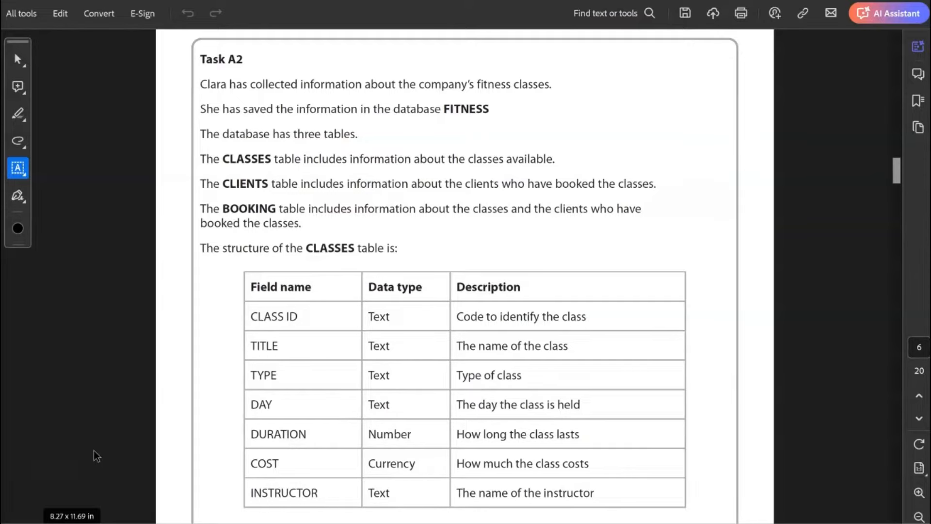
Read through Task A2 in the exam paper, from the CLASSES and CLIENTS table structures down to Task A2a.
{"action": "scroll", "coordinate": [478, 247], "scroll_direction": "down", "scroll_amount": 5}
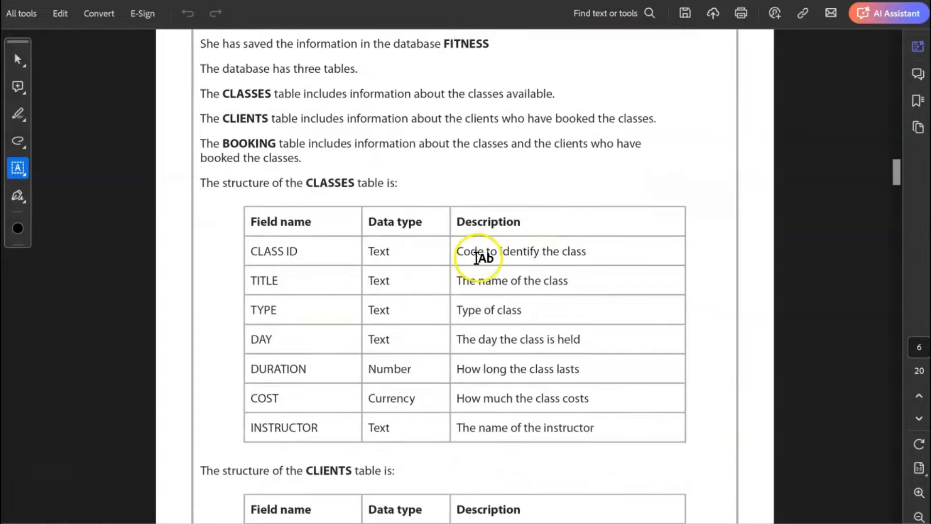
{"action": "scroll", "coordinate": [488, 261], "scroll_direction": "down", "scroll_amount": 3}
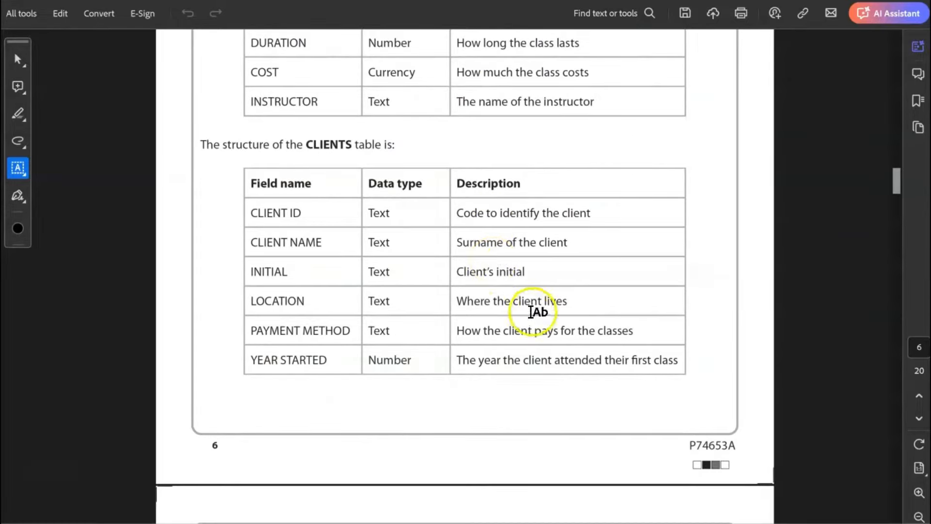
{"action": "scroll", "coordinate": [530, 295], "scroll_direction": "down", "scroll_amount": 6}
{"action": "scroll", "coordinate": [527, 287], "scroll_direction": "down", "scroll_amount": 4}
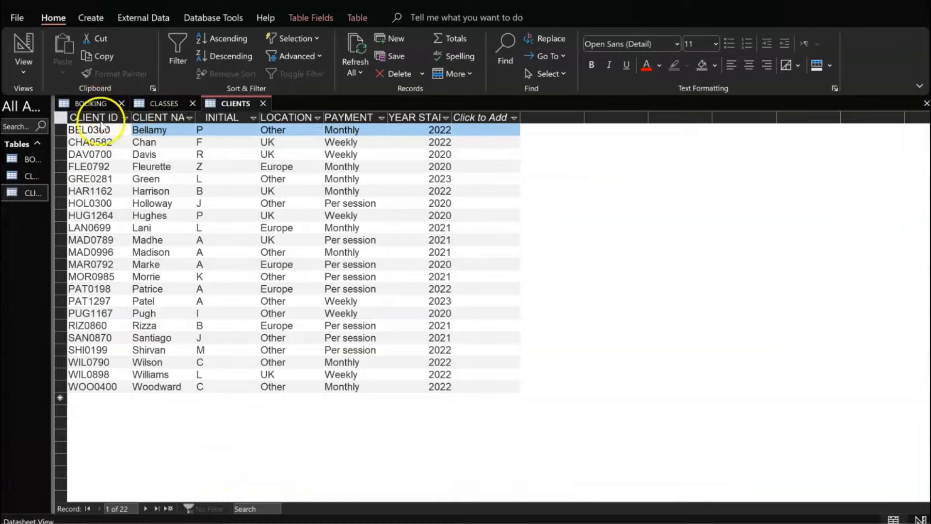
Switch to Access and look over the records of the BOOKING, CLASSES and CLIENTS tables.
{"action": "left_click", "coordinate": [91, 105]}
{"action": "left_click", "coordinate": [174, 111]}
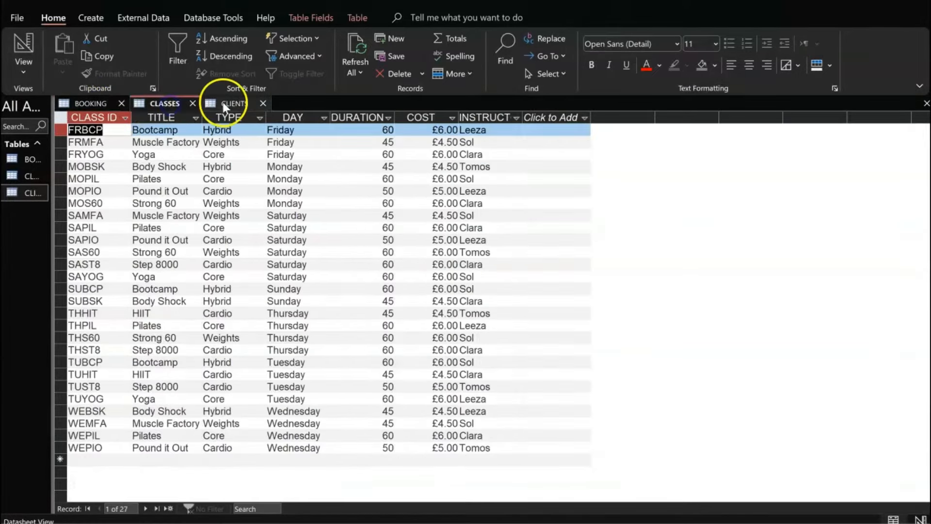
{"action": "left_click", "coordinate": [228, 103]}
{"action": "left_click", "coordinate": [94, 103]}
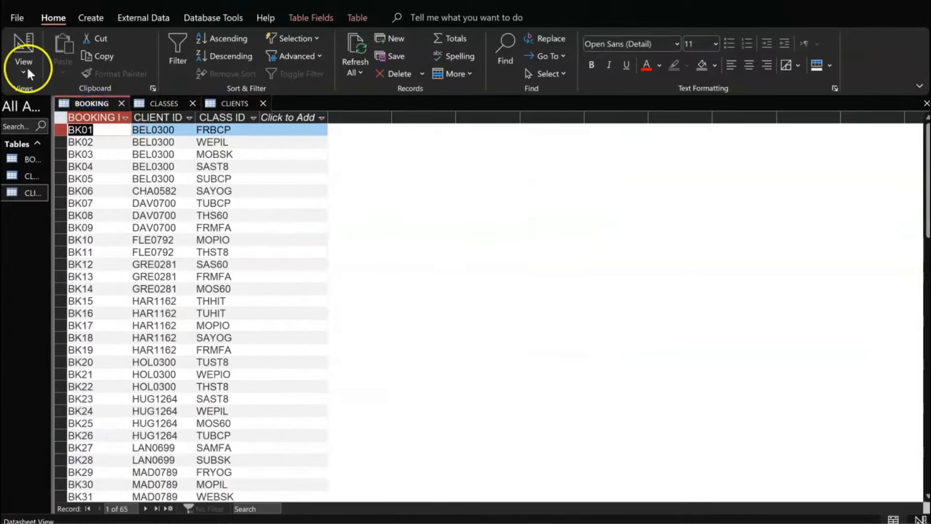
Check the field data types of the BOOKING and CLASSES tables in Design View.
{"action": "left_click", "coordinate": [28, 65]}
{"action": "left_click", "coordinate": [56, 125]}
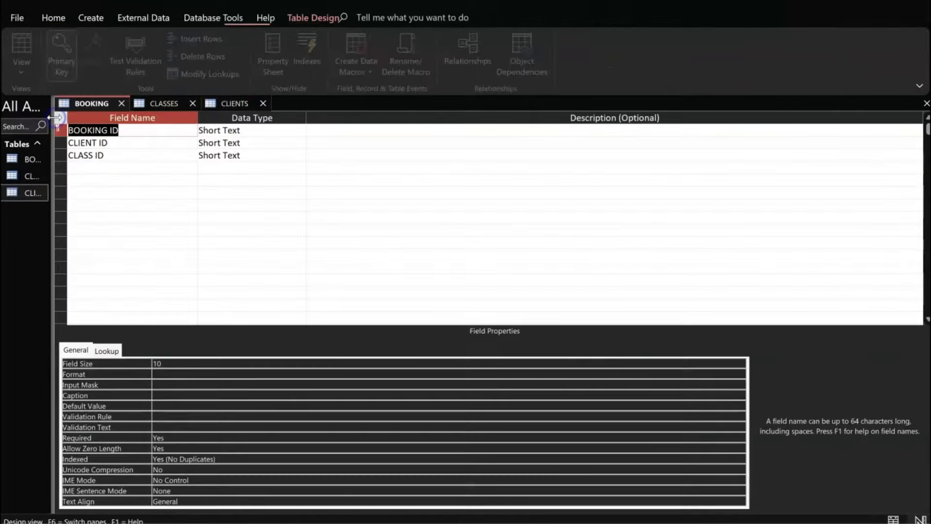
{"action": "left_click", "coordinate": [261, 141]}
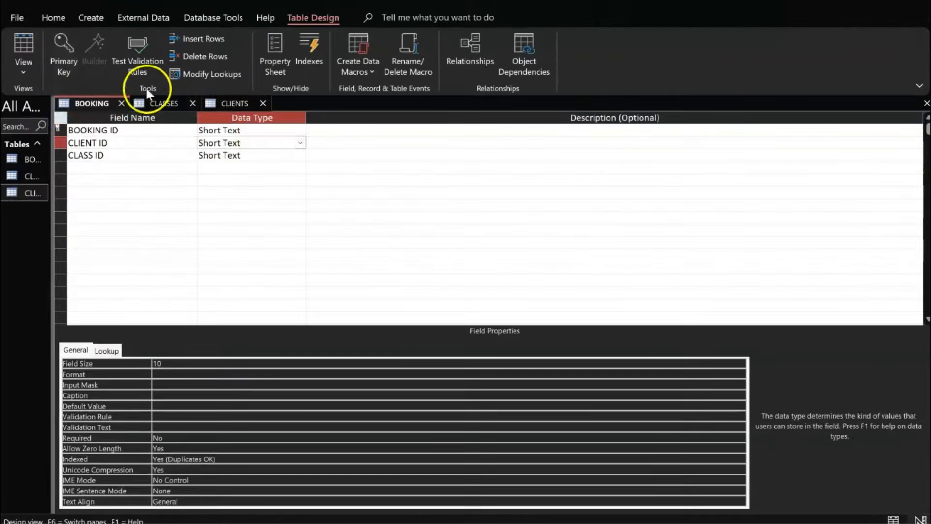
{"action": "left_click", "coordinate": [170, 100]}
{"action": "left_click", "coordinate": [15, 72]}
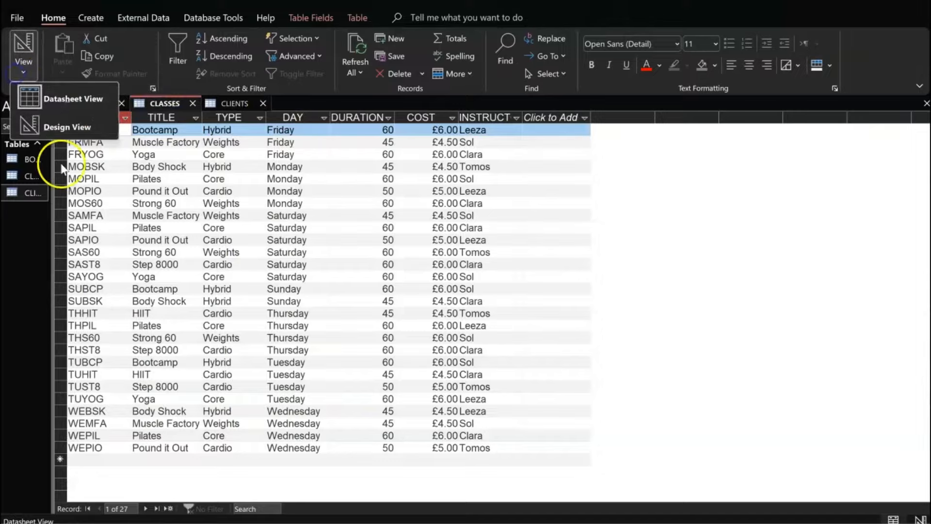
{"action": "left_click", "coordinate": [62, 124]}
{"action": "left_click", "coordinate": [260, 192]}
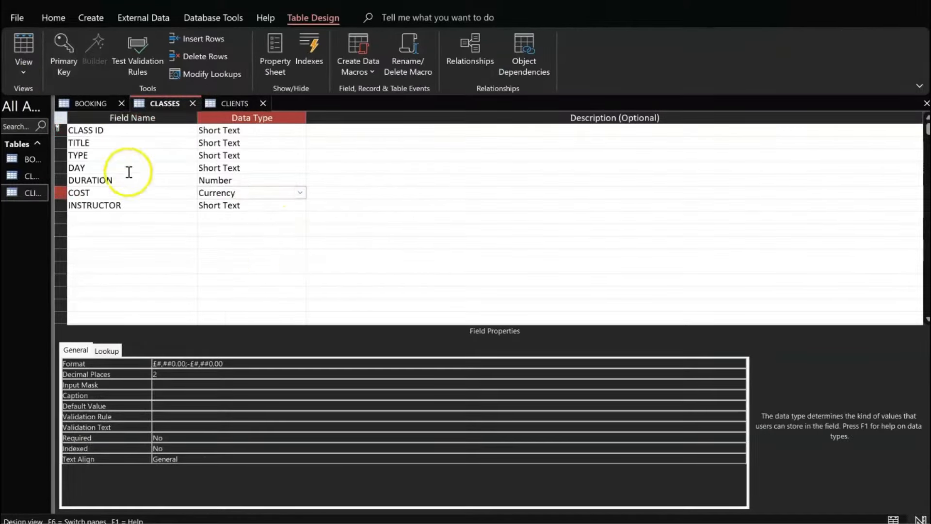
Read the Task A2a form requirements in the exam PDF and return to the Access database.
{"action": "left_click", "coordinate": [437, 521]}
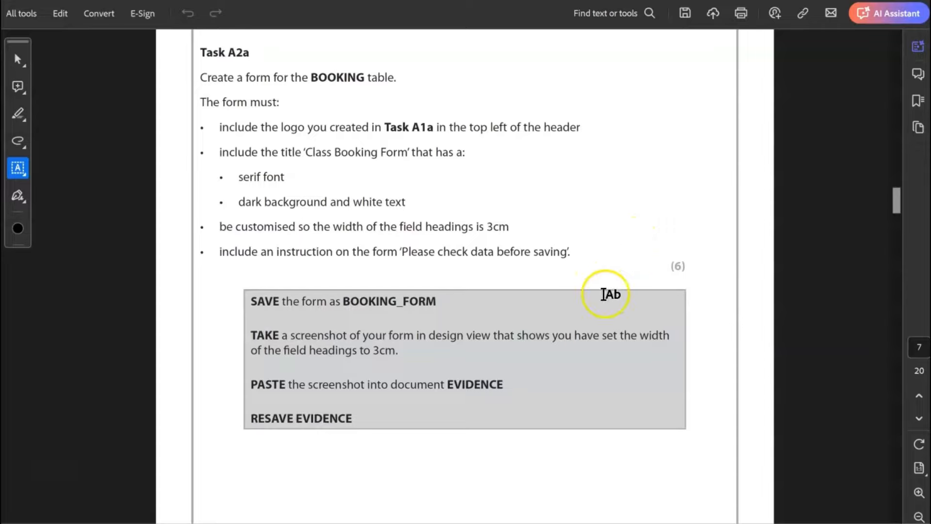
{"action": "mouse_move", "coordinate": [537, 523]}
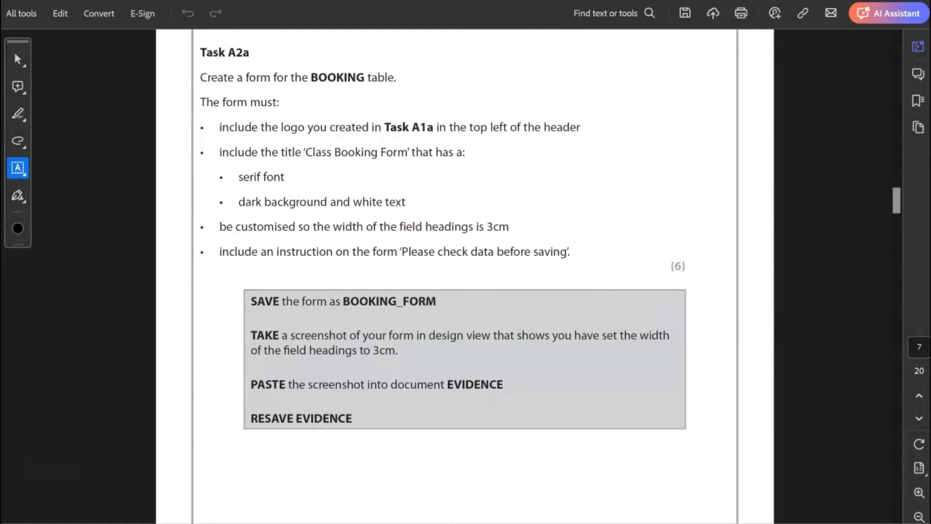
{"action": "left_click", "coordinate": [507, 523]}
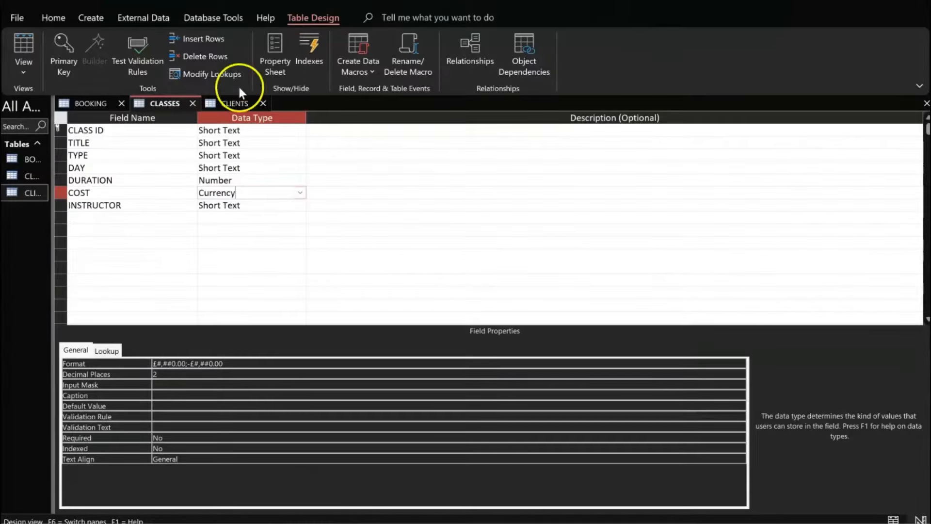
Close the CLASSES and CLIENTS tables and show the BOOKING table in Datasheet View.
{"action": "left_click", "coordinate": [192, 104]}
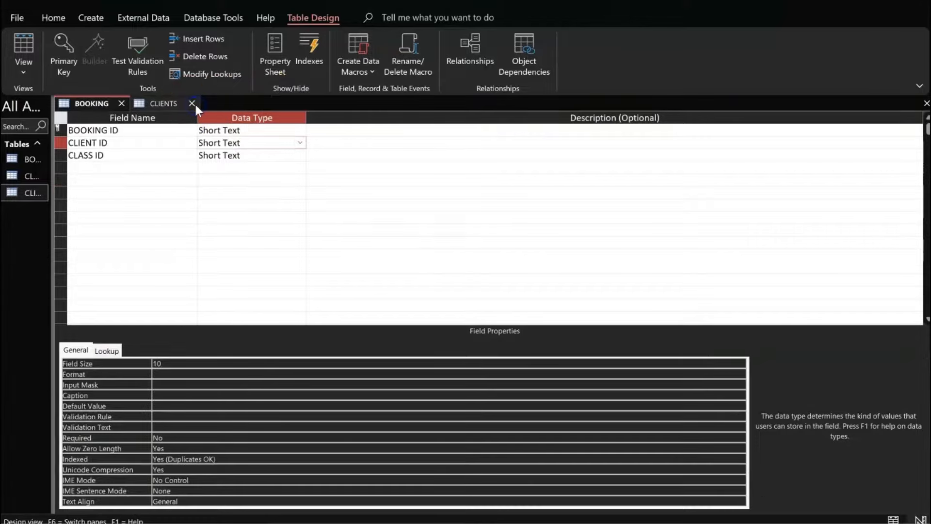
{"action": "left_click", "coordinate": [194, 103]}
{"action": "left_click", "coordinate": [32, 73]}
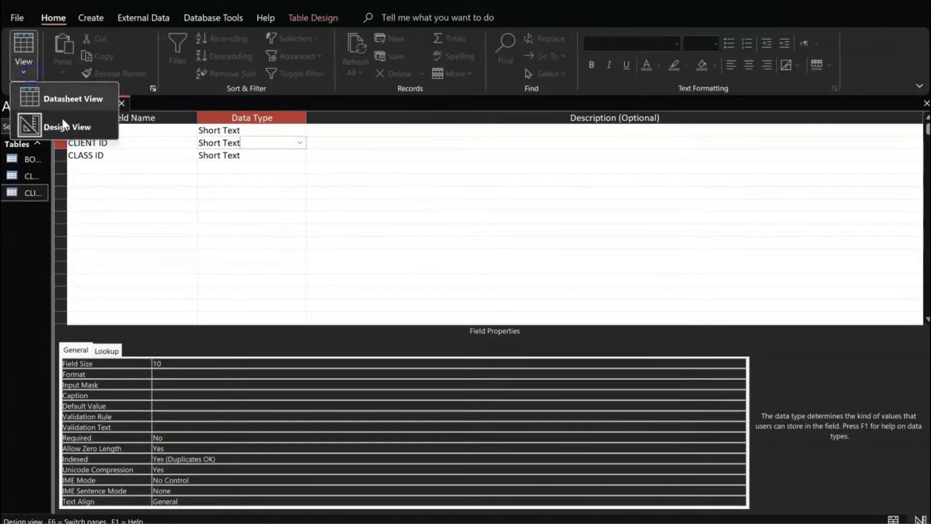
{"action": "left_click", "coordinate": [68, 100]}
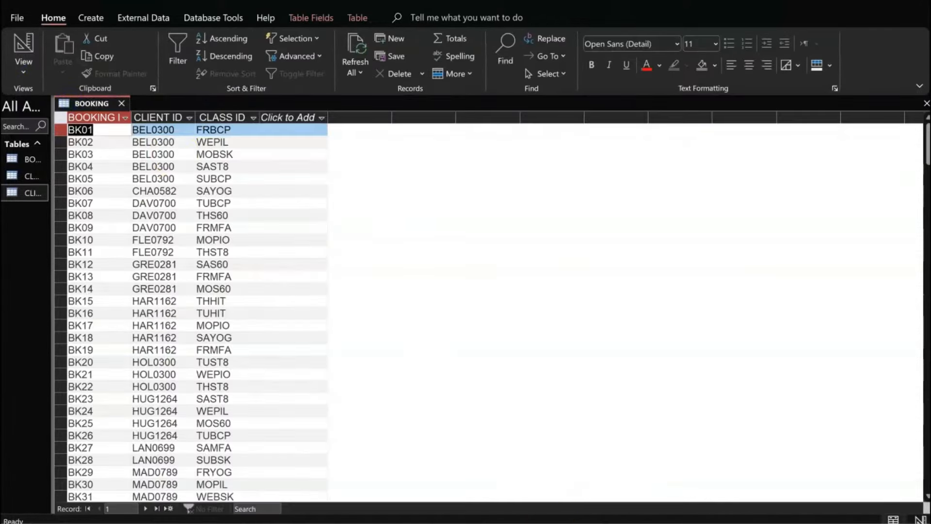
Start a Form Wizard form based on the BOOKING table and include all of the table's fields.
{"action": "left_click", "coordinate": [541, 523]}
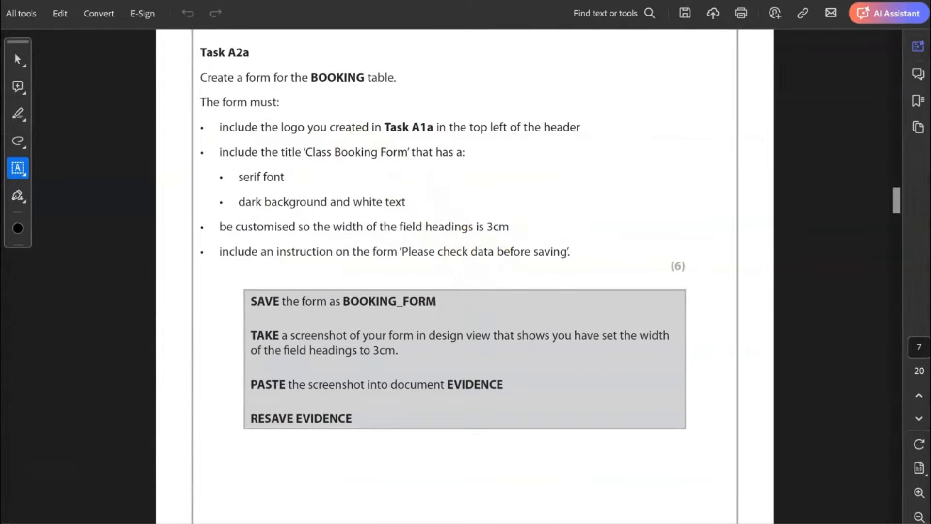
{"action": "left_click", "coordinate": [567, 523]}
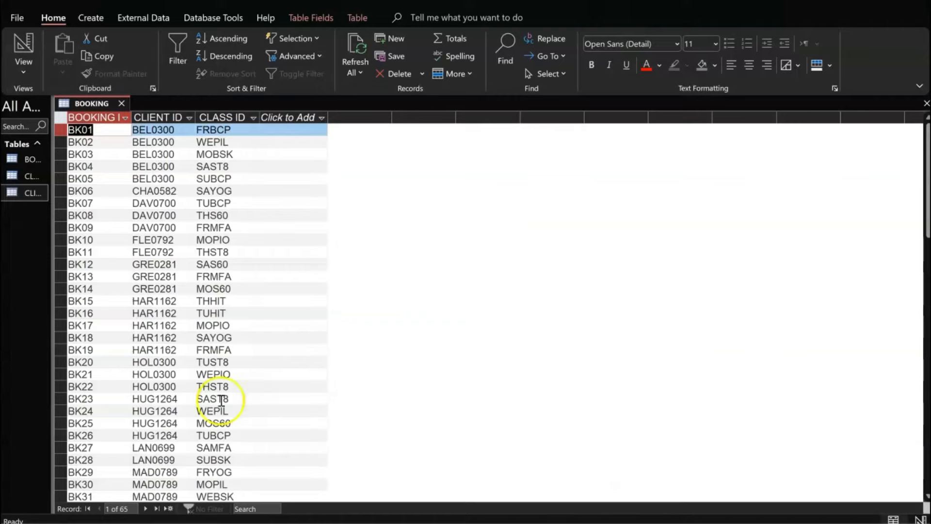
{"action": "left_click", "coordinate": [82, 19]}
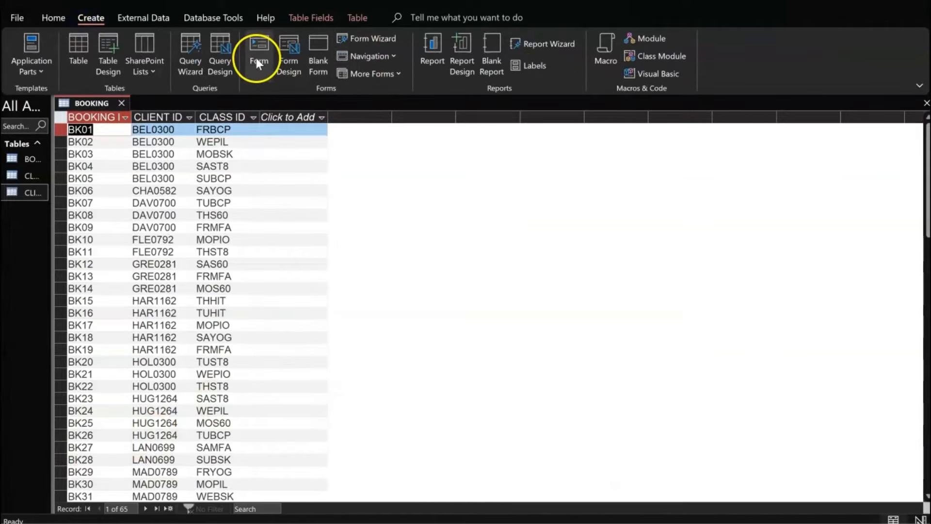
{"action": "left_click", "coordinate": [365, 41]}
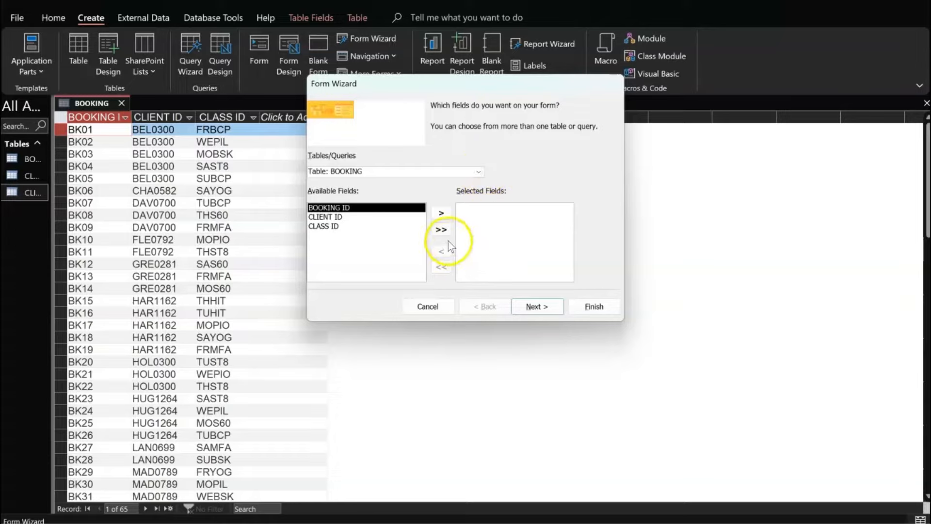
{"action": "left_click", "coordinate": [441, 230]}
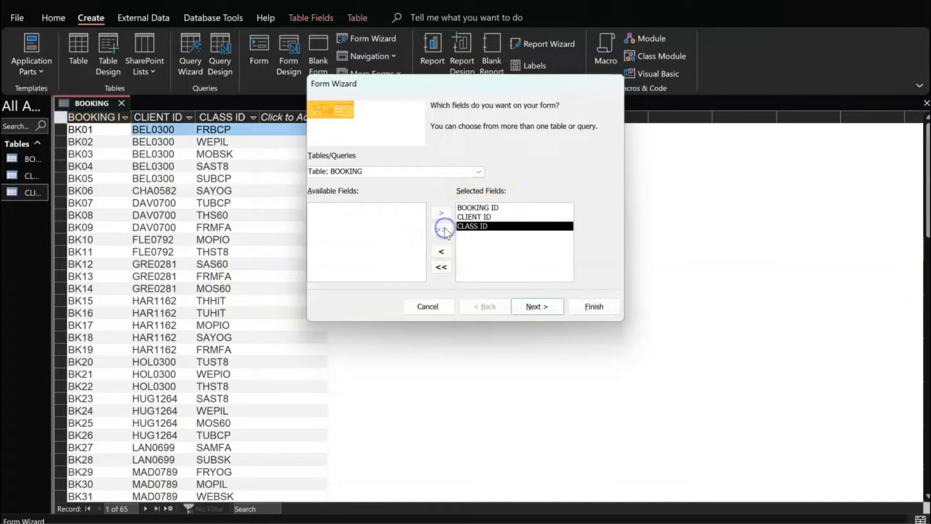
{"action": "left_click", "coordinate": [537, 306]}
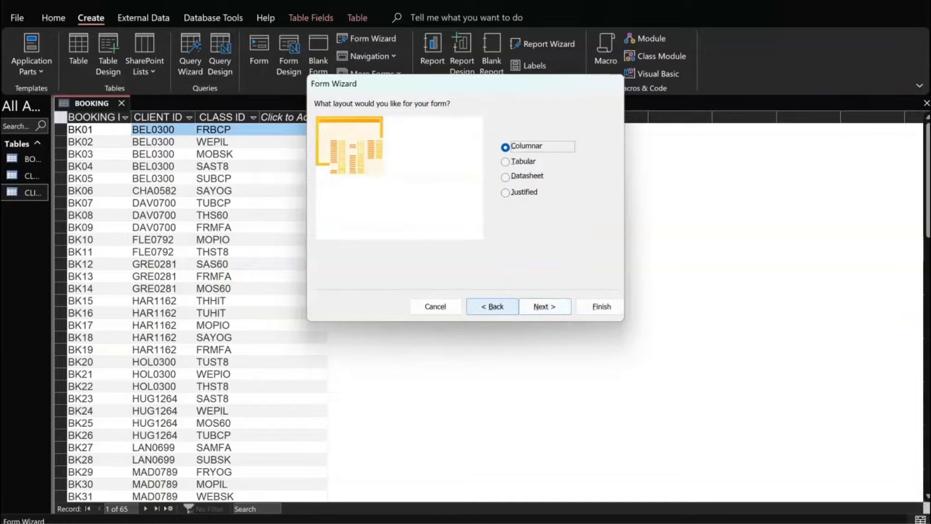
Consult the Task A2a brief in the exam PDF and accept the Columnar layout for the form.
{"action": "left_click", "coordinate": [538, 522]}
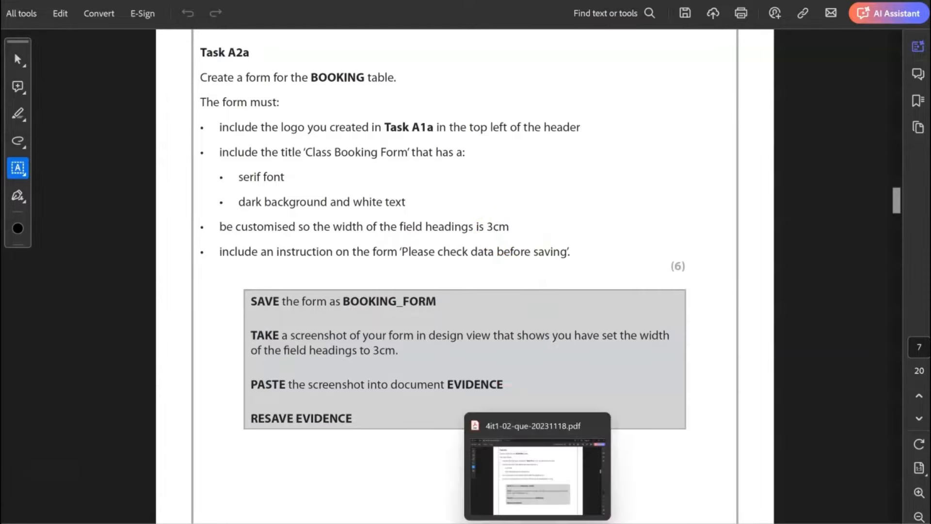
{"action": "left_click", "coordinate": [538, 522]}
{"action": "left_click", "coordinate": [544, 306]}
Title the form BOOKING_FORM after checking the required name in the brief, and finish the wizard with the option to modify the form's design.
{"action": "key", "text": "alt+Tab"}
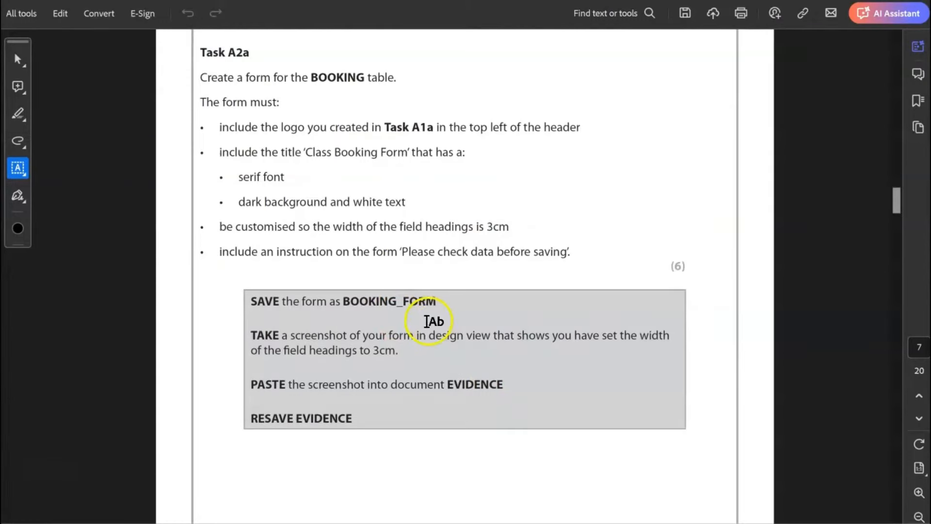
{"action": "key", "text": "alt+Tab"}
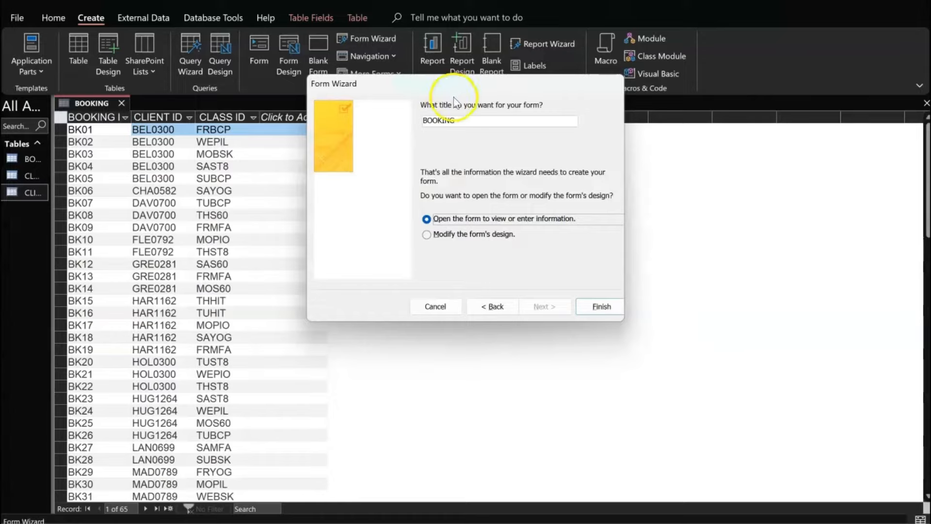
{"action": "left_click", "coordinate": [461, 120]}
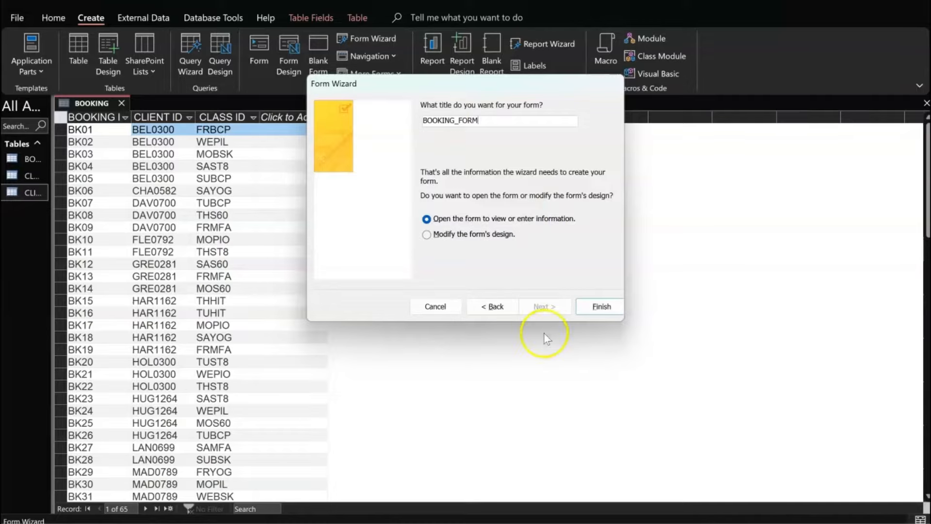
{"action": "left_click", "coordinate": [482, 234]}
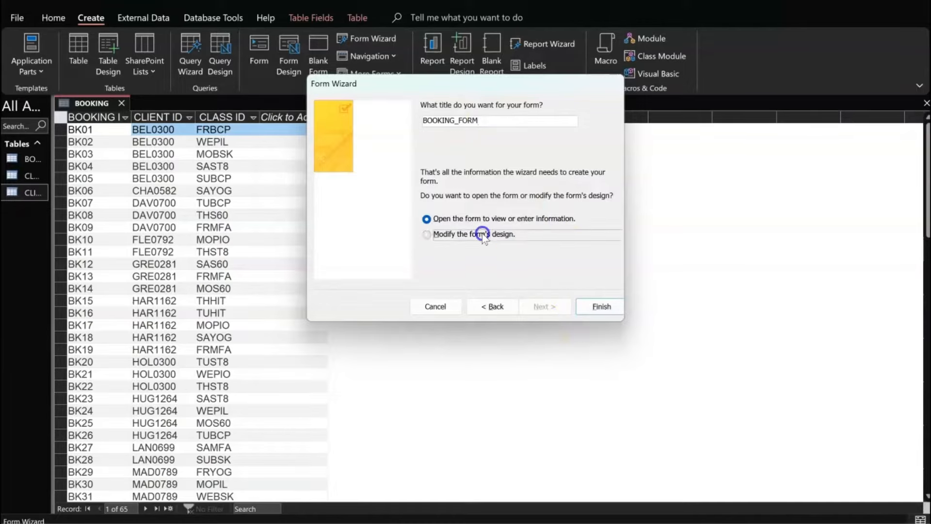
{"action": "left_click", "coordinate": [593, 308]}
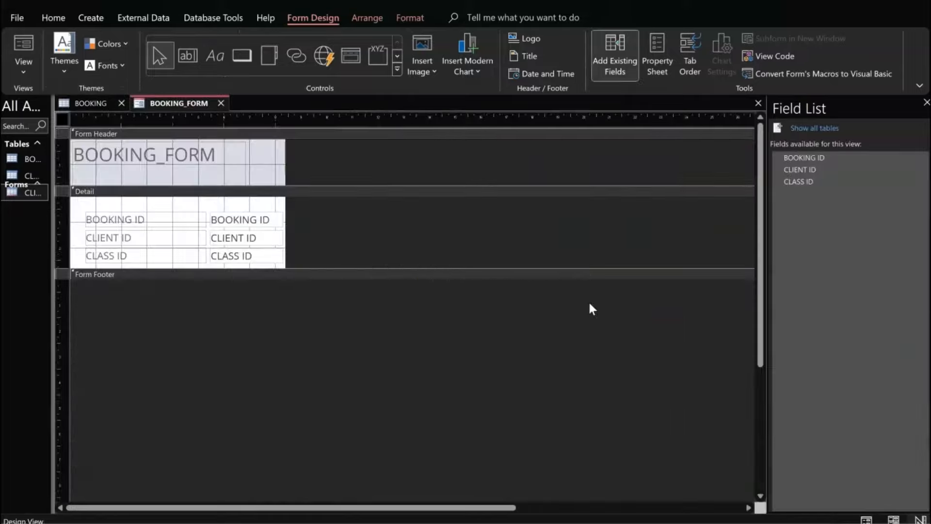
Widen the form to about 21 cm and shift the BOOKING_FORM title in the header about 3 cm to the right.
{"action": "left_click", "coordinate": [299, 248]}
{"action": "left_click", "coordinate": [301, 377]}
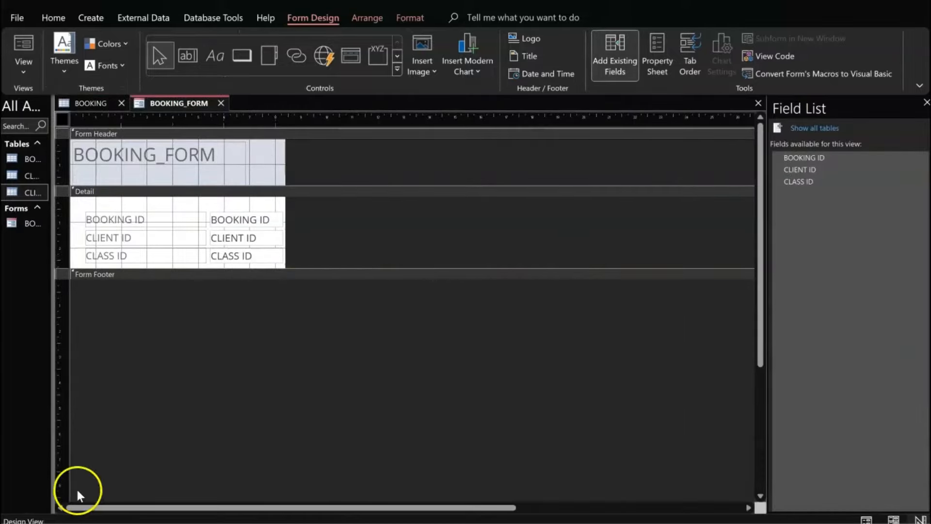
{"action": "left_click", "coordinate": [80, 522]}
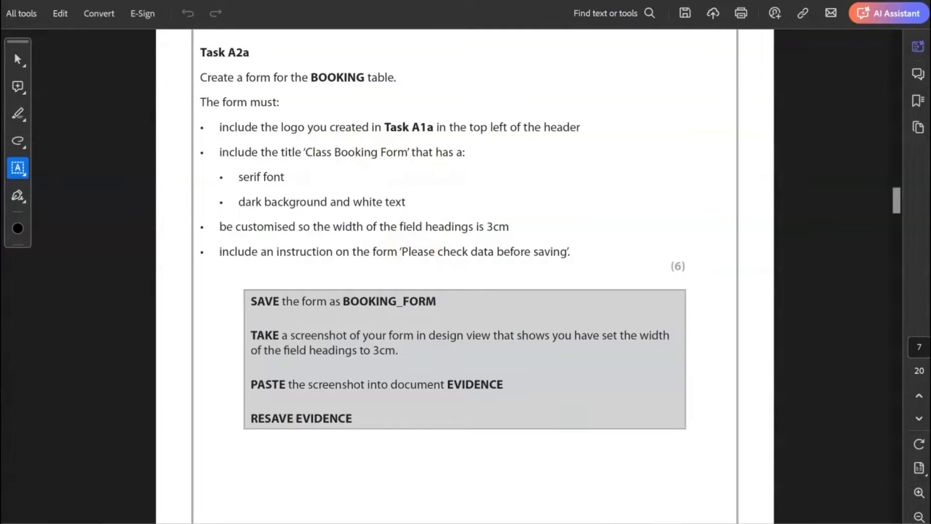
{"action": "left_click", "coordinate": [621, 515]}
{"action": "left_click_drag", "start_coordinate": [282, 167], "coordinate": [600, 164]}
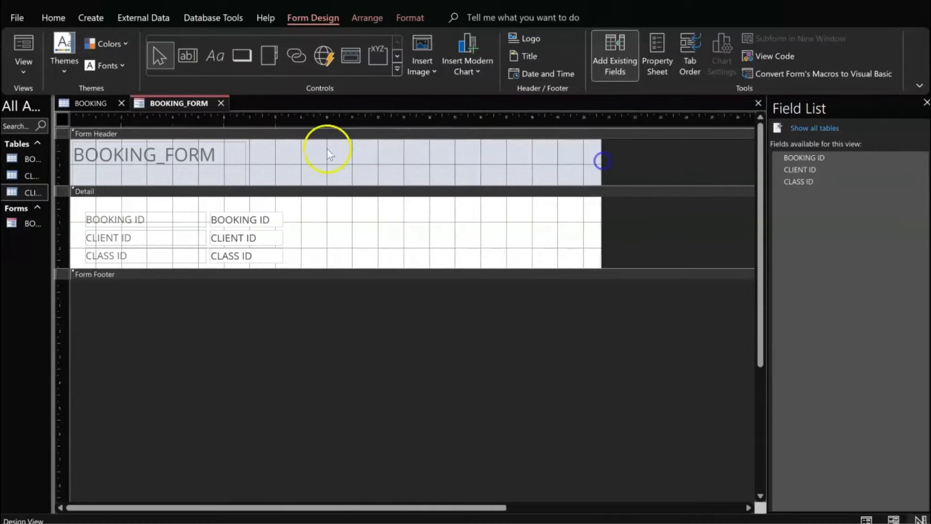
{"action": "left_click", "coordinate": [162, 147]}
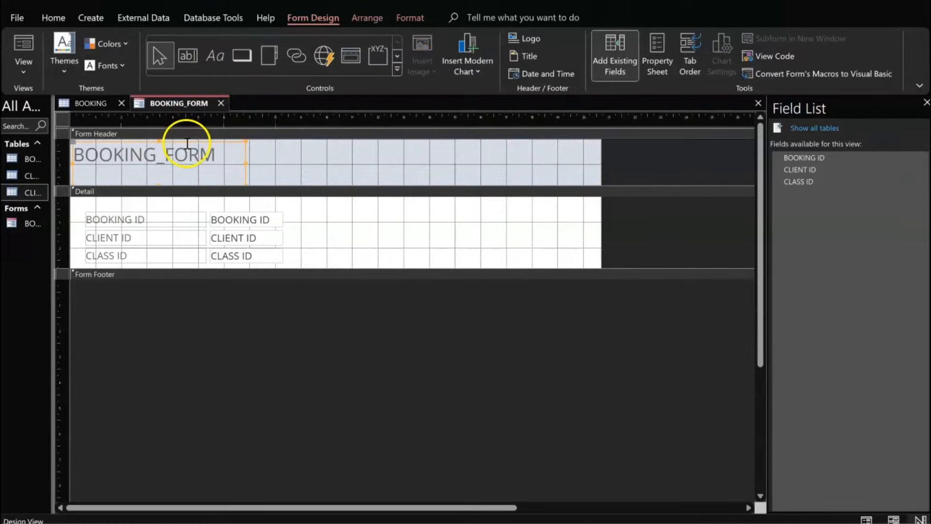
{"action": "left_click_drag", "start_coordinate": [182, 140], "coordinate": [249, 144]}
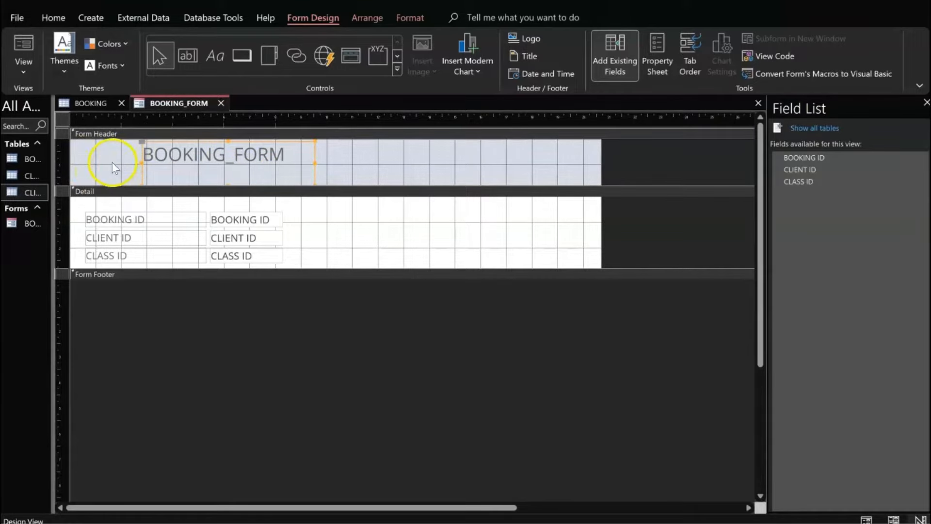
Insert the company logo into the form header, in the space to the left of the title.
{"action": "left_click", "coordinate": [113, 162]}
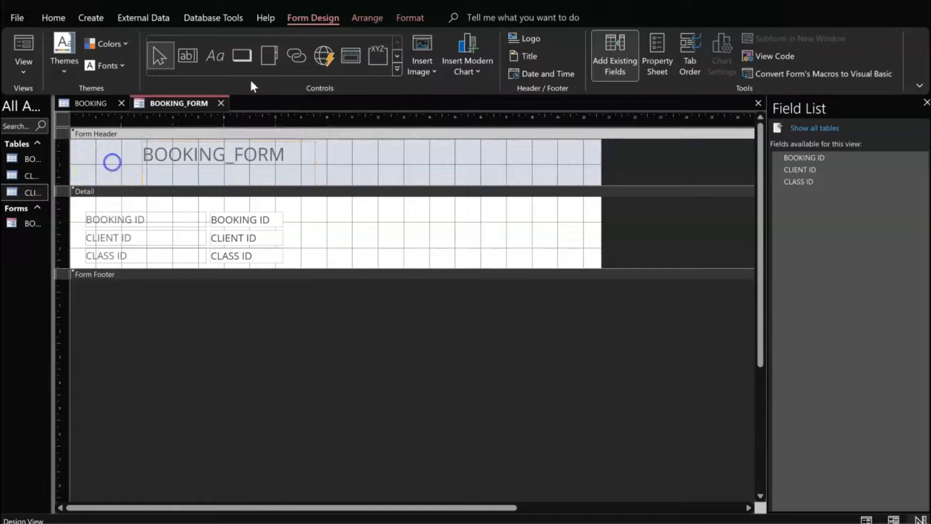
{"action": "left_click", "coordinate": [529, 39]}
{"action": "left_click", "coordinate": [109, 155]}
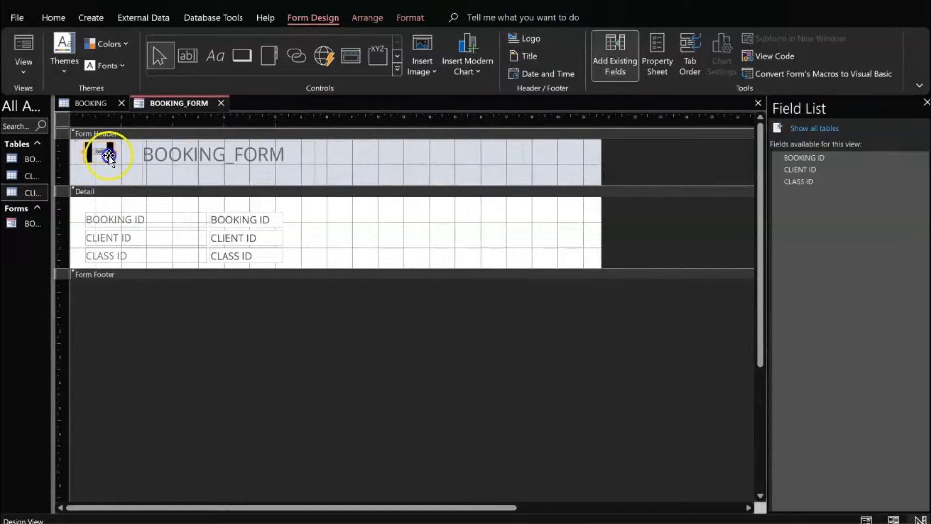
{"action": "left_click", "coordinate": [115, 162]}
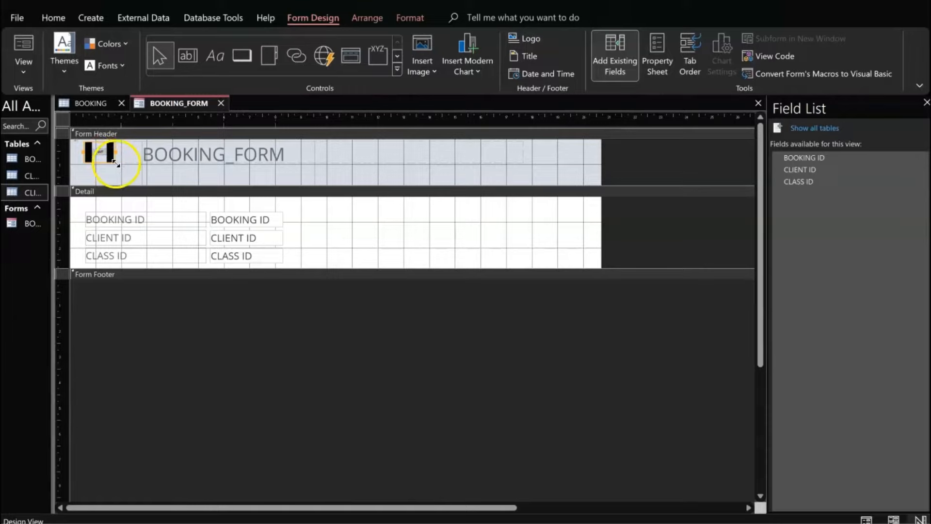
Enlarge the logo in the form header to about 2.2 cm wide and 1.6 cm high.
{"action": "left_click_drag", "start_coordinate": [116, 164], "coordinate": [140, 183]}
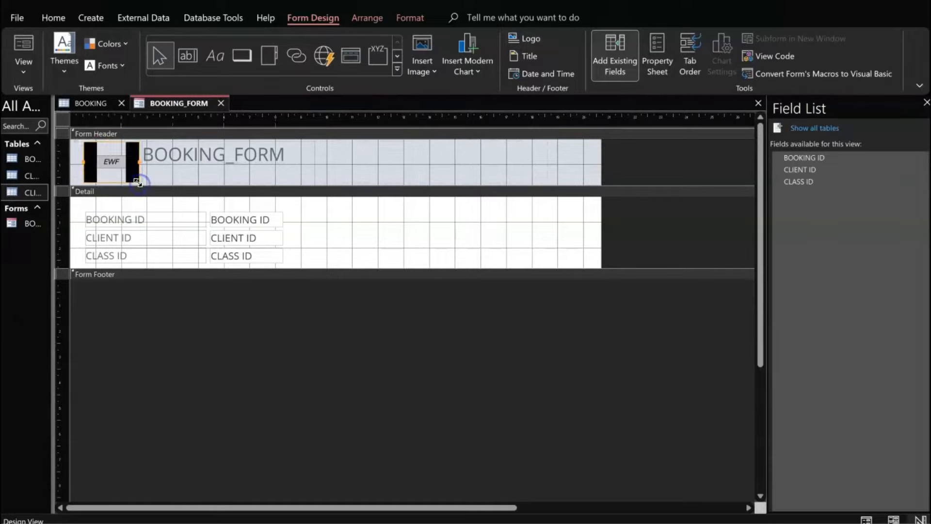
{"action": "left_click", "coordinate": [349, 160]}
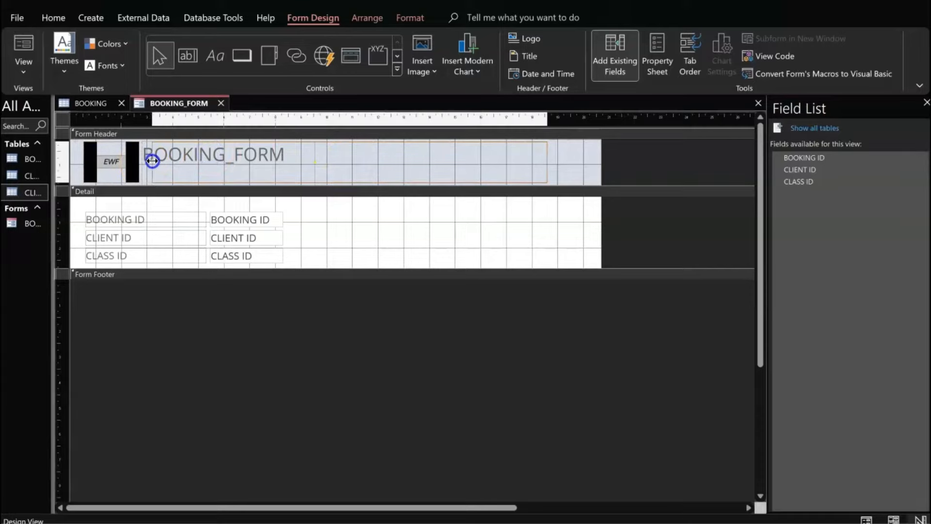
{"action": "left_click_drag", "start_coordinate": [144, 167], "coordinate": [151, 166]}
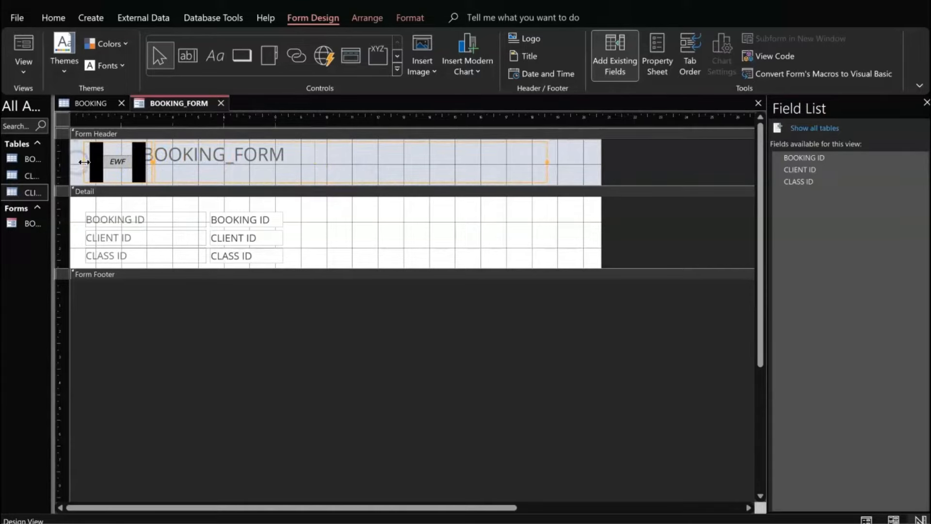
{"action": "left_click_drag", "start_coordinate": [84, 162], "coordinate": [73, 162]}
{"action": "left_click", "coordinate": [138, 151]}
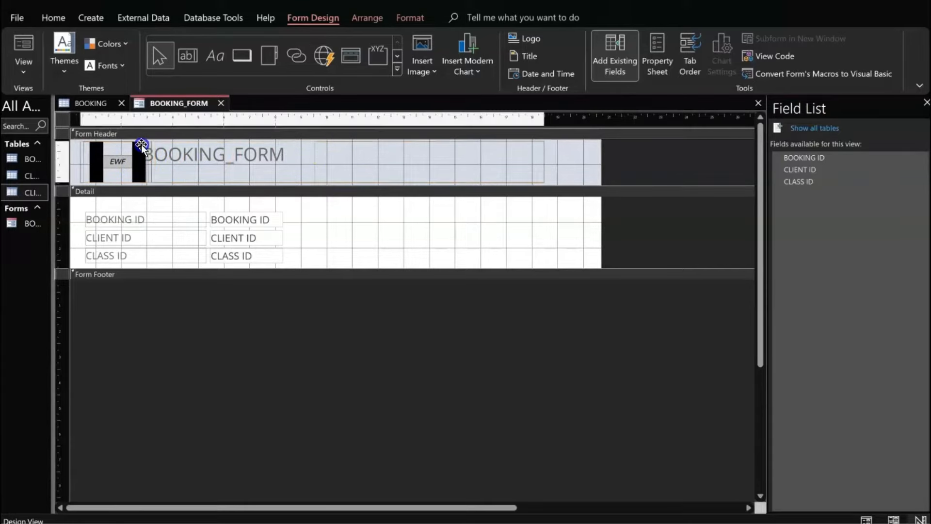
{"action": "left_click", "coordinate": [381, 231]}
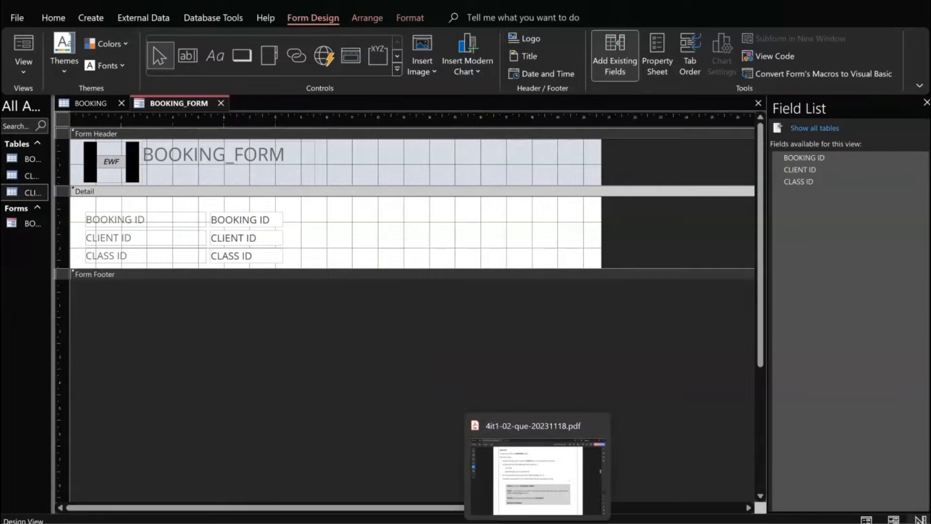
Check the required title in the Task A2a brief and change the header title's text to Class Booking Form.
{"action": "left_click", "coordinate": [537, 521]}
{"action": "left_click", "coordinate": [380, 242]}
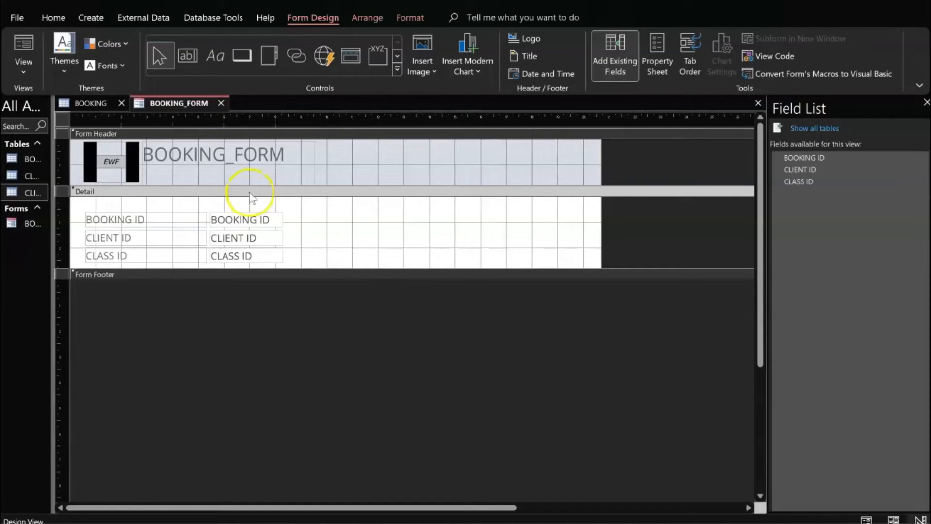
{"action": "left_click", "coordinate": [245, 152]}
{"action": "double_click", "coordinate": [274, 155]}
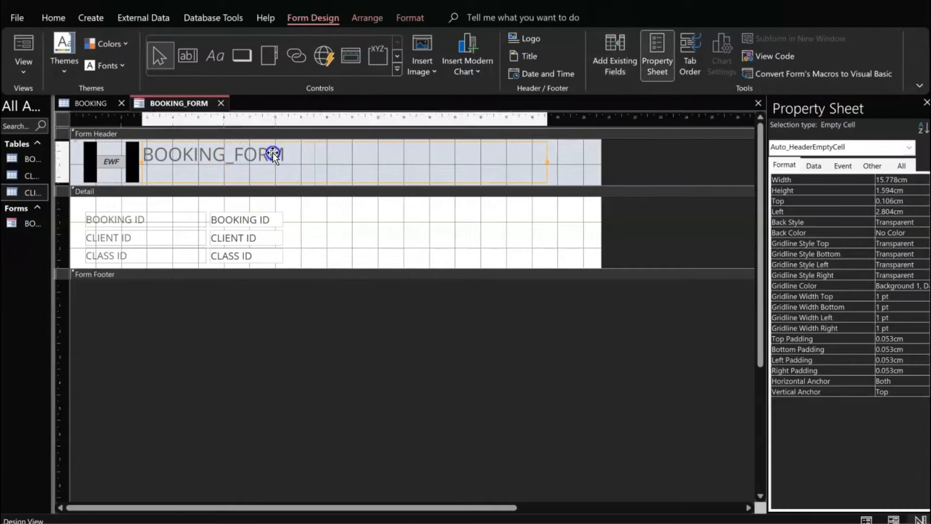
{"action": "left_click", "coordinate": [273, 154]}
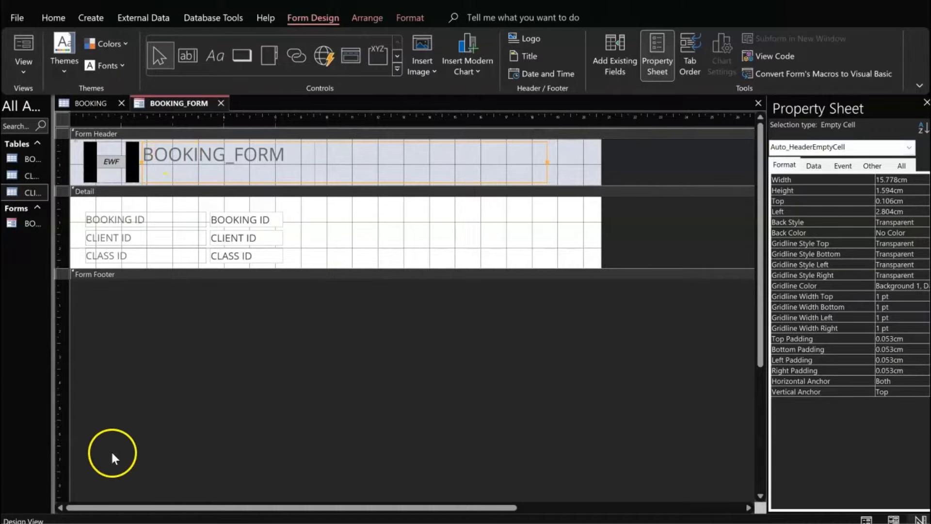
{"action": "double_click", "coordinate": [245, 156]}
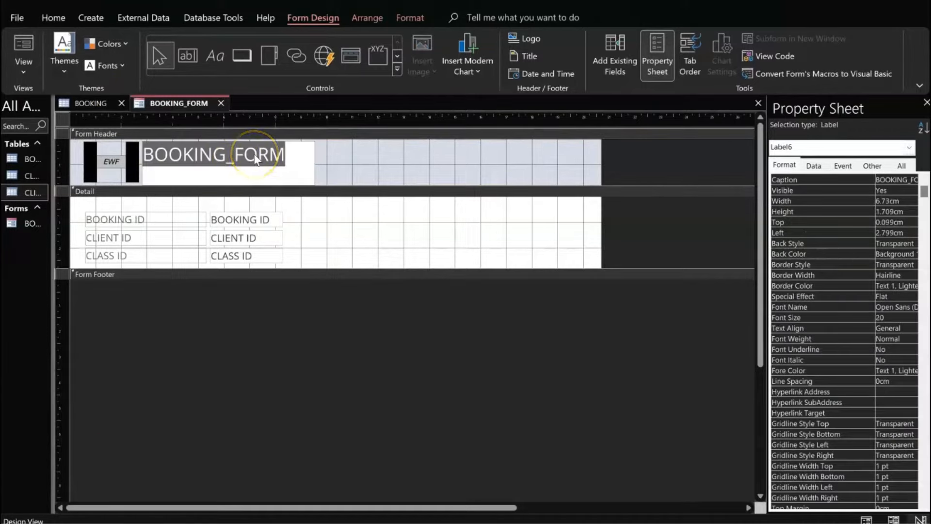
{"action": "left_click", "coordinate": [270, 155]}
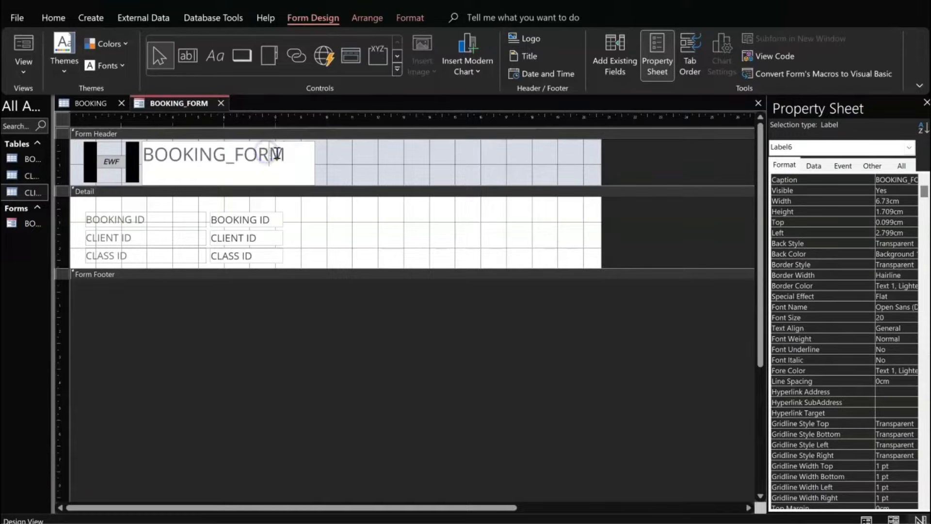
{"action": "left_click_drag", "start_coordinate": [284, 154], "coordinate": [139, 126]}
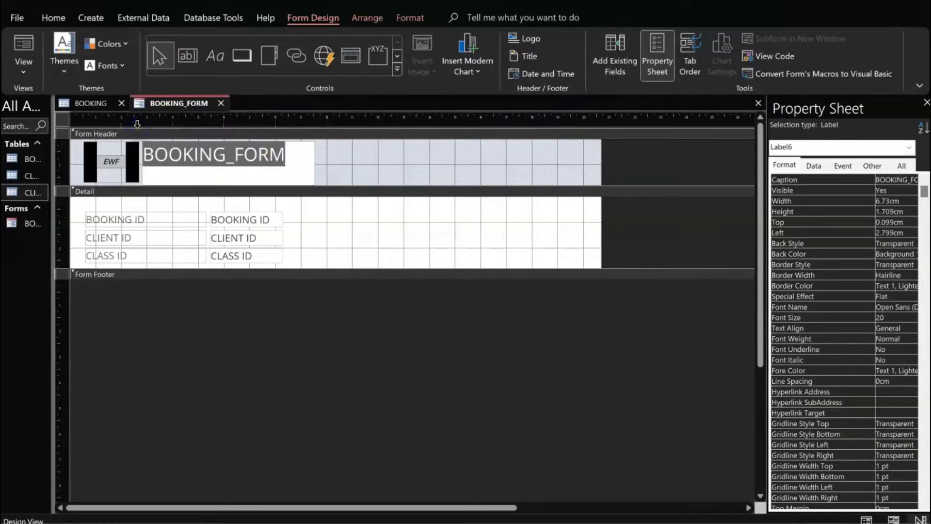
{"action": "type", "text": "Class Booking Form"}
{"action": "left_click", "coordinate": [137, 133]}
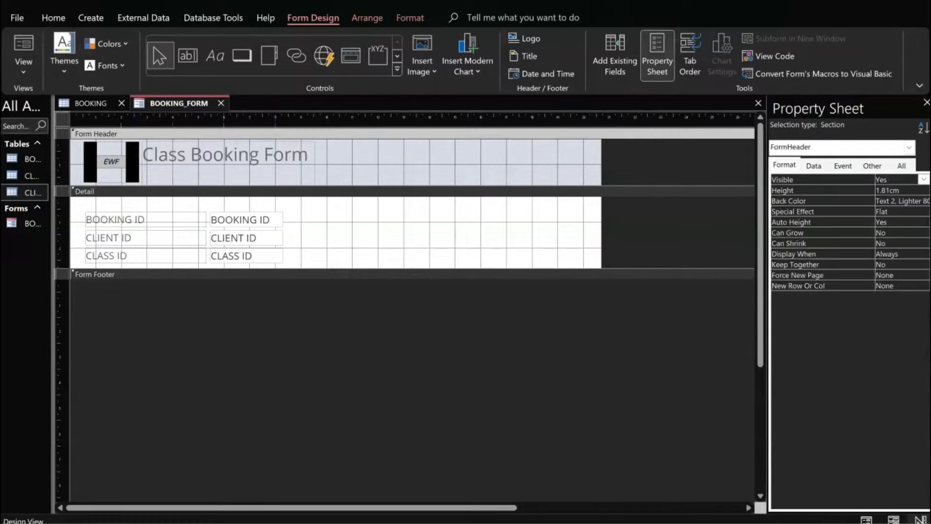
Consult the brief for the title's font requirement and set the Class Booking Form title to the serif font Times New Roman.
{"action": "key", "text": "alt+Tab"}
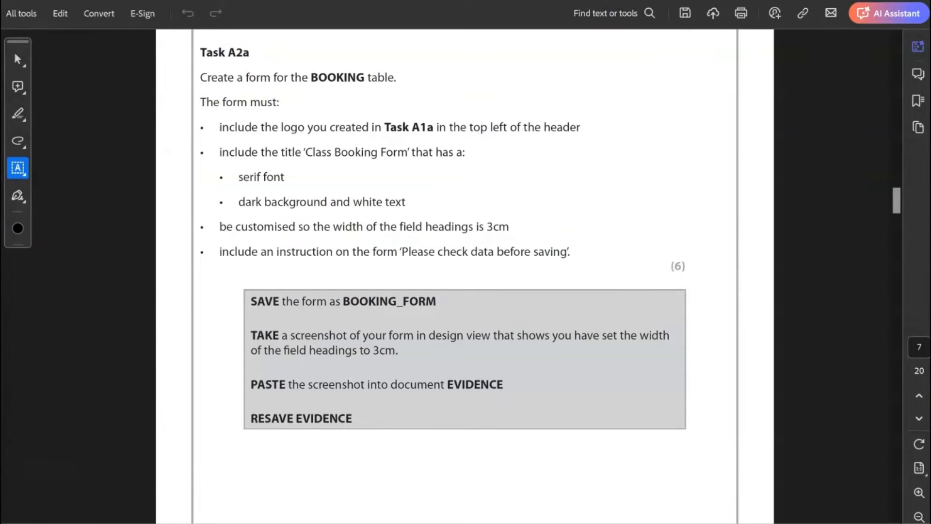
{"action": "key", "text": "alt+Tab"}
{"action": "left_click", "coordinate": [272, 153]}
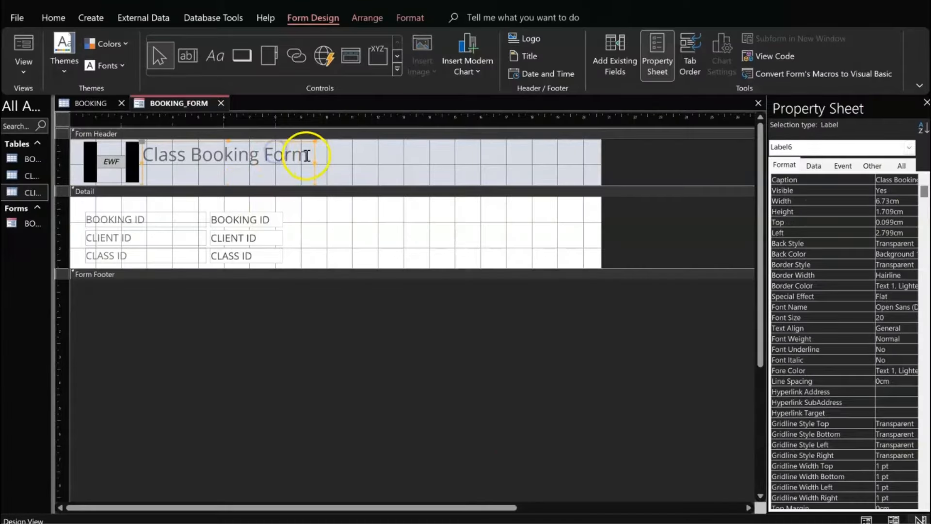
{"action": "left_click_drag", "start_coordinate": [307, 156], "coordinate": [146, 162]}
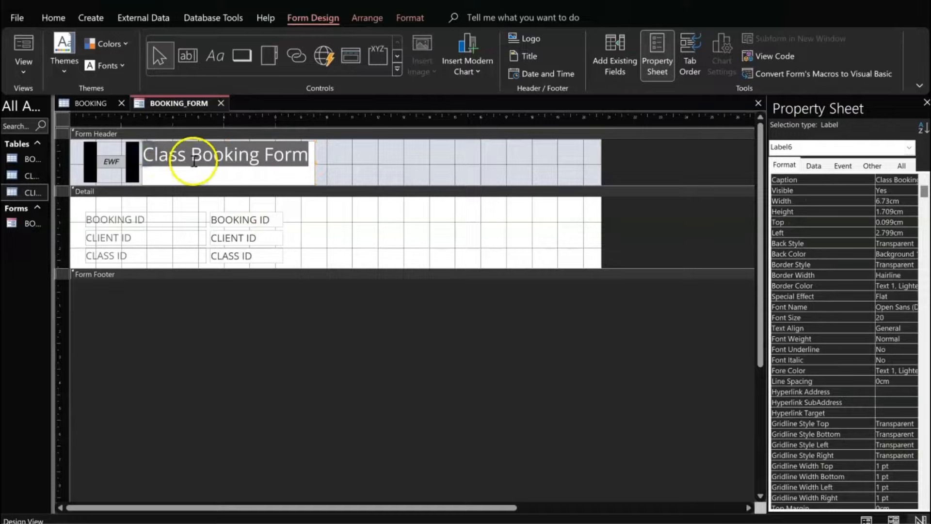
{"action": "left_click", "coordinate": [52, 19]}
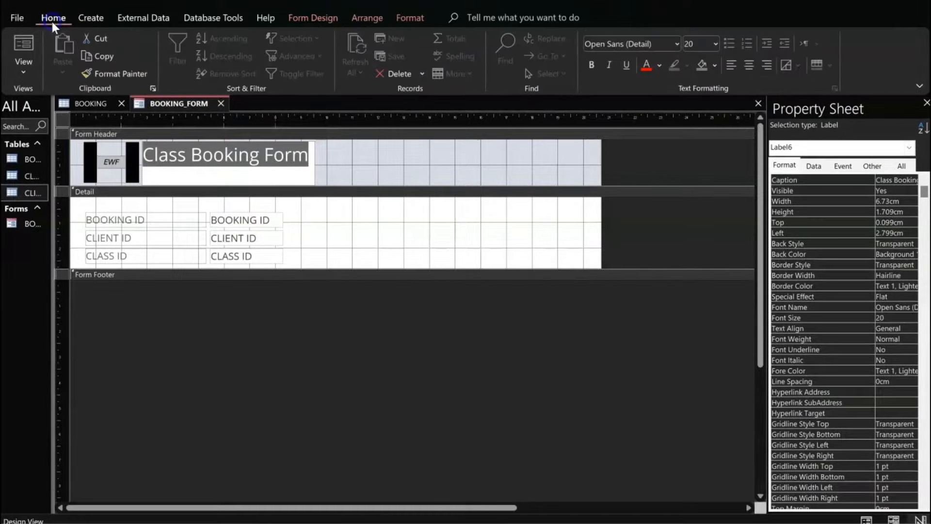
{"action": "left_click", "coordinate": [676, 43]}
{"action": "left_click_drag", "start_coordinate": [779, 77], "coordinate": [776, 357]}
{"action": "left_click", "coordinate": [643, 288]}
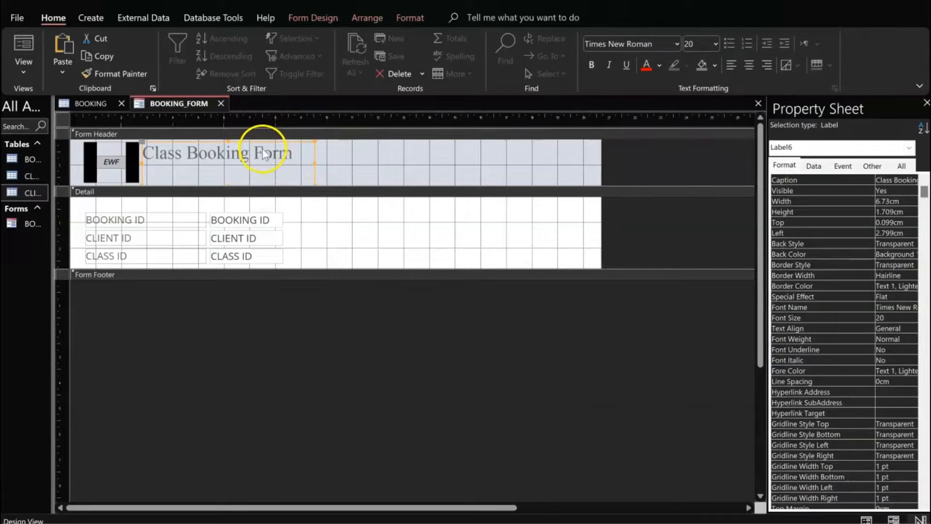
Browse the available fonts for serif alternatives for the title without choosing a different one.
{"action": "left_click", "coordinate": [266, 155]}
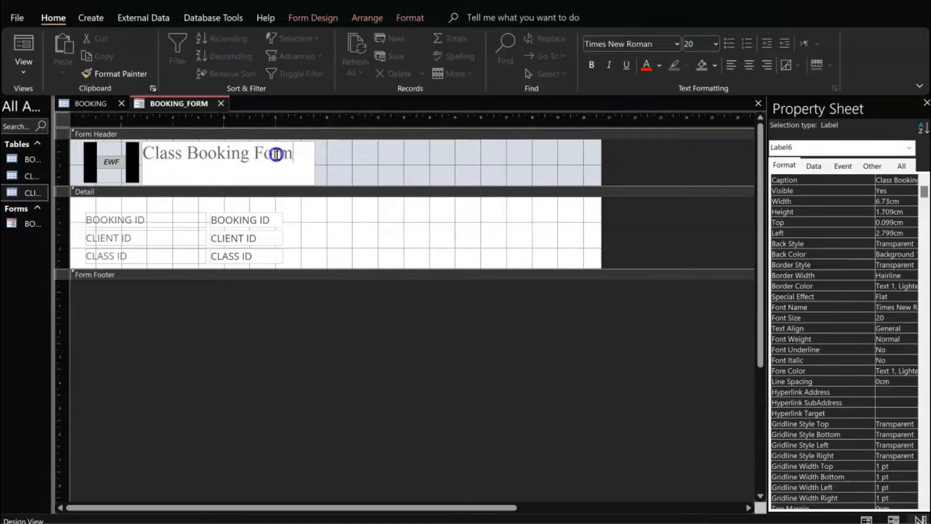
{"action": "left_click_drag", "start_coordinate": [296, 154], "coordinate": [142, 155]}
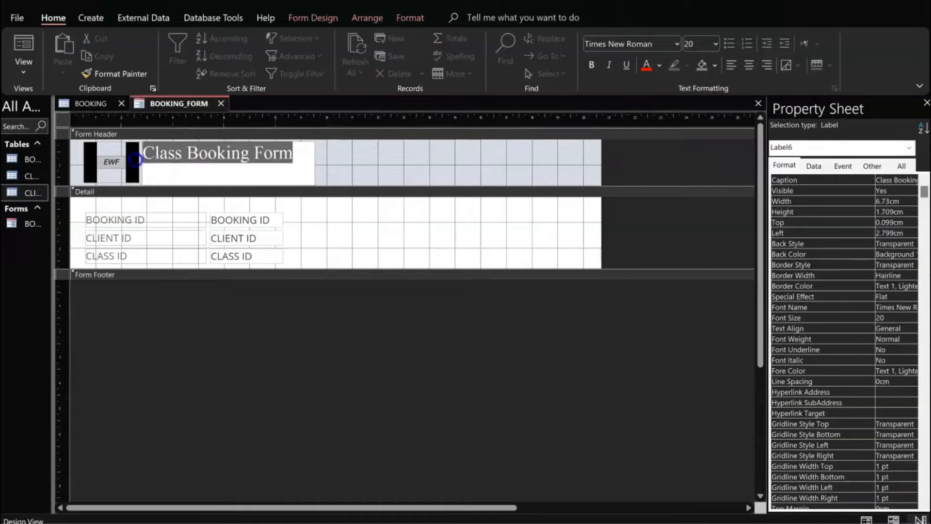
{"action": "left_click", "coordinate": [677, 44]}
{"action": "left_click_drag", "start_coordinate": [779, 359], "coordinate": [784, 72]}
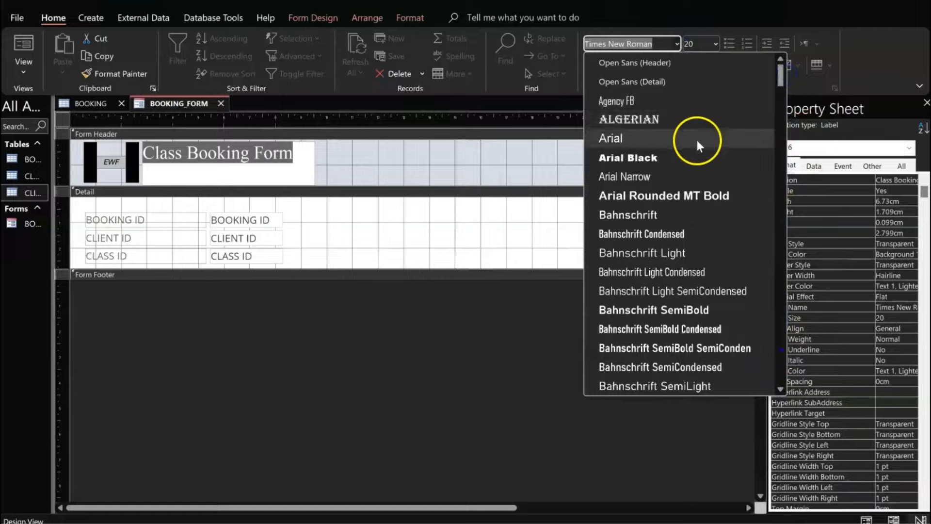
{"action": "scroll", "coordinate": [668, 270], "scroll_direction": "down", "scroll_amount": 5}
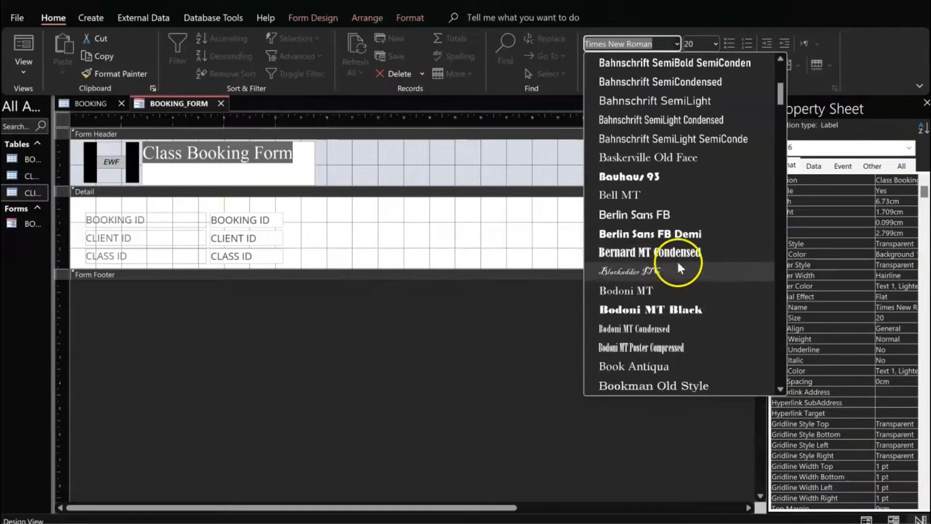
{"action": "scroll", "coordinate": [681, 257], "scroll_direction": "down", "scroll_amount": 6}
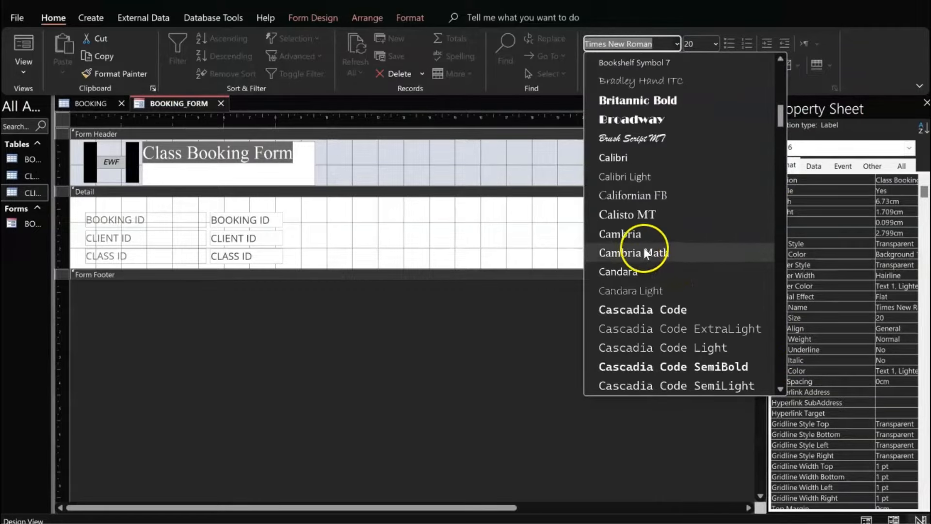
{"action": "left_click", "coordinate": [361, 170]}
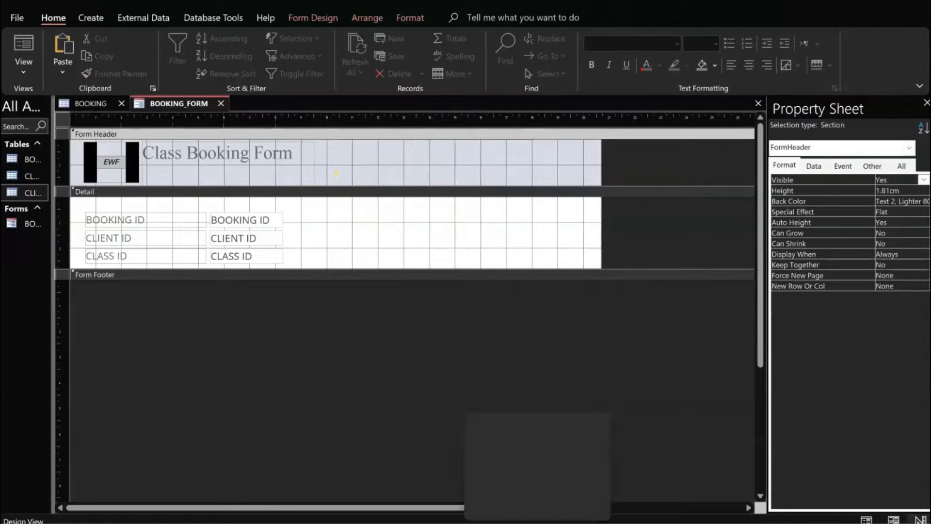
Recheck the title's colour requirements in the exam PDF and make the Class Booking Form title's text white.
{"action": "key", "text": "alt+Tab"}
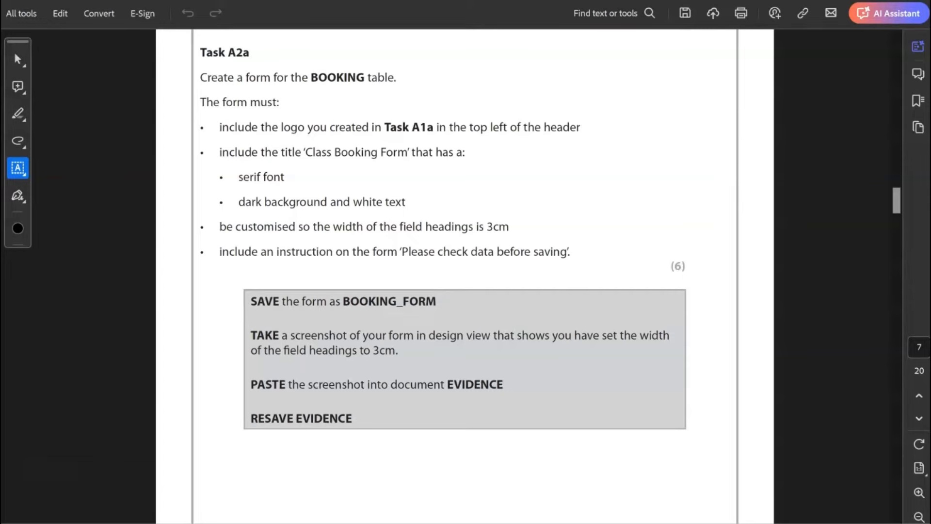
{"action": "key", "text": "alt+Tab"}
{"action": "left_click", "coordinate": [249, 150]}
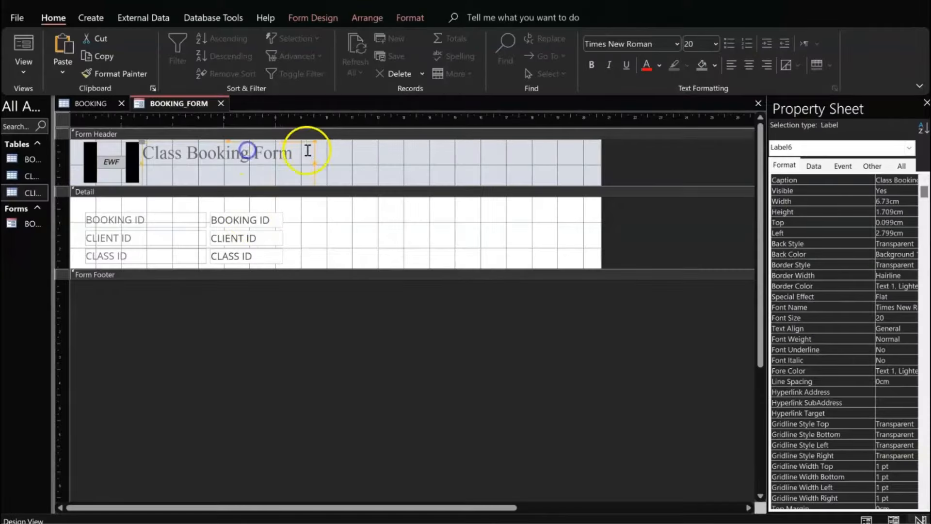
{"action": "left_click_drag", "start_coordinate": [306, 152], "coordinate": [146, 149]}
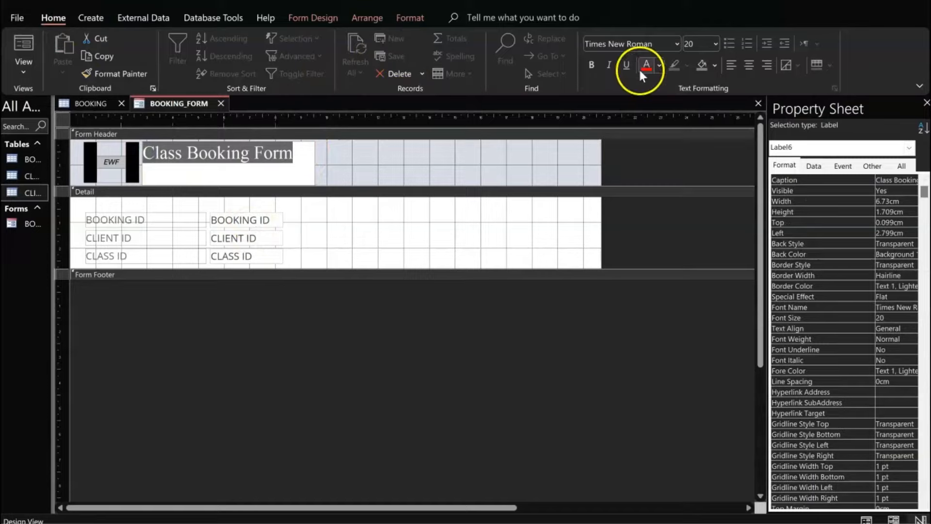
{"action": "left_click", "coordinate": [659, 65]}
{"action": "left_click", "coordinate": [641, 121]}
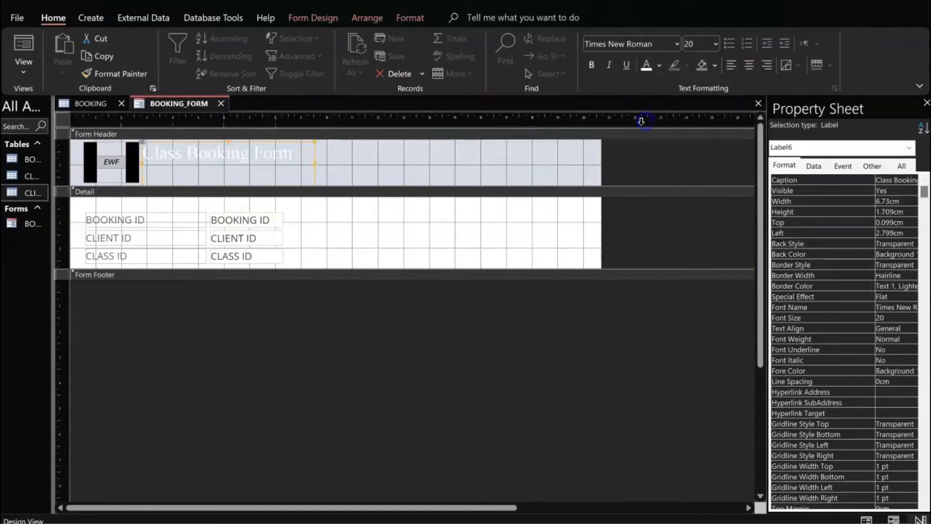
Try a grey fill (#808080) and a pale fill (#DFE5ED) as the form header's background.
{"action": "right_click", "coordinate": [391, 157]}
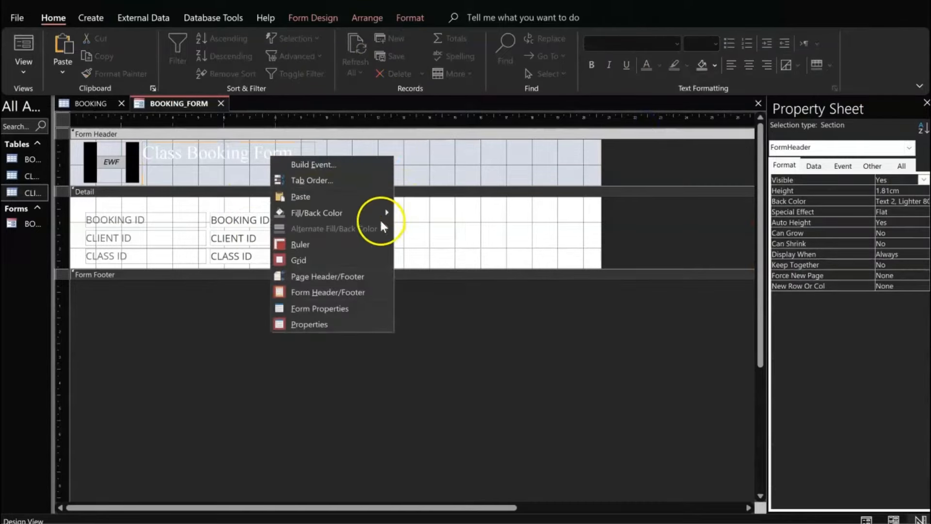
{"action": "left_click", "coordinate": [378, 216]}
{"action": "right_click", "coordinate": [365, 164]}
{"action": "mouse_move", "coordinate": [359, 222]}
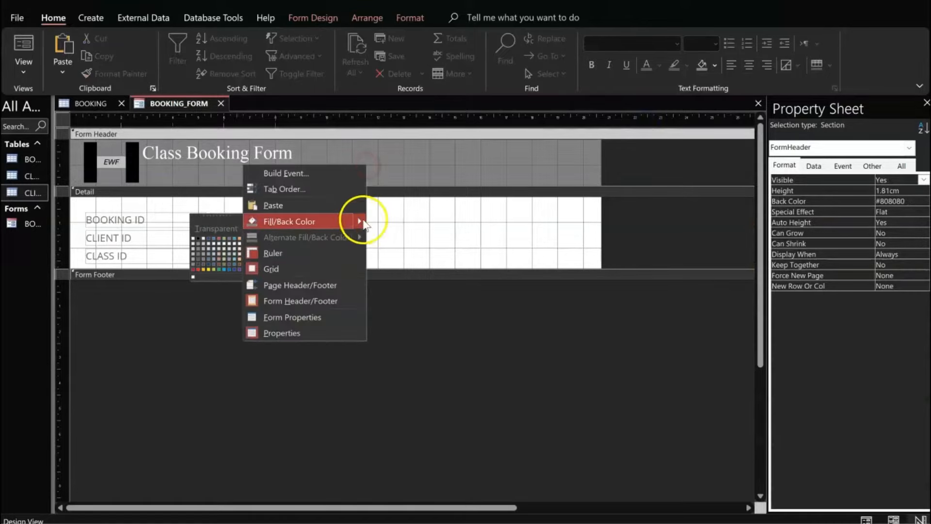
{"action": "left_click", "coordinate": [202, 247]}
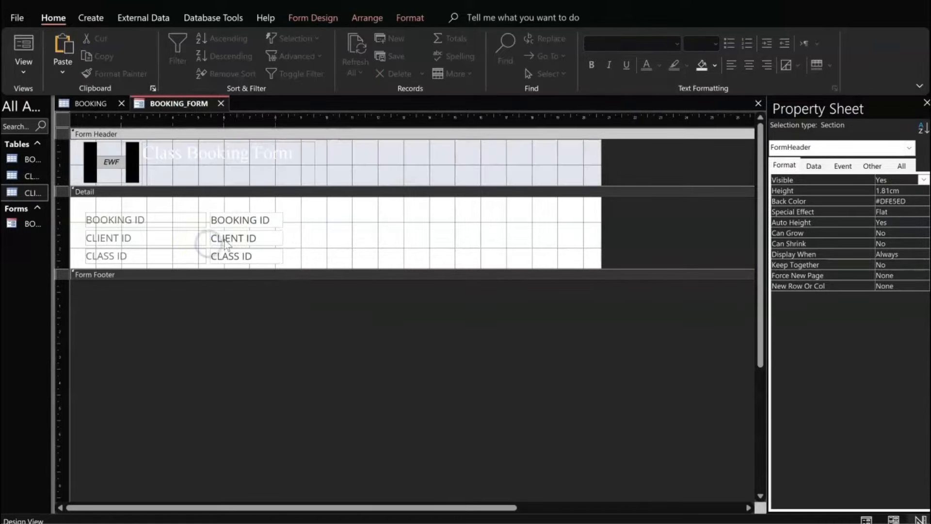
Fill the form header's background with dark blue (#1F497D).
{"action": "right_click", "coordinate": [301, 164]}
{"action": "mouse_move", "coordinate": [353, 219]}
{"action": "left_click", "coordinate": [270, 245]}
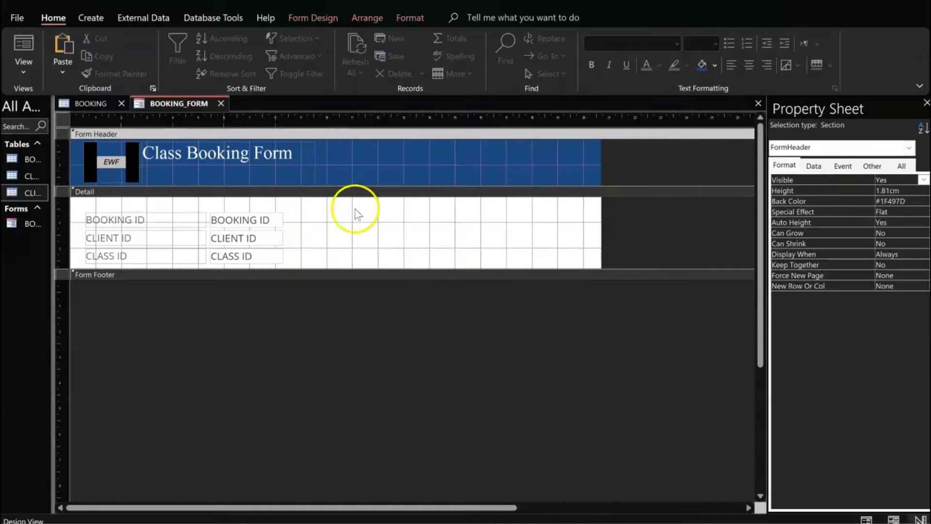
Set the width of the BOOKING ID, CLIENT ID and CLASS ID field headings together to 3 cm.
{"action": "left_click", "coordinate": [356, 214]}
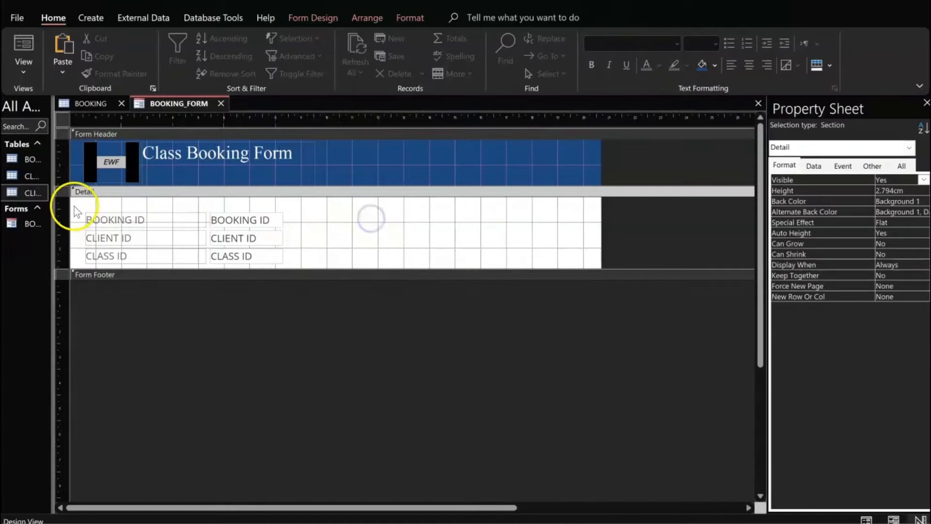
{"action": "left_click_drag", "start_coordinate": [80, 205], "coordinate": [206, 261]}
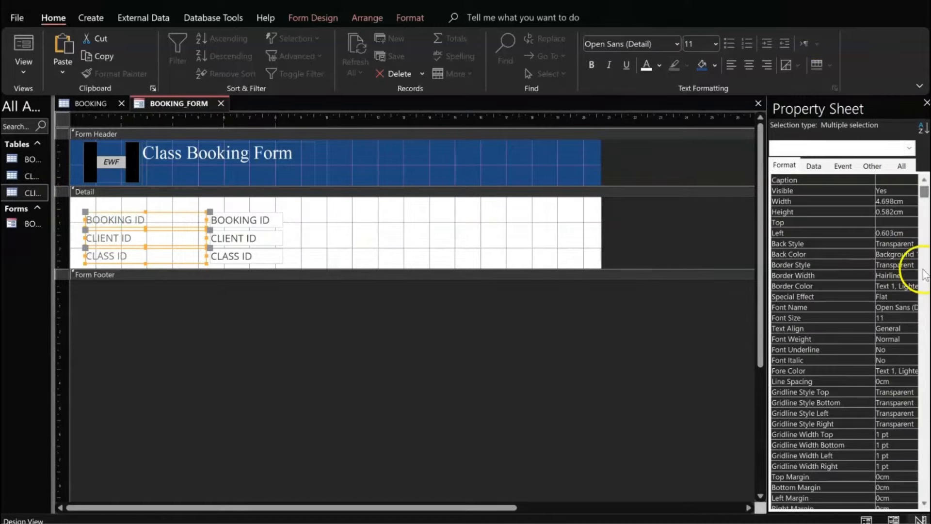
{"action": "double_click", "coordinate": [895, 202]}
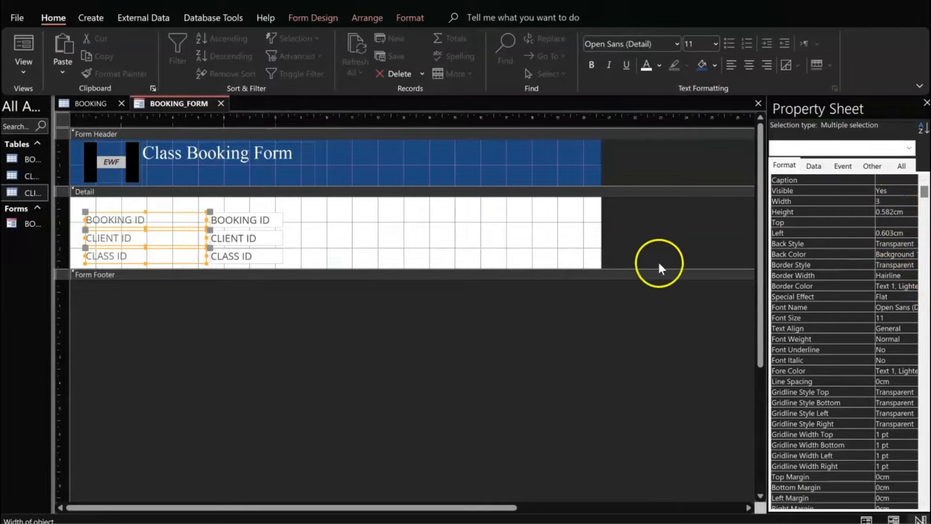
{"action": "left_click", "coordinate": [662, 240]}
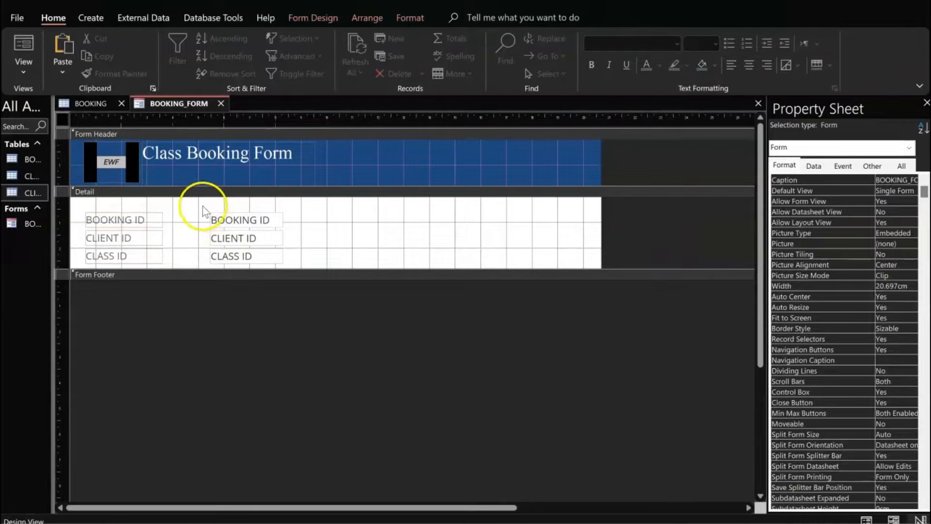
Try to move the BOOKING ID, CLIENT ID and CLASS ID text boxes together closer to their headings.
{"action": "left_click_drag", "start_coordinate": [203, 207], "coordinate": [309, 274]}
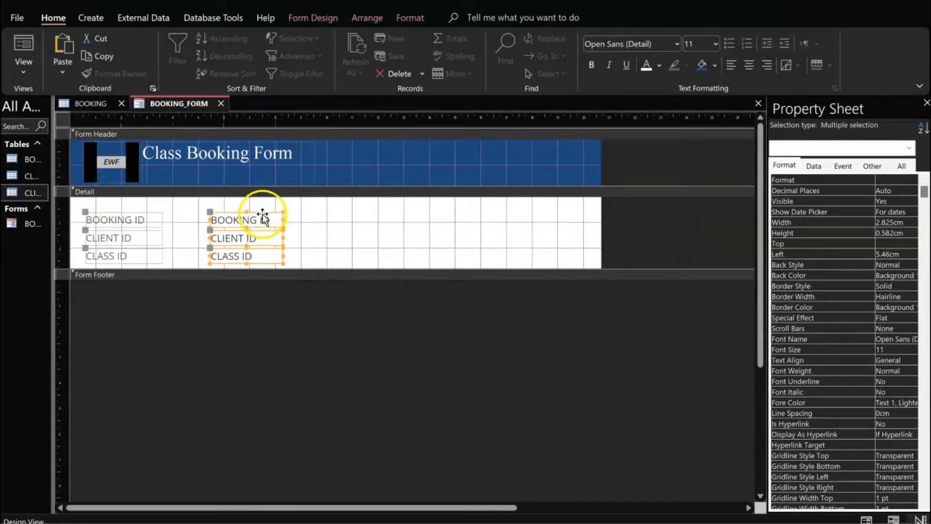
{"action": "left_click_drag", "start_coordinate": [261, 212], "coordinate": [240, 211]}
{"action": "left_click", "coordinate": [335, 224]}
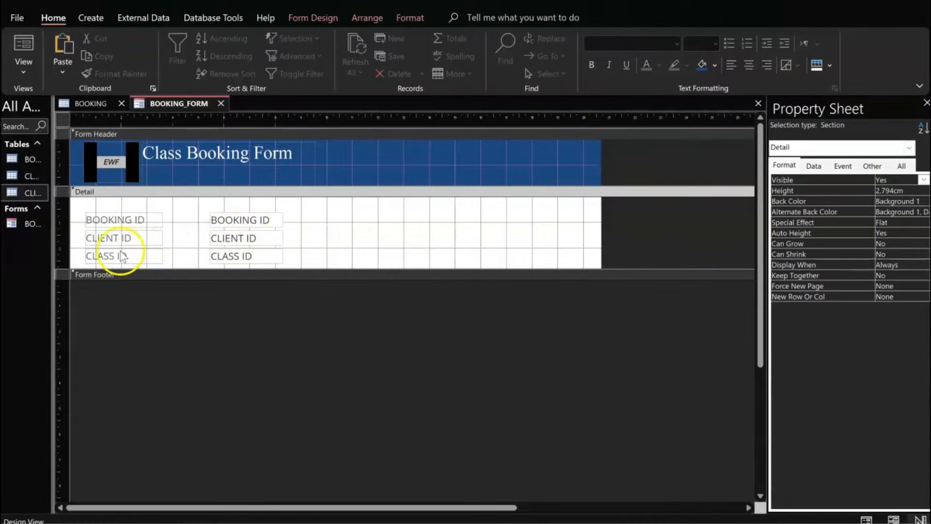
Recheck Task A2a in the exam PDF and add a label reading "Please check data before saving." beside the fields in the Detail section.
{"action": "key", "text": "alt+Tab"}
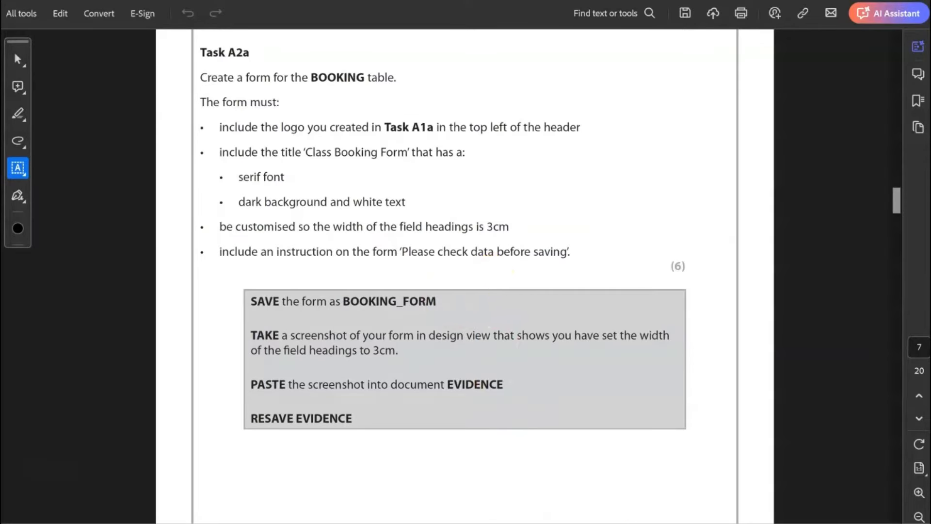
{"action": "key", "text": "alt+Tab"}
{"action": "key", "text": "alt+Tab"}
{"action": "key", "text": "alt+Tab"}
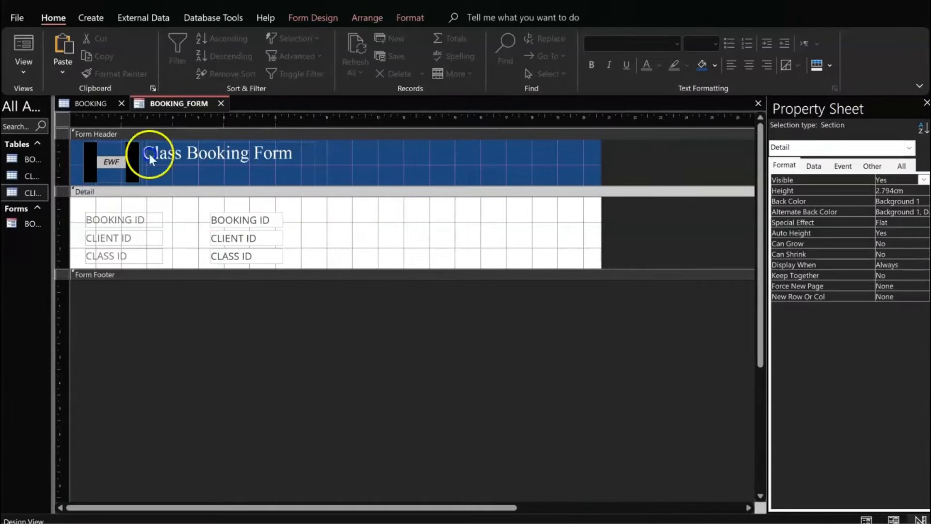
{"action": "left_click", "coordinate": [54, 436]}
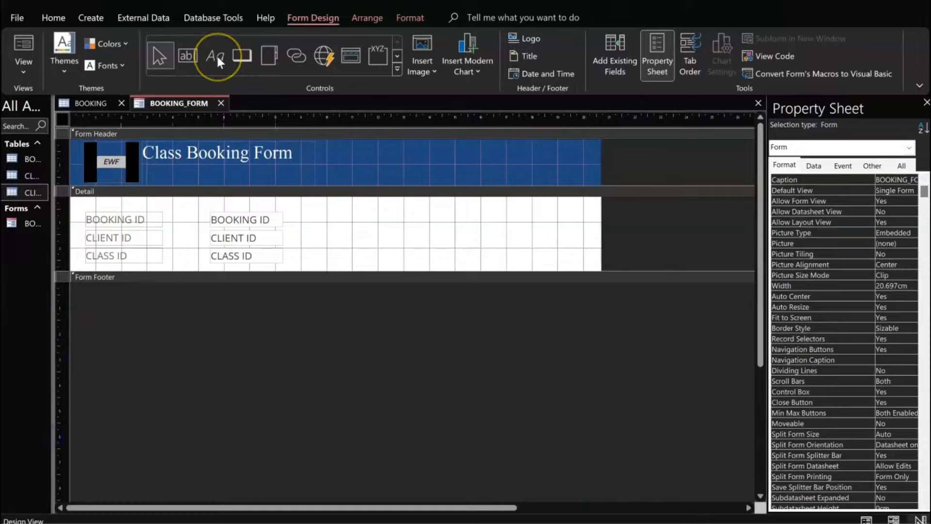
{"action": "left_click", "coordinate": [216, 54]}
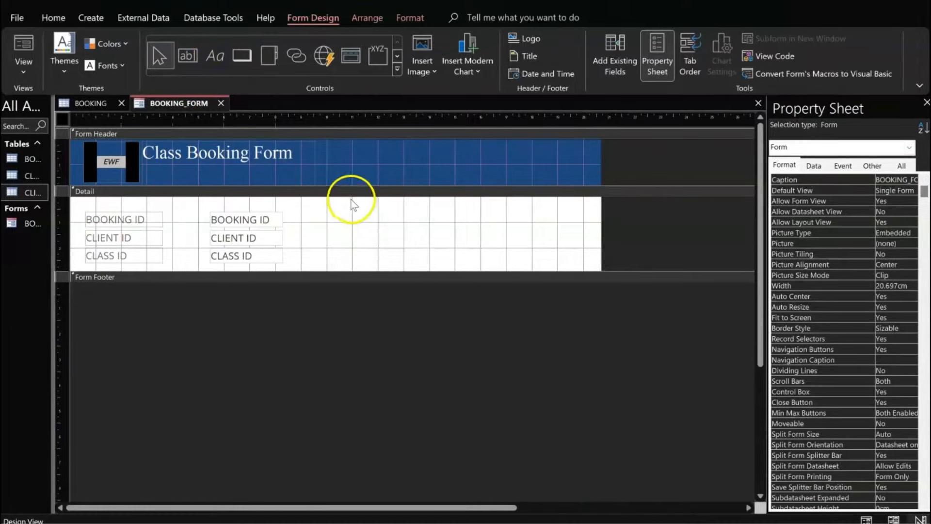
{"action": "left_click_drag", "start_coordinate": [357, 209], "coordinate": [447, 257]}
{"action": "left_click", "coordinate": [485, 264]}
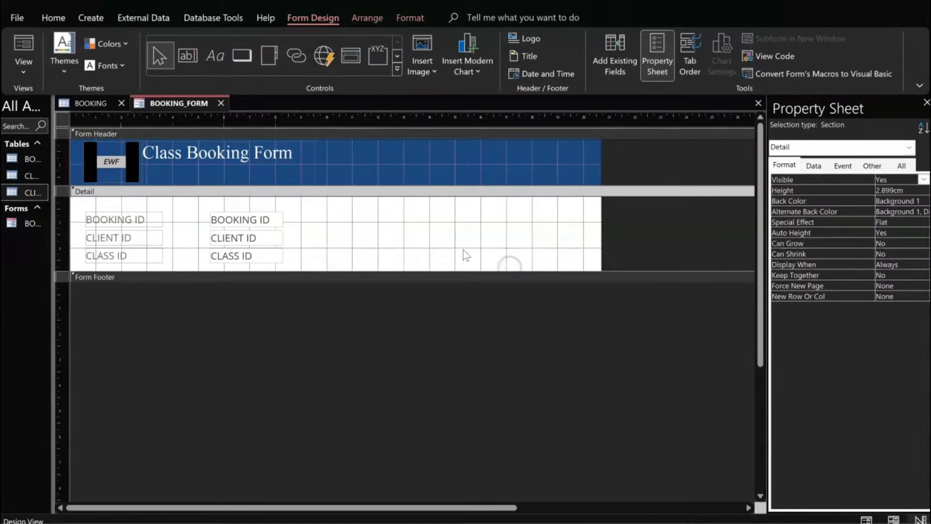
{"action": "left_click", "coordinate": [215, 55]}
{"action": "left_click_drag", "start_coordinate": [338, 210], "coordinate": [532, 270]}
{"action": "type", "text": "Please check data before saving."}
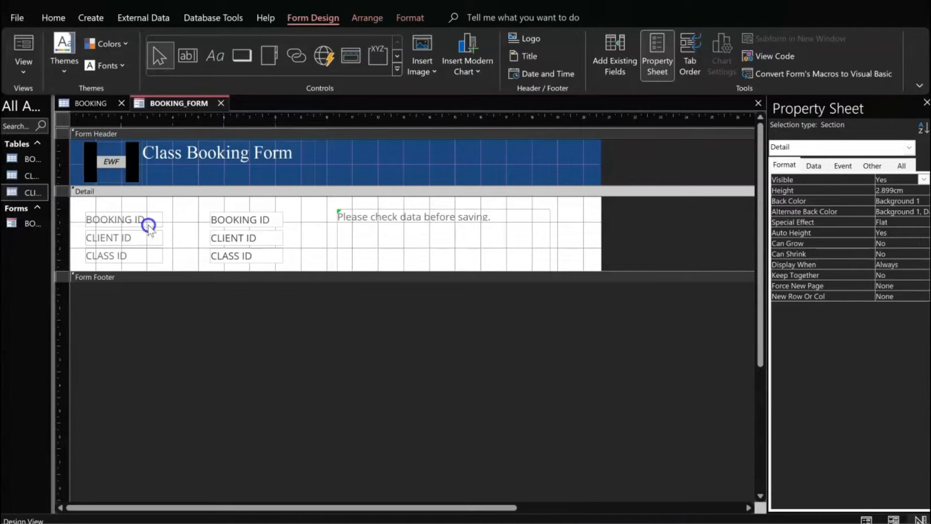
Display the BOOKING ID heading's width property, then review the Task A2a evidence list and the Task A2b instructions in the exam PDF.
{"action": "left_click", "coordinate": [148, 218]}
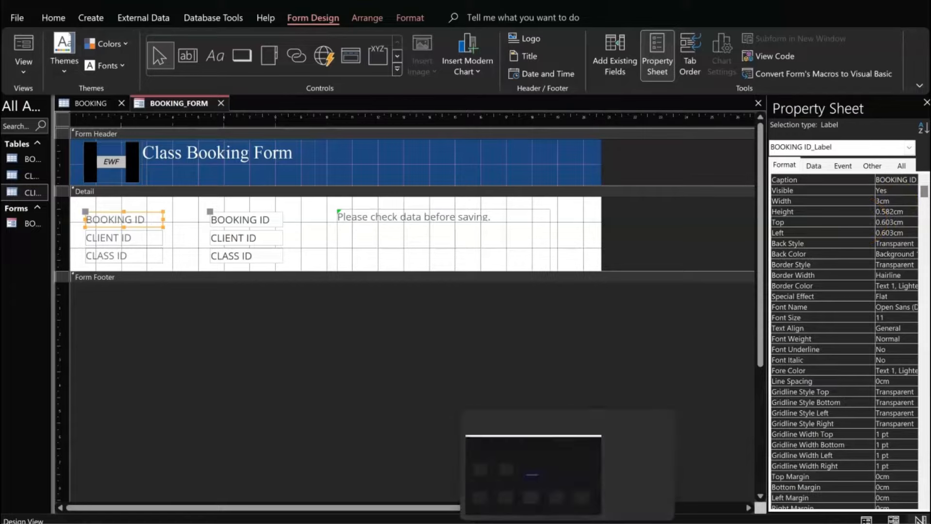
{"action": "left_click", "coordinate": [528, 499]}
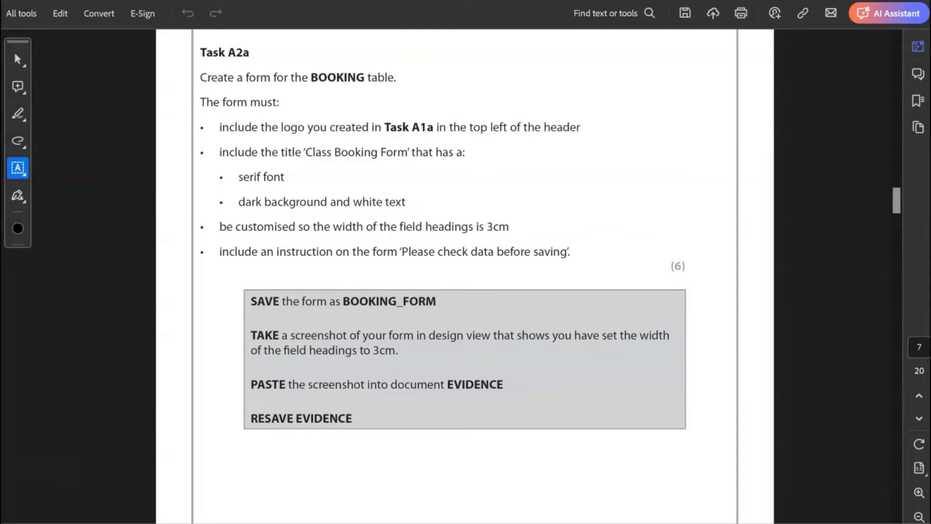
{"action": "left_click", "coordinate": [524, 480]}
{"action": "left_click", "coordinate": [523, 464]}
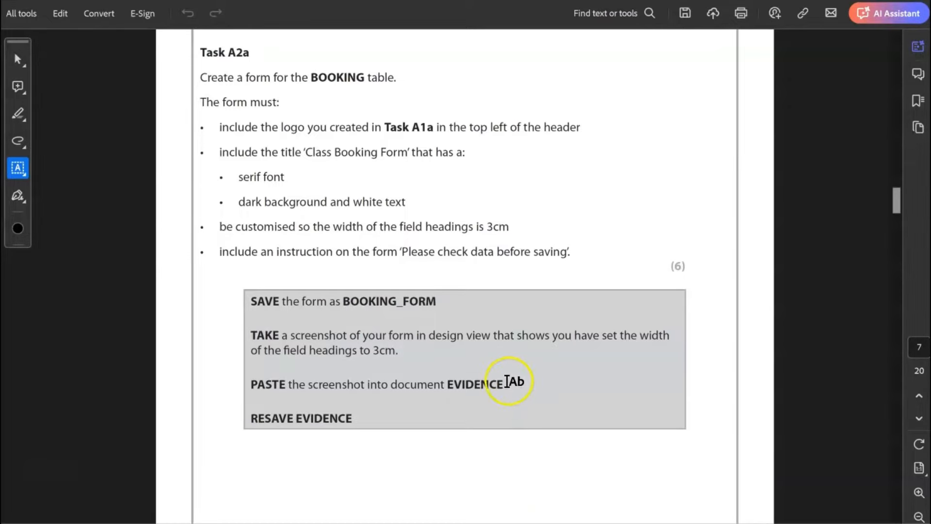
{"action": "scroll", "coordinate": [510, 324], "scroll_direction": "down", "scroll_amount": 5}
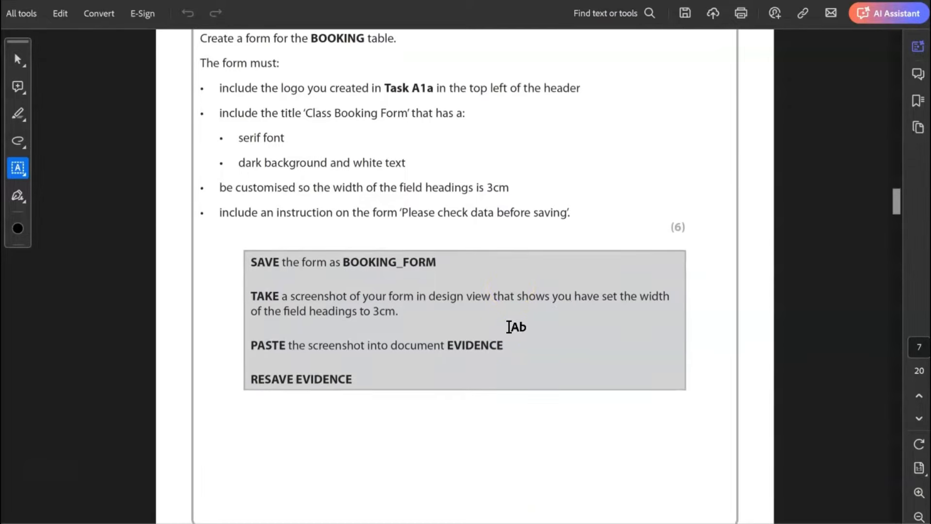
{"action": "scroll", "coordinate": [510, 322], "scroll_direction": "down", "scroll_amount": 9}
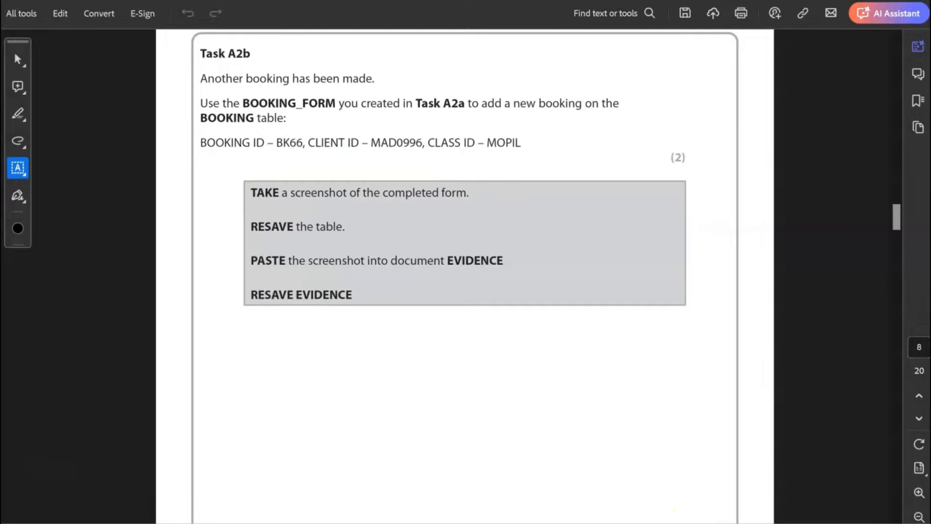
Return to Access, open BOOKING_FORM in Form View and go past the last booking to a blank record.
{"action": "left_click", "coordinate": [628, 523]}
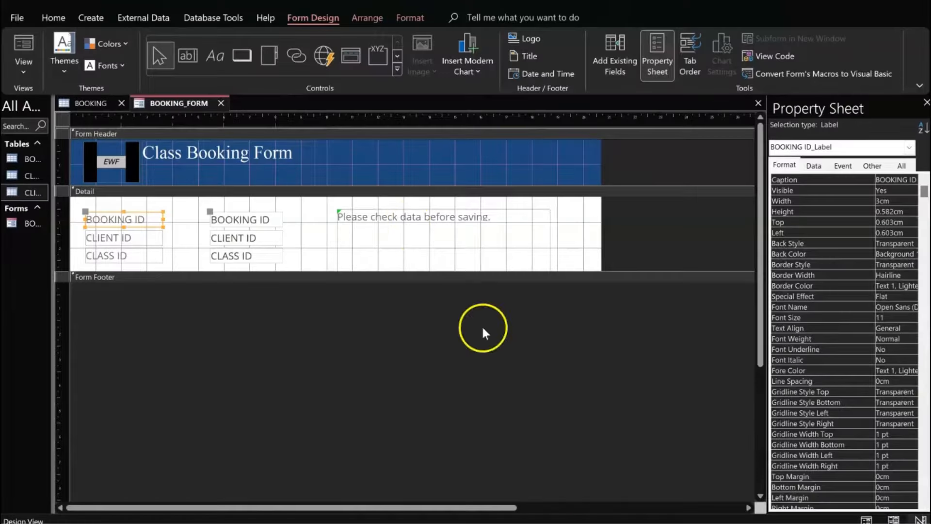
{"action": "left_click", "coordinate": [24, 73]}
{"action": "left_click", "coordinate": [60, 108]}
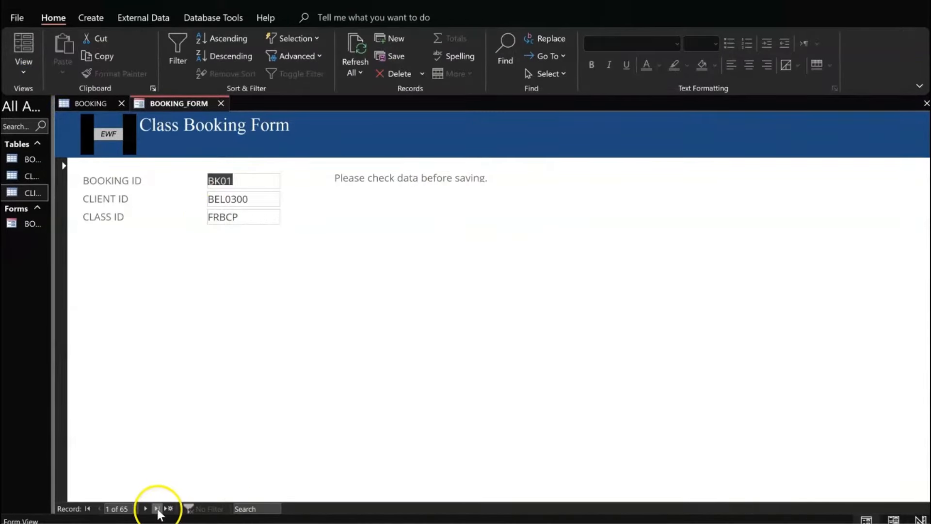
{"action": "left_click", "coordinate": [157, 508]}
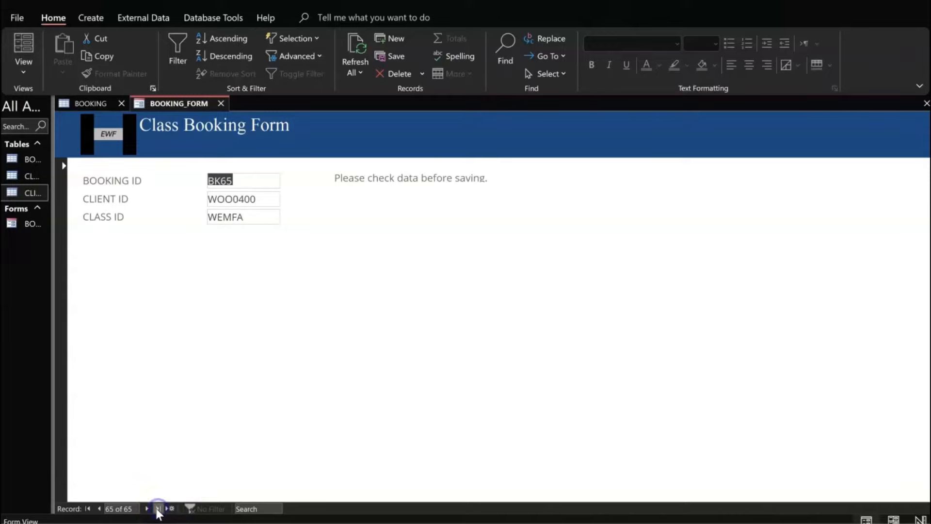
{"action": "left_click", "coordinate": [145, 508]}
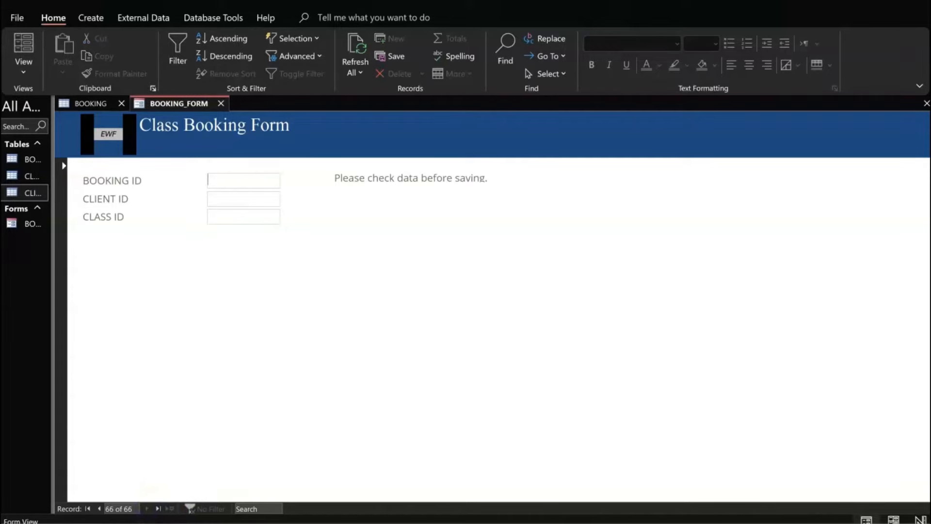
Fill in the new record with Task A2b's details from the exam PDF: the booking ID, the client ID and class ID MOPIL.
{"action": "key", "text": "alt+Tab"}
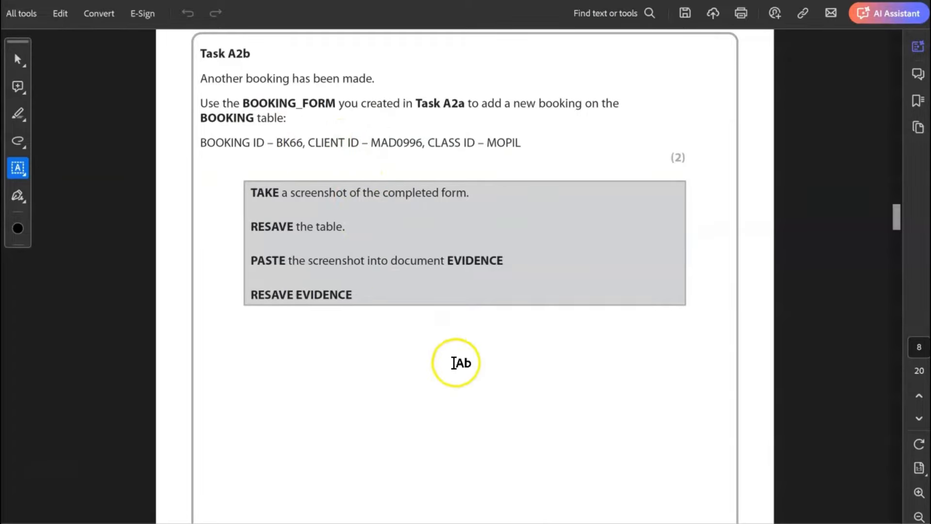
{"action": "key", "text": "alt+Tab"}
{"action": "type", "text": "BK66"}
{"action": "key", "text": "alt+Tab"}
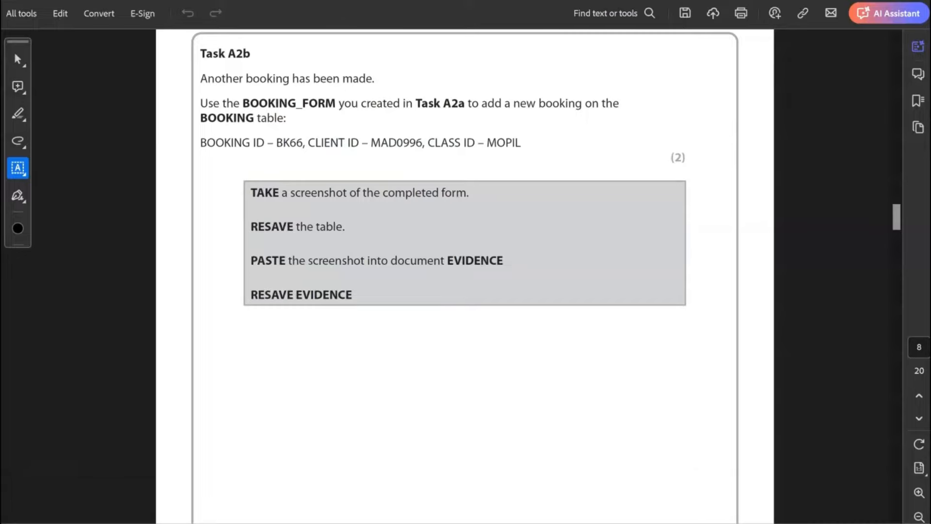
{"action": "key", "text": "alt+Tab"}
{"action": "left_click", "coordinate": [231, 194]}
{"action": "key", "text": "alt+Tab"}
{"action": "mouse_move", "coordinate": [627, 521]}
{"action": "left_click", "coordinate": [626, 478]}
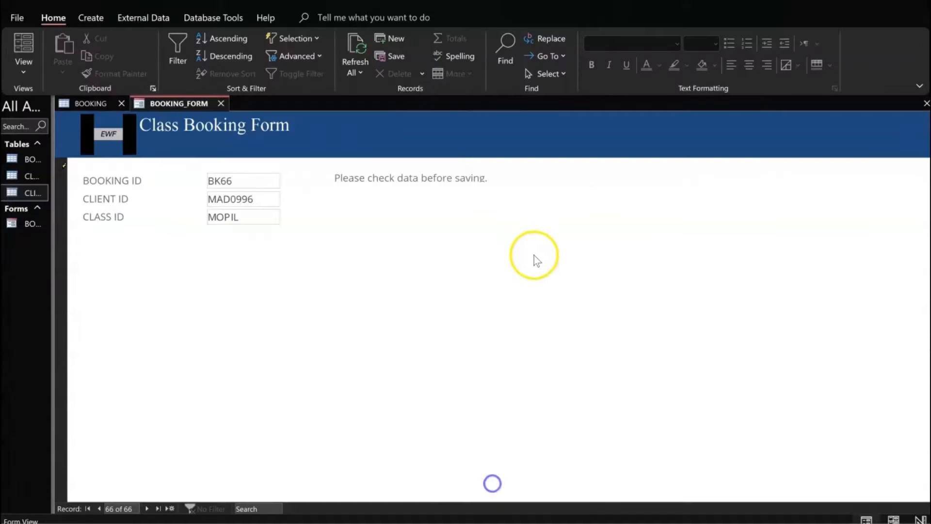
{"action": "left_click", "coordinate": [507, 247]}
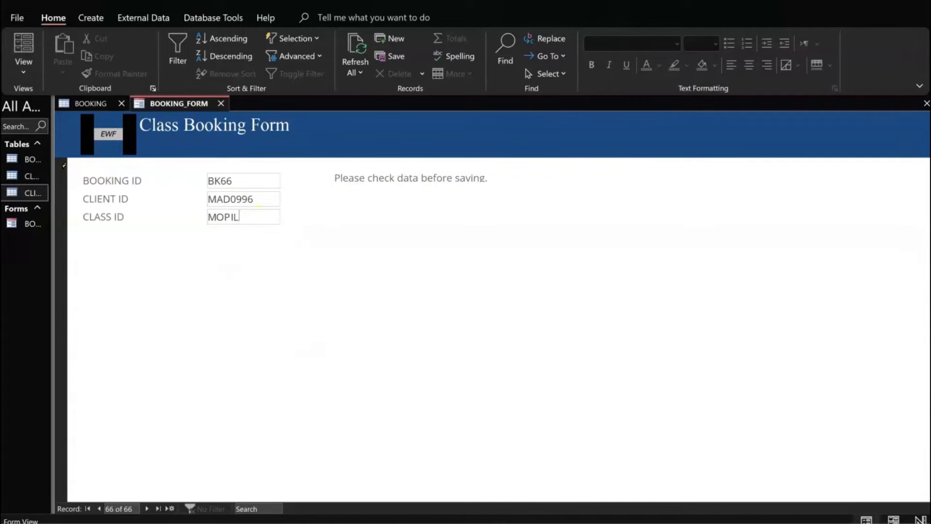
Read the remaining Task A2b instructions and the Task A2c query requirements in the exam PDF.
{"action": "left_click", "coordinate": [539, 522]}
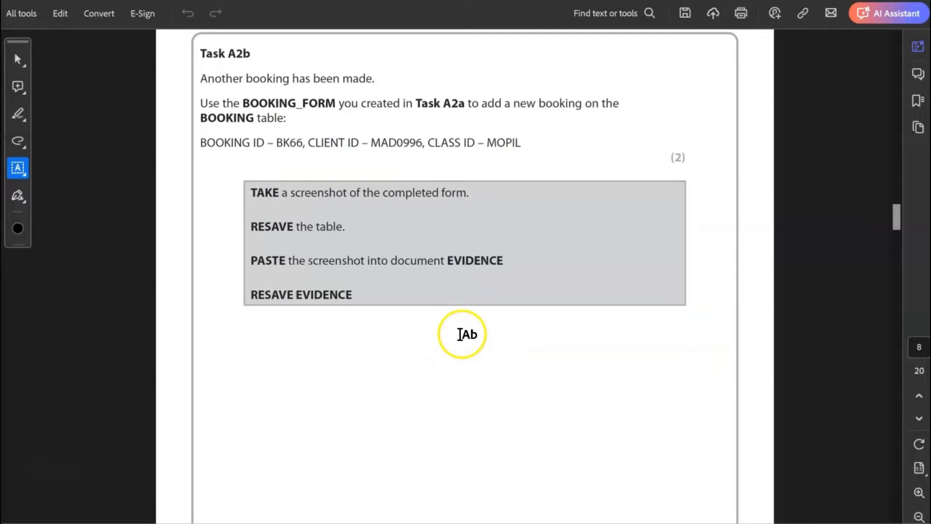
{"action": "scroll", "coordinate": [459, 335], "scroll_direction": "down", "scroll_amount": 7}
{"action": "scroll", "coordinate": [468, 345], "scroll_direction": "down", "scroll_amount": 7}
{"action": "scroll", "coordinate": [472, 342], "scroll_direction": "down", "scroll_amount": 5}
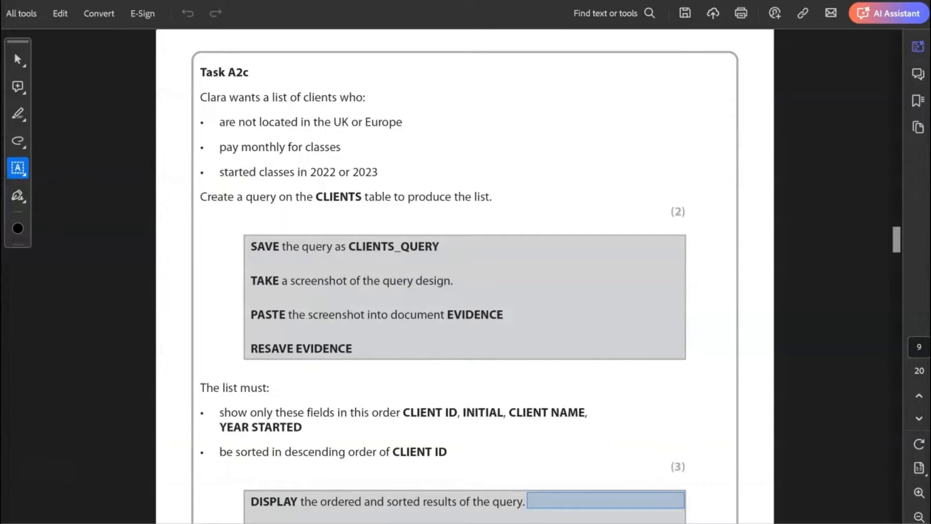
{"action": "left_click", "coordinate": [364, 229]}
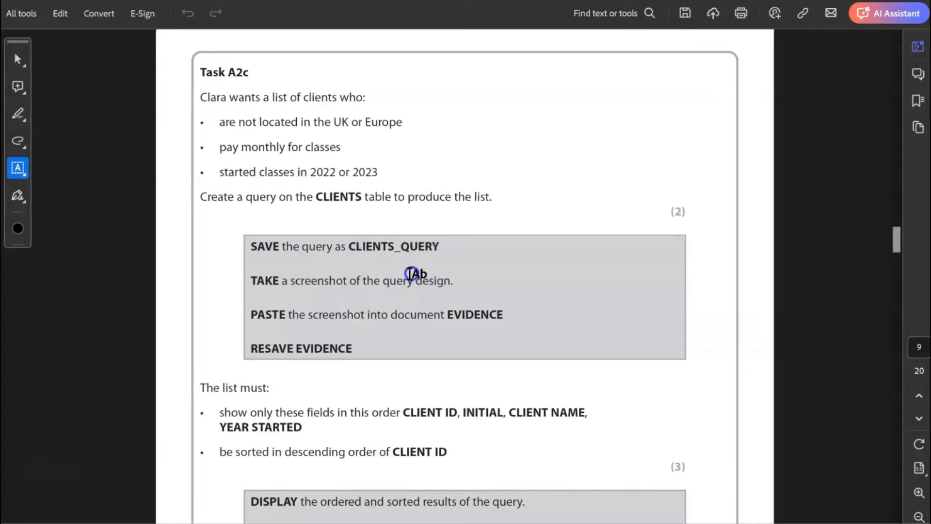
Examine the LOCATION and PAYMENT METHOD entries in the CLIENTS table to see which values the query criteria need.
{"action": "left_click", "coordinate": [304, 195]}
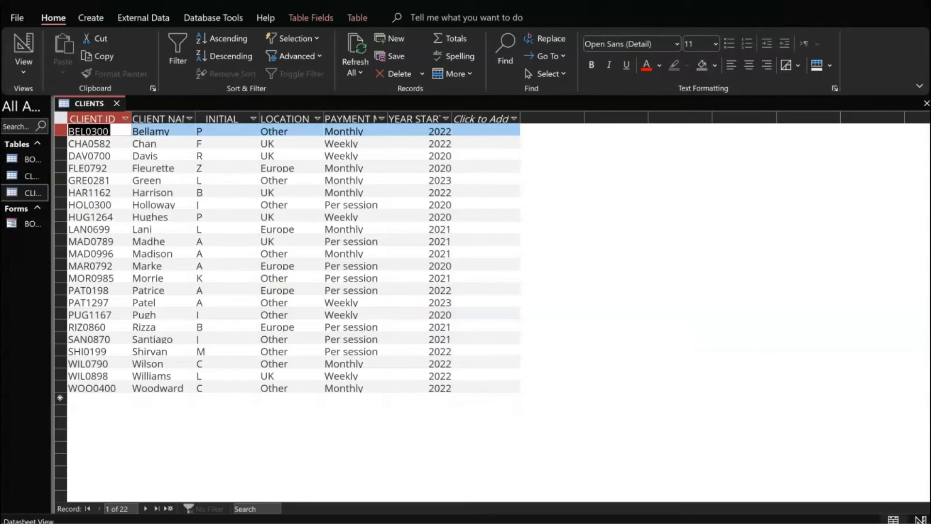
{"action": "left_click", "coordinate": [285, 200]}
{"action": "left_click", "coordinate": [294, 178]}
{"action": "left_click", "coordinate": [290, 193]}
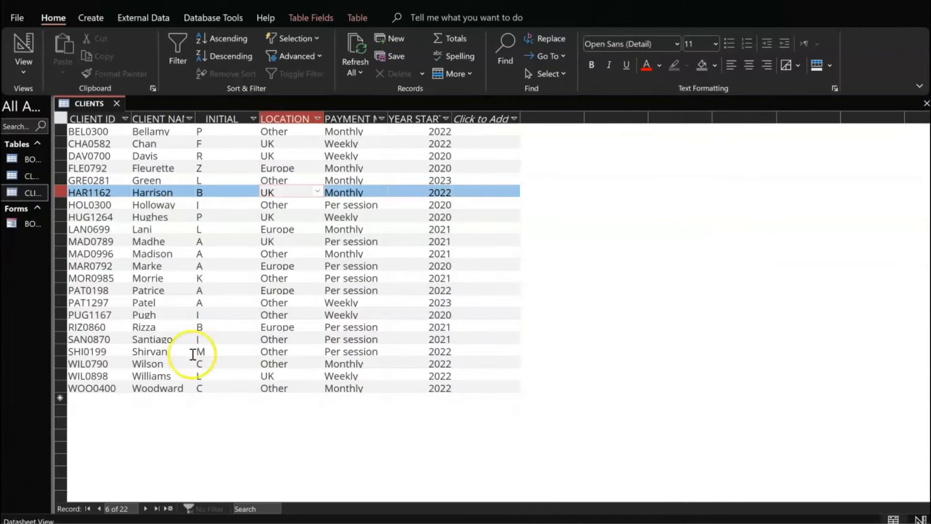
{"action": "left_click", "coordinate": [359, 132]}
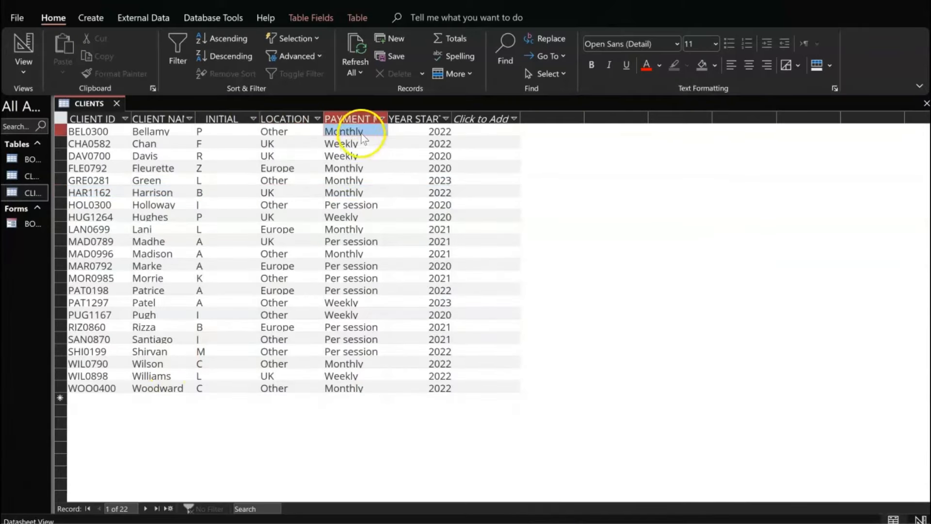
{"action": "left_click", "coordinate": [357, 144]}
{"action": "left_click", "coordinate": [357, 131]}
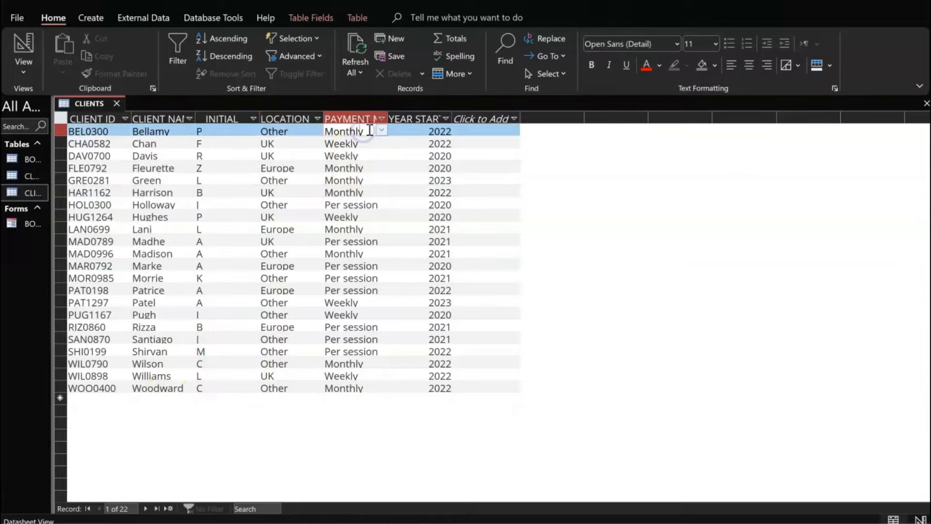
Close the CLIENTS table, create a query in Design View based on CLIENTS, and hide the Add Tables and Property Sheet panes.
{"action": "left_click", "coordinate": [117, 103]}
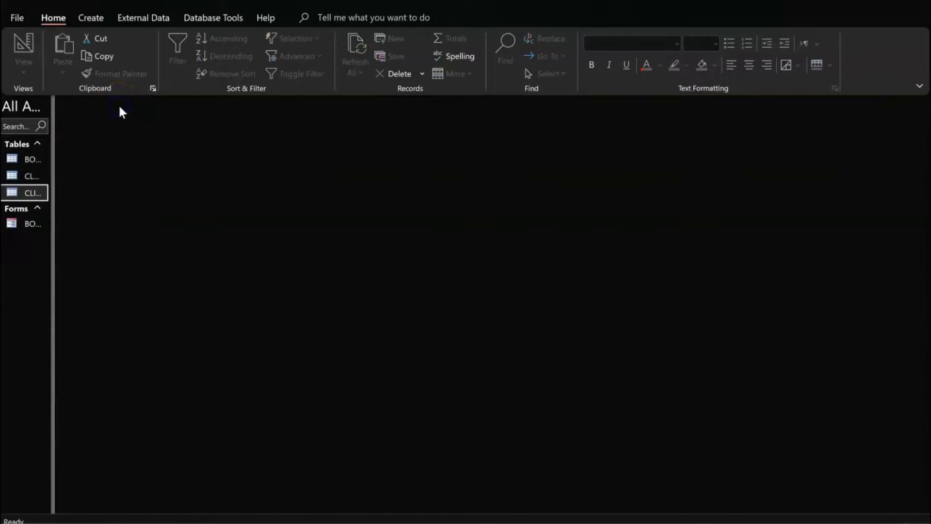
{"action": "left_click", "coordinate": [81, 17]}
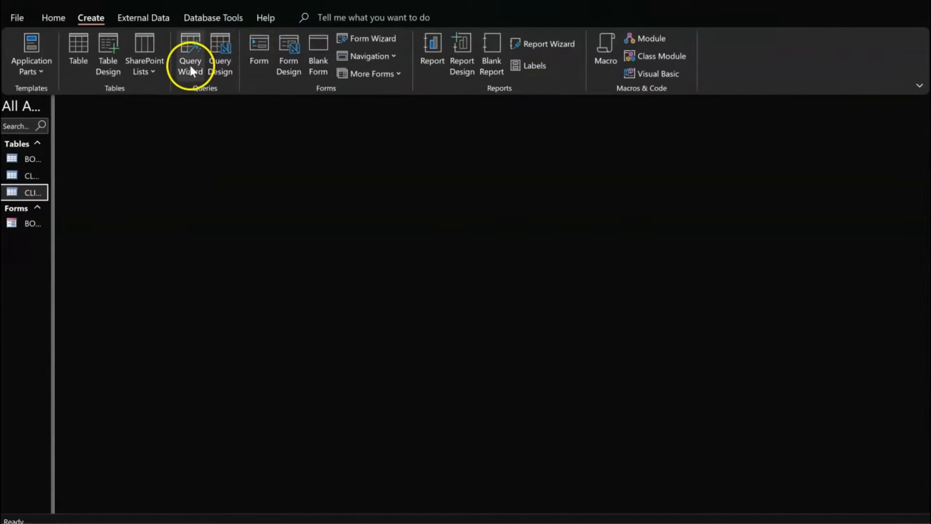
{"action": "left_click", "coordinate": [226, 65]}
{"action": "double_click", "coordinate": [796, 213]}
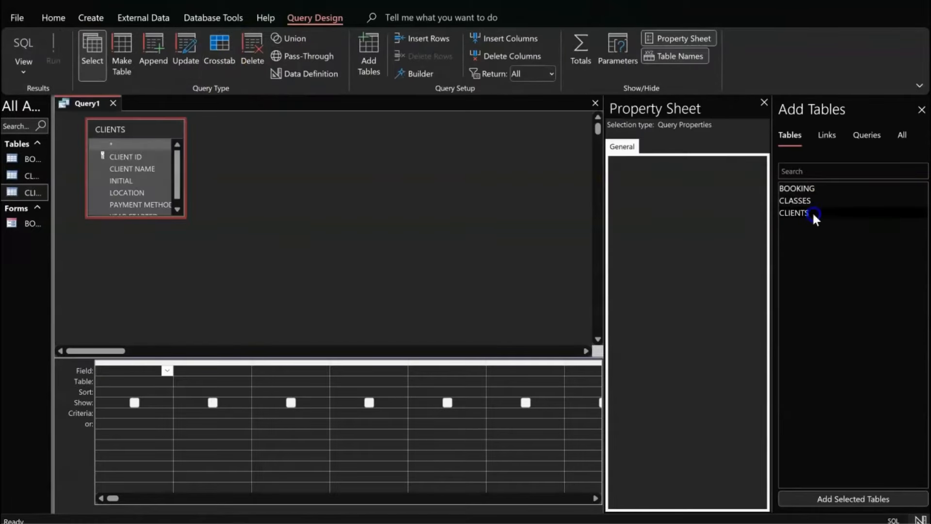
{"action": "left_click", "coordinate": [921, 109]}
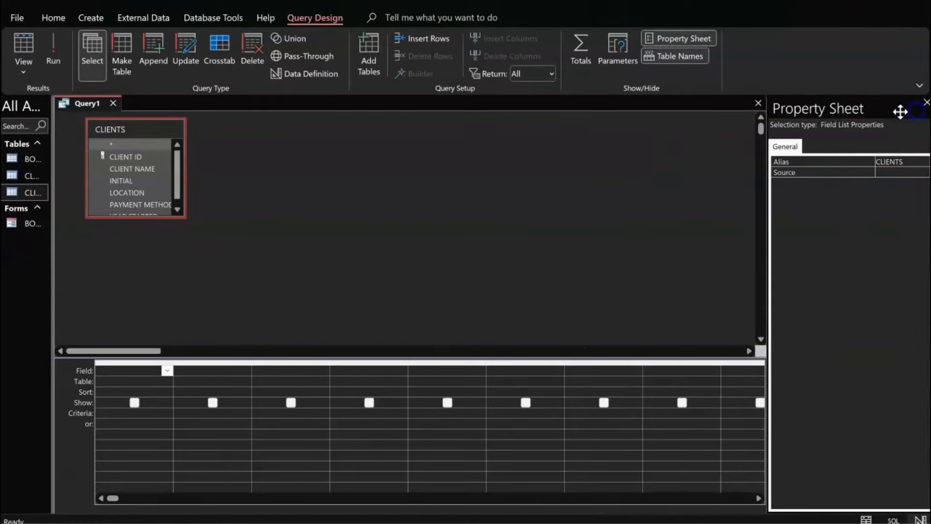
{"action": "left_click", "coordinate": [926, 102]}
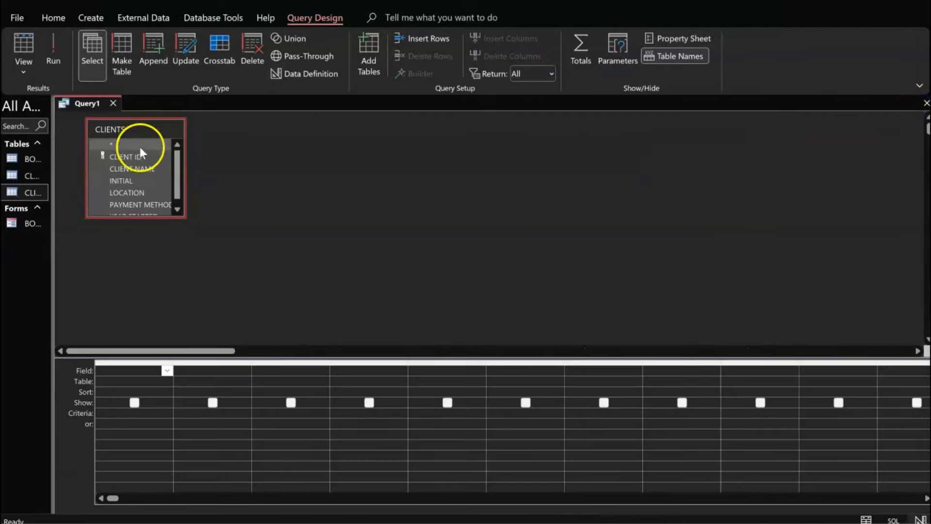
Add CLIENT ID, CLIENT NAME, INITIAL, LOCATION, PAYMENT METHOD and YEAR STARTED from the CLIENTS table to the query grid.
{"action": "left_click", "coordinate": [136, 159]}
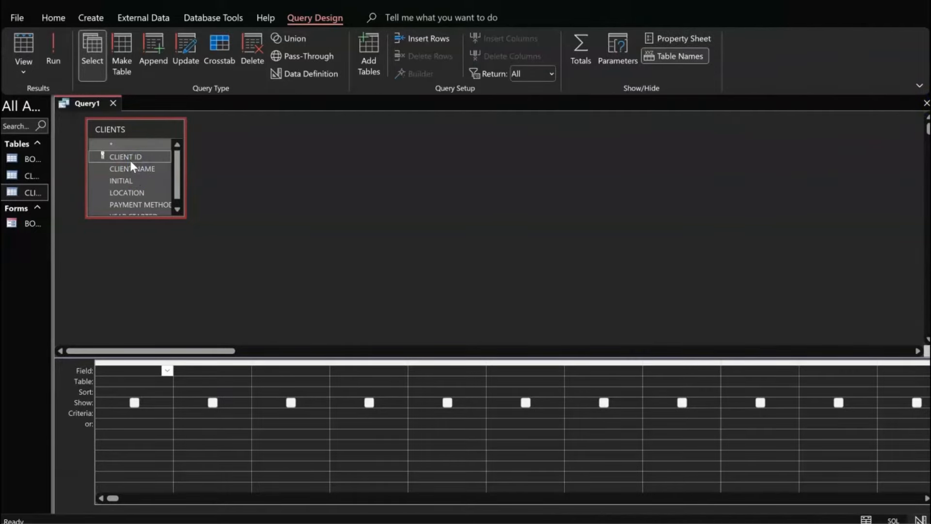
{"action": "double_click", "coordinate": [129, 160]}
{"action": "left_click", "coordinate": [131, 169]}
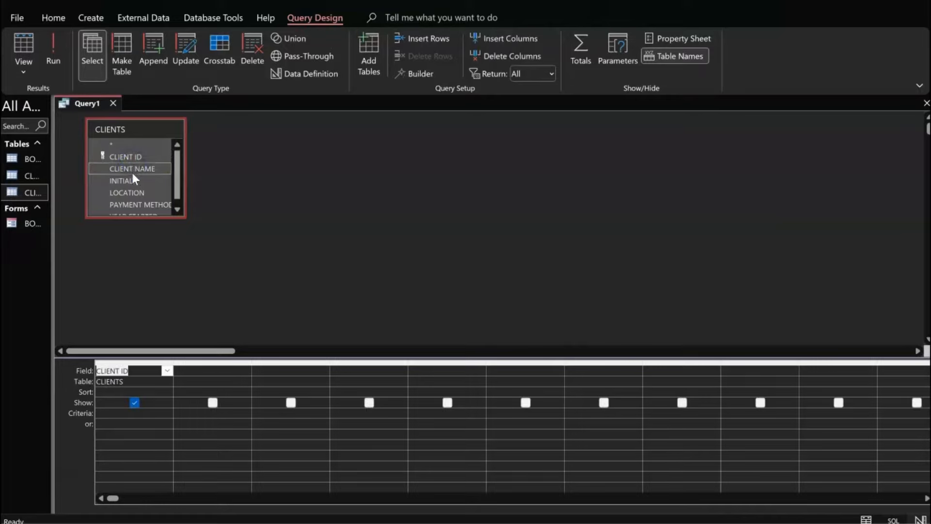
{"action": "double_click", "coordinate": [131, 170]}
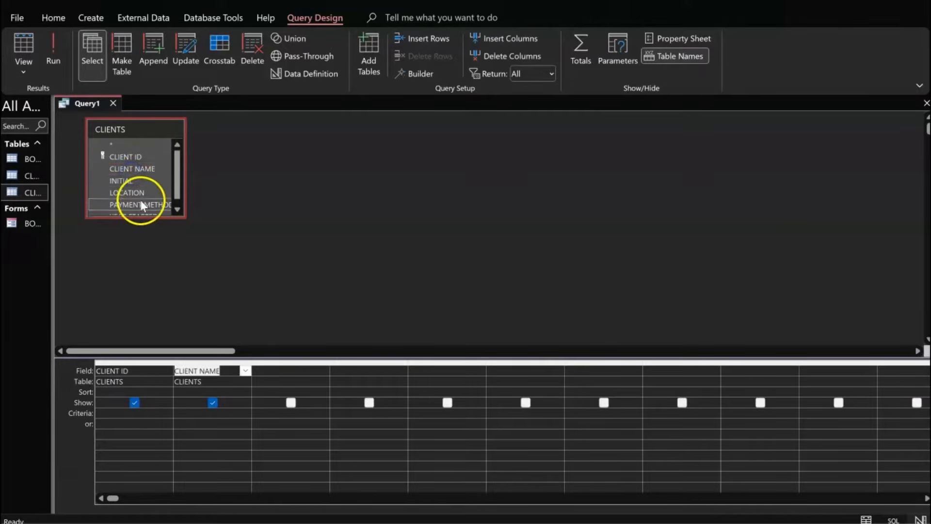
{"action": "left_click", "coordinate": [128, 183]}
{"action": "double_click", "coordinate": [127, 185]}
{"action": "double_click", "coordinate": [130, 193]}
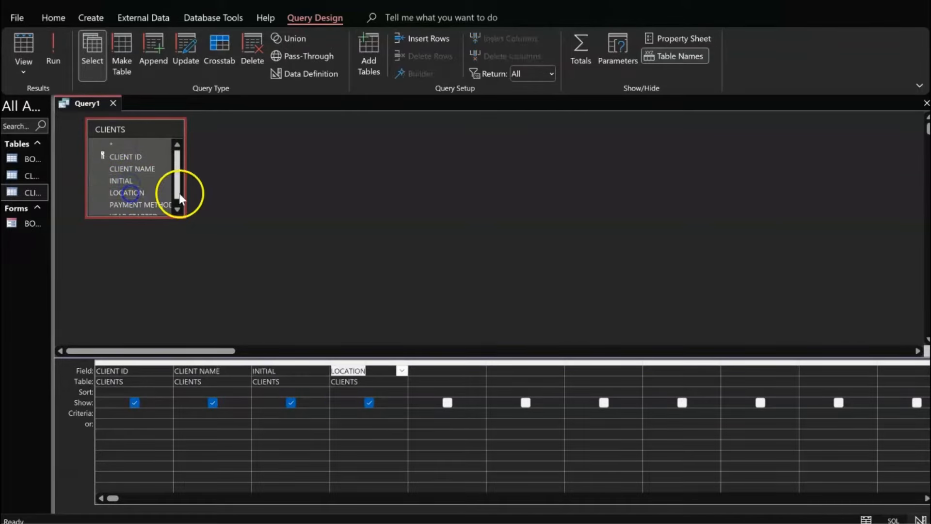
{"action": "left_click_drag", "start_coordinate": [179, 191], "coordinate": [177, 202]}
{"action": "double_click", "coordinate": [136, 197]}
{"action": "double_click", "coordinate": [134, 210]}
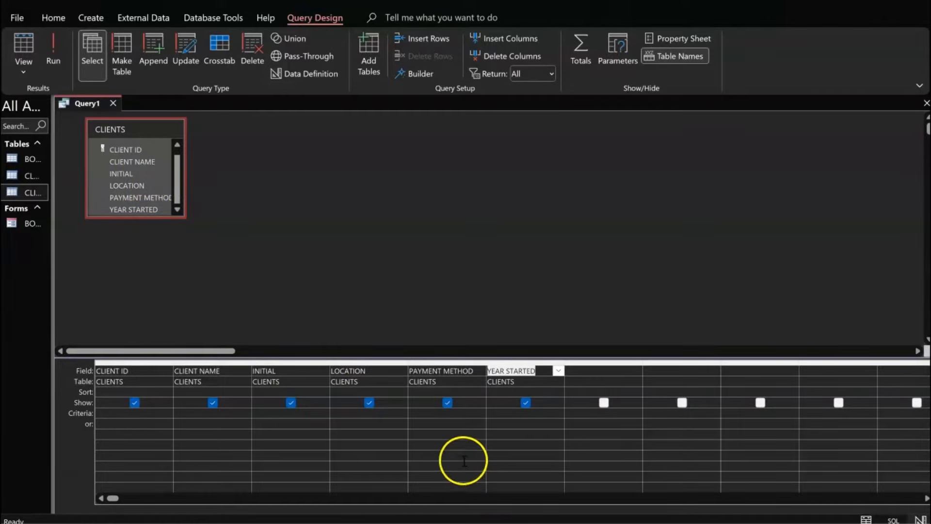
Check the Task A2c conditions in the exam PDF, set the LOCATION criterion to Other, and run the query.
{"action": "key", "text": "alt+Tab"}
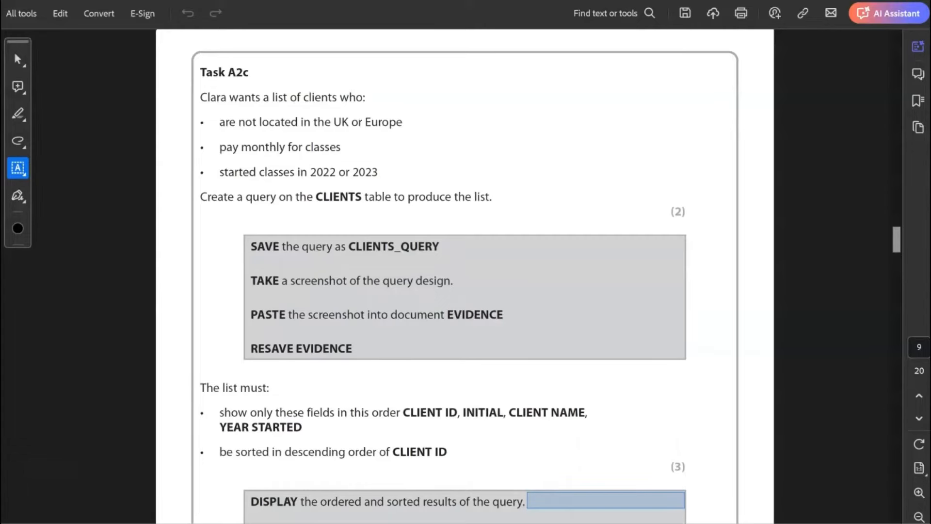
{"action": "key", "text": "alt+Tab"}
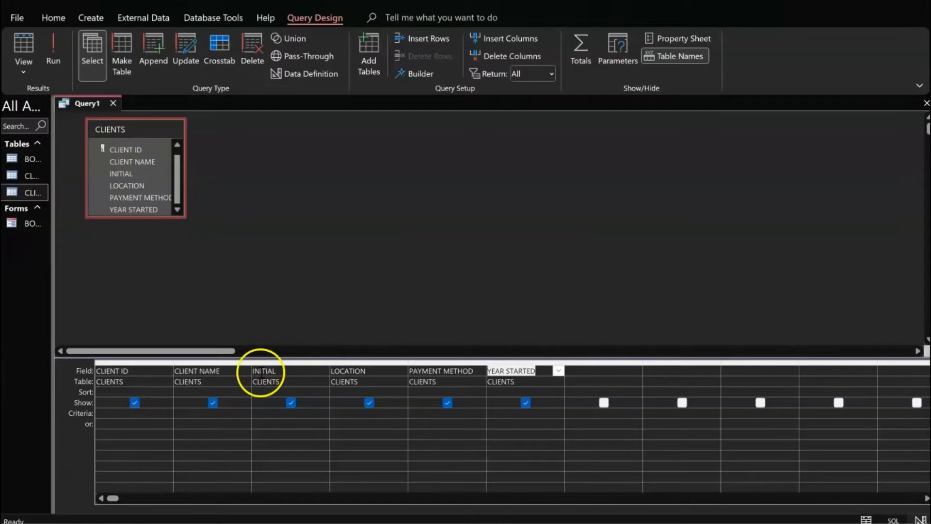
{"action": "left_click", "coordinate": [347, 410]}
{"action": "type", "text": "O"}
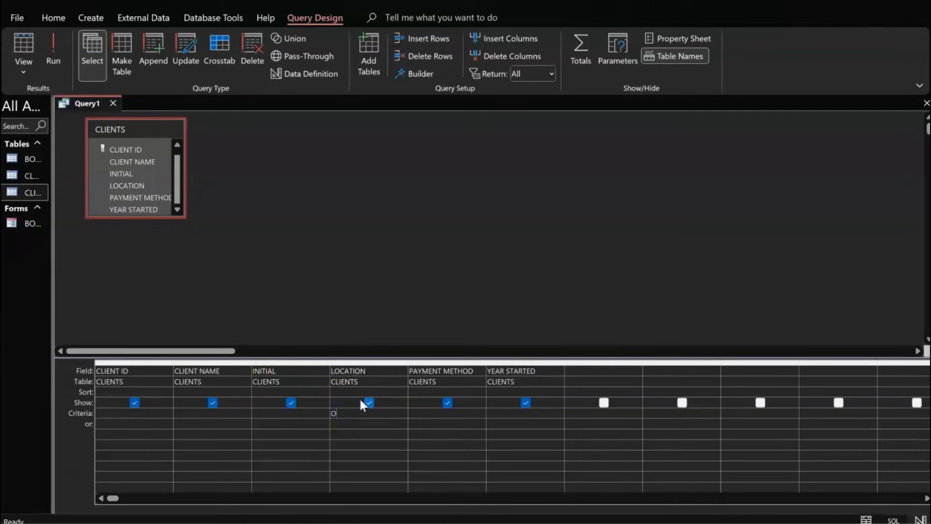
{"action": "type", "text": "ther"}
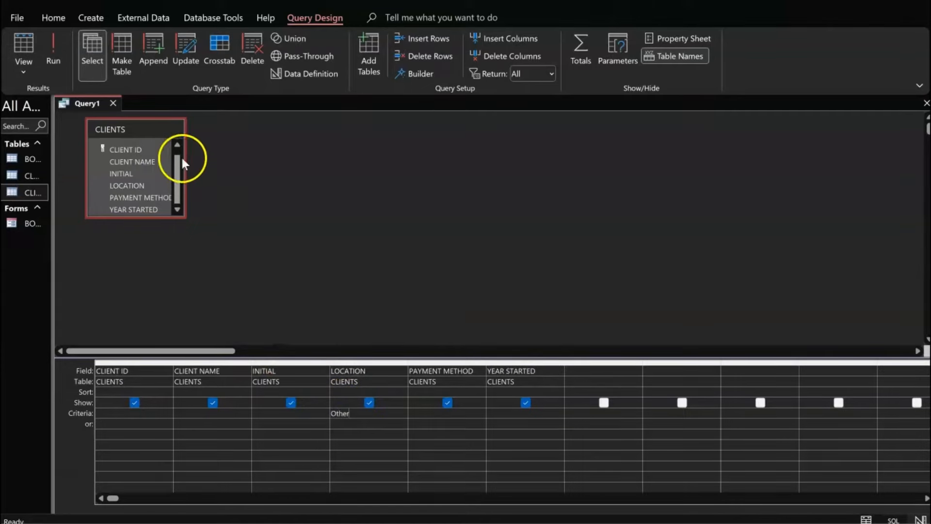
{"action": "left_click", "coordinate": [47, 41]}
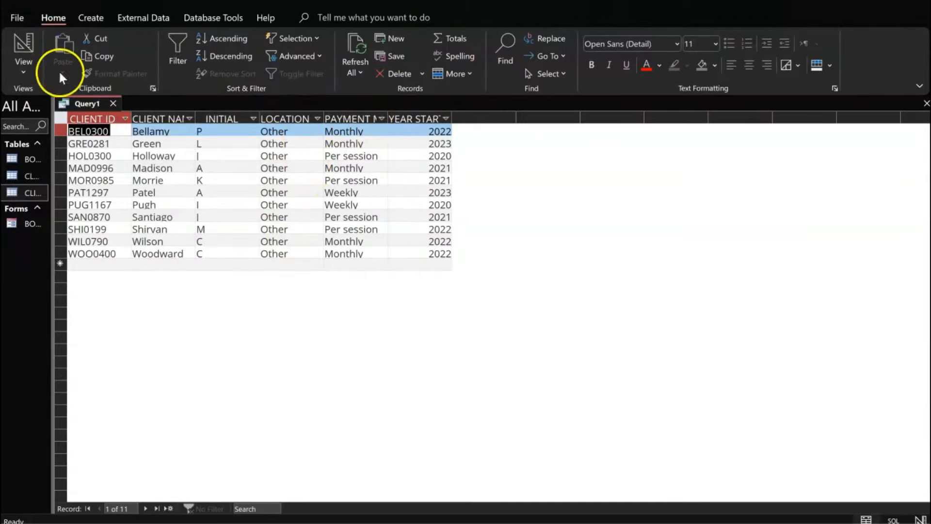
Return to the query's Design View, set the PAYMENT METHOD criterion to Monthly, and run the query.
{"action": "left_click", "coordinate": [28, 76]}
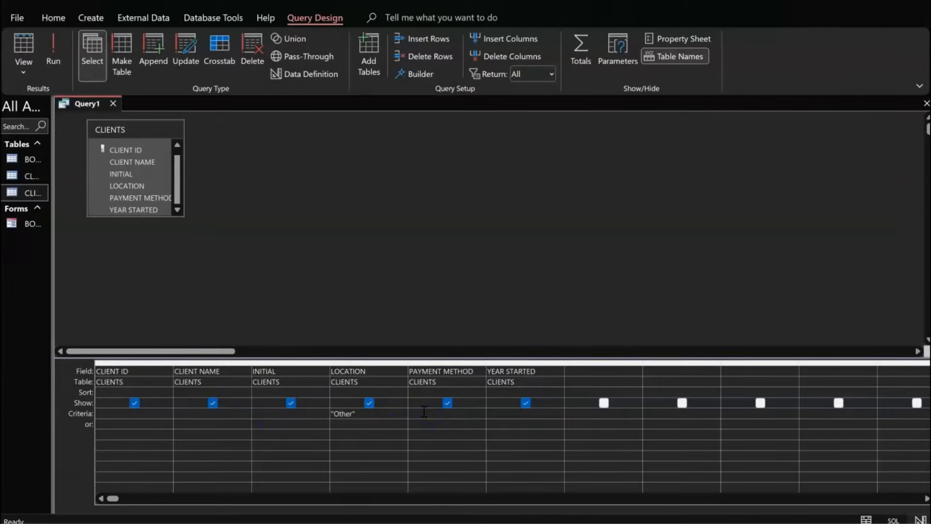
{"action": "type", "text": "onthly"}
{"action": "left_click", "coordinate": [55, 57]}
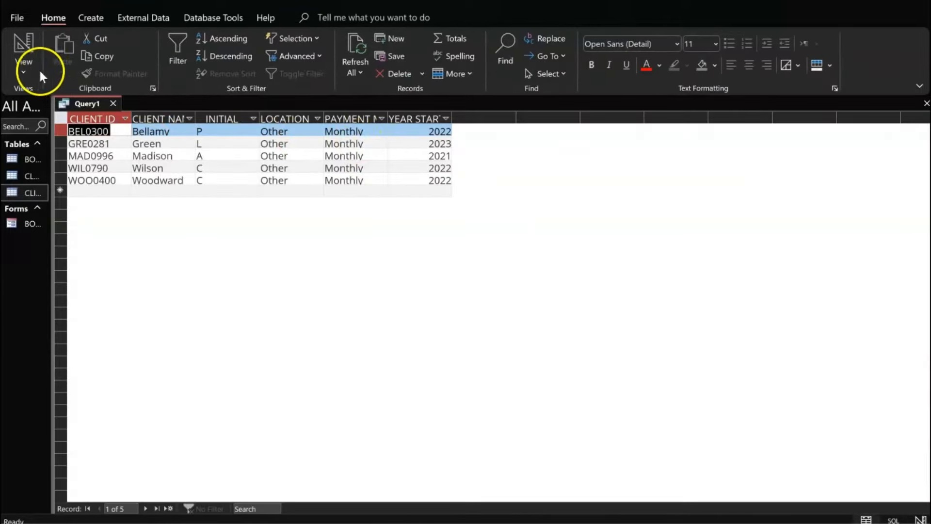
Back in Design View, check the start years in the exam PDF and enter YEAR STARTED criteria 2022 or, on the alternative row, 2023.
{"action": "left_click", "coordinate": [25, 72]}
{"action": "left_click", "coordinate": [72, 157]}
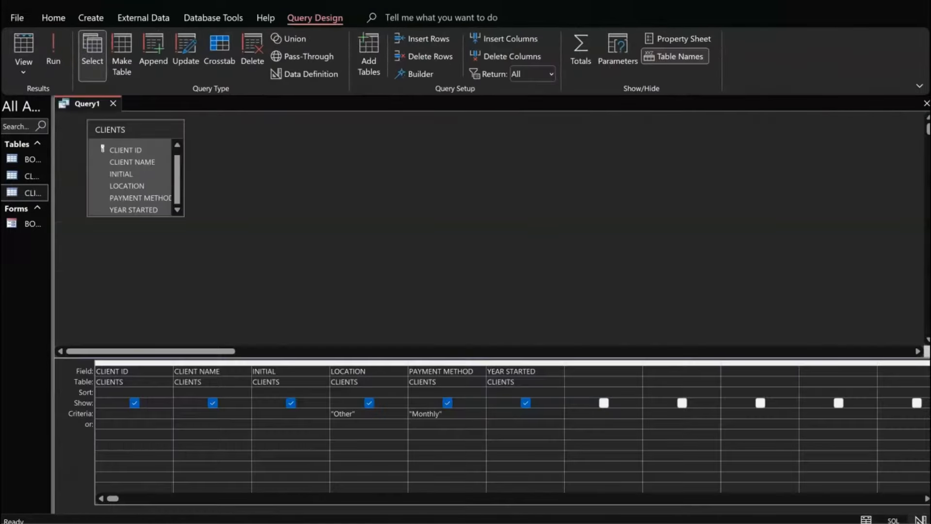
{"action": "key", "text": "alt+Tab"}
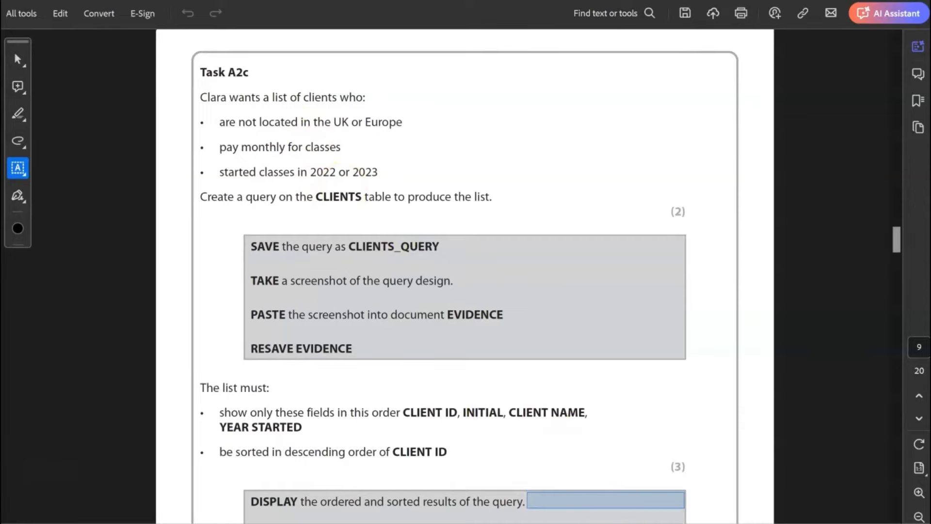
{"action": "key", "text": "alt+Tab"}
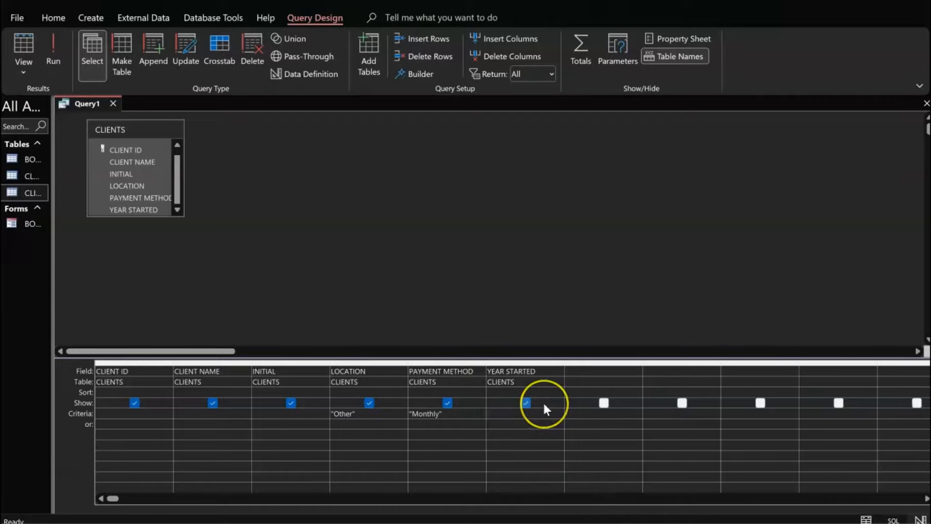
{"action": "type", "text": "2022"}
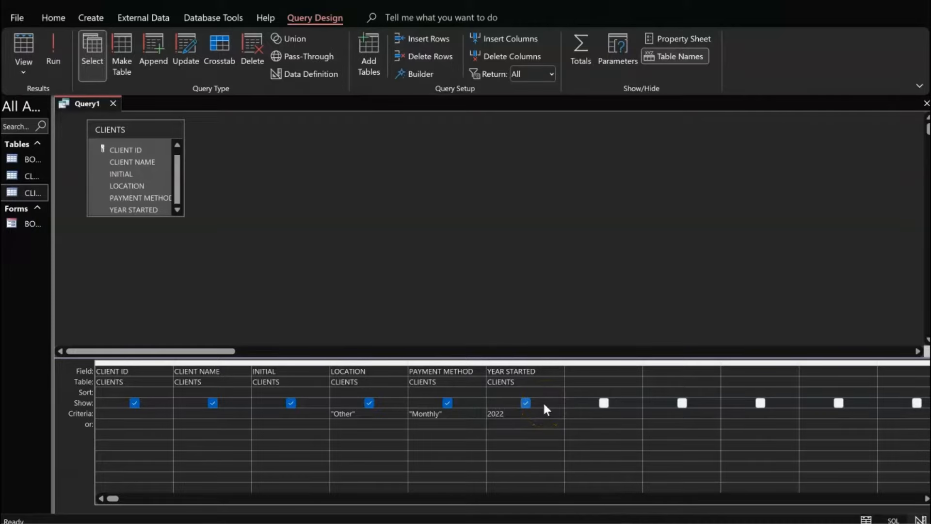
{"action": "left_click", "coordinate": [520, 425]}
{"action": "type", "text": "2023"}
Repeat the LOCATION criterion Other and PAYMENT METHOD criterion Monthly on the 2023 row, and run the query.
{"action": "left_click", "coordinate": [433, 427]}
{"action": "left_click", "coordinate": [385, 424]}
{"action": "type", "text": "Other"}
{"action": "left_click", "coordinate": [467, 426]}
{"action": "type", "text": "Monthly"}
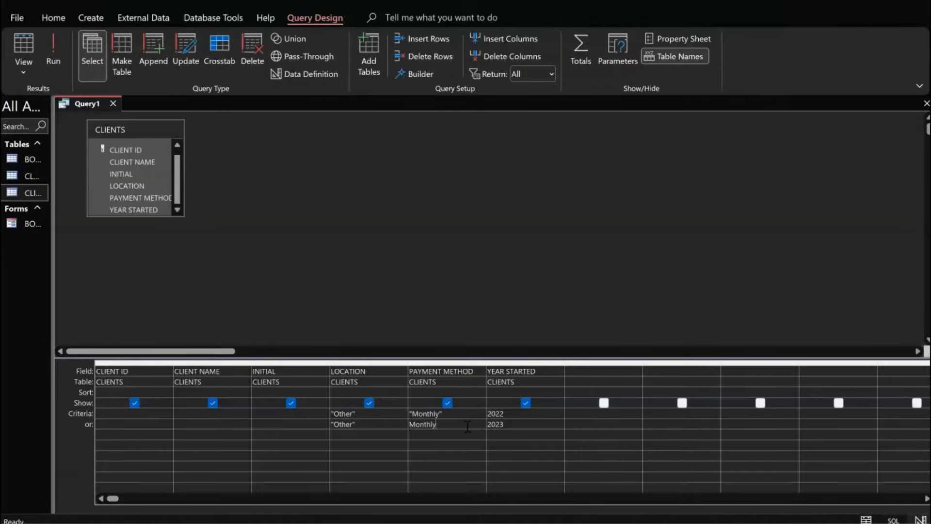
{"action": "left_click", "coordinate": [506, 436]}
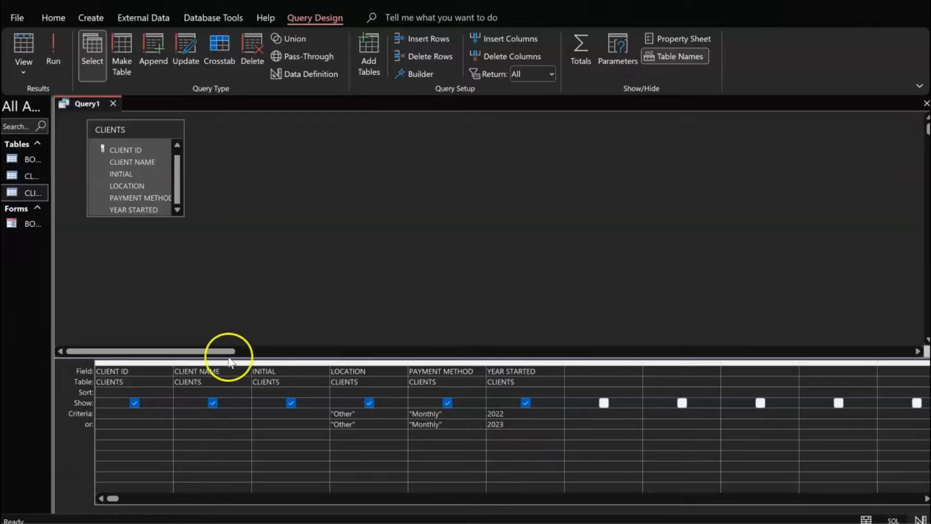
{"action": "left_click", "coordinate": [56, 65]}
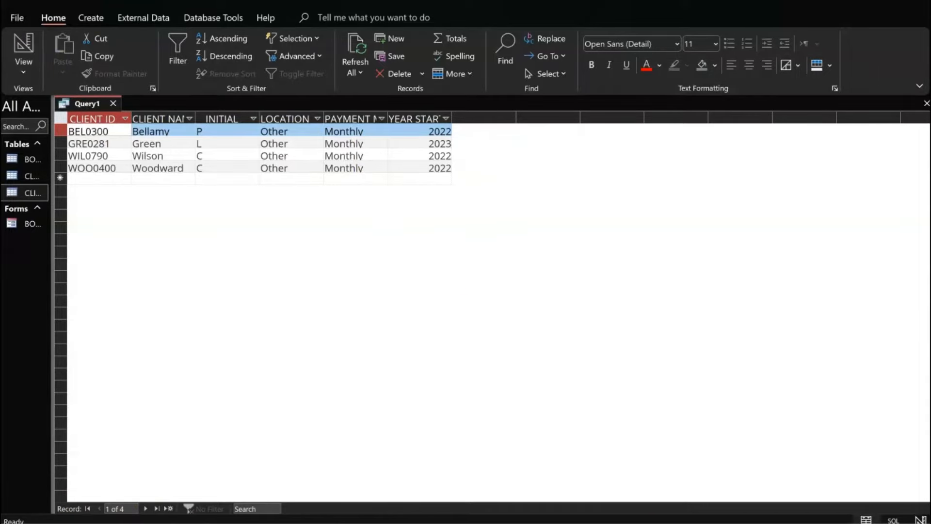
Check the required query name in the exam PDF and save the query object as CLIENTS_QUERY.
{"action": "key", "text": "alt+Tab"}
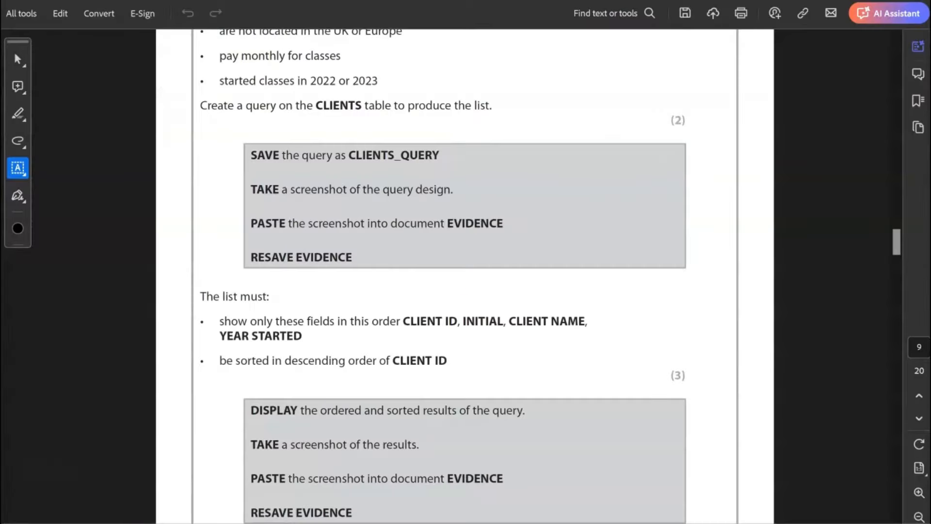
{"action": "key", "text": "alt+Tab"}
{"action": "left_click", "coordinate": [18, 20]}
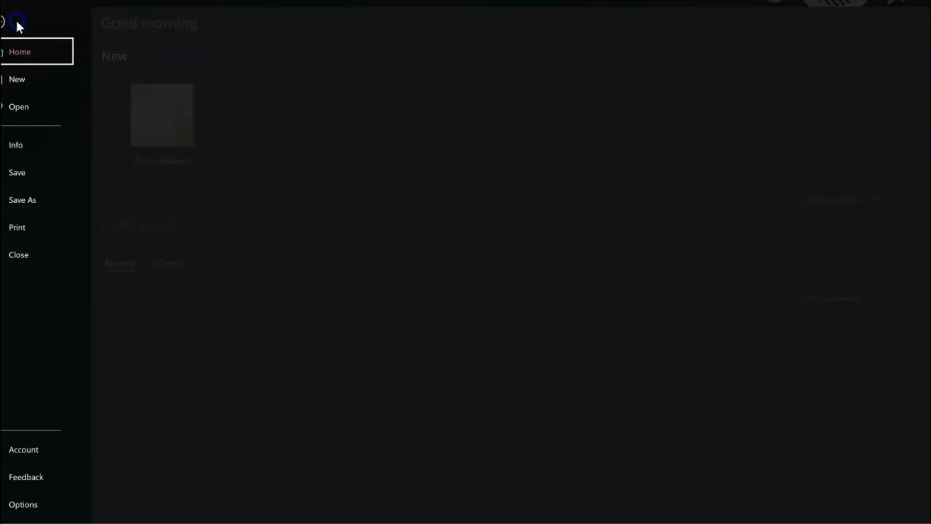
{"action": "left_click", "coordinate": [52, 196]}
{"action": "left_click", "coordinate": [165, 131]}
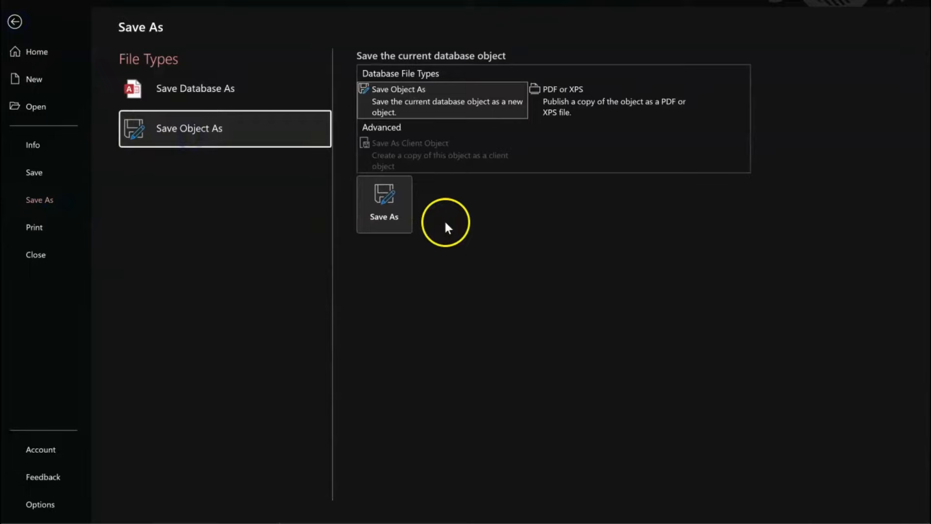
{"action": "left_click", "coordinate": [388, 215]}
{"action": "type", "text": "CLIENTS_Q"}
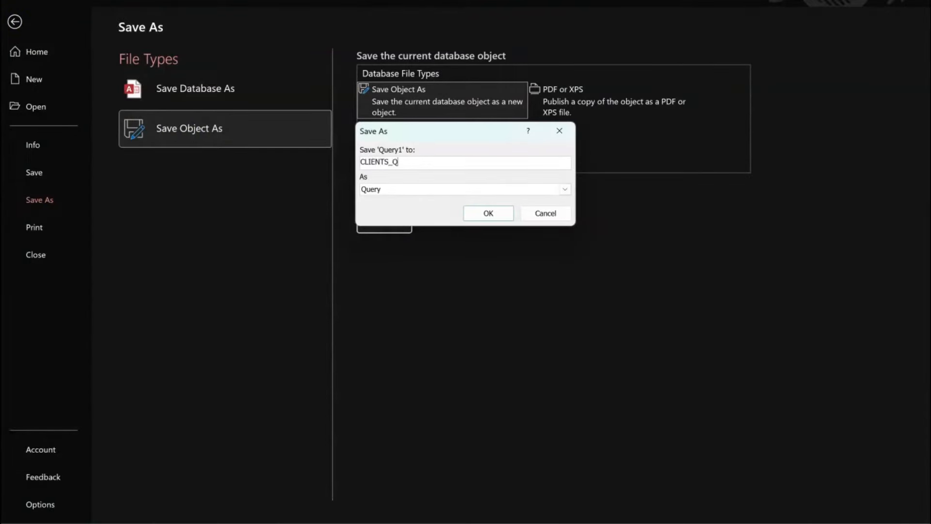
{"action": "type", "text": "UERY"}
{"action": "key", "text": "Return"}
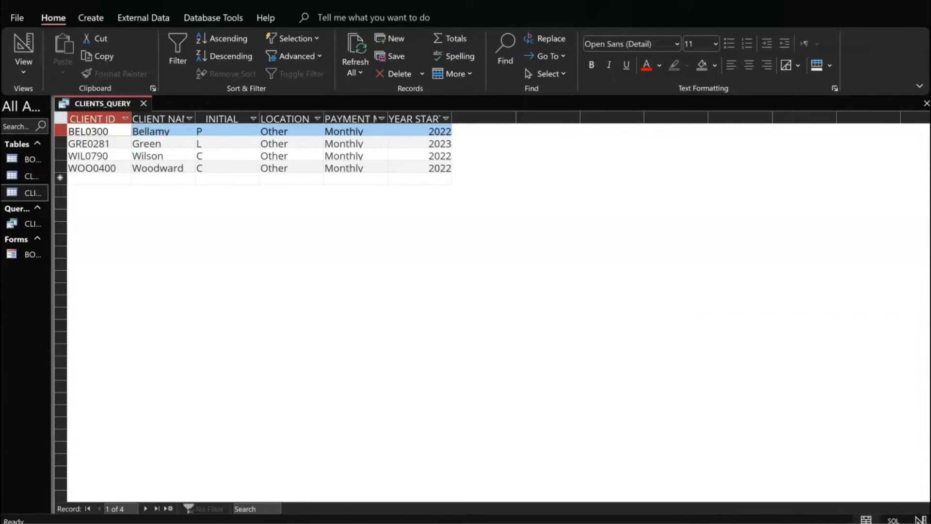
Read the exam PDF's requirements for the list's field order and sorting.
{"action": "key", "text": "alt+Tab"}
{"action": "scroll", "coordinate": [417, 253], "scroll_direction": "down", "scroll_amount": 2}
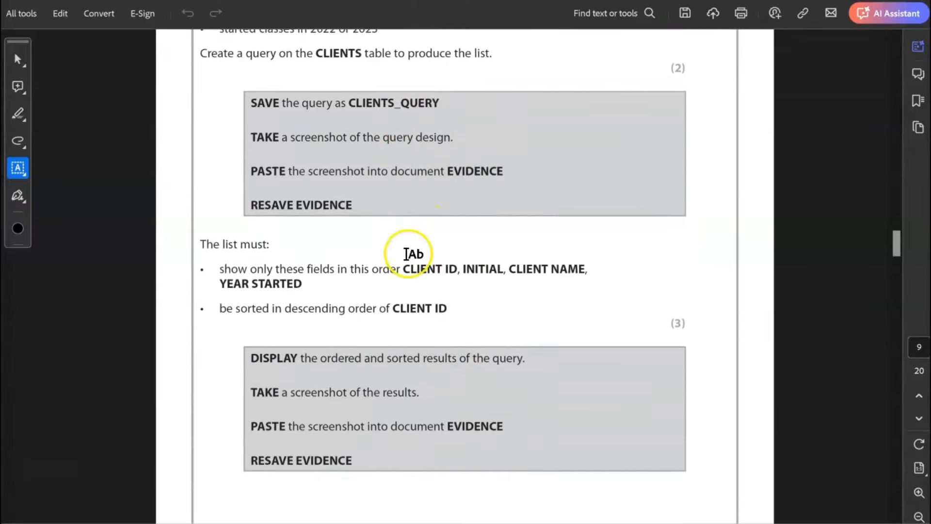
{"action": "scroll", "coordinate": [406, 254], "scroll_direction": "down", "scroll_amount": 4}
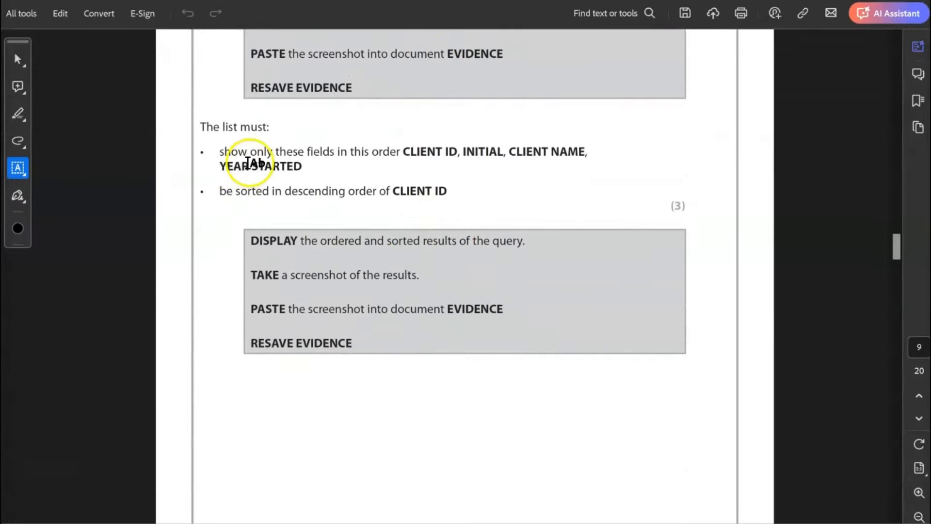
{"action": "scroll", "coordinate": [495, 237], "scroll_direction": "up", "scroll_amount": 5}
{"action": "scroll", "coordinate": [499, 237], "scroll_direction": "down", "scroll_amount": 2}
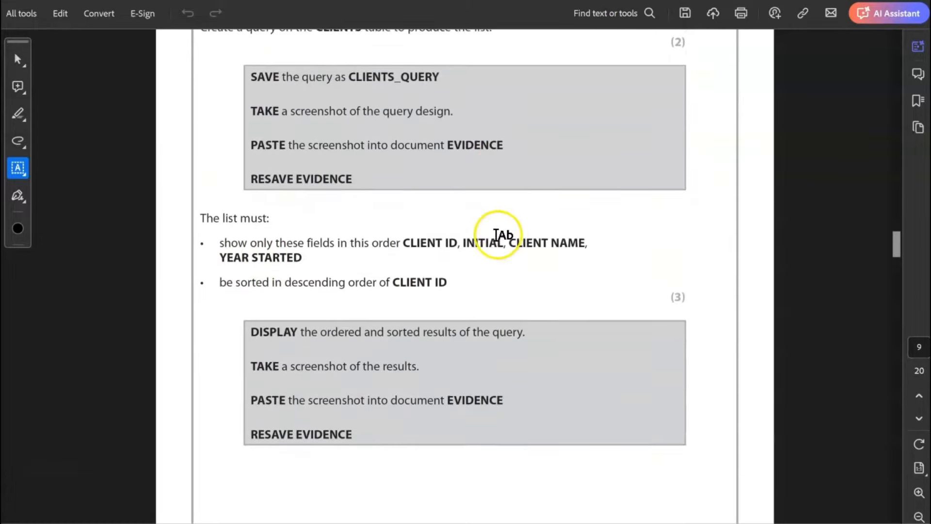
{"action": "scroll", "coordinate": [497, 235], "scroll_direction": "down", "scroll_amount": 1}
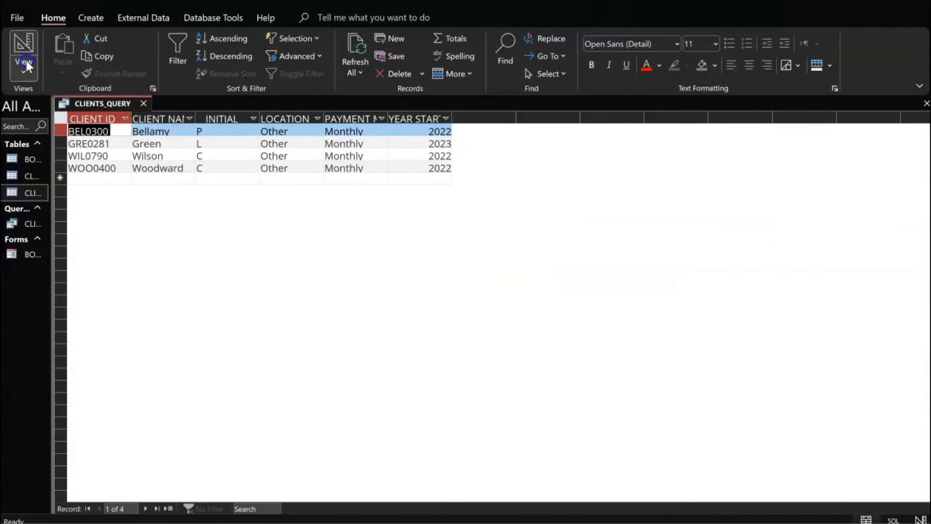
Reopen CLIENTS_QUERY in Design View and move the INITIAL column ahead of CLIENT NAME, checking the order against the exam PDF.
{"action": "left_click", "coordinate": [26, 60]}
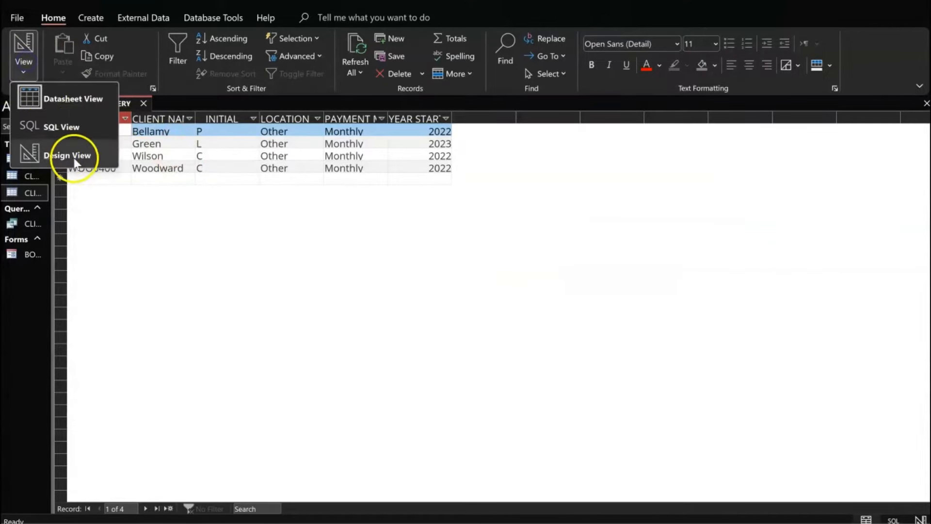
{"action": "left_click", "coordinate": [70, 156]}
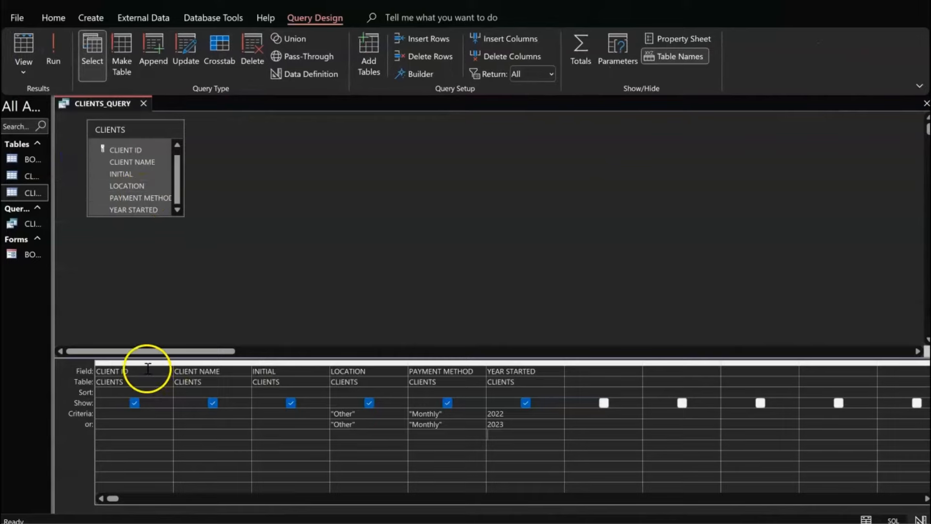
{"action": "left_click", "coordinate": [533, 522]}
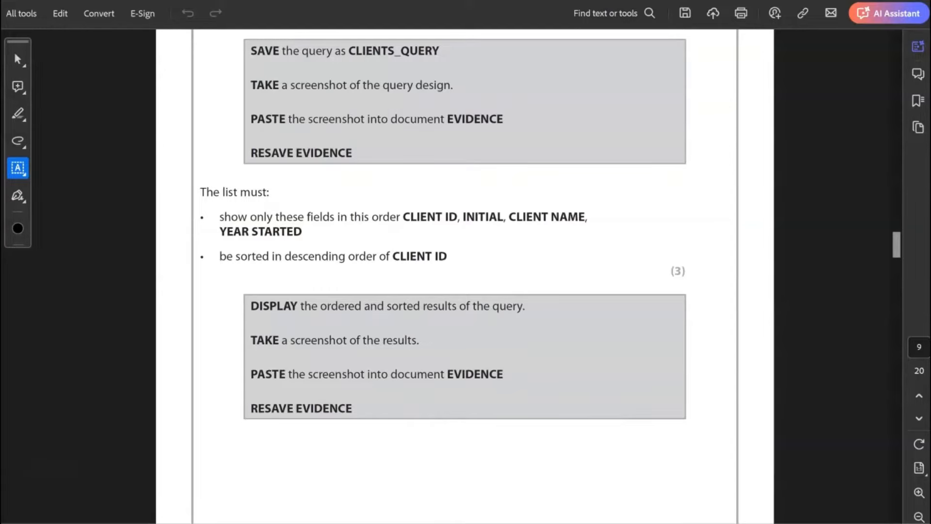
{"action": "left_click", "coordinate": [534, 522]}
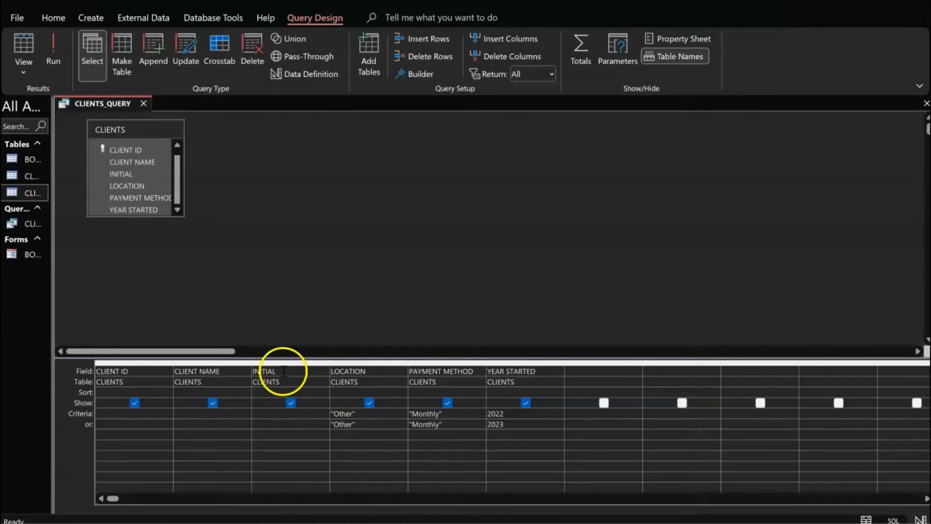
{"action": "left_click", "coordinate": [283, 370]}
{"action": "left_click", "coordinate": [290, 362]}
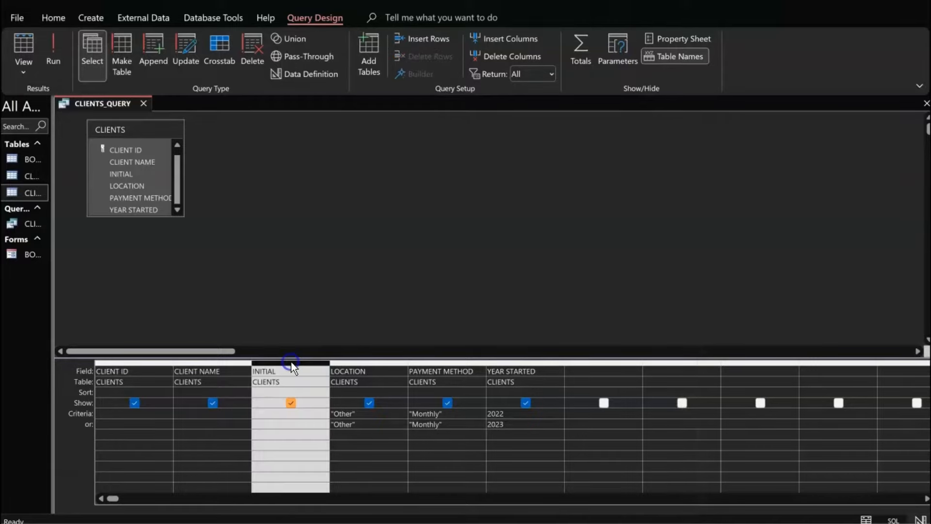
{"action": "left_click_drag", "start_coordinate": [290, 362], "coordinate": [210, 364]}
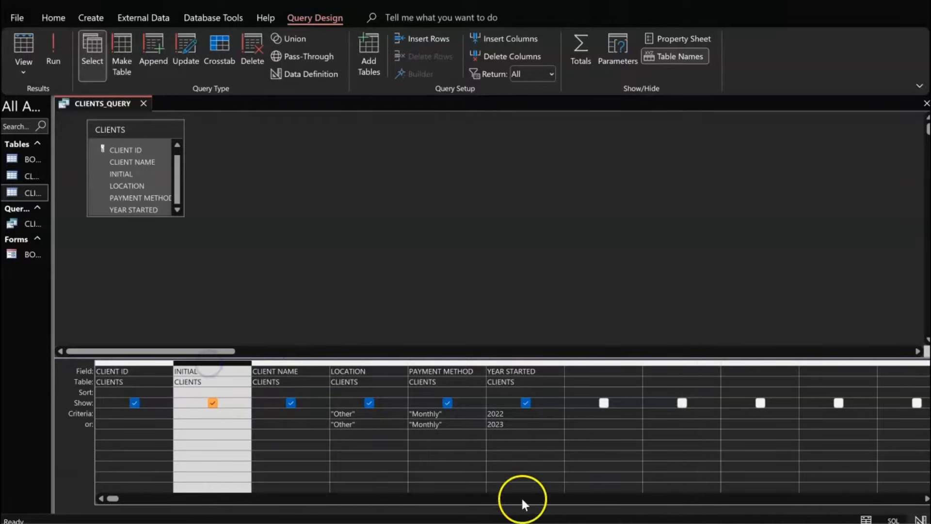
{"action": "key", "text": "alt+Tab"}
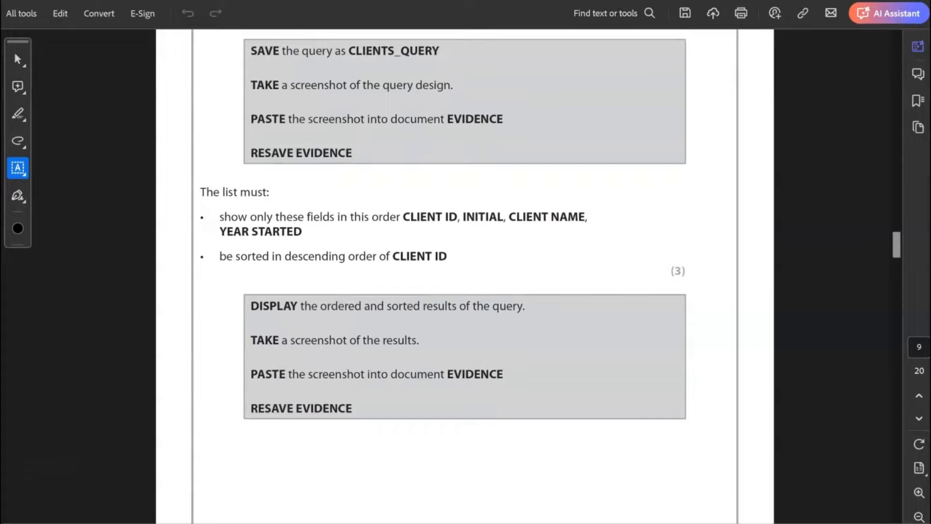
Following the exam PDF's field order, move YEAR STARTED directly after CLIENT NAME, hide LOCATION and PAYMENT METHOD from the output, and run the query.
{"action": "key", "text": "alt+Tab"}
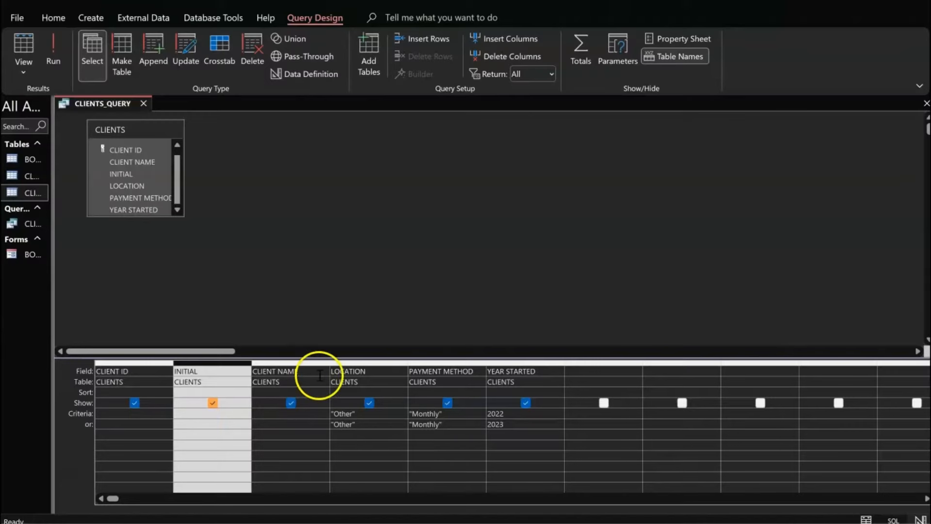
{"action": "key", "text": "alt+Tab"}
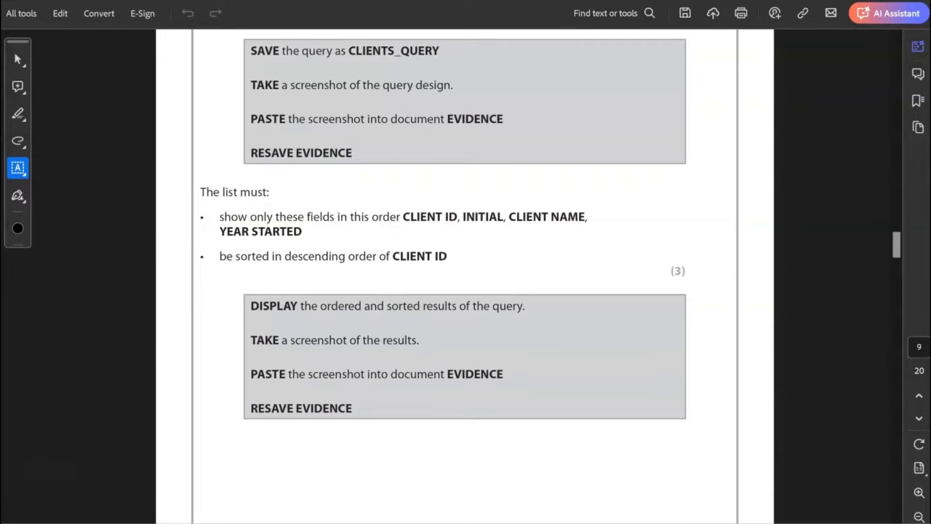
{"action": "key", "text": "alt+Tab"}
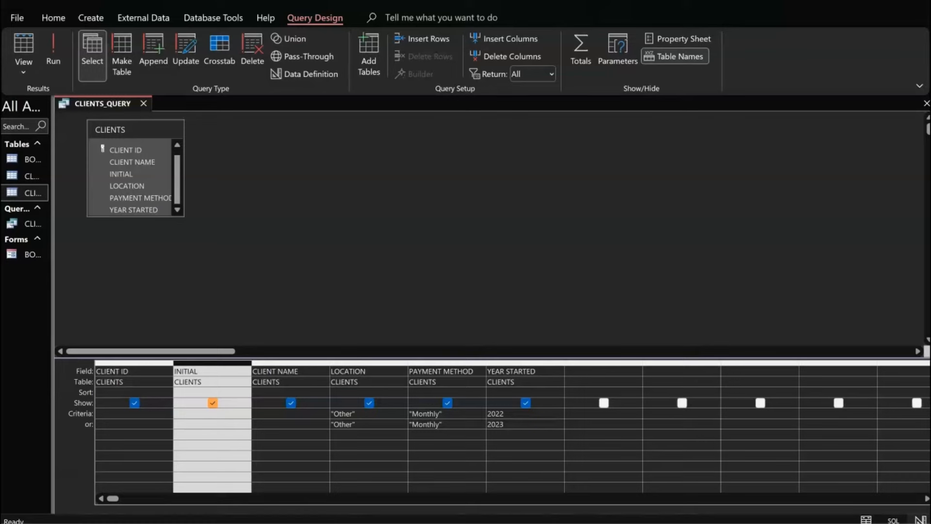
{"action": "left_click", "coordinate": [534, 364]}
{"action": "left_click_drag", "start_coordinate": [537, 364], "coordinate": [378, 360]}
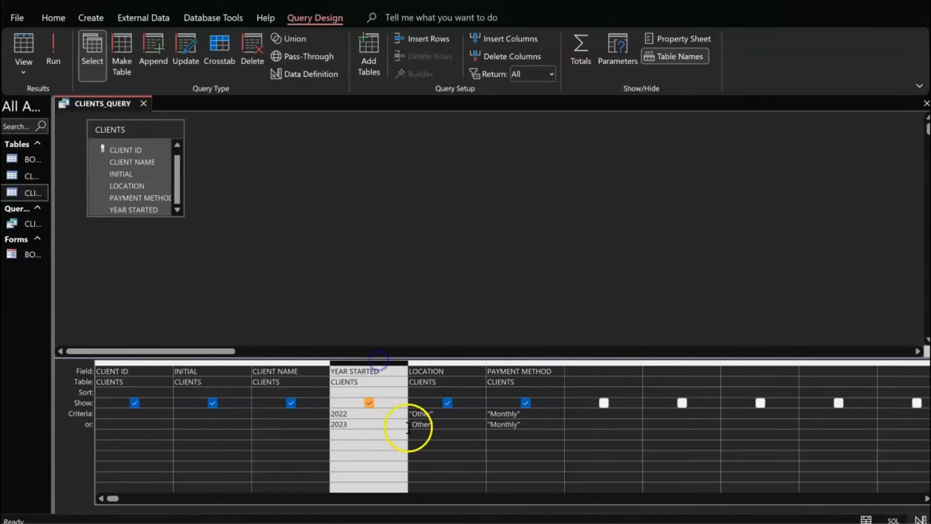
{"action": "left_click", "coordinate": [447, 403]}
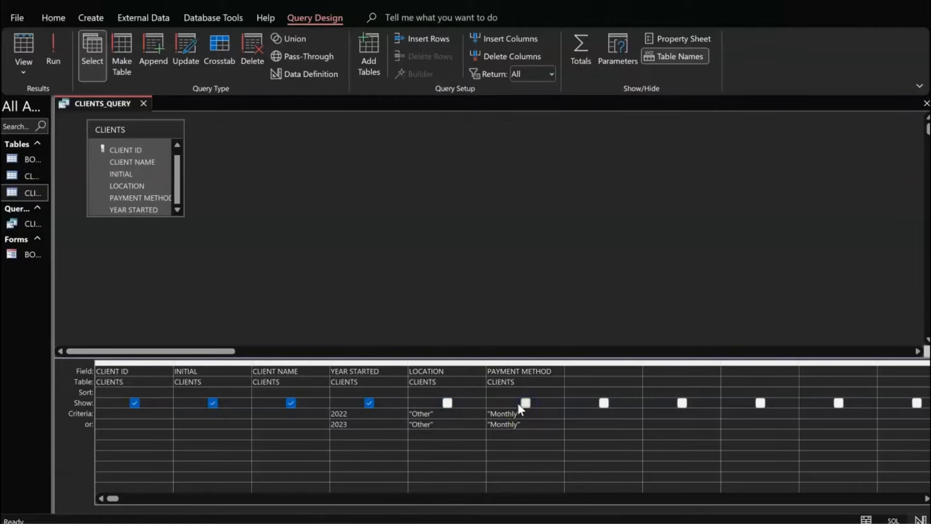
{"action": "left_click", "coordinate": [59, 66]}
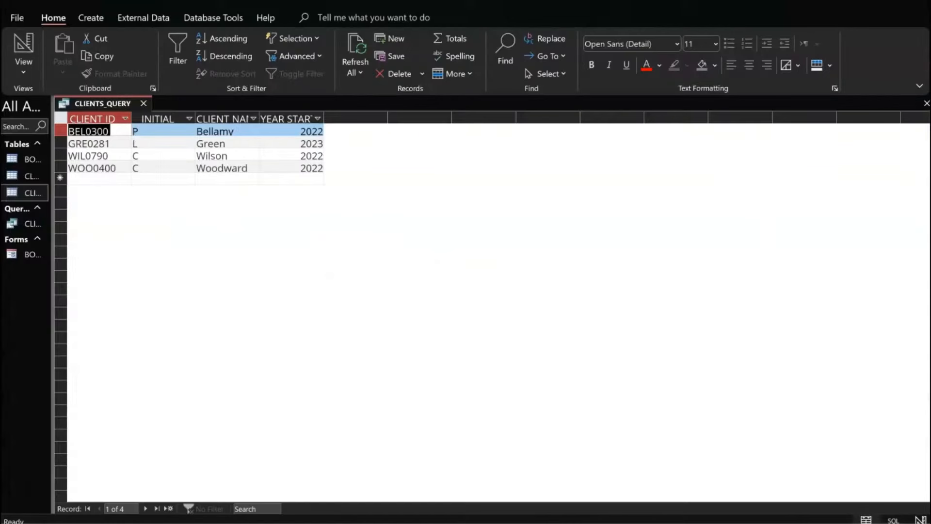
Return CLIENTS_QUERY to Design View, sort CLIENT ID in descending order and run the query.
{"action": "left_click", "coordinate": [23, 72]}
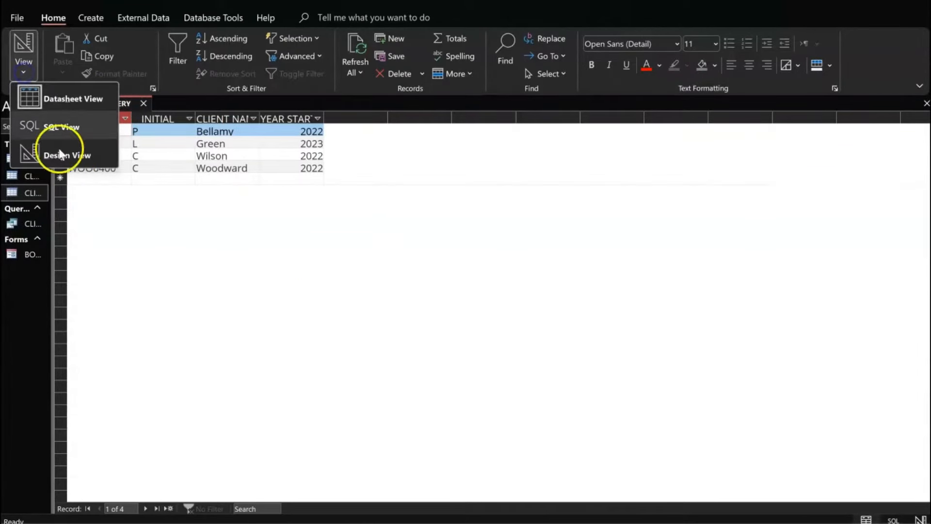
{"action": "left_click", "coordinate": [66, 155]}
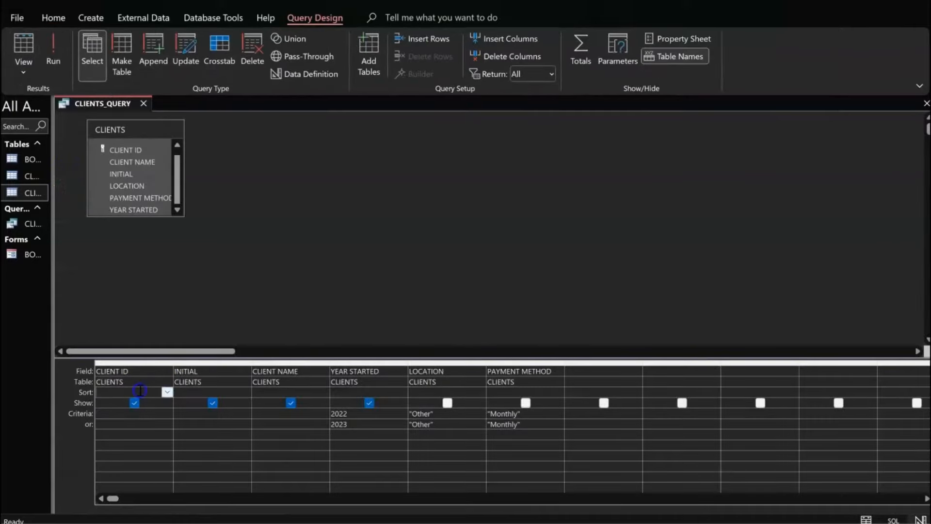
{"action": "left_click", "coordinate": [167, 392]}
{"action": "left_click", "coordinate": [140, 415]}
{"action": "left_click", "coordinate": [48, 49]}
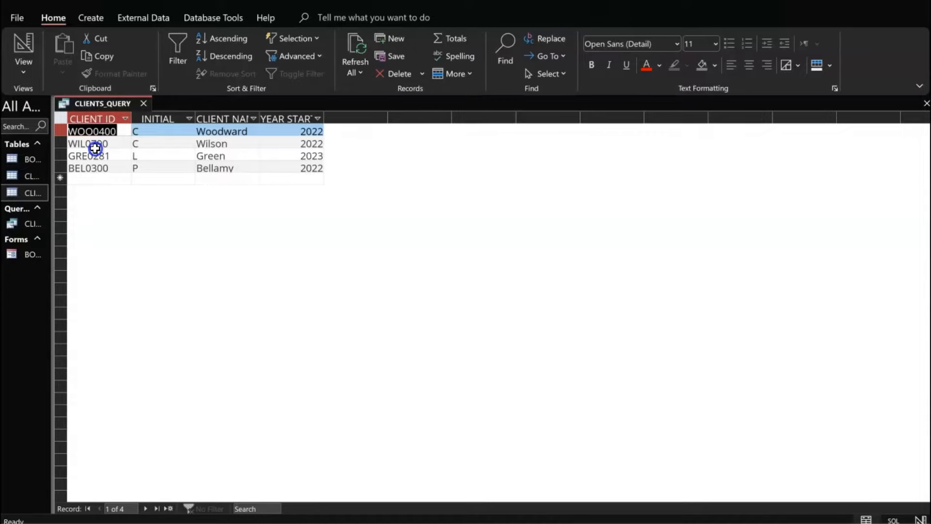
Switch to the exam PDF and read the requirements of Task A2d for the list of classes.
{"action": "left_click", "coordinate": [536, 523]}
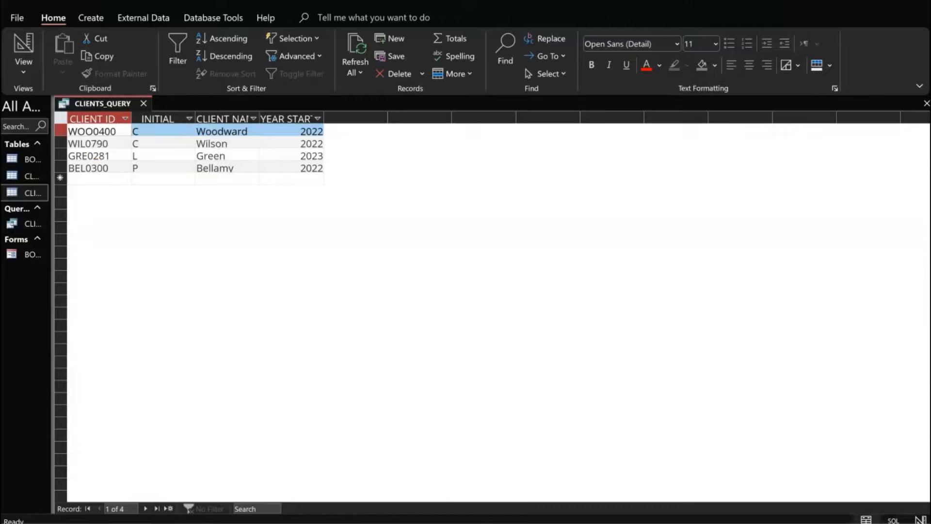
{"action": "scroll", "coordinate": [460, 287], "scroll_direction": "down", "scroll_amount": 5}
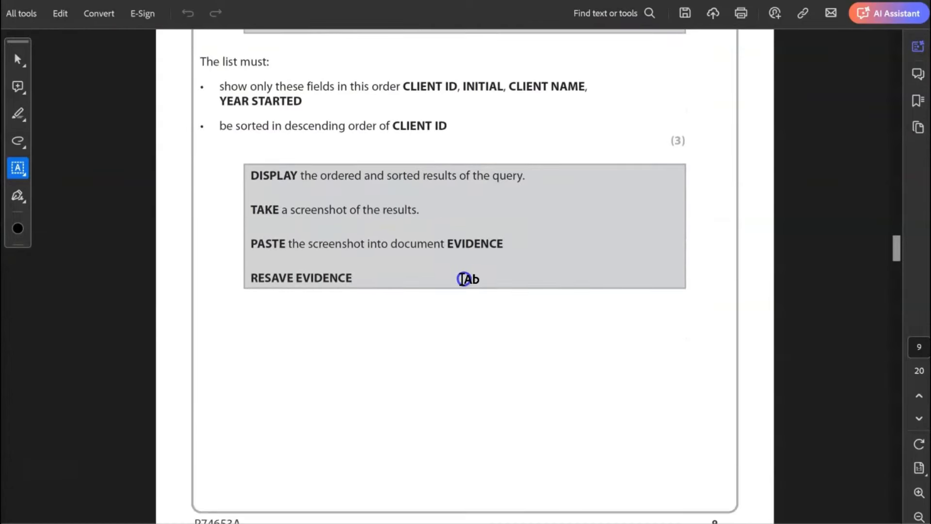
{"action": "scroll", "coordinate": [464, 277], "scroll_direction": "down", "scroll_amount": 5}
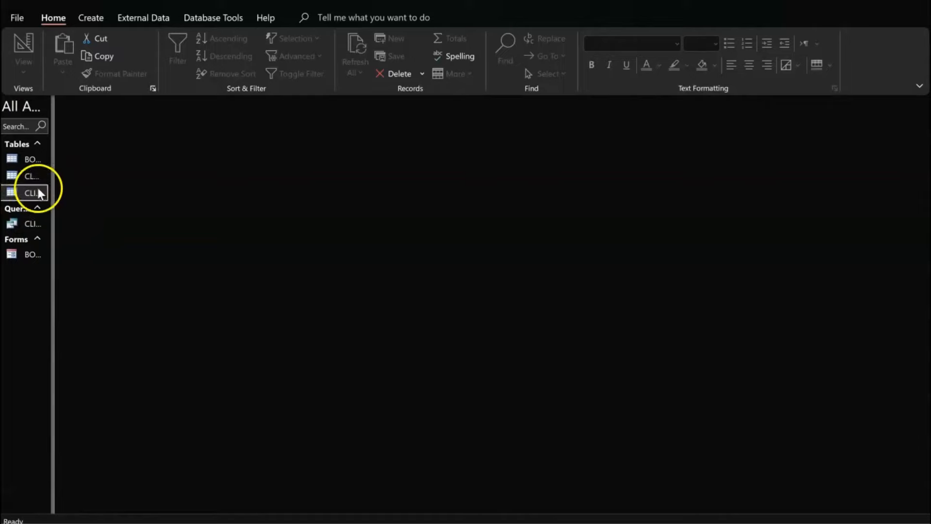
Open the CLASSES table, examine its TITLE, DURATION, COST and INSTRUCTOR fields, and close it.
{"action": "double_click", "coordinate": [30, 175]}
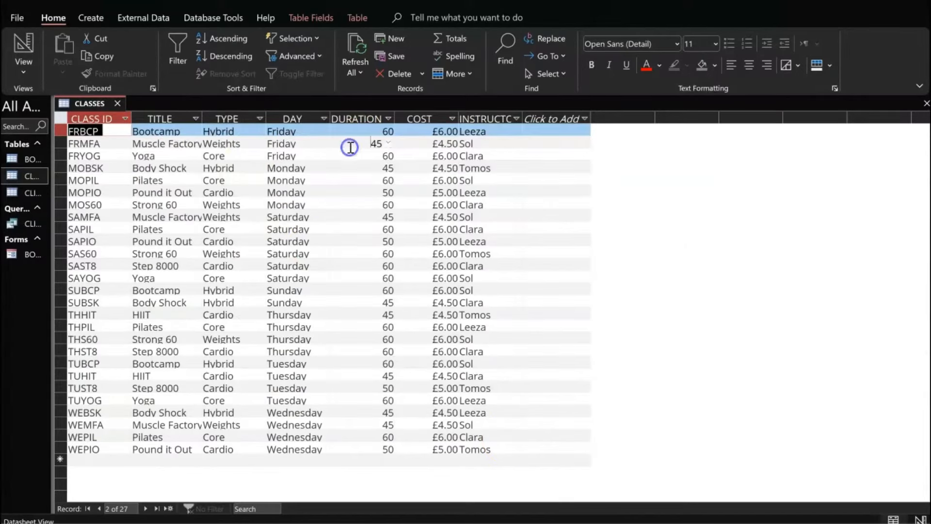
{"action": "left_click", "coordinate": [349, 144]}
{"action": "left_click", "coordinate": [165, 157]}
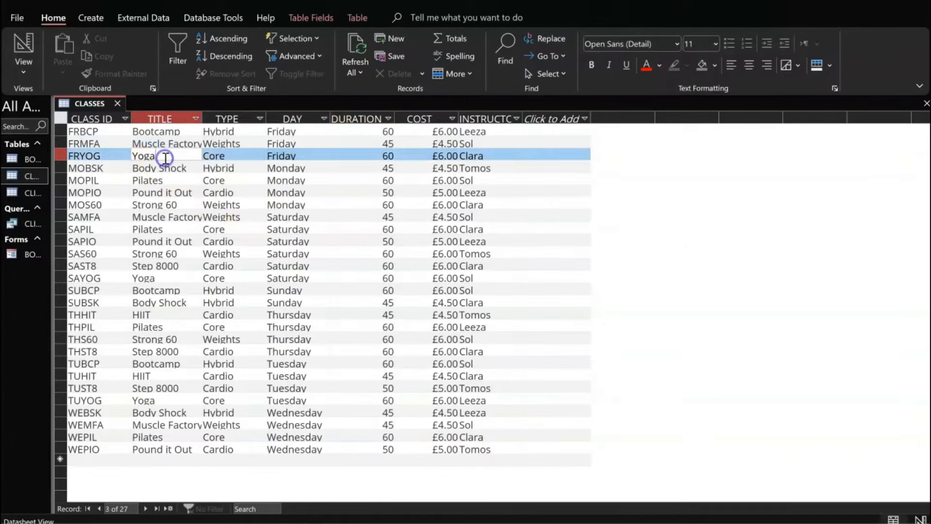
{"action": "left_click", "coordinate": [497, 131]}
{"action": "left_click", "coordinate": [491, 156]}
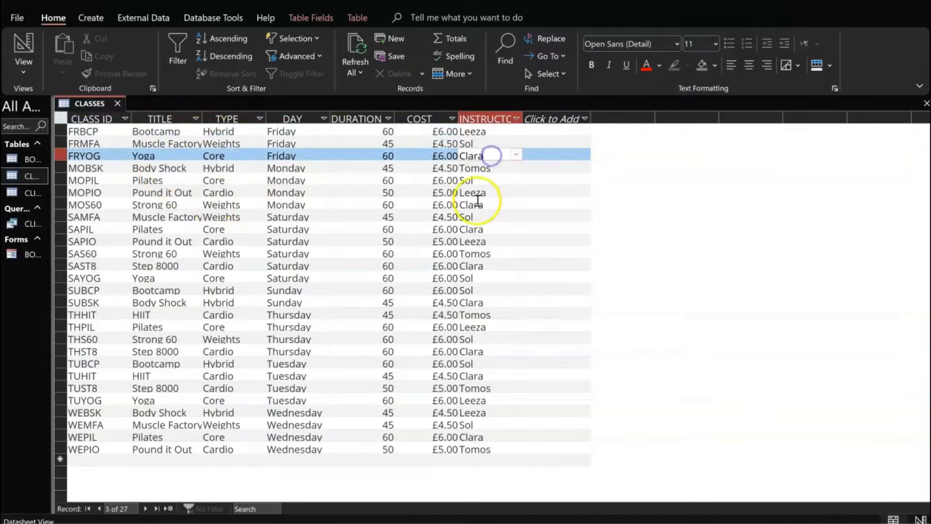
{"action": "left_click", "coordinate": [422, 157]}
{"action": "left_click", "coordinate": [516, 155]}
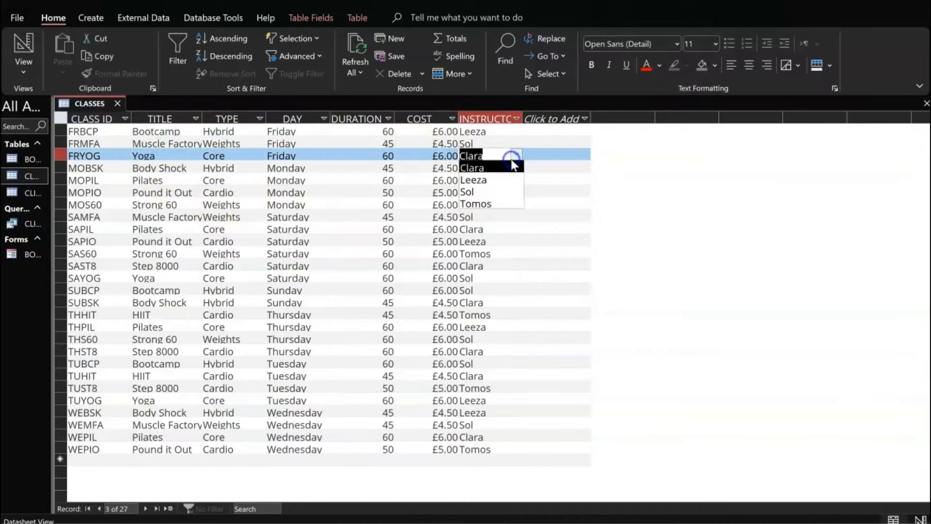
{"action": "left_click", "coordinate": [118, 104]}
Create a query design on the CLASSES table with the fields CLASS ID, TITLE, TYPE, DAY, DURATION, COST and INSTRUCTOR.
{"action": "left_click", "coordinate": [96, 18]}
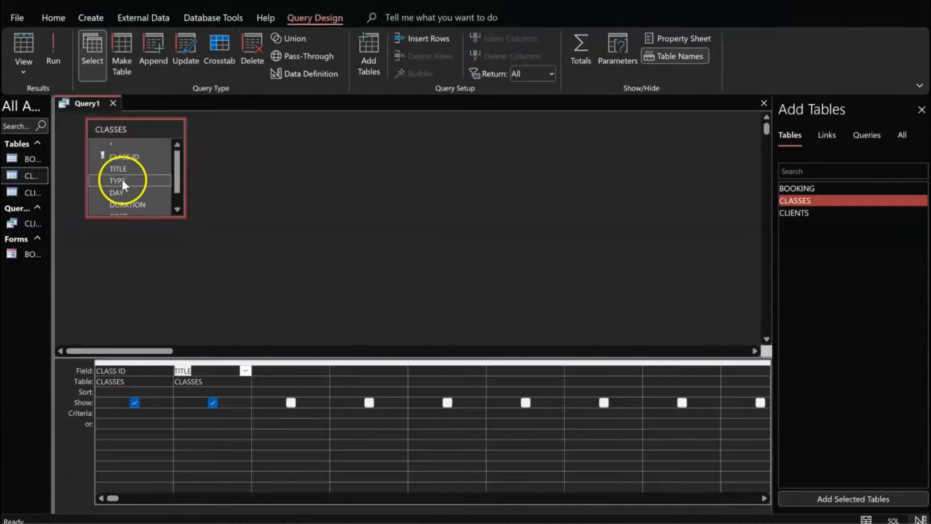
{"action": "double_click", "coordinate": [121, 180]}
{"action": "double_click", "coordinate": [124, 191]}
{"action": "left_click_drag", "start_coordinate": [178, 191], "coordinate": [179, 202]}
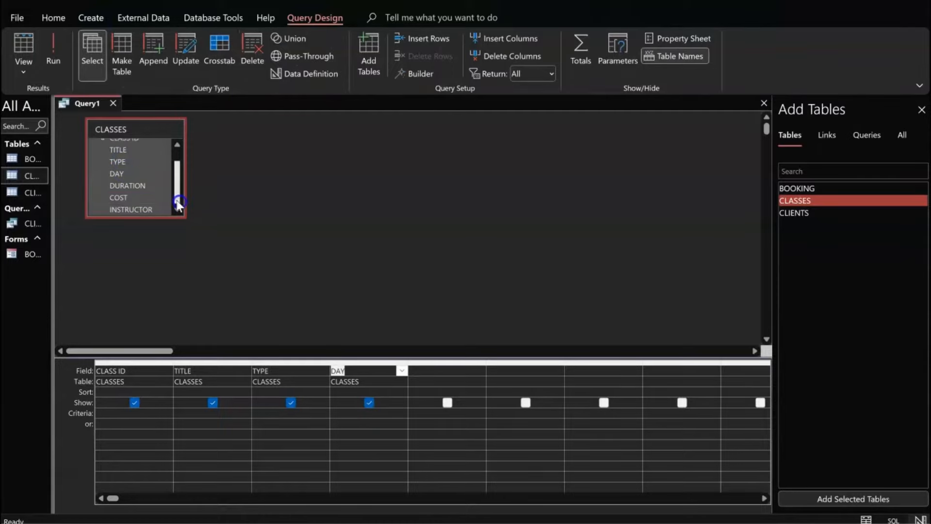
{"action": "double_click", "coordinate": [130, 186]}
{"action": "left_click", "coordinate": [129, 197]}
{"action": "double_click", "coordinate": [127, 199]}
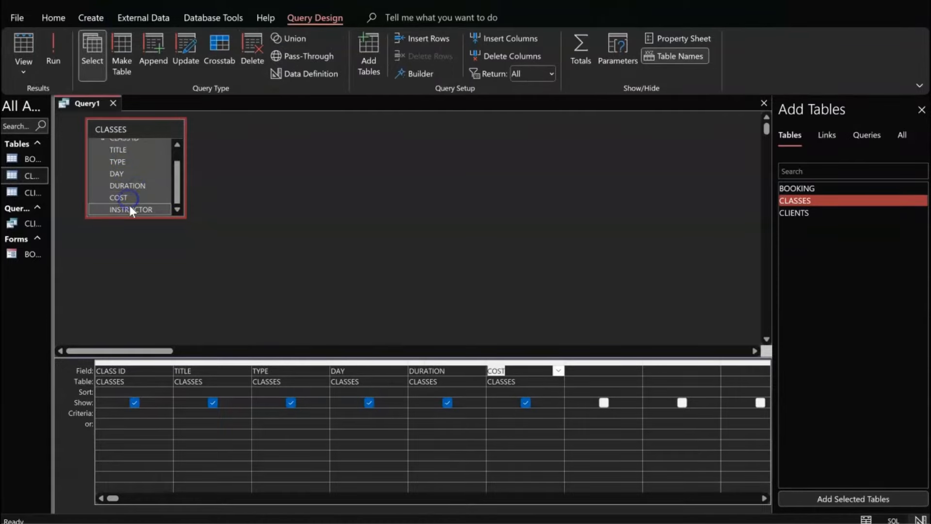
{"action": "double_click", "coordinate": [130, 206]}
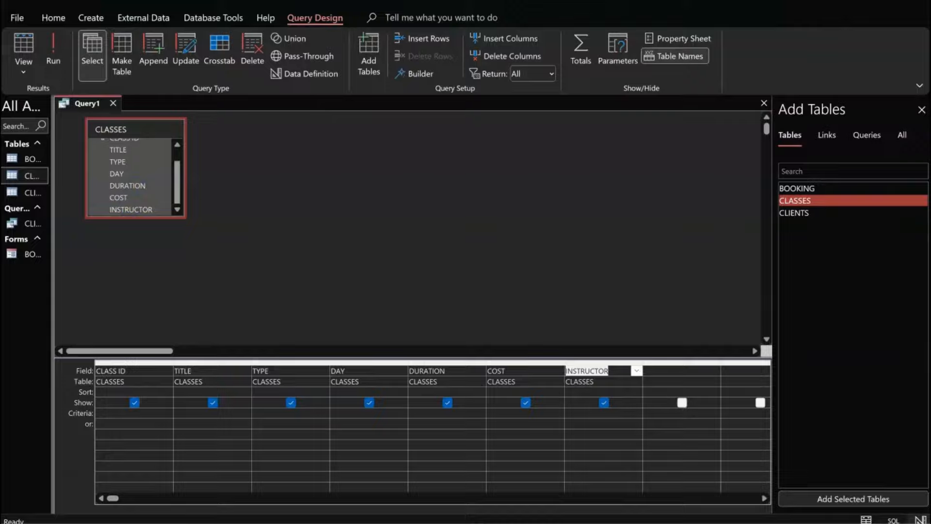
Check the criteria in the exam PDF, set the INSTRUCTOR criterion to the instructor named in Task A2d, and run the query.
{"action": "key", "text": "alt+Tab"}
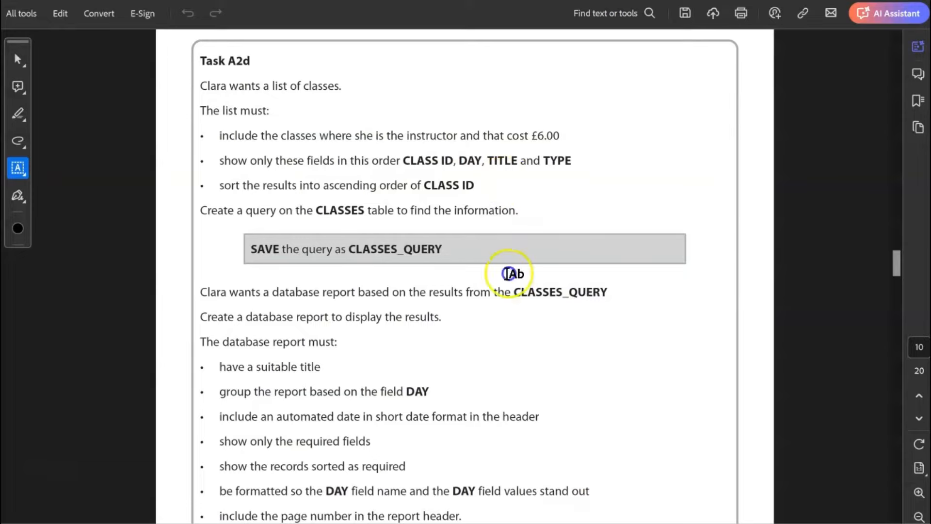
{"action": "key", "text": "alt+Tab"}
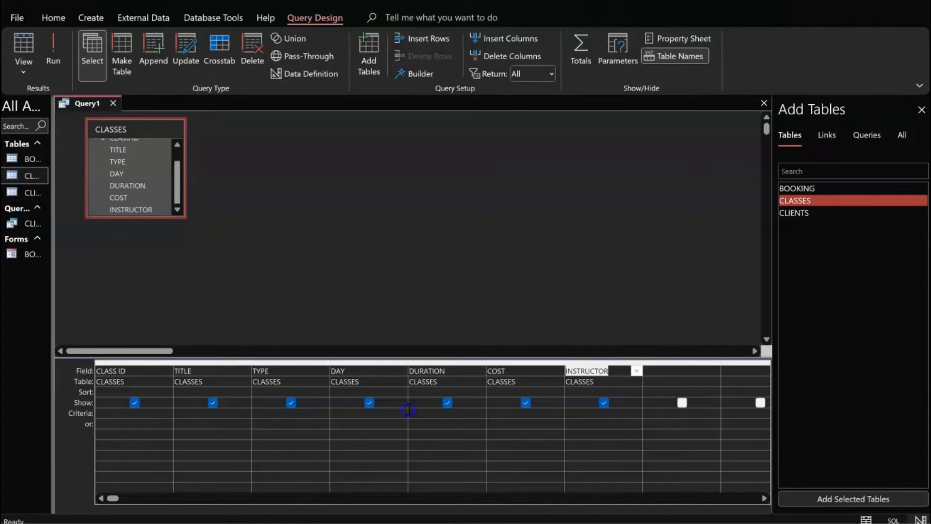
{"action": "left_click", "coordinate": [585, 412]}
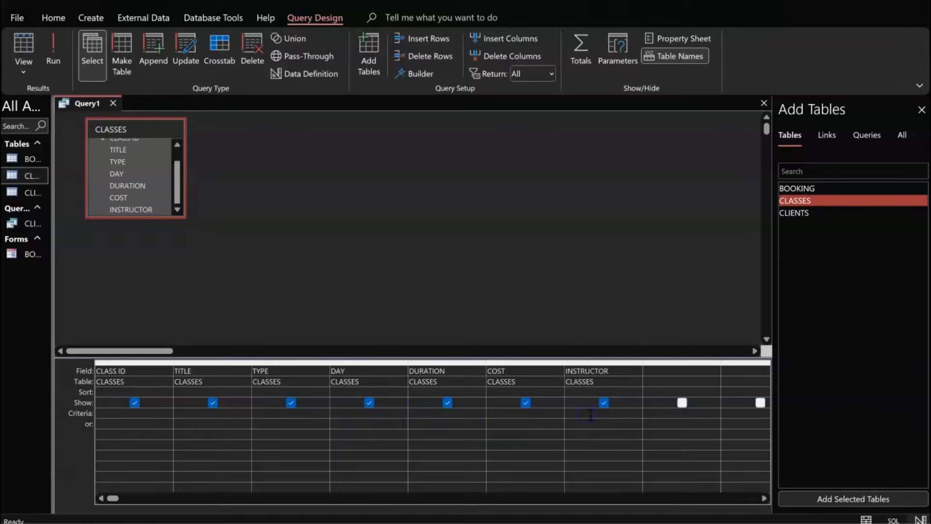
{"action": "type", "text": "Clara"}
{"action": "left_click", "coordinate": [53, 62]}
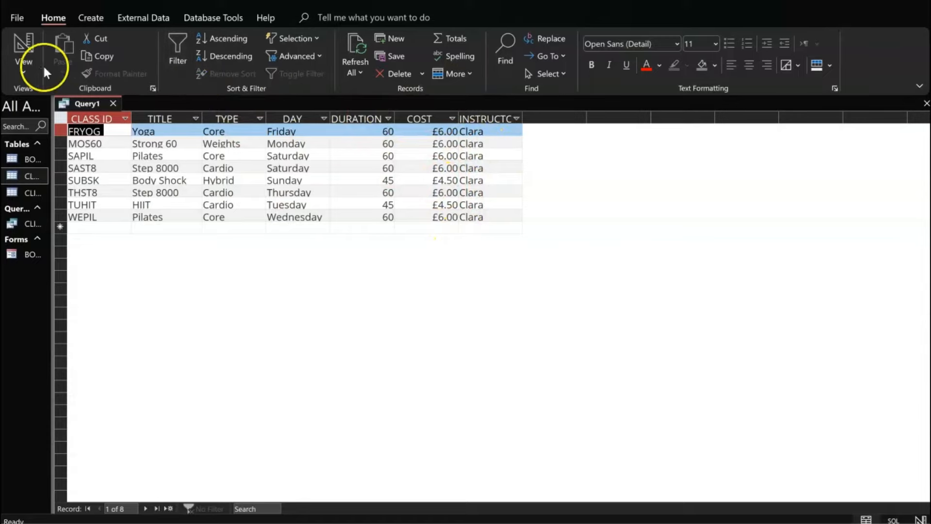
Return the classes query to Design View, set the COST criterion to 6 and run the query.
{"action": "left_click", "coordinate": [27, 70]}
{"action": "left_click", "coordinate": [59, 155]}
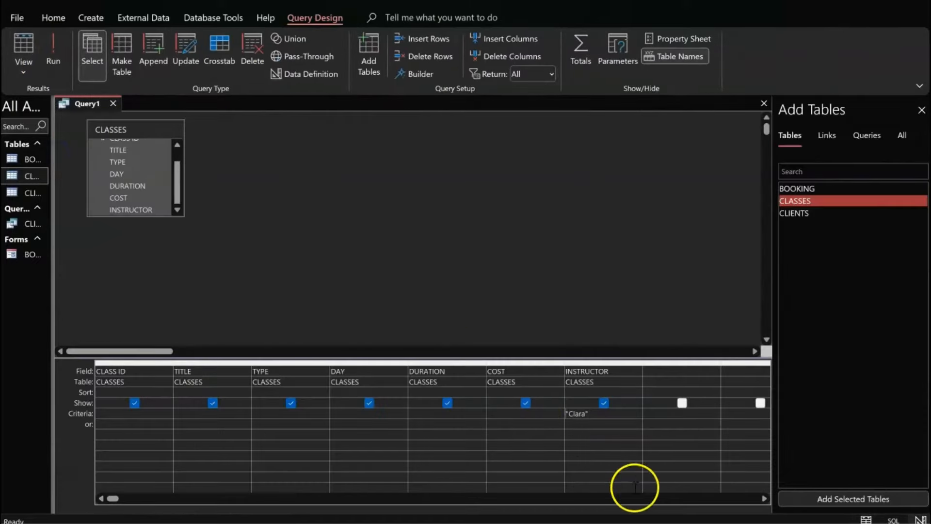
{"action": "left_click", "coordinate": [508, 411]}
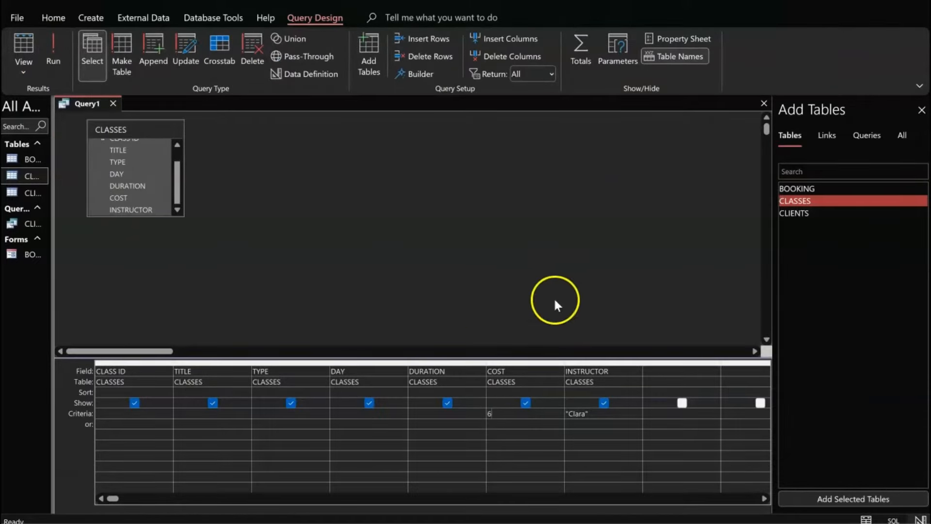
{"action": "left_click", "coordinate": [57, 63]}
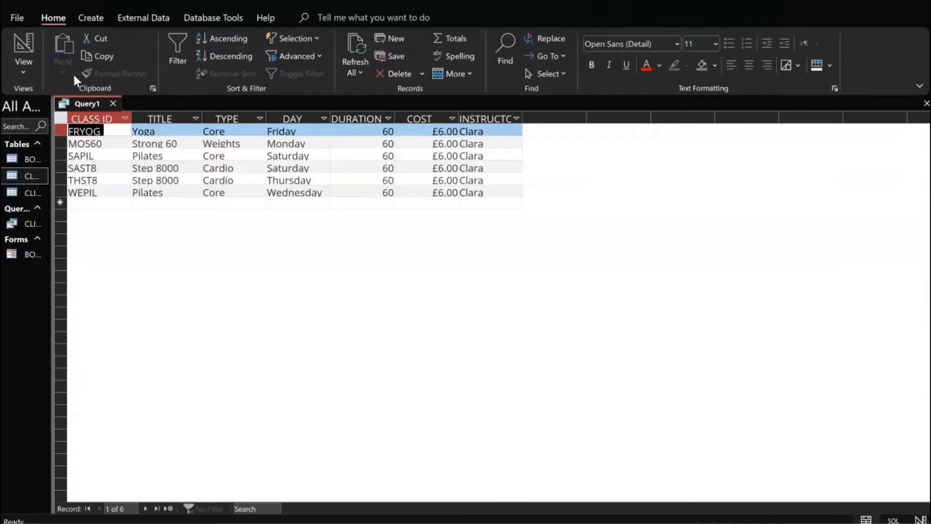
Following the exam PDF, move DAY directly after CLASS ID and hide DURATION, COST and INSTRUCTOR from the query output.
{"action": "key", "text": "alt+Tab"}
{"action": "left_click", "coordinate": [22, 73]}
{"action": "left_click", "coordinate": [62, 156]}
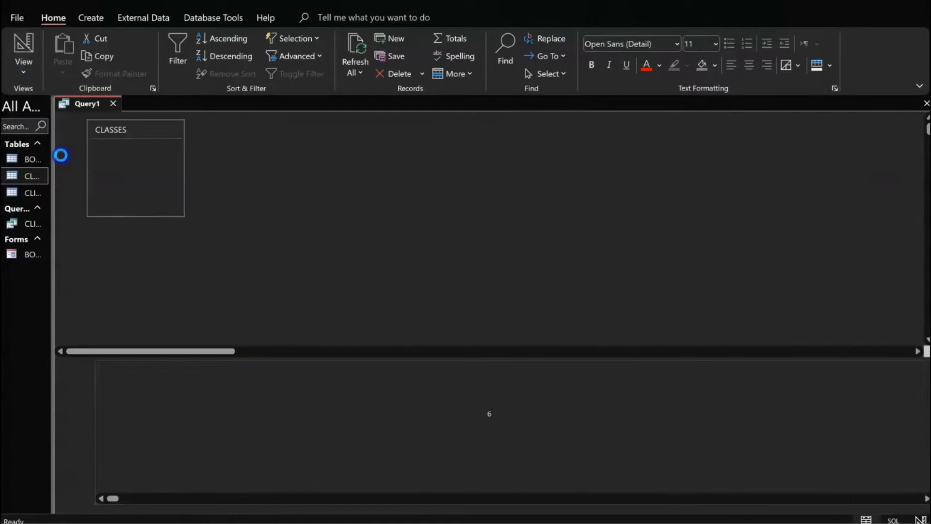
{"action": "left_click", "coordinate": [362, 363]}
{"action": "left_click_drag", "start_coordinate": [362, 362], "coordinate": [216, 361]}
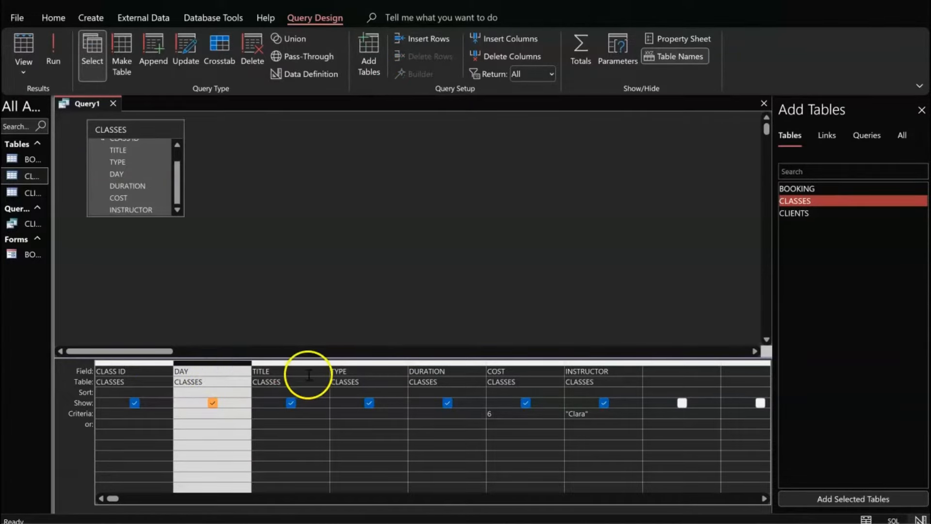
{"action": "left_click", "coordinate": [448, 403]}
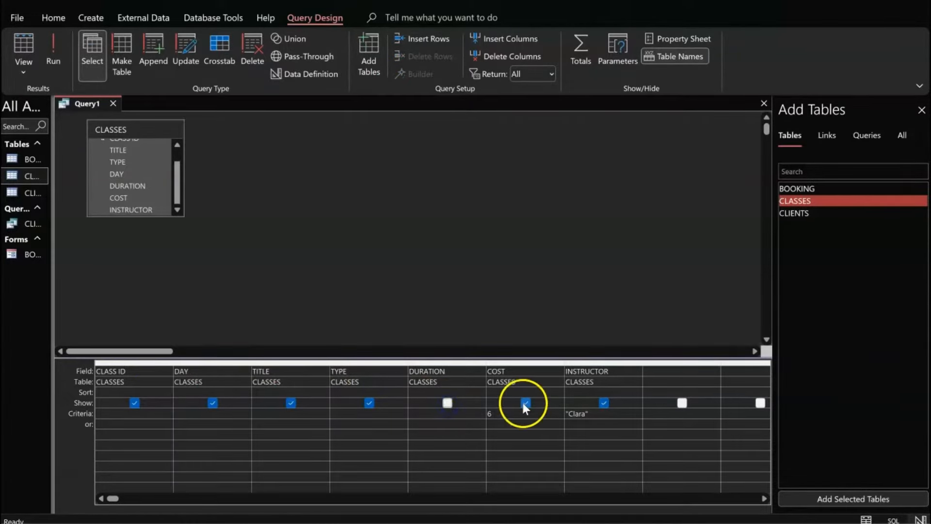
{"action": "left_click", "coordinate": [604, 403]}
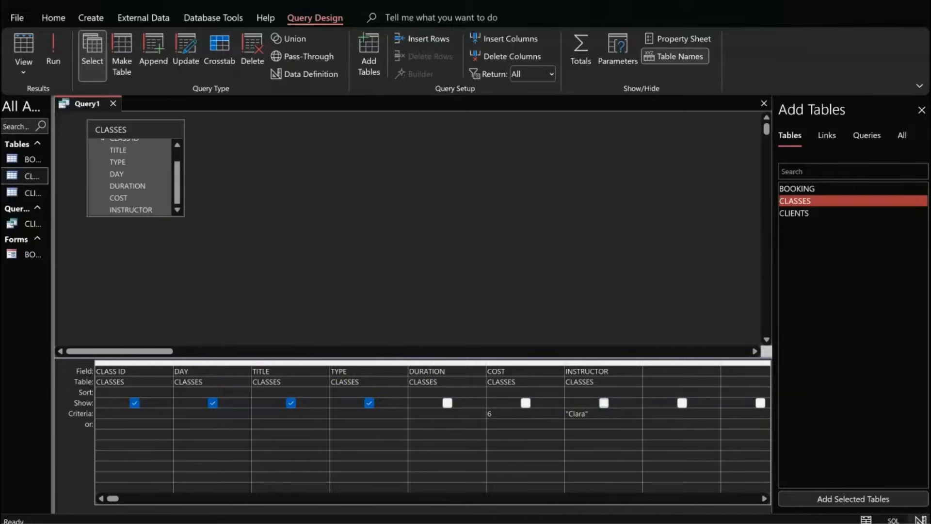
Check the sorting requirement in the exam PDF and sort the classes query by CLASS ID in ascending order.
{"action": "key", "text": "alt+Tab"}
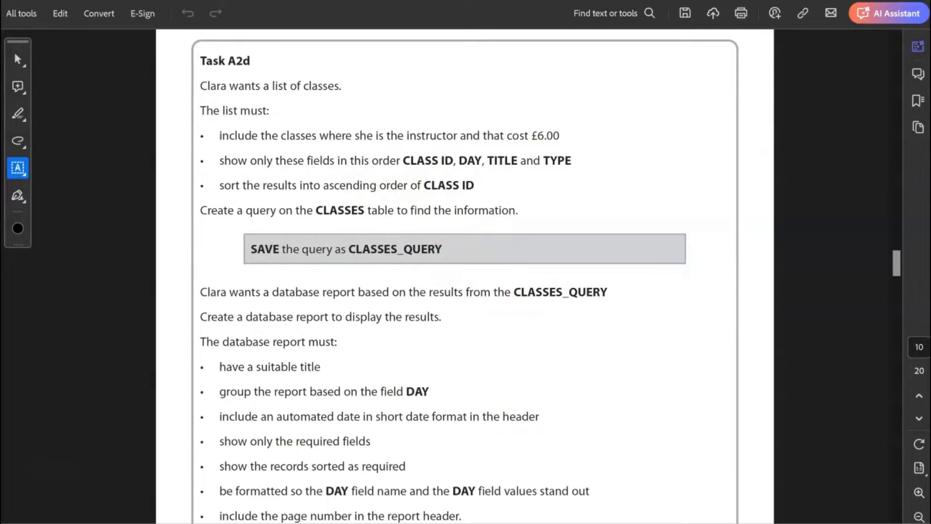
{"action": "left_click", "coordinate": [655, 456]}
{"action": "left_click", "coordinate": [170, 394]}
{"action": "left_click", "coordinate": [167, 392]}
{"action": "left_click", "coordinate": [131, 403]}
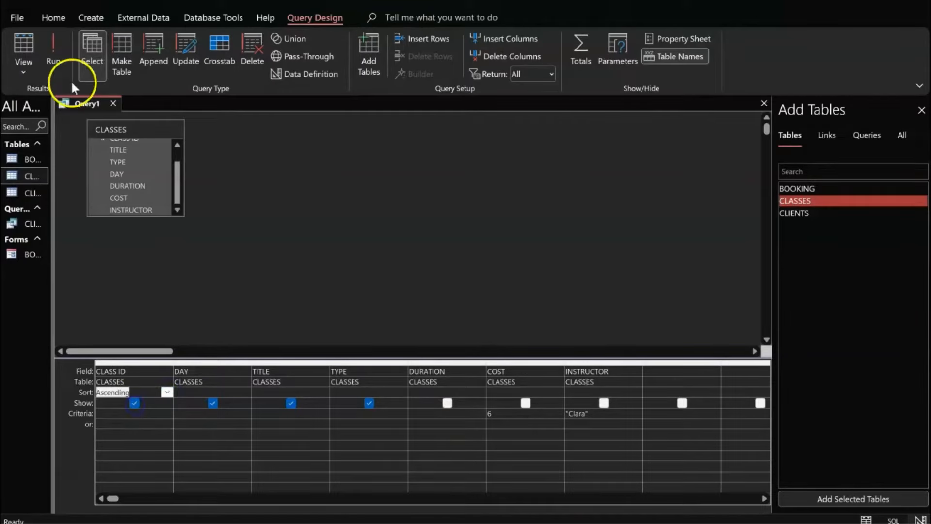
Save the current query object as CLASSES_QUERY.
{"action": "left_click", "coordinate": [19, 20]}
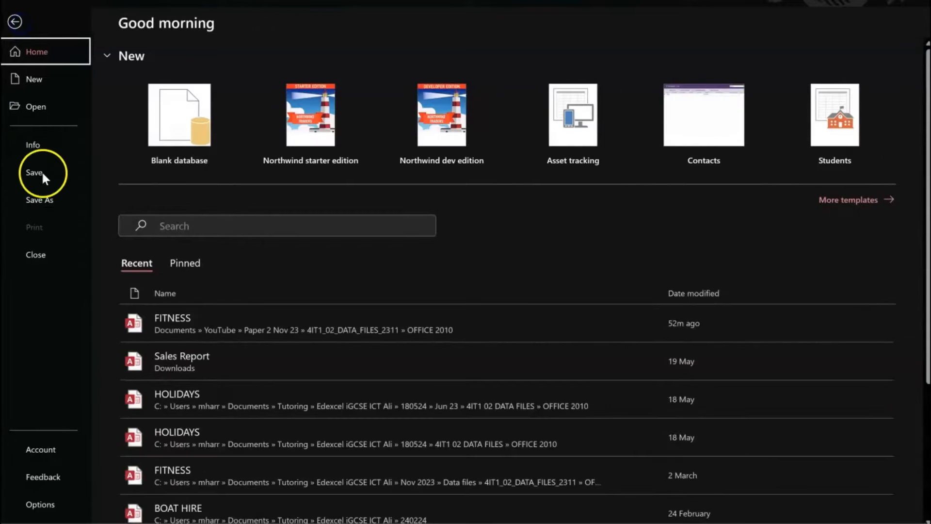
{"action": "left_click", "coordinate": [53, 209]}
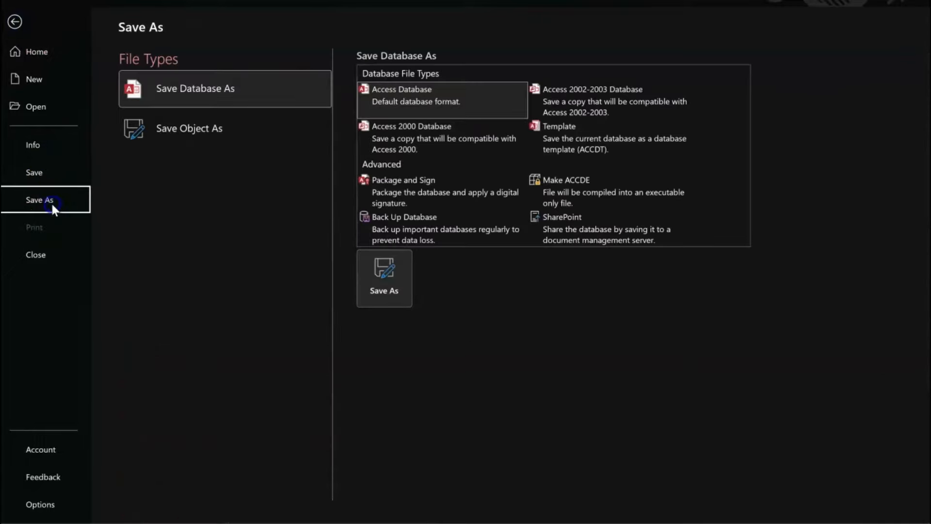
{"action": "left_click", "coordinate": [382, 295]}
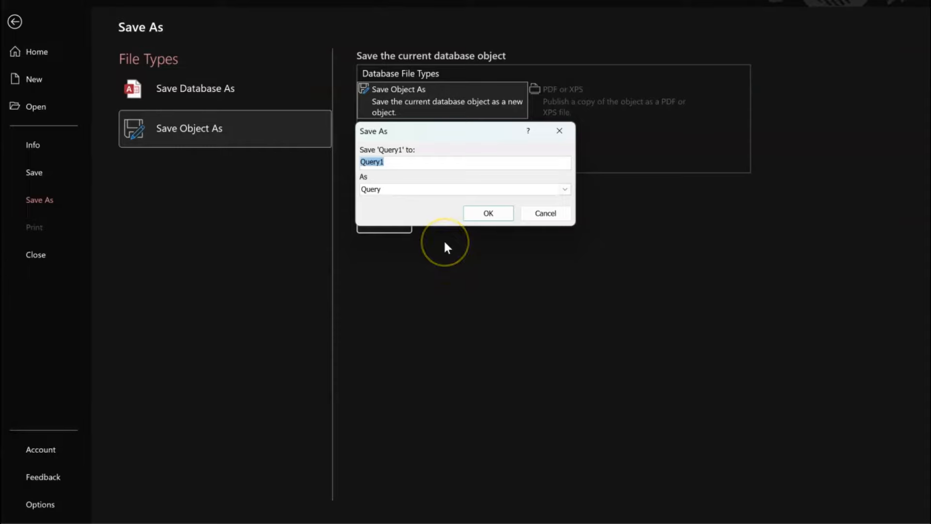
{"action": "type", "text": "CLASSES_QUERY"}
{"action": "key", "text": "Return"}
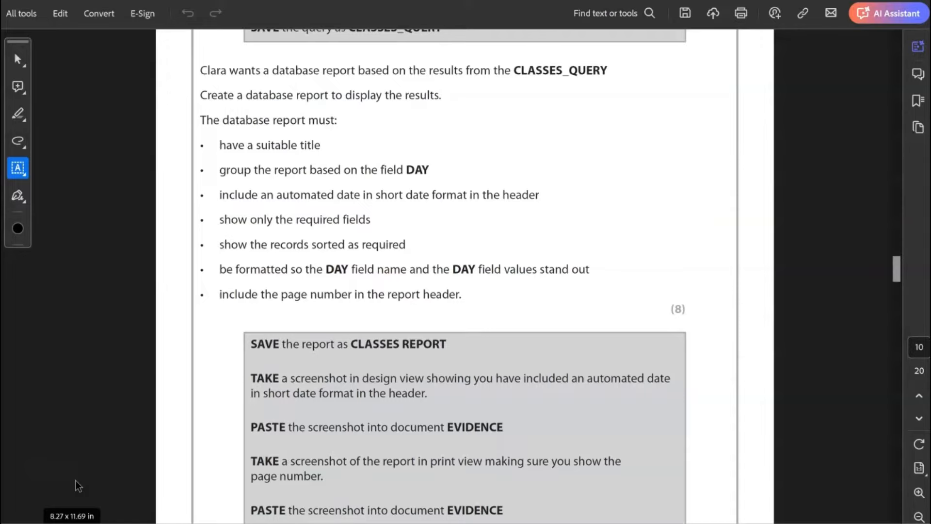
Read the database report requirements in the exam PDF and close CLASSES_QUERY.
{"action": "scroll", "coordinate": [476, 189], "scroll_direction": "down", "scroll_amount": 1}
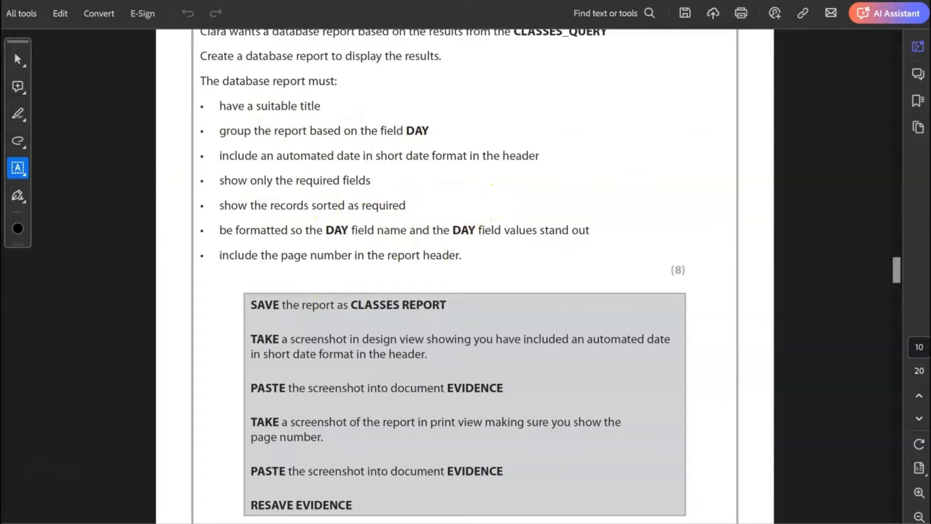
{"action": "key", "text": "alt+Tab"}
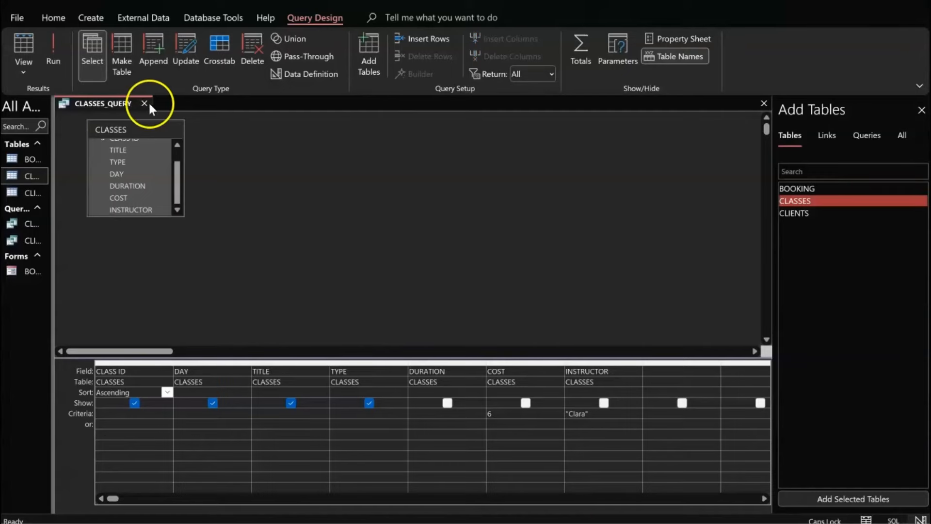
{"action": "left_click", "coordinate": [144, 104]}
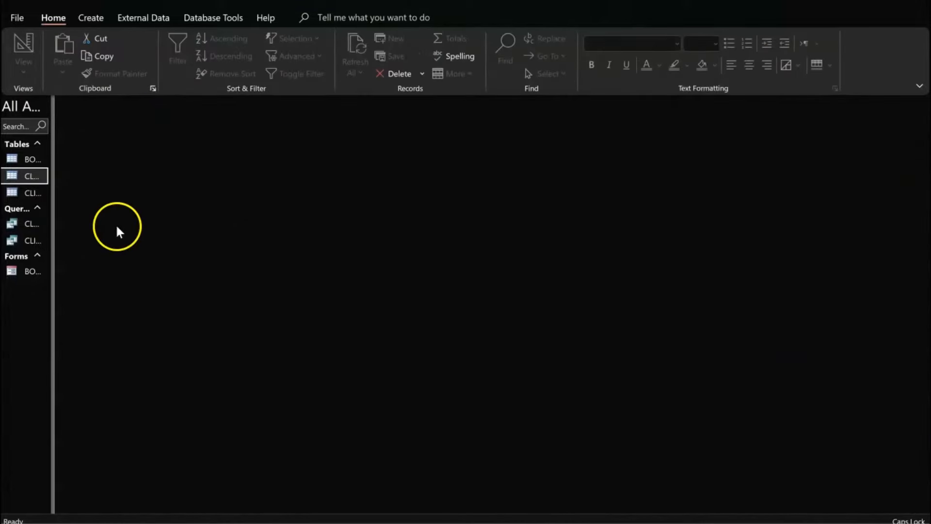
Start a report with the Report Wizard based on CLASSES_QUERY and include all of its fields.
{"action": "left_click", "coordinate": [92, 18]}
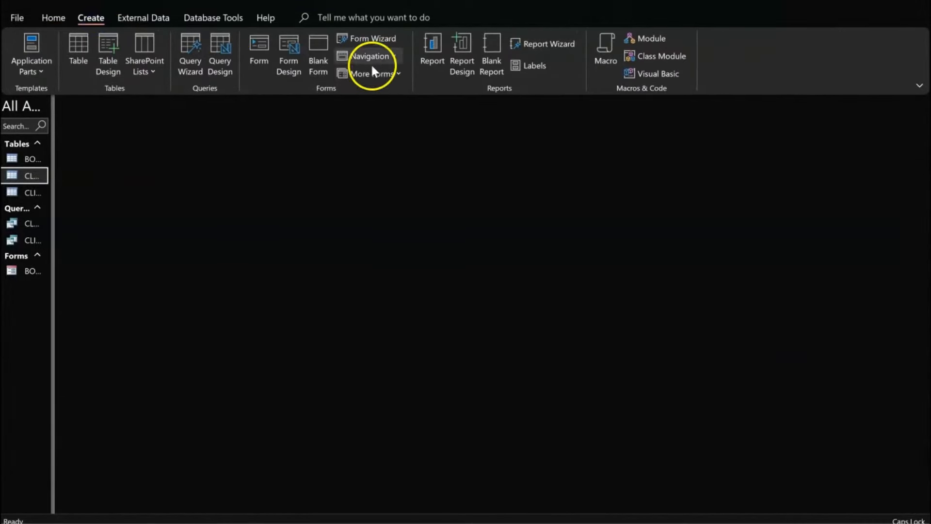
{"action": "left_click", "coordinate": [536, 39]}
{"action": "left_click", "coordinate": [478, 171]}
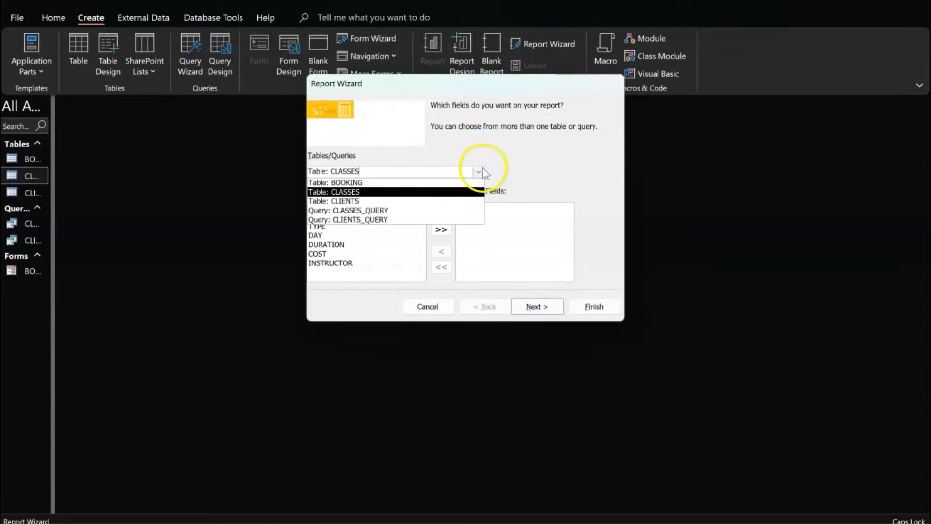
{"action": "left_click", "coordinate": [380, 212]}
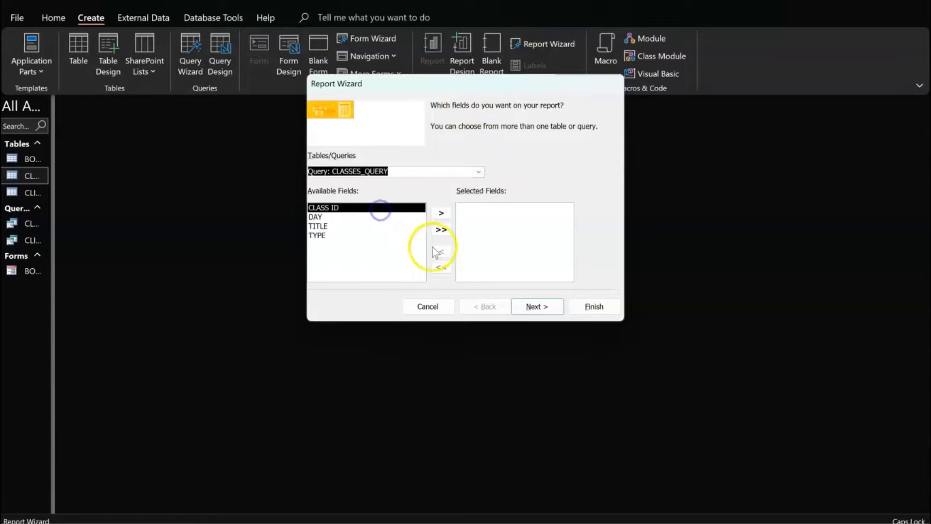
{"action": "left_click", "coordinate": [447, 233]}
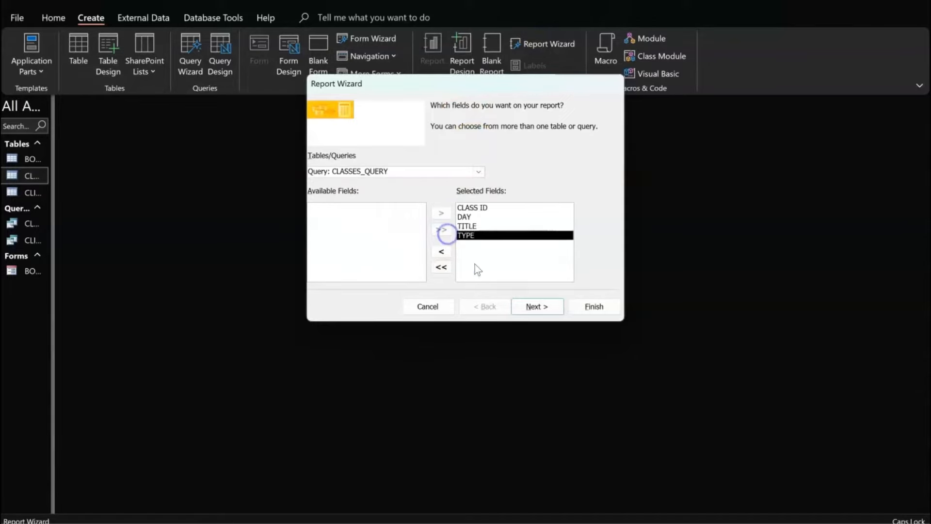
Accept the wizard's grouping and sorting defaults, check the exam PDF's requirements, and keep the Tabular layout in Portrait orientation.
{"action": "left_click", "coordinate": [530, 308]}
{"action": "left_click", "coordinate": [531, 307]}
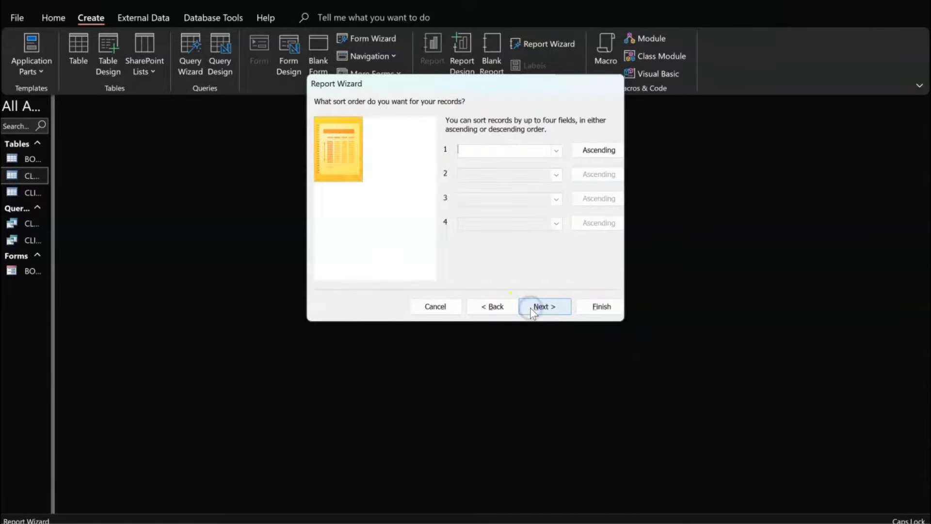
{"action": "left_click", "coordinate": [531, 308]}
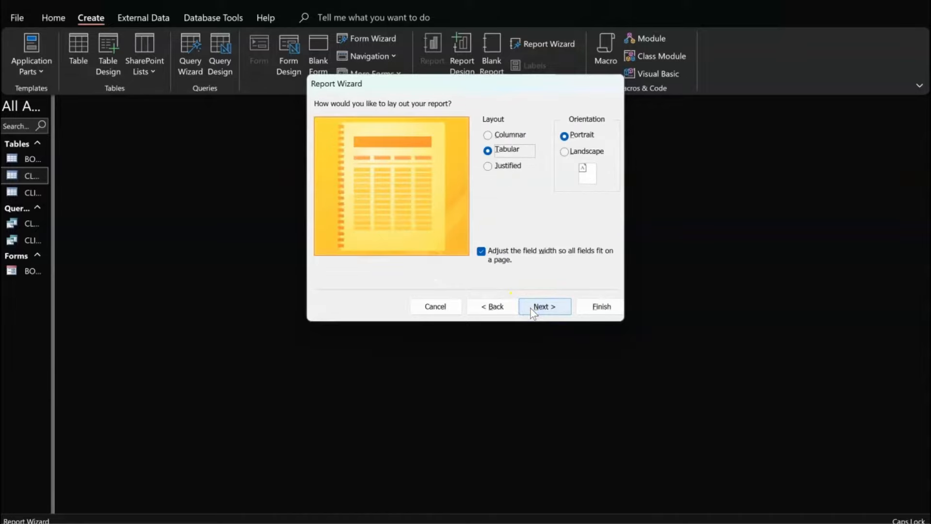
{"action": "key", "text": "alt+Tab"}
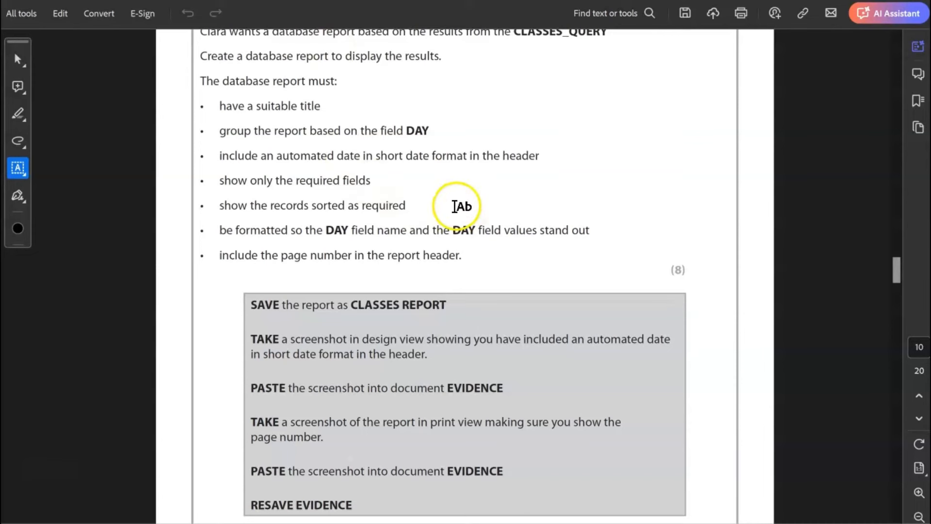
{"action": "key", "text": "alt+Tab"}
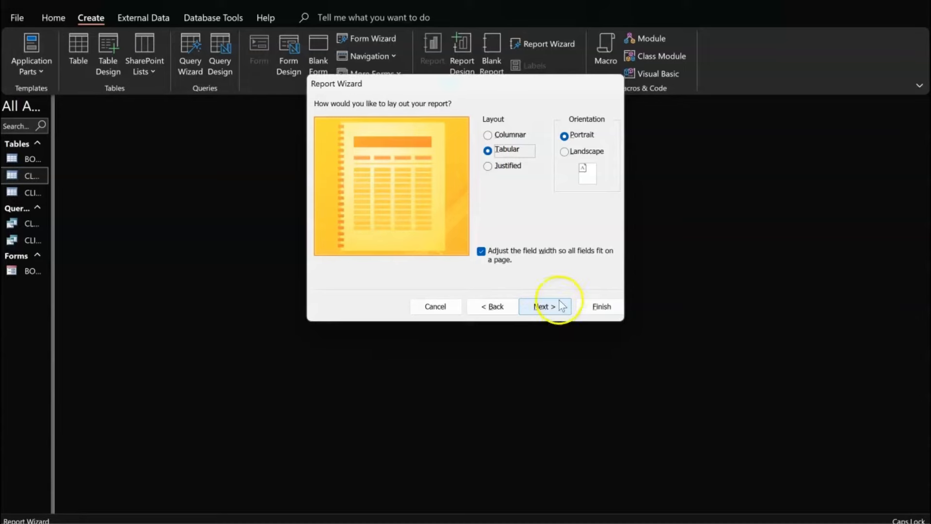
{"action": "left_click", "coordinate": [543, 306]}
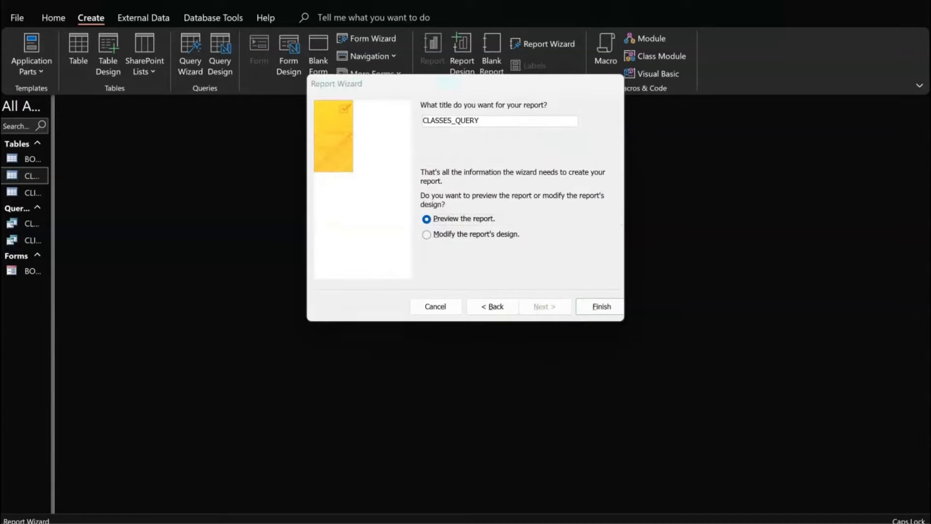
Check the report name in the exam PDF, title the report CLASSES REPORT and finish the wizard to modify its design.
{"action": "key", "text": "alt+Tab"}
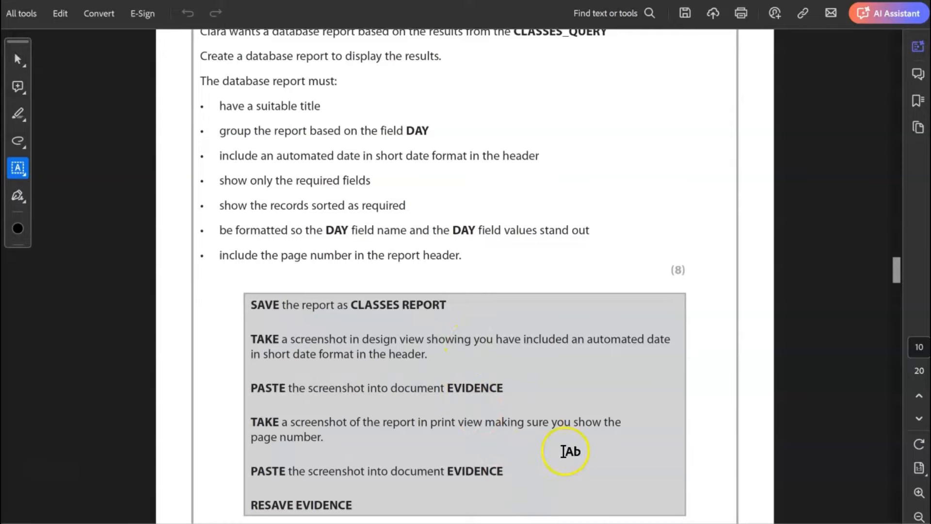
{"action": "mouse_move", "coordinate": [627, 523]}
{"action": "left_click", "coordinate": [627, 465]}
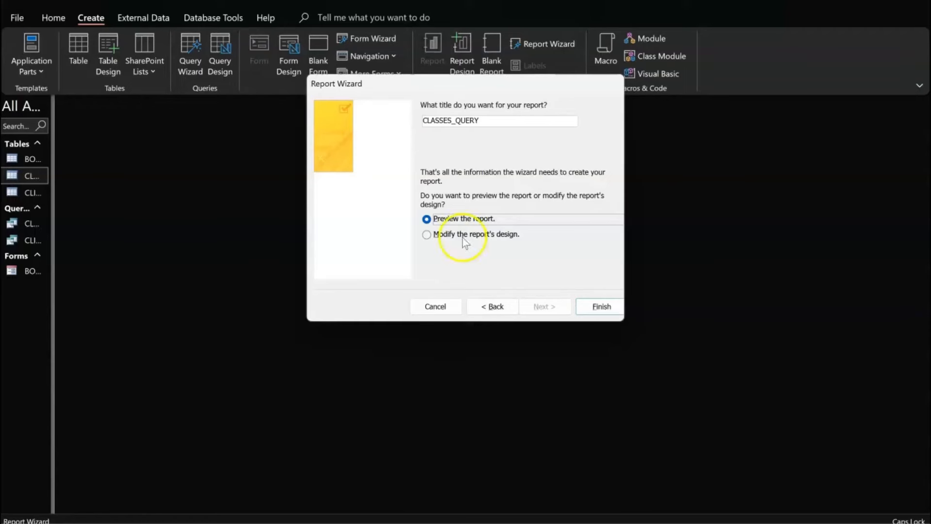
{"action": "left_click_drag", "start_coordinate": [484, 119], "coordinate": [451, 120]}
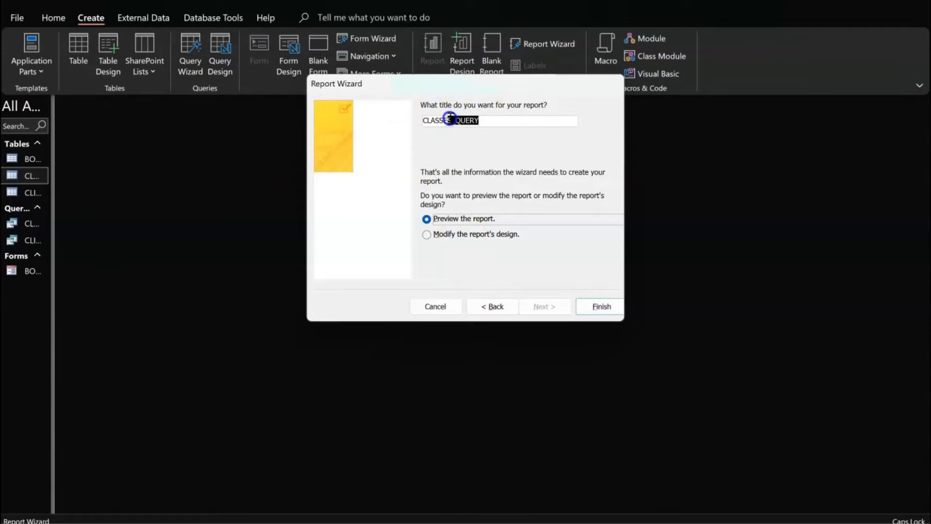
{"action": "type", "text": "REPORT"}
{"action": "left_click", "coordinate": [471, 234]}
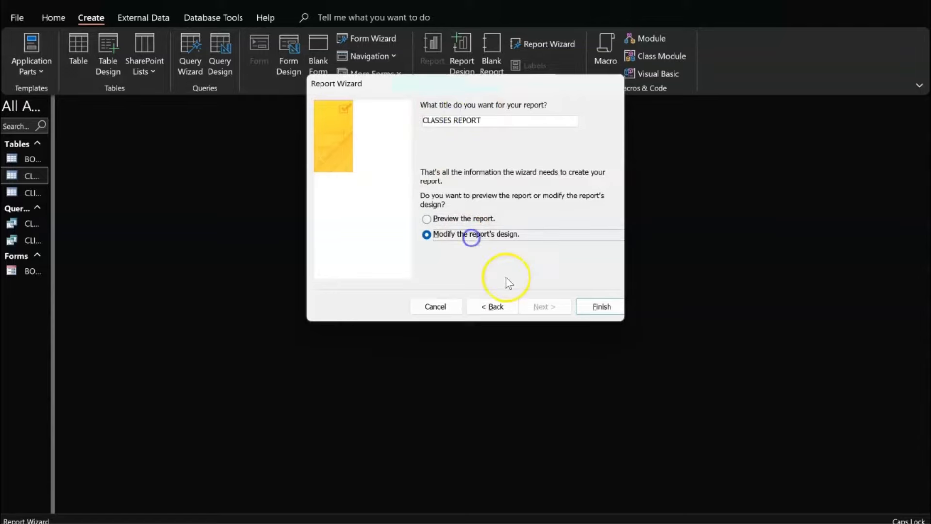
{"action": "left_click", "coordinate": [596, 306]}
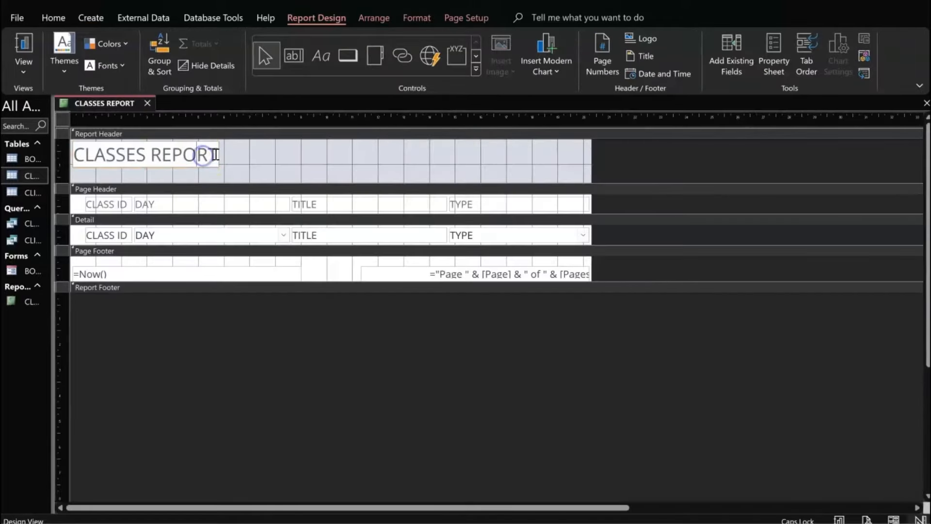
Change the title label in the report header to "Report on the query of classes".
{"action": "left_click", "coordinate": [213, 155]}
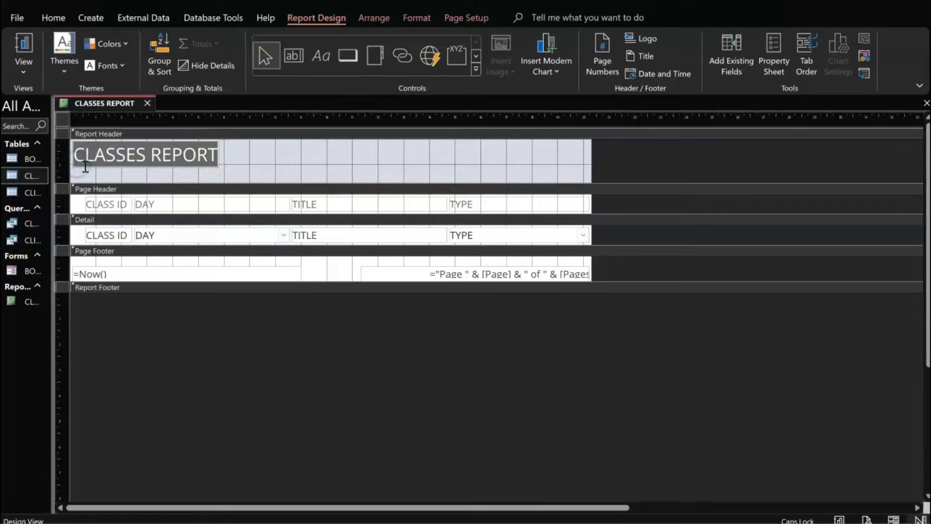
{"action": "type", "text": "rEPORT"}
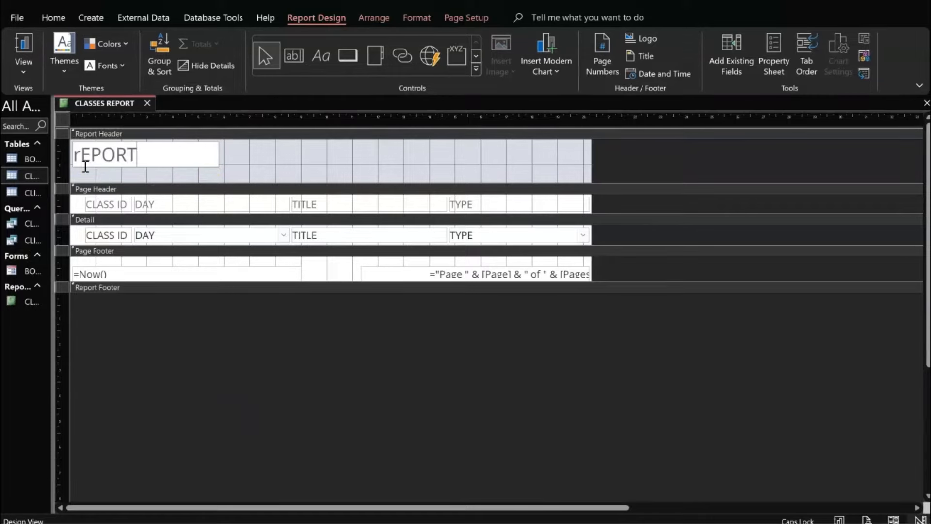
{"action": "key", "text": "BackSpace"}
{"action": "key", "text": "BackSpace"}
{"action": "key", "text": "BackSpace"}
{"action": "key", "text": "BackSpace"}
{"action": "key", "text": "BackSpace"}
{"action": "key", "text": "BackSpace"}
{"action": "key", "text": "Caps_Lock"}
{"action": "type", "text": "Report of t"}
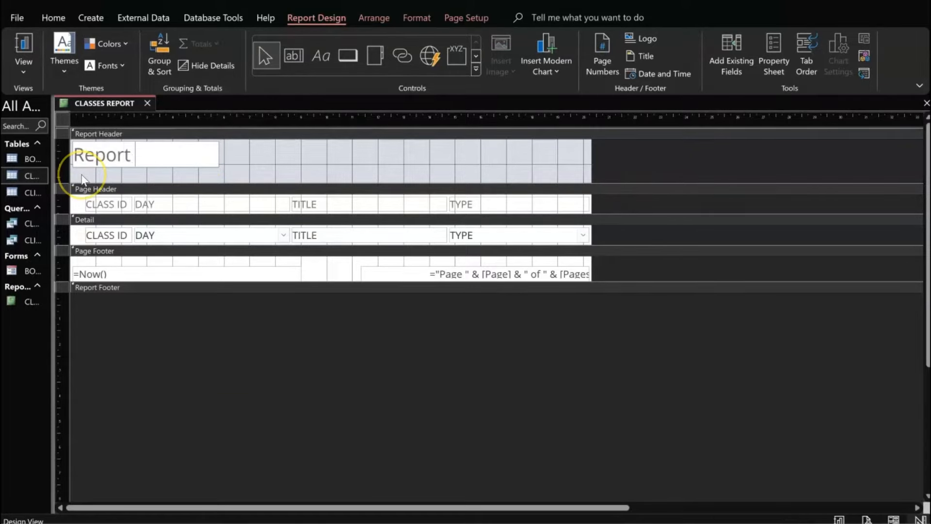
{"action": "key", "text": "BackSpace"}
{"action": "key", "text": "BackSpace"}
{"action": "type", "text": "n the query of classes"}
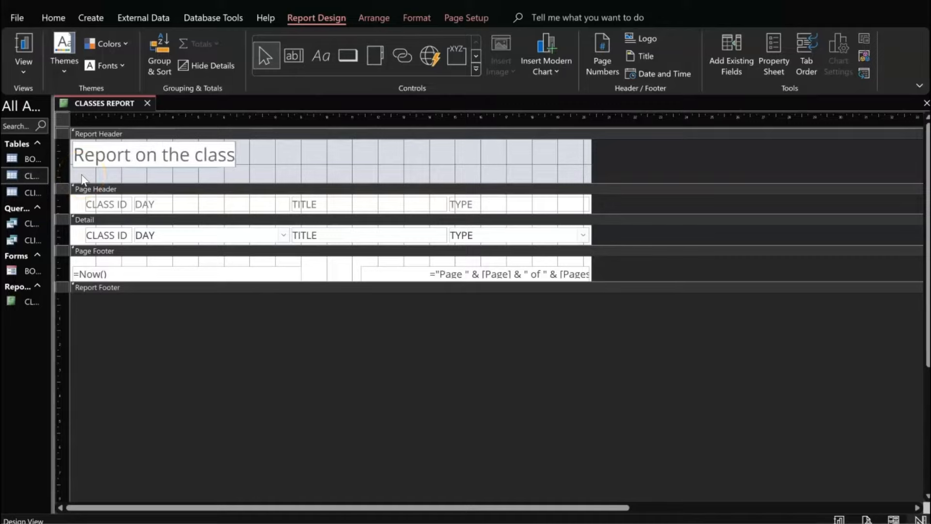
{"action": "left_click", "coordinate": [368, 162]}
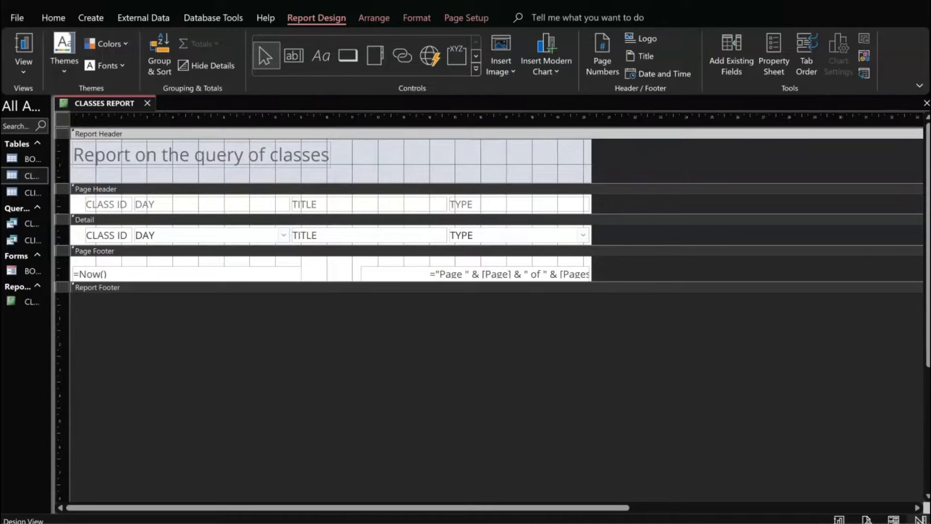
Return the report to Design View and insert an automatic date in the 09/08/2024 format with the time in the report header.
{"action": "key", "text": "alt+Tab"}
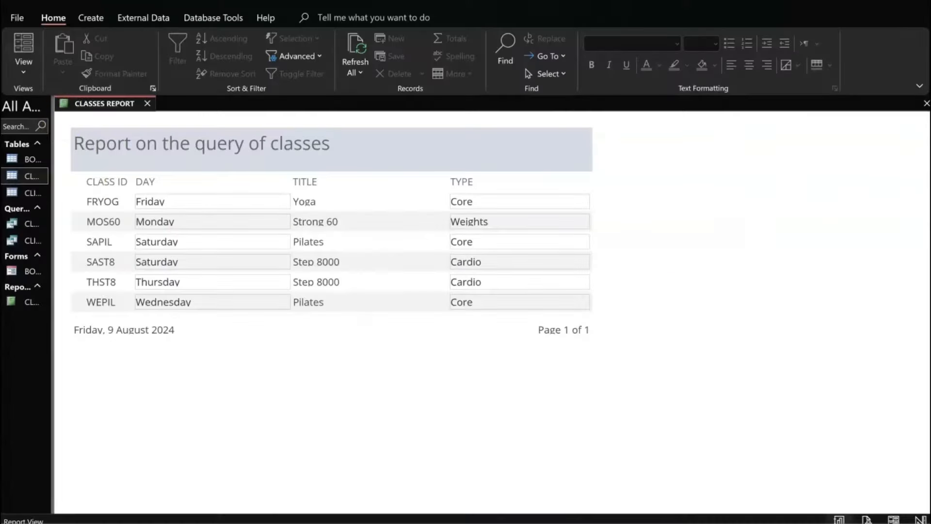
{"action": "left_click", "coordinate": [67, 183]}
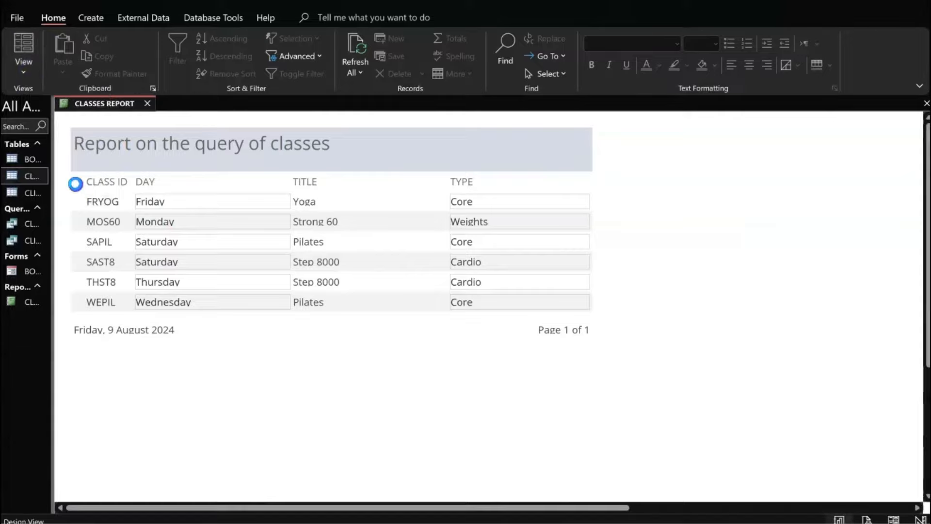
{"action": "left_click", "coordinate": [393, 152]}
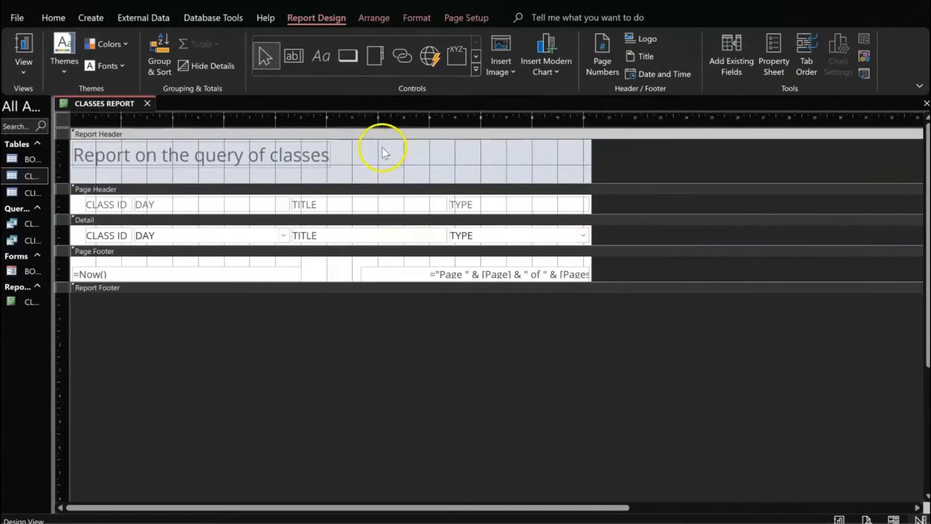
{"action": "left_click", "coordinate": [645, 72]}
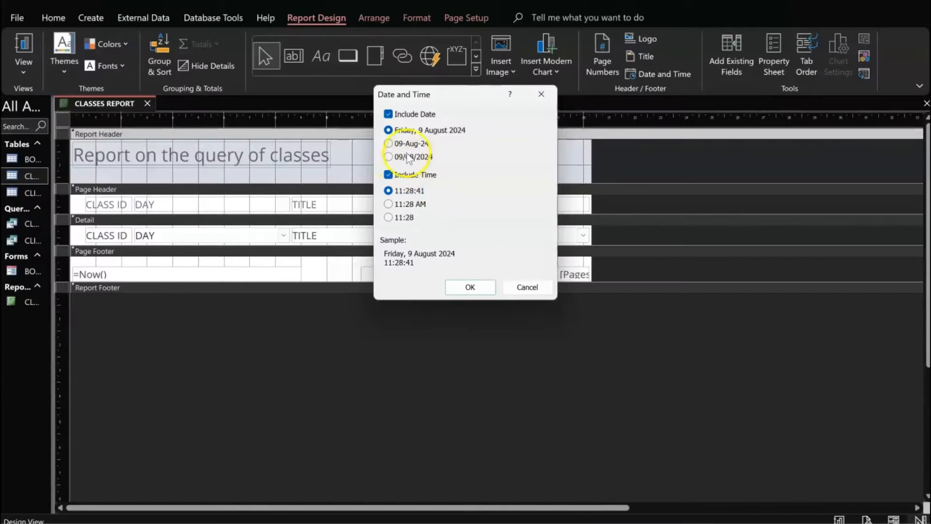
{"action": "left_click", "coordinate": [388, 143]}
{"action": "left_click", "coordinate": [389, 156]}
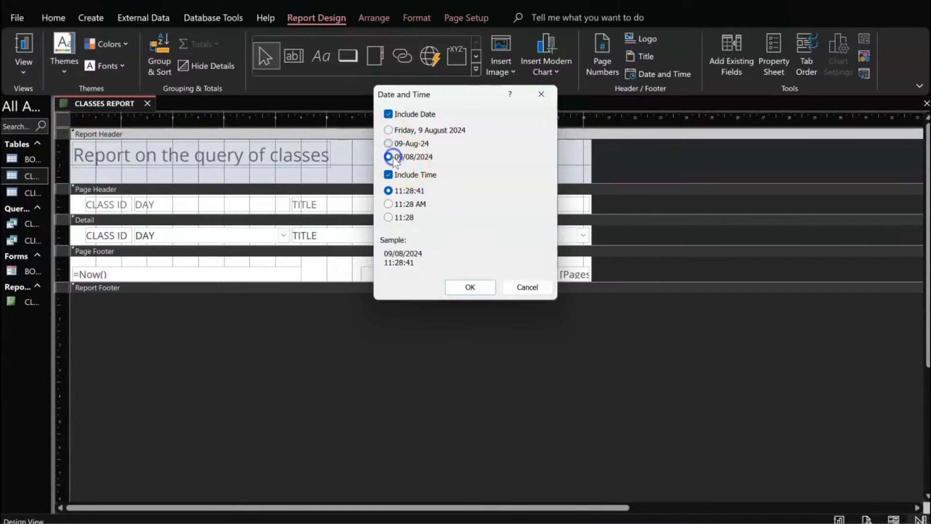
{"action": "left_click", "coordinate": [479, 287]}
Widen the report area slightly past the date and time boxes and check the result in Report View.
{"action": "left_click", "coordinate": [24, 65]}
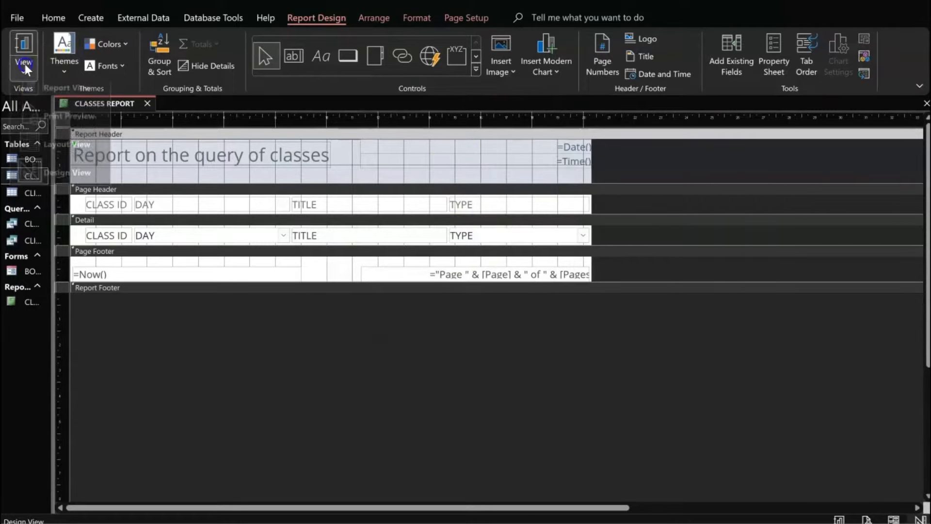
{"action": "left_click", "coordinate": [60, 99]}
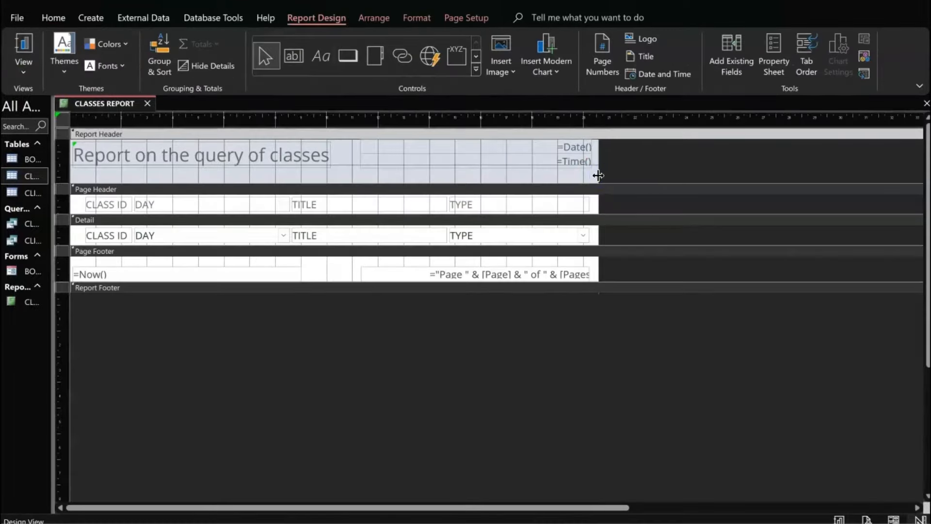
{"action": "left_click", "coordinate": [640, 461]}
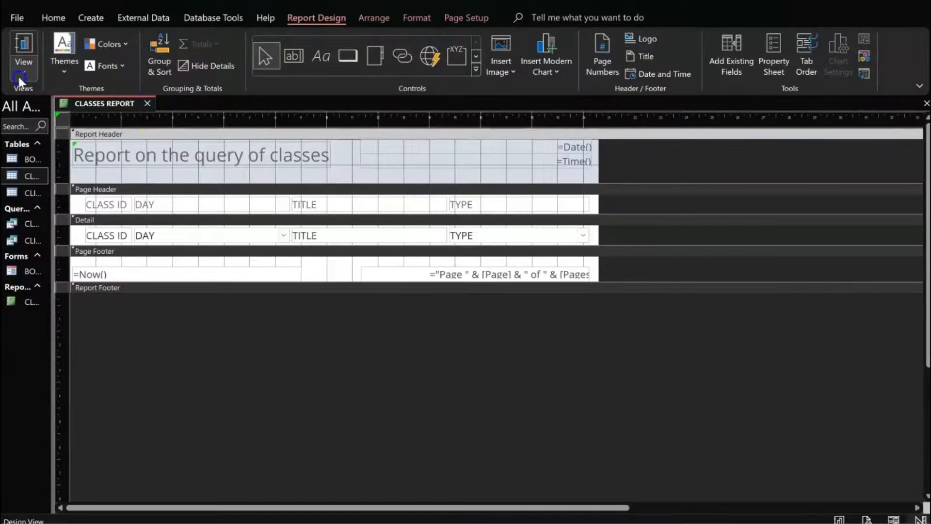
{"action": "left_click", "coordinate": [19, 77]}
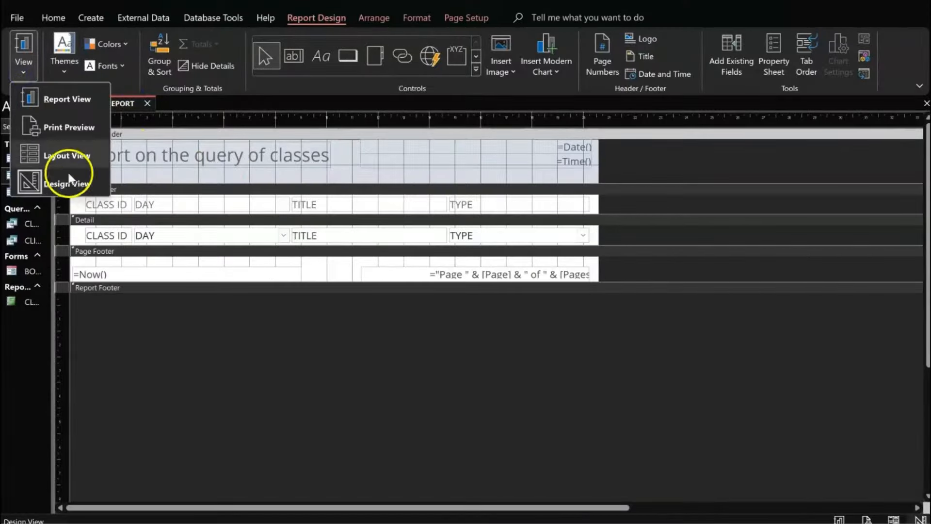
{"action": "left_click", "coordinate": [65, 101]}
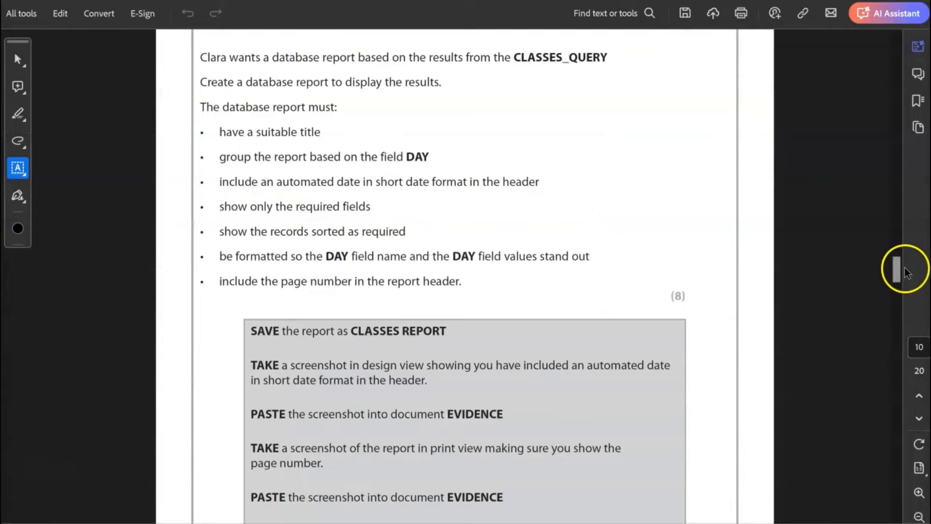
Check the exam PDF's formatting requirements and make the DAY heading and DAY field values bold in the report.
{"action": "mouse_move", "coordinate": [904, 267]}
{"action": "left_mouse_down"}
{"action": "mouse_move", "coordinate": [898, 258]}
{"action": "mouse_move", "coordinate": [900, 268]}
{"action": "left_mouse_up"}
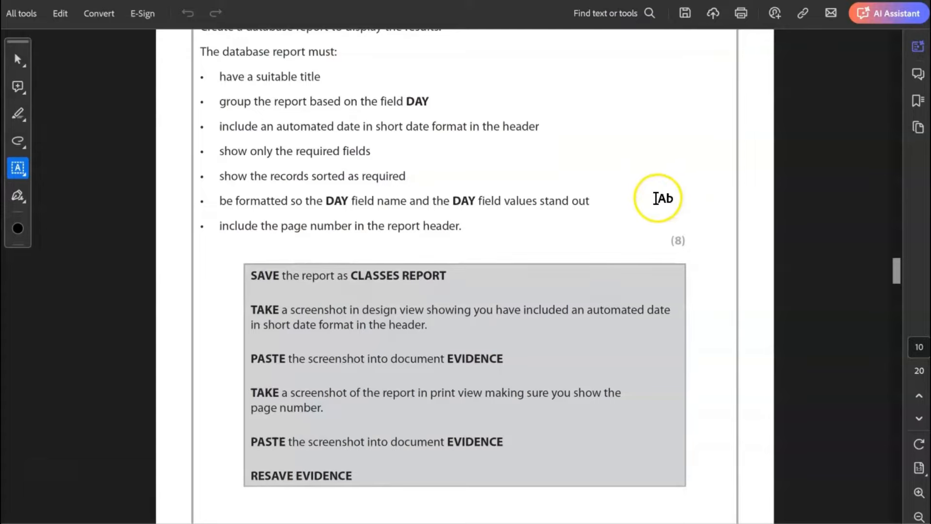
{"action": "left_click", "coordinate": [635, 523]}
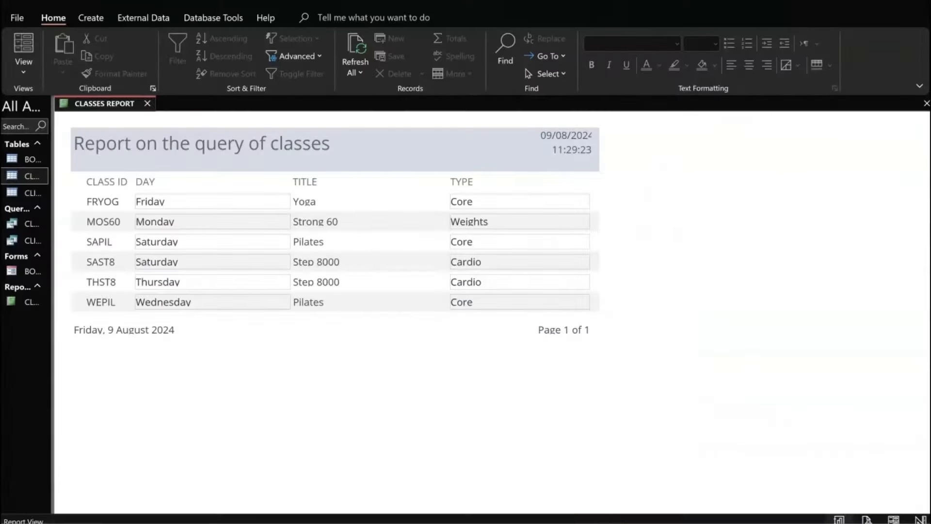
{"action": "left_click", "coordinate": [23, 69]}
{"action": "left_click", "coordinate": [67, 183]}
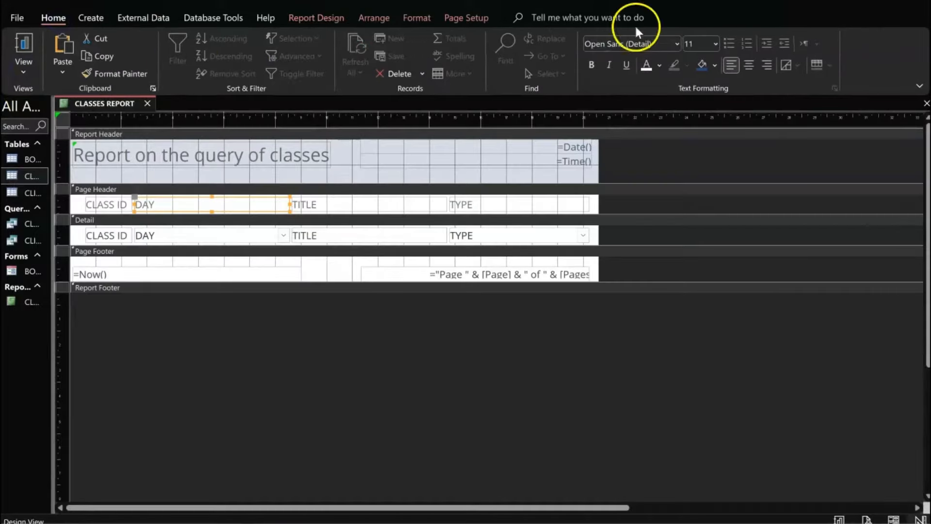
{"action": "left_click", "coordinate": [592, 64]}
{"action": "left_click", "coordinate": [202, 235]}
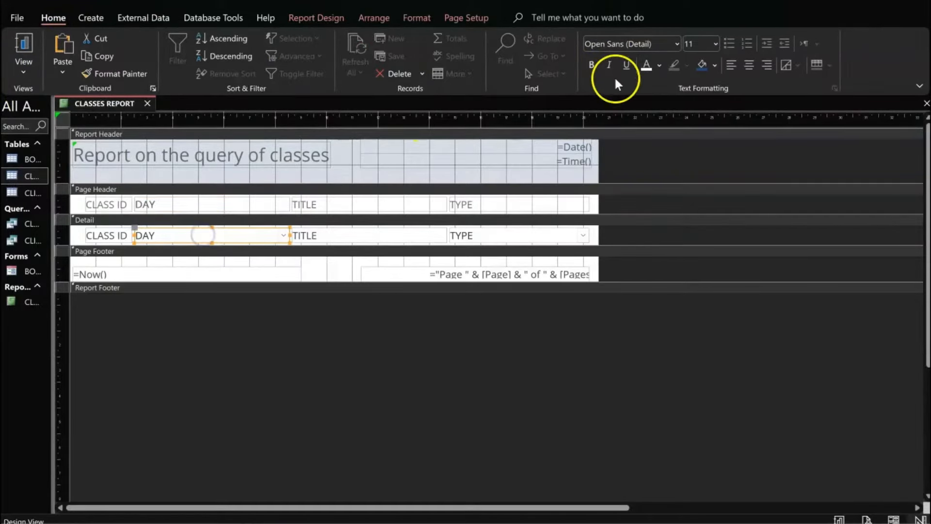
{"action": "left_click", "coordinate": [25, 67]}
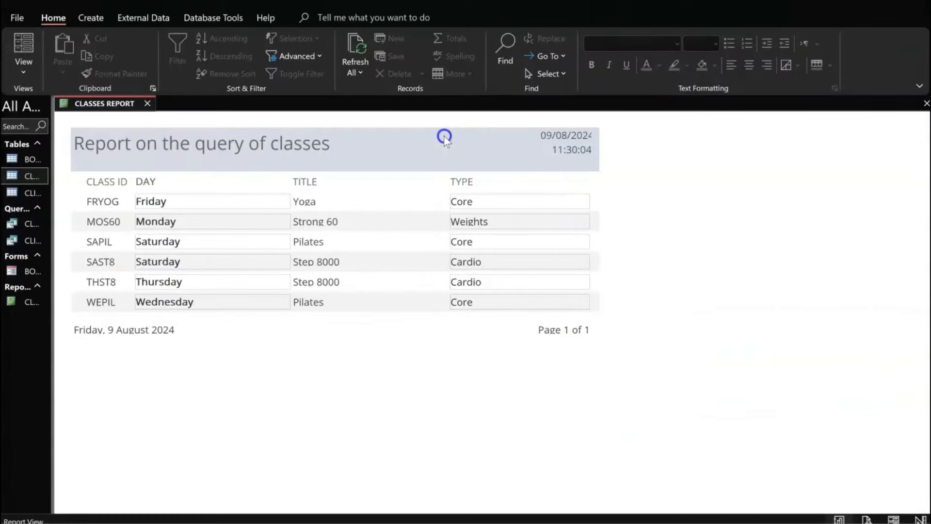
Return the report to Design View and widen the report area a little more.
{"action": "left_click", "coordinate": [22, 73]}
{"action": "left_click", "coordinate": [53, 180]}
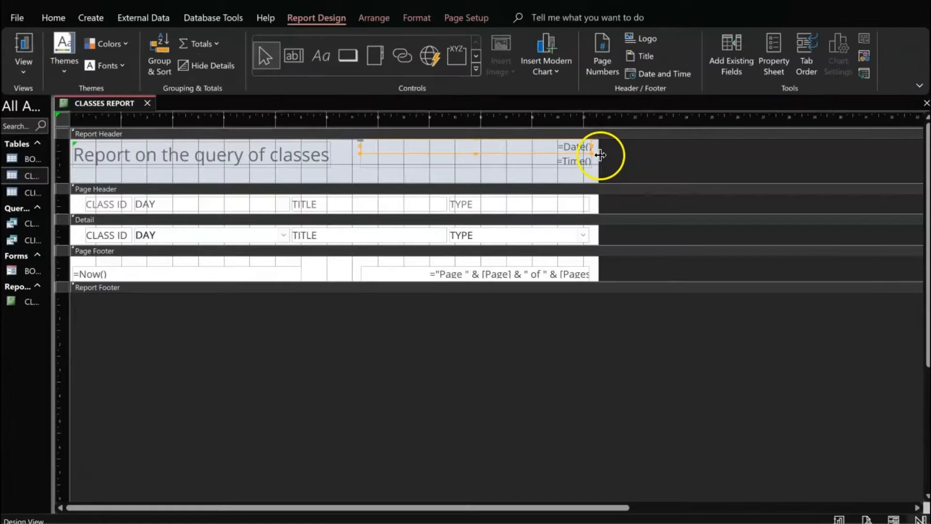
{"action": "left_click_drag", "start_coordinate": [600, 154], "coordinate": [610, 154]}
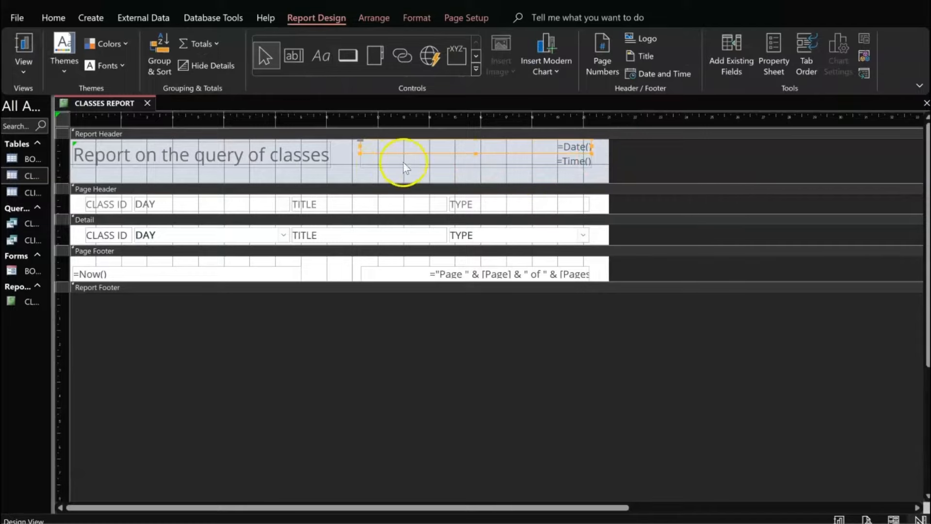
Insert a centred page number in Page N format in the header, shown on the first page, and preview the report.
{"action": "left_click", "coordinate": [343, 167]}
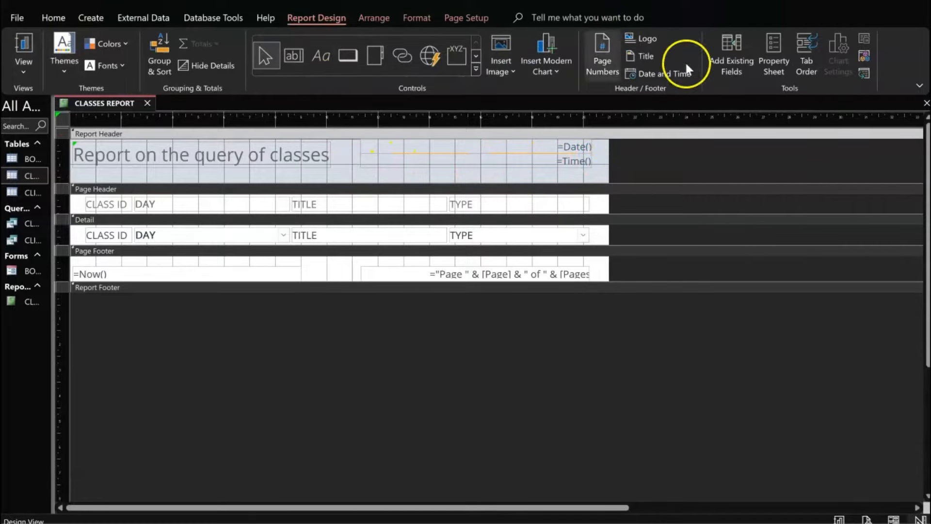
{"action": "left_click", "coordinate": [600, 66]}
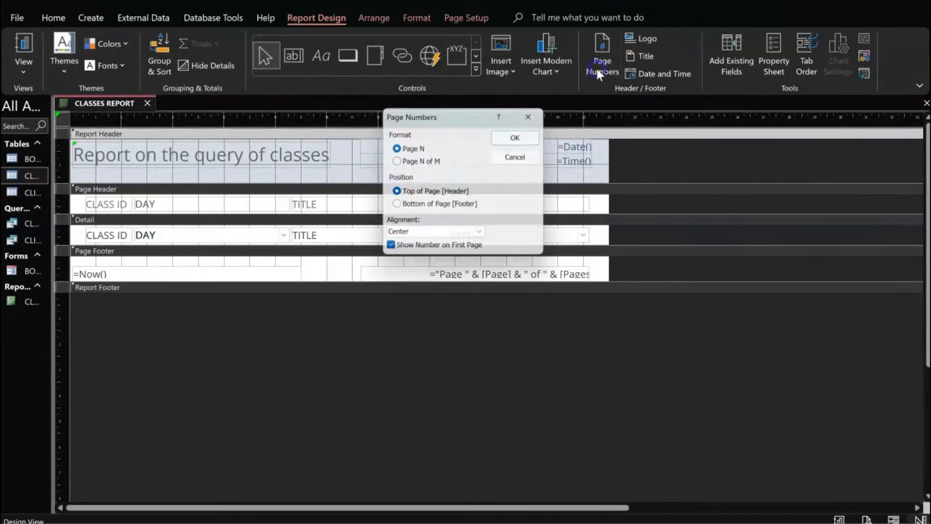
{"action": "left_click", "coordinate": [519, 137]}
{"action": "left_click", "coordinate": [24, 73]}
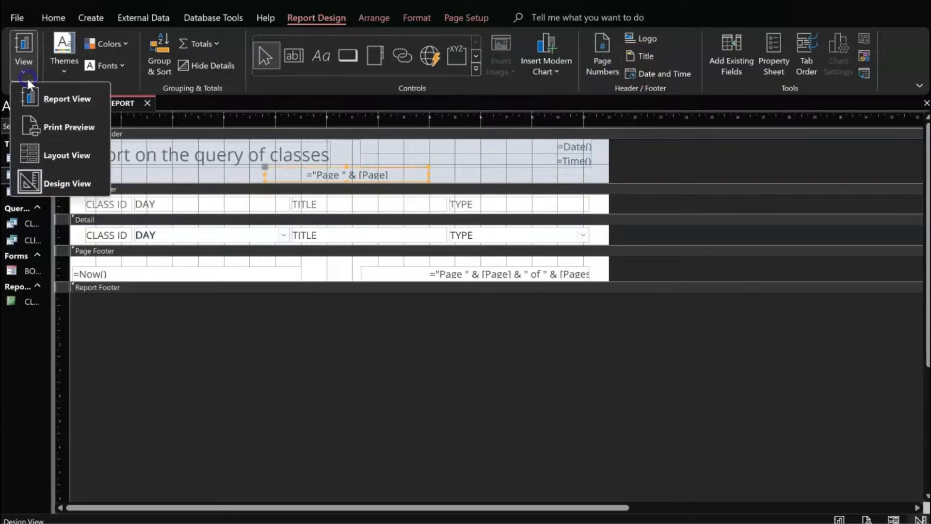
{"action": "left_click", "coordinate": [56, 103]}
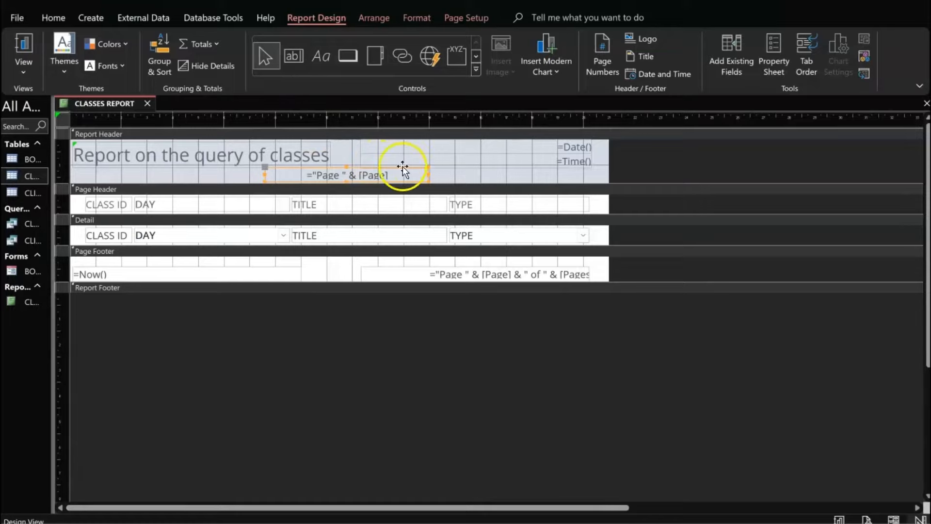
Examine the Format property of the header's date text box and compare it with the exam PDF's evidence requirements.
{"action": "left_click", "coordinate": [579, 151]}
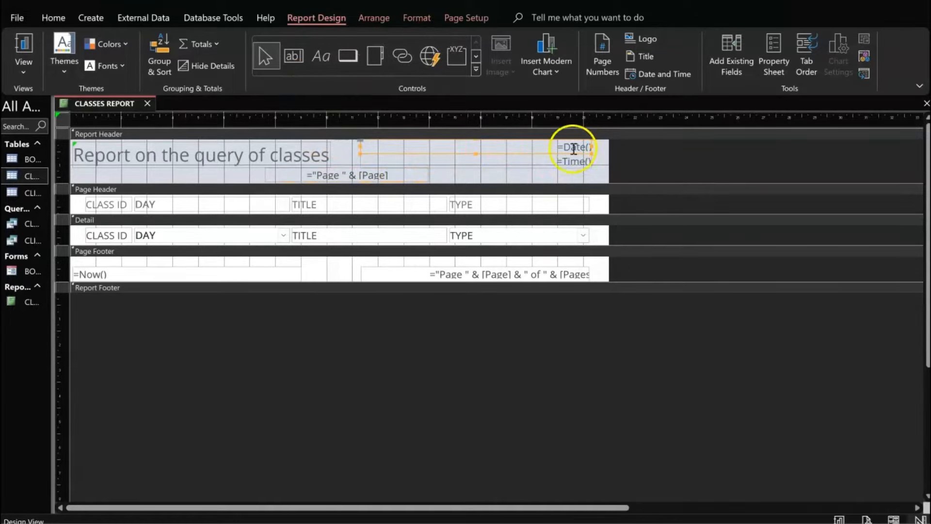
{"action": "double_click", "coordinate": [520, 154]}
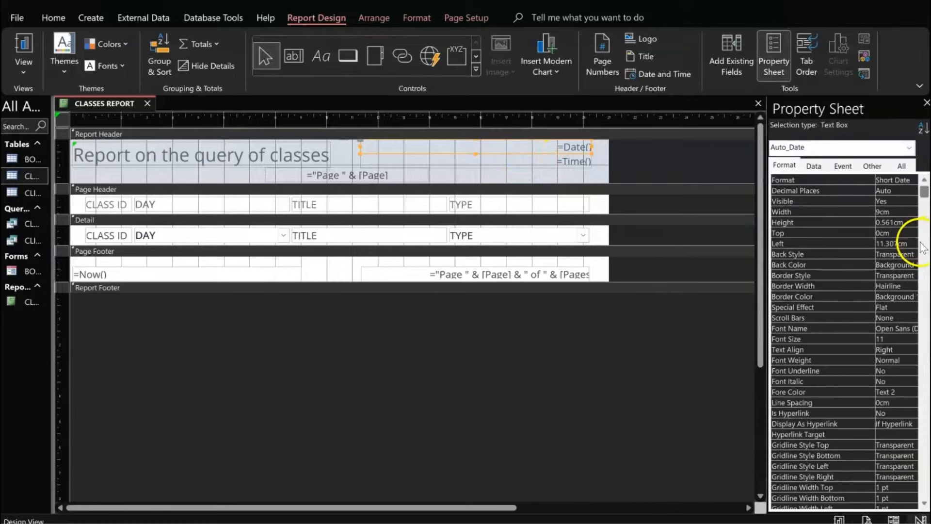
{"action": "left_click", "coordinate": [890, 181]}
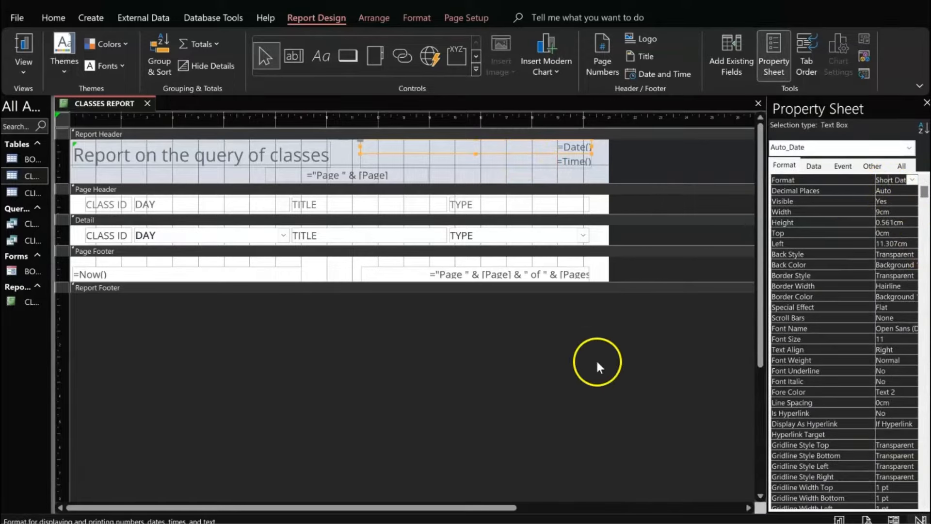
{"action": "key", "text": "alt+Tab"}
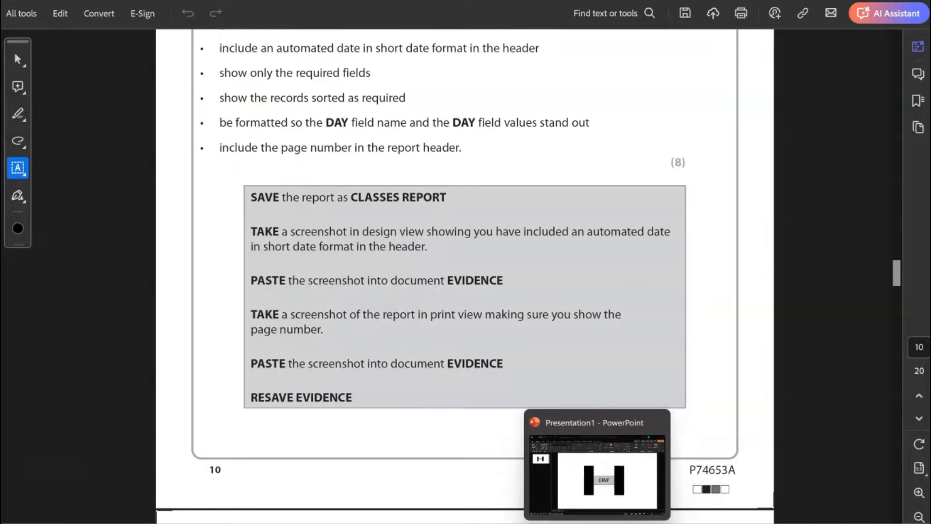
{"action": "key", "text": "alt+Tab"}
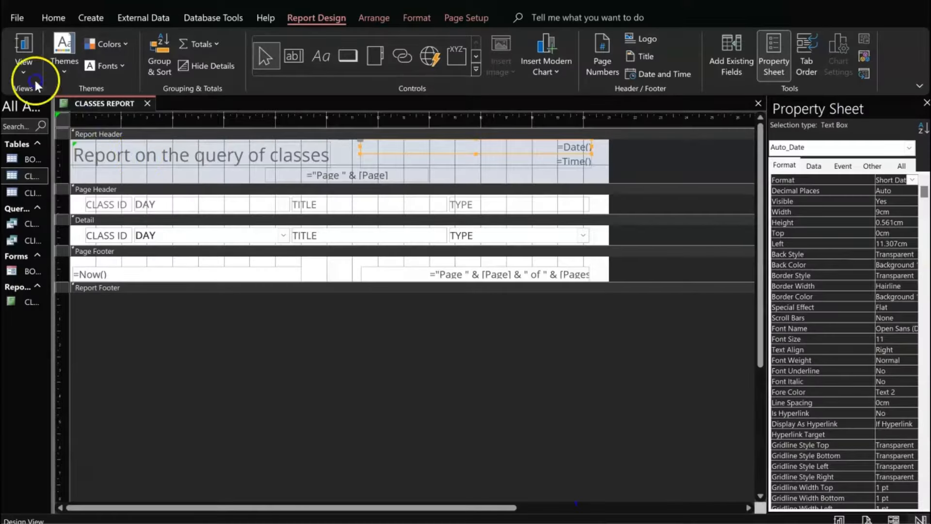
Open the report in Print Preview and zoom in on the page.
{"action": "left_click", "coordinate": [23, 67]}
{"action": "left_click", "coordinate": [68, 127]}
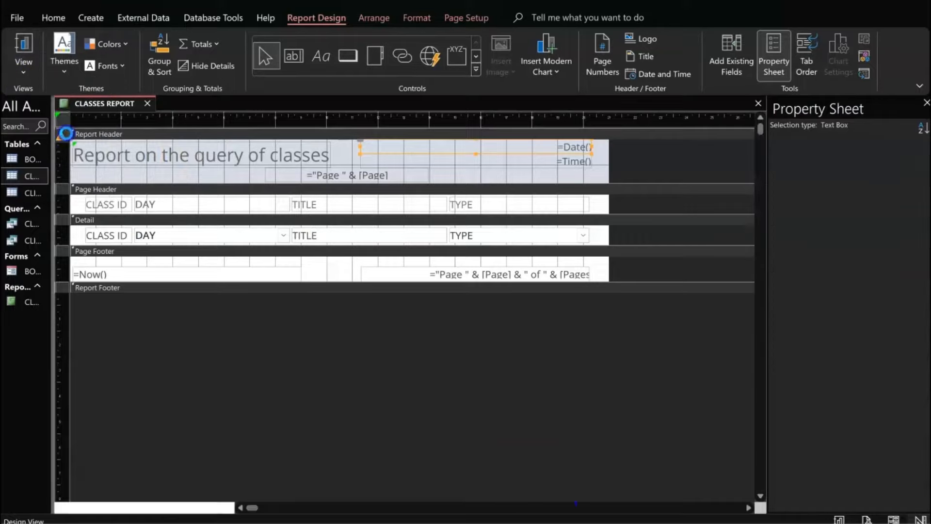
{"action": "left_click", "coordinate": [447, 299]}
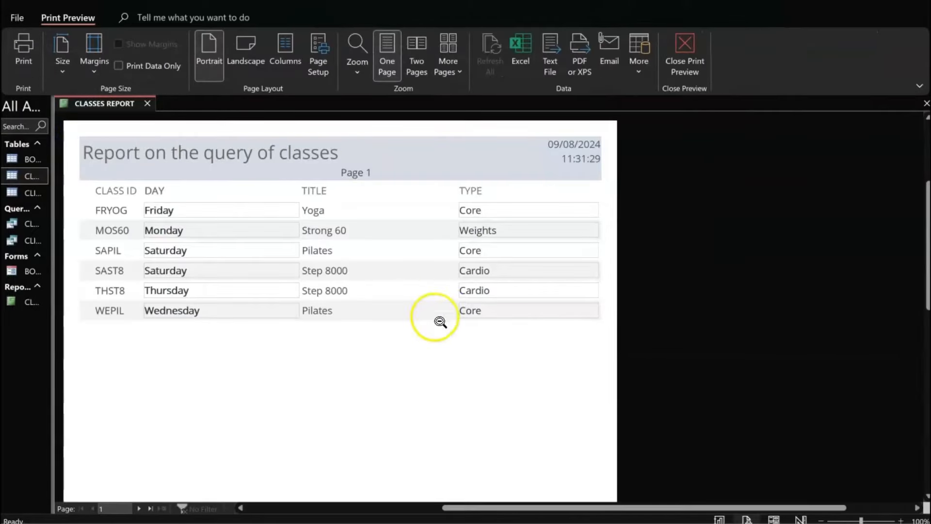
Read the report evidence instructions and Task A2e in the exam PDF, then close CLASSES REPORT, saving its changes.
{"action": "key", "text": "alt+Tab"}
{"action": "scroll", "coordinate": [509, 401], "scroll_direction": "down", "scroll_amount": 4}
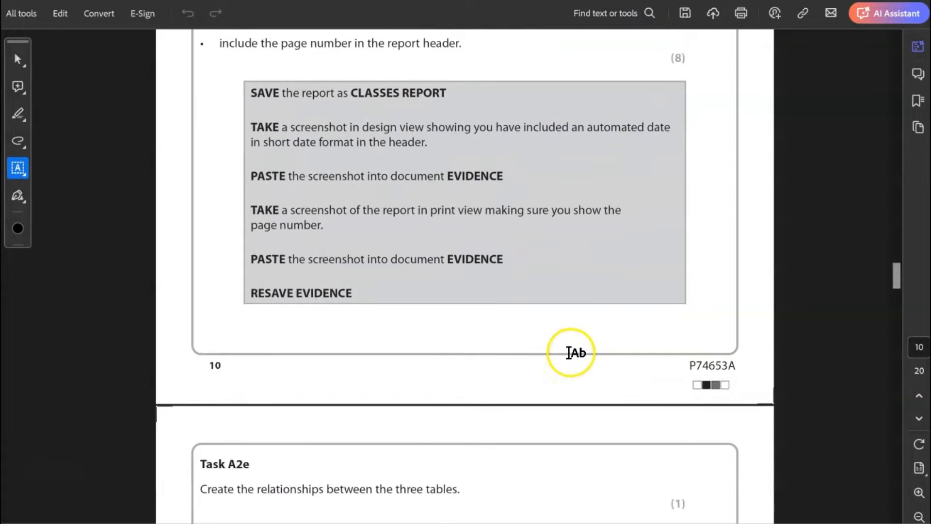
{"action": "scroll", "coordinate": [571, 349], "scroll_direction": "up", "scroll_amount": 1}
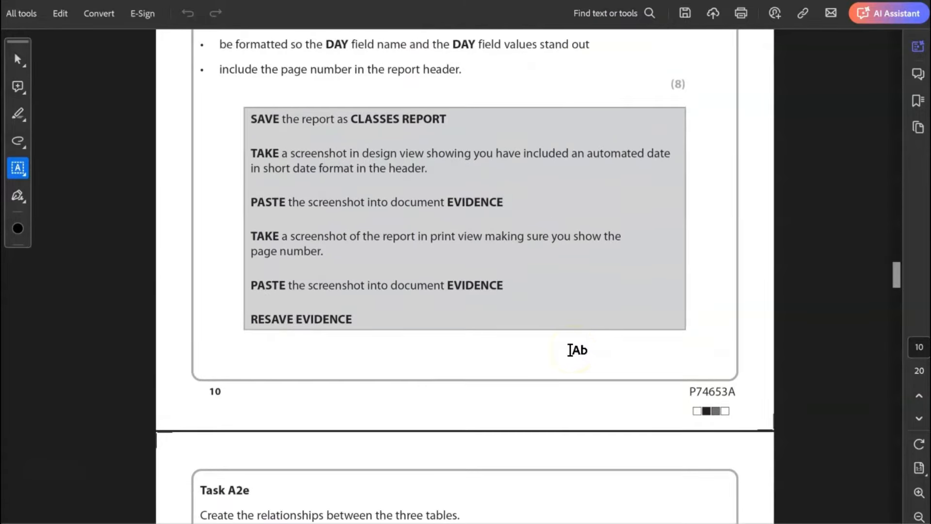
{"action": "scroll", "coordinate": [571, 349], "scroll_direction": "down", "scroll_amount": 10}
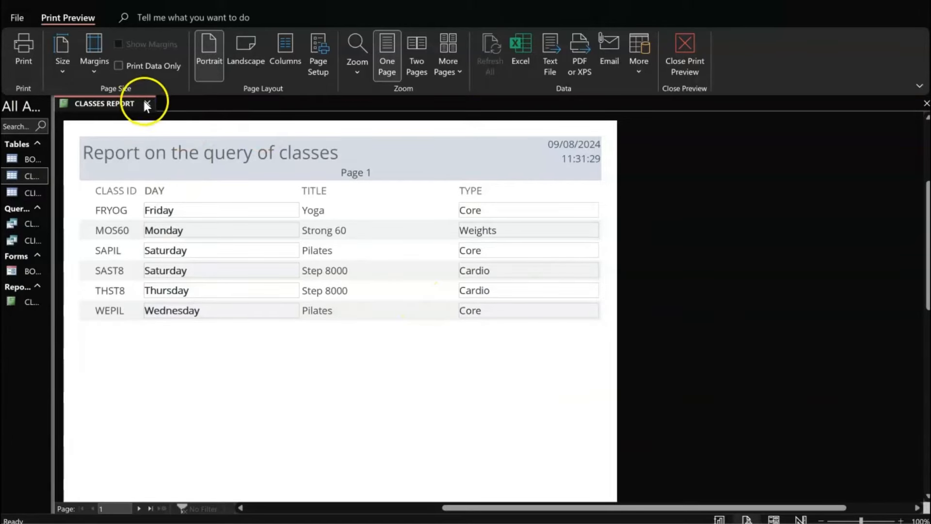
{"action": "left_click", "coordinate": [147, 103]}
{"action": "left_click", "coordinate": [415, 295]}
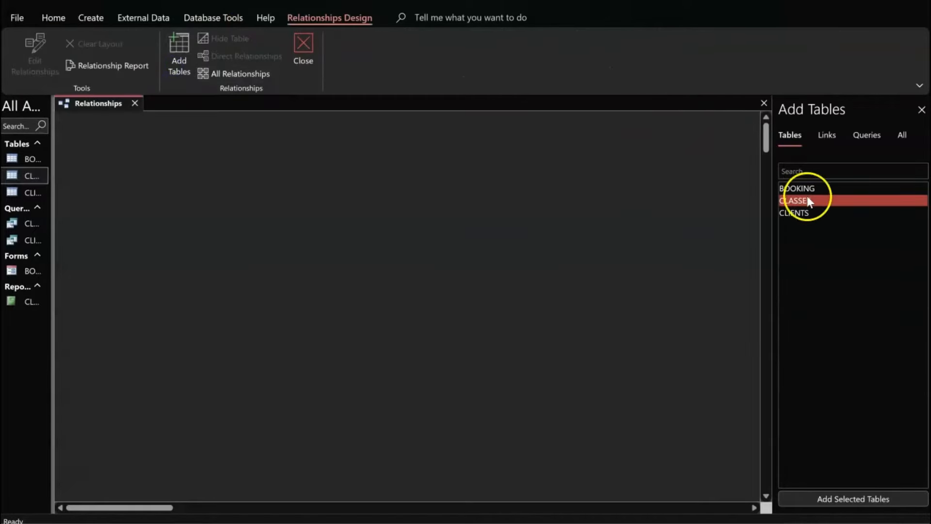
Open the database's Relationships layout and add the BOOKING, CLASSES and CLIENTS tables.
{"action": "double_click", "coordinate": [802, 189]}
{"action": "double_click", "coordinate": [802, 200]}
{"action": "double_click", "coordinate": [800, 213]}
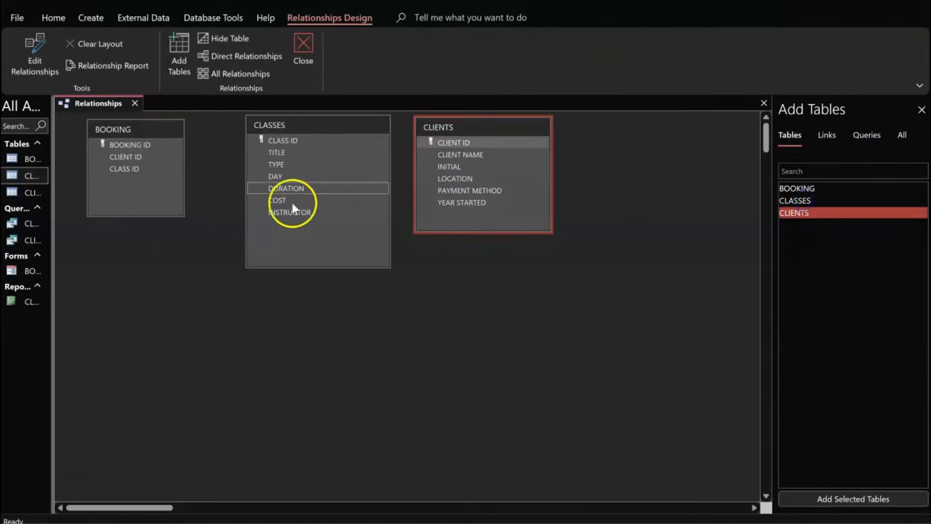
Create a one-to-many relationship from CLASSES to BOOKING on CLASS ID with referential integrity enforced.
{"action": "left_click", "coordinate": [127, 159]}
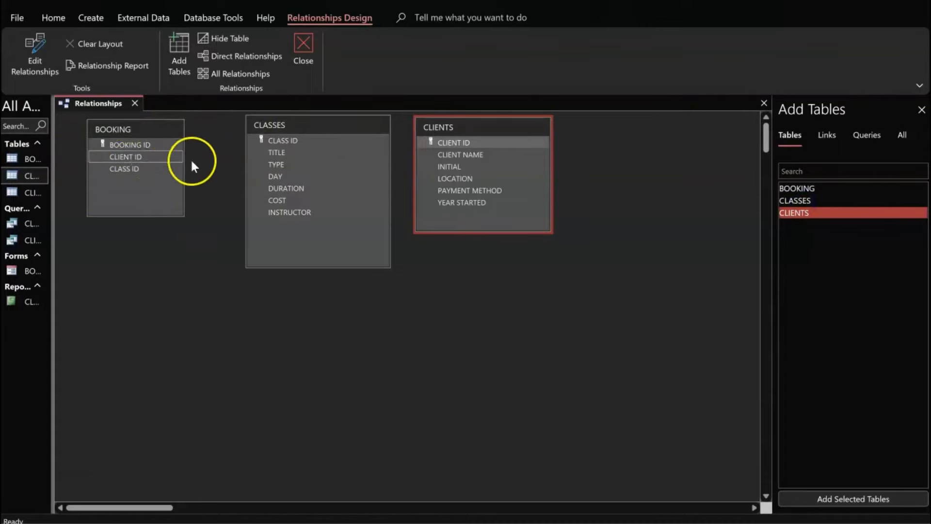
{"action": "left_click", "coordinate": [279, 141]}
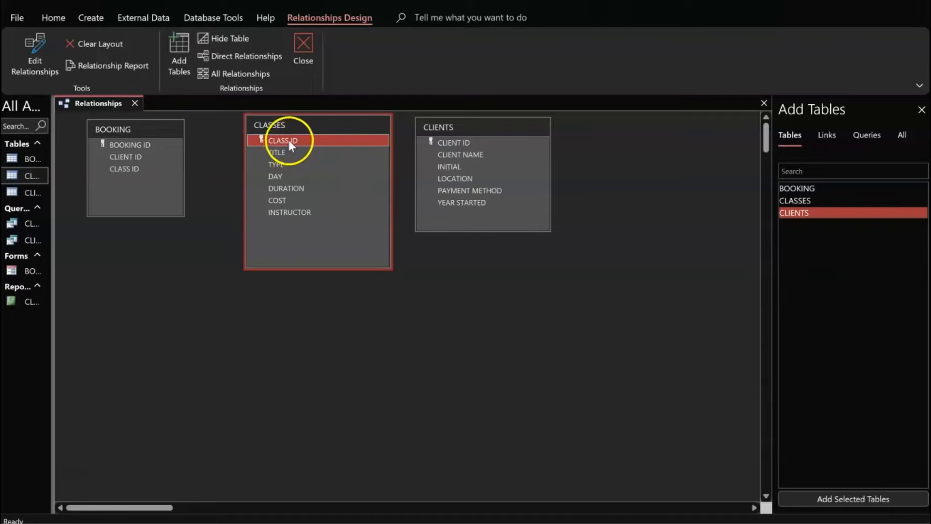
{"action": "left_click_drag", "start_coordinate": [289, 140], "coordinate": [126, 170]}
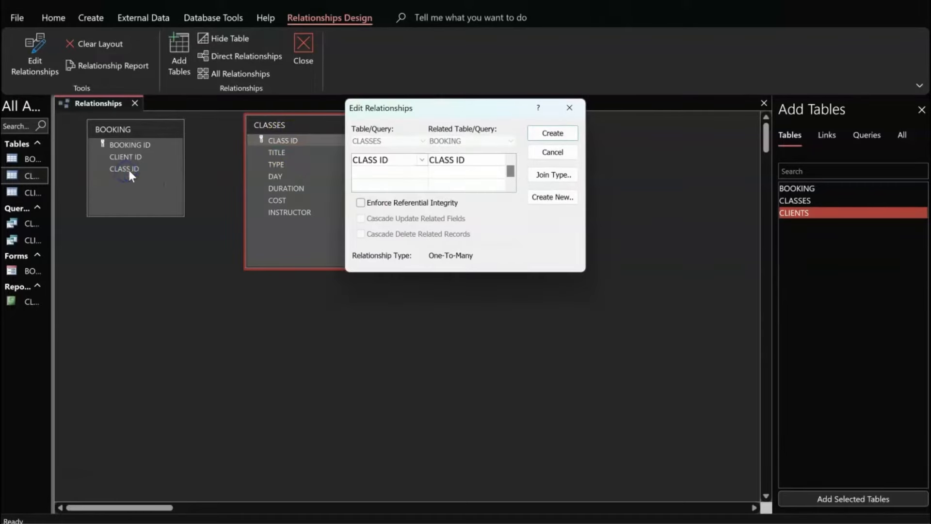
{"action": "left_click", "coordinate": [392, 207]}
{"action": "left_click", "coordinate": [553, 133]}
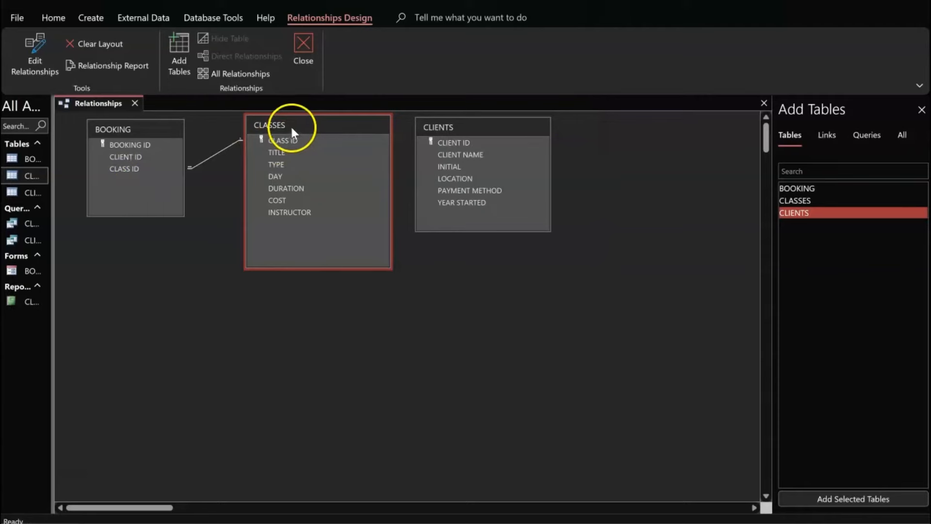
Rearrange the tables in the Relationships layout so BOOKING sits between CLASSES and CLIENTS.
{"action": "left_click", "coordinate": [136, 170]}
{"action": "left_click", "coordinate": [289, 139]}
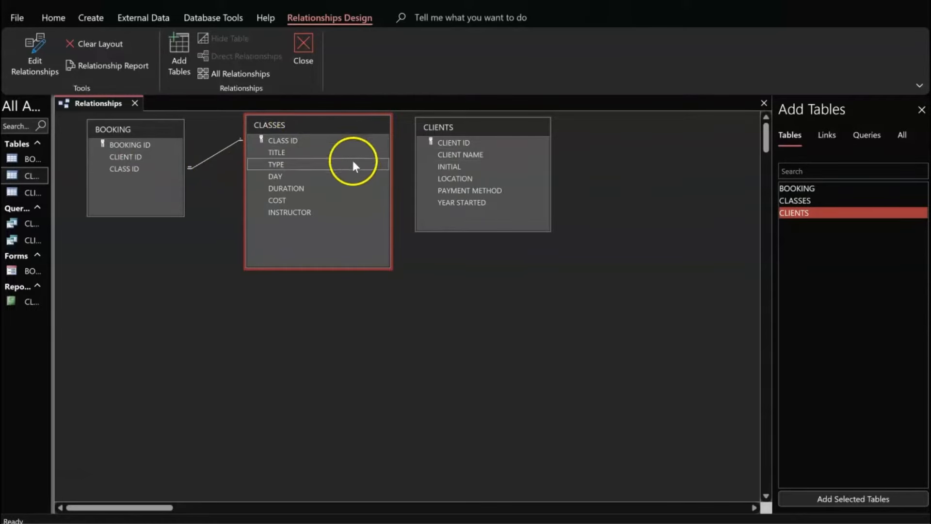
{"action": "left_click", "coordinate": [451, 144]}
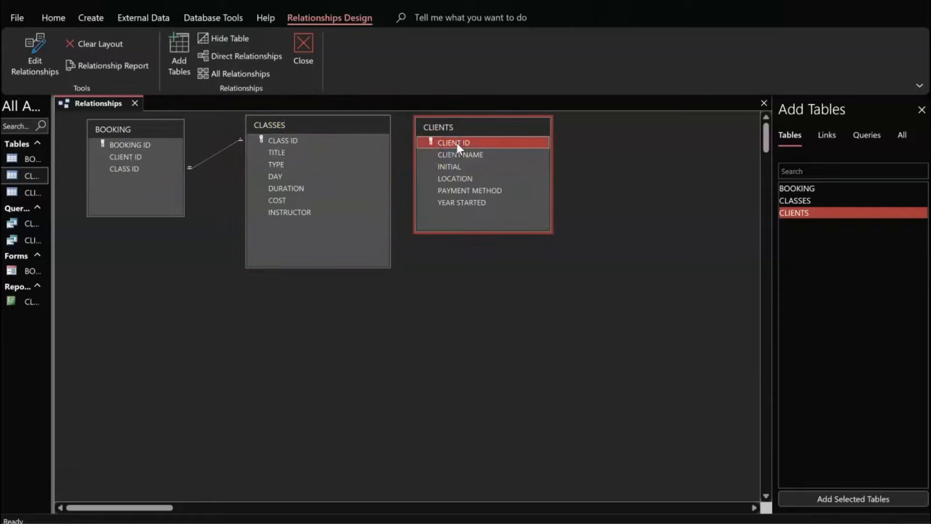
{"action": "left_click_drag", "start_coordinate": [457, 144], "coordinate": [145, 130]}
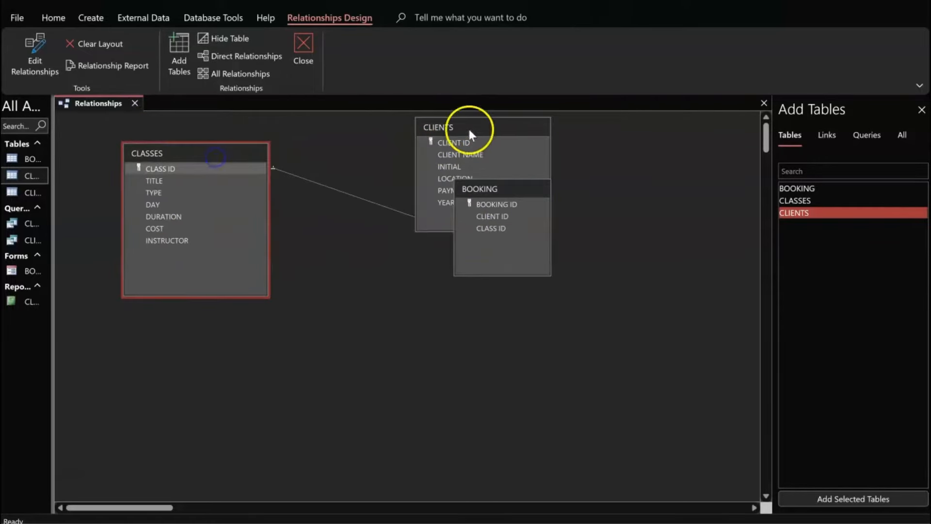
{"action": "left_click_drag", "start_coordinate": [468, 127], "coordinate": [624, 127]}
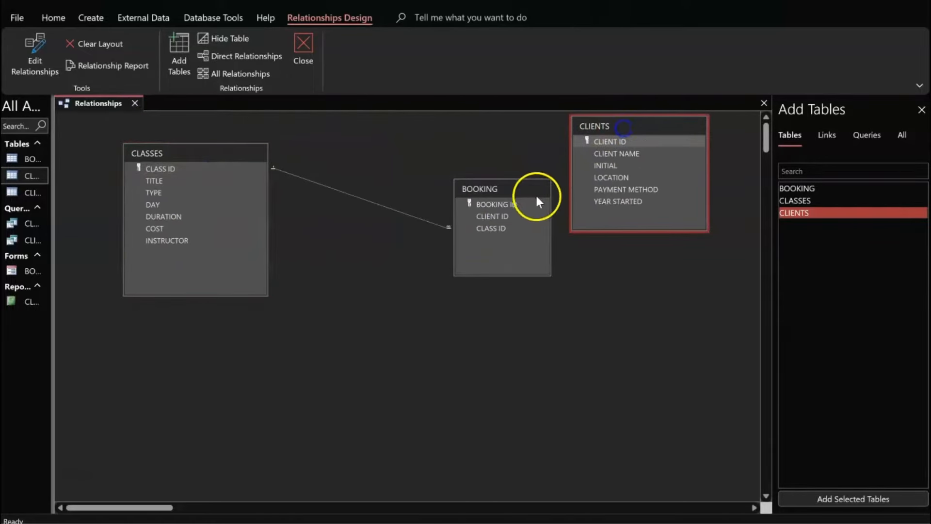
{"action": "left_click_drag", "start_coordinate": [505, 189], "coordinate": [395, 151]}
{"action": "left_click", "coordinate": [601, 144]}
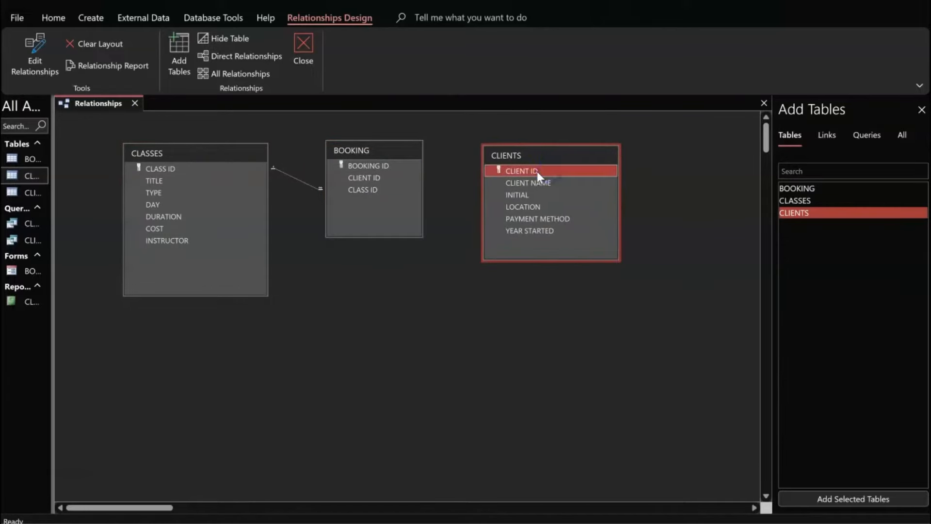
Create a one-to-many relationship from CLIENTS to BOOKING on CLIENT ID with referential integrity enforced.
{"action": "left_click_drag", "start_coordinate": [536, 171], "coordinate": [370, 180]}
{"action": "left_click", "coordinate": [361, 202]}
{"action": "left_click", "coordinate": [552, 134]}
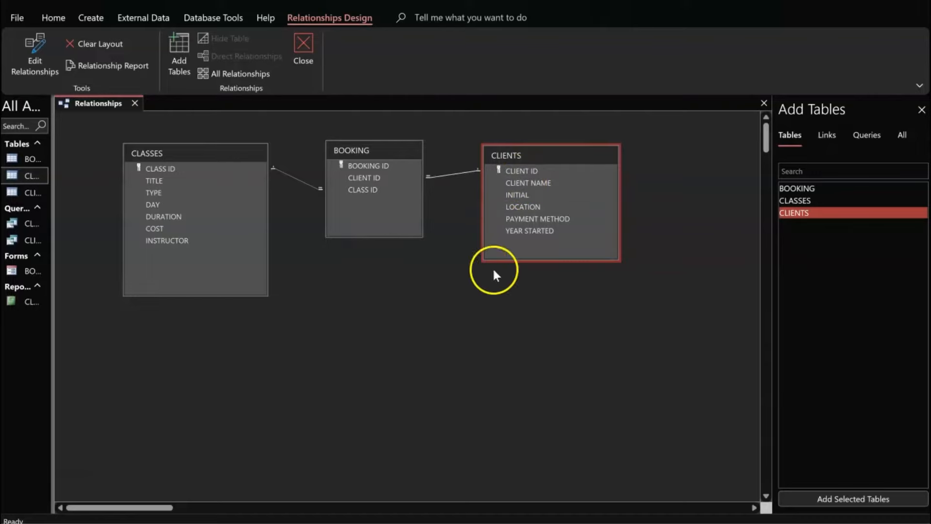
Check Task A2e in the exam PDF against the linked CLASS ID and CLIENT ID fields in the Relationships layout.
{"action": "left_click", "coordinate": [534, 523]}
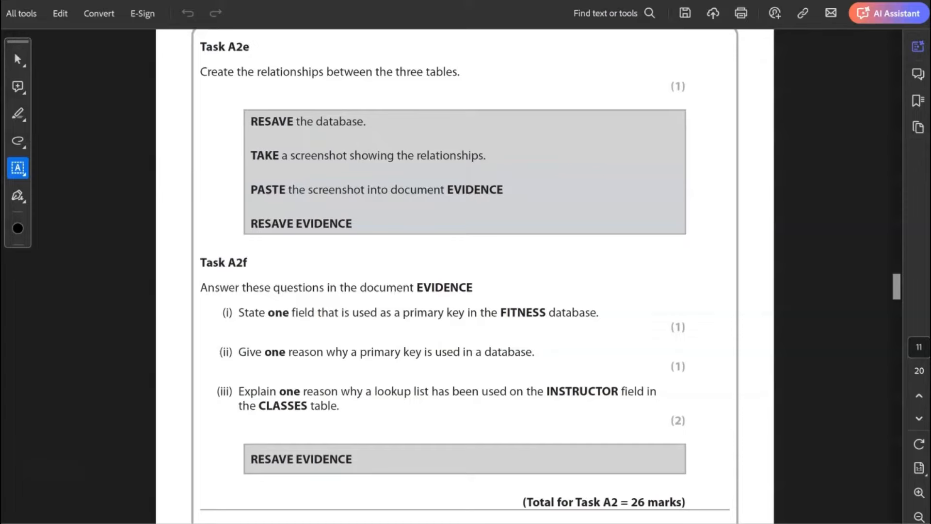
{"action": "left_click", "coordinate": [557, 523]}
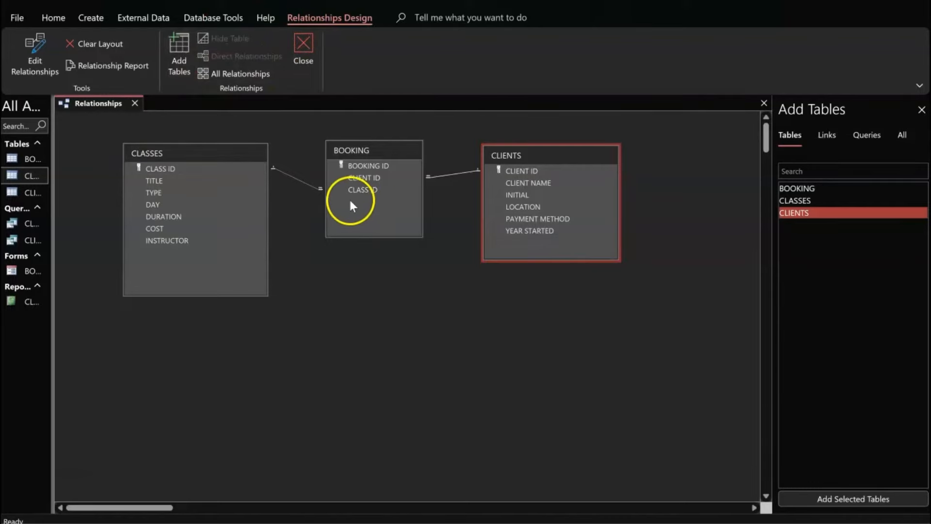
{"action": "left_click", "coordinate": [187, 168]}
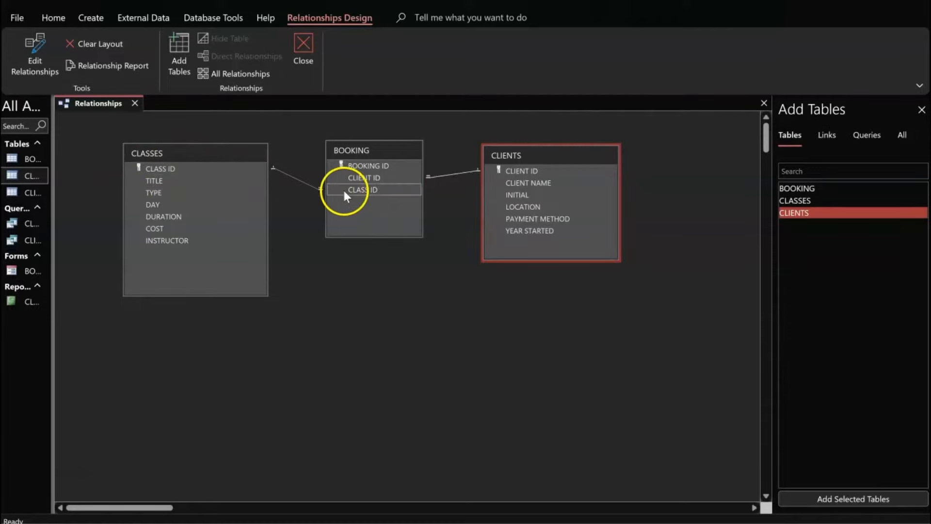
{"action": "left_click", "coordinate": [529, 171]}
{"action": "left_click", "coordinate": [395, 177]}
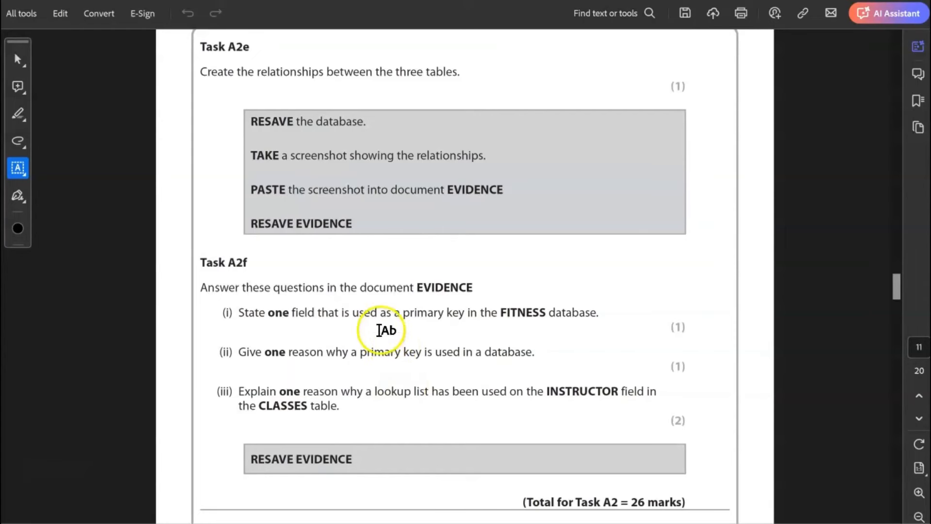
Read Task A2f in the exam PDF and add the text "ClassID" as the answer under question (i).
{"action": "scroll", "coordinate": [385, 327], "scroll_direction": "down", "scroll_amount": 1}
{"action": "scroll", "coordinate": [381, 328], "scroll_direction": "down", "scroll_amount": 1}
{"action": "scroll", "coordinate": [380, 329], "scroll_direction": "down", "scroll_amount": 1}
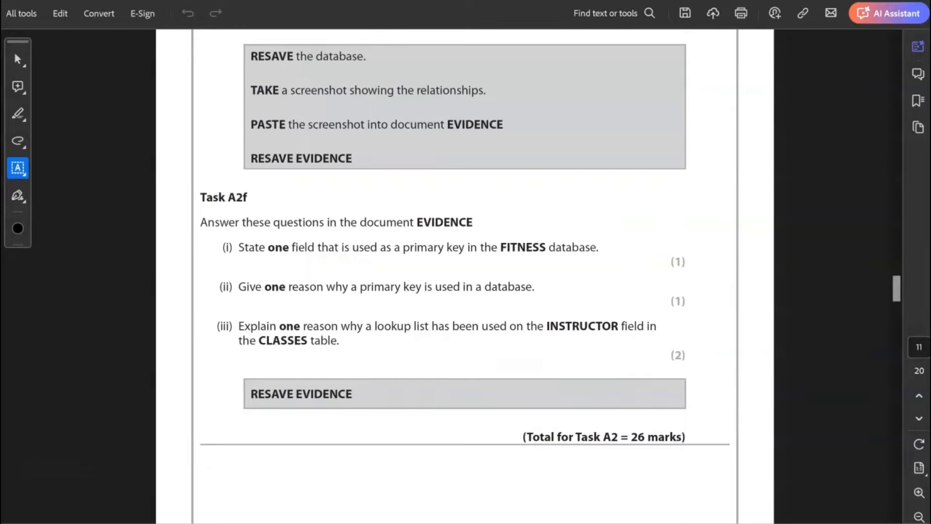
{"action": "left_click", "coordinate": [628, 523]}
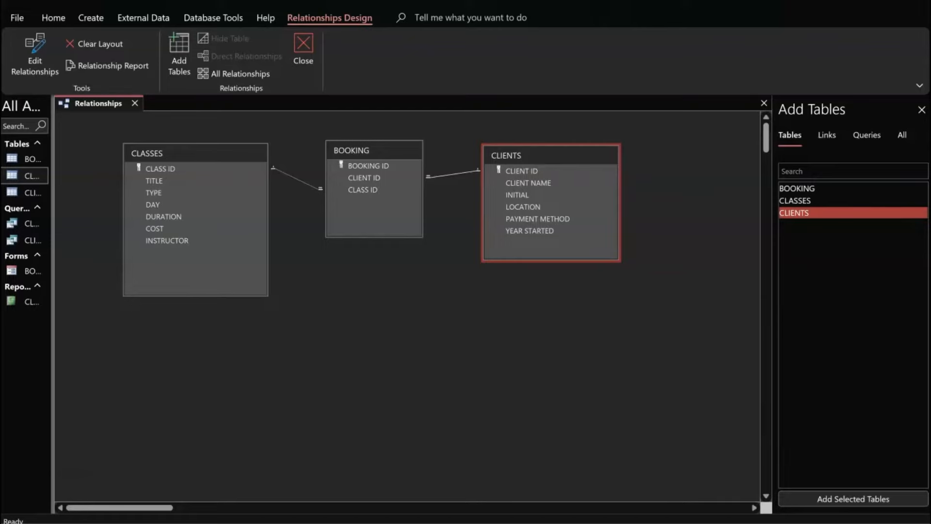
{"action": "left_click", "coordinate": [528, 522]}
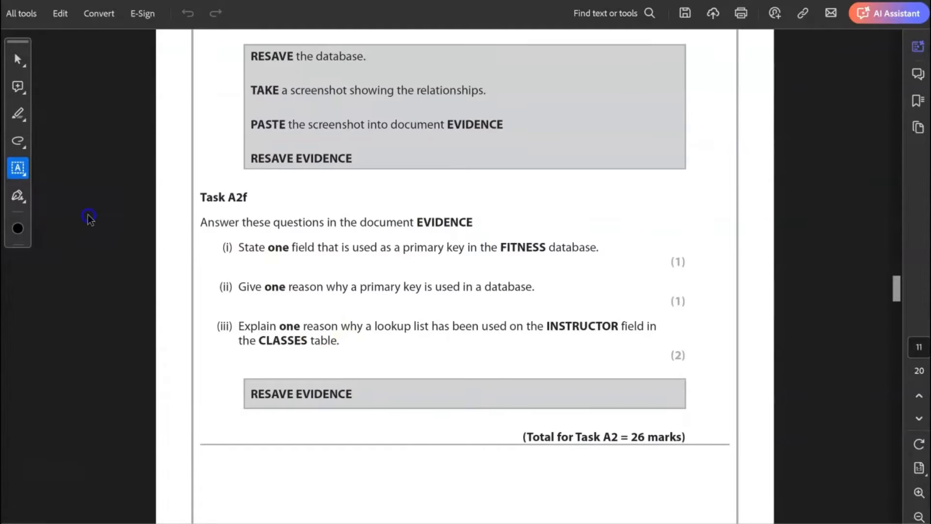
{"action": "left_click", "coordinate": [258, 272]}
{"action": "type", "text": "ClassID"}
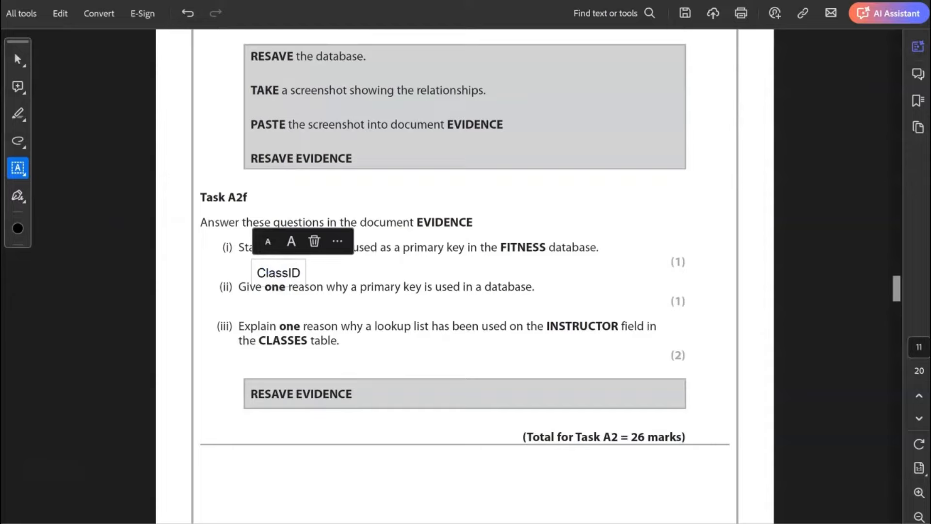
{"action": "left_click", "coordinate": [437, 207]}
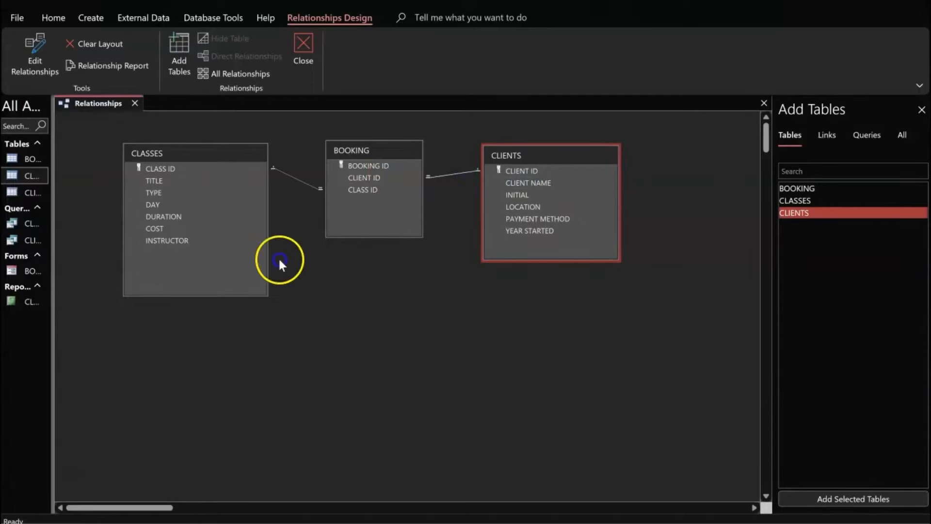
Review the primary key fields of the CLASSES and CLIENTS tables in the Relationships layout.
{"action": "key", "text": "alt+Tab"}
{"action": "left_click", "coordinate": [474, 320]}
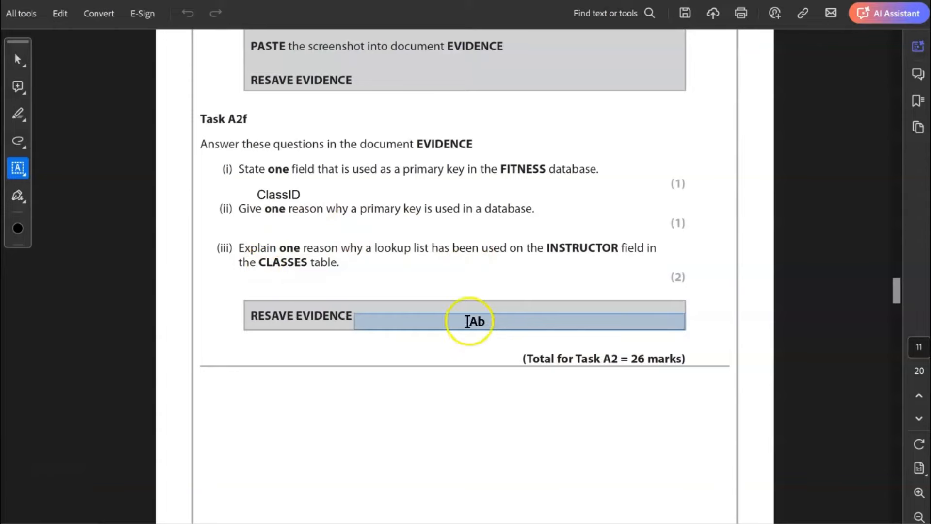
{"action": "key", "text": "alt+Tab"}
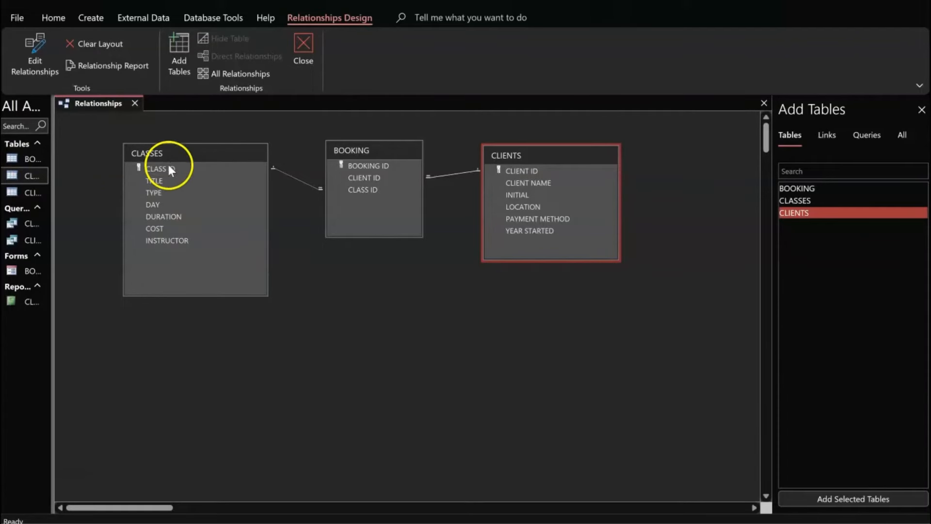
{"action": "left_click", "coordinate": [170, 168]}
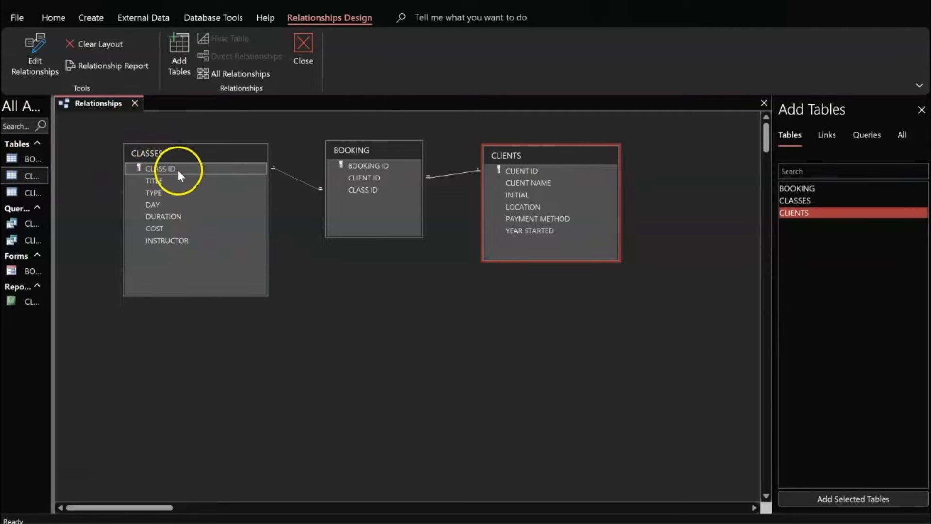
{"action": "left_click", "coordinate": [514, 171]}
{"action": "left_click", "coordinate": [536, 181]}
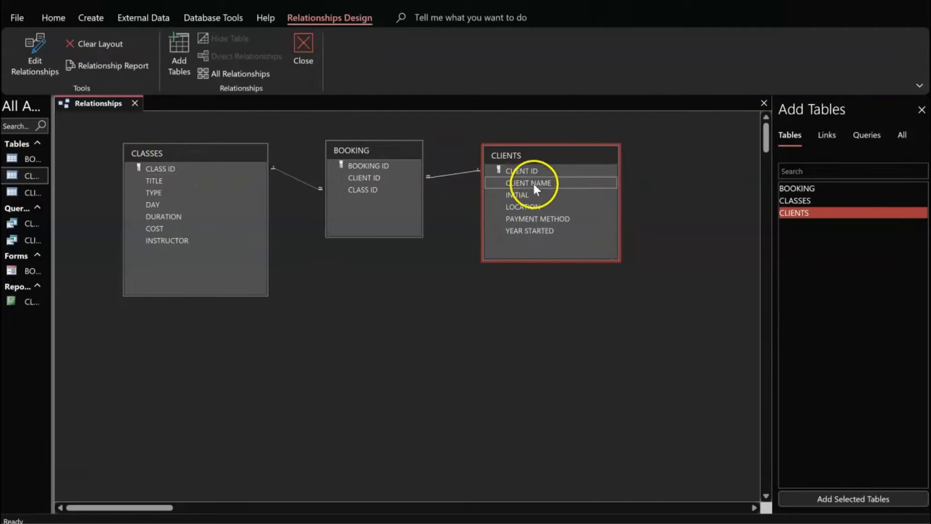
{"action": "left_click", "coordinate": [522, 169]}
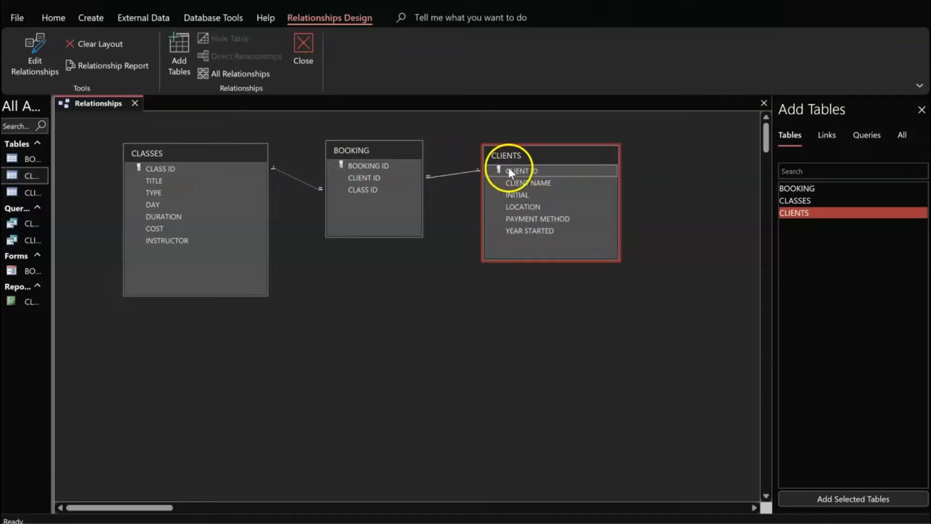
{"action": "left_click", "coordinate": [562, 182]}
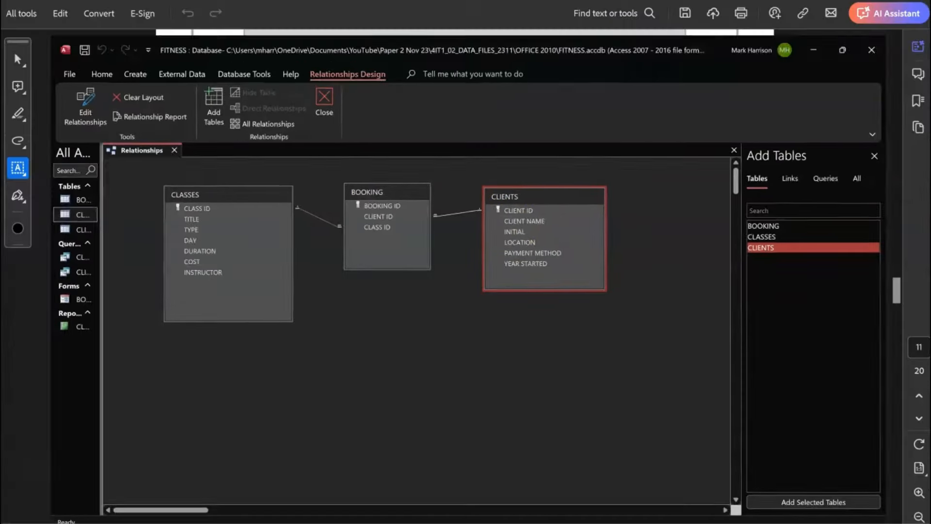
Answer question (ii) of Task A2f in the exam PDF with the text "It provides a unique identifier".
{"action": "key", "text": "alt+Tab"}
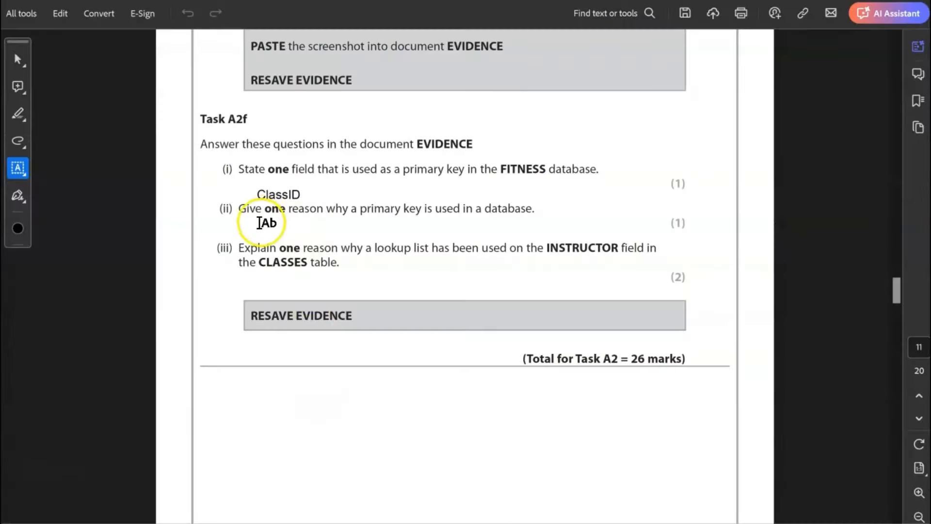
{"action": "left_click", "coordinate": [261, 225]}
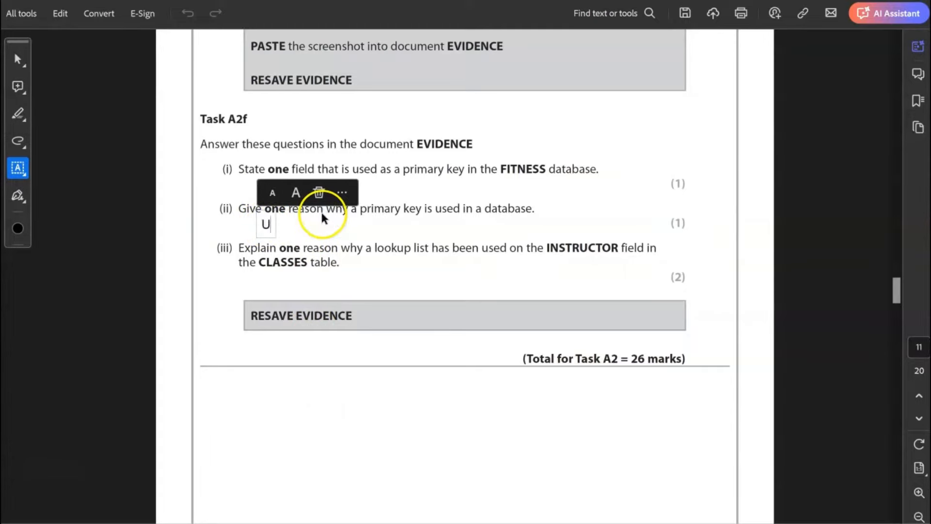
{"action": "type", "text": "It"}
{"action": "left_click", "coordinate": [323, 218]}
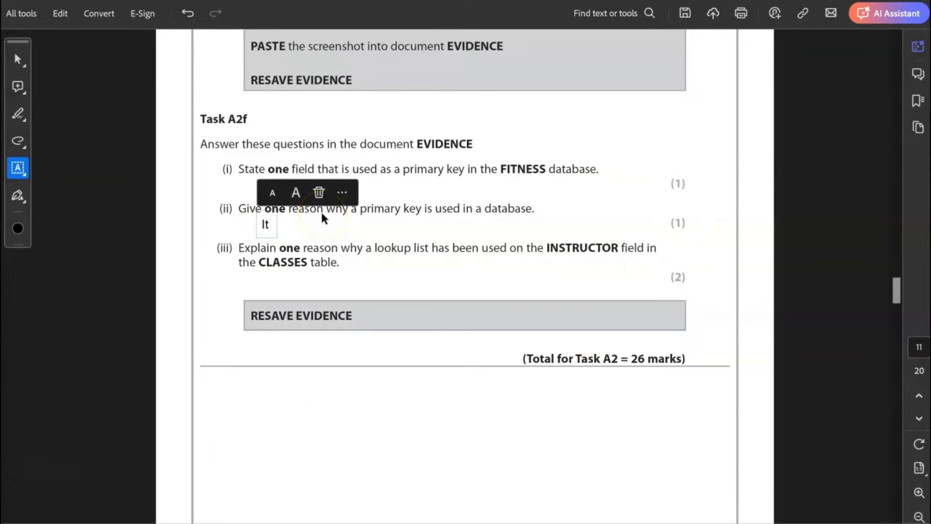
{"action": "type", "text": "provides a"}
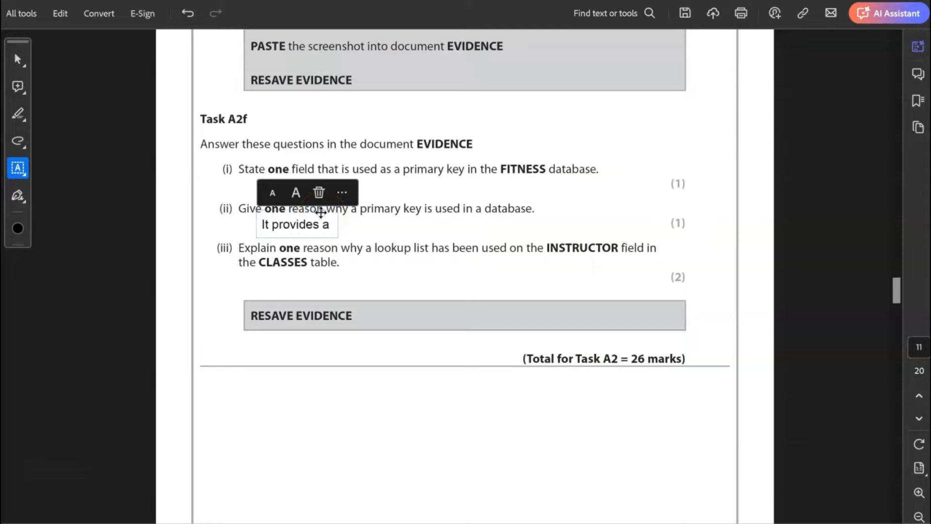
{"action": "type", "text": " unique idne"}
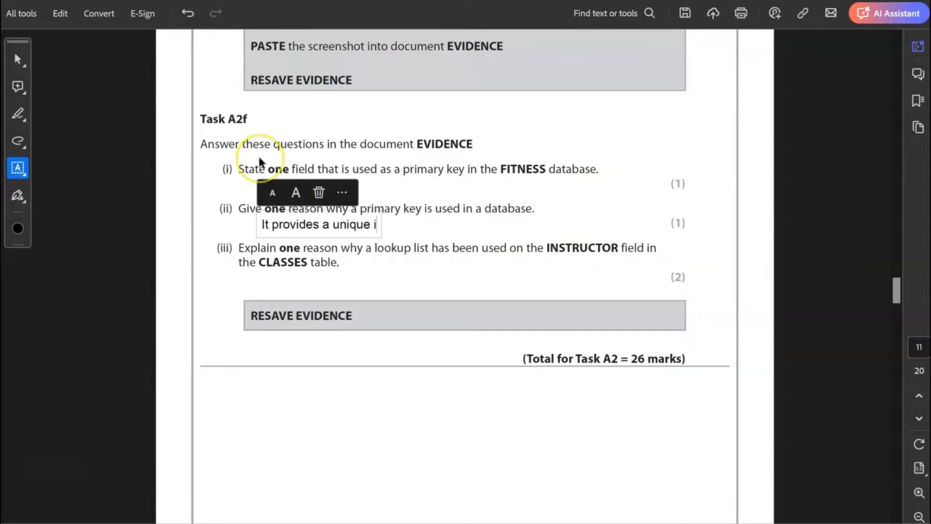
{"action": "key", "text": "BackSpace"}
{"action": "key", "text": "BackSpace"}
{"action": "type", "text": "en"}
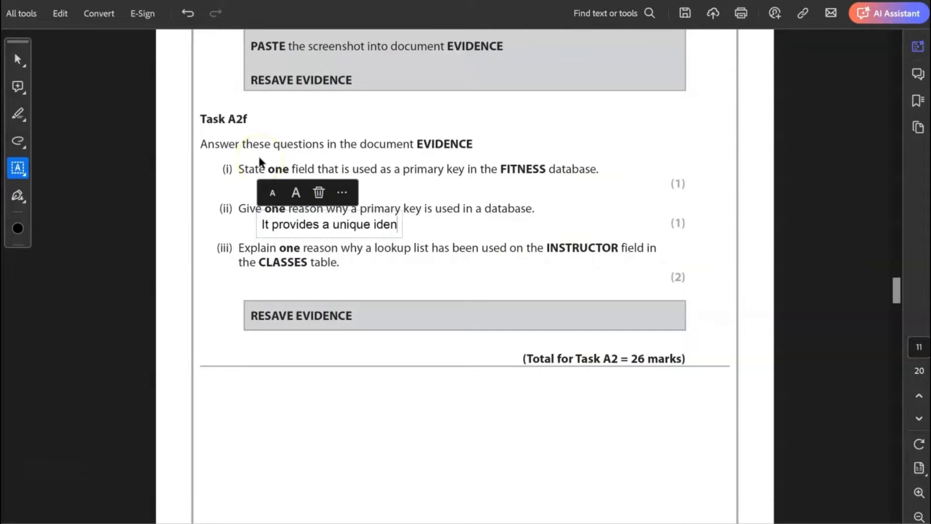
{"action": "type", "text": "tifier"}
{"action": "left_click", "coordinate": [290, 316]}
{"action": "left_click", "coordinate": [406, 294]}
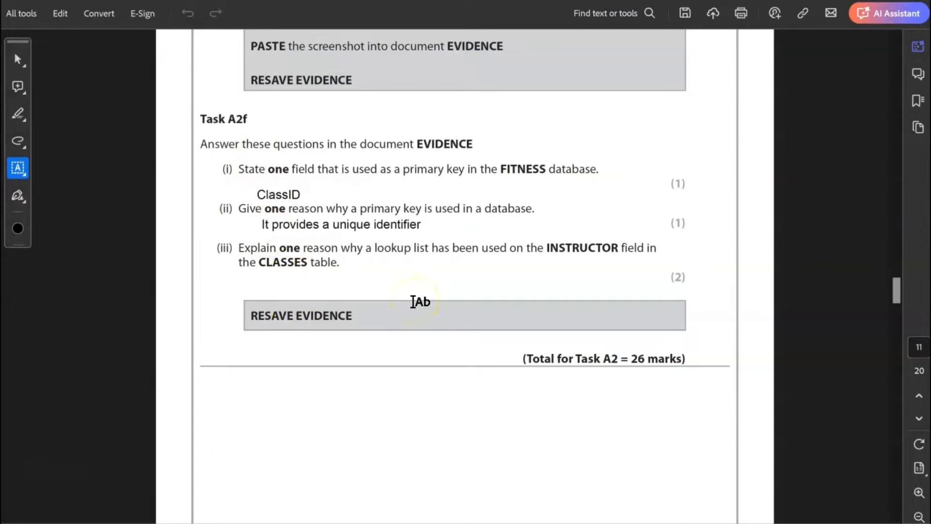
Return to the FITNESS database in Access and close the Relationships layout, saving its changes.
{"action": "left_click", "coordinate": [505, 401]}
{"action": "key", "text": "alt+Tab"}
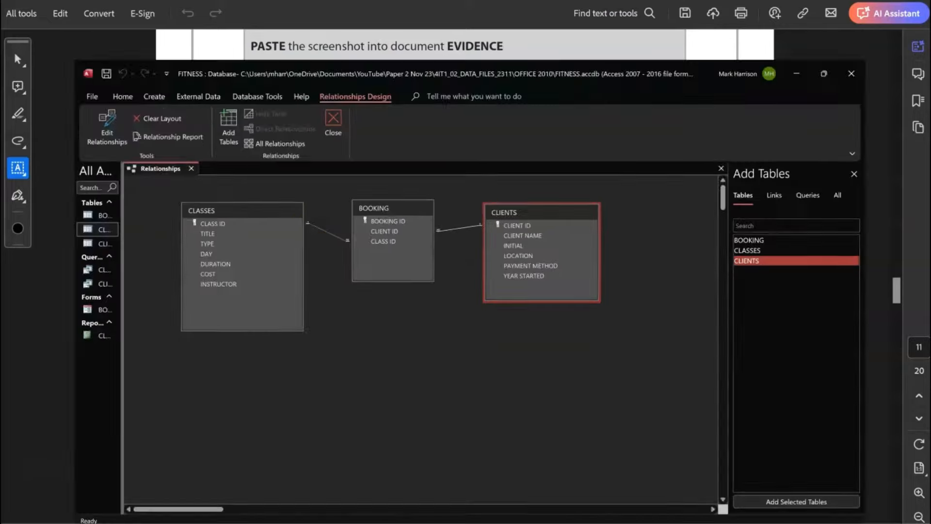
{"action": "left_click", "coordinate": [274, 145]}
{"action": "left_click", "coordinate": [134, 101]}
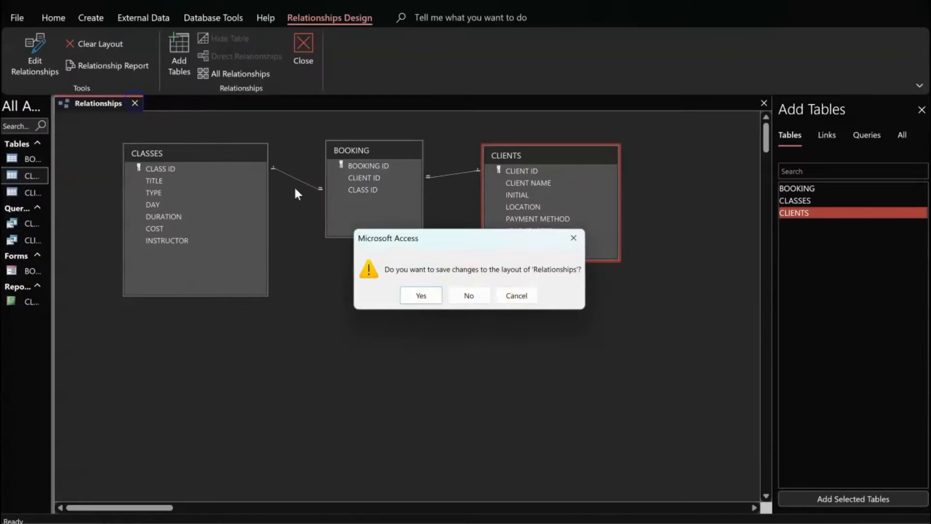
{"action": "left_click", "coordinate": [423, 294]}
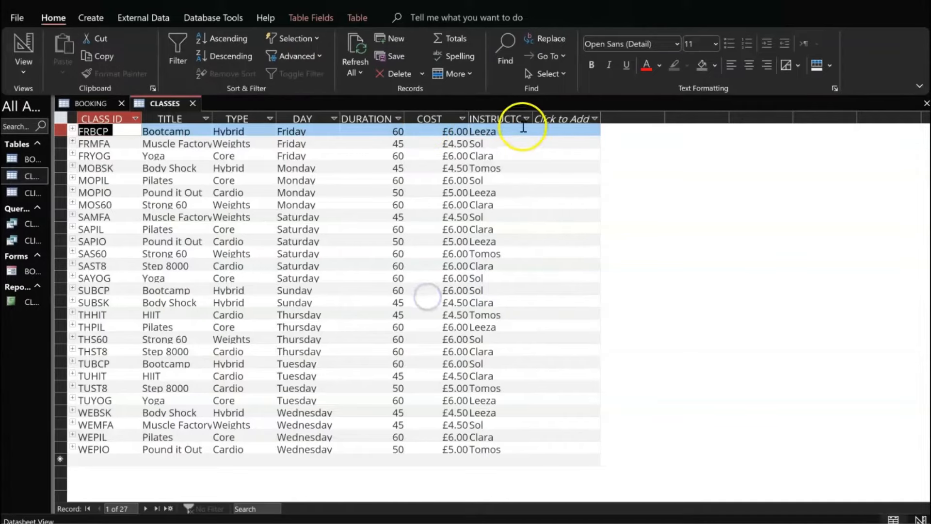
Examine the lookup list of the INSTRUCTOR field in the first CLASSES record without changing the value.
{"action": "left_click", "coordinate": [509, 130]}
{"action": "left_click", "coordinate": [526, 130]}
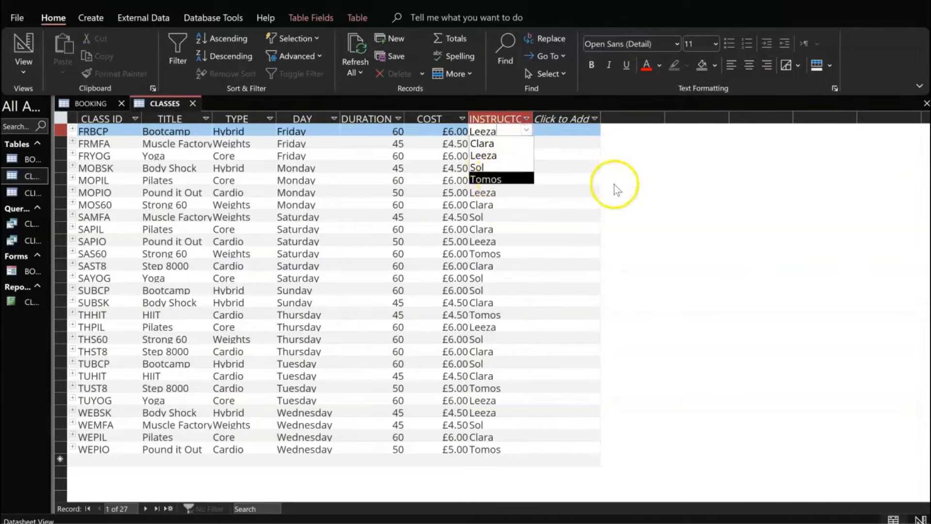
{"action": "key", "text": "Escape"}
Answer question (iii) in the exam PDF with "It has been used for data validation, to ensure it is entered correctly.".
{"action": "key", "text": "alt+Tab"}
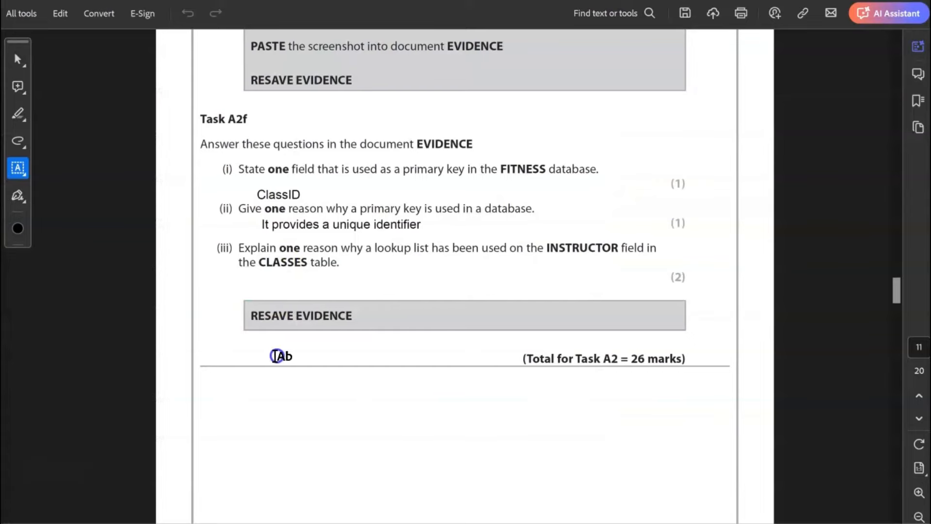
{"action": "left_click", "coordinate": [229, 285]}
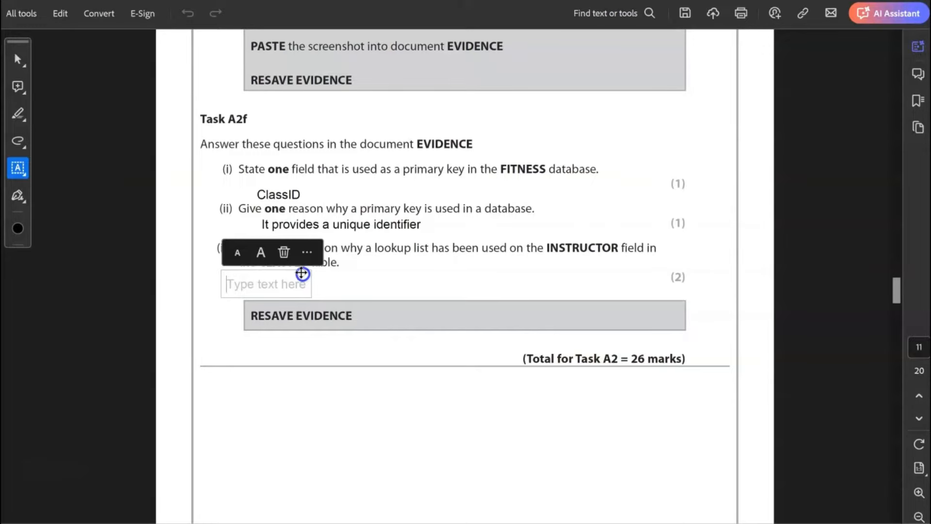
{"action": "type", "text": "It has been used for data validation, to ensure it is entered correctly."}
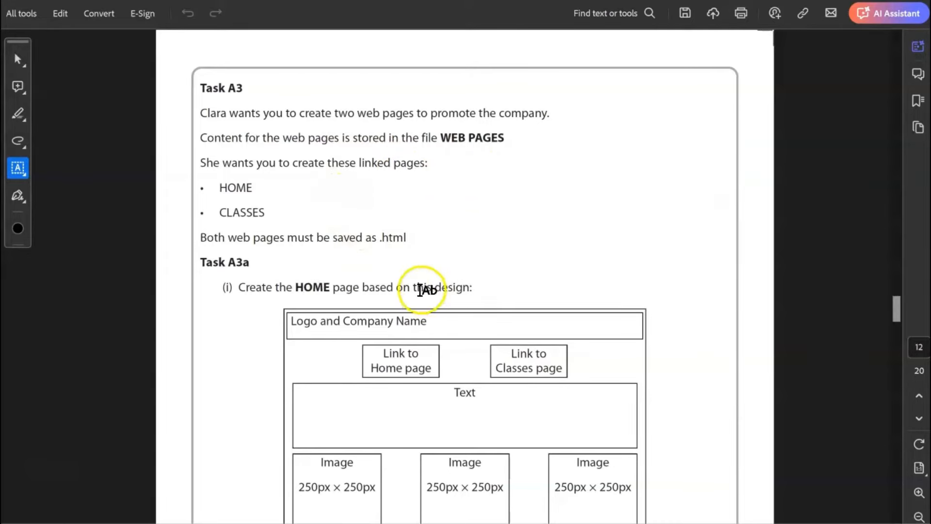
Read Task A3 and the HOME page design in Task A3a of the exam PDF.
{"action": "scroll", "coordinate": [443, 314], "scroll_direction": "down", "scroll_amount": 3}
{"action": "scroll", "coordinate": [442, 335], "scroll_direction": "down", "scroll_amount": 1}
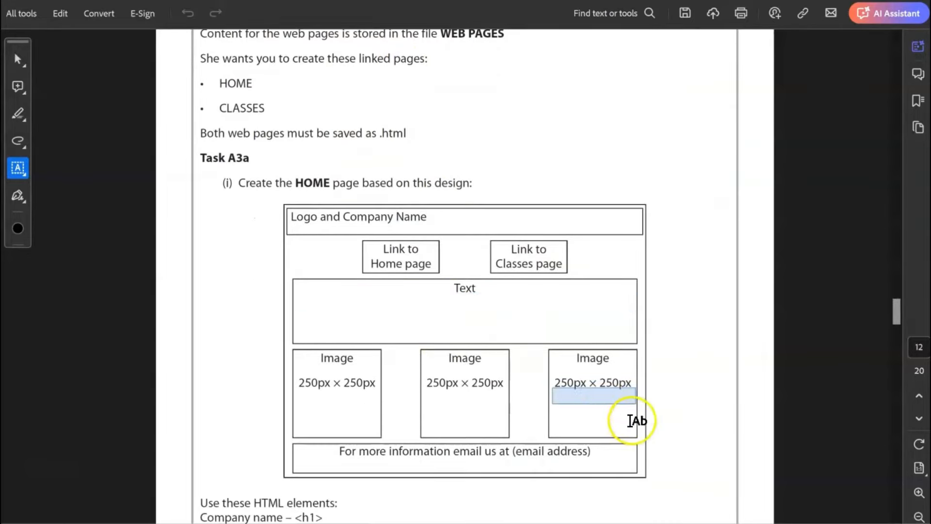
{"action": "scroll", "coordinate": [661, 347], "scroll_direction": "down", "scroll_amount": 1}
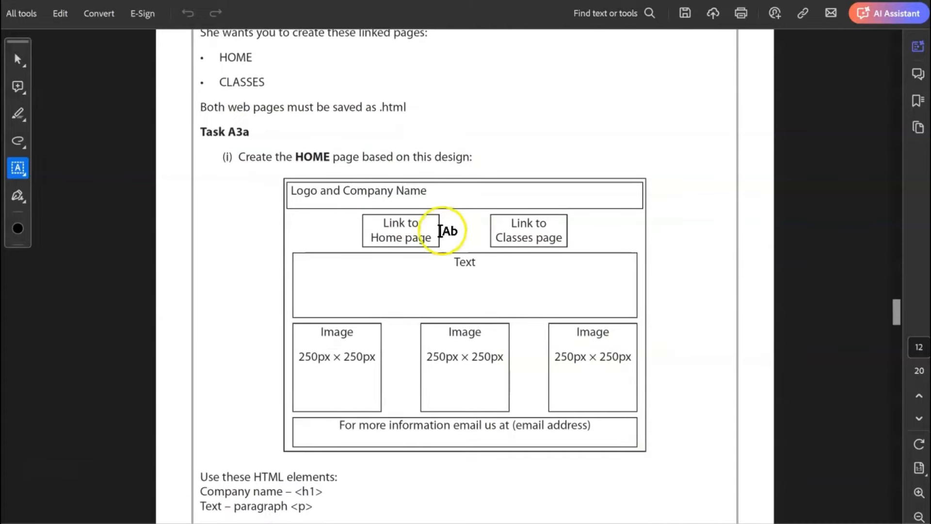
{"action": "scroll", "coordinate": [320, 164], "scroll_direction": "down", "scroll_amount": 1}
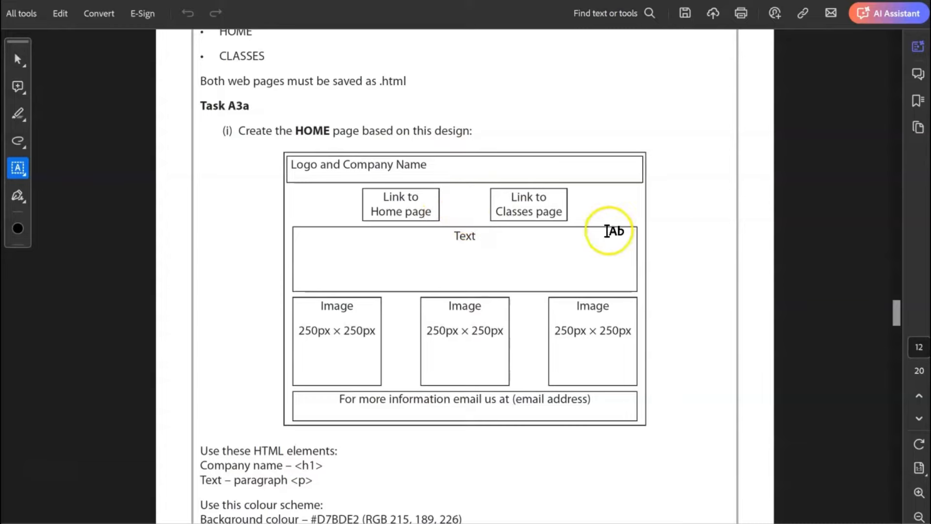
{"action": "scroll", "coordinate": [683, 245], "scroll_direction": "down", "scroll_amount": 1}
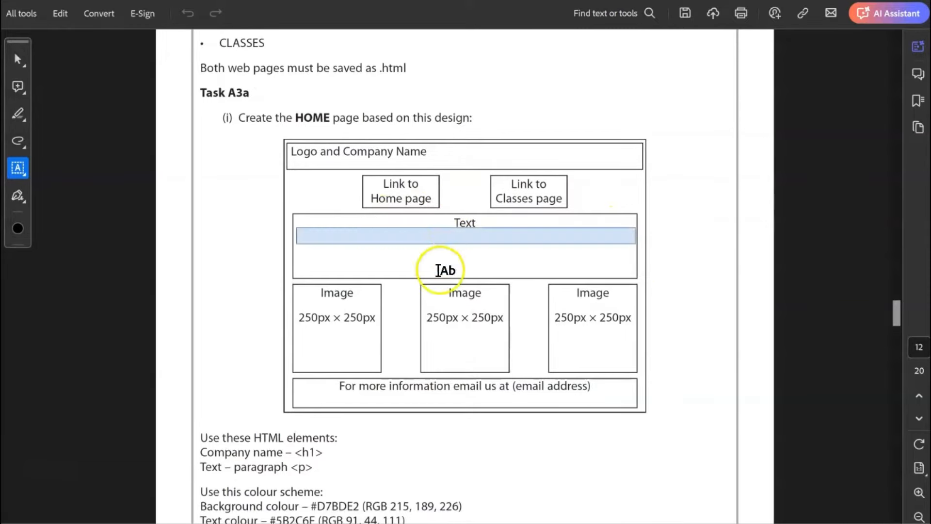
Review the HOME page design in the PDF brief and the supplied text and classes table in the Word document.
{"action": "scroll", "coordinate": [701, 333], "scroll_direction": "down", "scroll_amount": 5}
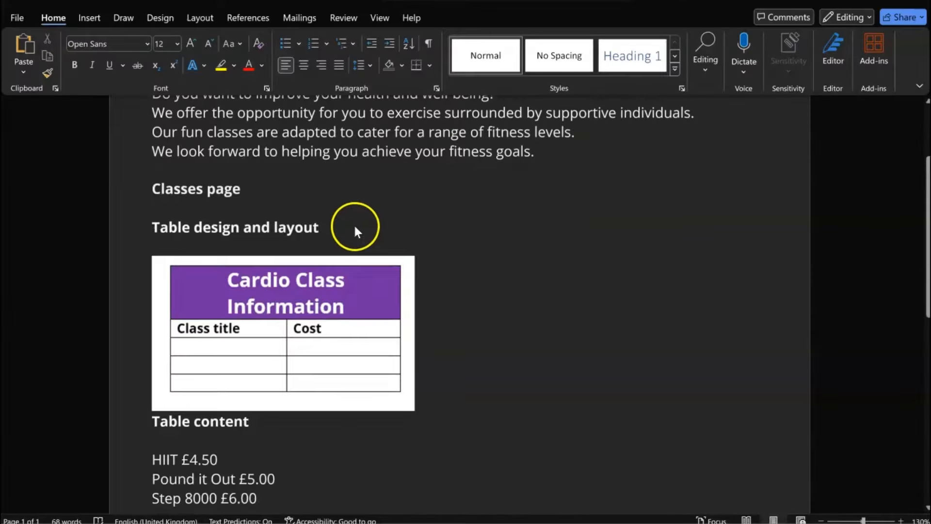
{"action": "scroll", "coordinate": [356, 229], "scroll_direction": "down", "scroll_amount": 10}
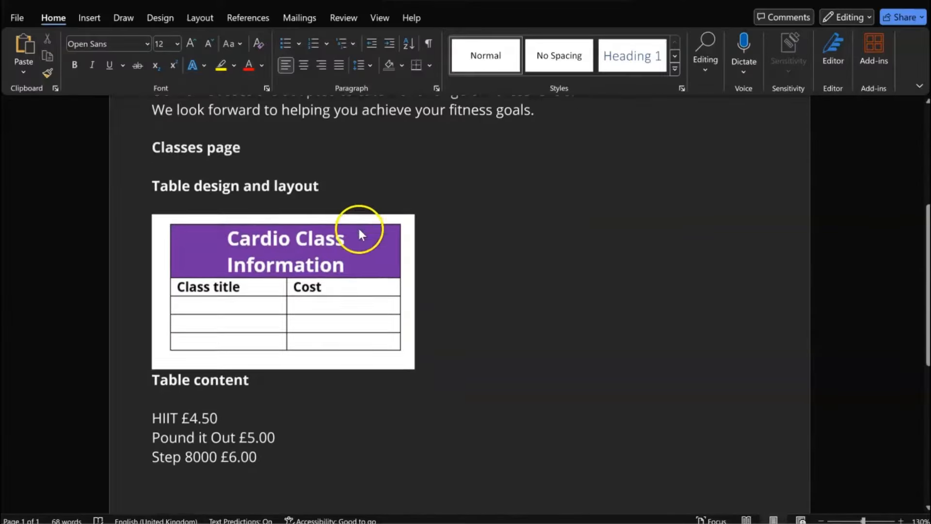
{"action": "scroll", "coordinate": [363, 224], "scroll_direction": "up", "scroll_amount": 10}
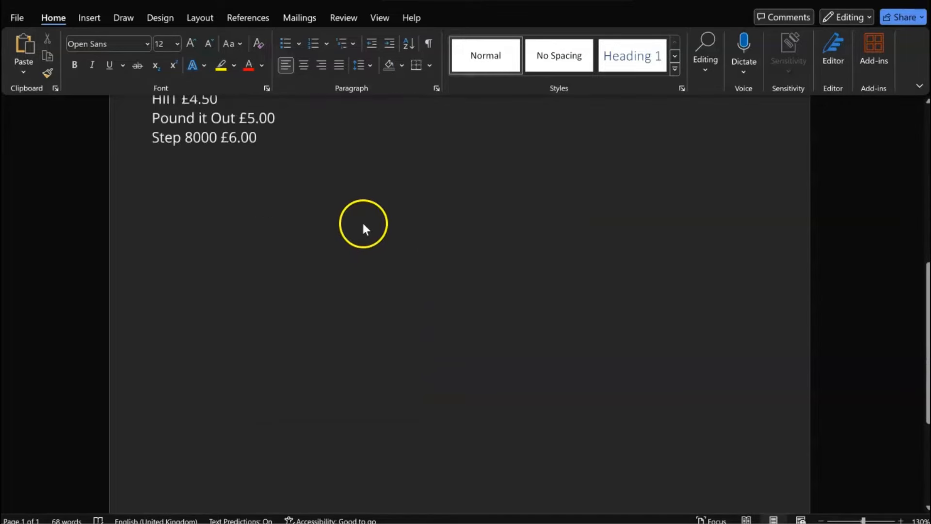
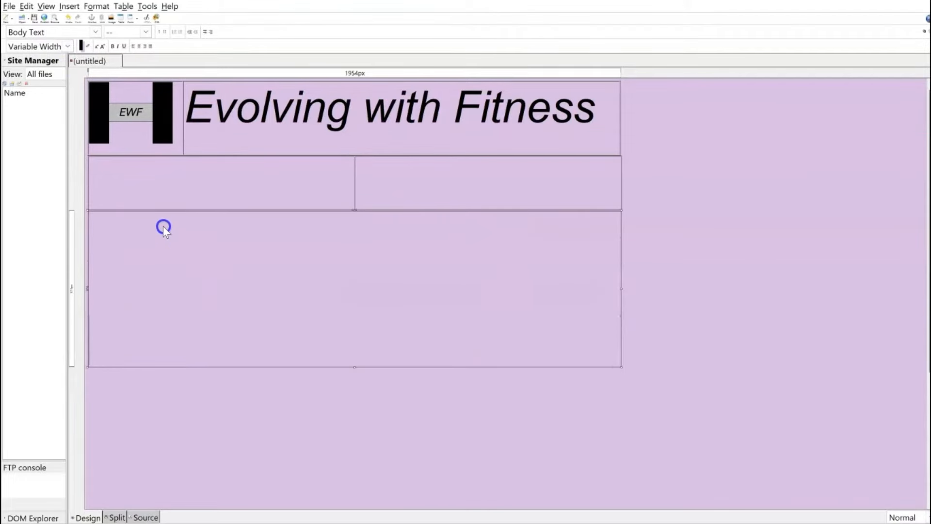
Check the HOME page design in the PDF brief and insert a table of one row and six columns below the large text cell.
{"action": "left_click", "coordinate": [670, 371]}
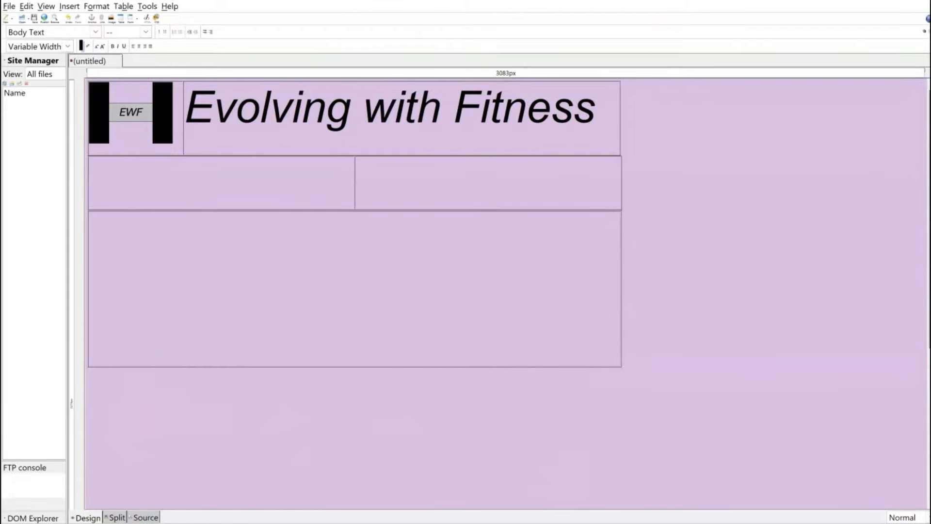
{"action": "key", "text": "alt+Tab"}
{"action": "key", "text": "alt+Tab"}
{"action": "key", "text": "alt+Tab"}
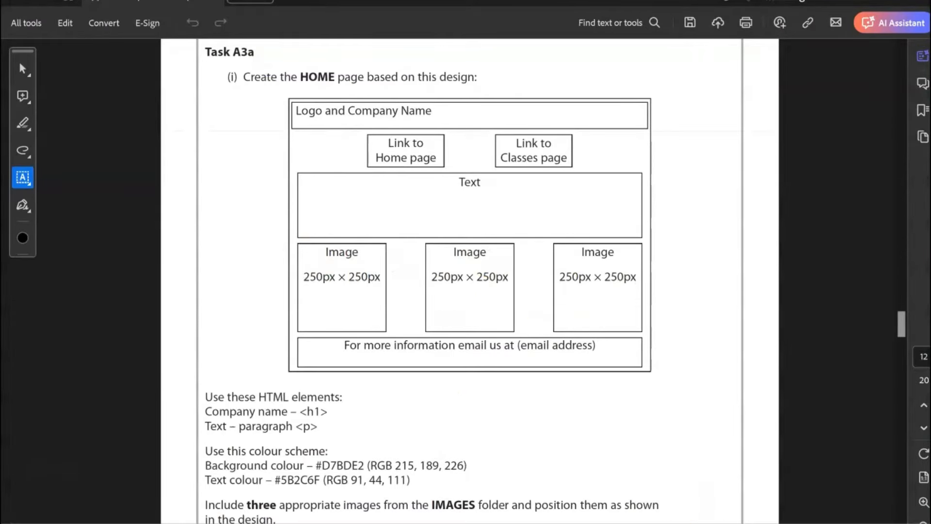
{"action": "key", "text": "alt+Tab"}
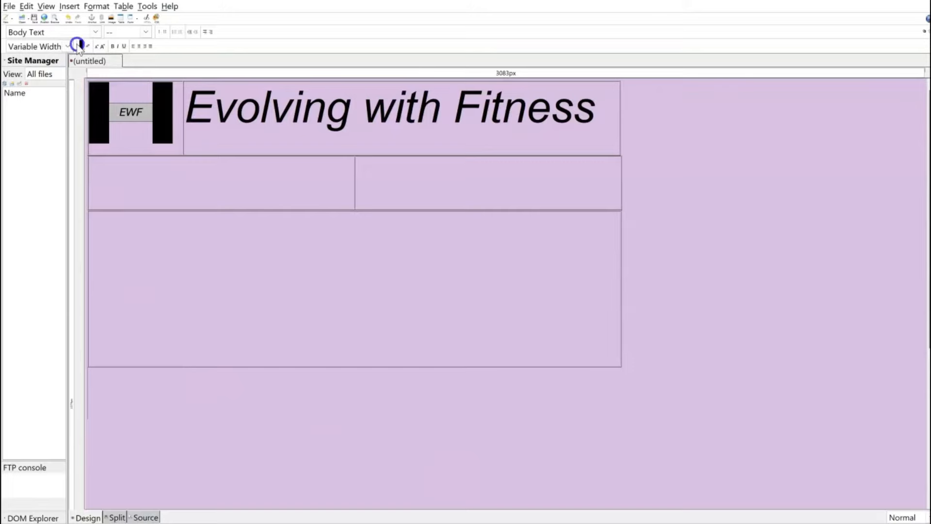
{"action": "left_click", "coordinate": [68, 6]}
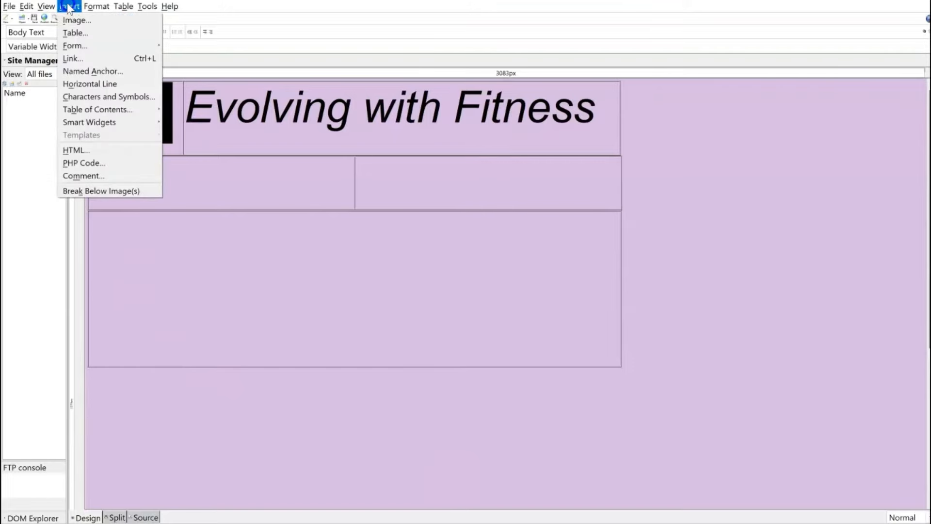
{"action": "left_click", "coordinate": [78, 33]}
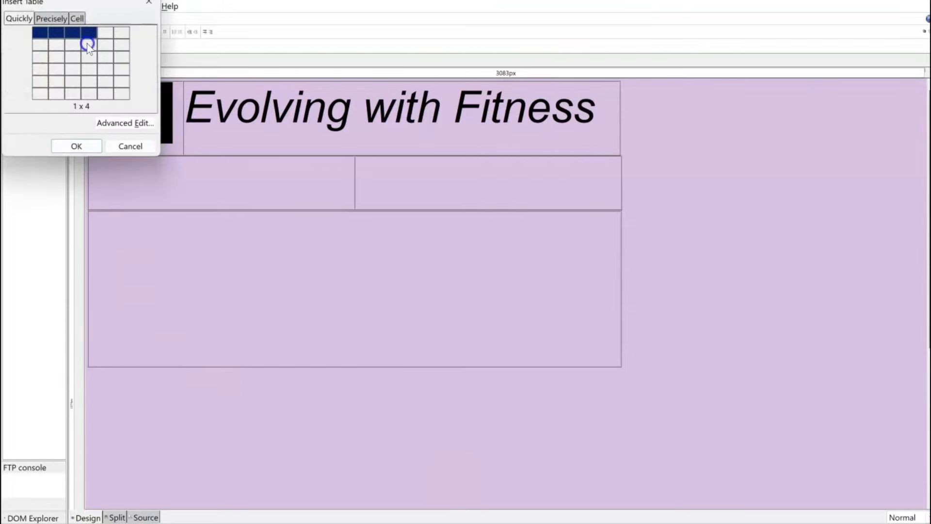
{"action": "left_click", "coordinate": [121, 39]}
Widen the six-column table to match the tables above and remove the blank line between it and the text cell.
{"action": "left_click_drag", "start_coordinate": [120, 445], "coordinate": [622, 433]}
{"action": "left_click", "coordinate": [229, 397]}
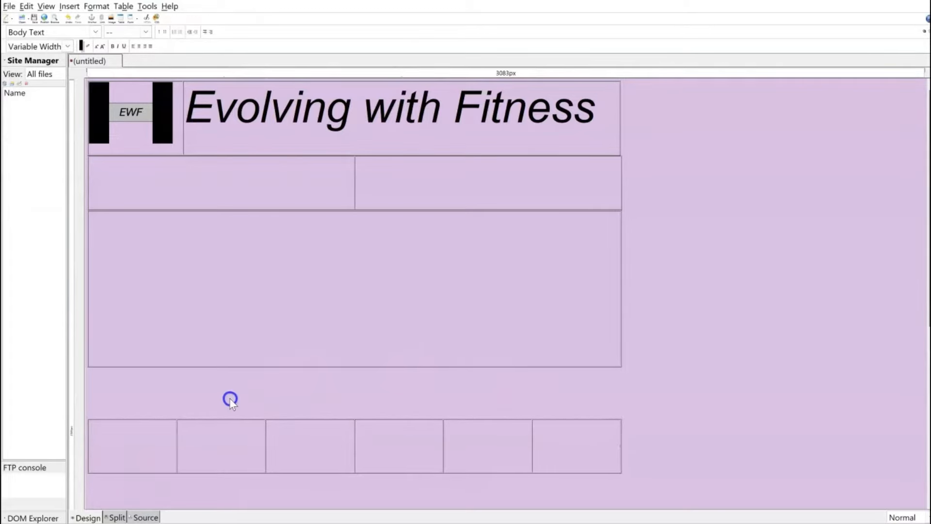
{"action": "key", "text": "BackSpace"}
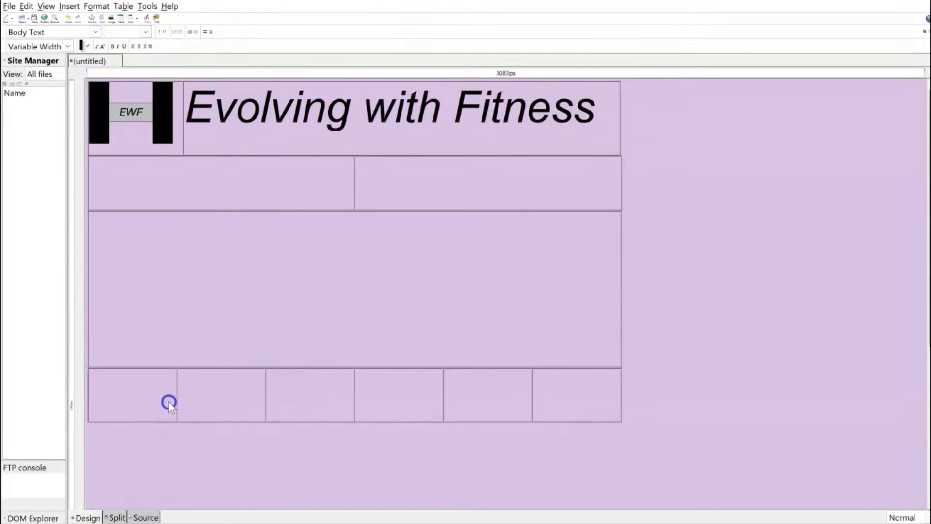
Insert a single-cell table below the six-column table for the contact line and widen it to match the other tables.
{"action": "left_click", "coordinate": [513, 504]}
{"action": "key", "text": "alt+Tab"}
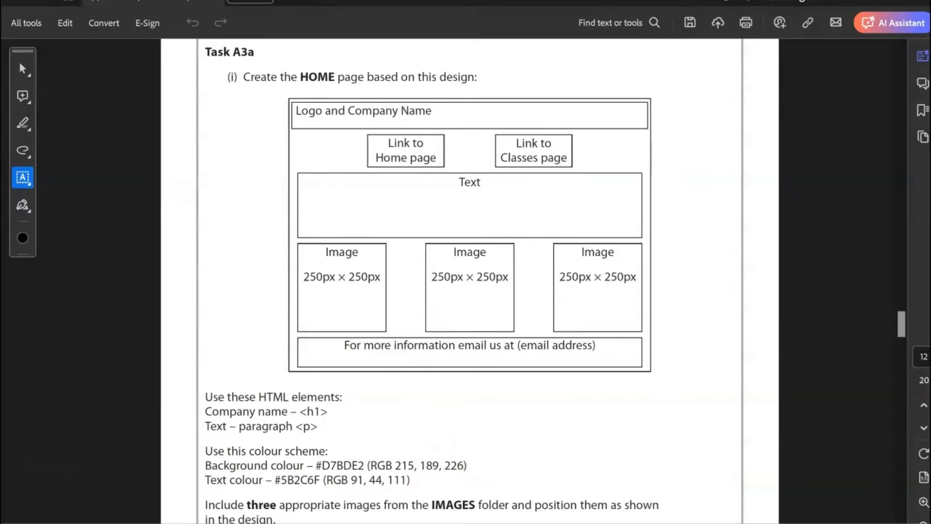
{"action": "key", "text": "alt+Tab"}
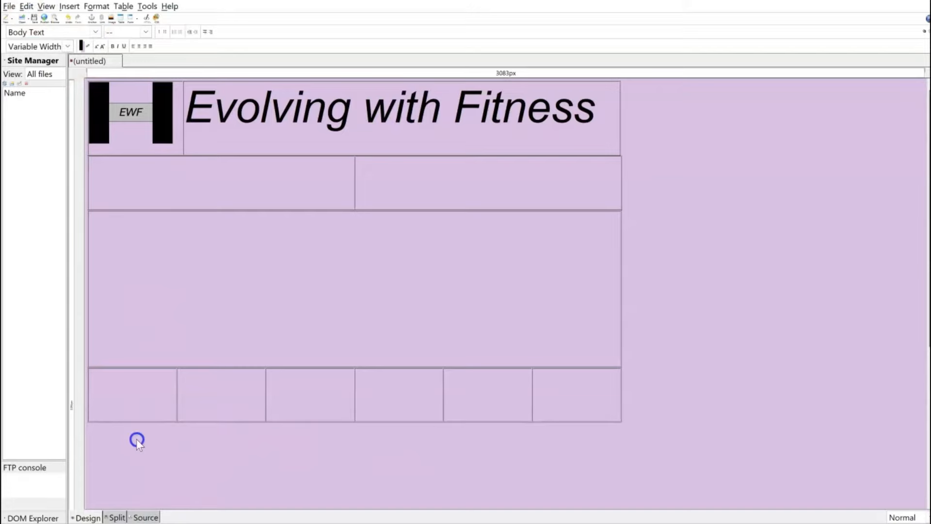
{"action": "left_click", "coordinate": [69, 6]}
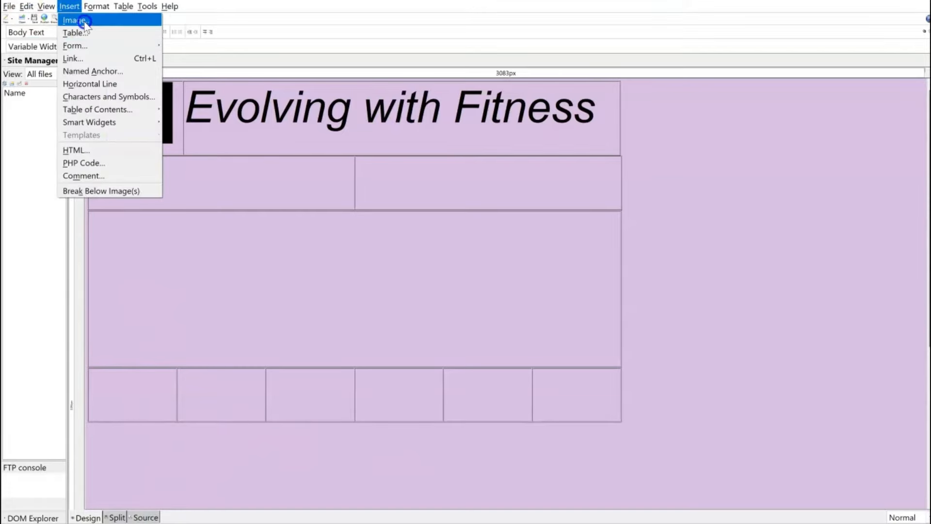
{"action": "left_click", "coordinate": [85, 33]}
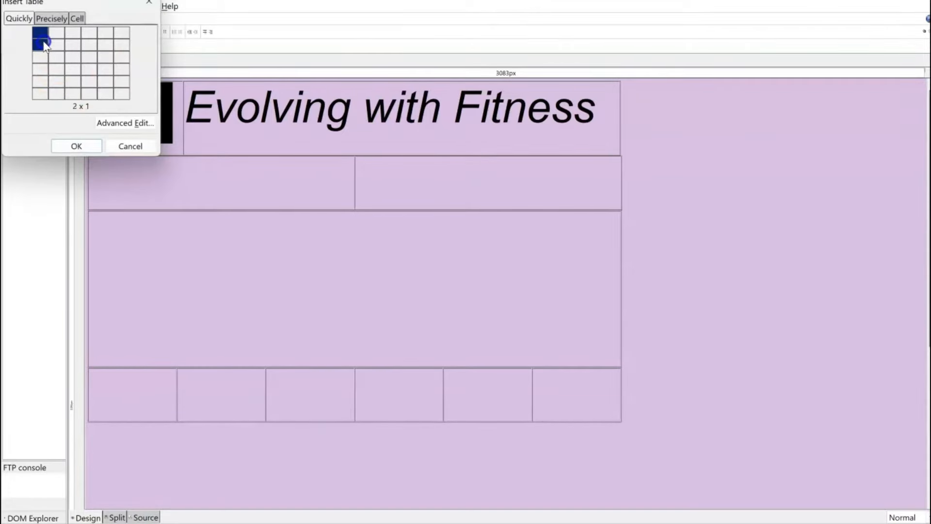
{"action": "left_click", "coordinate": [43, 44]}
{"action": "left_click_drag", "start_coordinate": [115, 501], "coordinate": [625, 481]}
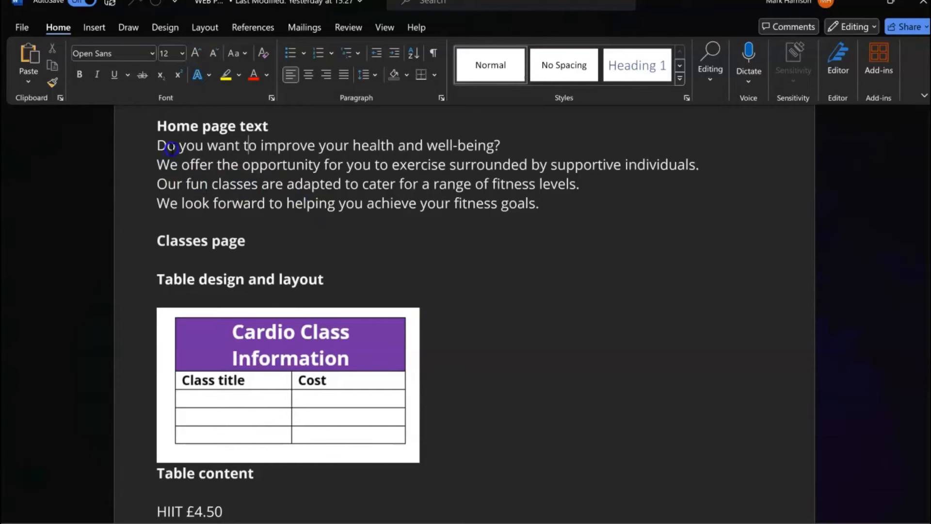
Copy the four lines of home page text from the Word document and paste them into the large text cell of the web page.
{"action": "left_click_drag", "start_coordinate": [158, 131], "coordinate": [545, 208]}
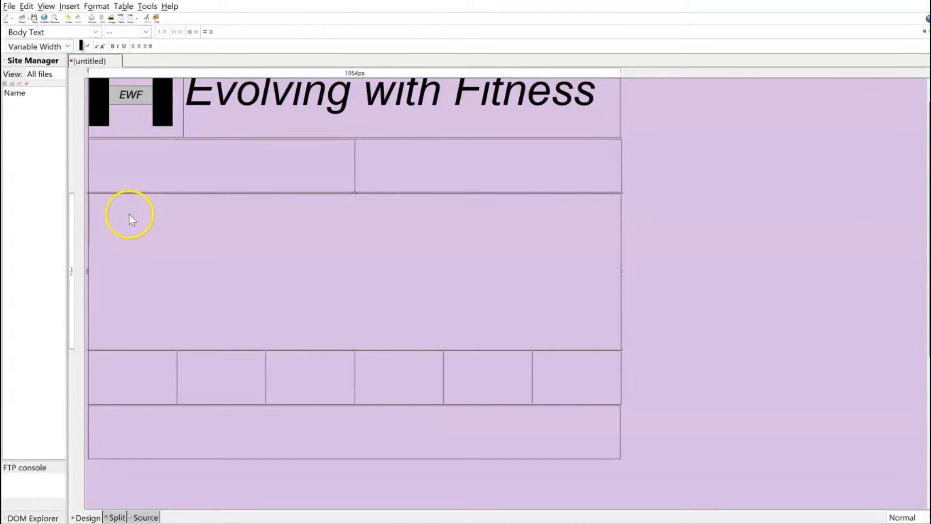
{"action": "key", "text": "ctrl+v"}
{"action": "left_click_drag", "start_coordinate": [368, 420], "coordinate": [306, 376]}
{"action": "left_click_drag", "start_coordinate": [381, 436], "coordinate": [322, 406]}
Reduce the size of all text on the page by several steps.
{"action": "key", "text": "ctrl+a"}
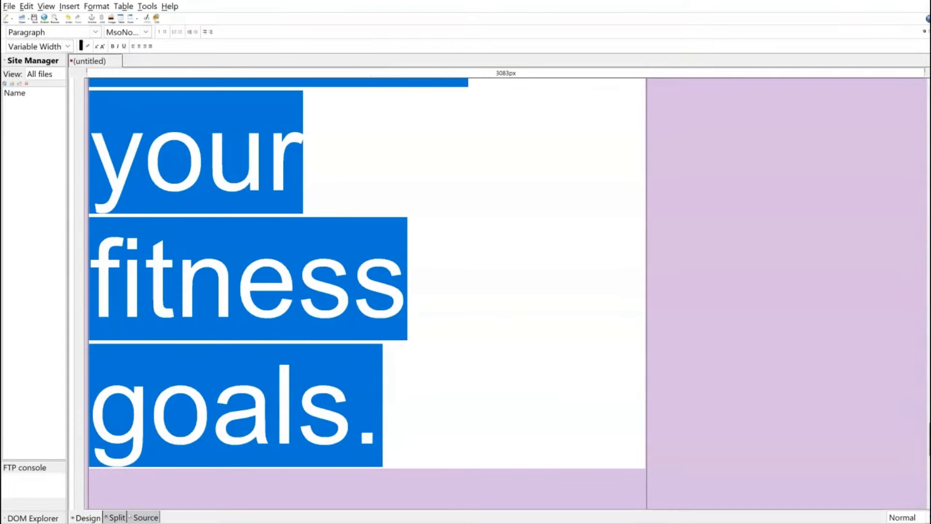
{"action": "left_click", "coordinate": [102, 8]}
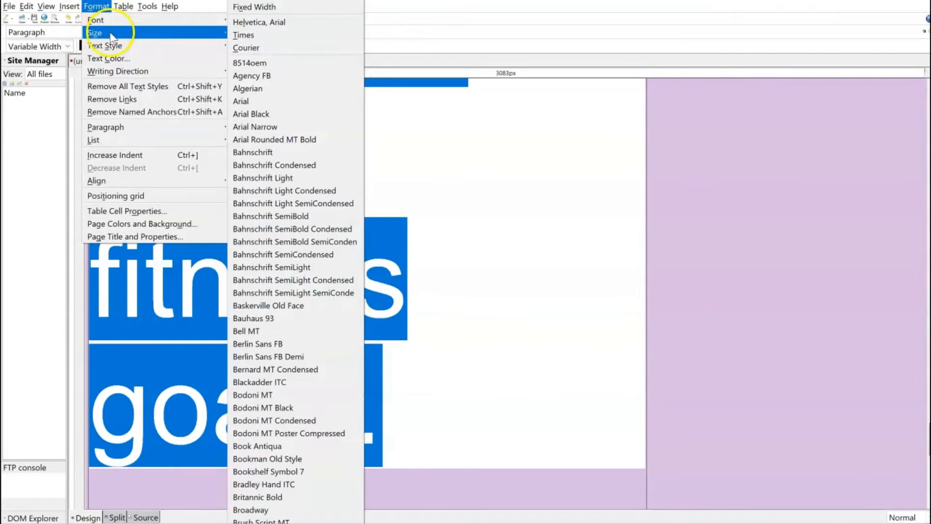
{"action": "mouse_move", "coordinate": [111, 33]}
{"action": "left_click", "coordinate": [257, 34]}
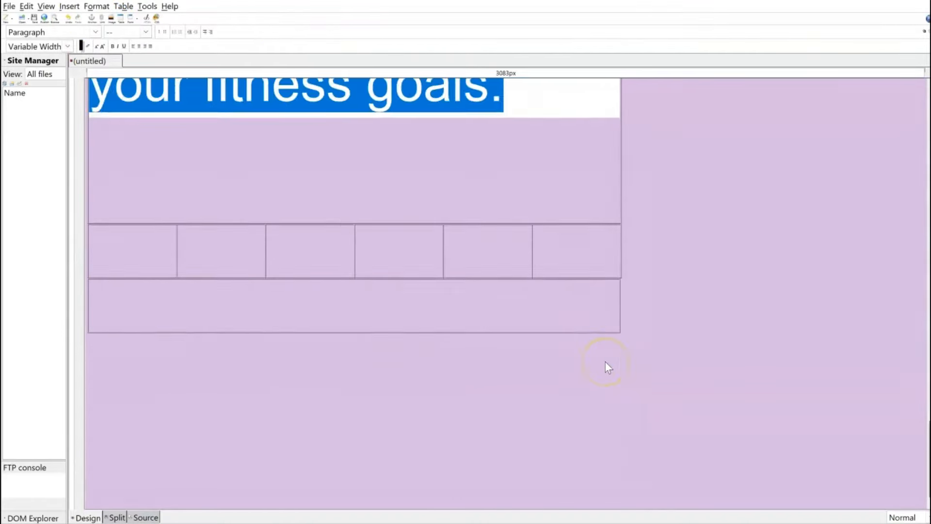
{"action": "key", "text": "ctrl+minus"}
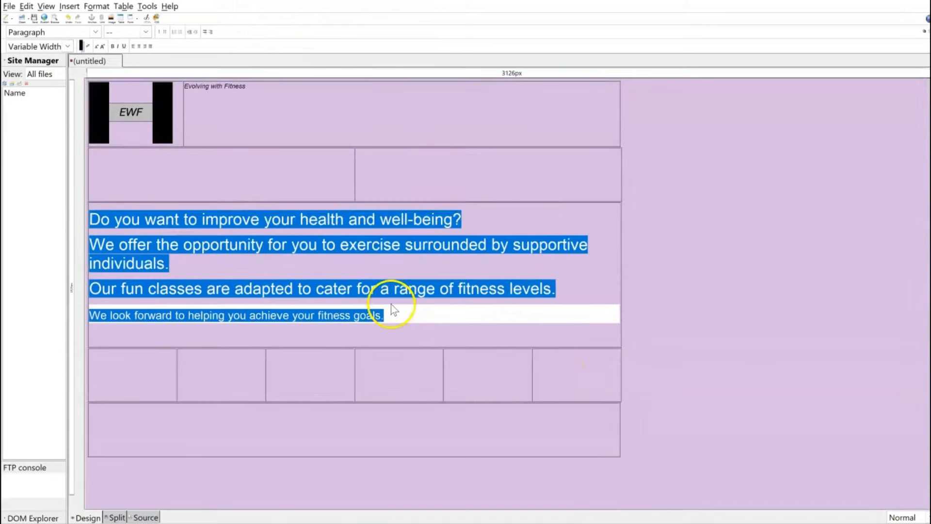
Remove the formatted home page text from its cell and paste it back without formatting.
{"action": "left_click_drag", "start_coordinate": [389, 316], "coordinate": [91, 217]}
{"action": "key", "text": "ctrl+c"}
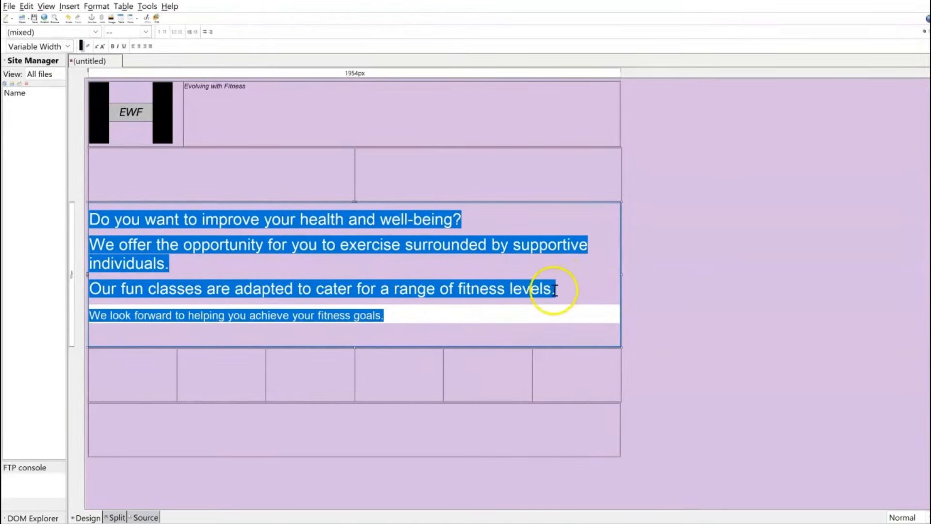
{"action": "key", "text": "Delete"}
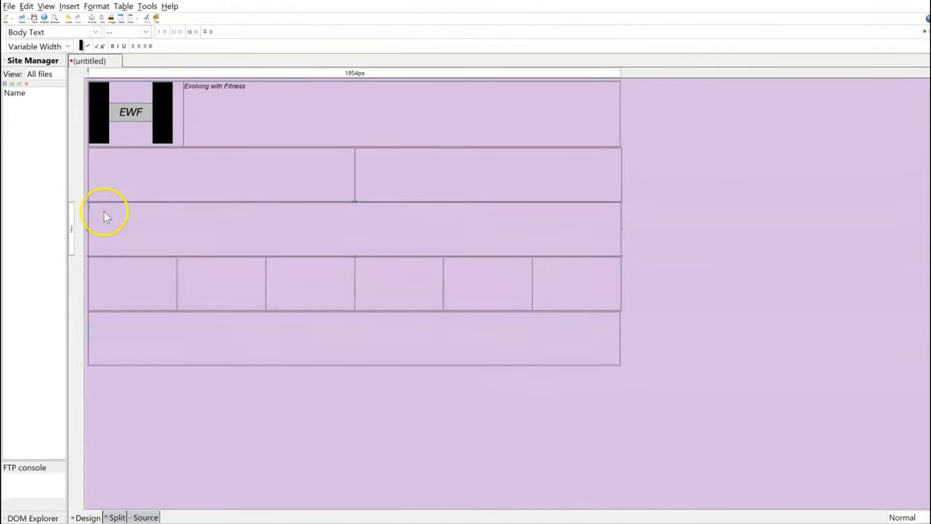
{"action": "key", "text": "ctrl+v"}
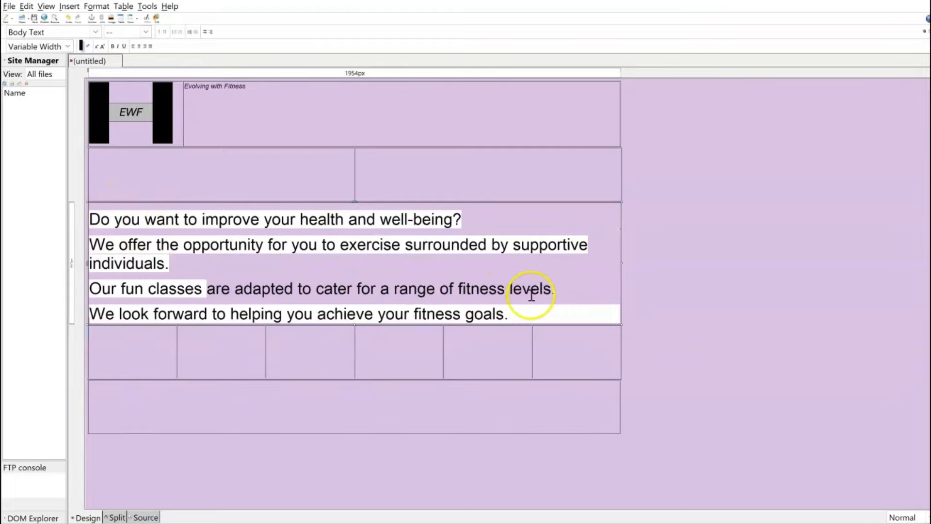
{"action": "right_click", "coordinate": [191, 241]}
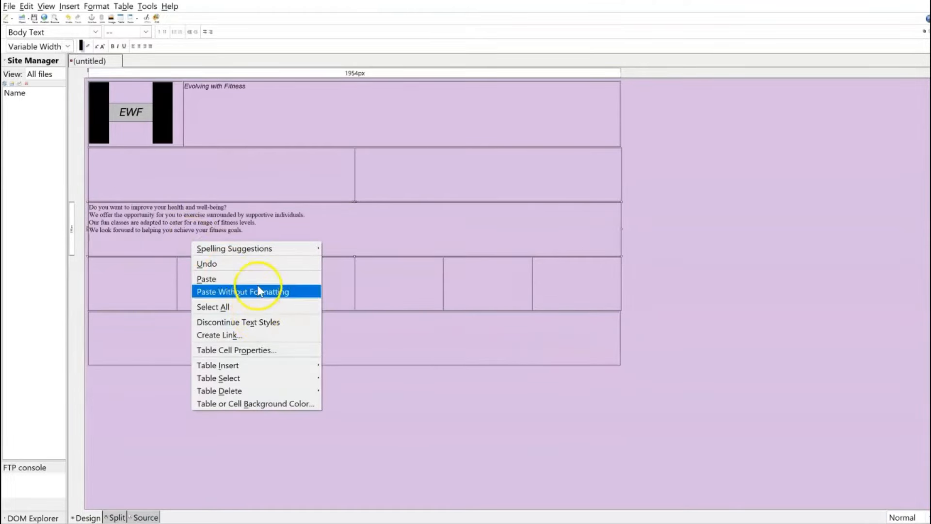
{"action": "left_click", "coordinate": [210, 204]}
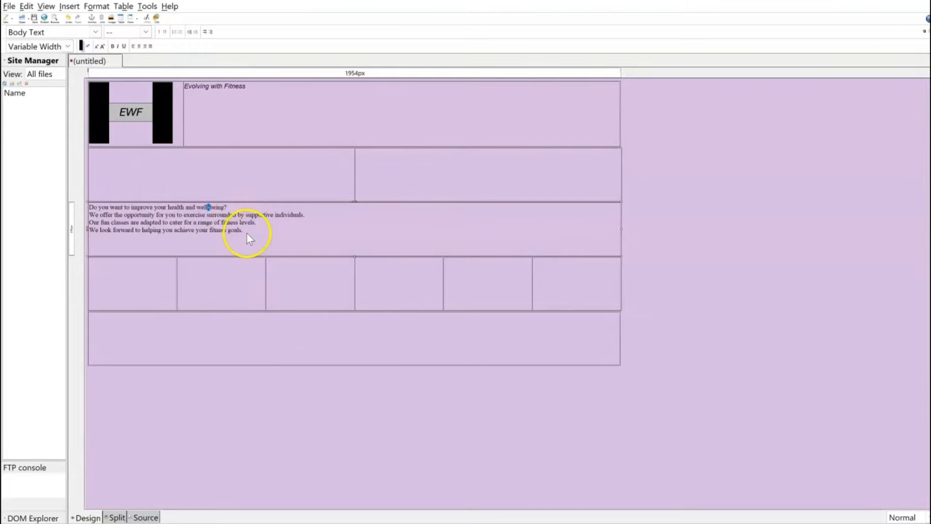
Enlarge the page text, including the unformatted home page lines, by several size steps.
{"action": "mouse_move", "coordinate": [246, 234]}
{"action": "left_mouse_down"}
{"action": "mouse_move", "coordinate": [108, 198]}
{"action": "mouse_move", "coordinate": [87, 204]}
{"action": "mouse_move", "coordinate": [246, 251]}
{"action": "left_mouse_up"}
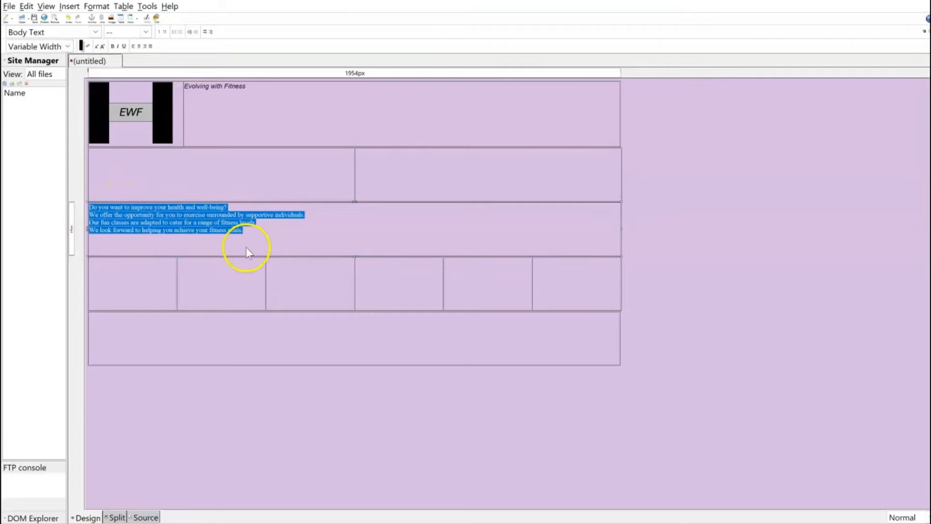
{"action": "left_click", "coordinate": [96, 6]}
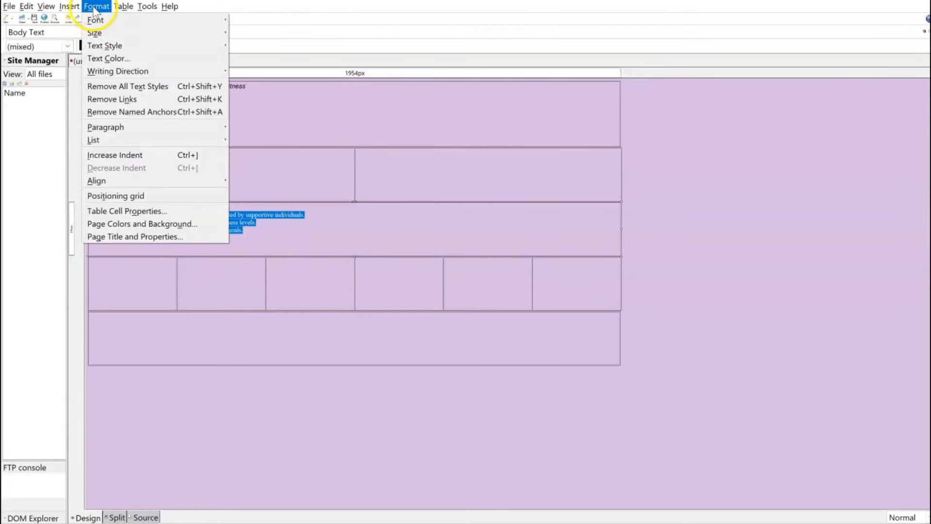
{"action": "mouse_move", "coordinate": [112, 33]}
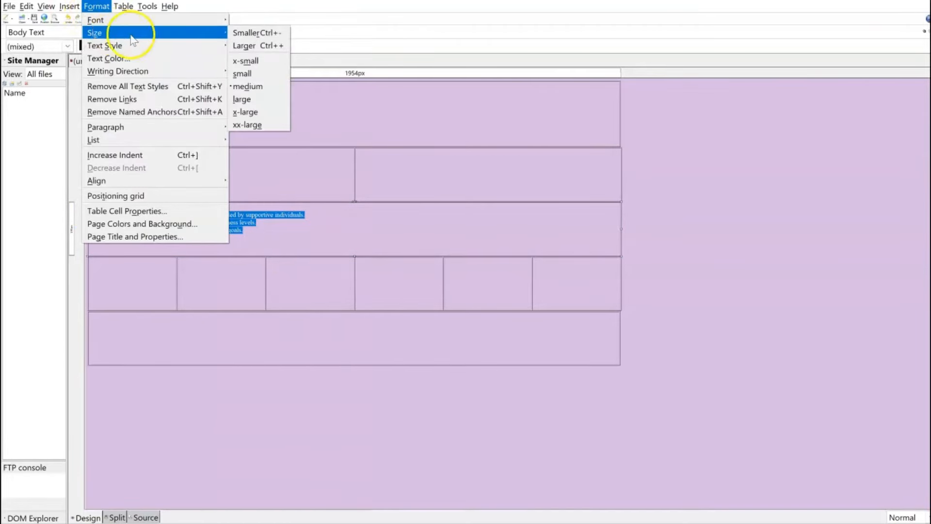
{"action": "left_click", "coordinate": [275, 51]}
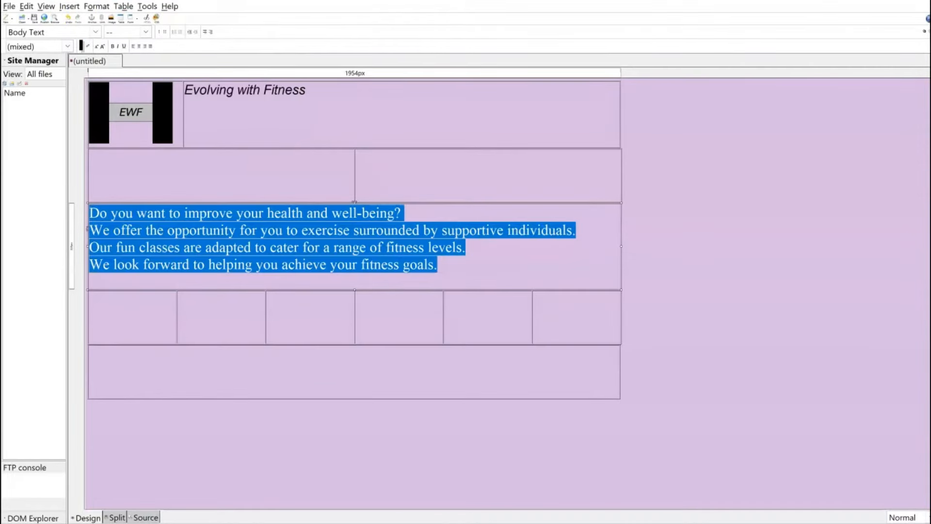
Set the font of the selected home page text to Helvetica, Arial.
{"action": "left_click", "coordinate": [96, 6]}
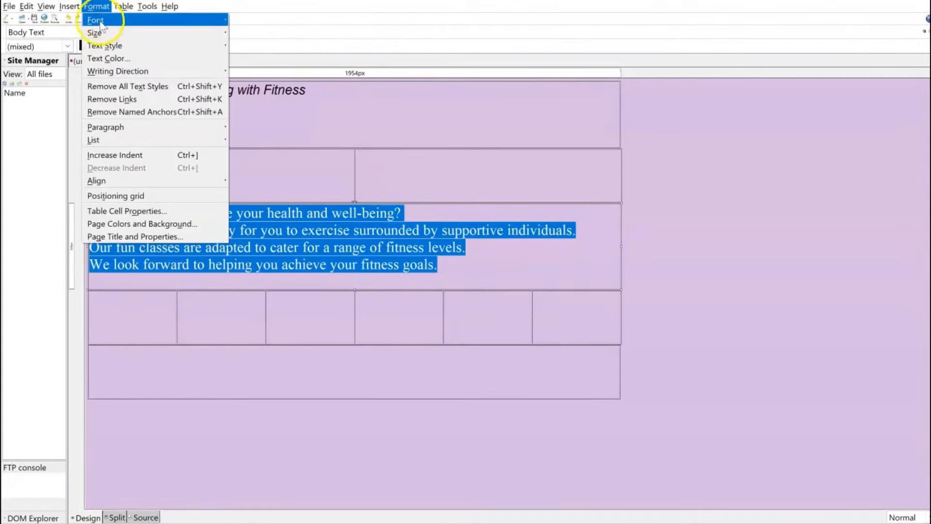
{"action": "mouse_move", "coordinate": [107, 24]}
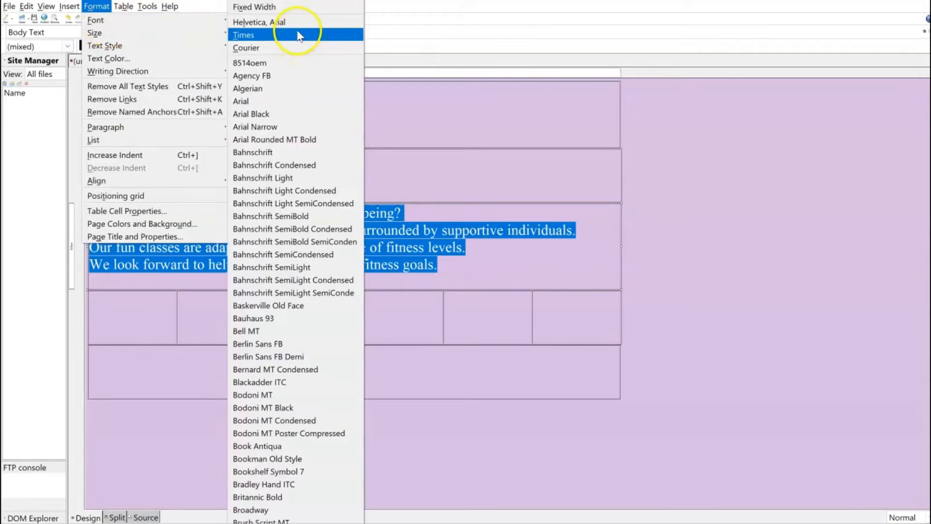
{"action": "left_click", "coordinate": [284, 22]}
{"action": "left_click", "coordinate": [494, 267]}
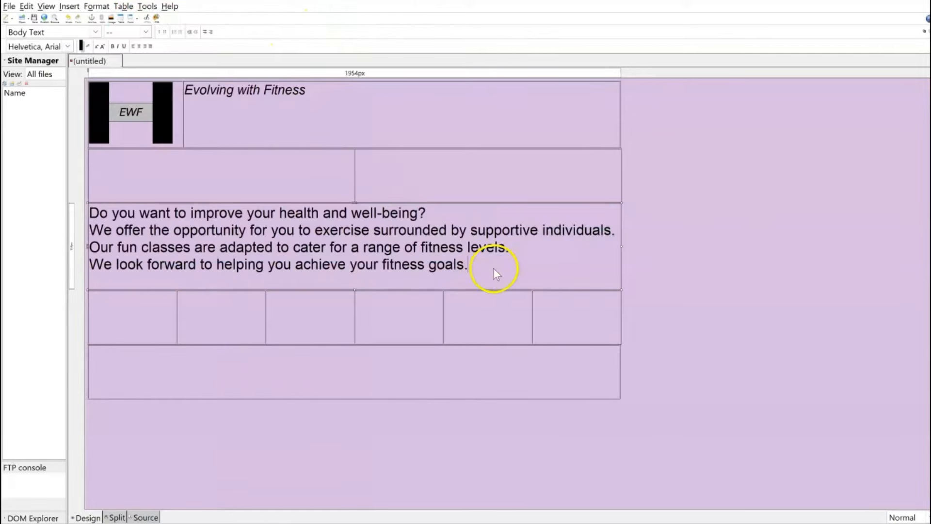
Check the colour scheme and image requirements for the HOME page in the PDF brief.
{"action": "key", "text": "alt+Tab"}
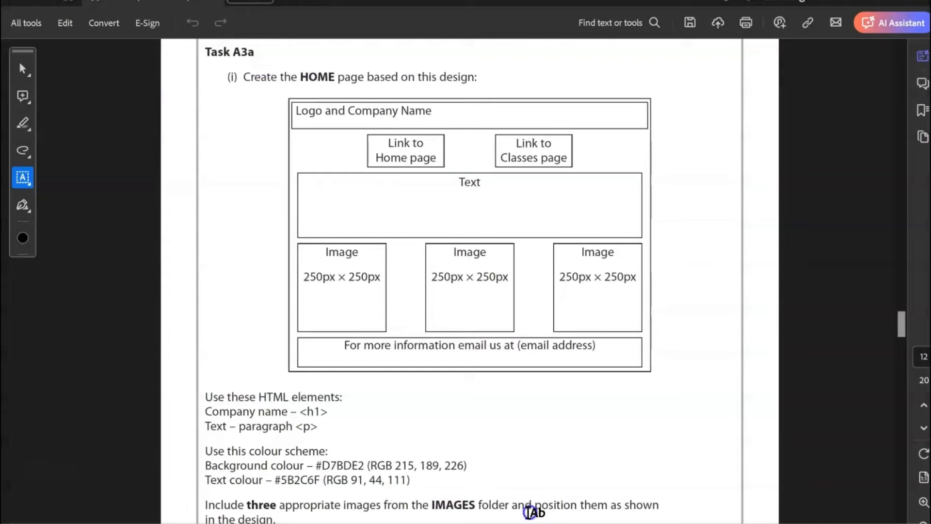
{"action": "scroll", "coordinate": [465, 378], "scroll_direction": "down", "scroll_amount": 1}
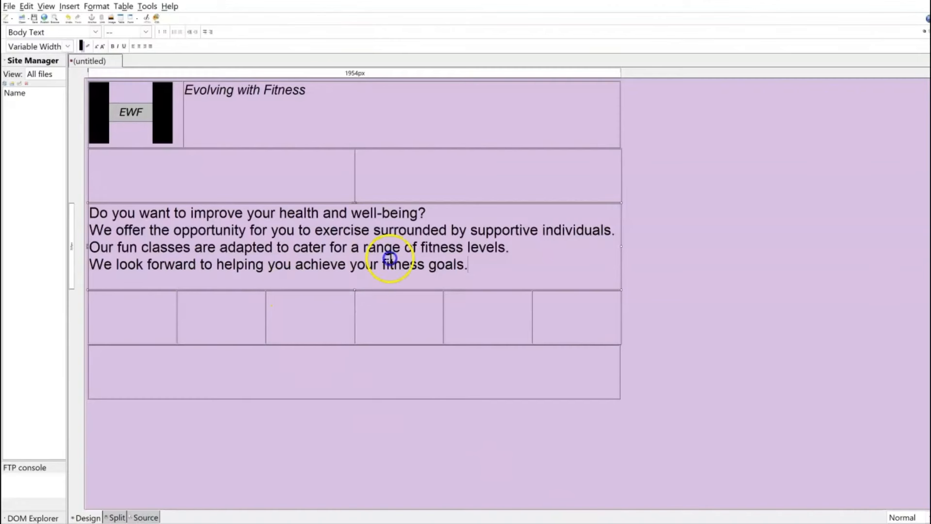
Format the company name Evolving with Fitness beside the logo as Heading 1.
{"action": "left_click", "coordinate": [121, 216]}
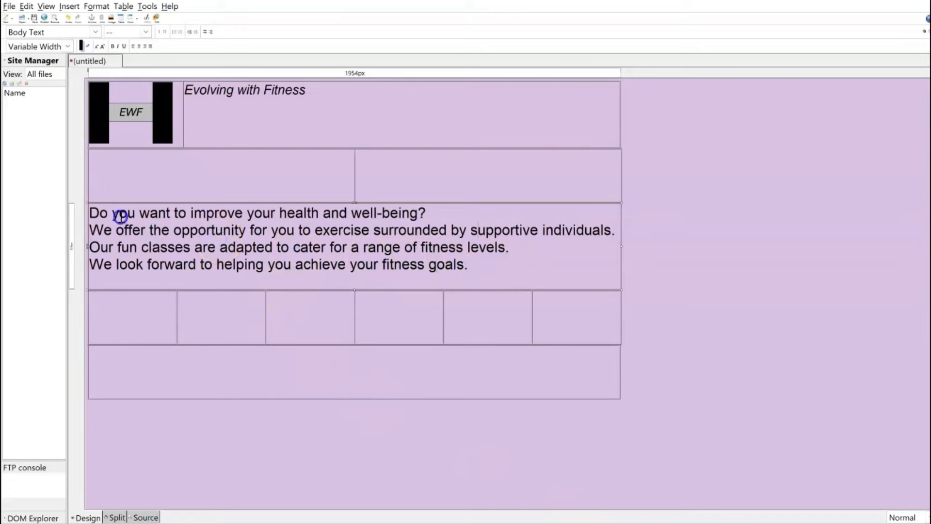
{"action": "left_click_drag", "start_coordinate": [96, 214], "coordinate": [297, 247]}
{"action": "left_click", "coordinate": [301, 92]}
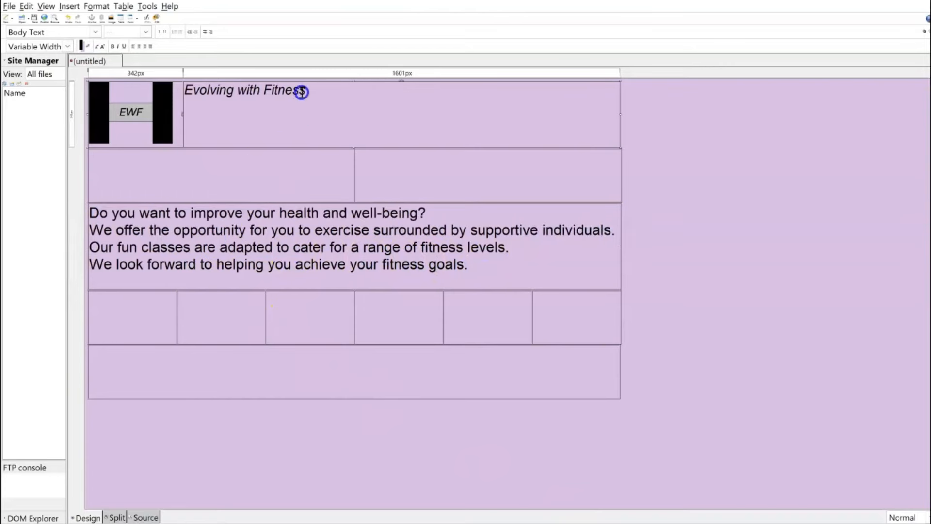
{"action": "left_click_drag", "start_coordinate": [308, 92], "coordinate": [188, 90]}
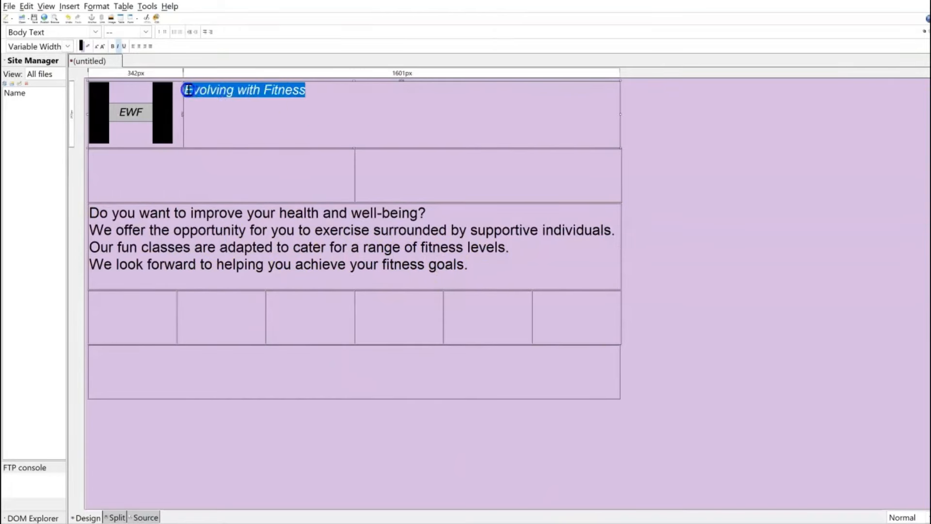
{"action": "left_click", "coordinate": [95, 32]}
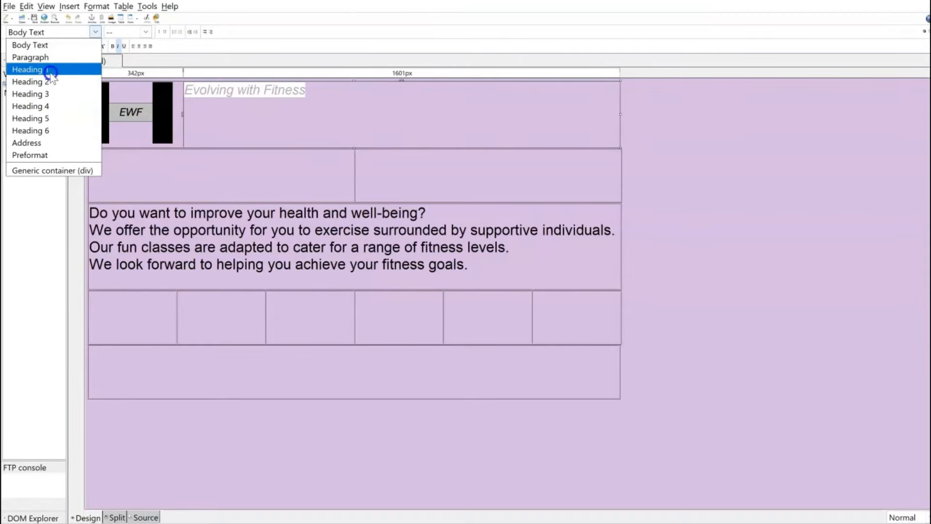
{"action": "left_click", "coordinate": [51, 71]}
Format the four lines of home page text as Paragraph.
{"action": "mouse_move", "coordinate": [468, 266]}
{"action": "left_mouse_down"}
{"action": "mouse_move", "coordinate": [101, 203]}
{"action": "mouse_move", "coordinate": [95, 213]}
{"action": "mouse_move", "coordinate": [470, 268]}
{"action": "left_mouse_up"}
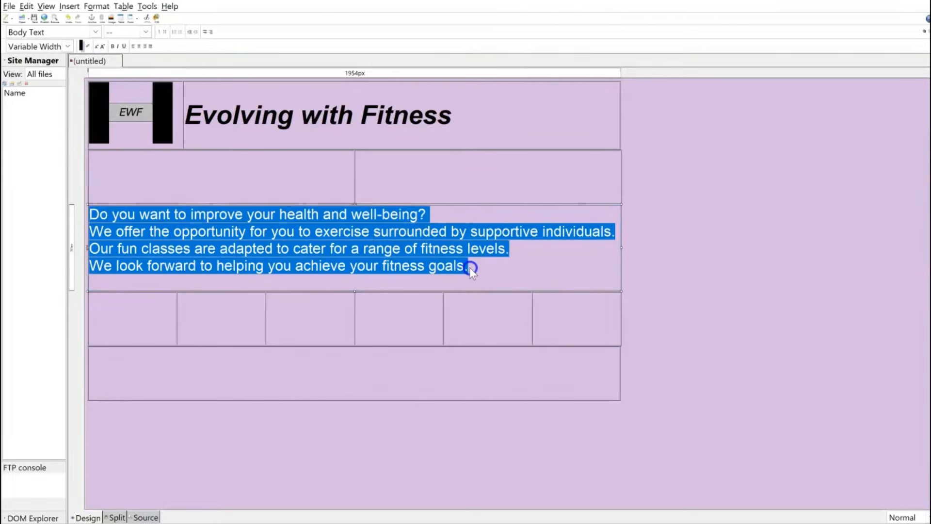
{"action": "left_click", "coordinate": [96, 32]}
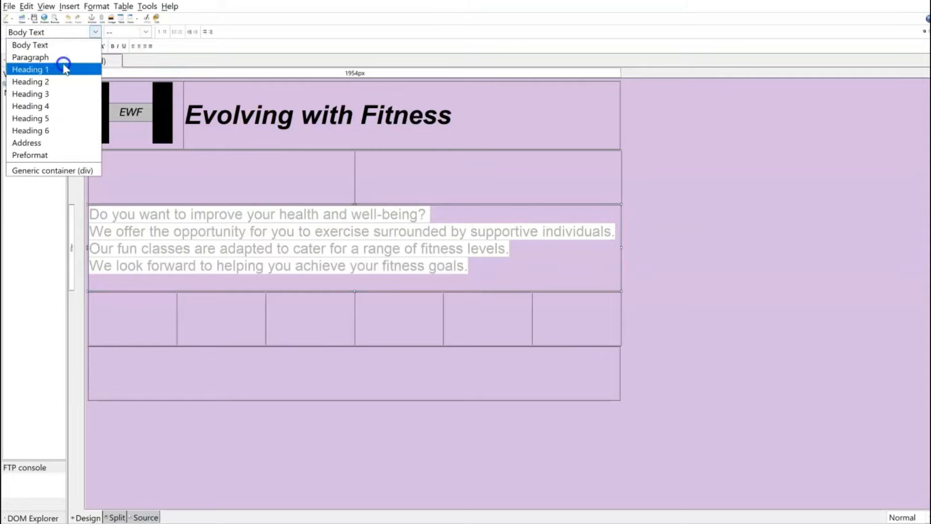
{"action": "left_click", "coordinate": [66, 56]}
{"action": "left_click", "coordinate": [551, 316]}
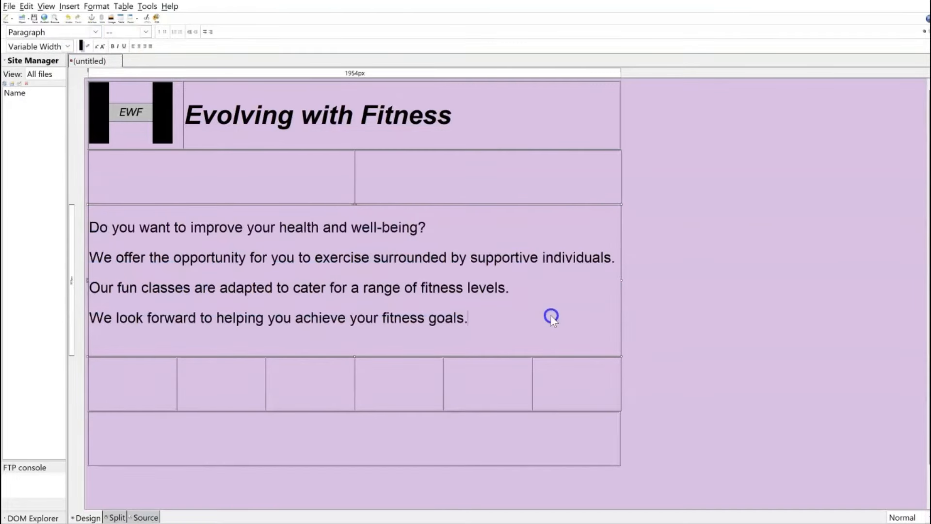
{"action": "left_click", "coordinate": [314, 226]}
{"action": "left_click", "coordinate": [292, 343]}
Switch to the PDF brief and copy the email line from the company contact details in the Scenario.
{"action": "key", "text": "alt+Tab"}
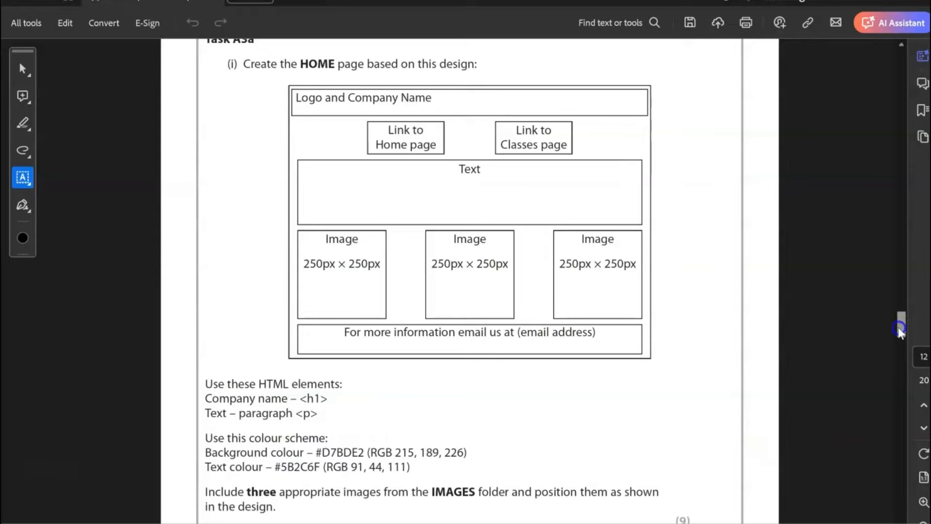
{"action": "left_click_drag", "start_coordinate": [900, 323], "coordinate": [873, 114]}
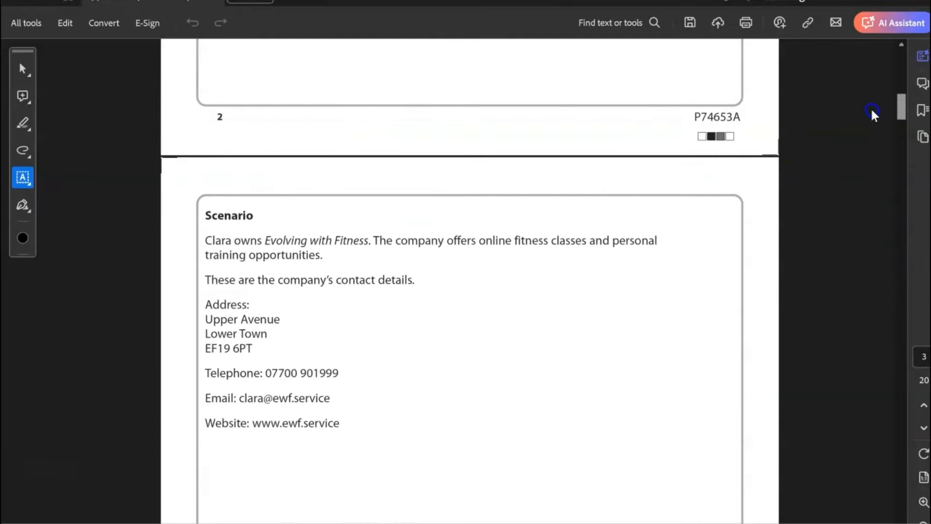
{"action": "left_click", "coordinate": [341, 400]}
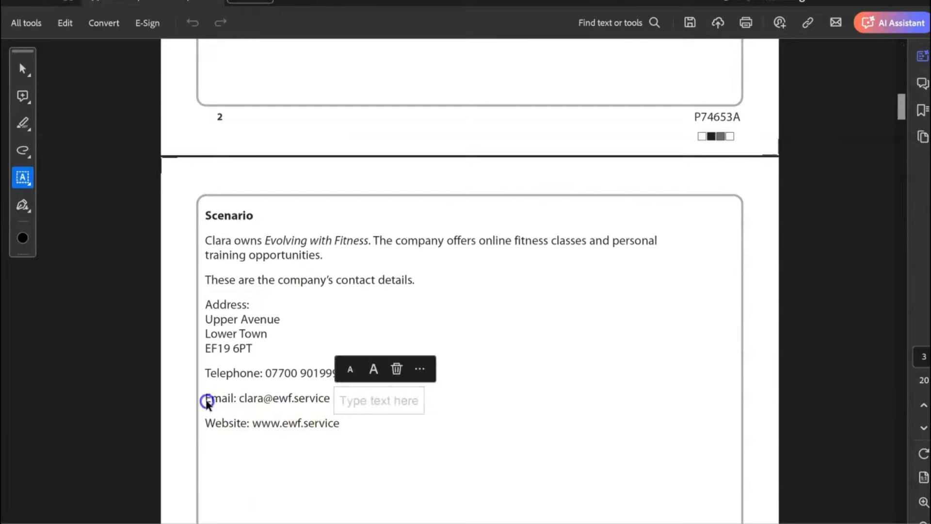
{"action": "left_click", "coordinate": [213, 398]}
{"action": "left_click", "coordinate": [22, 69]}
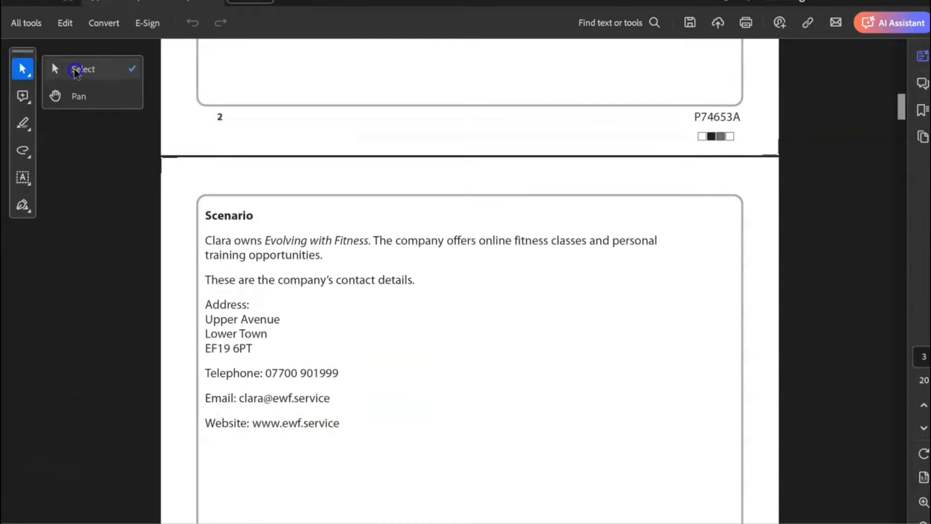
{"action": "left_click", "coordinate": [75, 68]}
{"action": "left_click_drag", "start_coordinate": [206, 398], "coordinate": [331, 392]}
{"action": "key", "text": "ctrl+c"}
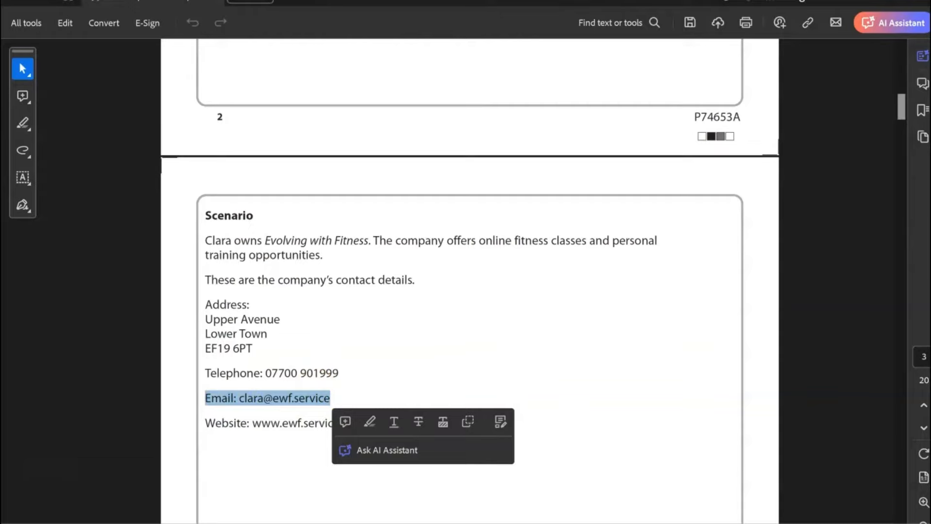
Switch back to the web page editor and paste the email line without formatting into the bottom table cell.
{"action": "key", "text": "alt+Tab"}
{"action": "left_click", "coordinate": [143, 426]}
{"action": "right_click", "coordinate": [143, 427]}
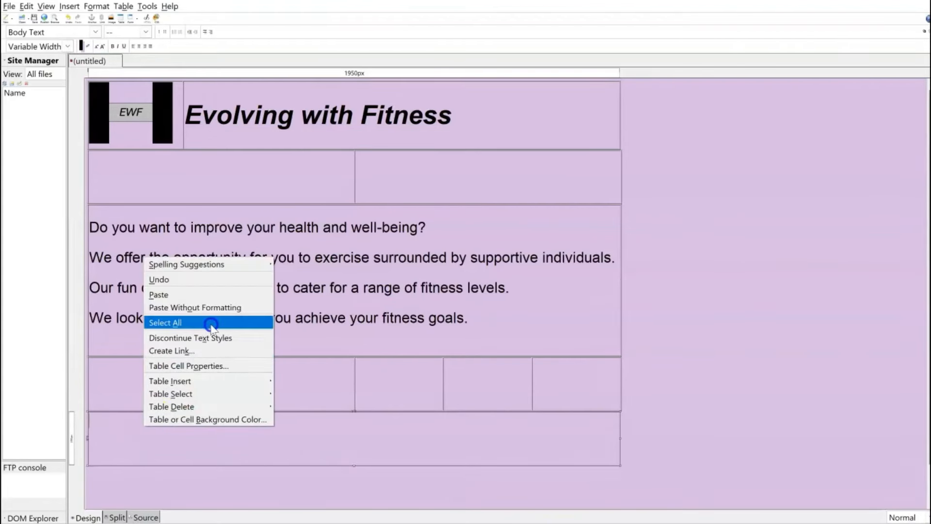
{"action": "left_click", "coordinate": [218, 308]}
Set the font of the email line in the bottom cell to Helvetica, Arial.
{"action": "left_click_drag", "start_coordinate": [226, 433], "coordinate": [92, 421]}
{"action": "left_click", "coordinate": [96, 19]}
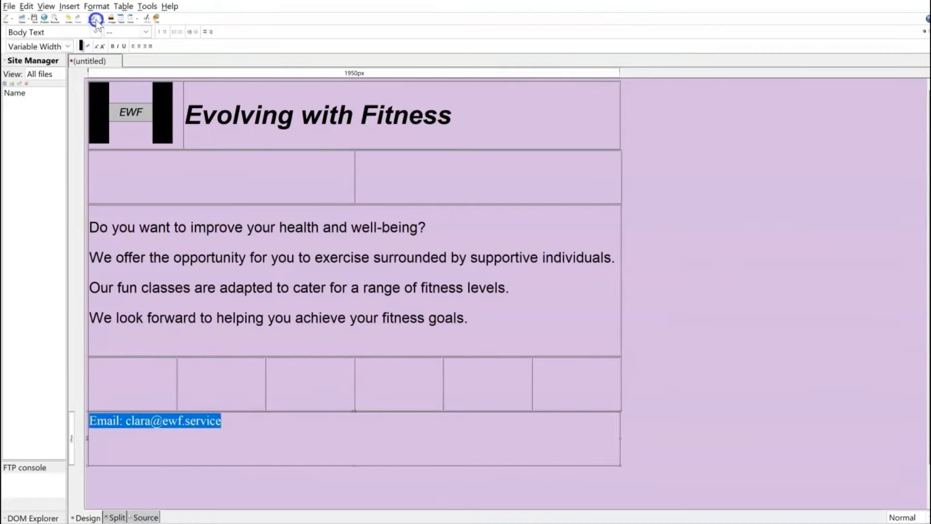
{"action": "left_click", "coordinate": [97, 6]}
{"action": "left_click", "coordinate": [103, 20]}
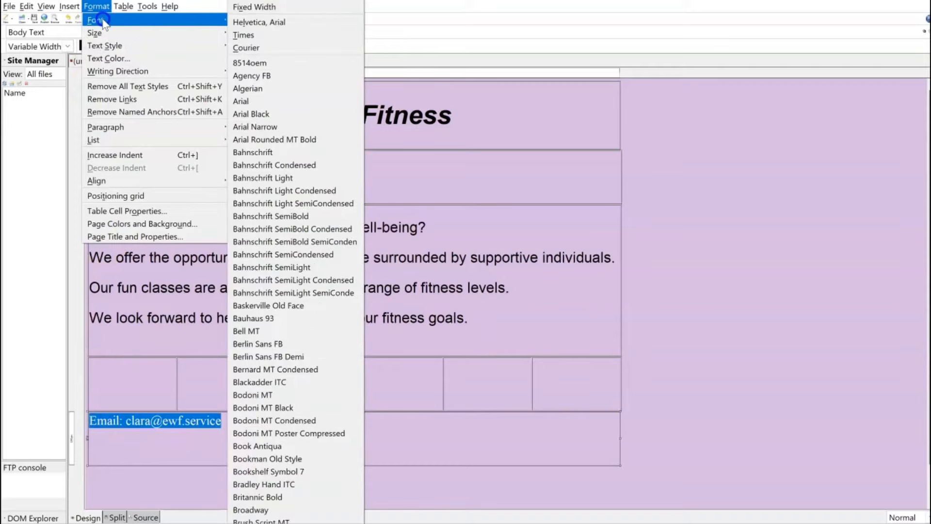
{"action": "left_click", "coordinate": [257, 23]}
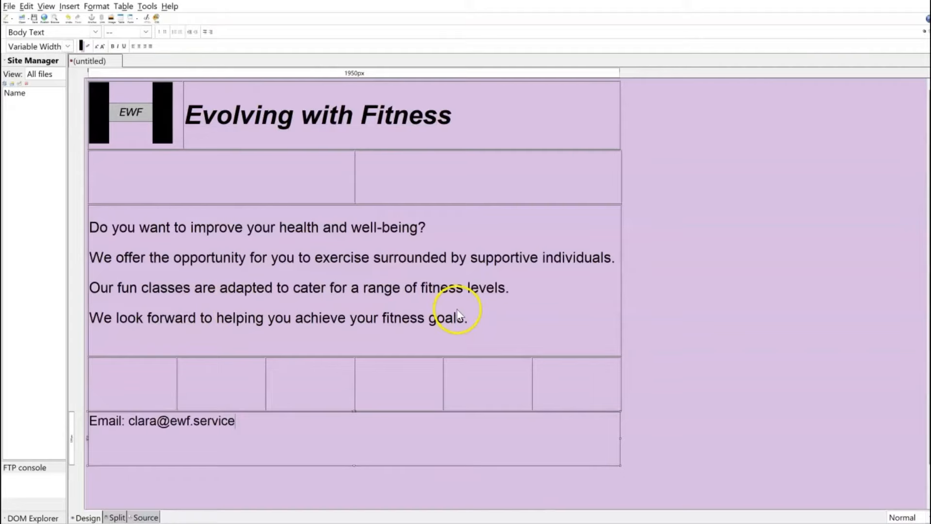
Set the text colour of the four home page paragraphs to #5B2C6F, as given in the brief.
{"action": "left_click_drag", "start_coordinate": [470, 319], "coordinate": [89, 226]}
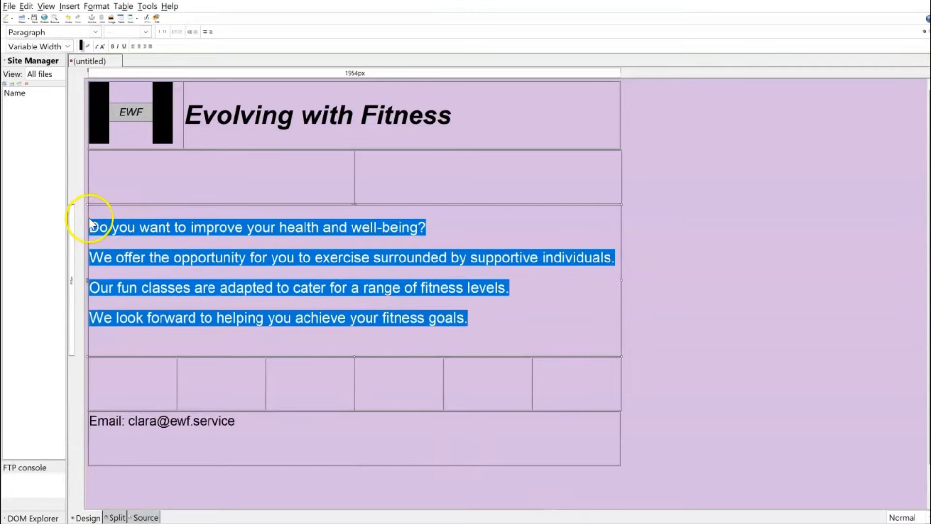
{"action": "left_click", "coordinate": [97, 6]}
{"action": "left_click", "coordinate": [112, 58]}
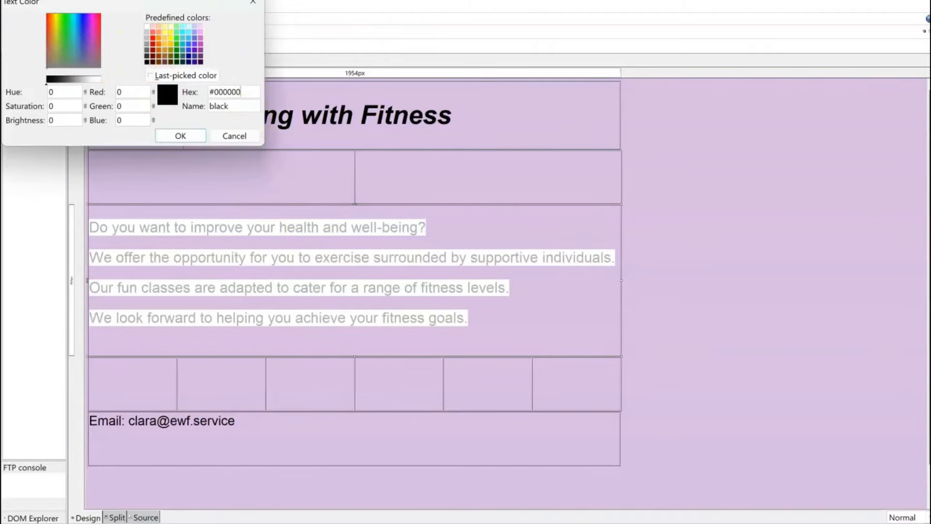
{"action": "key", "text": "alt+Tab"}
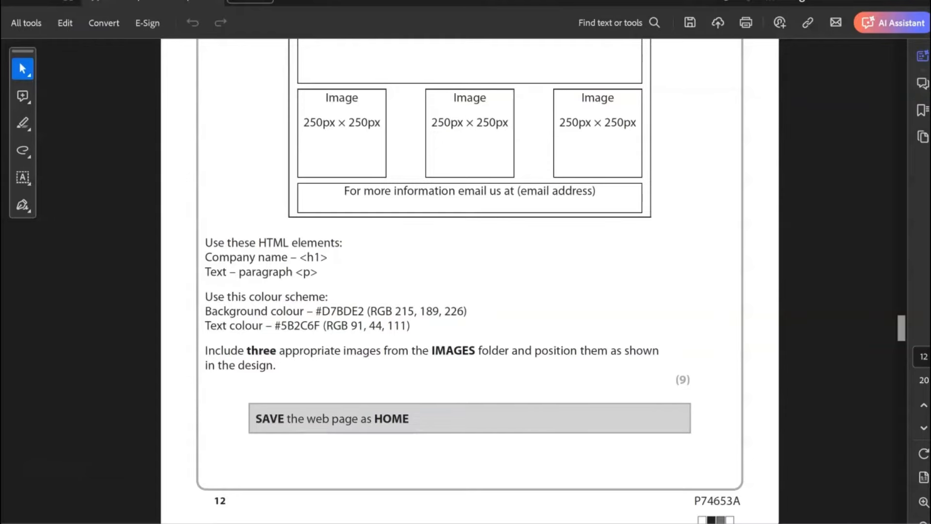
{"action": "key", "text": "alt+Tab"}
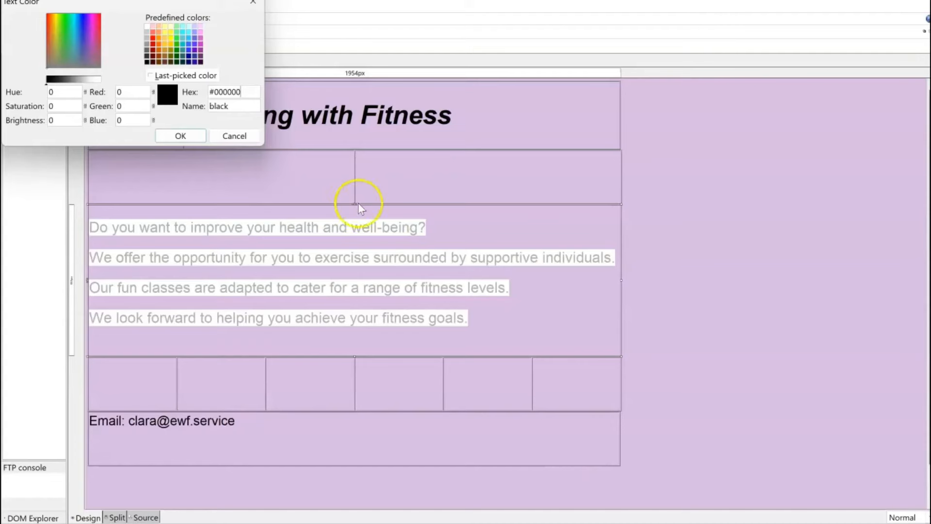
{"action": "left_click_drag", "start_coordinate": [248, 93], "coordinate": [149, 142]}
{"action": "type", "text": "#5B2C6F"}
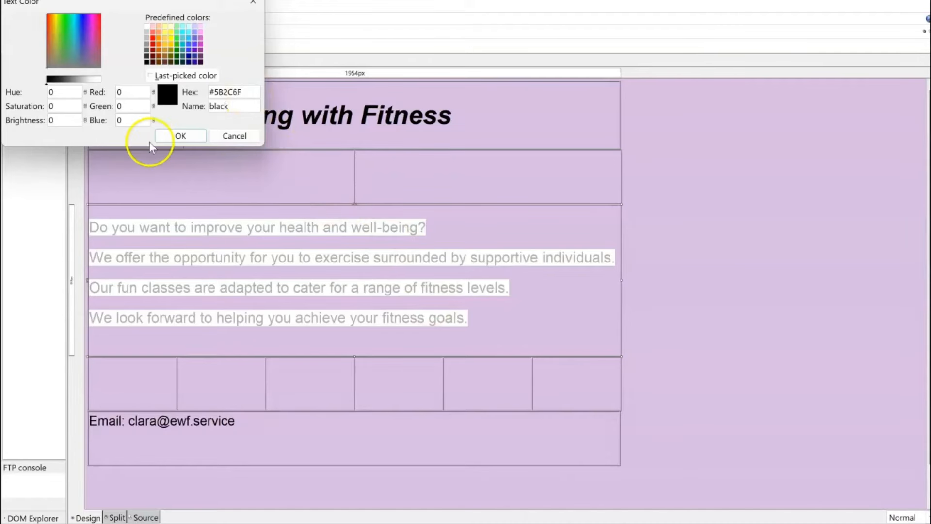
{"action": "left_click", "coordinate": [179, 135]}
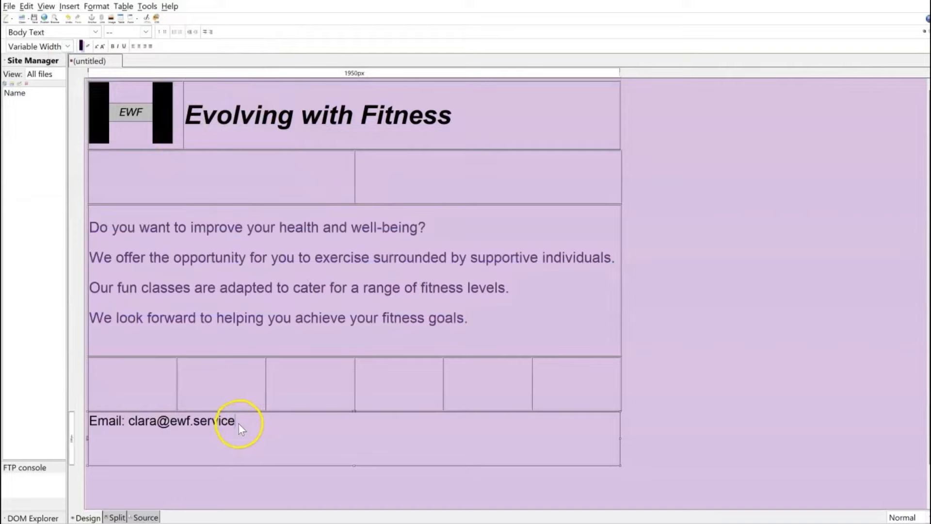
Give the email line the same purple text colour as the home page paragraphs.
{"action": "left_click_drag", "start_coordinate": [237, 423], "coordinate": [89, 422]}
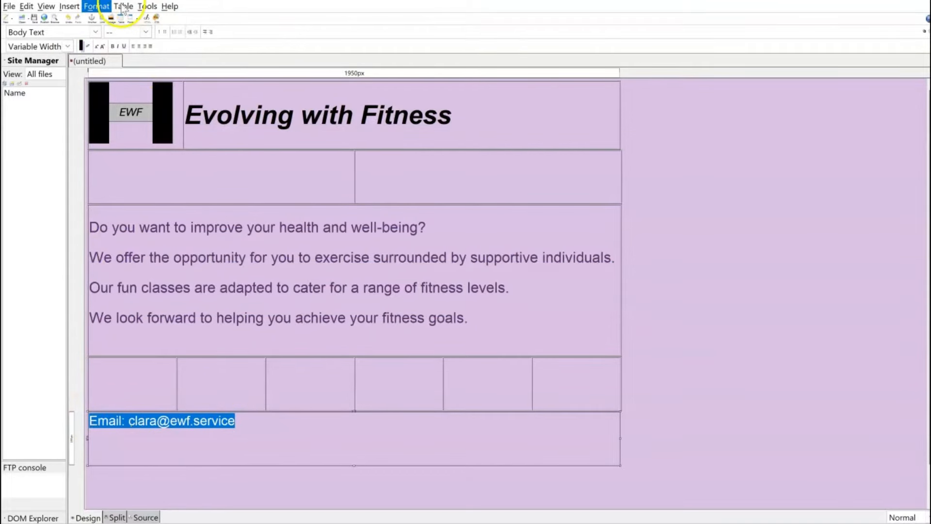
{"action": "left_click", "coordinate": [96, 6]}
{"action": "left_click", "coordinate": [346, 289]}
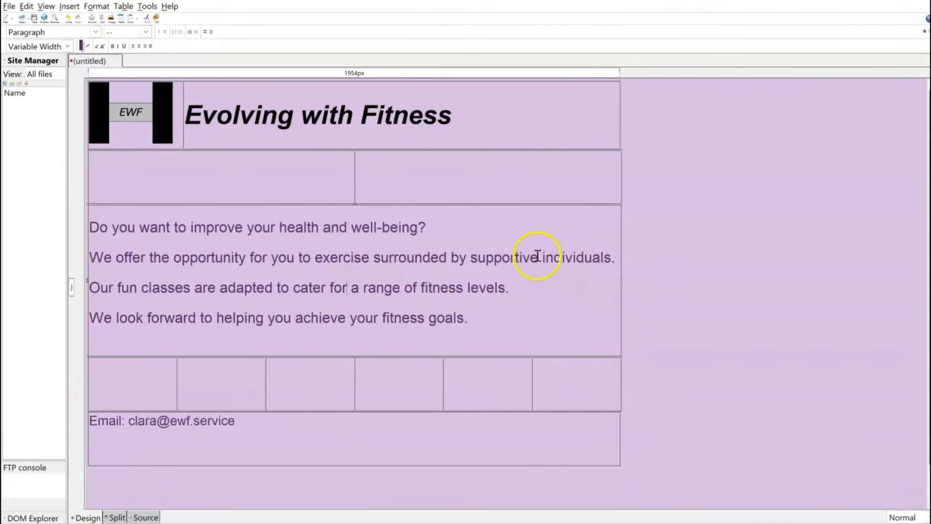
Set the text colour of the Evolving with Fitness heading to #5B2C6F.
{"action": "left_click_drag", "start_coordinate": [453, 119], "coordinate": [194, 117]}
{"action": "left_click", "coordinate": [96, 6]}
{"action": "left_click", "coordinate": [93, 8]}
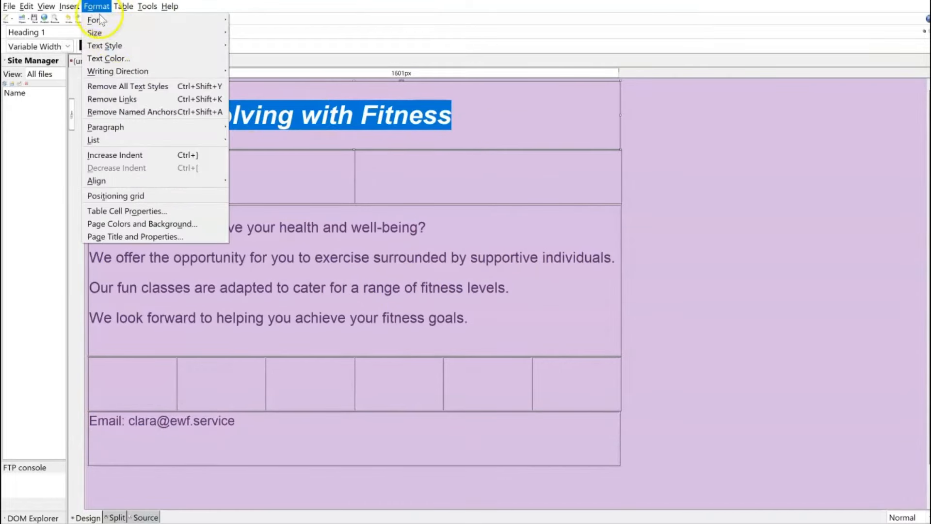
{"action": "left_click", "coordinate": [130, 56]}
{"action": "double_click", "coordinate": [224, 92]}
{"action": "type", "text": "5B2C6"}
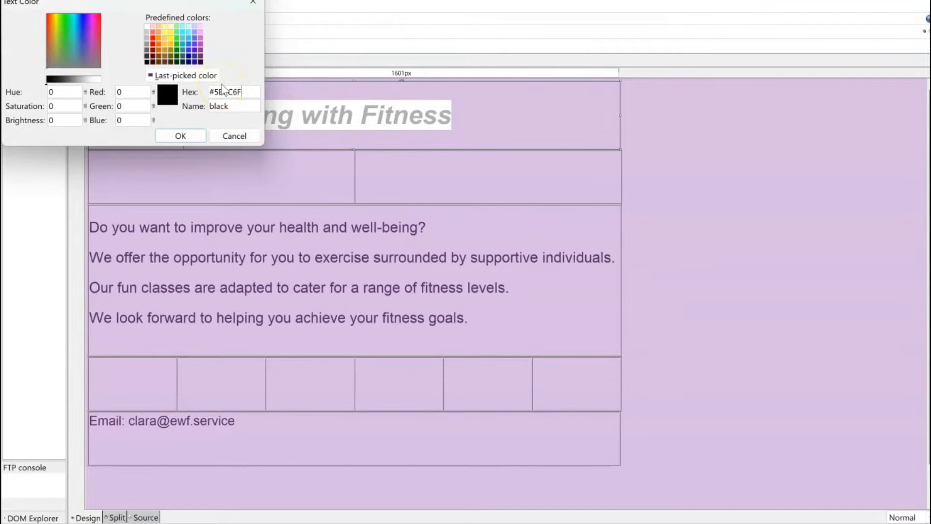
{"action": "type", "text": "F"}
{"action": "key", "text": "Return"}
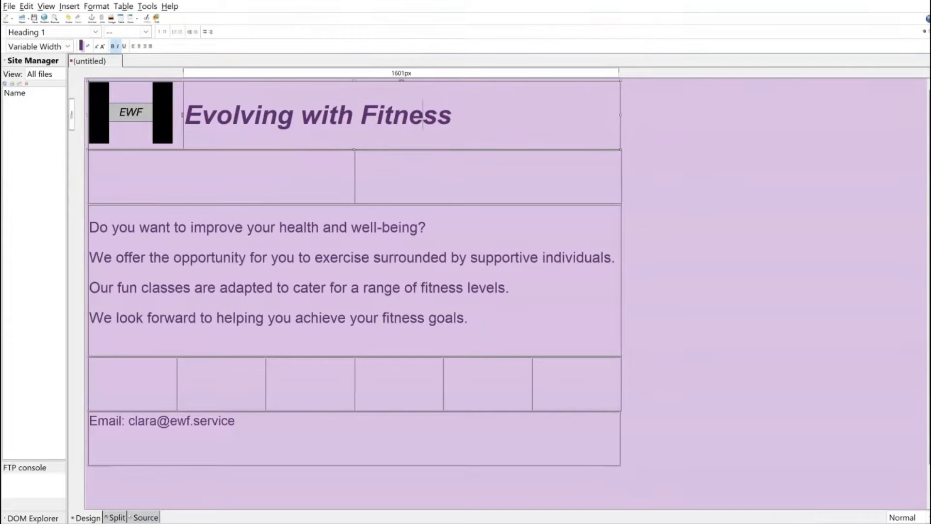
Check the image layout in the brief and insert IMAGE 1 without alternate text in the first cell of the six-cell row.
{"action": "key", "text": "alt+Tab"}
{"action": "scroll", "coordinate": [561, 343], "scroll_direction": "up", "scroll_amount": 3}
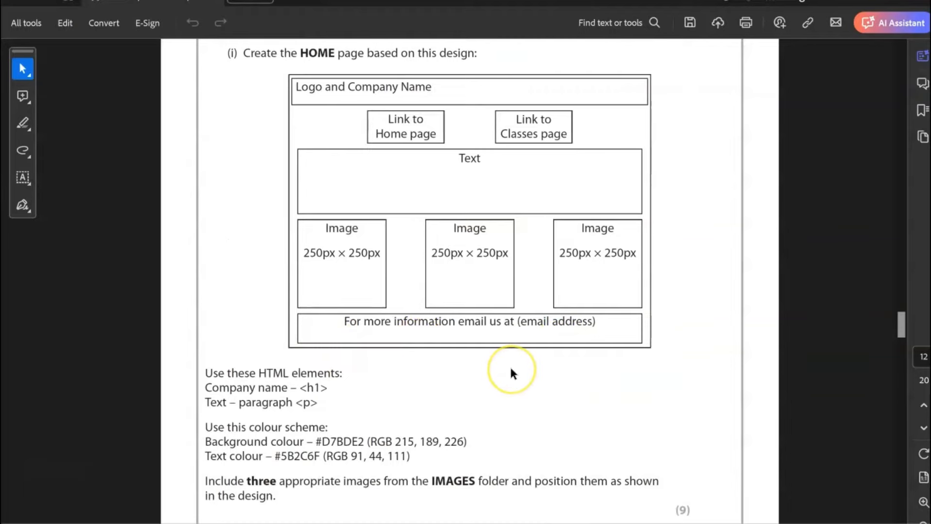
{"action": "scroll", "coordinate": [510, 368], "scroll_direction": "down", "scroll_amount": 1}
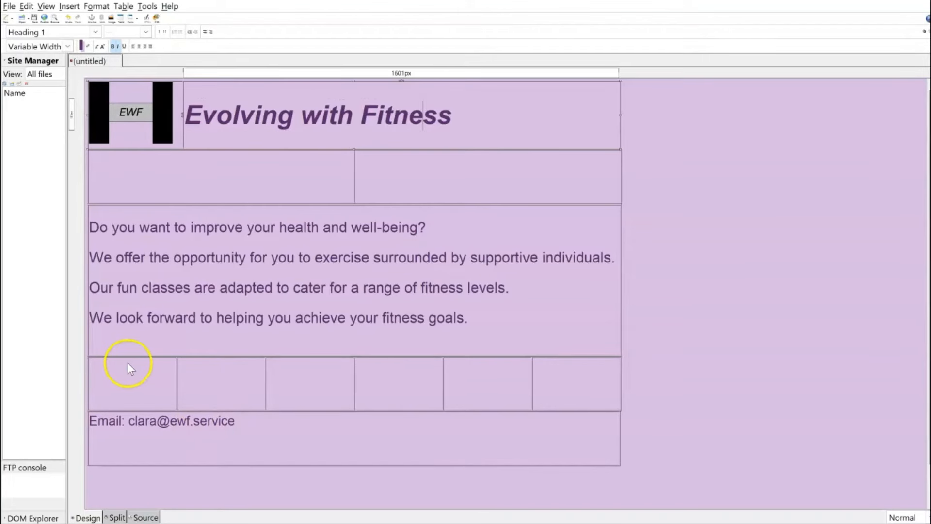
{"action": "left_click", "coordinate": [130, 372]}
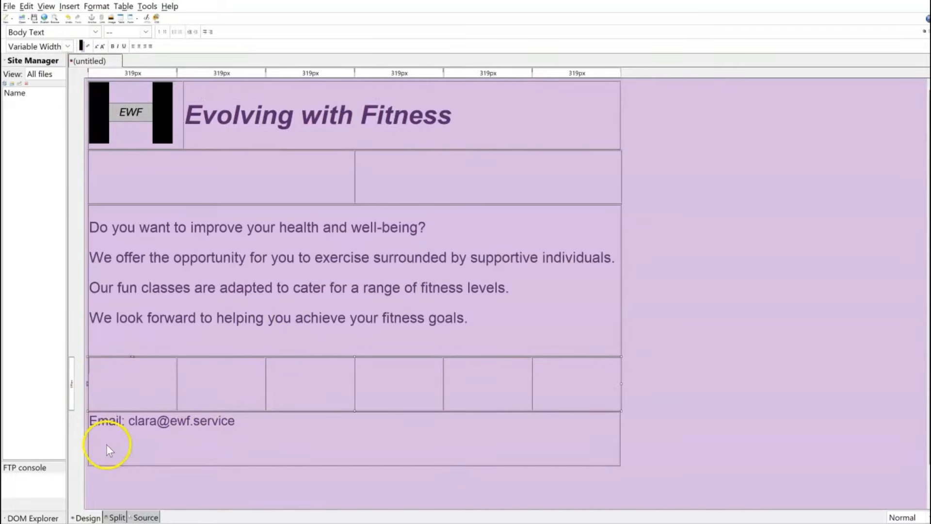
{"action": "left_click", "coordinate": [69, 6]}
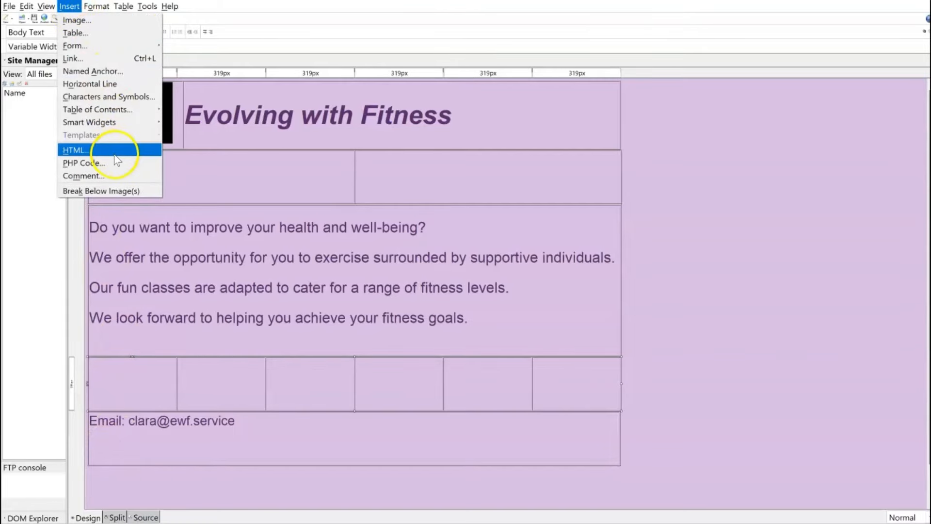
{"action": "left_click", "coordinate": [92, 26]}
{"action": "left_click", "coordinate": [851, 136]}
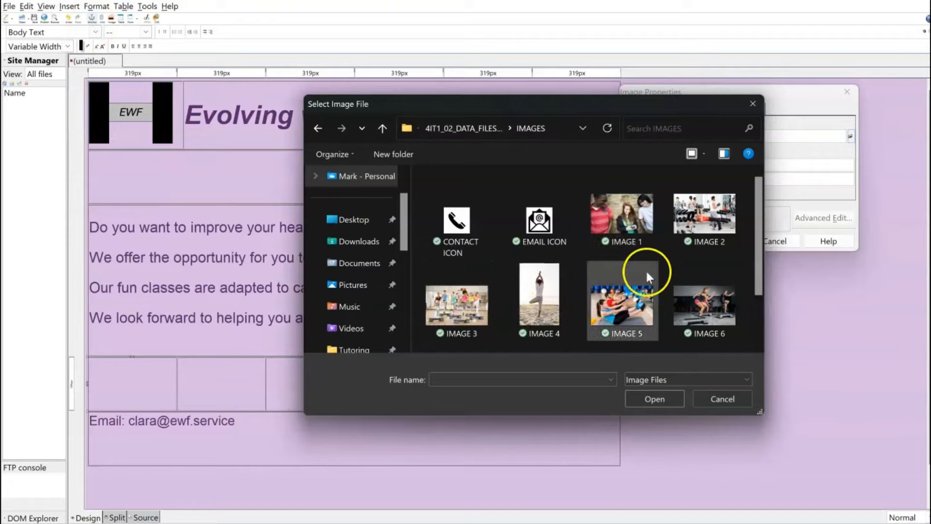
{"action": "double_click", "coordinate": [618, 224]}
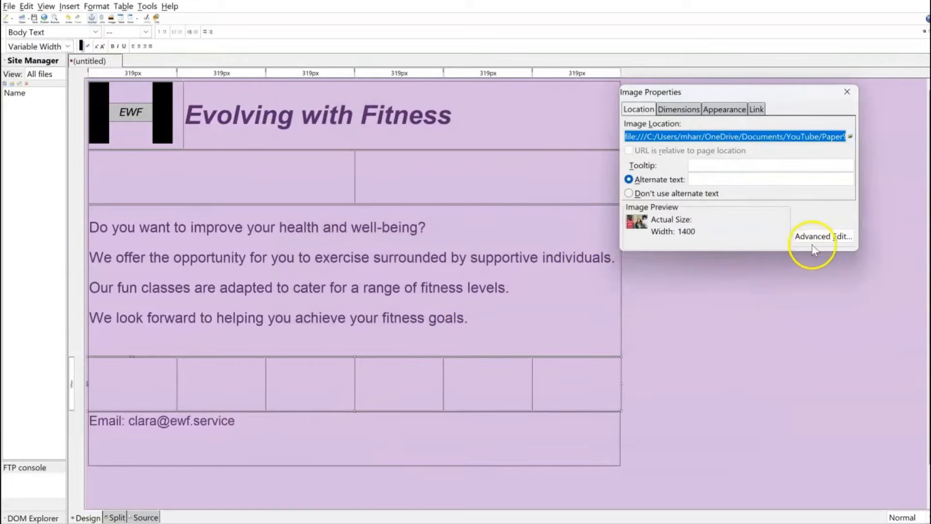
{"action": "left_click", "coordinate": [630, 193]}
{"action": "key", "text": "Return"}
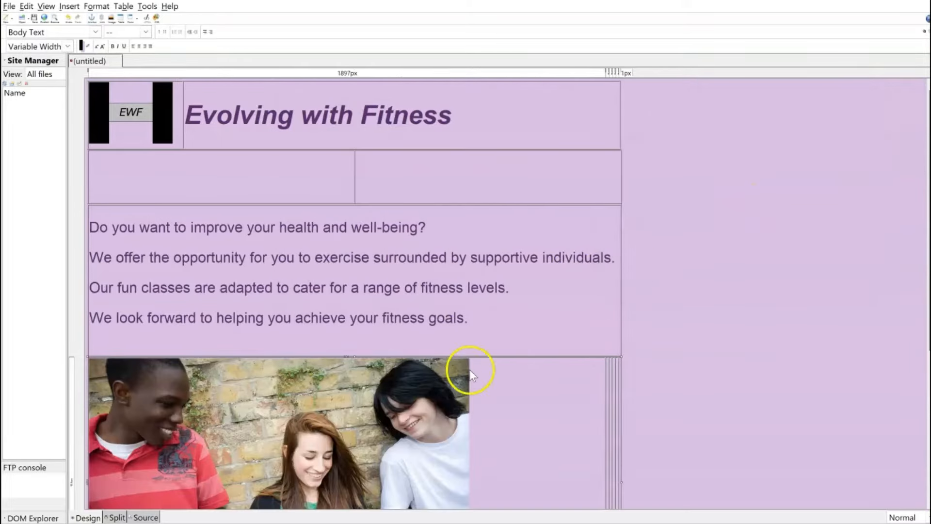
{"action": "scroll", "coordinate": [732, 299], "scroll_direction": "down", "scroll_amount": 5}
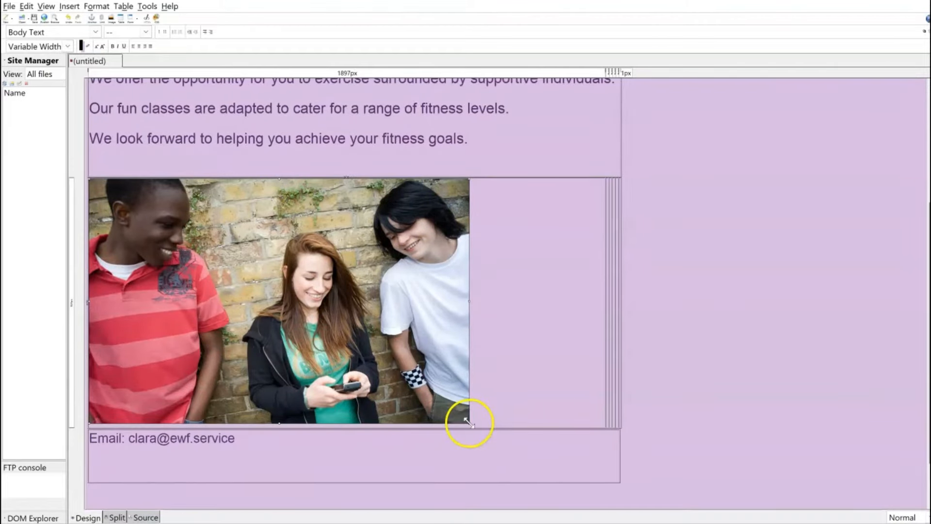
Shrink IMAGE 1 to about 456 × 312 px and narrow the first two cells of its row to about 499 px and 305 px.
{"action": "left_click_drag", "start_coordinate": [473, 423], "coordinate": [188, 311]}
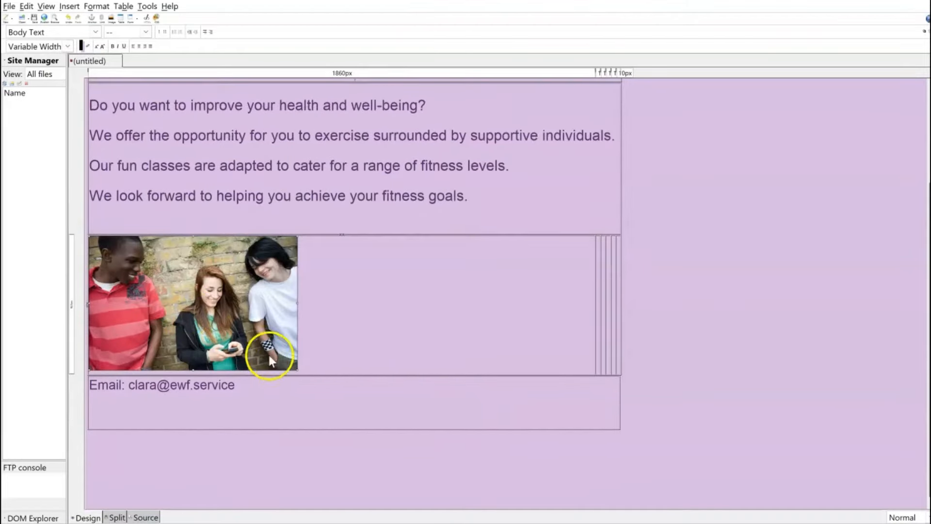
{"action": "left_click_drag", "start_coordinate": [297, 370], "coordinate": [185, 319]}
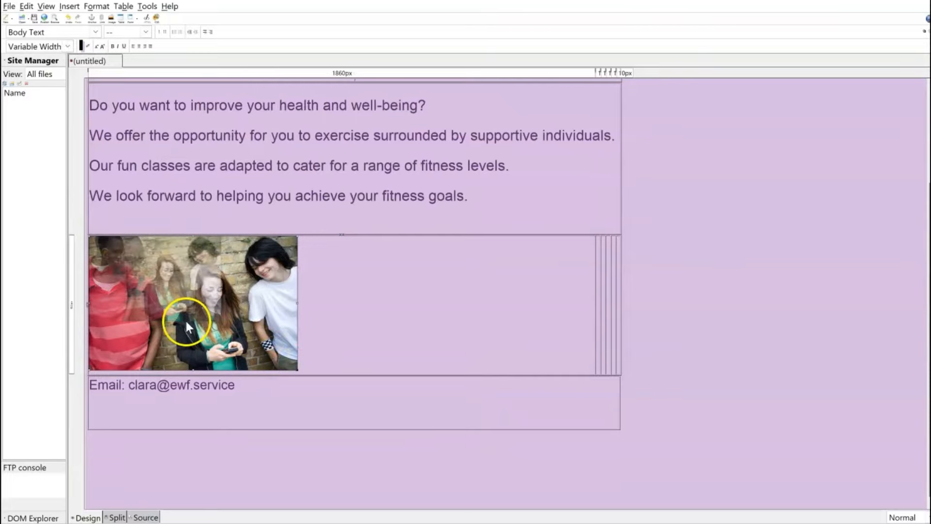
{"action": "left_click", "coordinate": [586, 292]}
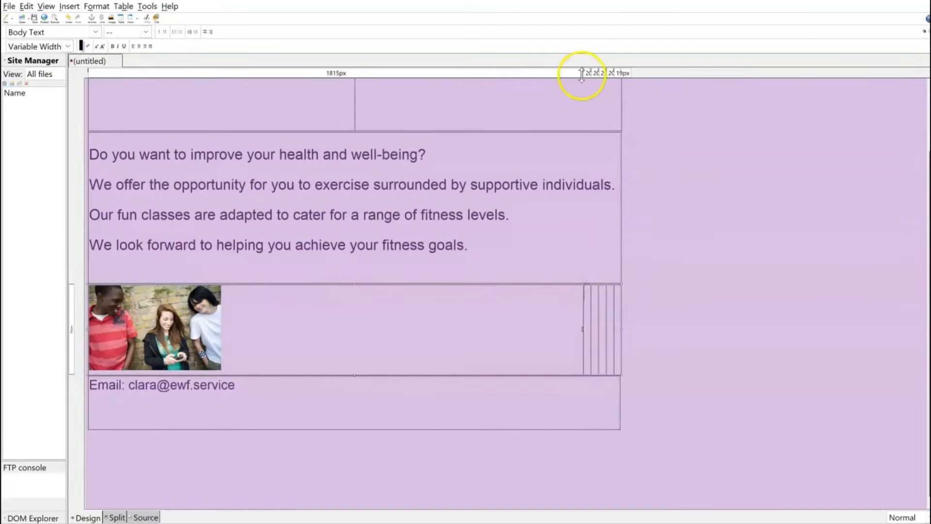
{"action": "left_click_drag", "start_coordinate": [583, 72], "coordinate": [226, 73]}
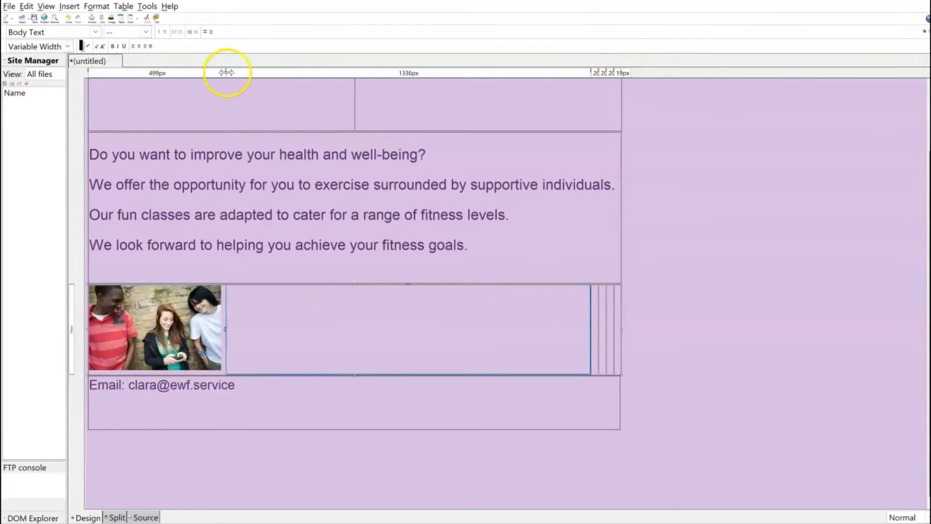
{"action": "left_click", "coordinate": [459, 324]}
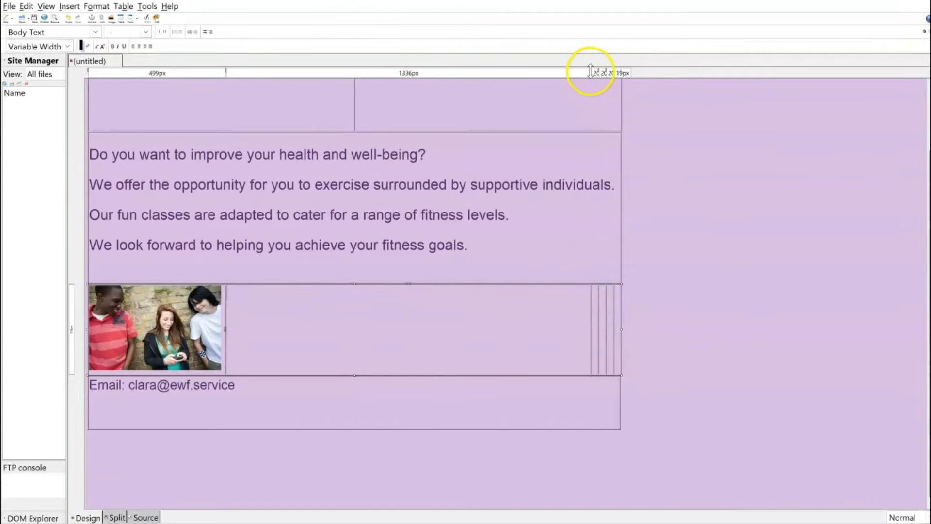
{"action": "left_click_drag", "start_coordinate": [590, 71], "coordinate": [311, 90]}
Check the required image size in the brief and try setting IMAGE 1 to 250 × 250 pixels with its proportions constrained.
{"action": "key", "text": "alt+Tab"}
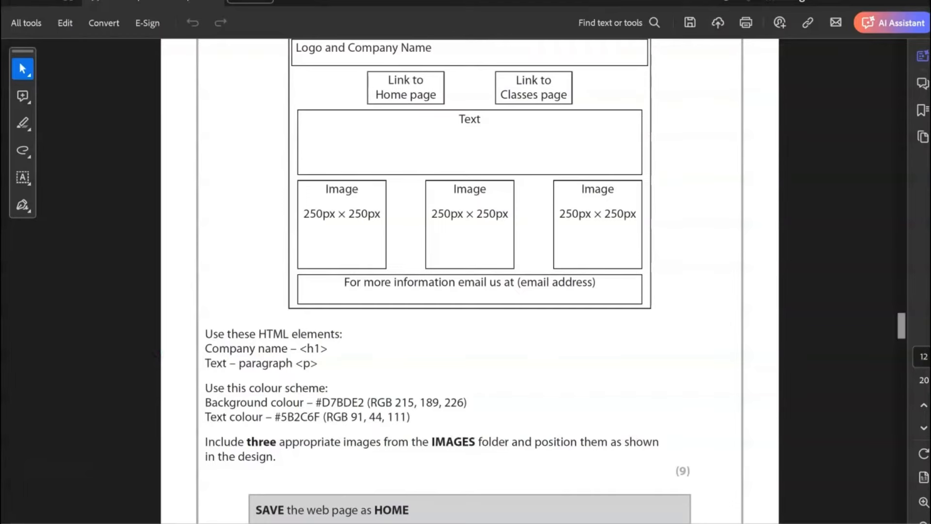
{"action": "key", "text": "alt+Tab"}
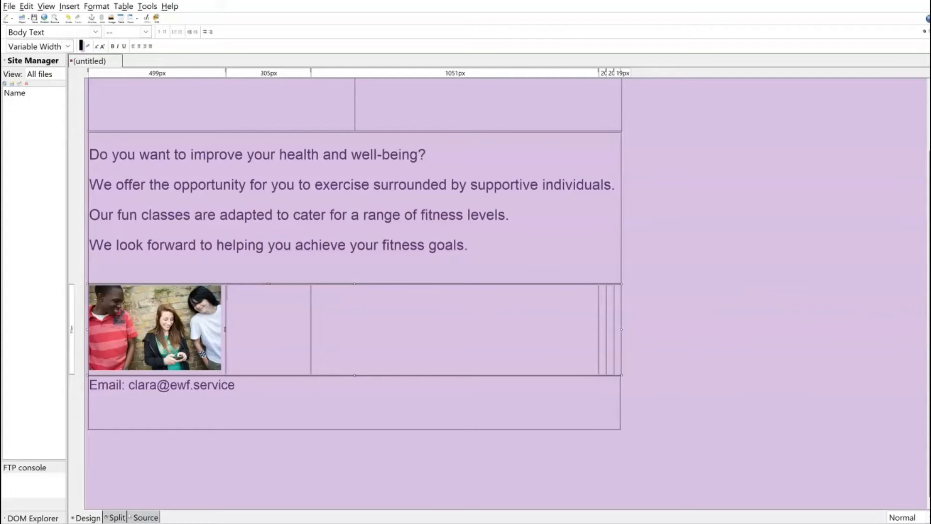
{"action": "left_click", "coordinate": [145, 329]}
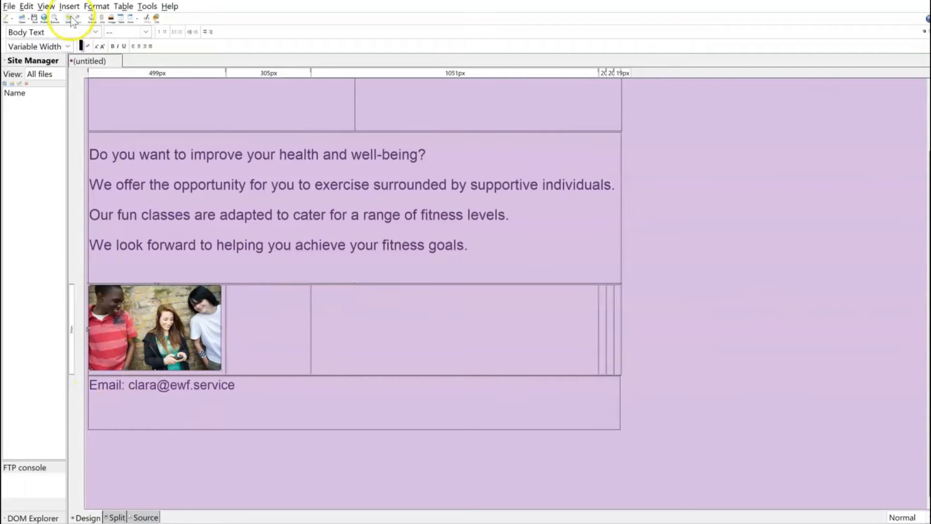
{"action": "left_click", "coordinate": [95, 7]}
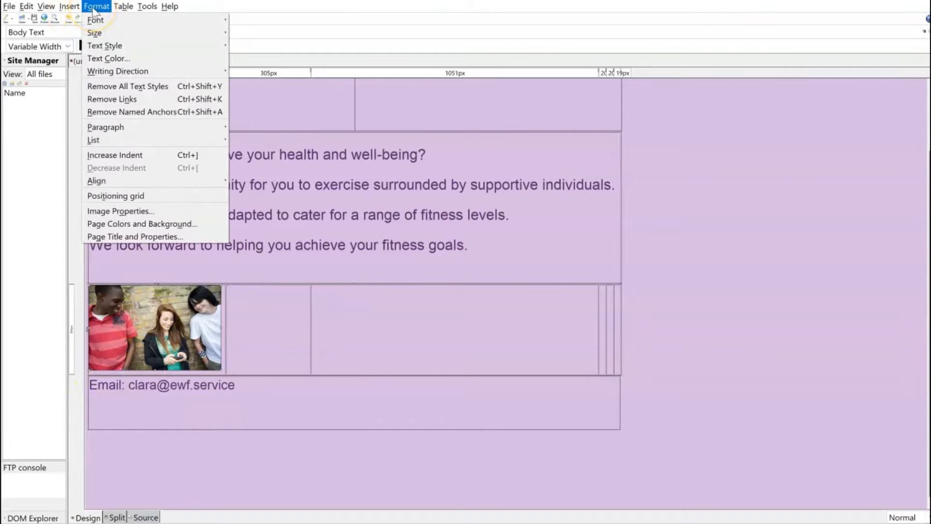
{"action": "mouse_move", "coordinate": [112, 37]}
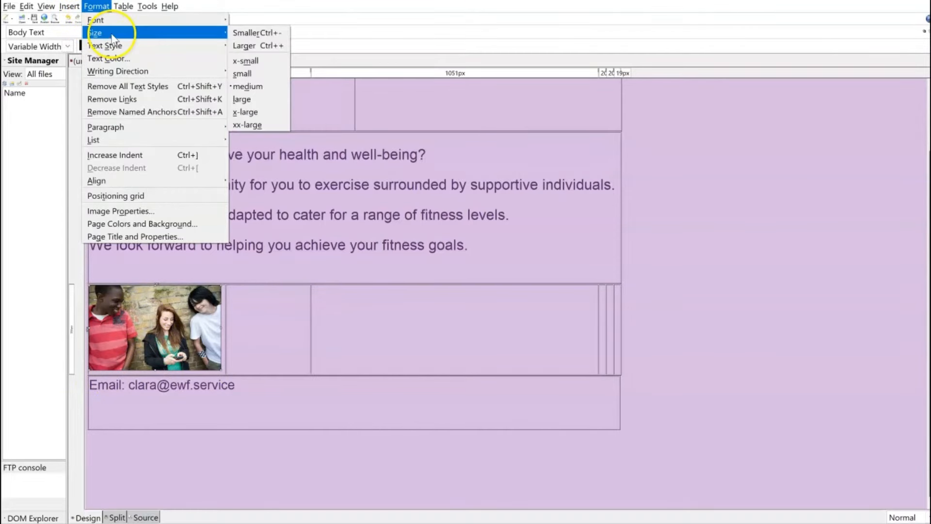
{"action": "left_click", "coordinate": [168, 211]}
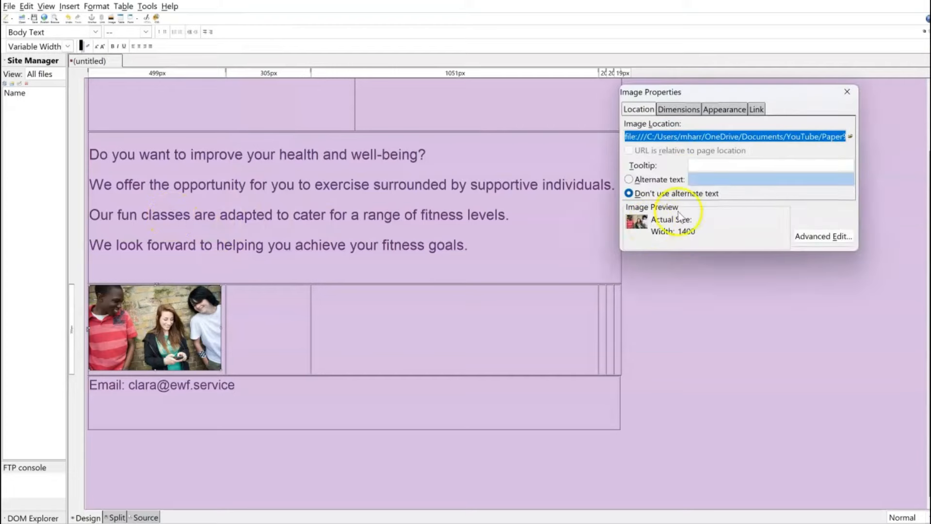
{"action": "left_click", "coordinate": [691, 109]}
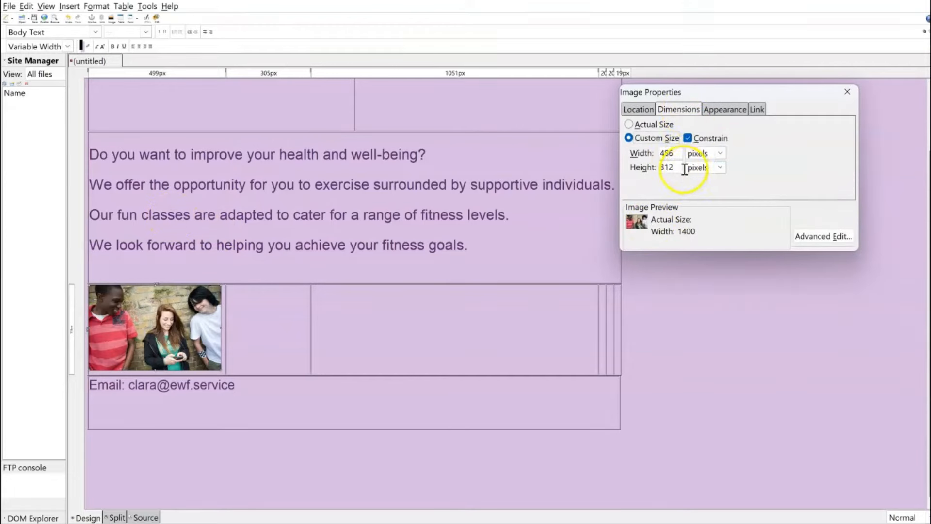
{"action": "double_click", "coordinate": [669, 153]}
{"action": "type", "text": "2"}
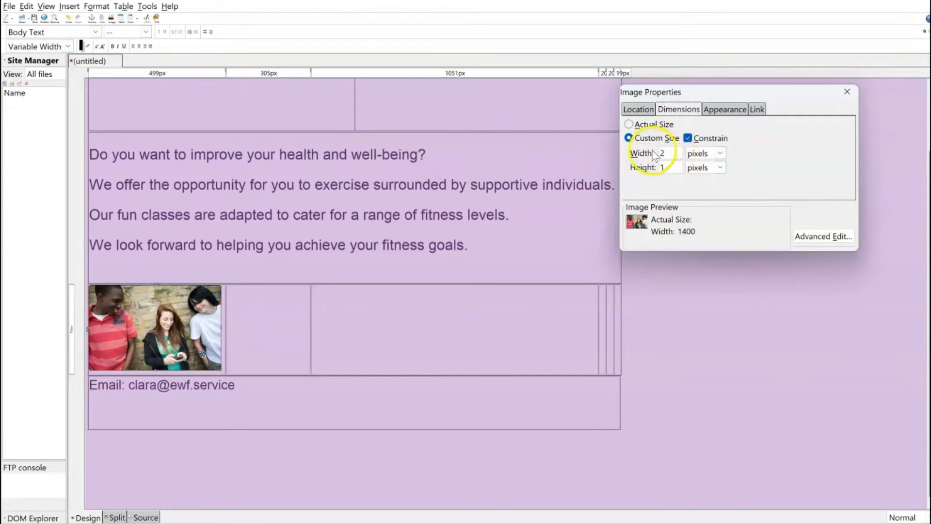
{"action": "type", "text": "50"}
{"action": "double_click", "coordinate": [665, 168]}
{"action": "type", "text": "25"}
{"action": "key", "text": "Return"}
Reopen the properties of IMAGE 1 and set its custom width to 250 pixels.
{"action": "left_click", "coordinate": [96, 6]}
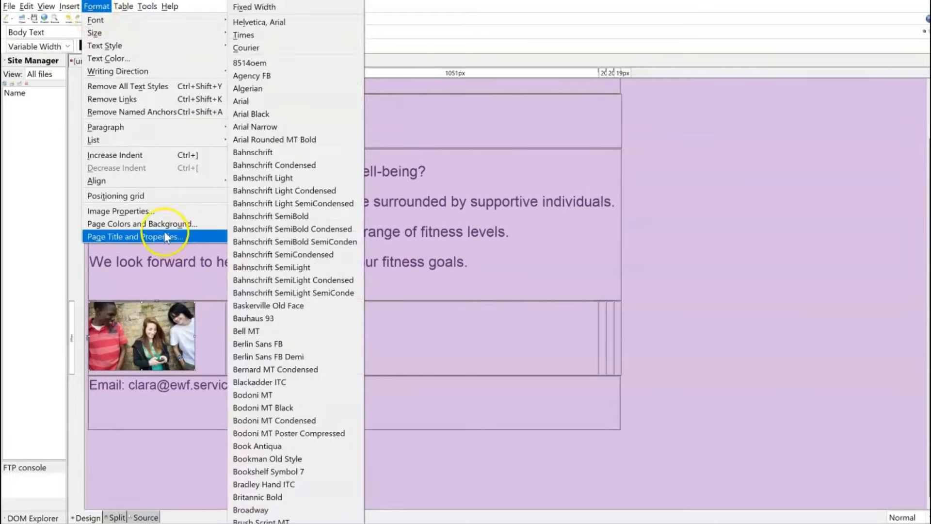
{"action": "left_click", "coordinate": [119, 211]}
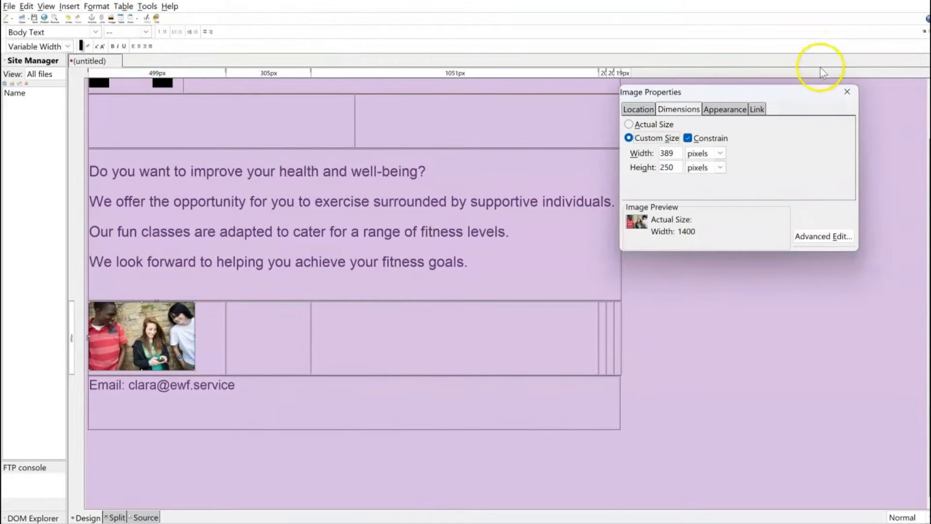
{"action": "left_click_drag", "start_coordinate": [674, 153], "coordinate": [655, 152]}
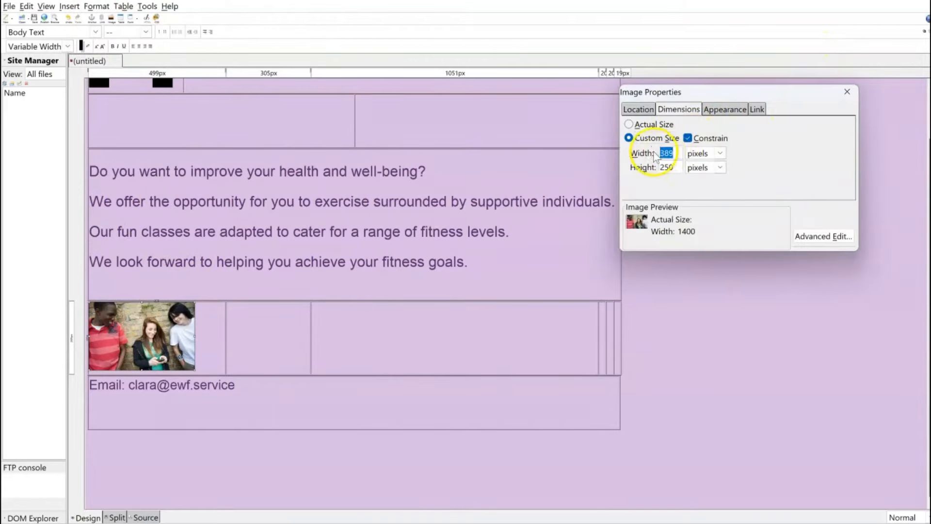
{"action": "type", "text": "250"}
{"action": "left_click", "coordinate": [678, 166]}
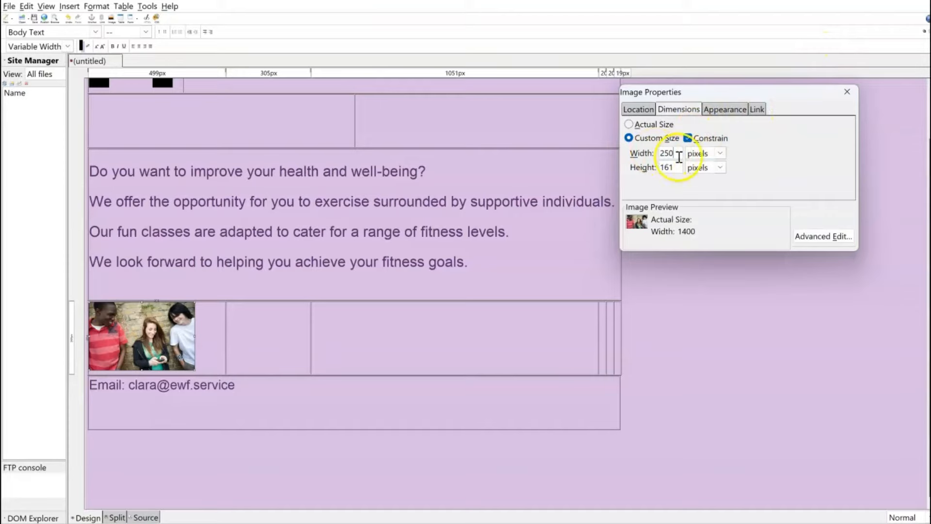
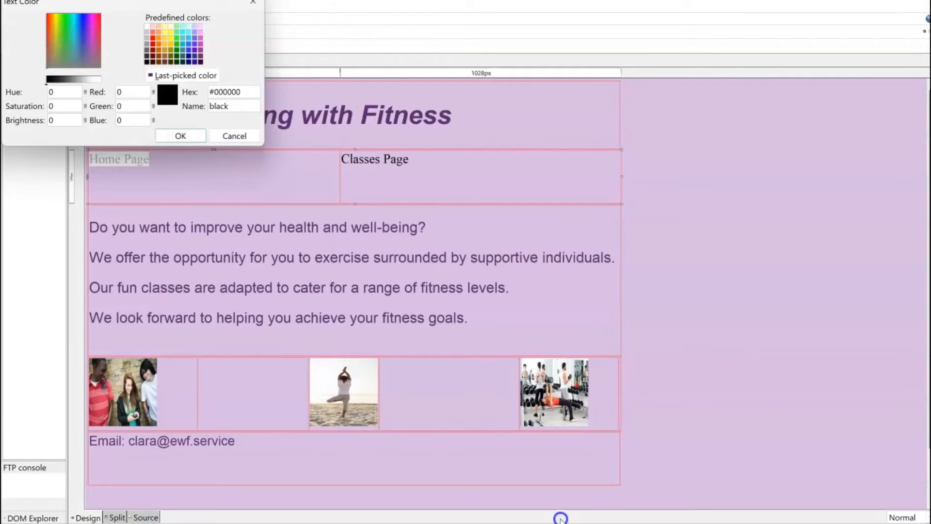
Apply the page's purple text colour and the Helvetica, Arial font to the Home Page text in the link row.
{"action": "key", "text": "Return"}
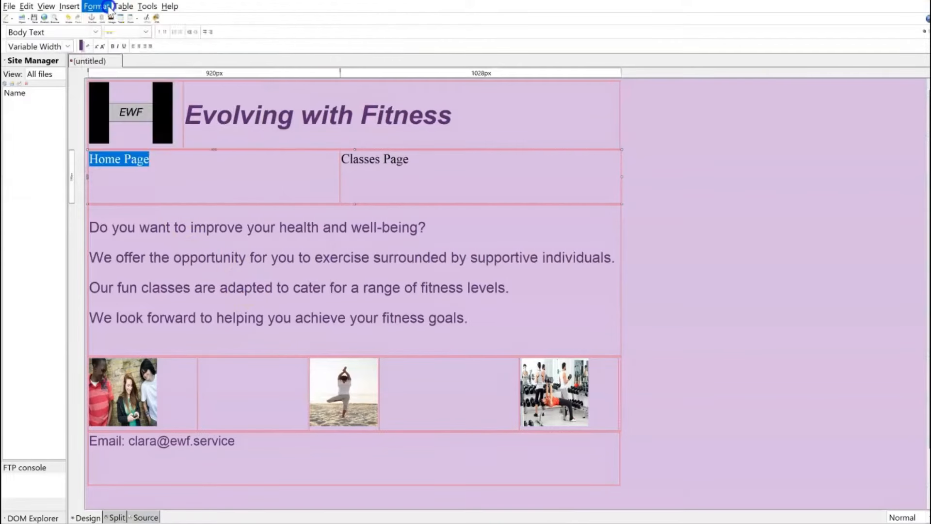
{"action": "left_click", "coordinate": [97, 6]}
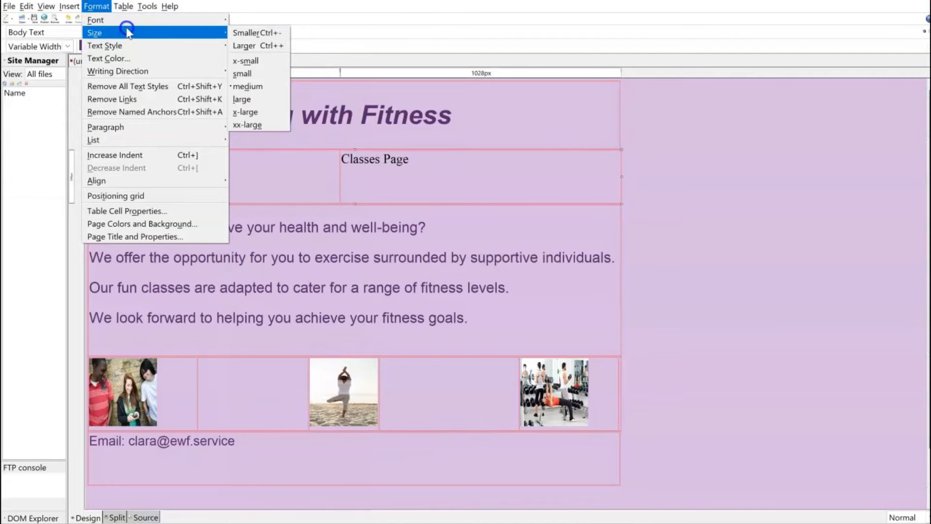
{"action": "mouse_move", "coordinate": [130, 25]}
{"action": "left_click", "coordinate": [250, 22]}
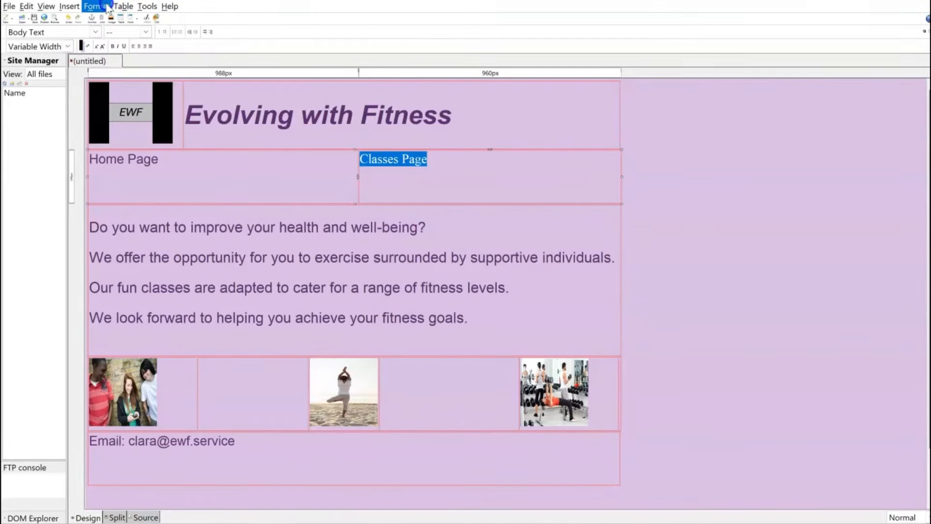
Give the Classes Page text the same Helvetica, Arial font and purple colour as the Home Page text.
{"action": "left_click", "coordinate": [98, 7]}
{"action": "left_click", "coordinate": [107, 19]}
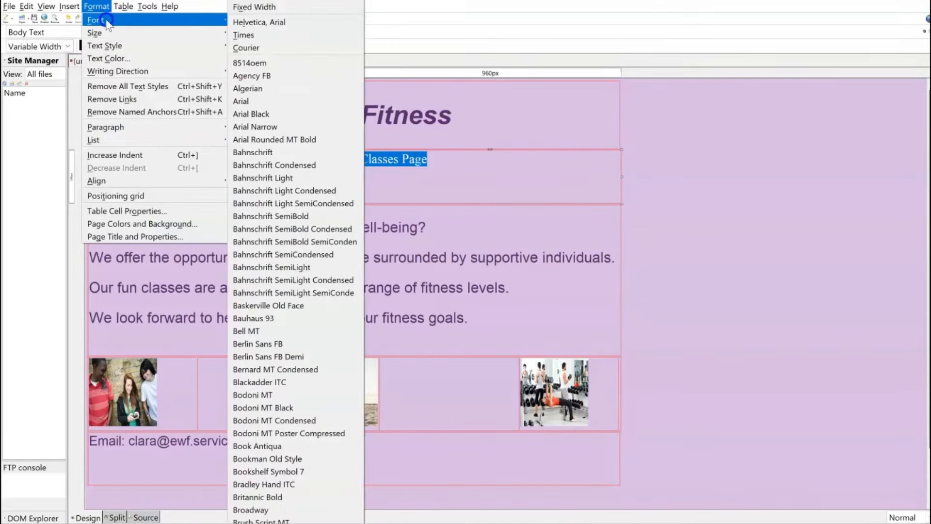
{"action": "left_click", "coordinate": [624, 279]}
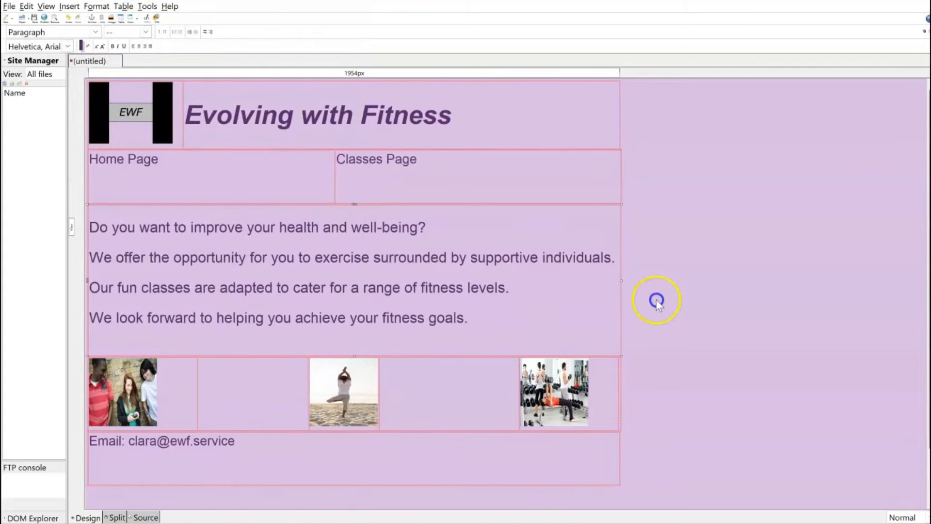
Save the page with the title Home as Home.html in the Website folder, replacing the existing file.
{"action": "left_click", "coordinate": [10, 6]}
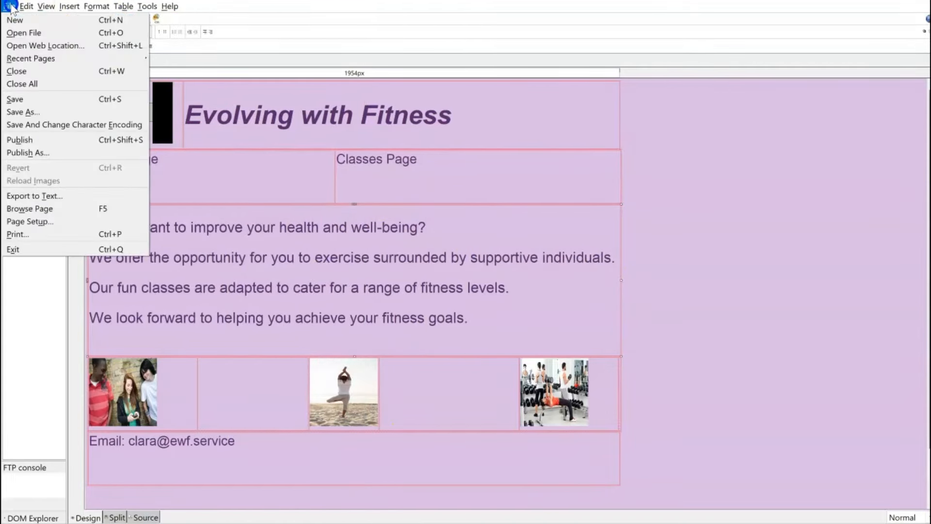
{"action": "left_click", "coordinate": [47, 113]}
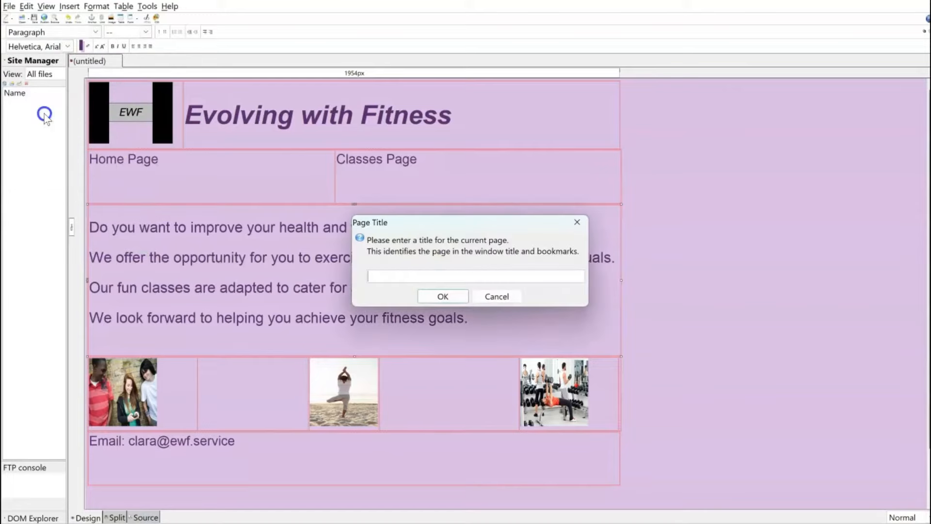
{"action": "type", "text": "Home"}
{"action": "key", "text": "Return"}
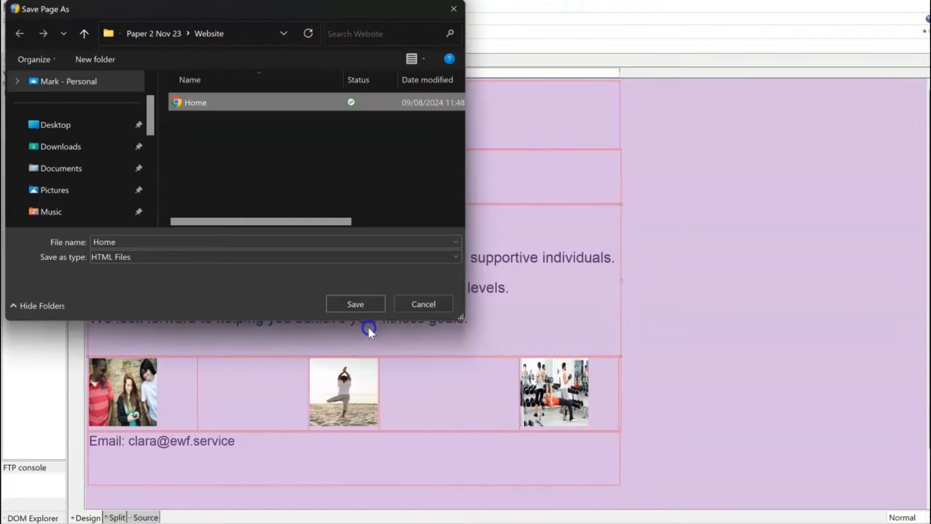
{"action": "left_click", "coordinate": [353, 307]}
{"action": "left_click", "coordinate": [507, 273]}
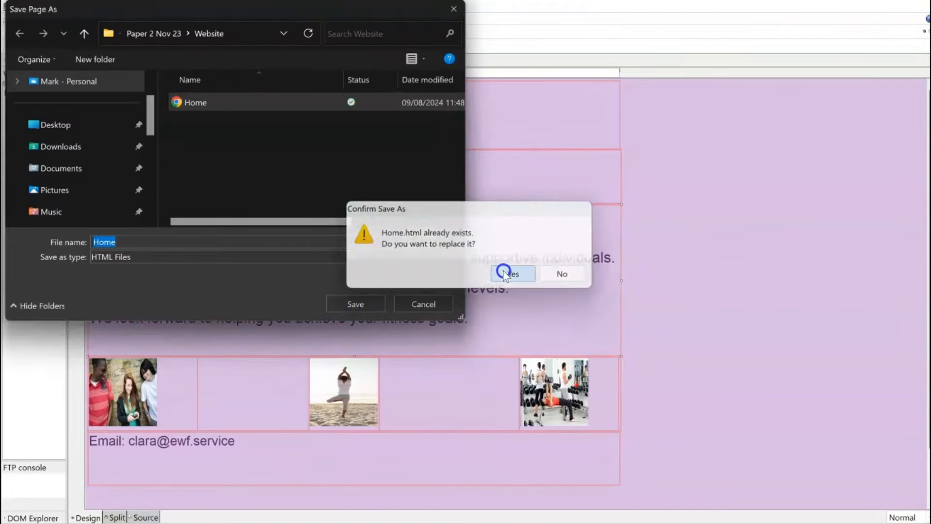
{"action": "key", "text": "alt+Tab"}
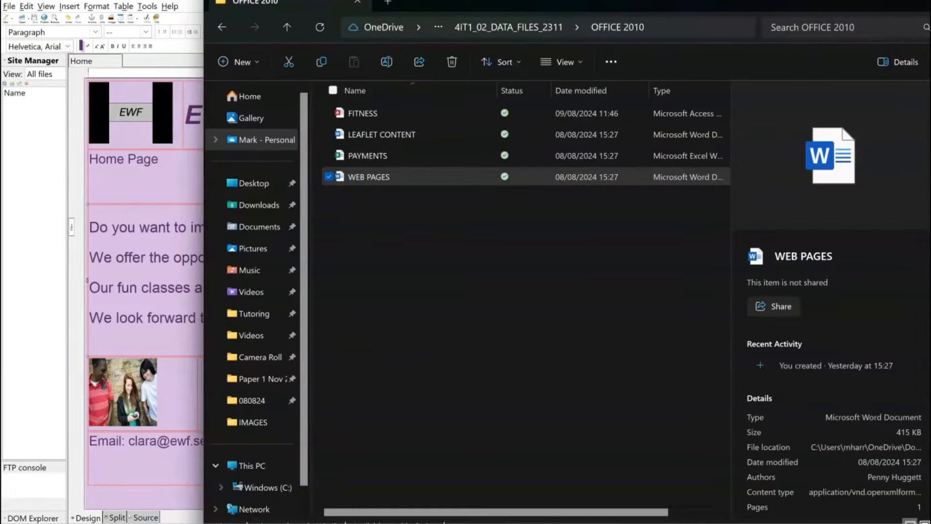
{"action": "left_click_drag", "start_coordinate": [705, 0], "coordinate": [628, 80]}
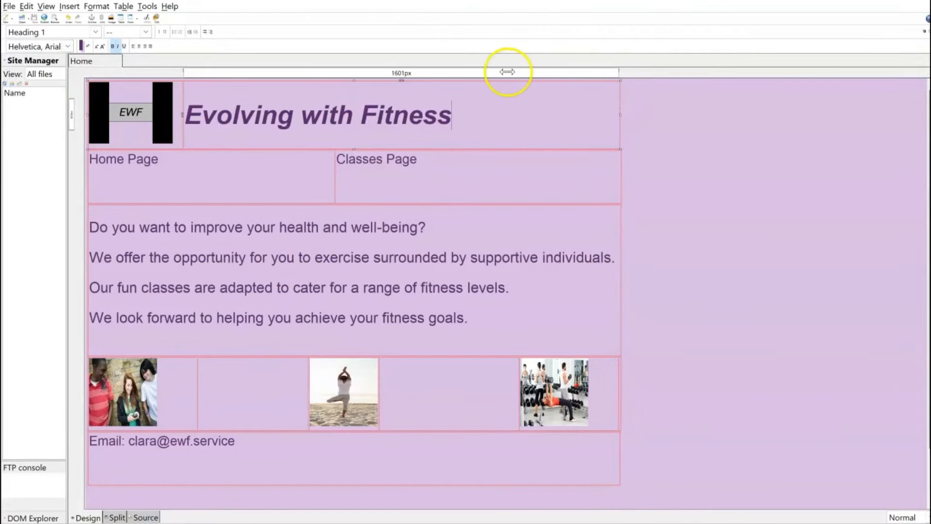
Narrow the cell holding the Evolving with Fitness heading to about 1113 px.
{"action": "left_click", "coordinate": [486, 73]}
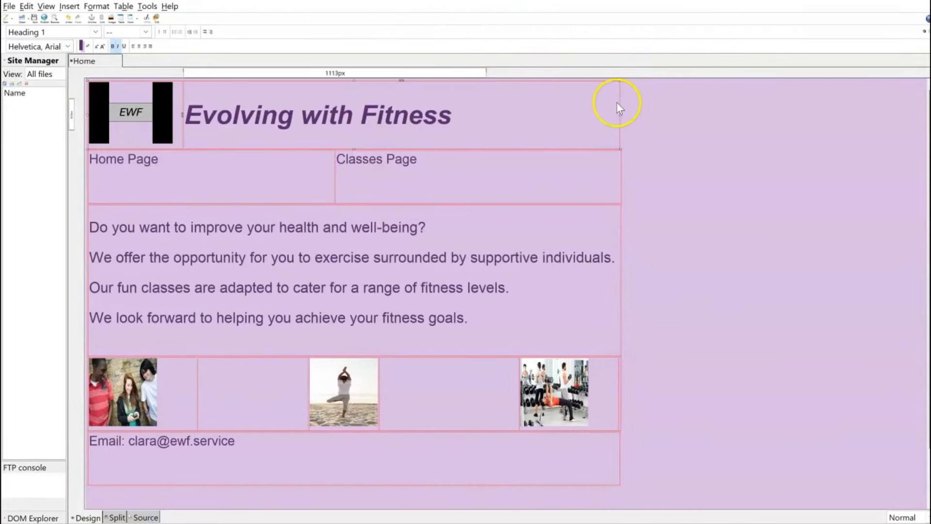
{"action": "left_click", "coordinate": [422, 301]}
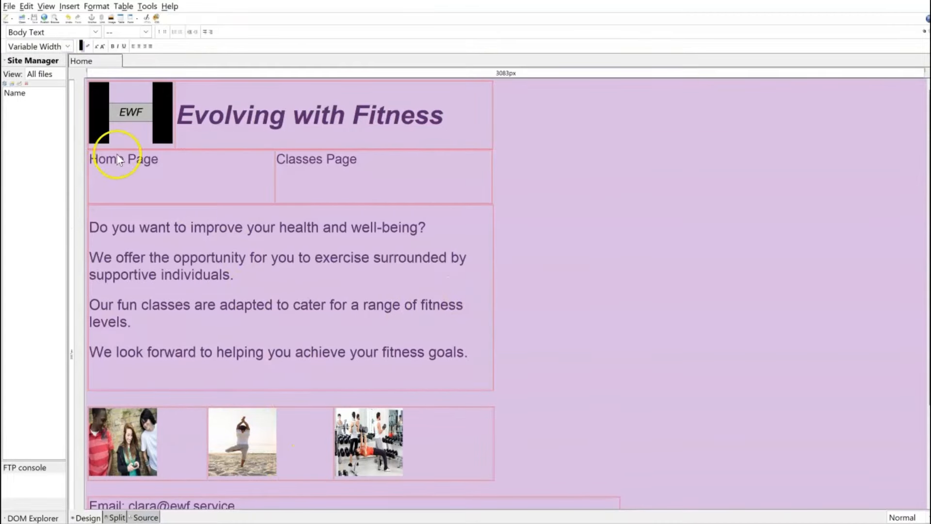
Link the Home Page text in the link row to the Home file in the Website folder.
{"action": "left_click", "coordinate": [165, 158]}
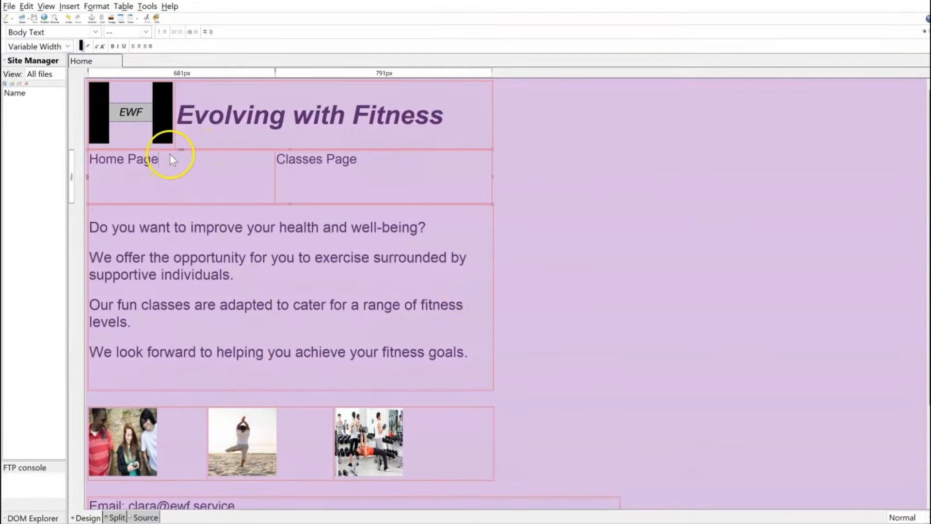
{"action": "left_click_drag", "start_coordinate": [165, 155], "coordinate": [92, 158]}
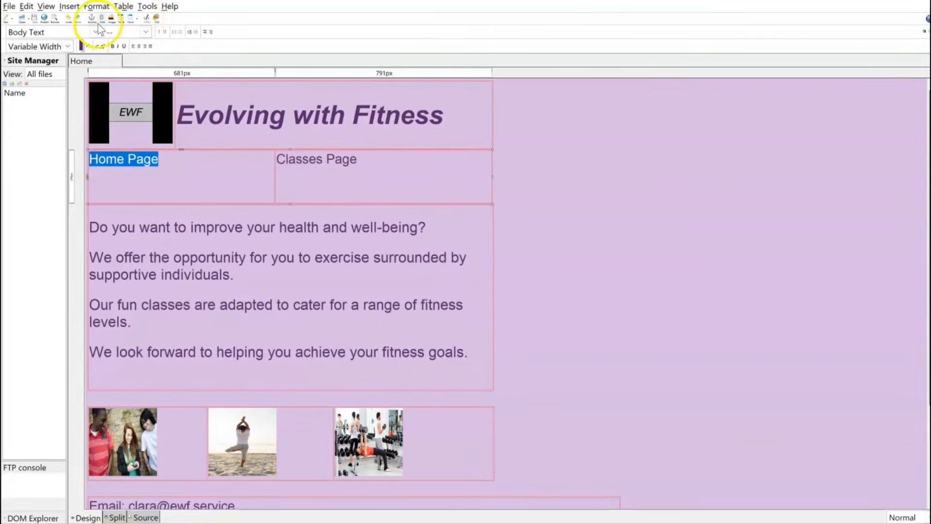
{"action": "left_click", "coordinate": [75, 9]}
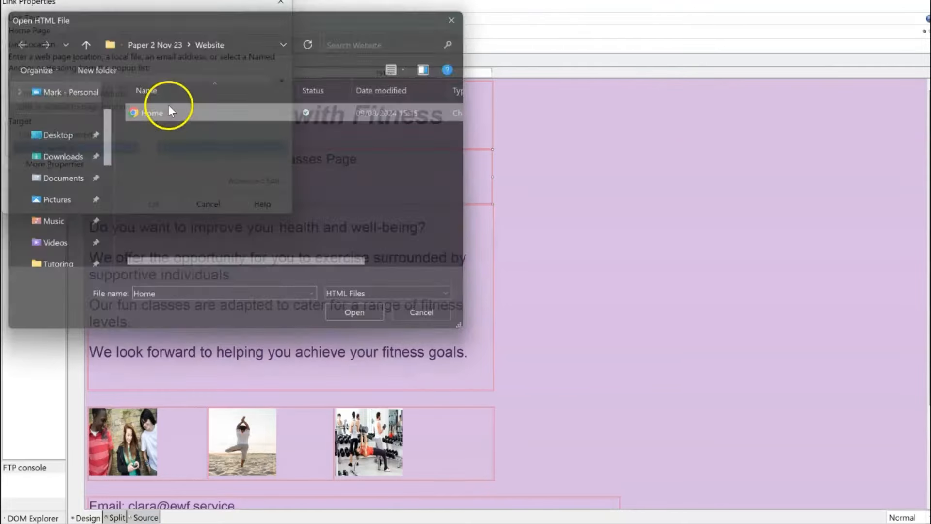
{"action": "double_click", "coordinate": [168, 109]}
{"action": "left_click", "coordinate": [154, 206]}
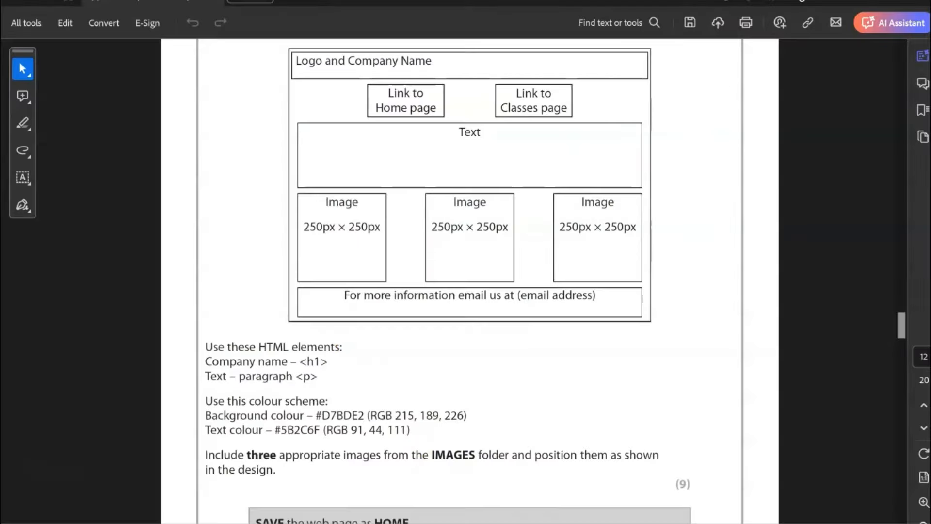
Examine the CLASSES page design and its requirements in the exam brief.
{"action": "scroll", "coordinate": [367, 300], "scroll_direction": "down", "scroll_amount": 1}
{"action": "scroll", "coordinate": [372, 304], "scroll_direction": "down", "scroll_amount": 7}
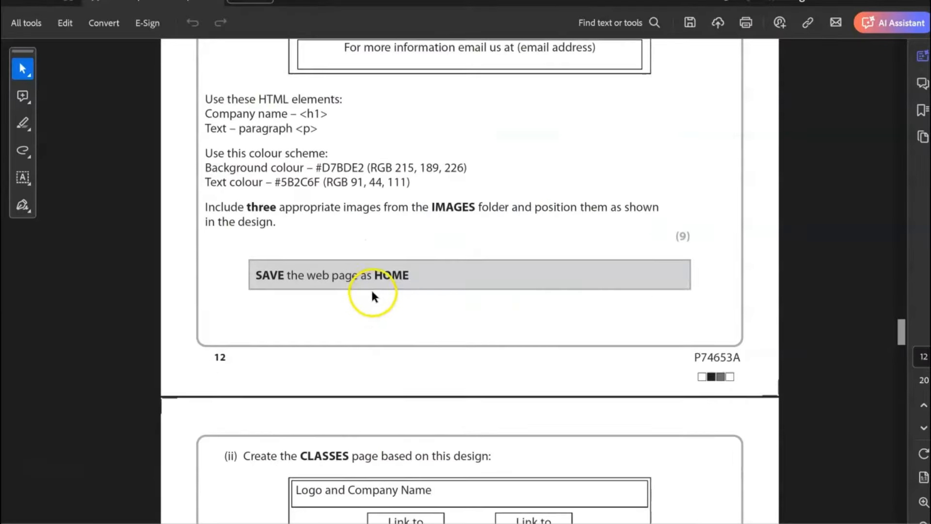
{"action": "scroll", "coordinate": [414, 304], "scroll_direction": "down", "scroll_amount": 4}
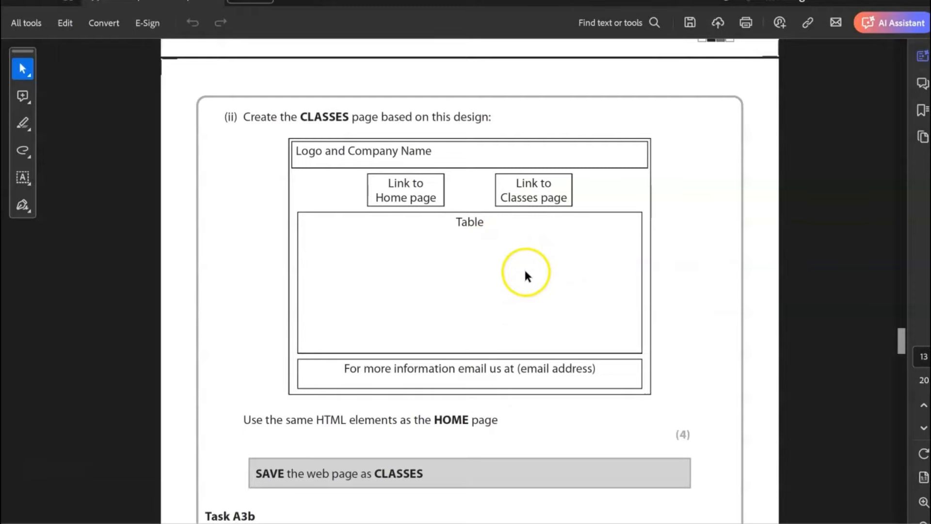
{"action": "scroll", "coordinate": [508, 301], "scroll_direction": "down", "scroll_amount": 1}
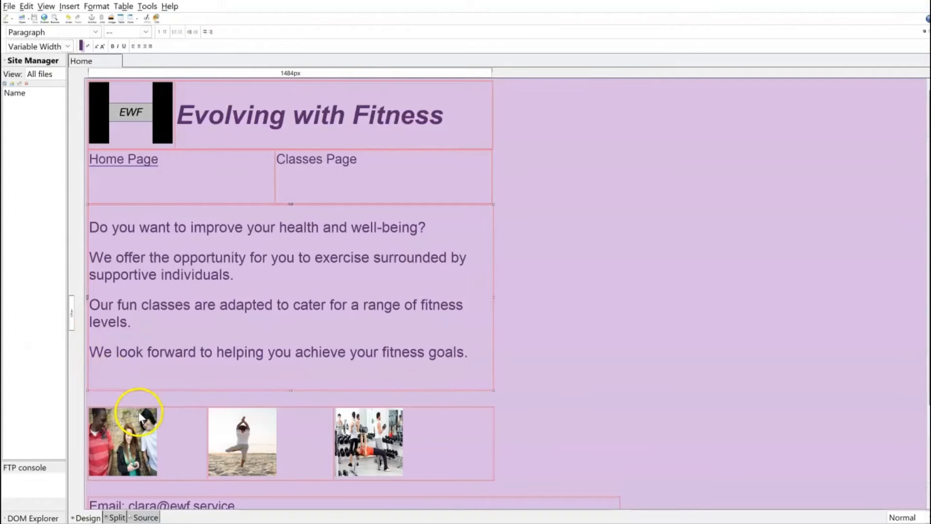
Delete the three images from the image row of the web page copy.
{"action": "left_click", "coordinate": [135, 416]}
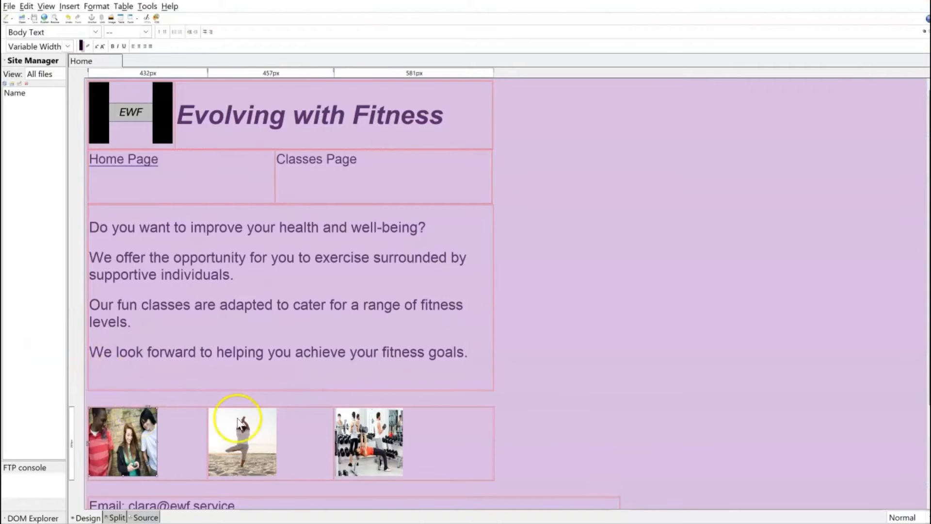
{"action": "key", "text": "Delete"}
{"action": "left_click", "coordinate": [270, 442]}
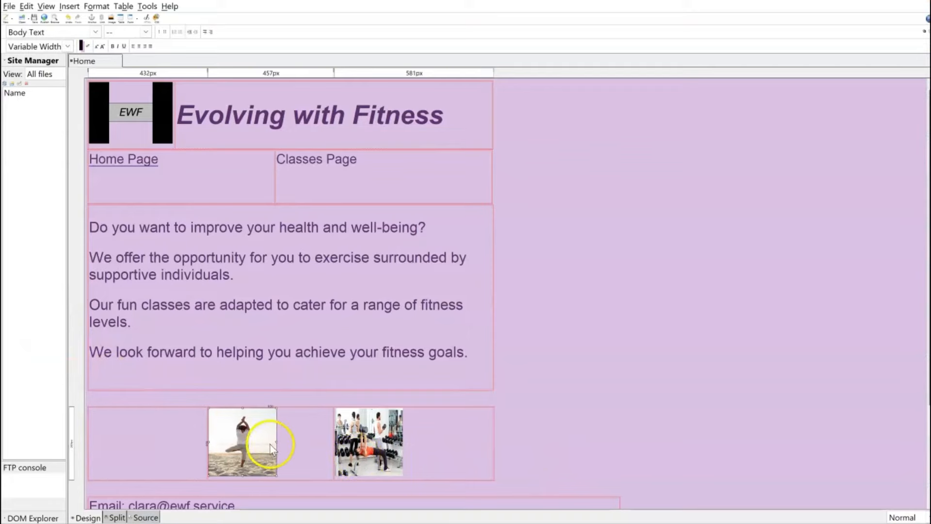
{"action": "key", "text": "Delete"}
{"action": "left_click", "coordinate": [376, 449]}
{"action": "key", "text": "Delete"}
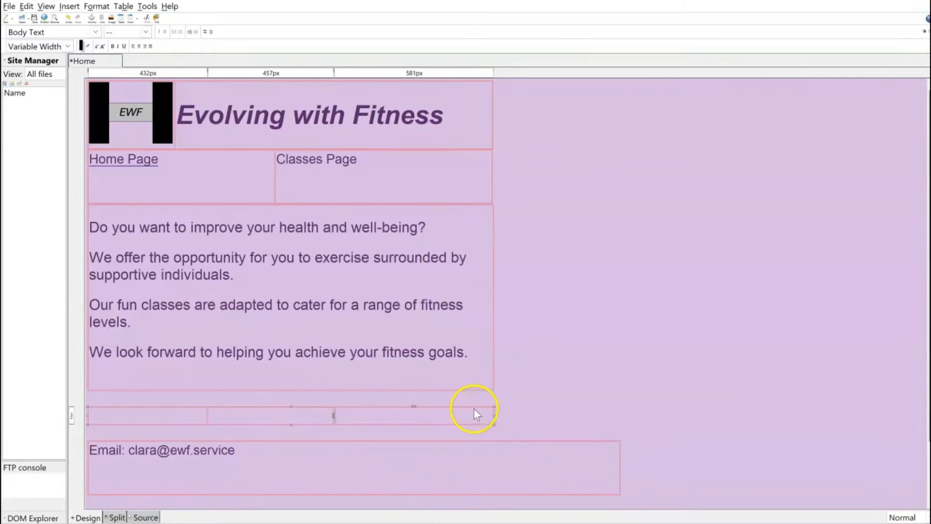
Remove the empty three-column table row that held the images.
{"action": "left_click", "coordinate": [125, 7]}
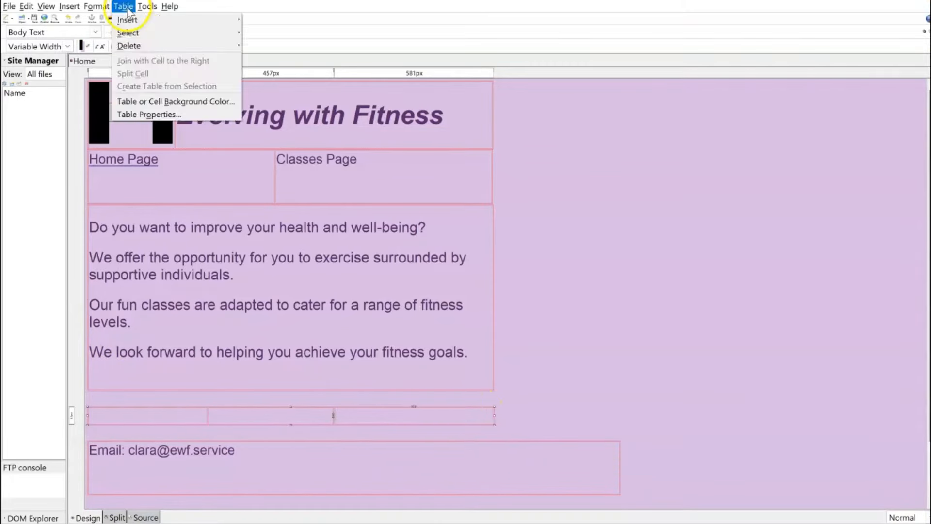
{"action": "mouse_move", "coordinate": [177, 45]}
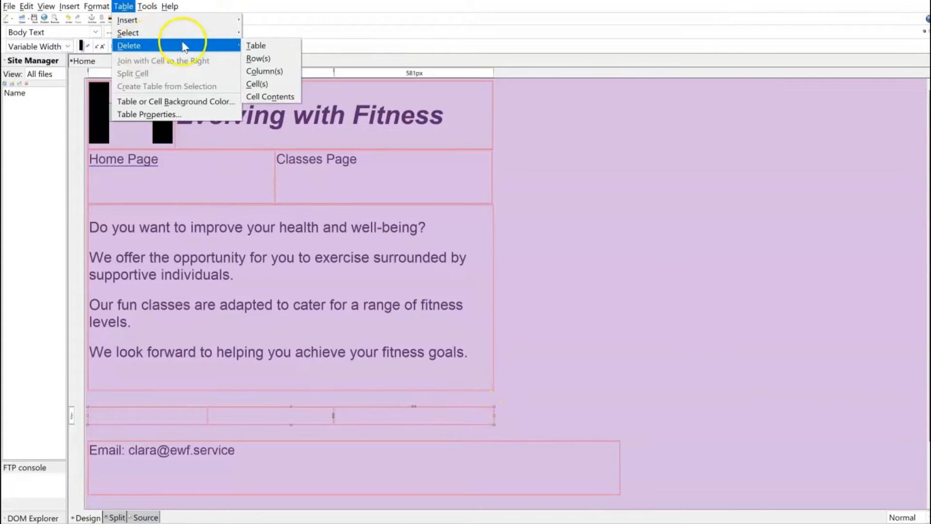
{"action": "left_click", "coordinate": [262, 58]}
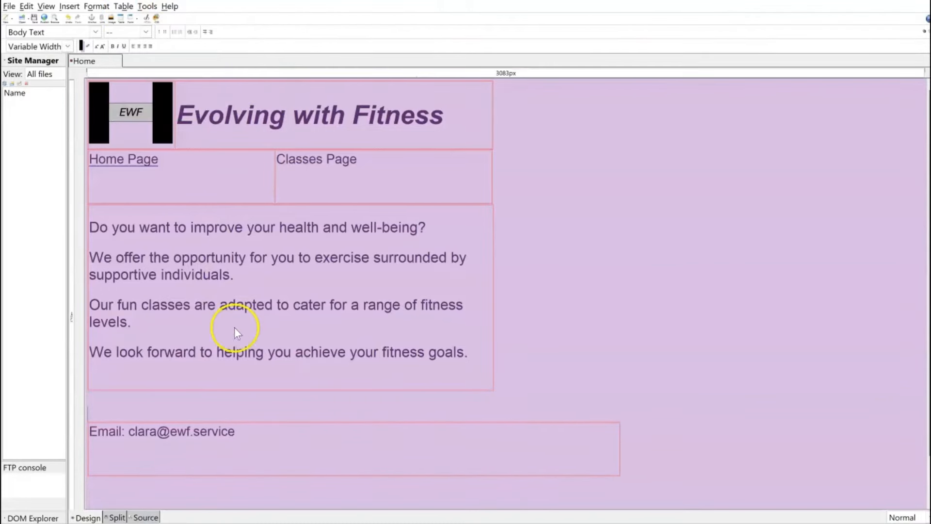
Delete all four home page text paragraphs from the cell below the page links.
{"action": "left_click", "coordinate": [251, 341]}
{"action": "left_click_drag", "start_coordinate": [472, 356], "coordinate": [85, 222]}
{"action": "key", "text": "Delete"}
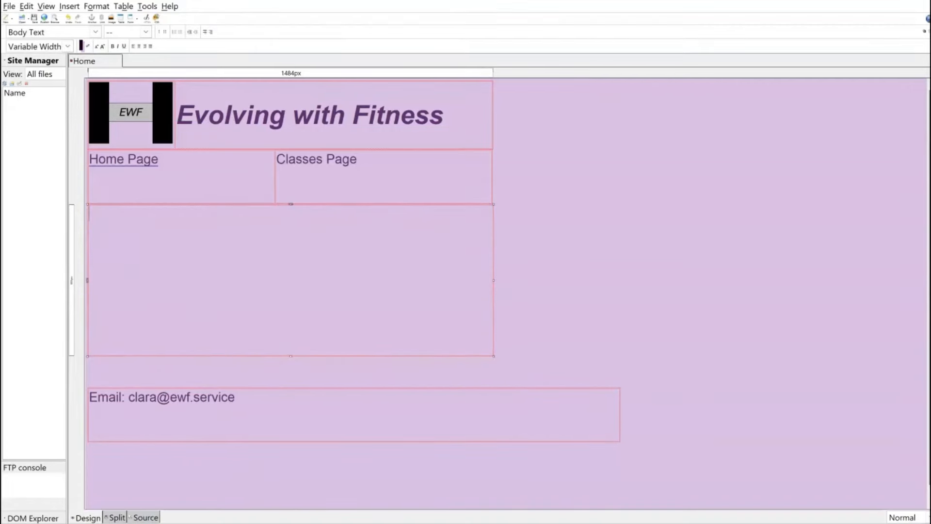
Following the table design in the Word document, insert a one-cell table above a four-row, two-column table in the empty text cell.
{"action": "key", "text": "alt+Tab"}
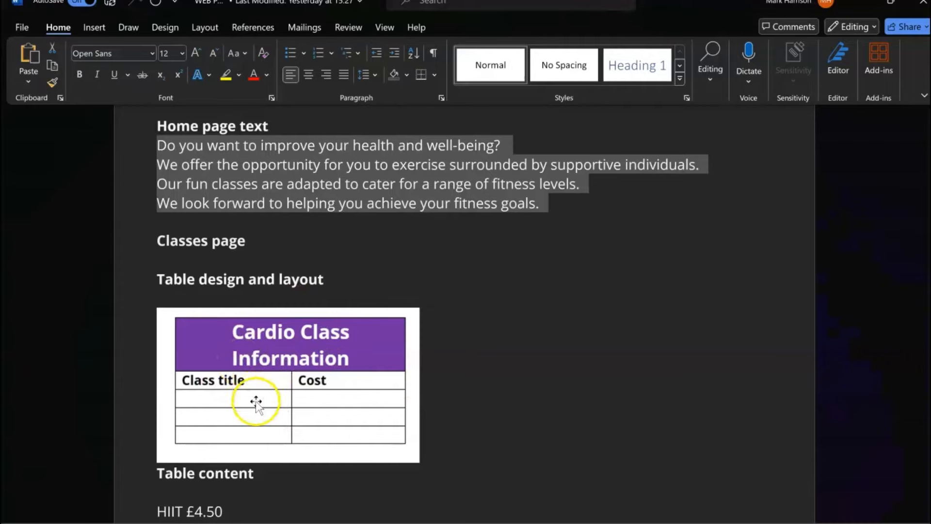
{"action": "scroll", "coordinate": [262, 373], "scroll_direction": "down", "scroll_amount": 3}
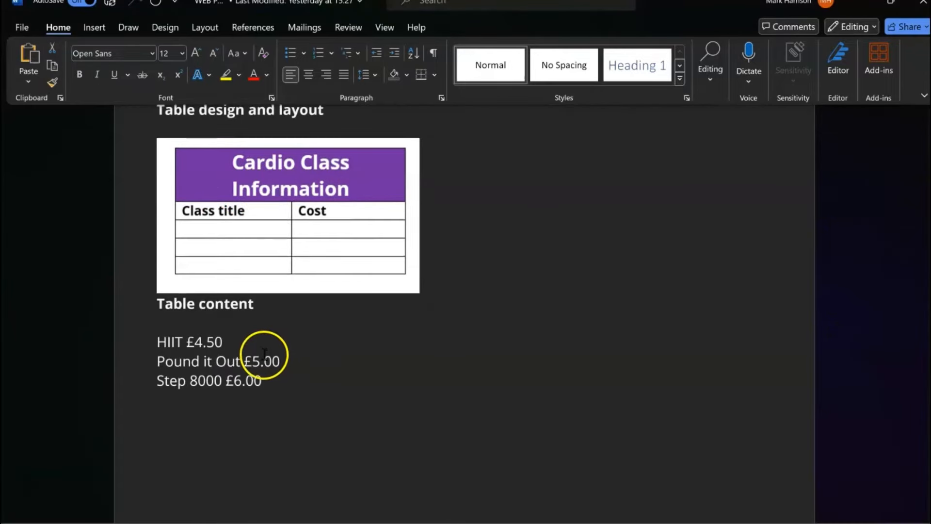
{"action": "scroll", "coordinate": [270, 354], "scroll_direction": "up", "scroll_amount": 2}
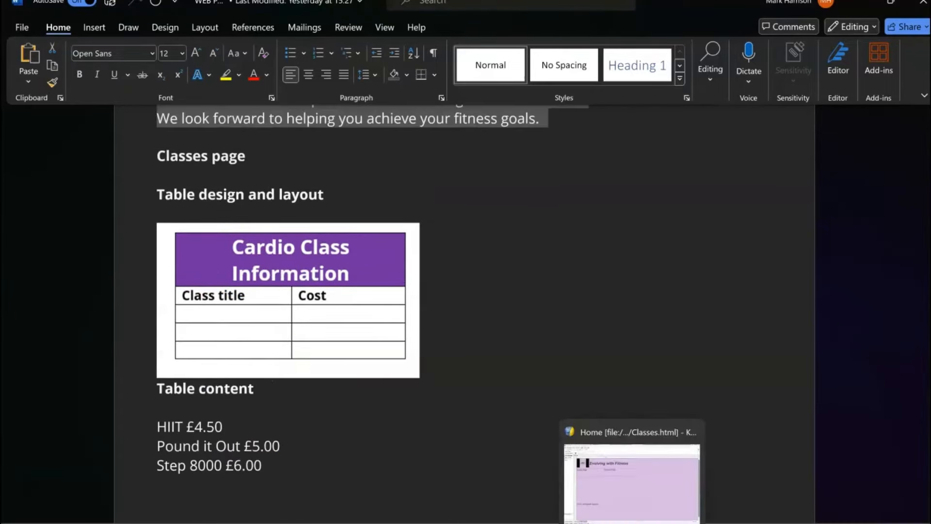
{"action": "left_click", "coordinate": [632, 523]}
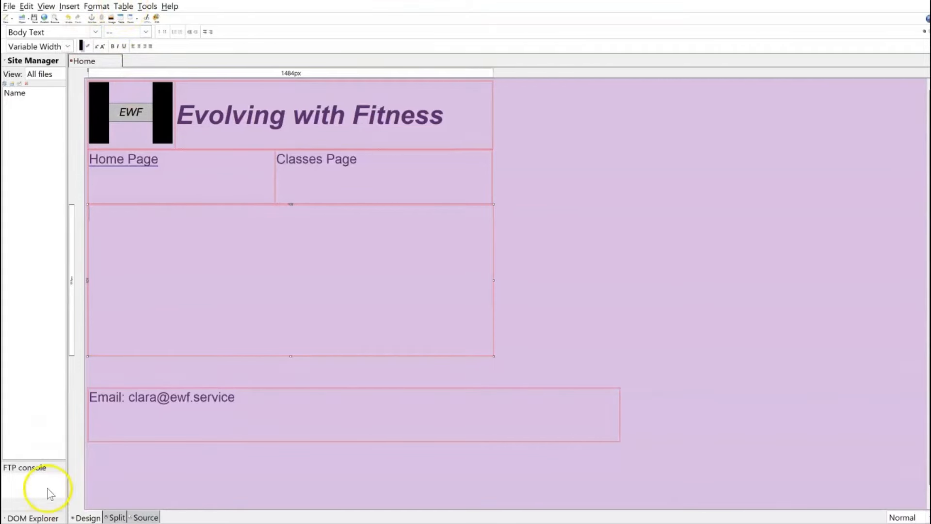
{"action": "left_click", "coordinate": [158, 214]}
{"action": "key", "text": "ctrl+v"}
{"action": "left_click", "coordinate": [175, 218]}
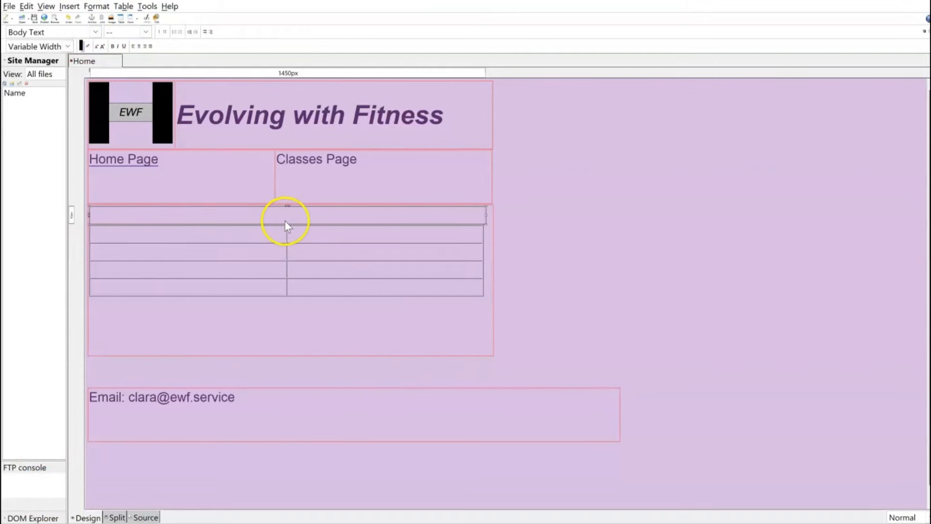
{"action": "left_click", "coordinate": [218, 238]}
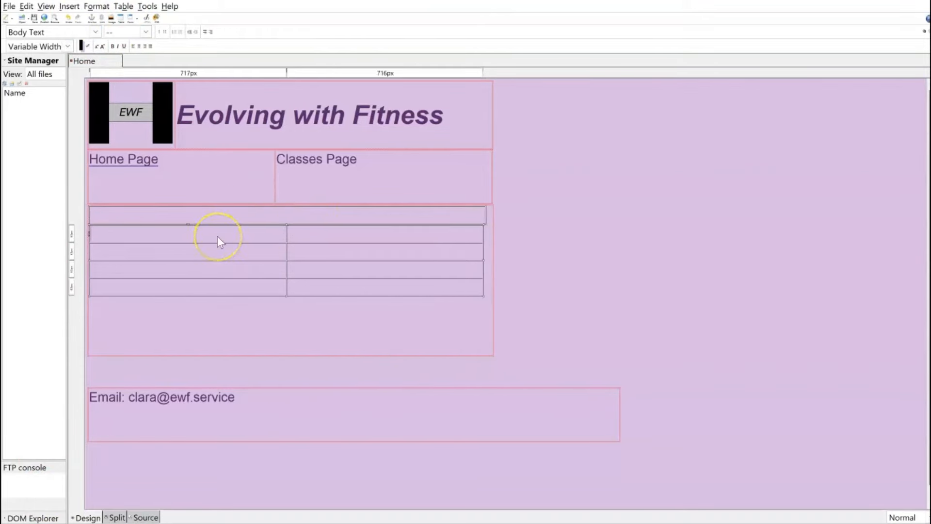
Enter Cardio Class Information in the one-cell title row and give that row a purple background, matching the Word design.
{"action": "key", "text": "alt+Tab"}
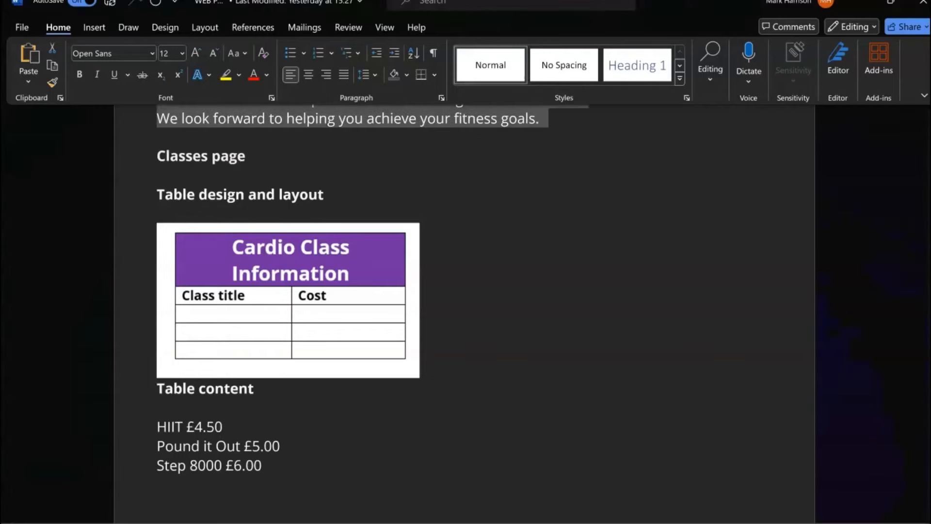
{"action": "key", "text": "alt+Tab"}
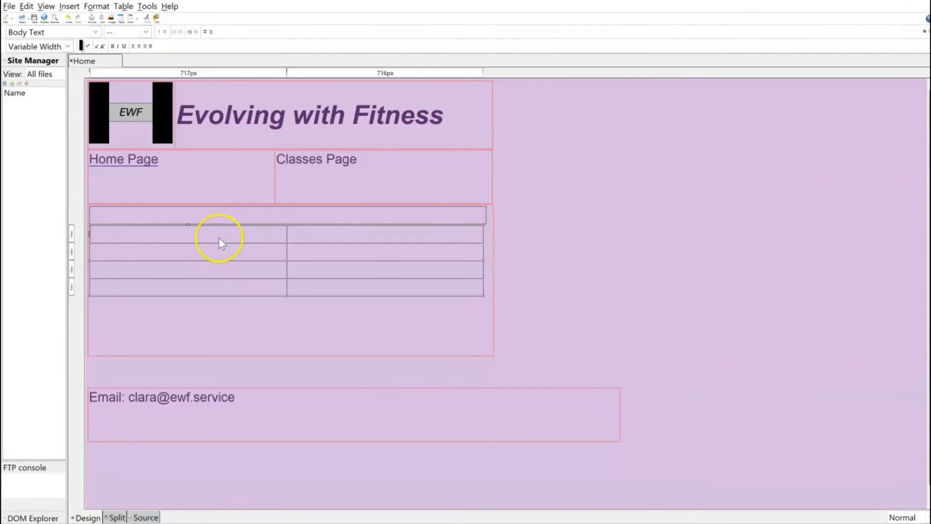
{"action": "type", "text": "Cardio"}
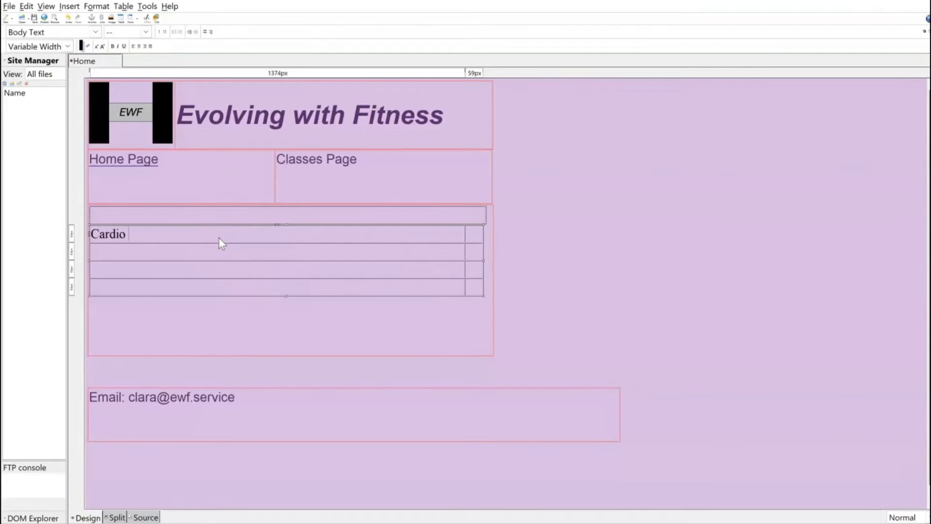
{"action": "type", "text": " Class"}
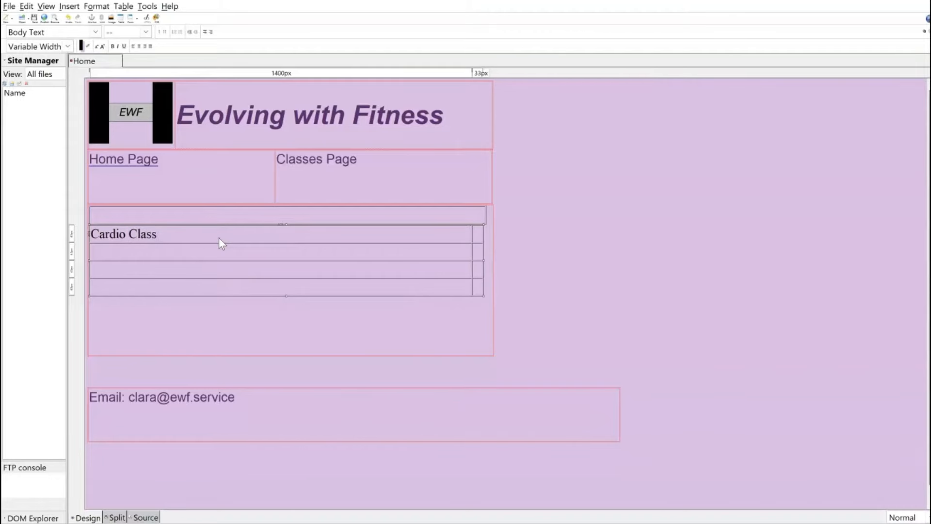
{"action": "type", "text": "  Information"}
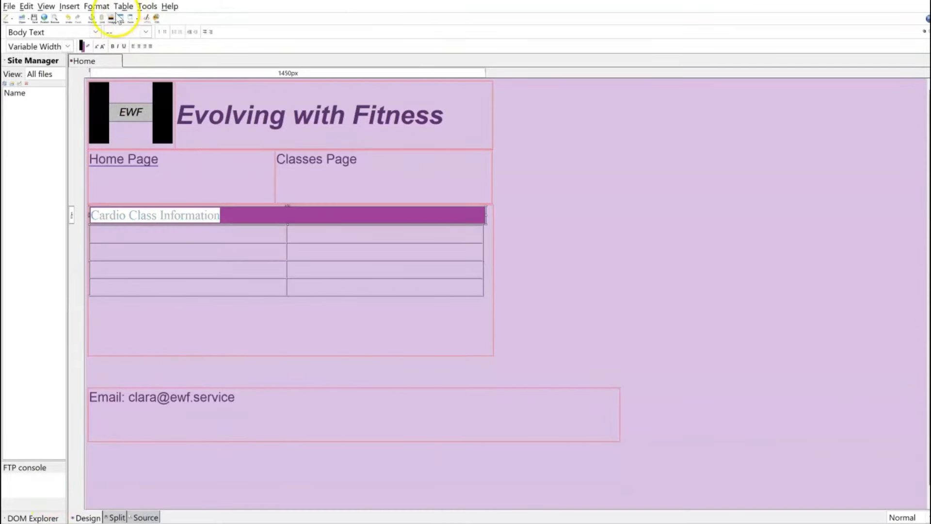
Colour the Cardio Class Information title white and centre it in its purple row.
{"action": "left_click", "coordinate": [124, 7]}
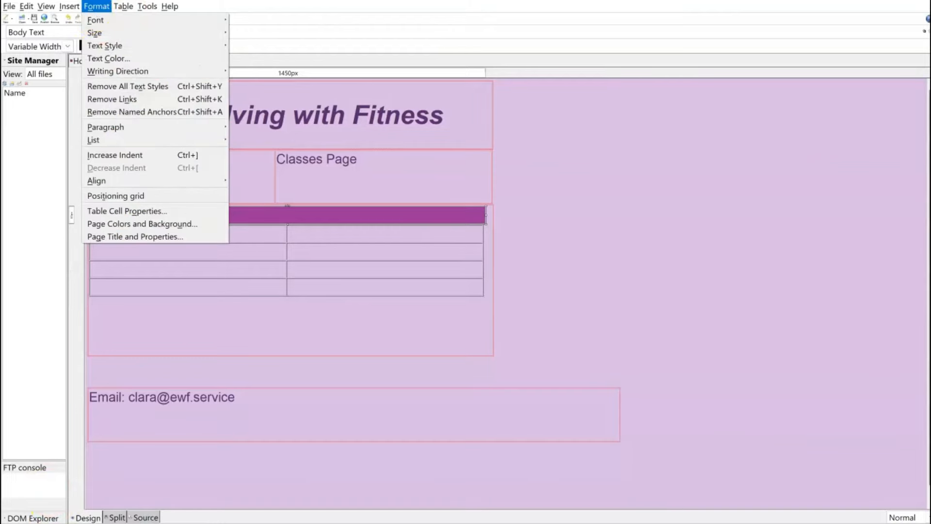
{"action": "left_click", "coordinate": [95, 22]}
{"action": "left_click", "coordinate": [96, 7]}
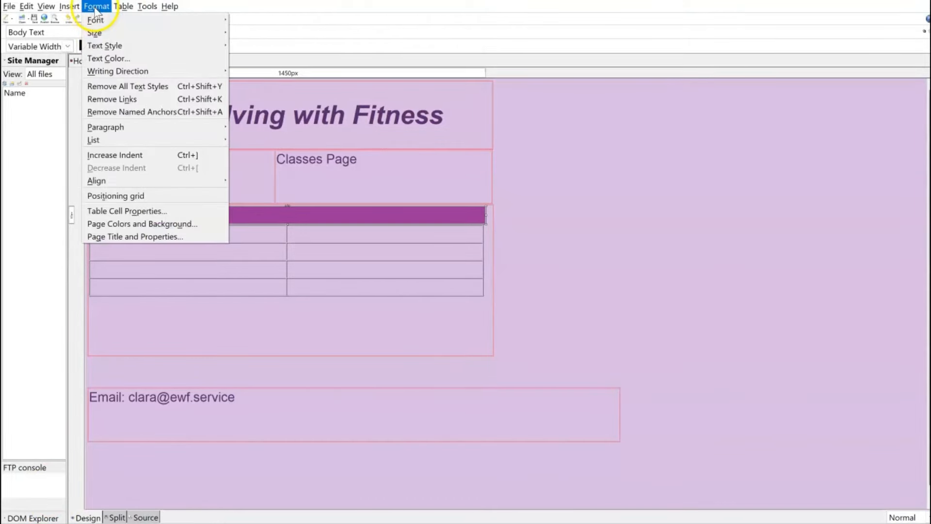
{"action": "left_click", "coordinate": [184, 59]}
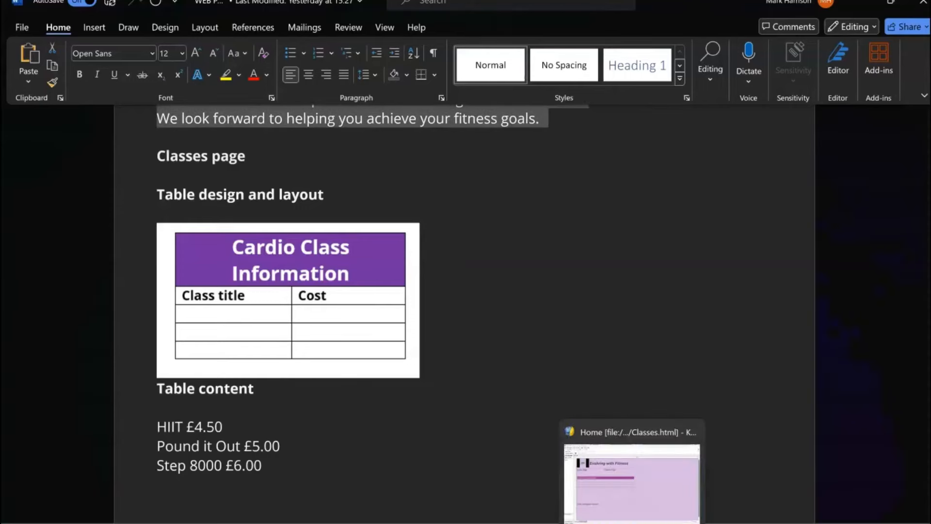
{"action": "left_click", "coordinate": [630, 480]}
{"action": "left_click_drag", "start_coordinate": [218, 217], "coordinate": [95, 211]}
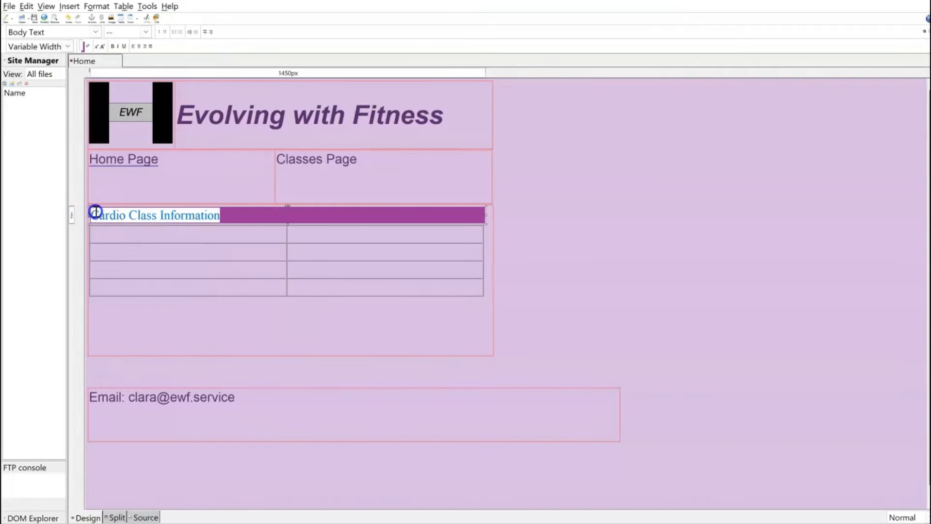
{"action": "left_click", "coordinate": [281, 217]}
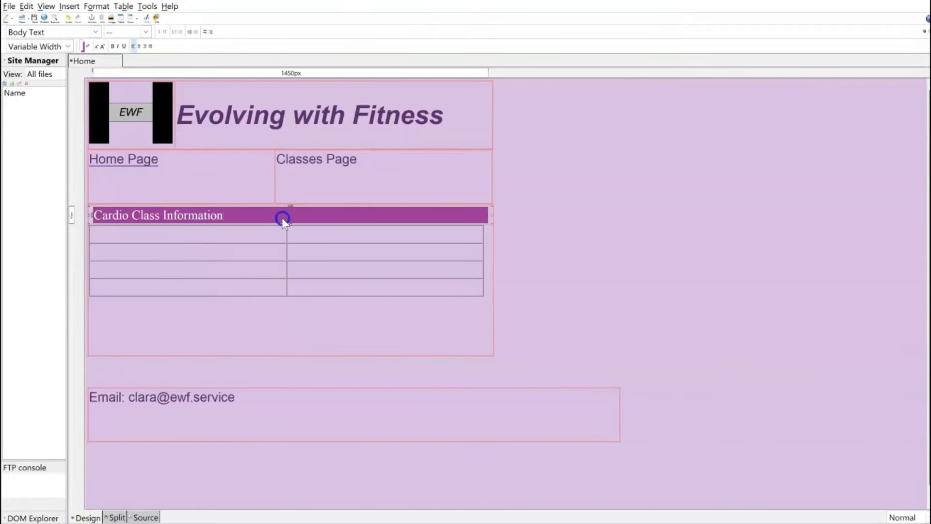
{"action": "left_click", "coordinate": [94, 216]}
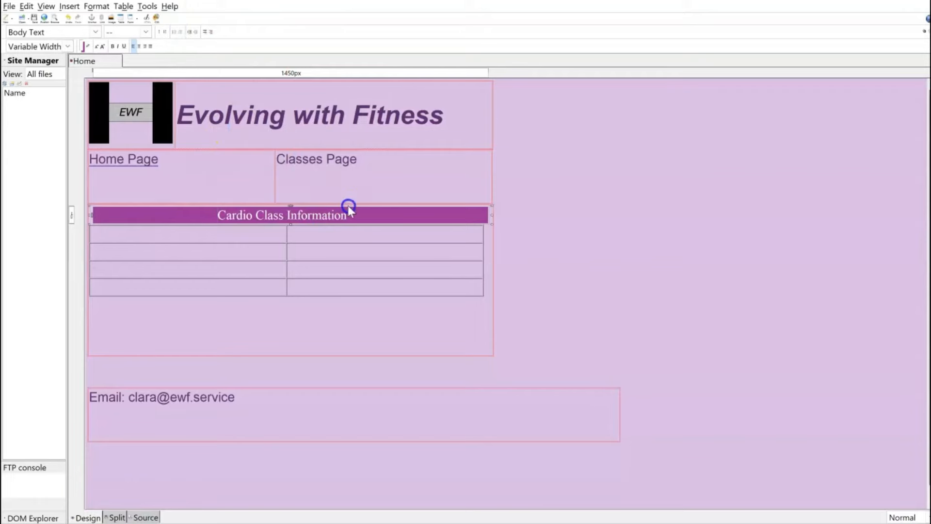
Give the Cardio Class Information title the same sans-serif font as the rest of the page.
{"action": "left_click_drag", "start_coordinate": [354, 213], "coordinate": [218, 210]}
{"action": "left_click", "coordinate": [96, 6]}
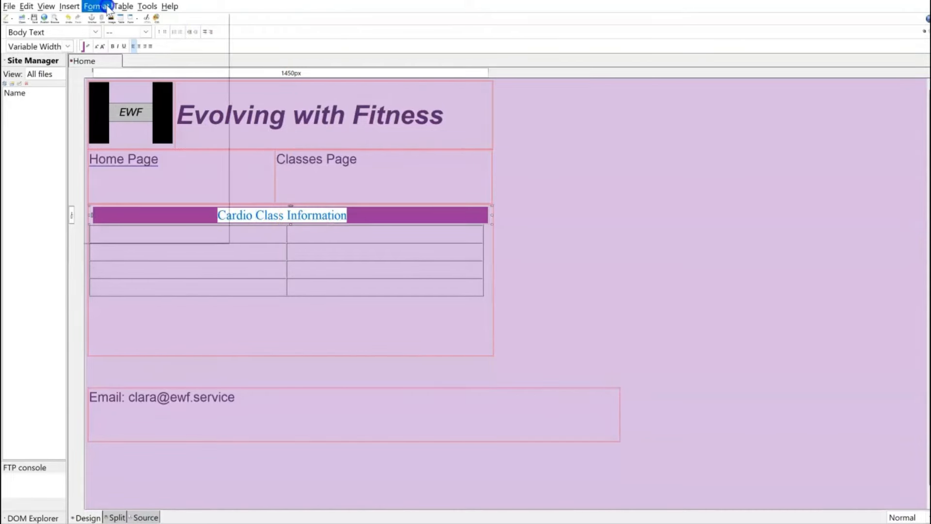
{"action": "left_click", "coordinate": [124, 86]}
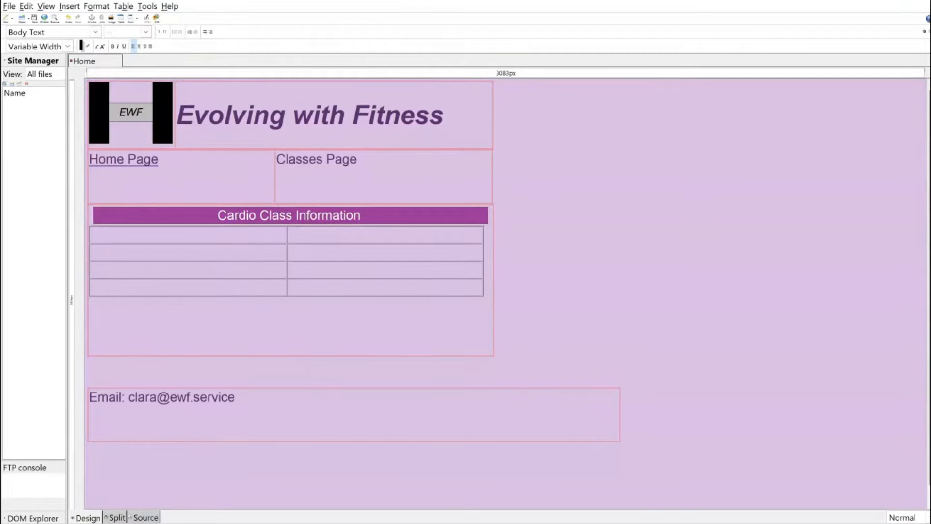
Copy HIIT from the Word document's table content into the first cell of the two-column table.
{"action": "key", "text": "alt+Tab"}
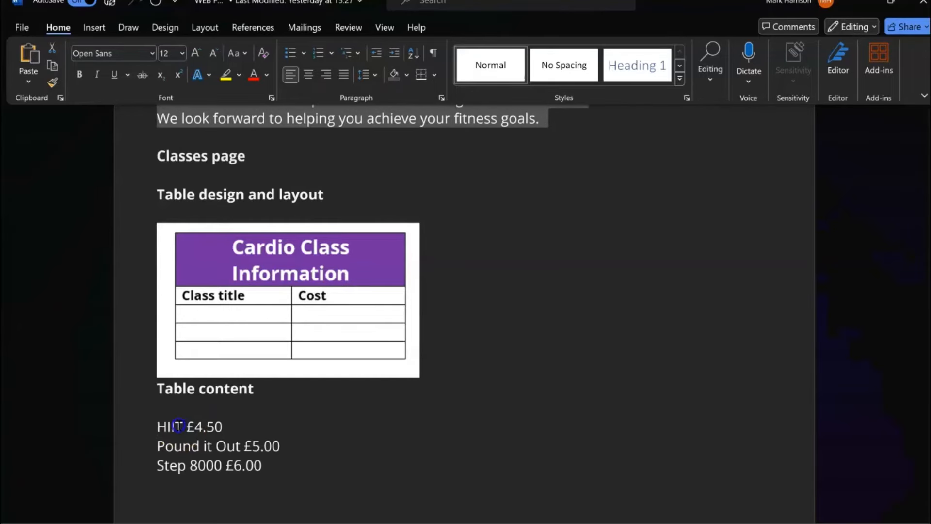
{"action": "double_click", "coordinate": [178, 426]}
{"action": "key", "text": "ctrl+c"}
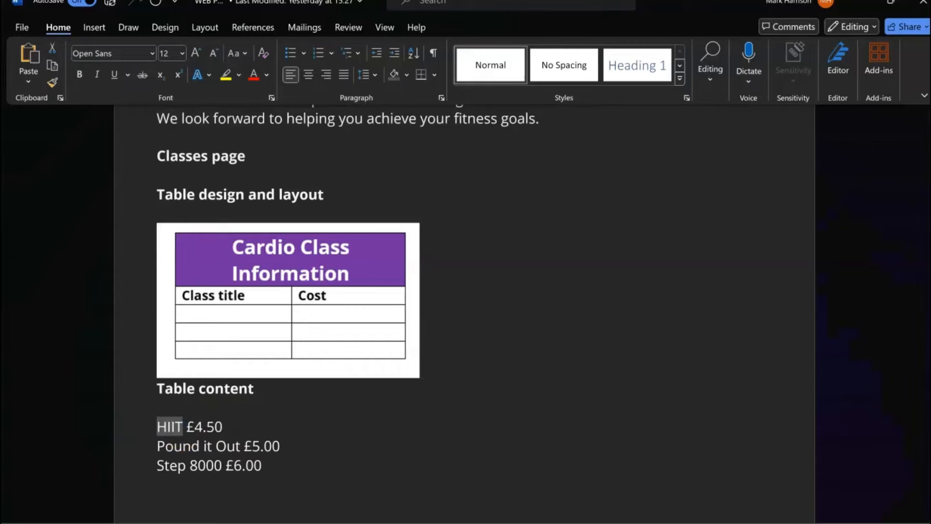
{"action": "key", "text": "alt+Tab"}
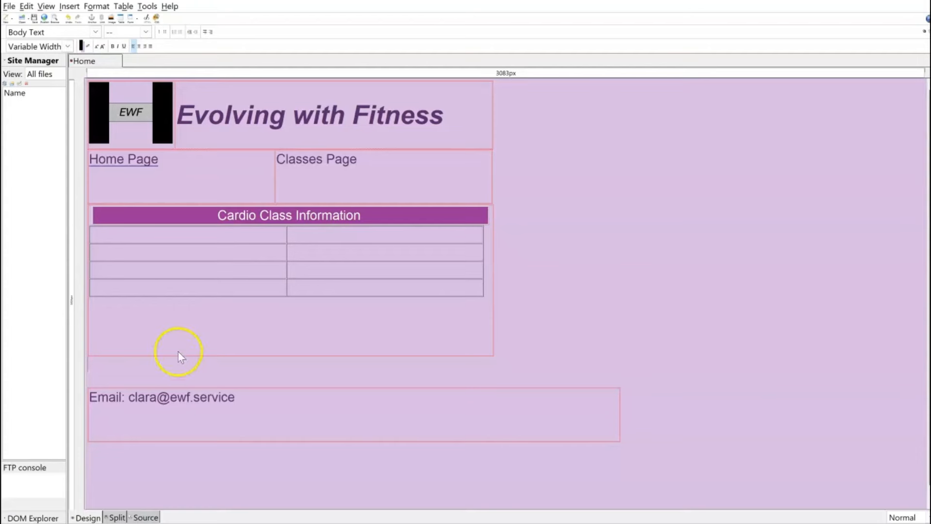
{"action": "left_click", "coordinate": [135, 231]}
{"action": "key", "text": "ctrl+v"}
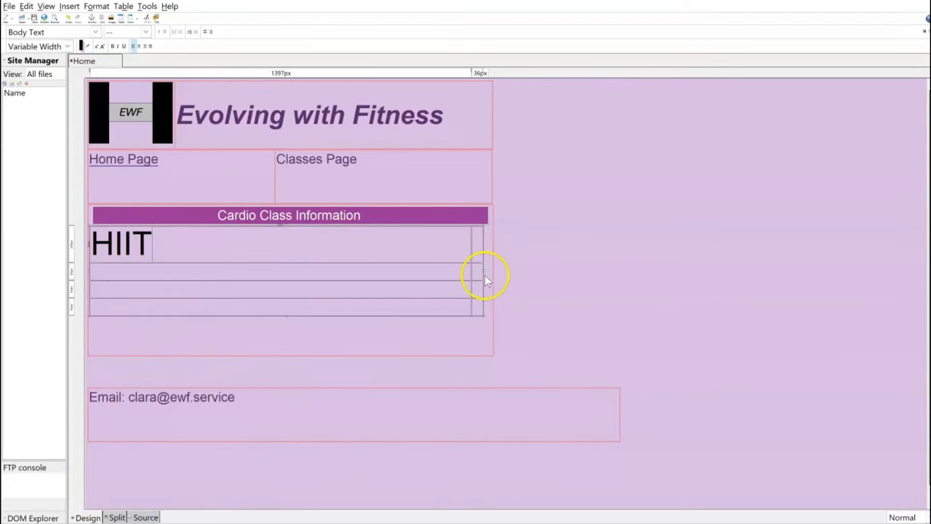
Undo the HIIT paste, copy £4.50 from the Word document as unformatted text into the second row's cost cell, and enter HITT beside it.
{"action": "key", "text": "alt+Tab"}
{"action": "left_click_drag", "start_coordinate": [223, 427], "coordinate": [186, 427]}
{"action": "key", "text": "ctrl+c"}
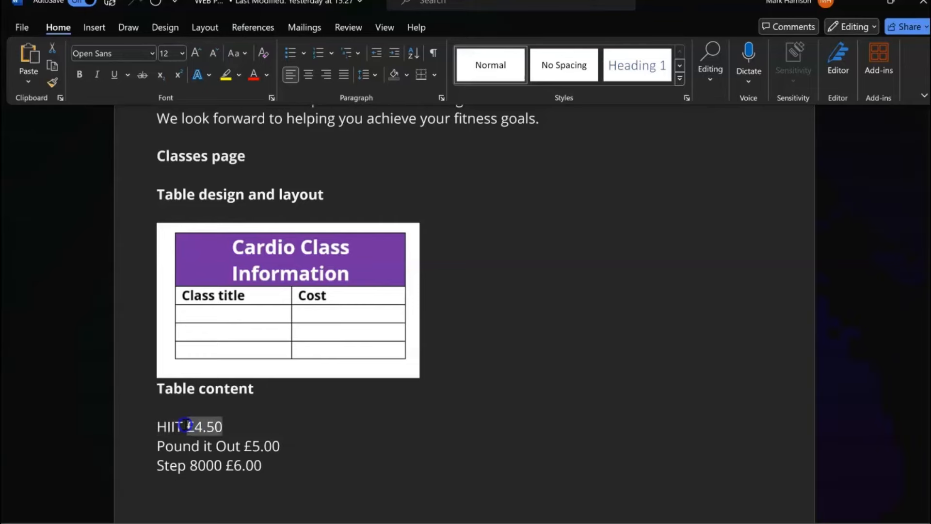
{"action": "key", "text": "alt+Tab"}
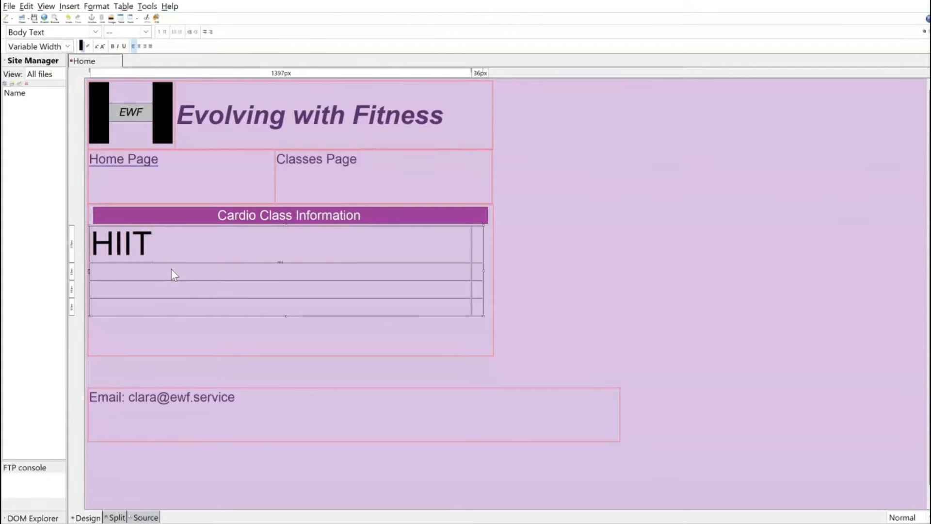
{"action": "key", "text": "ctrl+z"}
{"action": "right_click", "coordinate": [301, 248]}
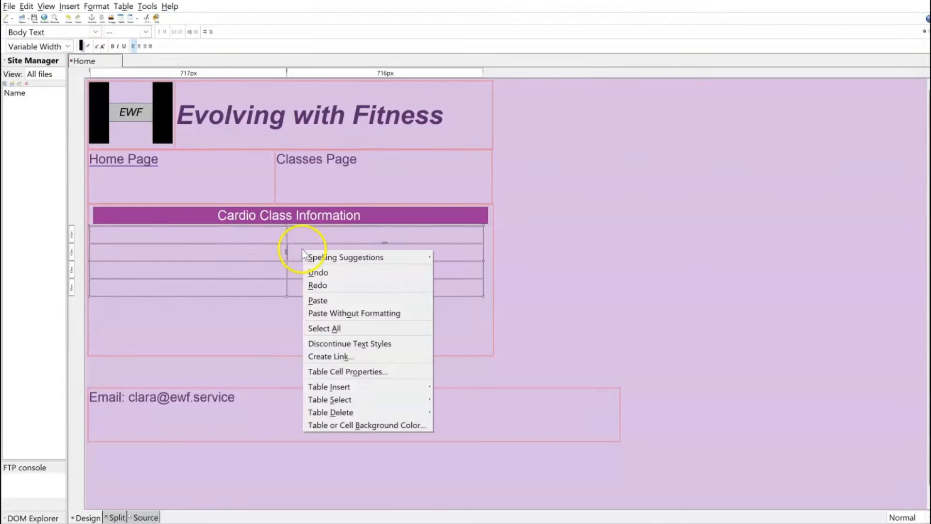
{"action": "left_click", "coordinate": [384, 313]}
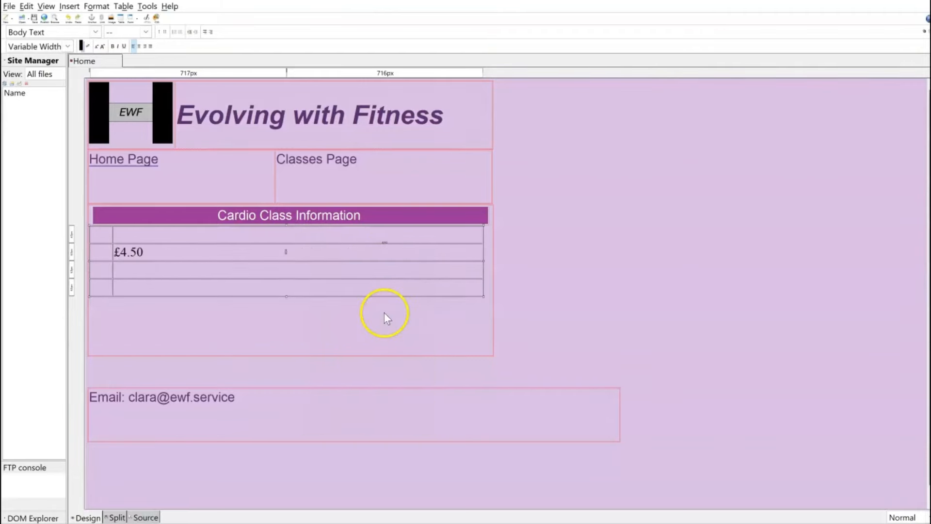
{"action": "left_click", "coordinate": [100, 255]}
{"action": "type", "text": "HITT"}
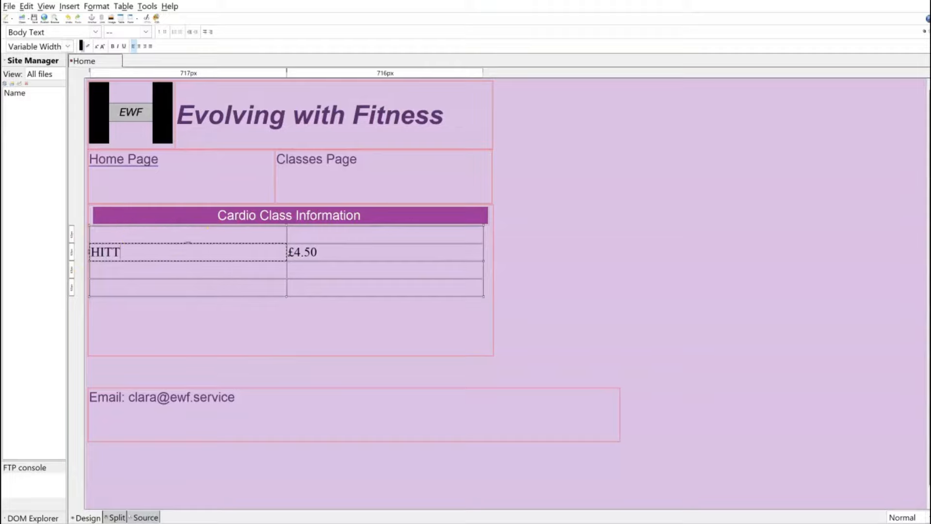
Complete the table with Class Title, Cost, Pound it Out £5.00 and Step 8000 £6.00, and set the columns to 737 and 696 px.
{"action": "left_click", "coordinate": [655, 523]}
{"action": "left_click", "coordinate": [632, 523]}
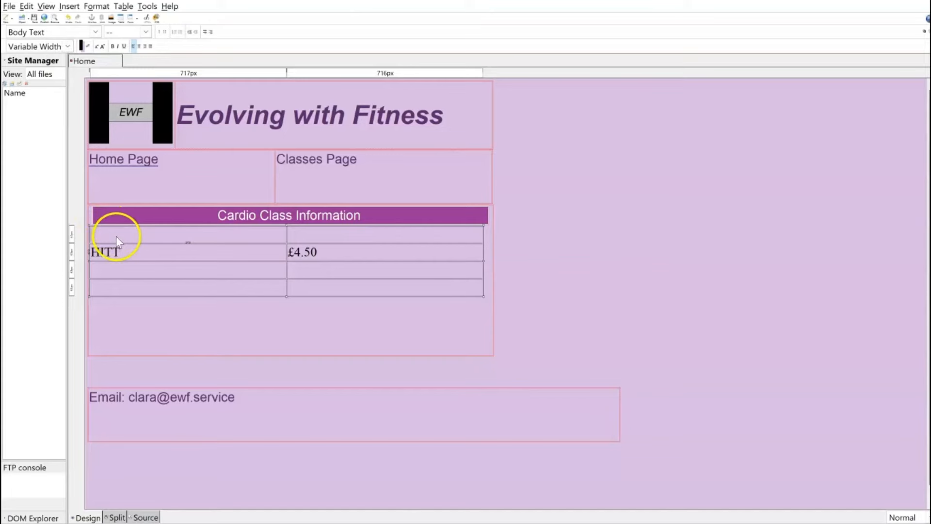
{"action": "key", "text": "alt+Tab"}
{"action": "left_click_drag", "start_coordinate": [244, 446], "coordinate": [165, 447]}
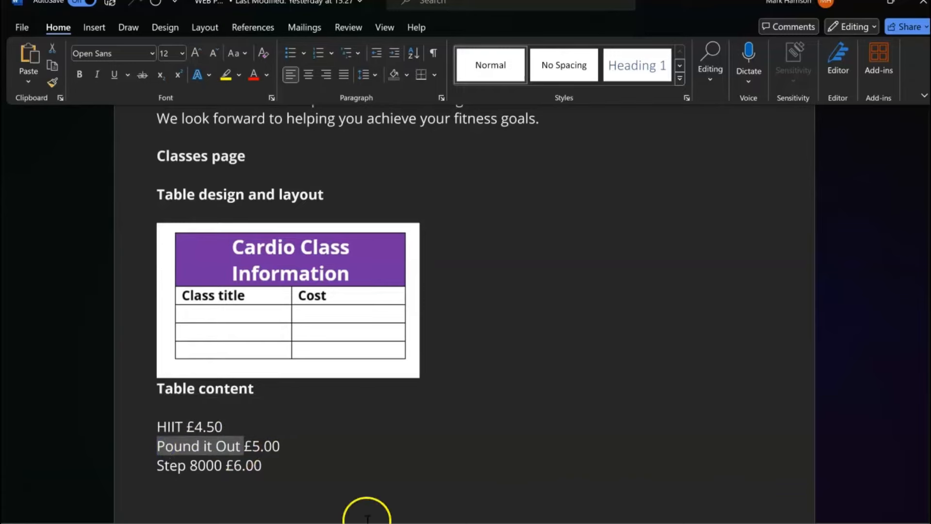
{"action": "key", "text": "alt+Tab"}
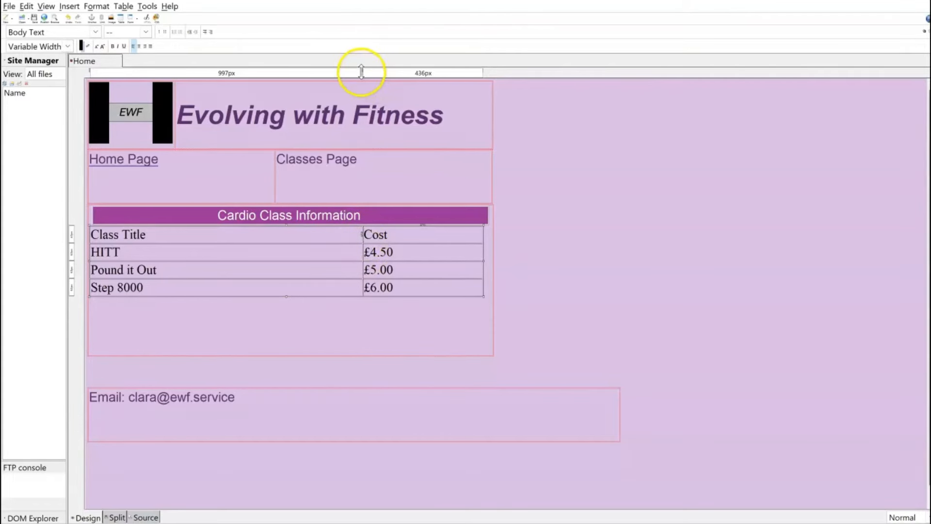
{"action": "left_click_drag", "start_coordinate": [361, 71], "coordinate": [293, 70]}
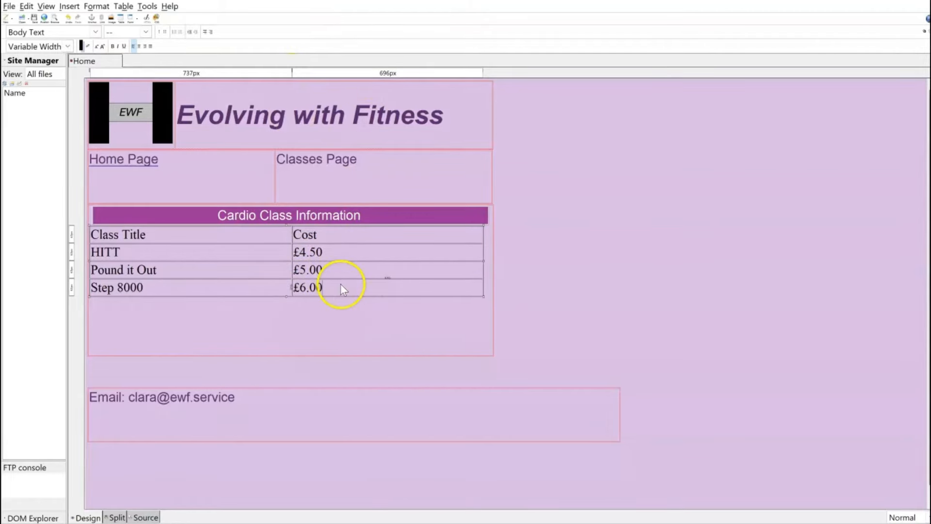
Set all cells of the class table to the Helvetica, Arial font and match their text to the page's dark purple colour.
{"action": "left_click_drag", "start_coordinate": [341, 285], "coordinate": [148, 222]}
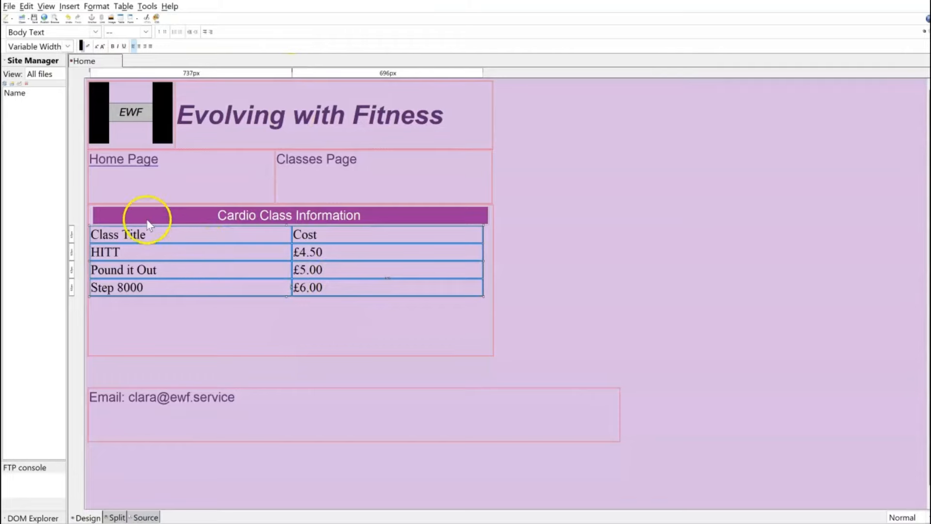
{"action": "left_click", "coordinate": [103, 10]}
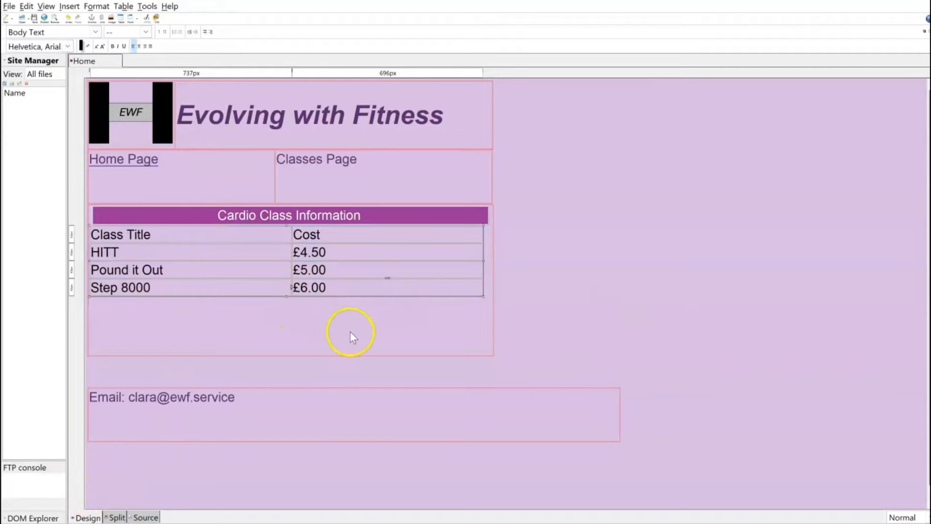
{"action": "left_click", "coordinate": [358, 291]}
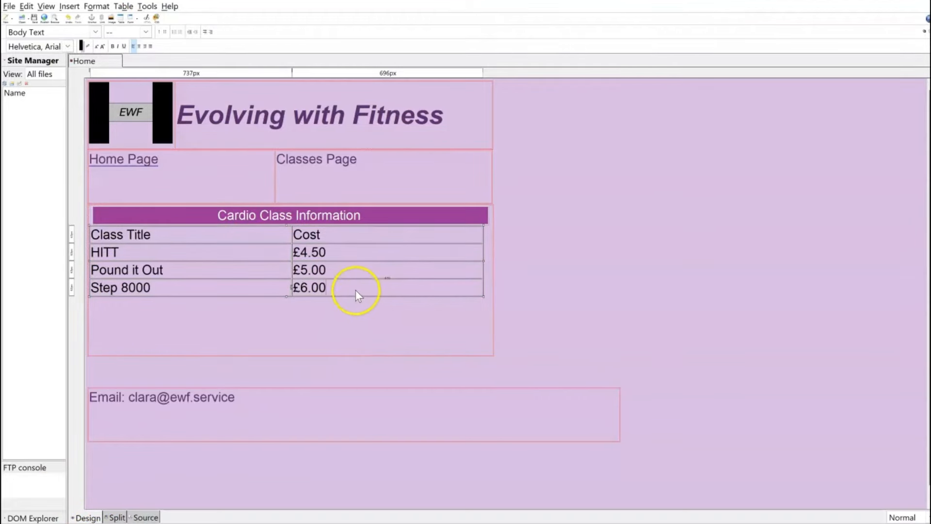
{"action": "double_click", "coordinate": [341, 287]}
{"action": "left_click", "coordinate": [107, 234], "text": "ctrl"}
{"action": "left_click", "coordinate": [346, 288], "text": "ctrl"}
{"action": "left_click", "coordinate": [623, 317]}
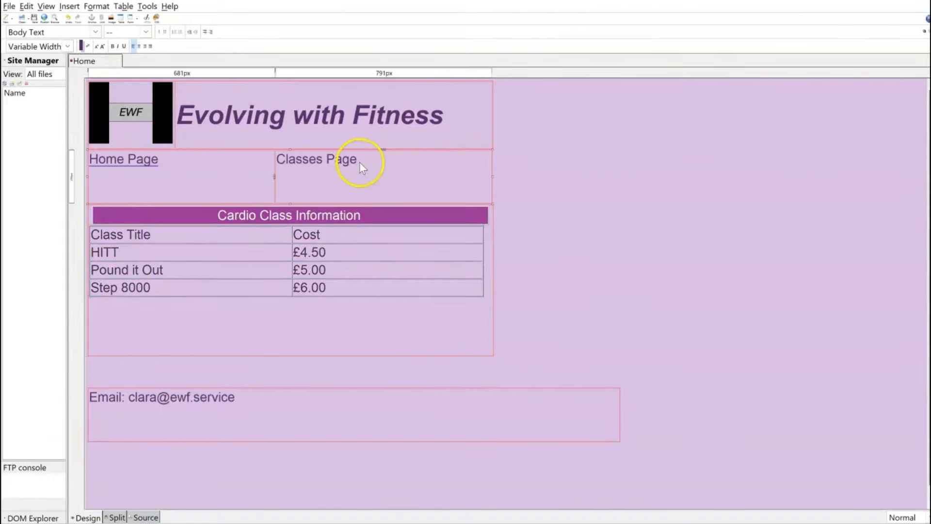
Link the Classes Page text on the CLASSES page to the Classes HTML file in the Website folder.
{"action": "left_click_drag", "start_coordinate": [360, 162], "coordinate": [279, 165]}
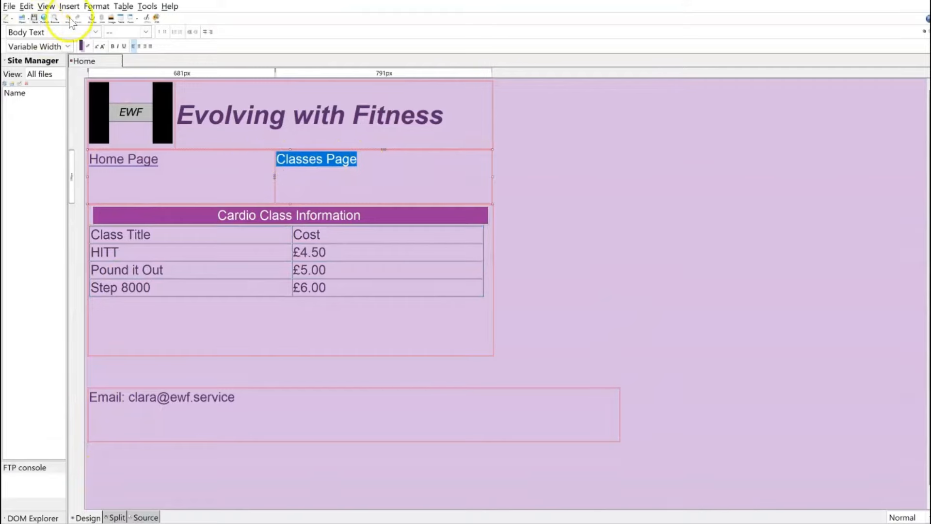
{"action": "left_click", "coordinate": [102, 18]}
{"action": "left_click", "coordinate": [282, 80]}
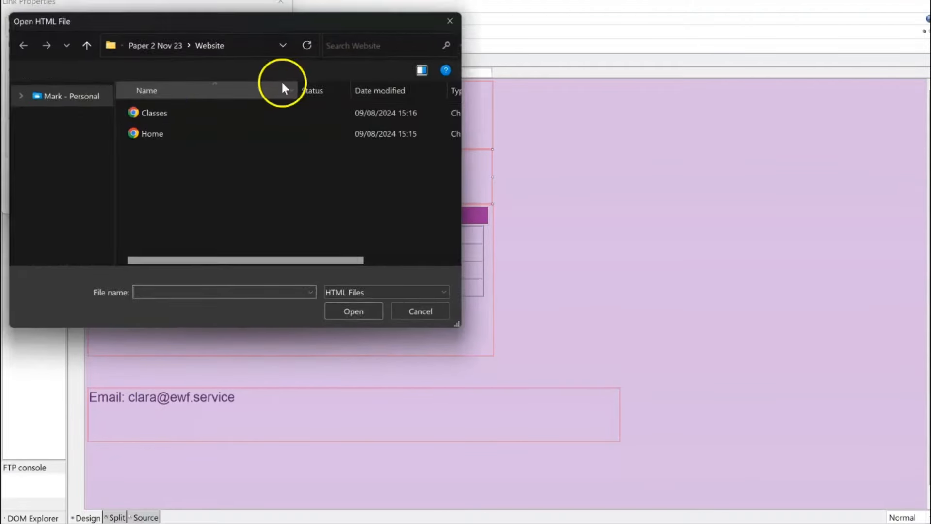
{"action": "double_click", "coordinate": [176, 117]}
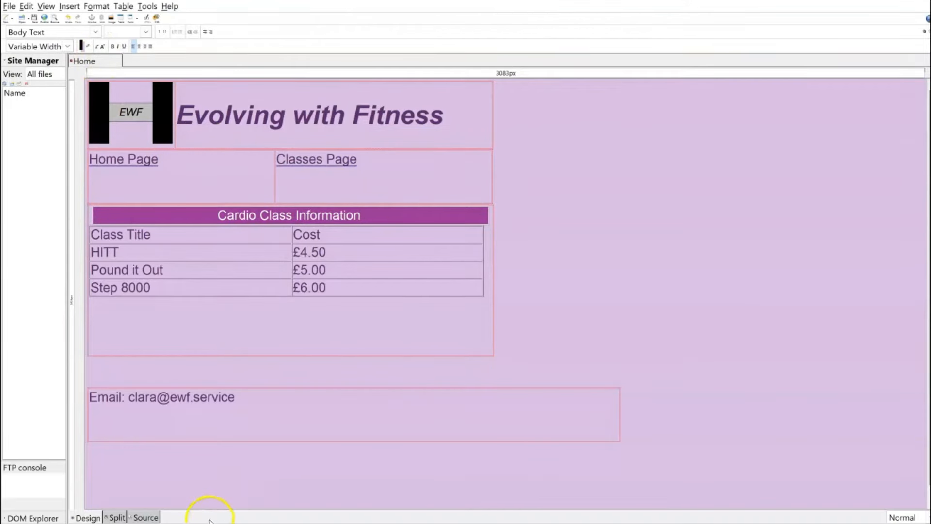
On the Home page, link the Home Page text to the Home file and the Classes Page text to the Classes file.
{"action": "left_click", "coordinate": [112, 155]}
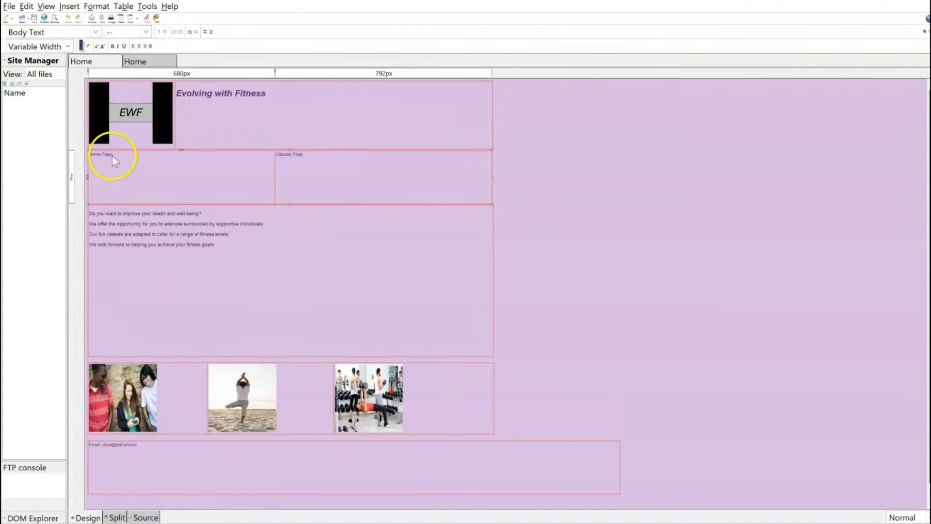
{"action": "left_click_drag", "start_coordinate": [112, 155], "coordinate": [90, 155]}
{"action": "left_click", "coordinate": [69, 6]}
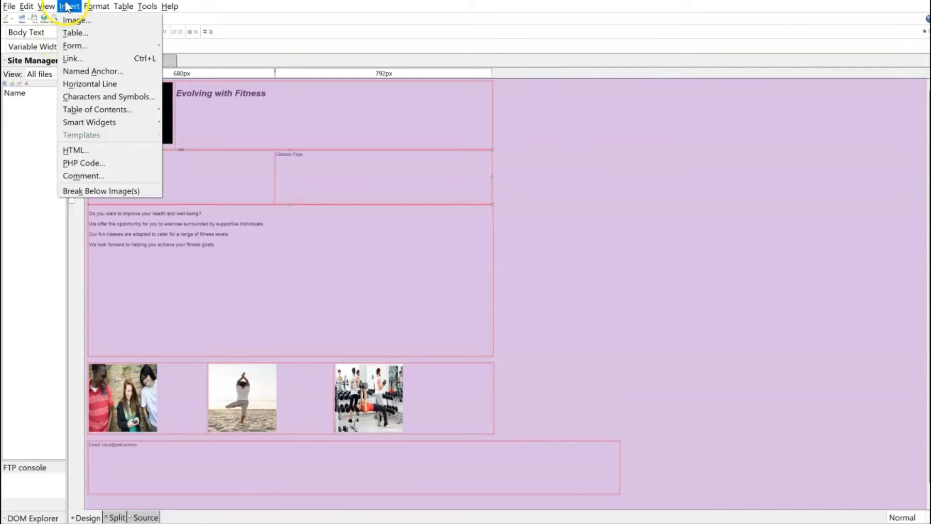
{"action": "left_click", "coordinate": [95, 65]}
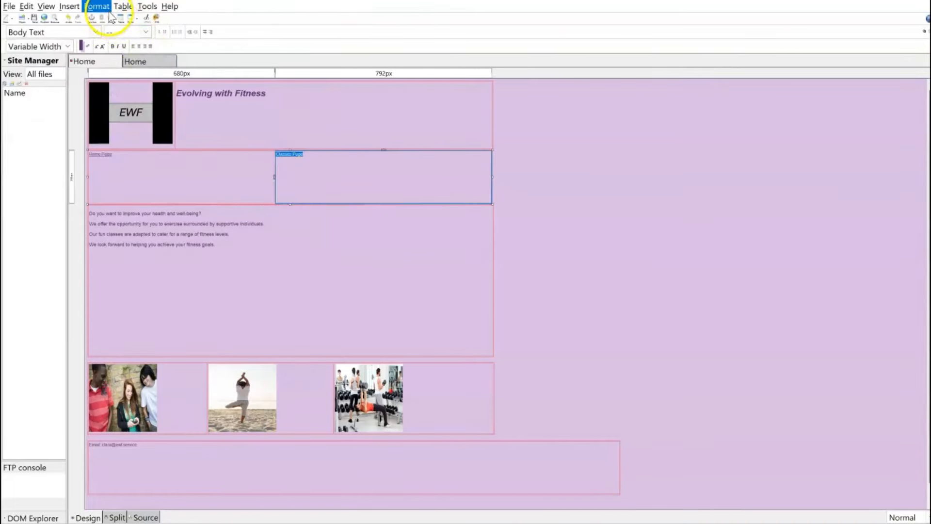
{"action": "left_click", "coordinate": [108, 10]}
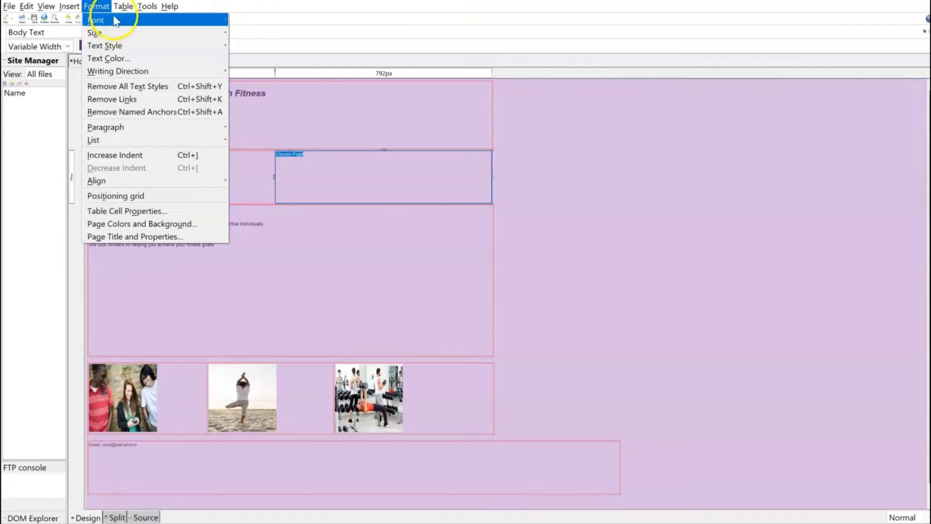
{"action": "left_click", "coordinate": [101, 9]}
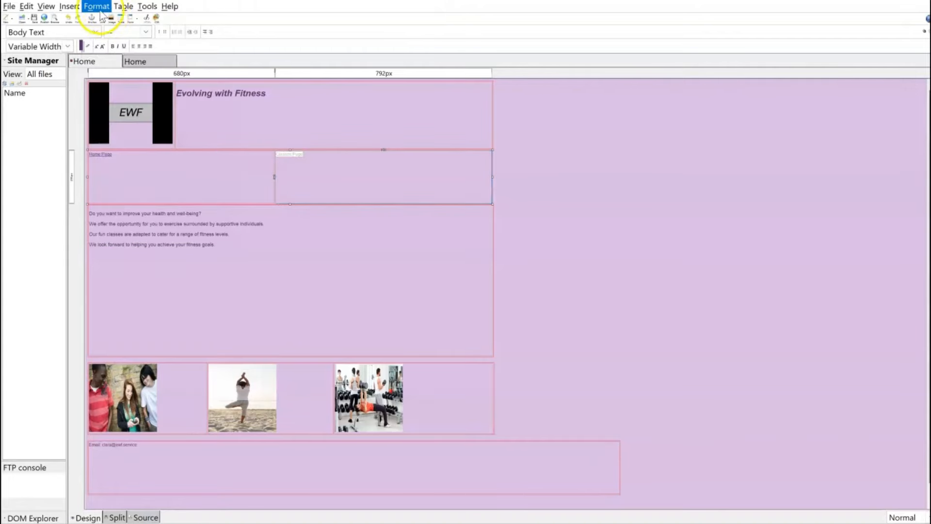
{"action": "left_click", "coordinate": [71, 7]}
{"action": "left_click", "coordinate": [93, 60]}
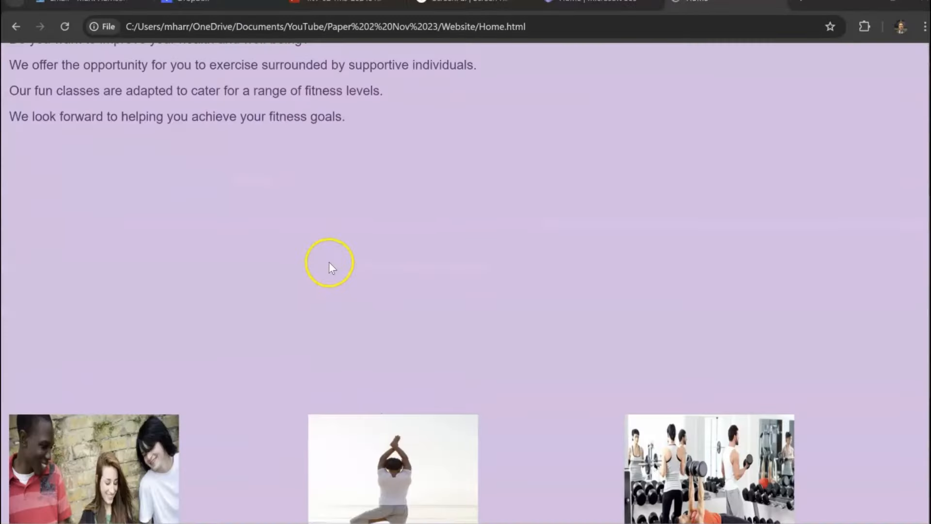
Check the Home and Classes pages in the browser, following the links from one page to the other and back.
{"action": "scroll", "coordinate": [331, 262], "scroll_direction": "down", "scroll_amount": 5}
{"action": "scroll", "coordinate": [339, 267], "scroll_direction": "down", "scroll_amount": 1}
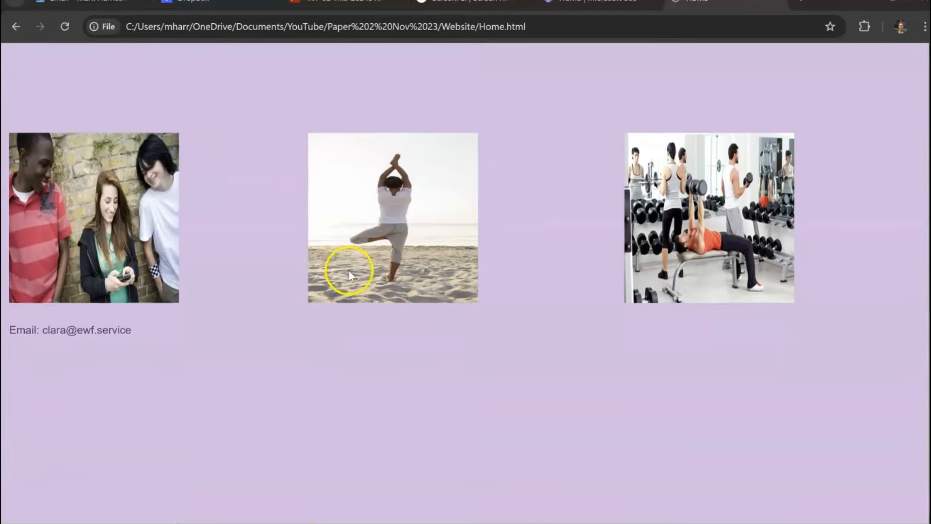
{"action": "scroll", "coordinate": [349, 271], "scroll_direction": "up", "scroll_amount": 6}
{"action": "left_click", "coordinate": [491, 235]}
{"action": "scroll", "coordinate": [479, 239], "scroll_direction": "down", "scroll_amount": 8}
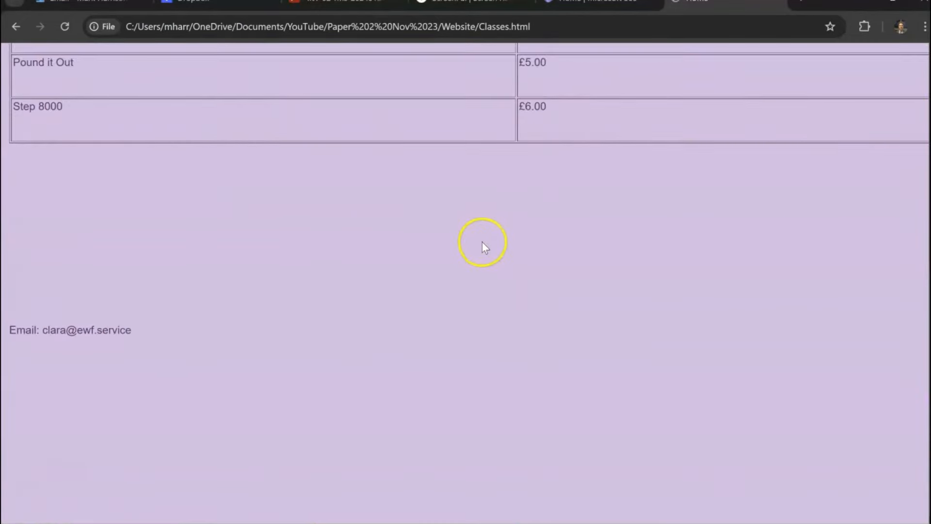
{"action": "scroll", "coordinate": [483, 246], "scroll_direction": "up", "scroll_amount": 8}
{"action": "left_click", "coordinate": [62, 233]}
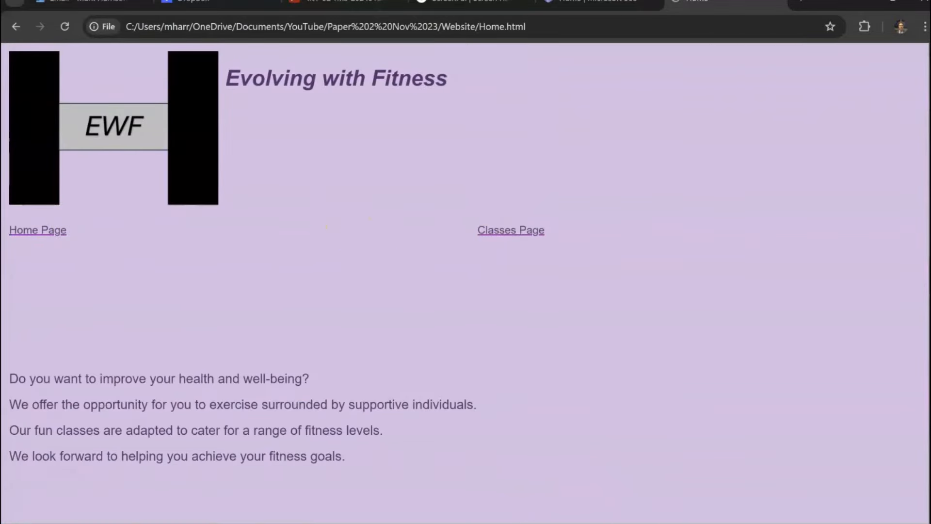
Switch to the exam brief PDF and review the CLASSES page design, its save instruction and the Task A3b questions.
{"action": "left_click", "coordinate": [521, 523]}
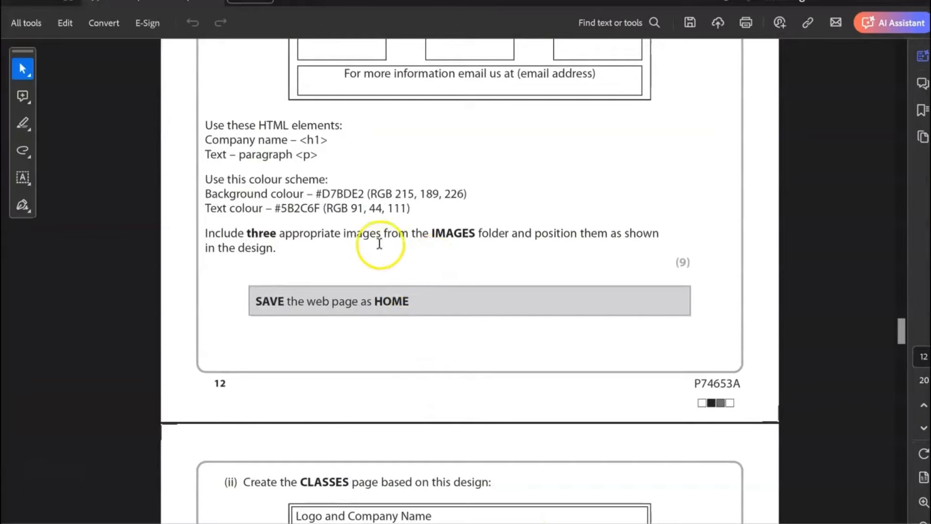
{"action": "scroll", "coordinate": [402, 243], "scroll_direction": "down", "scroll_amount": 6}
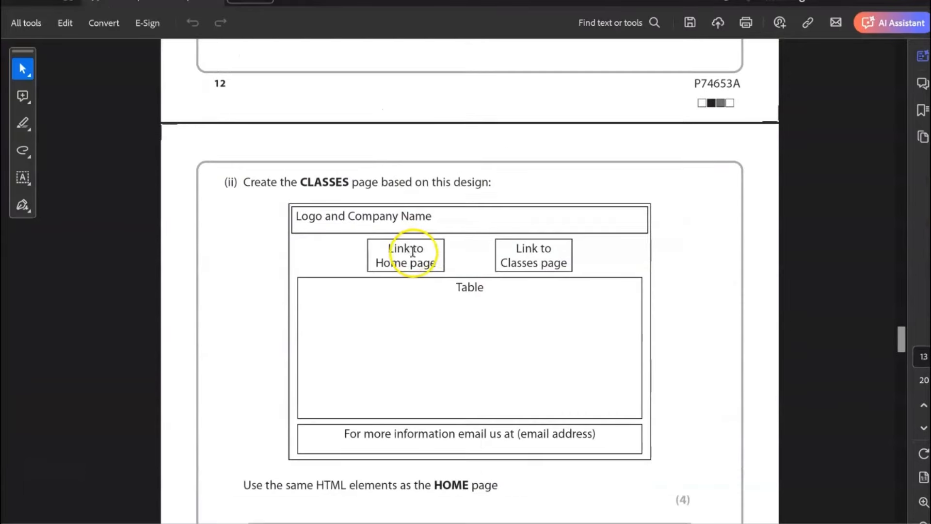
{"action": "scroll", "coordinate": [514, 329], "scroll_direction": "down", "scroll_amount": 4}
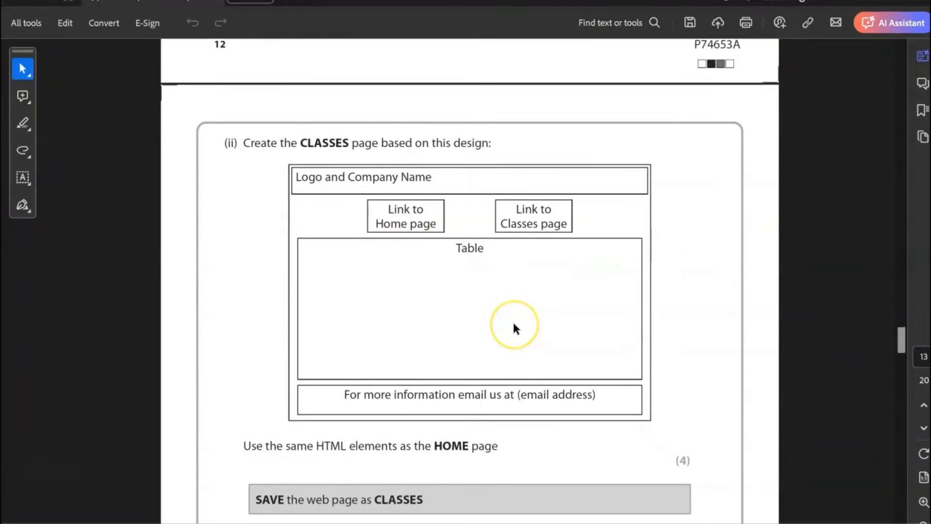
{"action": "scroll", "coordinate": [514, 328], "scroll_direction": "down", "scroll_amount": 1}
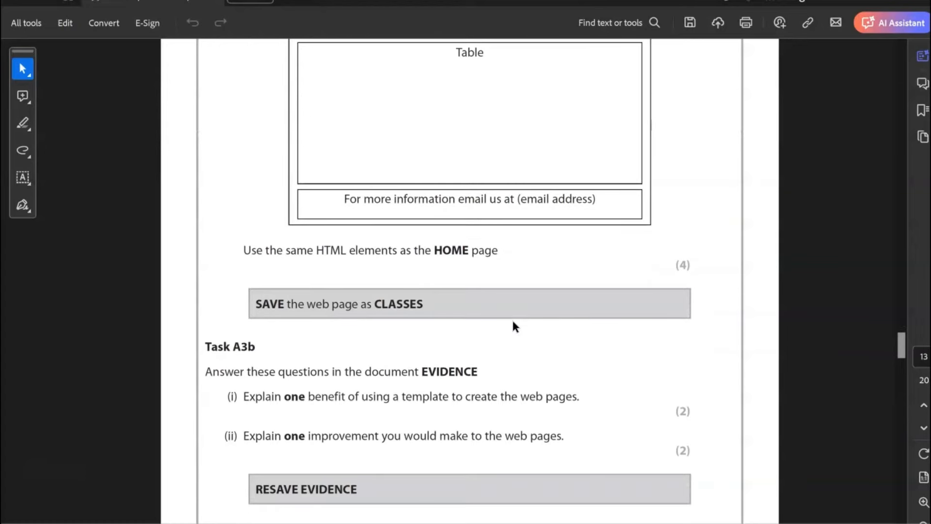
{"action": "scroll", "coordinate": [513, 323], "scroll_direction": "down", "scroll_amount": 2}
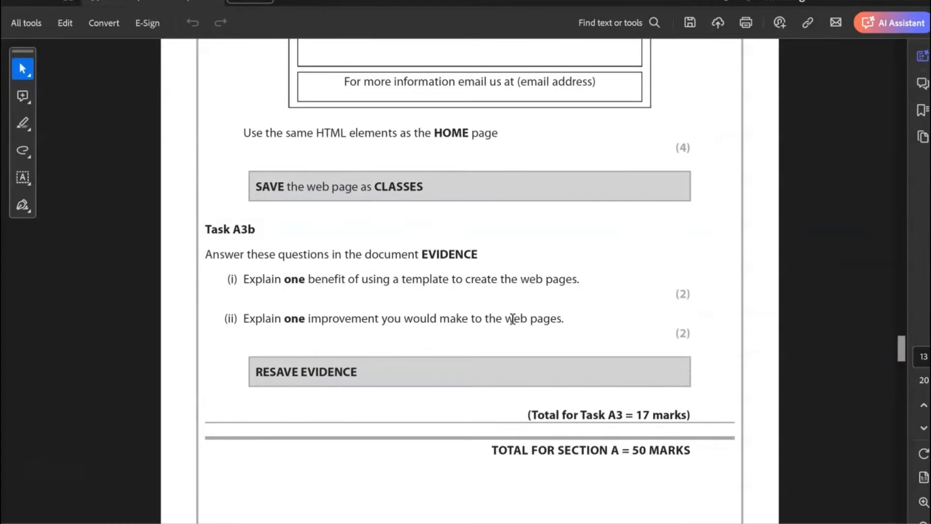
{"action": "scroll", "coordinate": [512, 319], "scroll_direction": "down", "scroll_amount": 1}
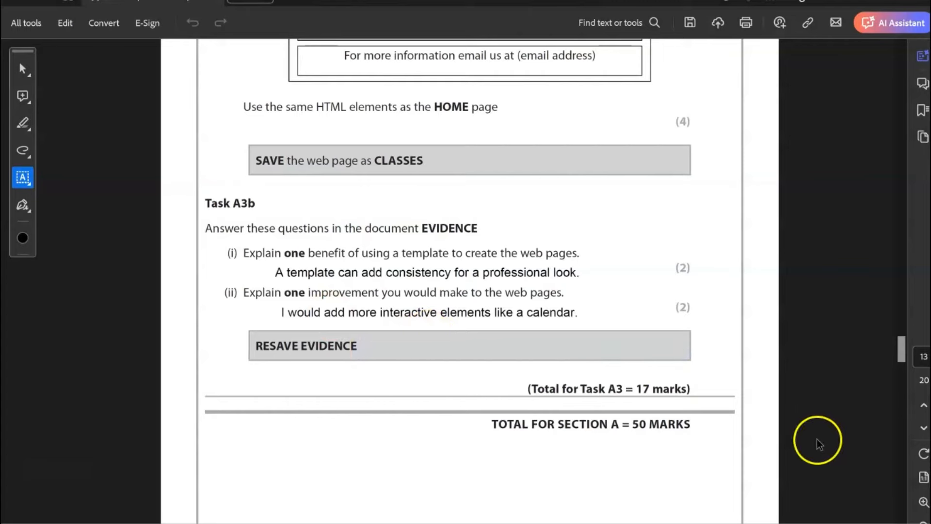
{"action": "scroll", "coordinate": [800, 373], "scroll_direction": "down", "scroll_amount": 2}
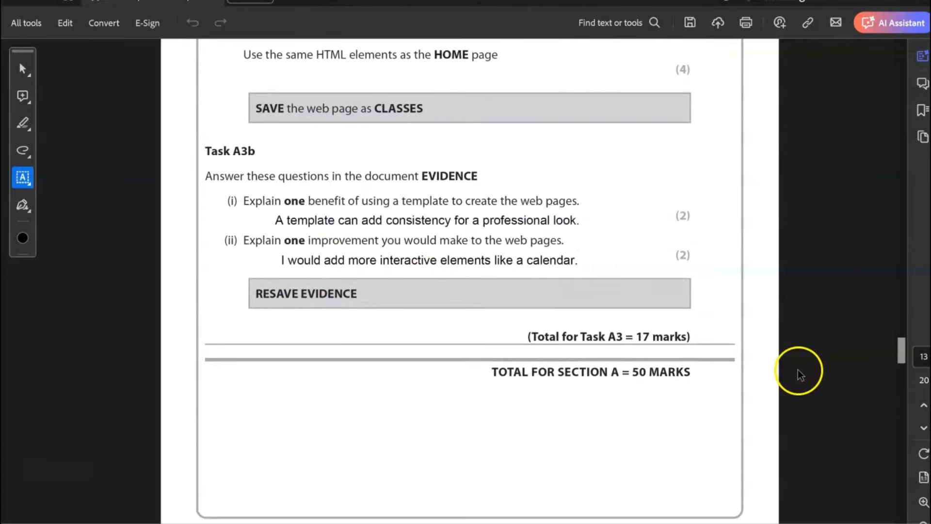
{"action": "scroll", "coordinate": [800, 374], "scroll_direction": "down", "scroll_amount": 2}
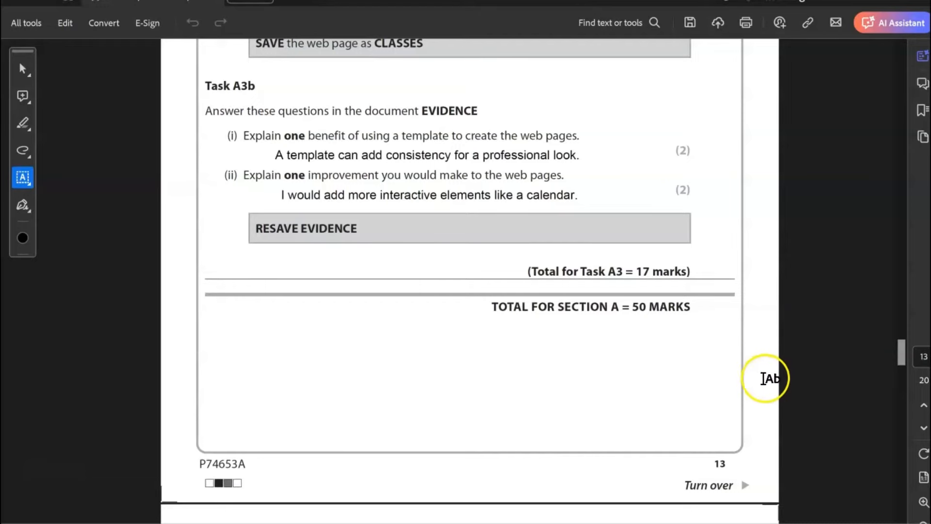
{"action": "mouse_move", "coordinate": [713, 489]}
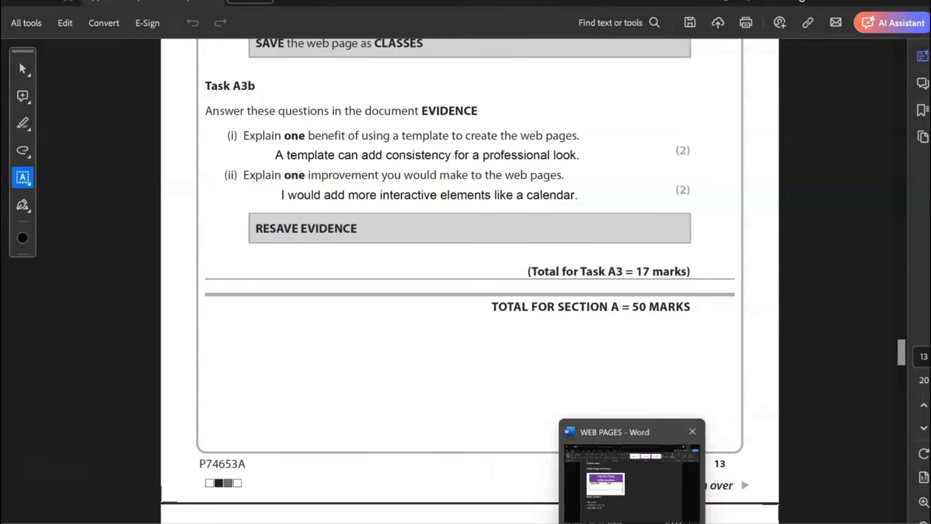
{"action": "scroll", "coordinate": [519, 267], "scroll_direction": "up", "scroll_amount": 5}
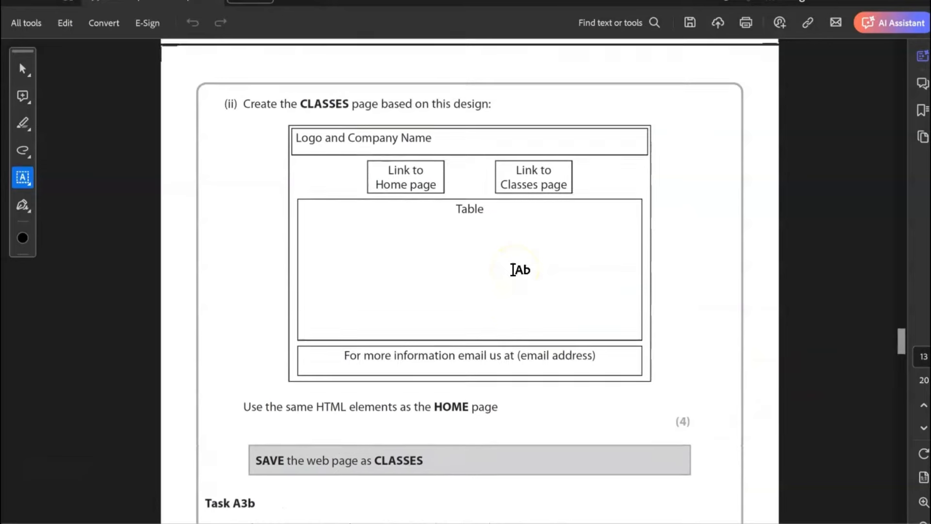
Read the exam brief on to Task B1a and look over the INVOICE and INFORMATION worksheets of the PAYMENTS spreadsheet in Excel.
{"action": "scroll", "coordinate": [512, 270], "scroll_direction": "down", "scroll_amount": 6}
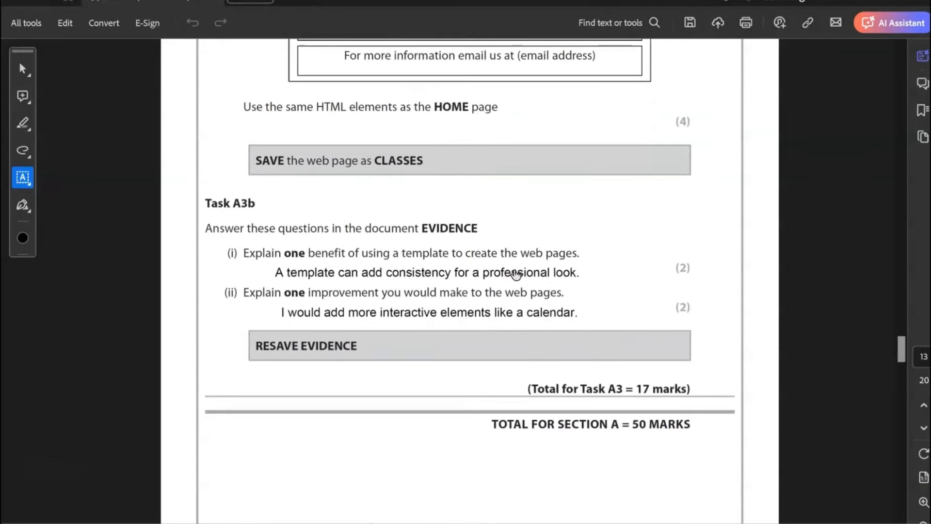
{"action": "scroll", "coordinate": [516, 275], "scroll_direction": "down", "scroll_amount": 3}
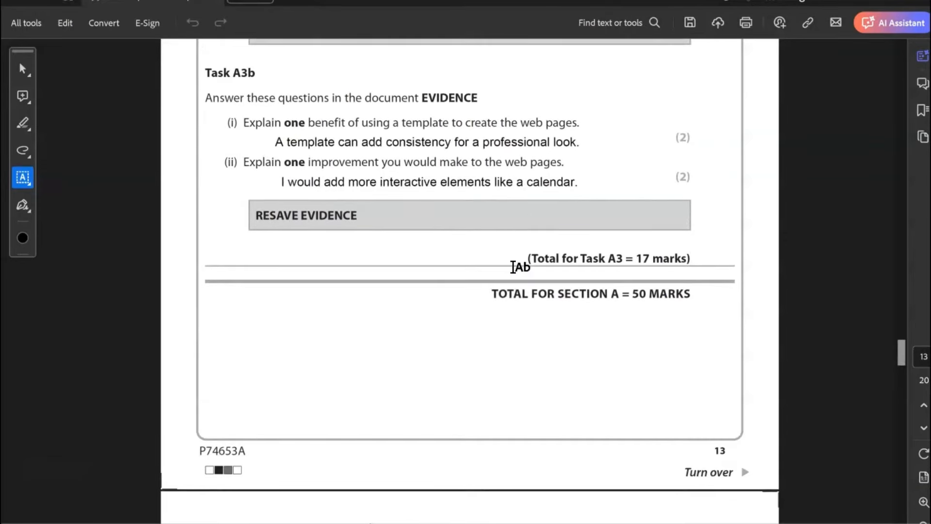
{"action": "left_click_drag", "start_coordinate": [458, 329], "coordinate": [438, 346]}
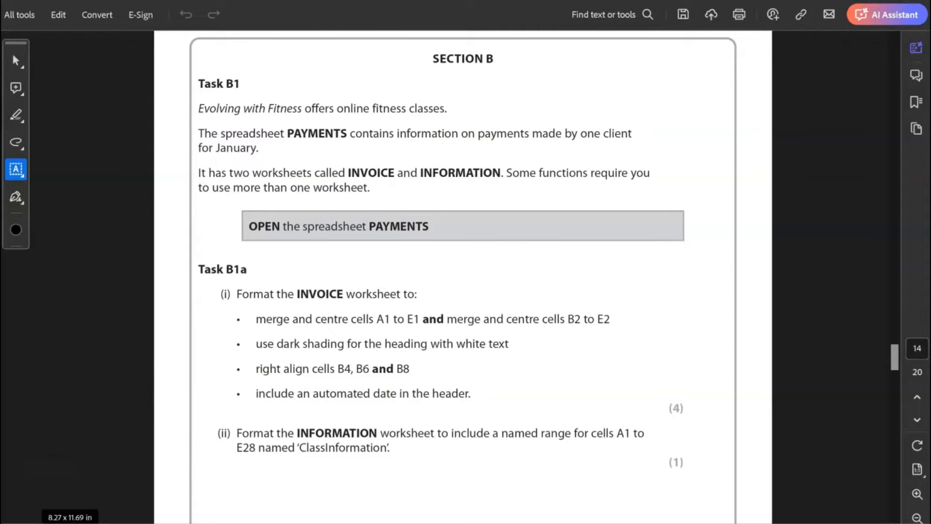
{"action": "key", "text": "alt+Tab"}
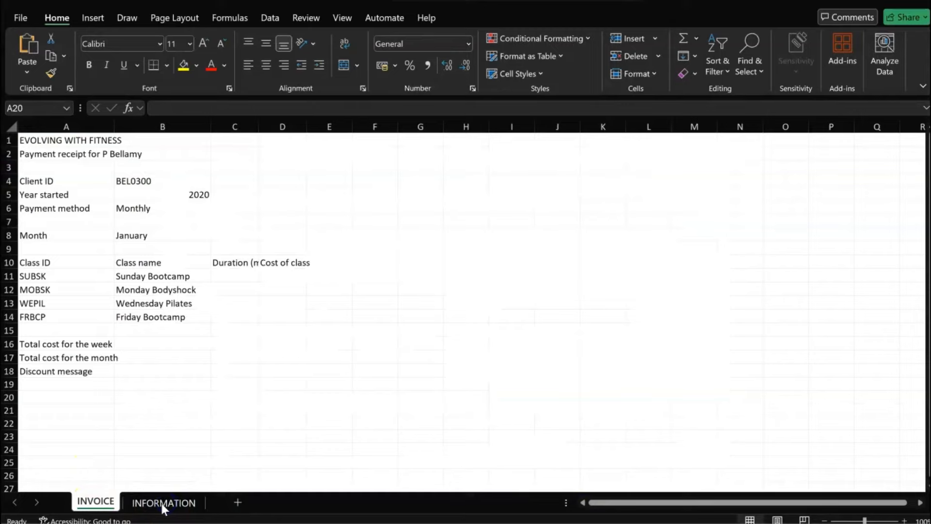
{"action": "left_click", "coordinate": [163, 503]}
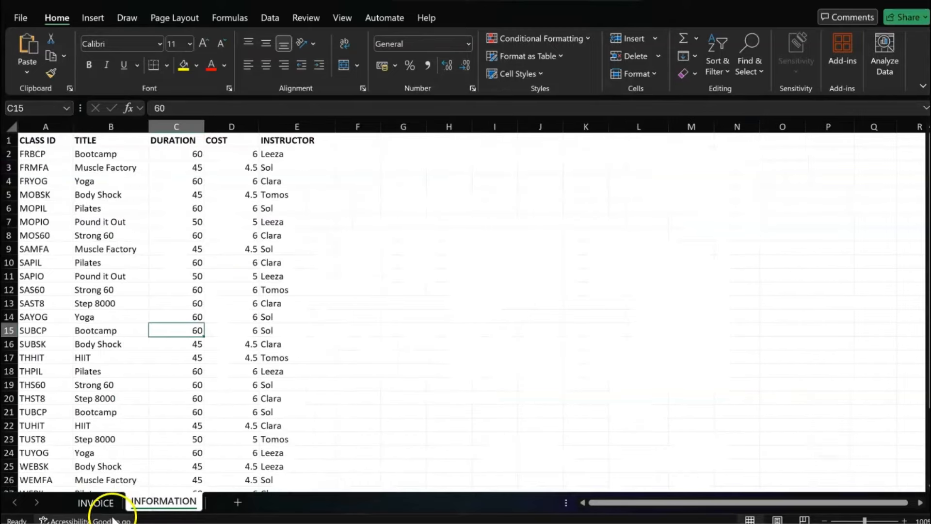
{"action": "left_click", "coordinate": [95, 505]}
{"action": "key", "text": "alt+Tab"}
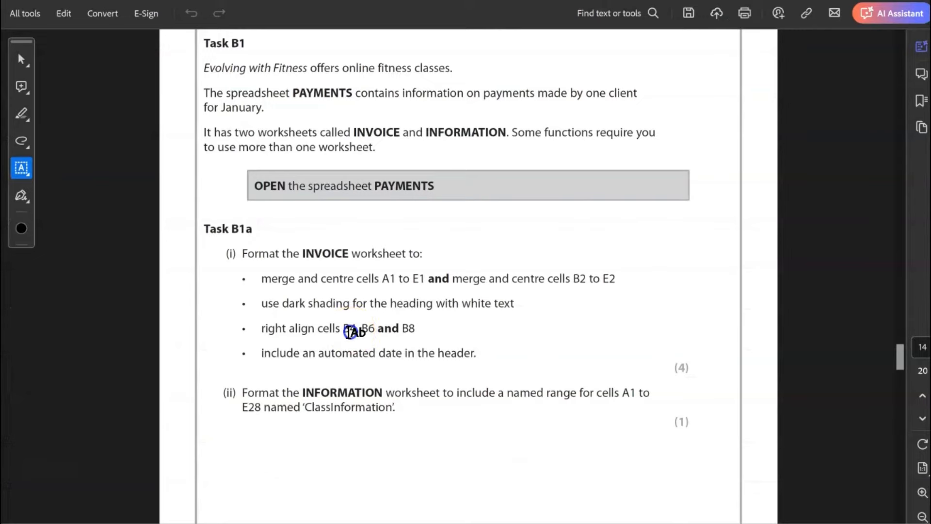
{"action": "scroll", "coordinate": [350, 332], "scroll_direction": "down", "scroll_amount": 3}
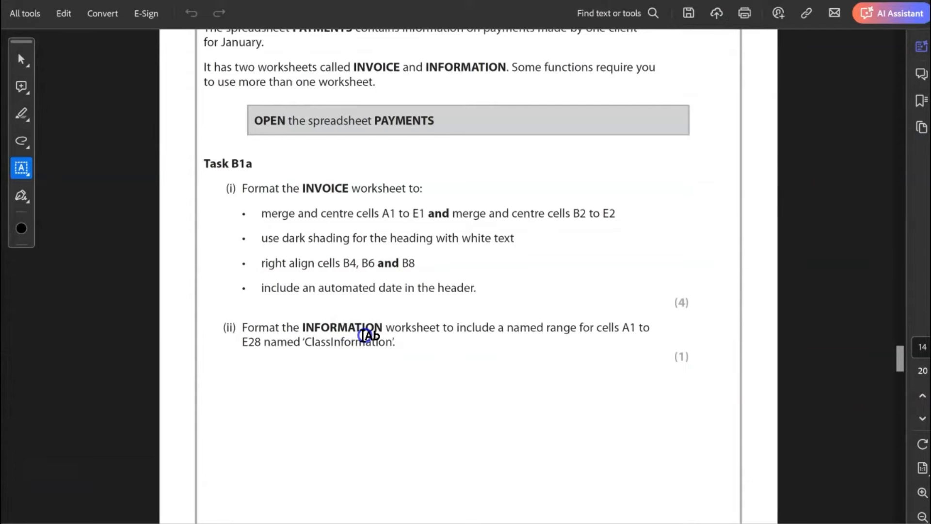
Switch to Excel and merge and centre cells A1 to E1 on the INVOICE worksheet.
{"action": "left_click_drag", "start_coordinate": [29, 140], "coordinate": [334, 140]}
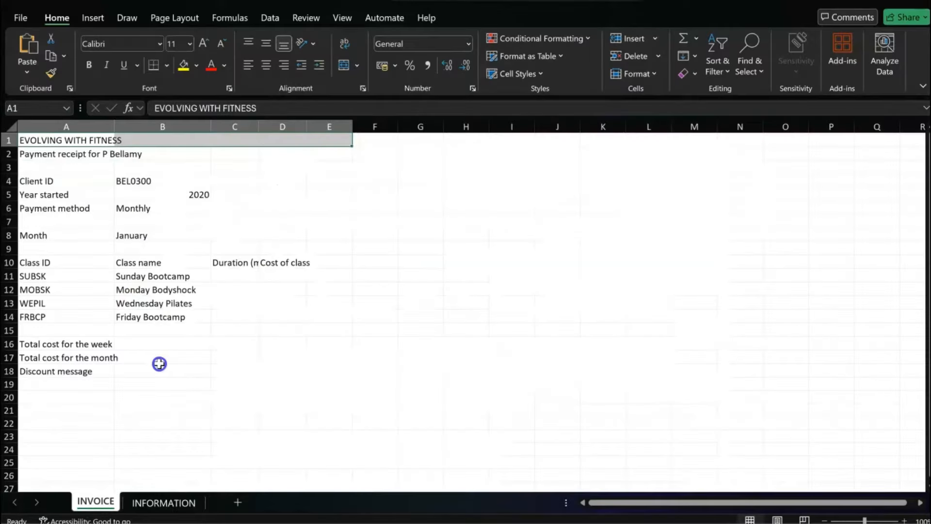
{"action": "left_click", "coordinate": [159, 363]}
{"action": "left_click", "coordinate": [89, 141]}
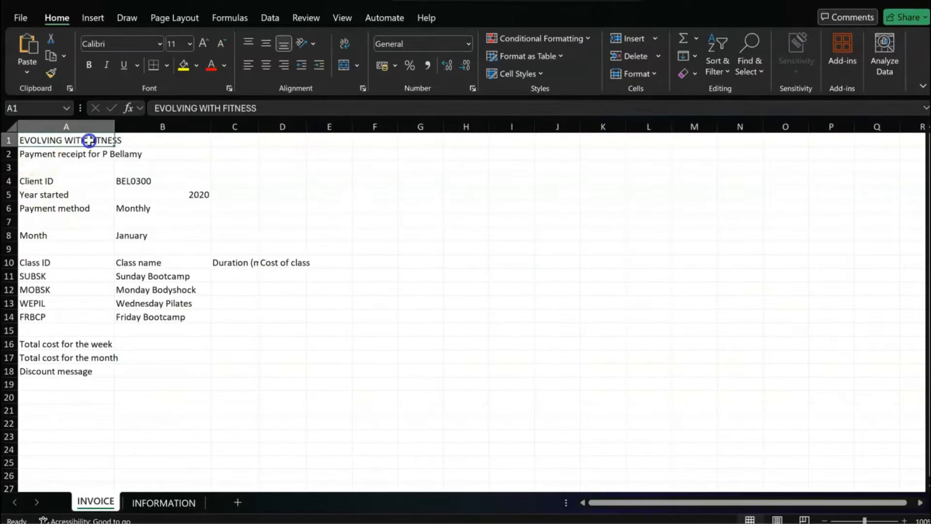
{"action": "left_click_drag", "start_coordinate": [89, 140], "coordinate": [347, 140]}
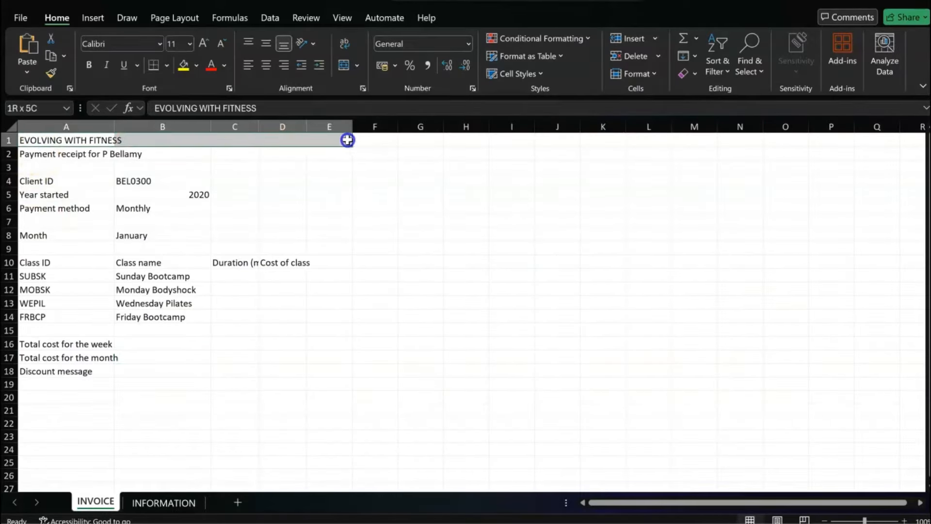
{"action": "left_click", "coordinate": [339, 66]}
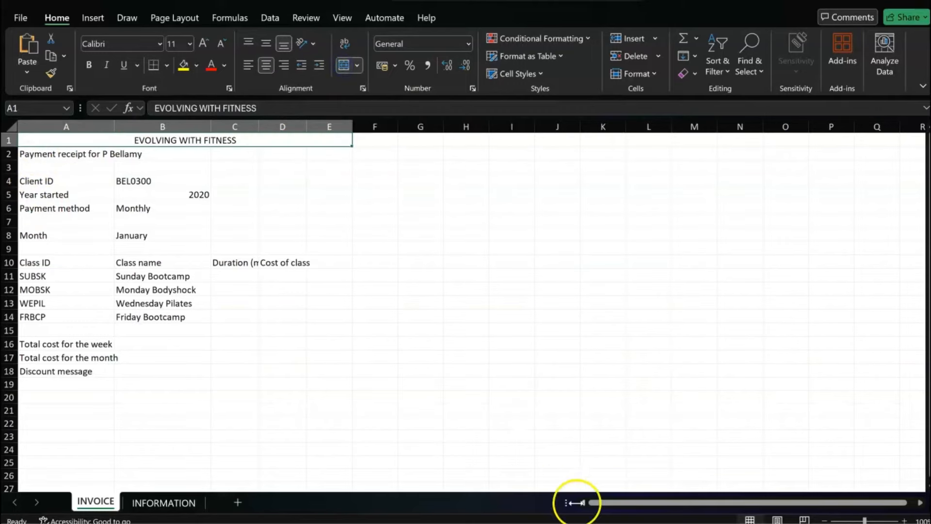
Check the merge instruction in the exam brief and merge and centre cells B2 to E2 on the INVOICE worksheet.
{"action": "left_click", "coordinate": [49, 154]}
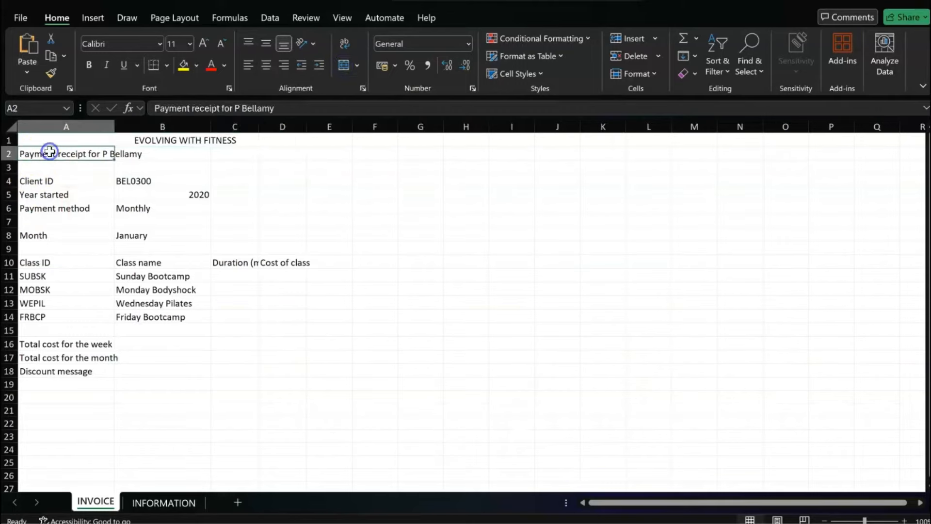
{"action": "key", "text": "alt+Tab"}
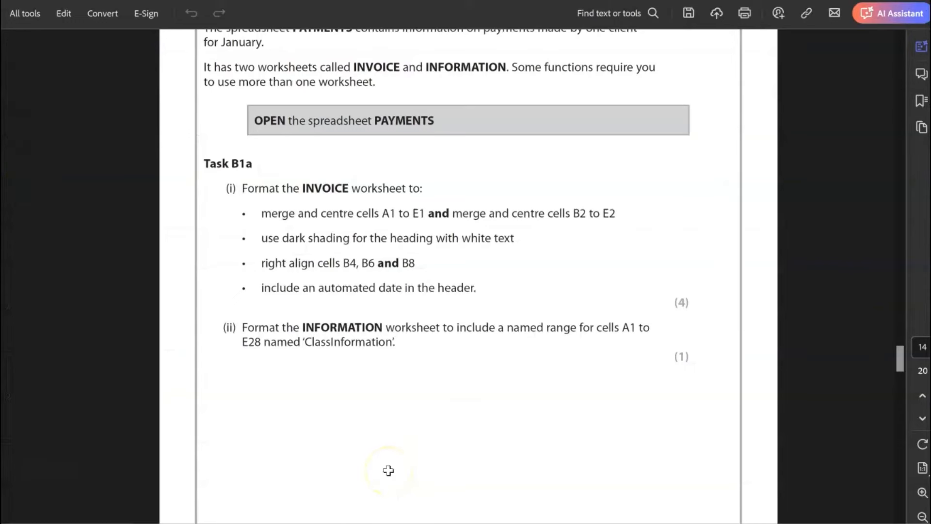
{"action": "key", "text": "alt+Tab"}
{"action": "key", "text": "alt+Tab"}
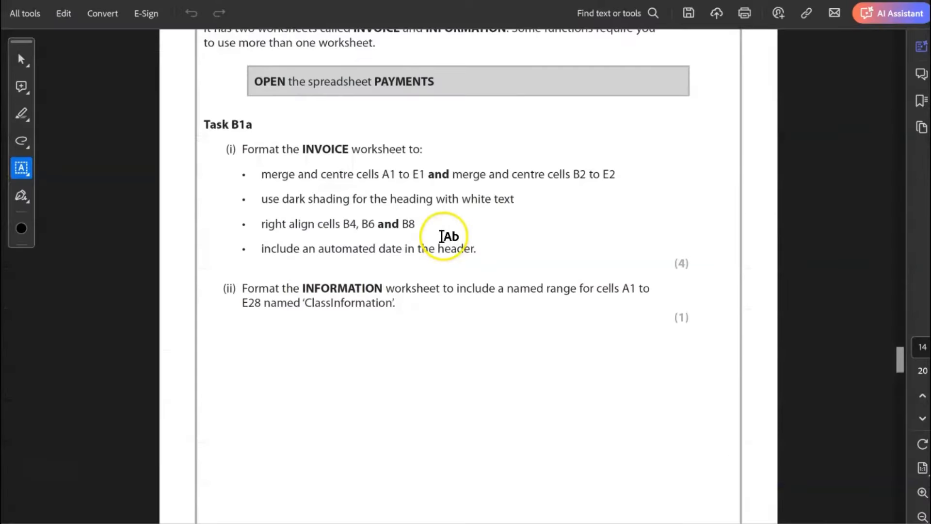
{"action": "scroll", "coordinate": [442, 237], "scroll_direction": "down", "scroll_amount": 3}
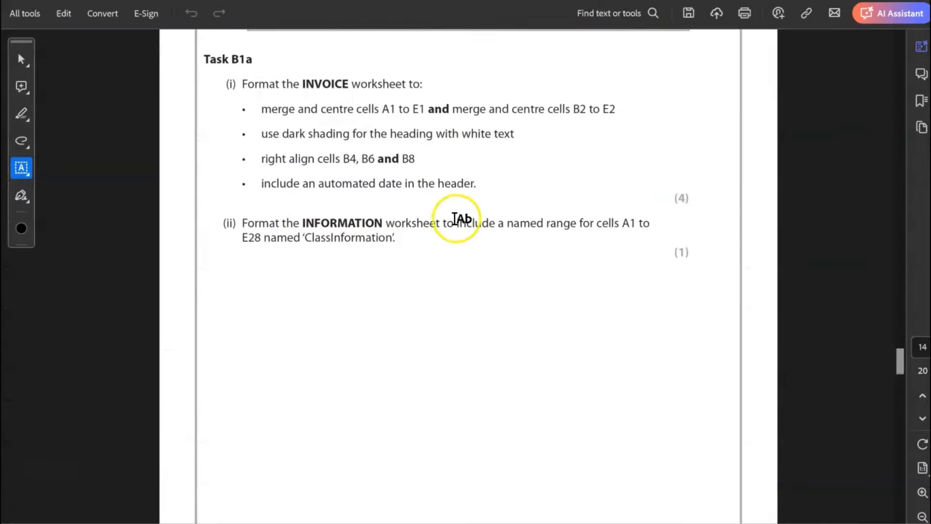
Give the EVOLVING WITH FITNESS heading on the INVOICE worksheet a dark blue fill and white text.
{"action": "key", "text": "alt+Tab"}
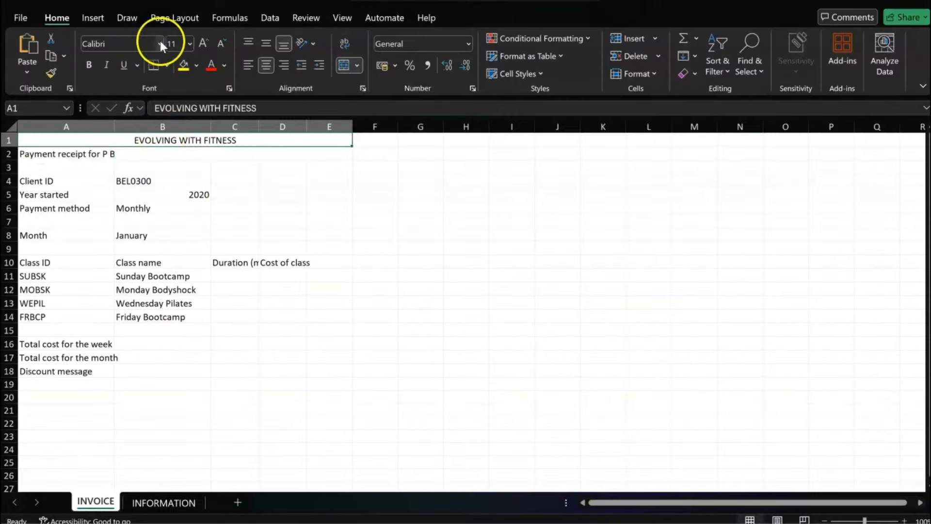
{"action": "left_click", "coordinate": [197, 65]}
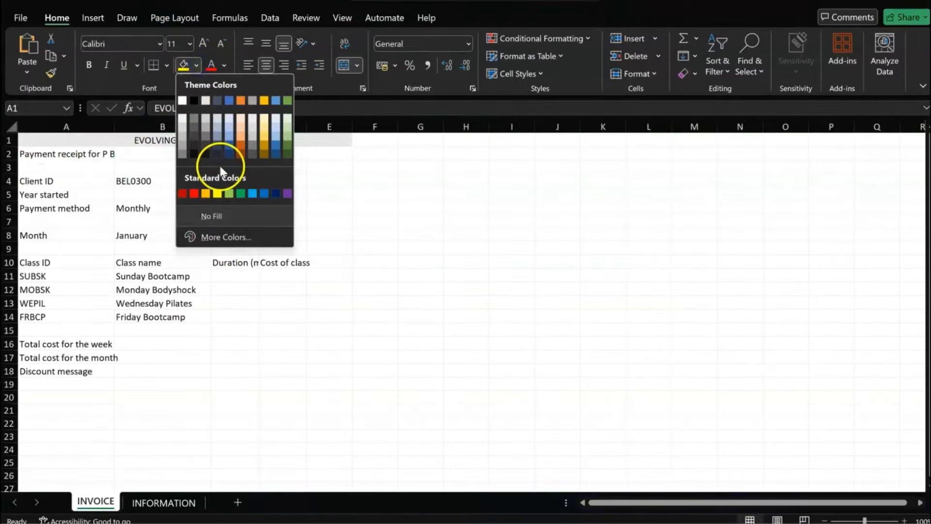
{"action": "left_click", "coordinate": [274, 194]}
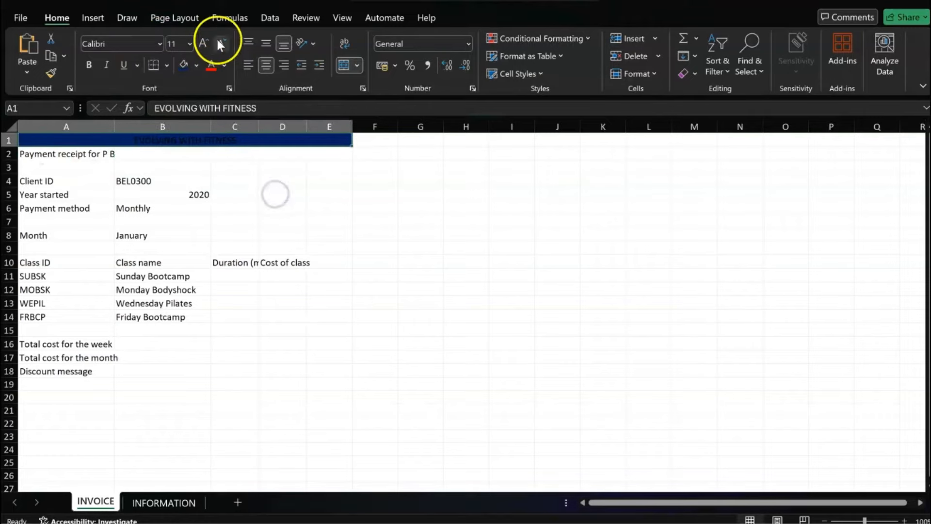
{"action": "left_click", "coordinate": [224, 65]}
{"action": "left_click", "coordinate": [209, 120]}
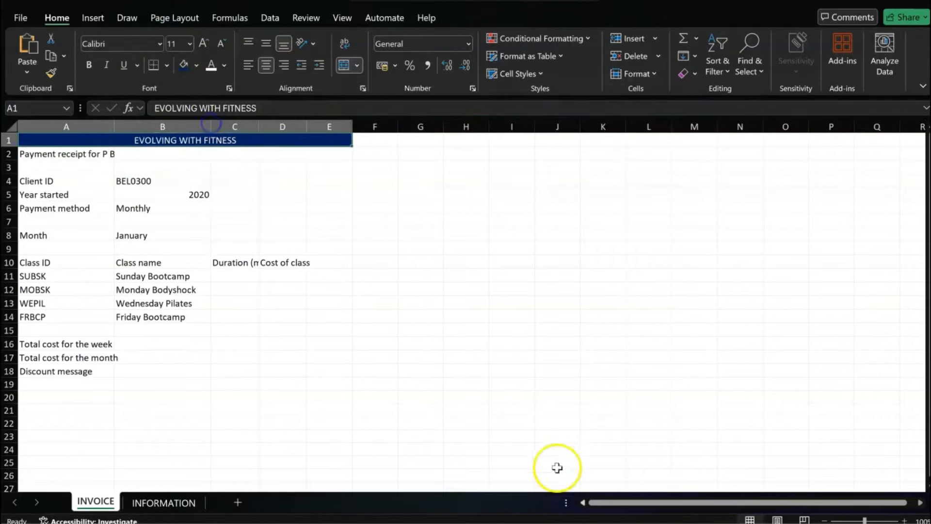
Check the alignment instruction in the exam brief and right-align cells B4, B6 and B8 on the INVOICE worksheet.
{"action": "key", "text": "alt+Tab"}
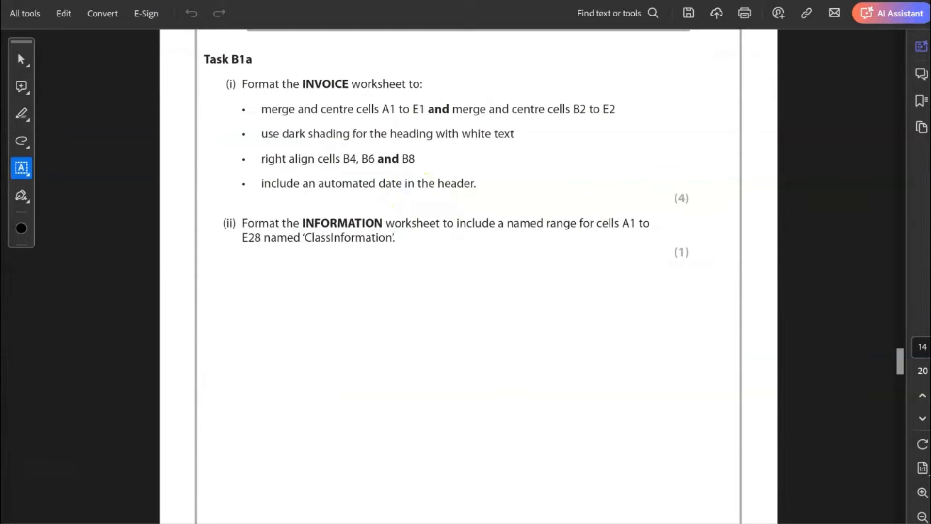
{"action": "key", "text": "alt+Tab"}
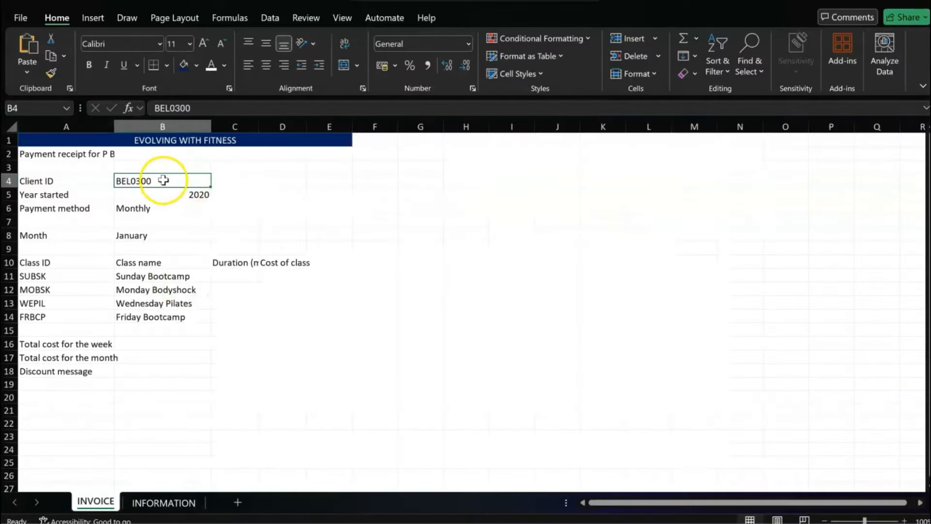
{"action": "left_click", "coordinate": [151, 204], "text": "ctrl"}
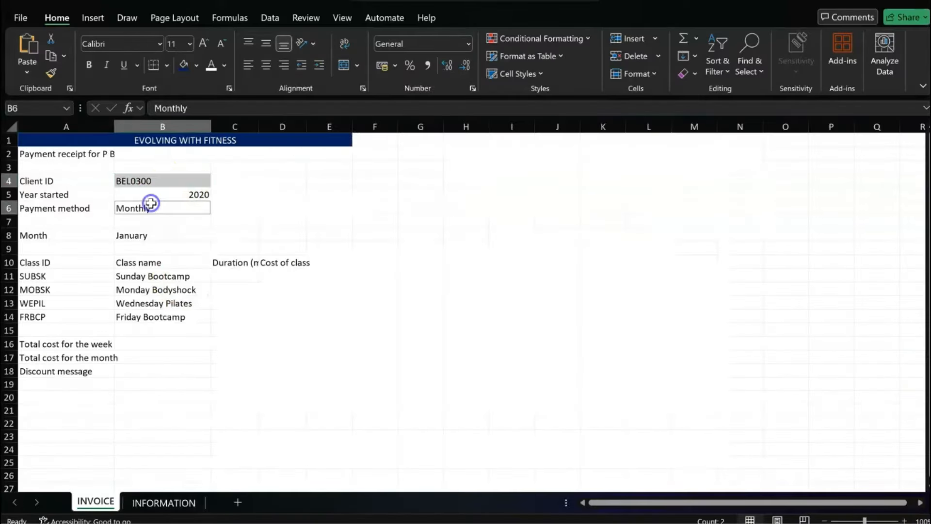
{"action": "left_click", "coordinate": [154, 238], "text": "ctrl"}
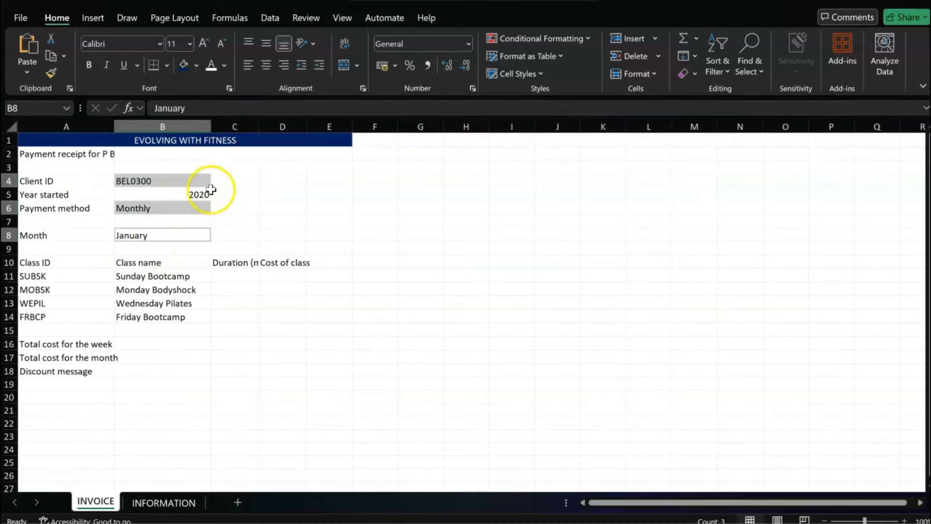
{"action": "left_click", "coordinate": [284, 65]}
{"action": "left_click", "coordinate": [257, 212]}
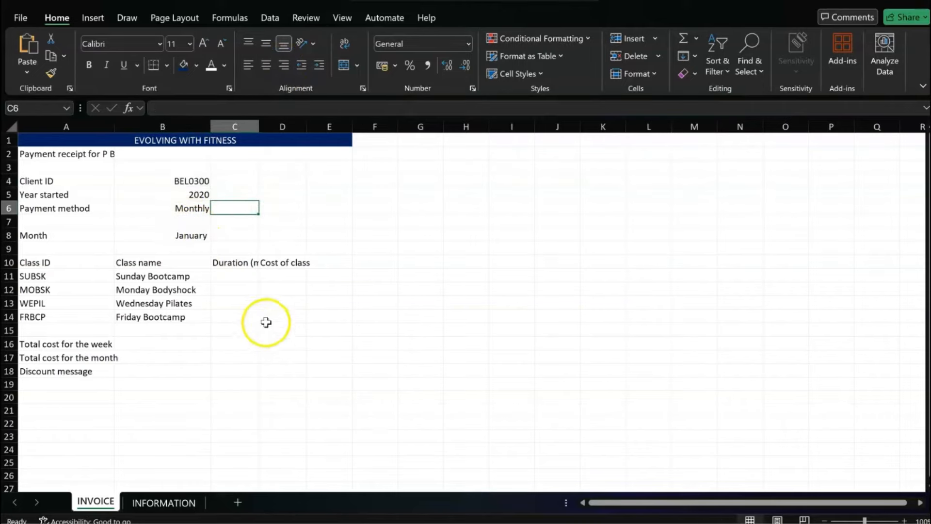
Check the header instruction in the exam brief and show the INVOICE worksheet in Page Layout view.
{"action": "key", "text": "alt+Tab"}
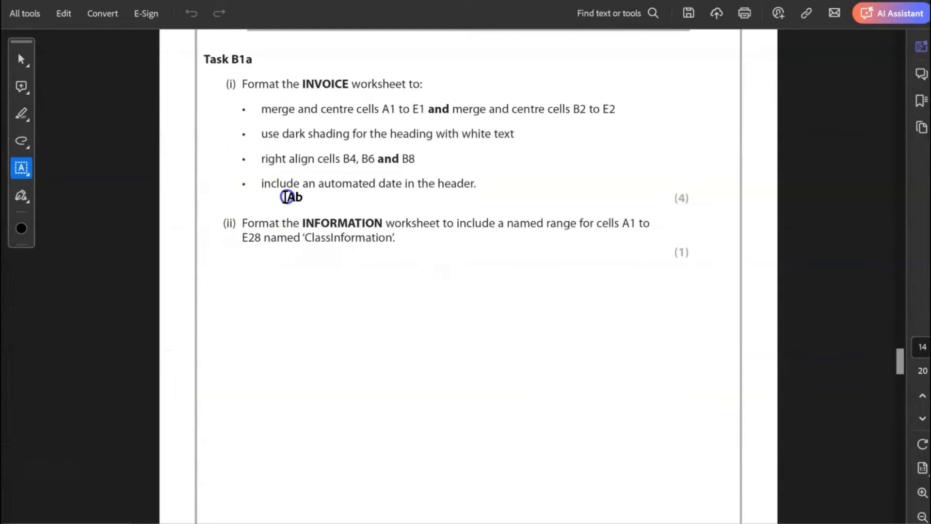
{"action": "key", "text": "alt+Tab"}
{"action": "left_click", "coordinate": [318, 264]}
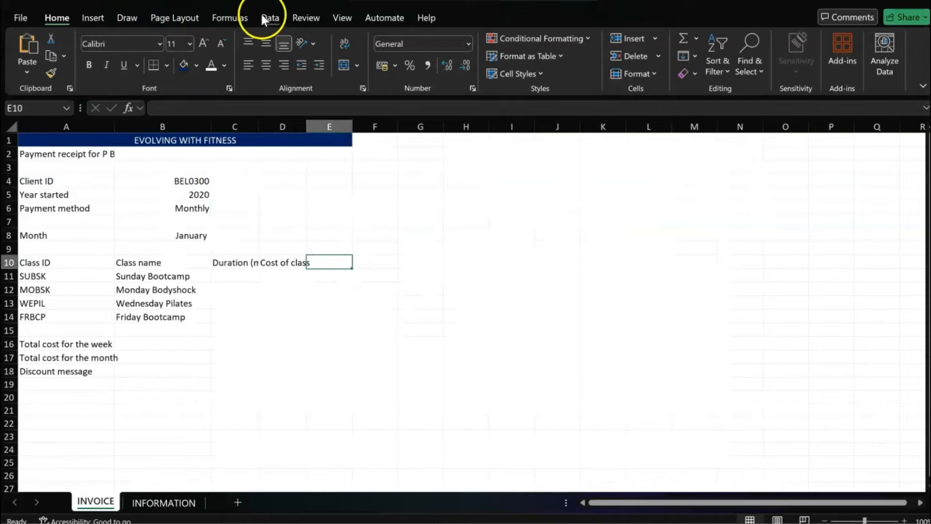
{"action": "left_click", "coordinate": [342, 17]}
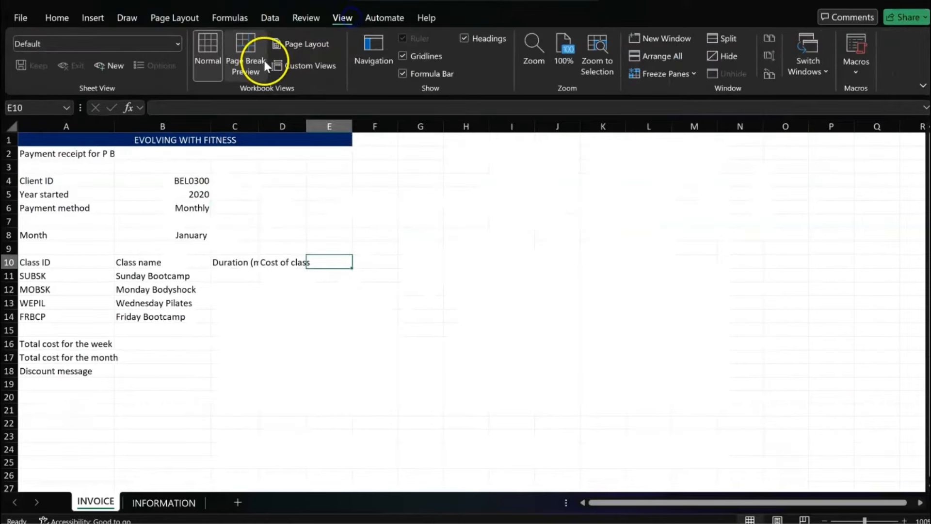
{"action": "left_click", "coordinate": [254, 62]}
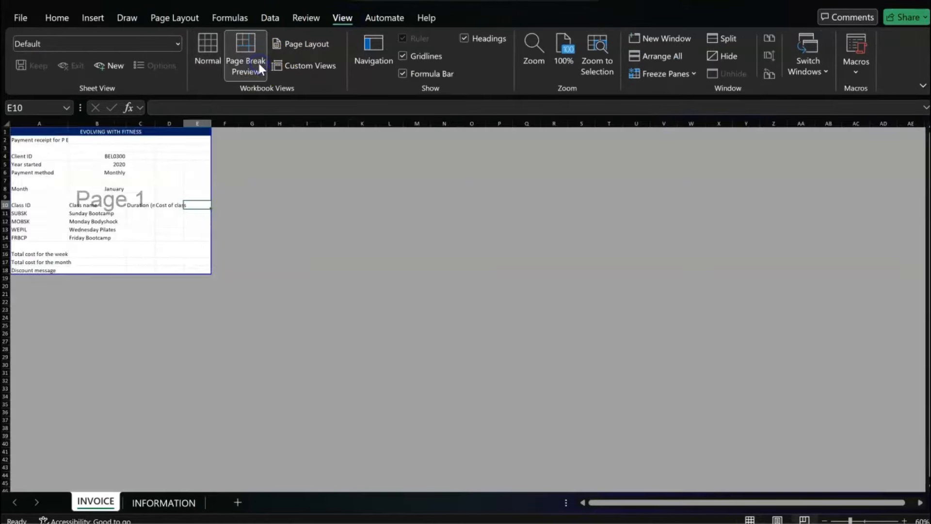
{"action": "left_click", "coordinate": [300, 43]}
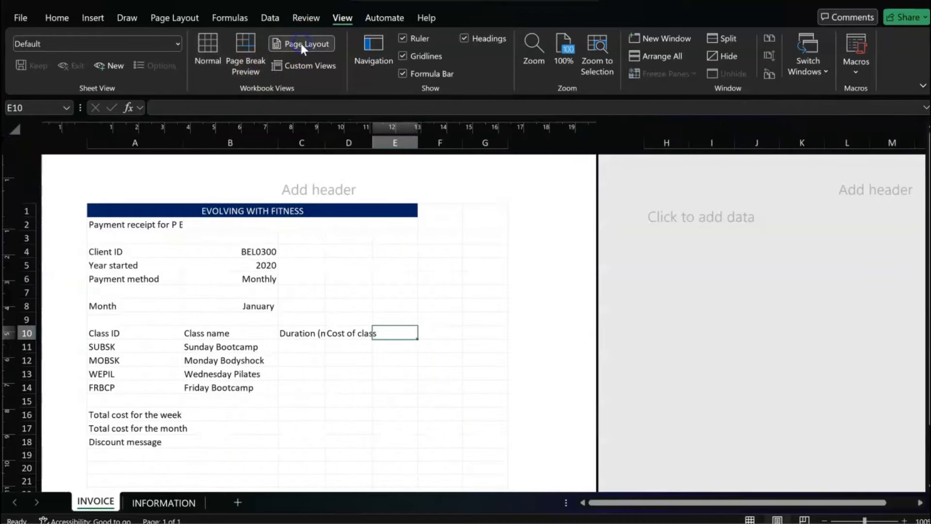
Insert the automated current date in the centre section of the INVOICE worksheet's header and return to the cells.
{"action": "left_click", "coordinate": [336, 190]}
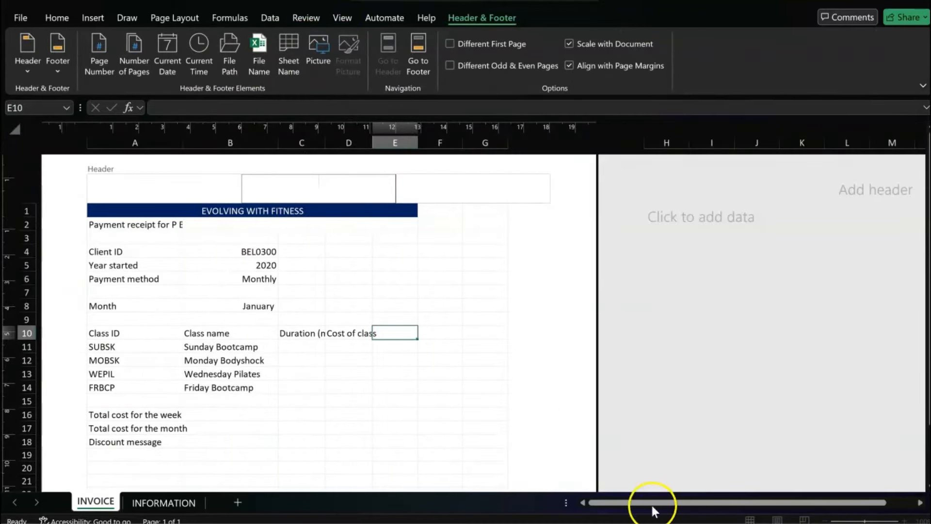
{"action": "key", "text": "alt+Tab"}
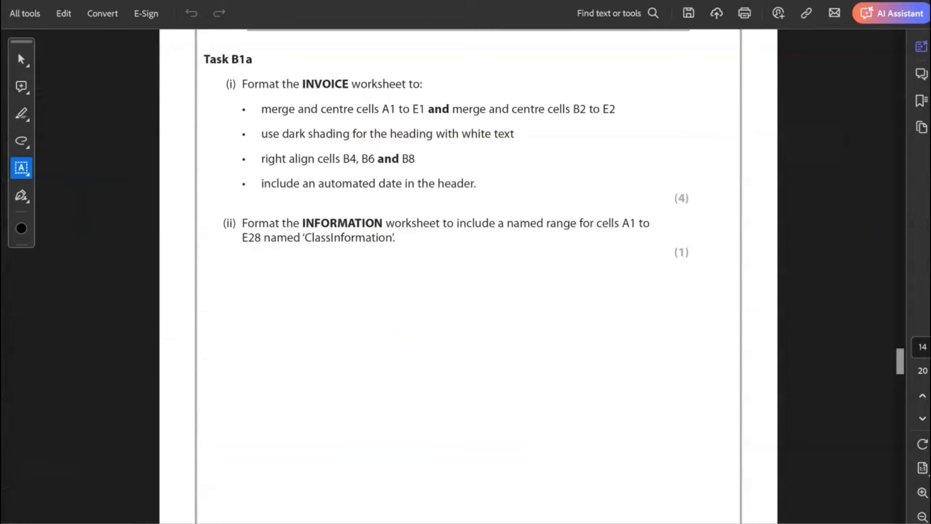
{"action": "key", "text": "alt+Tab"}
{"action": "left_click", "coordinate": [202, 194]}
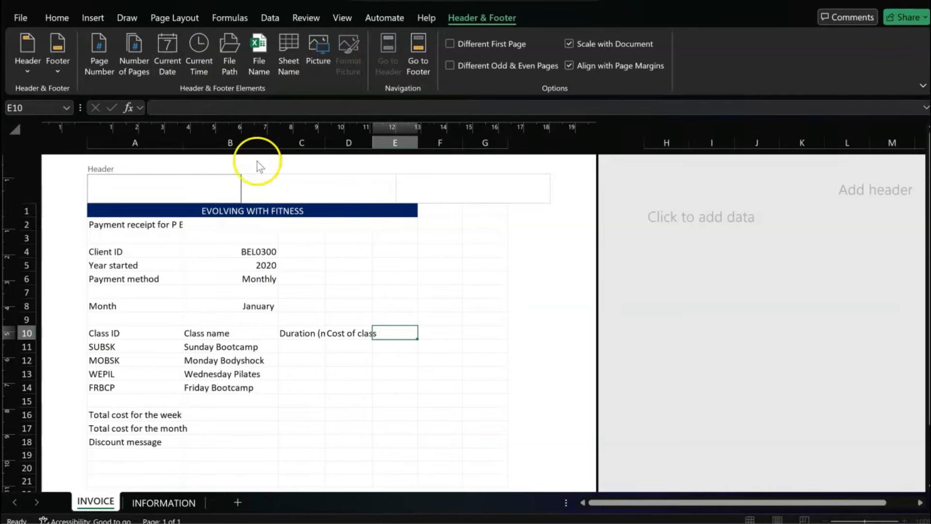
{"action": "left_click", "coordinate": [267, 181]}
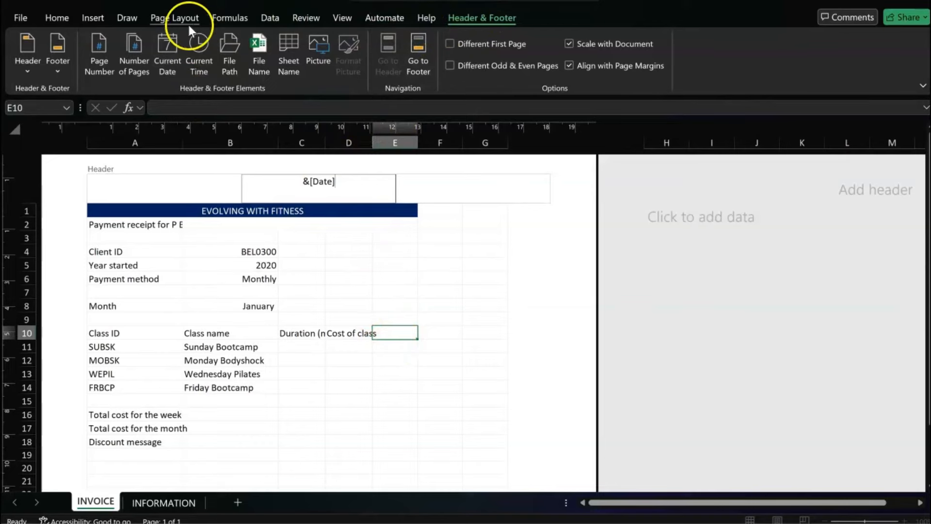
{"action": "left_click", "coordinate": [339, 17]}
{"action": "left_click", "coordinate": [482, 17]}
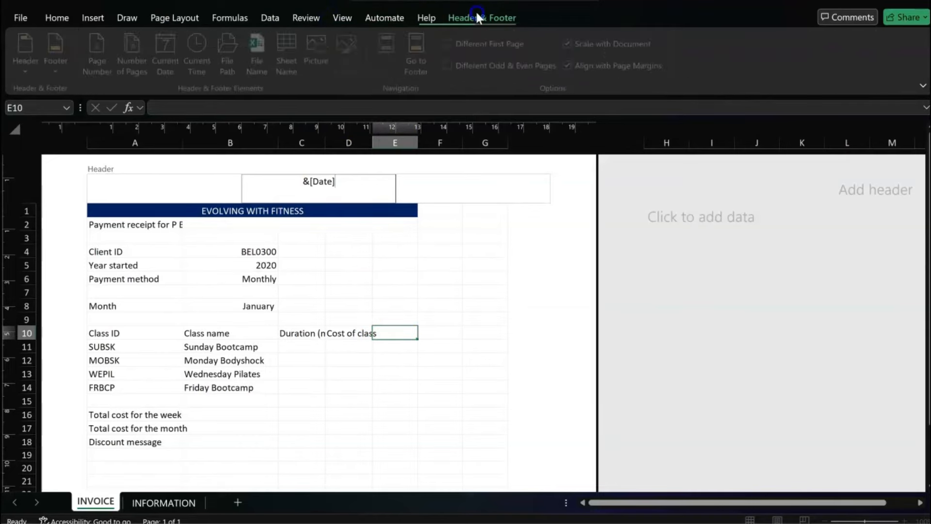
{"action": "left_click", "coordinate": [483, 301]}
{"action": "left_click", "coordinate": [385, 291]}
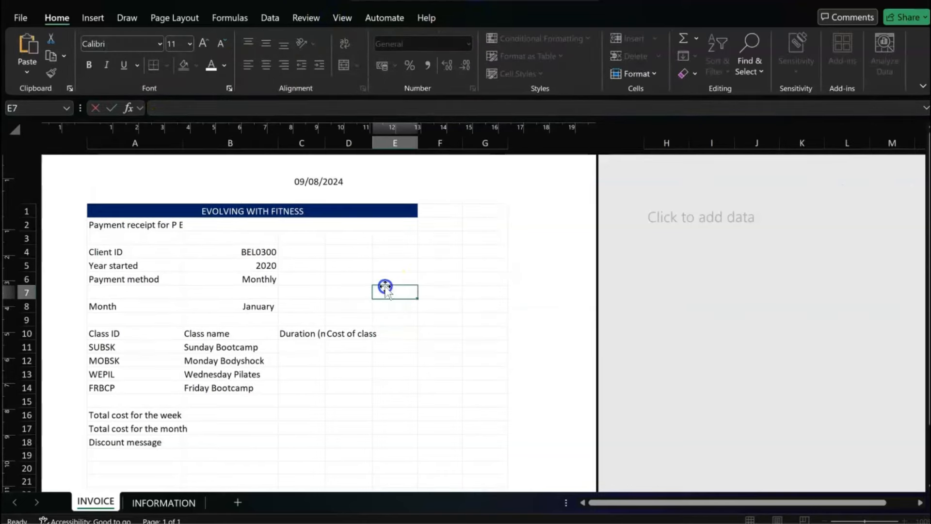
Return the INVOICE worksheet to Normal view and select cell B4.
{"action": "left_click", "coordinate": [341, 18]}
{"action": "left_click", "coordinate": [213, 66]}
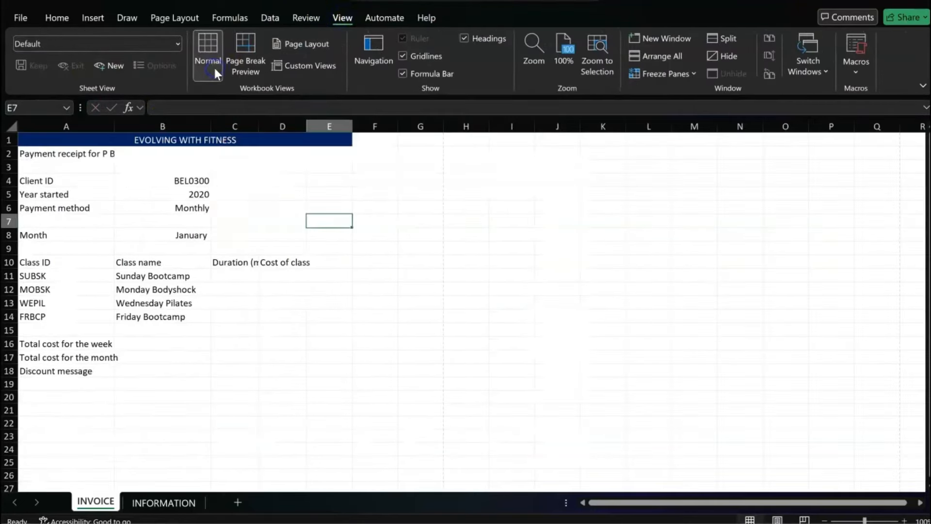
{"action": "left_click", "coordinate": [191, 181]}
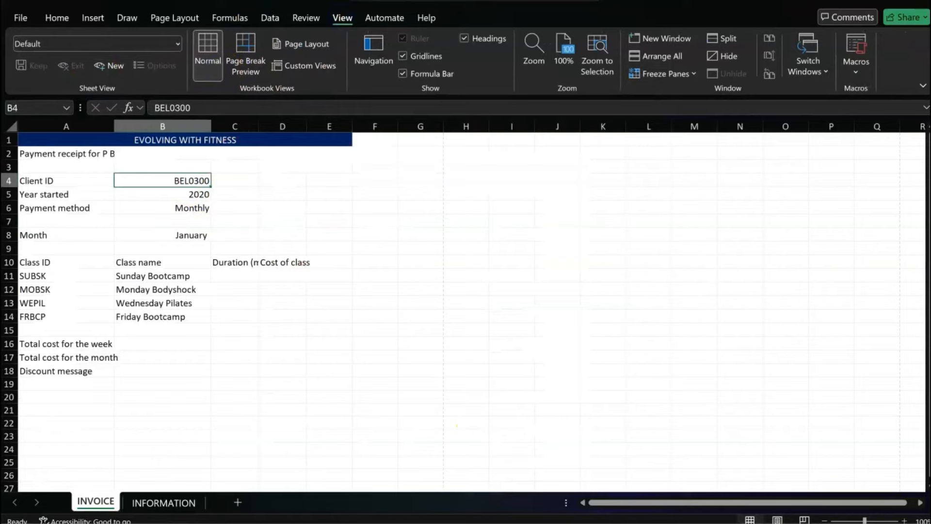
Check the named-range instruction in the exam brief and define the name ClassInformation for cells A1 to E28 on the INFORMATION worksheet.
{"action": "key", "text": "alt+Tab"}
{"action": "scroll", "coordinate": [391, 235], "scroll_direction": "down", "scroll_amount": 5}
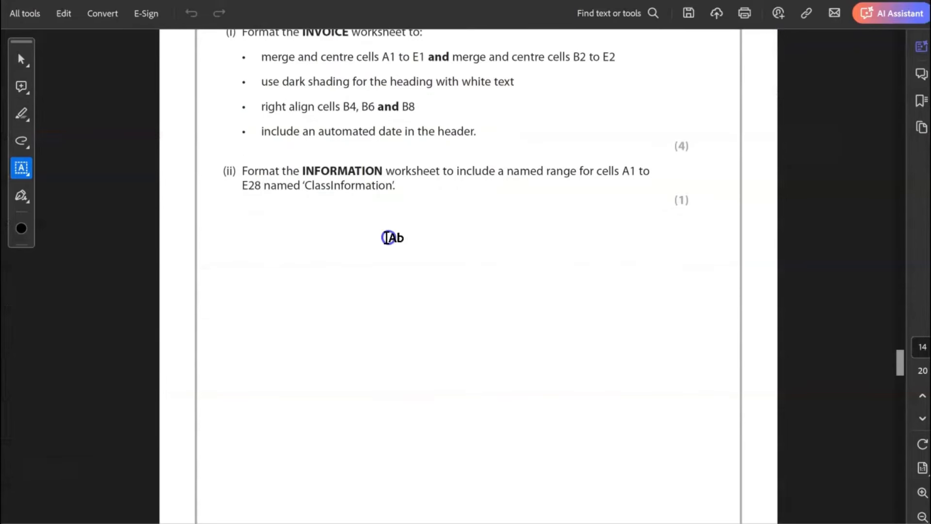
{"action": "scroll", "coordinate": [397, 218], "scroll_direction": "down", "scroll_amount": 2}
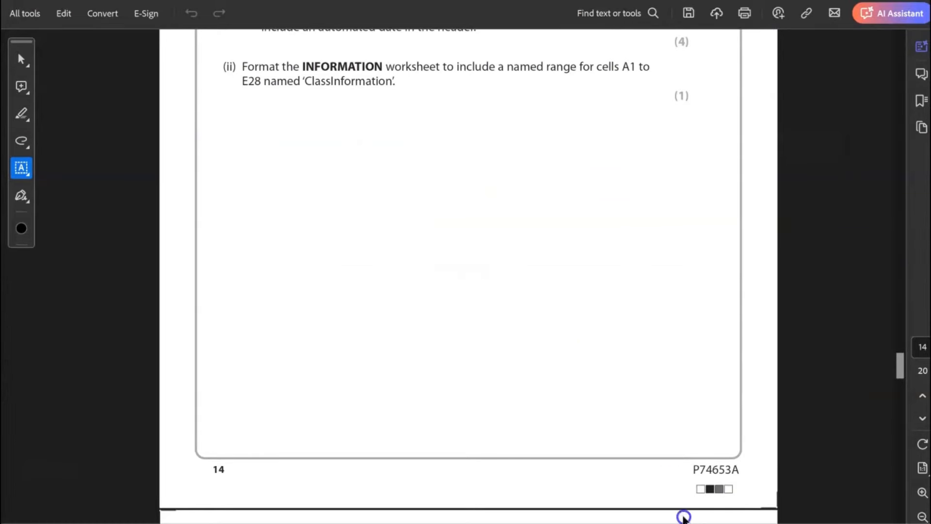
{"action": "key", "text": "alt+Tab"}
{"action": "left_click", "coordinate": [164, 501]}
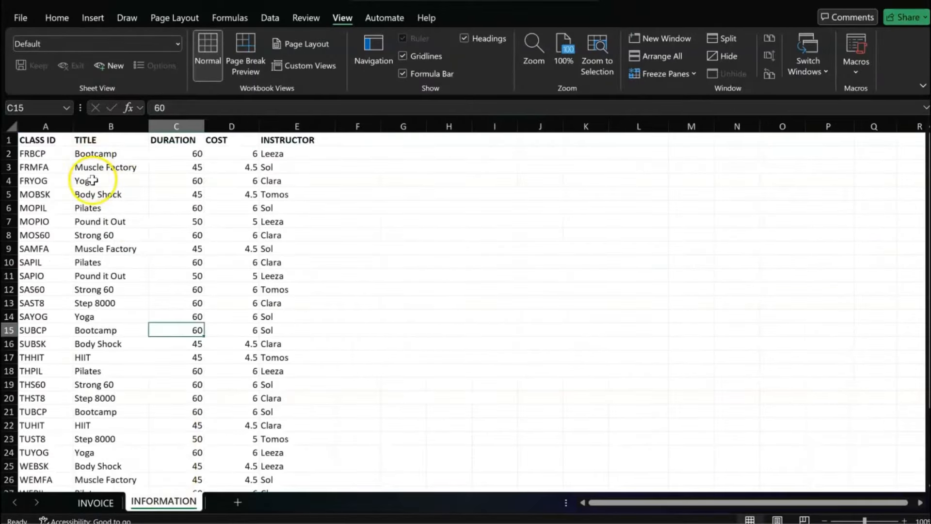
{"action": "left_click_drag", "start_coordinate": [36, 140], "coordinate": [289, 470]}
{"action": "right_click", "coordinate": [216, 185]}
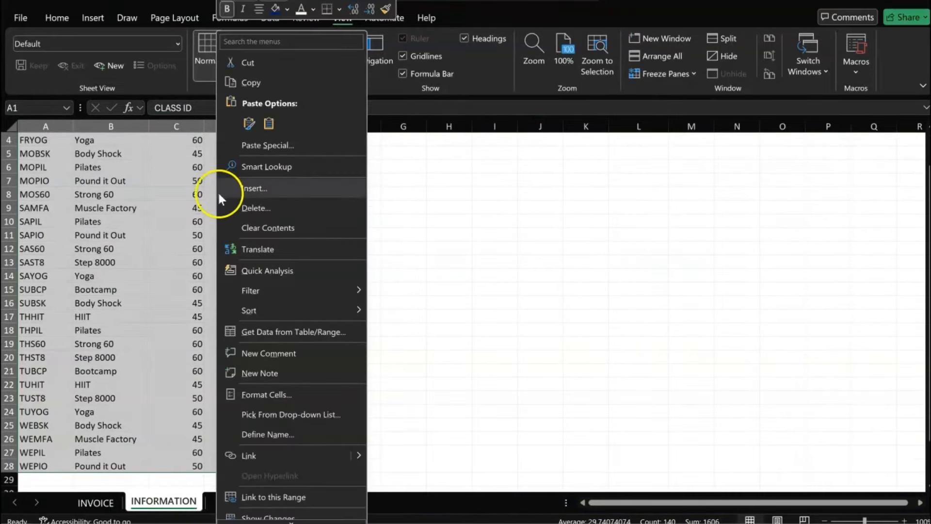
{"action": "left_click", "coordinate": [308, 433]}
{"action": "left_click", "coordinate": [550, 519]}
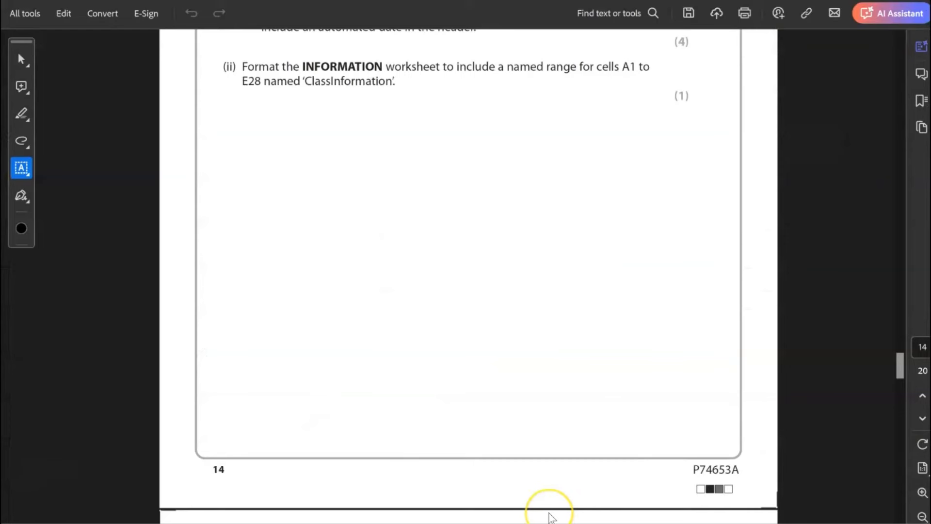
{"action": "left_click", "coordinate": [550, 518]}
{"action": "type", "text": "C"}
{"action": "key", "text": "Escape"}
Reselect cells A1 to E28 on the INFORMATION worksheet to check which name is assigned to the range.
{"action": "left_click_drag", "start_coordinate": [43, 140], "coordinate": [293, 484]}
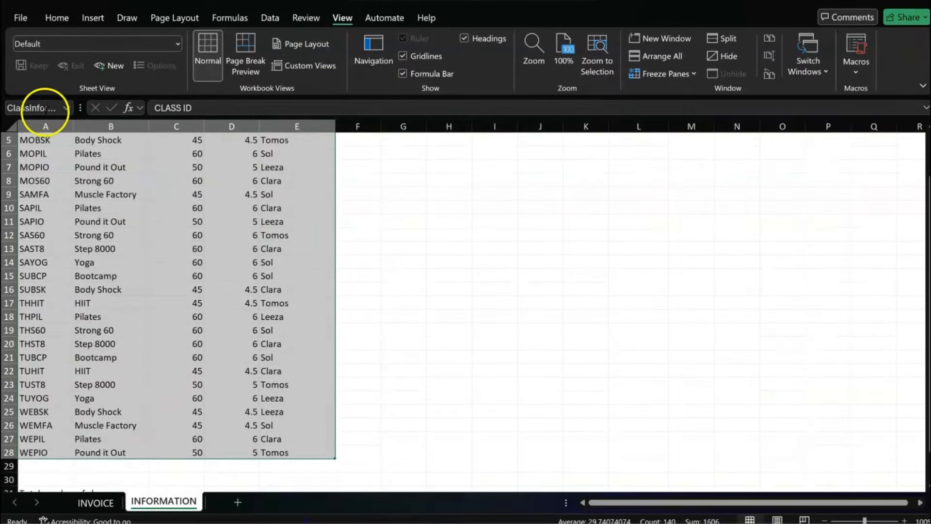
{"action": "right_click", "coordinate": [202, 243]}
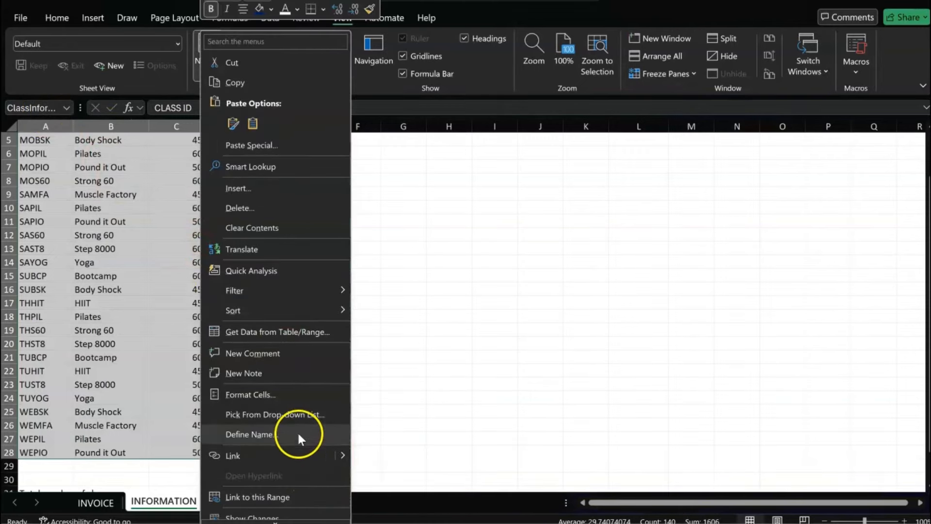
{"action": "key", "text": "Escape"}
Read the Task B1b instructions in the exam brief on the spreadsheet functions and formulae required.
{"action": "key", "text": "alt+Tab"}
{"action": "scroll", "coordinate": [414, 242], "scroll_direction": "down", "scroll_amount": 3}
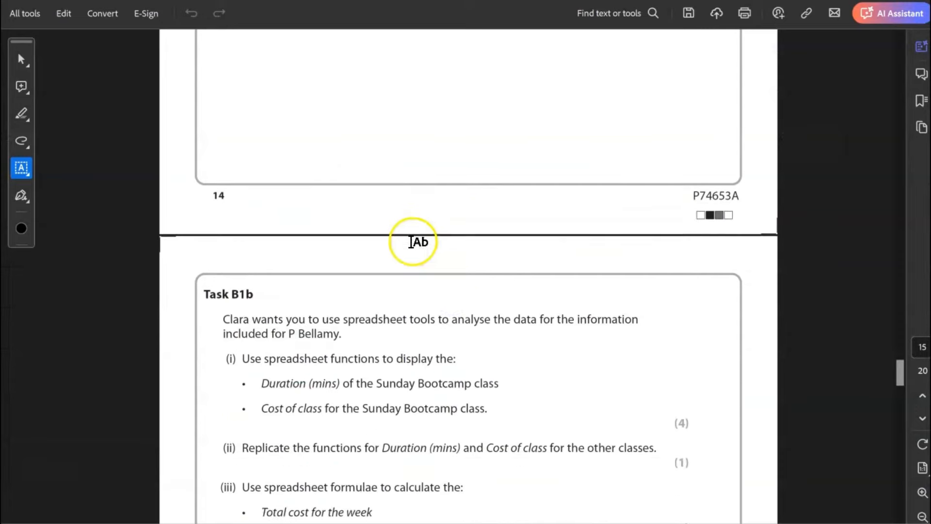
{"action": "scroll", "coordinate": [413, 237], "scroll_direction": "down", "scroll_amount": 2}
{"action": "scroll", "coordinate": [414, 237], "scroll_direction": "down", "scroll_amount": 1}
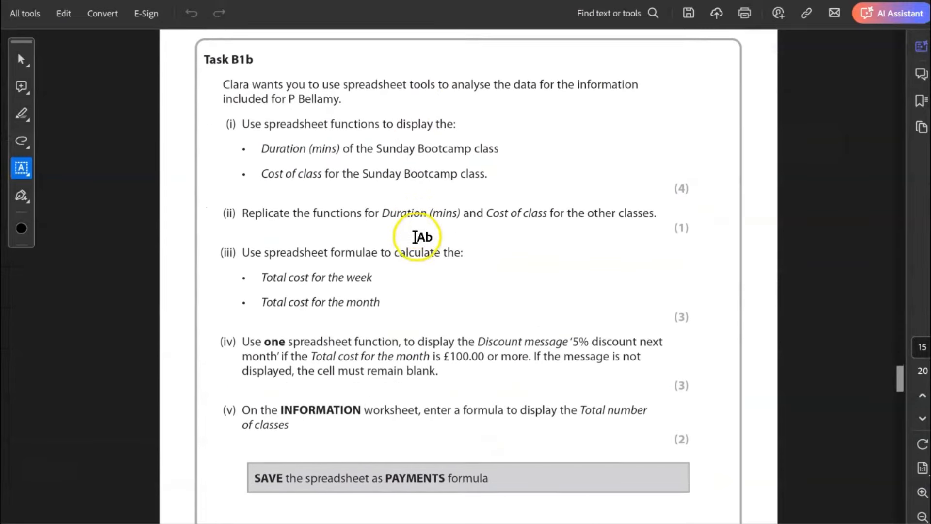
{"action": "scroll", "coordinate": [415, 237], "scroll_direction": "down", "scroll_amount": 1}
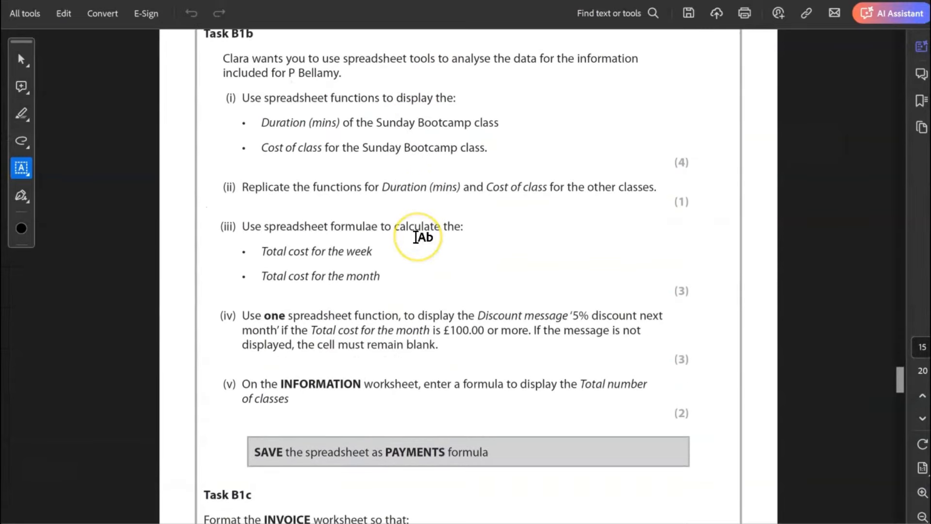
{"action": "scroll", "coordinate": [416, 237], "scroll_direction": "down", "scroll_amount": 1}
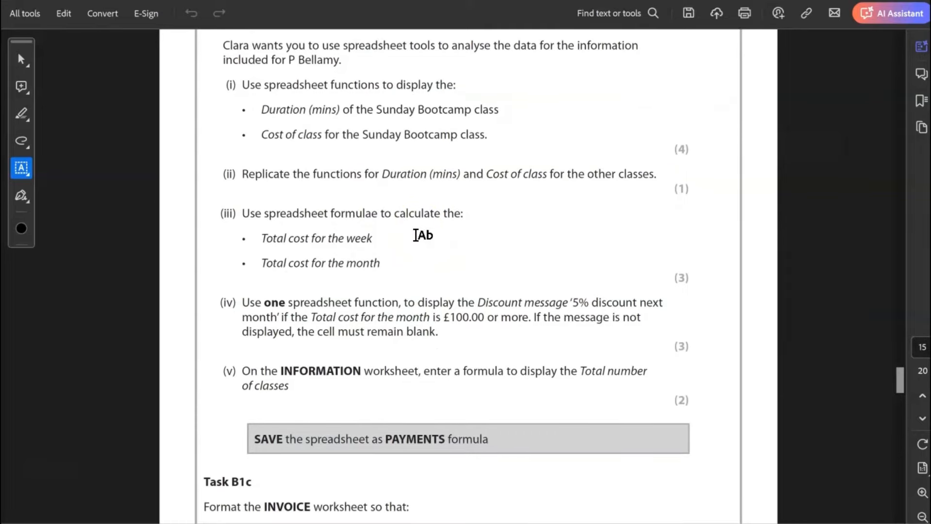
{"action": "left_click", "coordinate": [595, 93]}
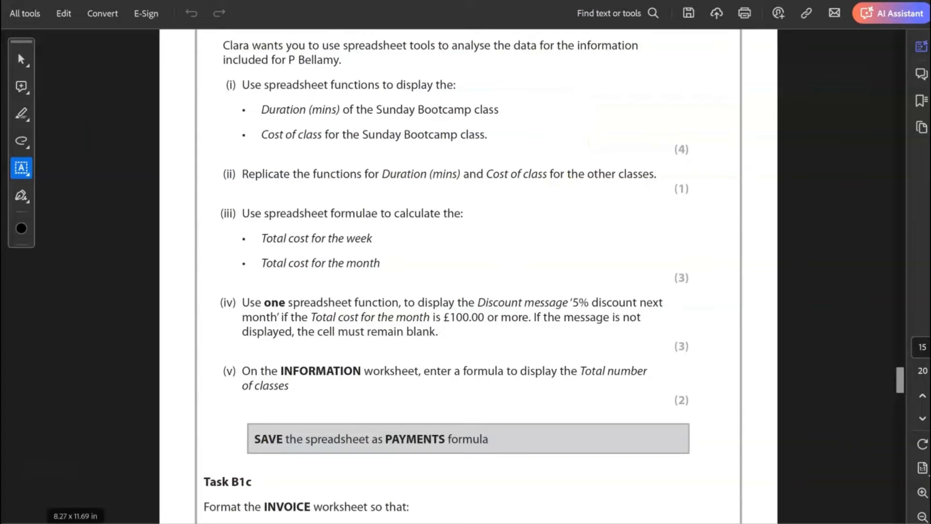
Switch back to the PAYMENTS spreadsheet and examine the class data columns on the INFORMATION worksheet.
{"action": "left_click", "coordinate": [163, 523]}
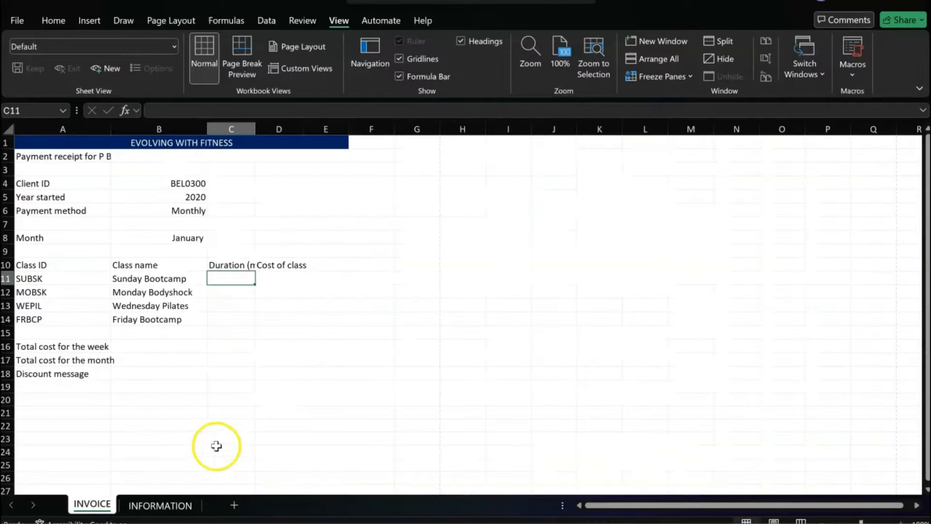
{"action": "left_click", "coordinate": [187, 507]}
{"action": "left_click", "coordinate": [186, 207]}
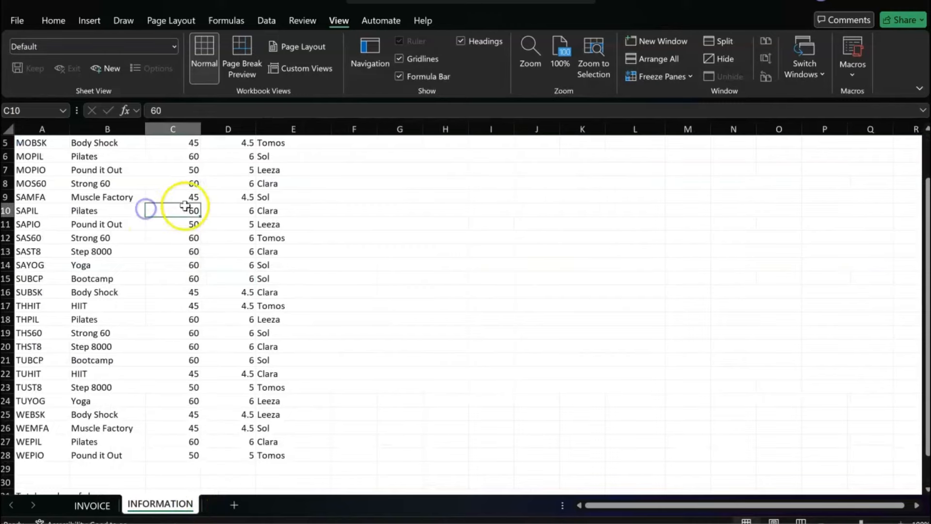
{"action": "scroll", "coordinate": [185, 207], "scroll_direction": "up", "scroll_amount": 2}
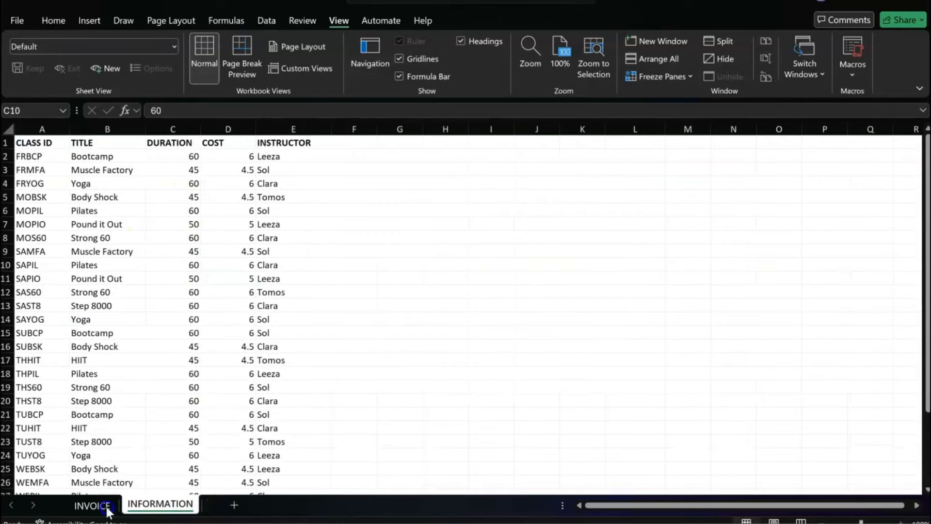
Begin a VLOOKUP formula in cell C11 of the INVOICE worksheet with the class ID in A11 as its lookup value.
{"action": "left_click", "coordinate": [92, 506]}
{"action": "left_click", "coordinate": [229, 279]}
{"action": "type", "text": "="}
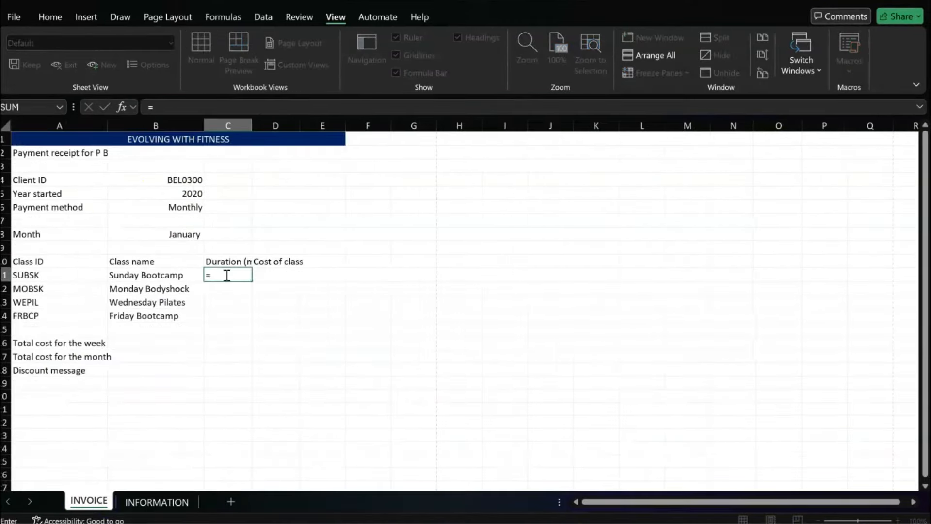
{"action": "type", "text": "Vlookup["}
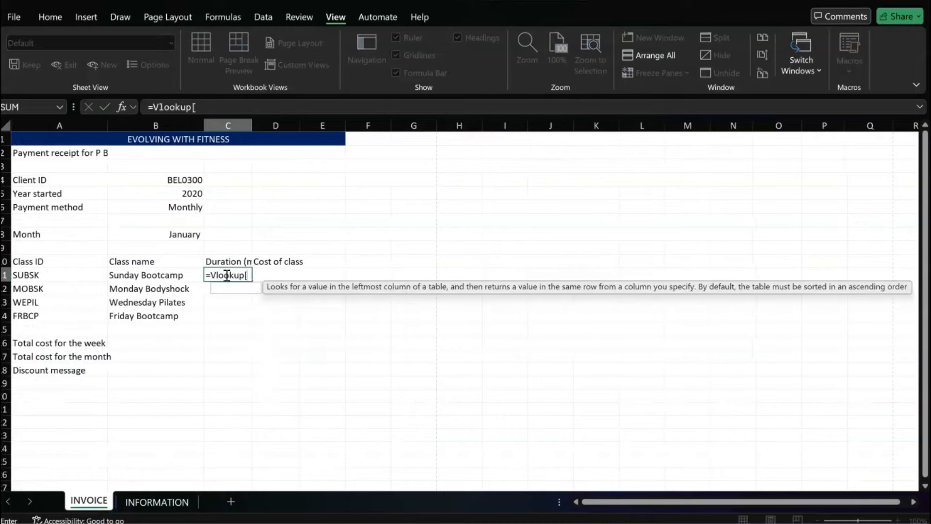
{"action": "key", "text": "BackSpace"}
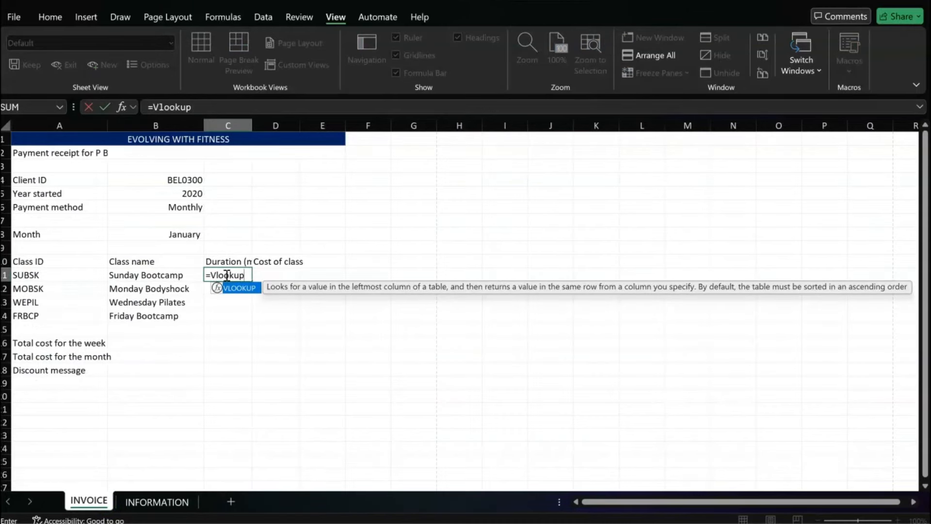
{"action": "type", "text": "("}
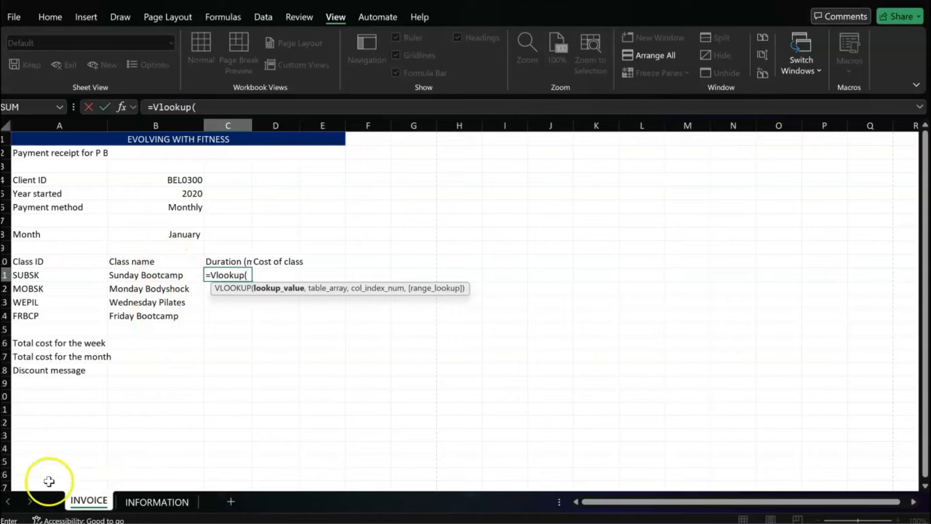
{"action": "left_click", "coordinate": [52, 277]}
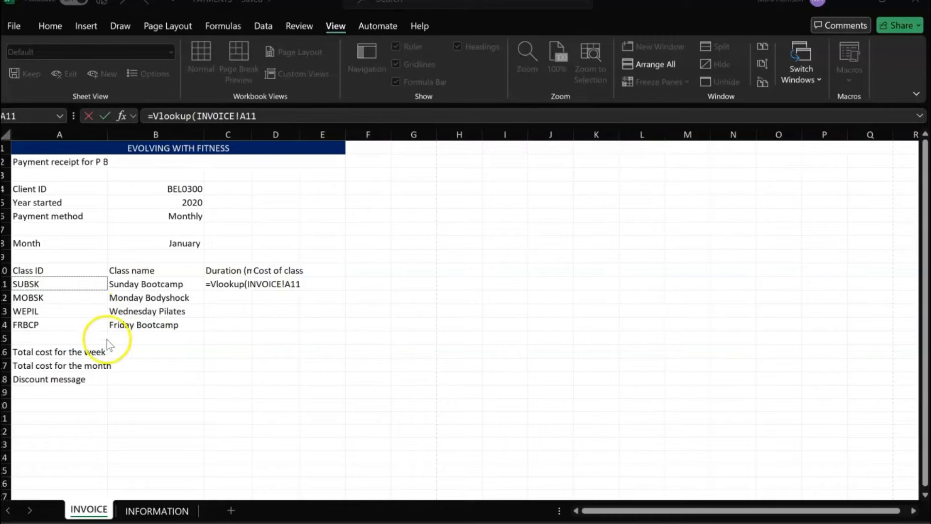
{"action": "left_click", "coordinate": [267, 115]}
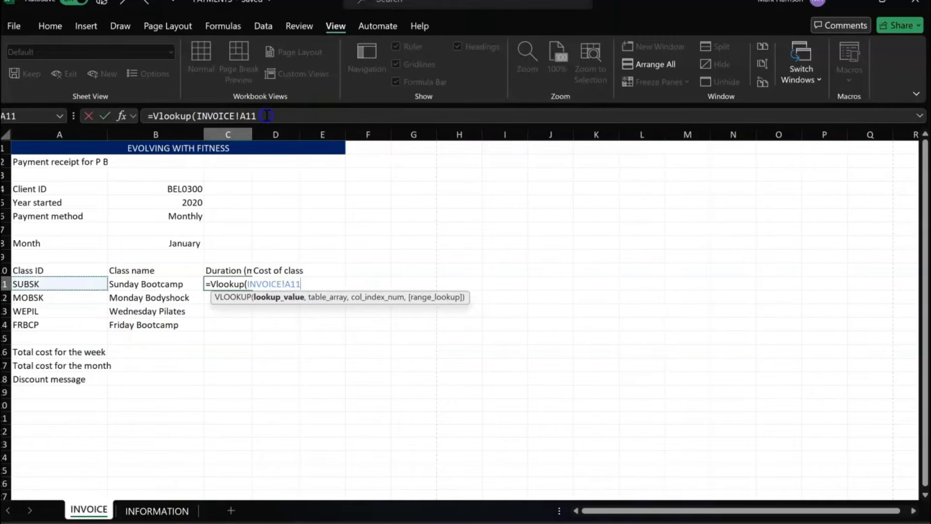
{"action": "left_click", "coordinate": [267, 116]}
{"action": "type", "text": ","}
Complete the VLOOKUP with the ClassInformation range as table array, column index 3 and FALSE for an exact match, and enter it.
{"action": "left_click", "coordinate": [157, 510]}
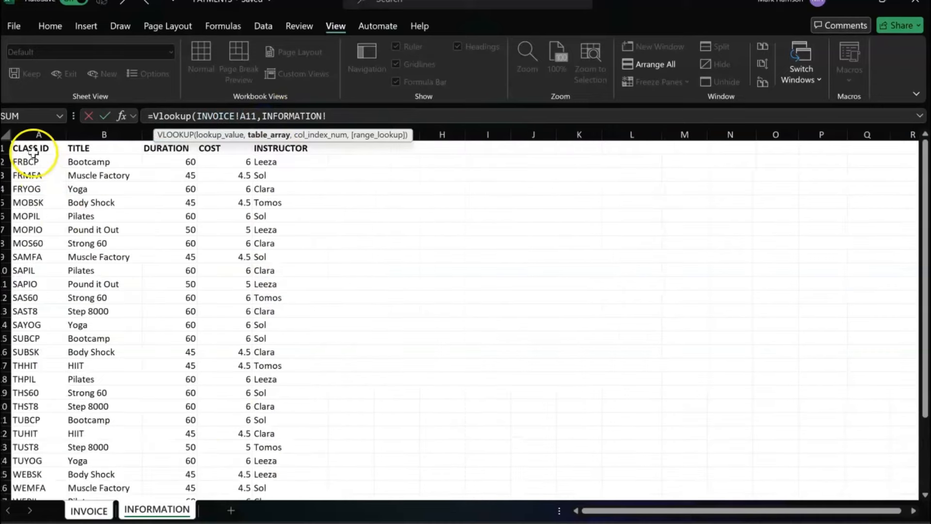
{"action": "left_click_drag", "start_coordinate": [32, 153], "coordinate": [284, 517]}
{"action": "type", "text": ","}
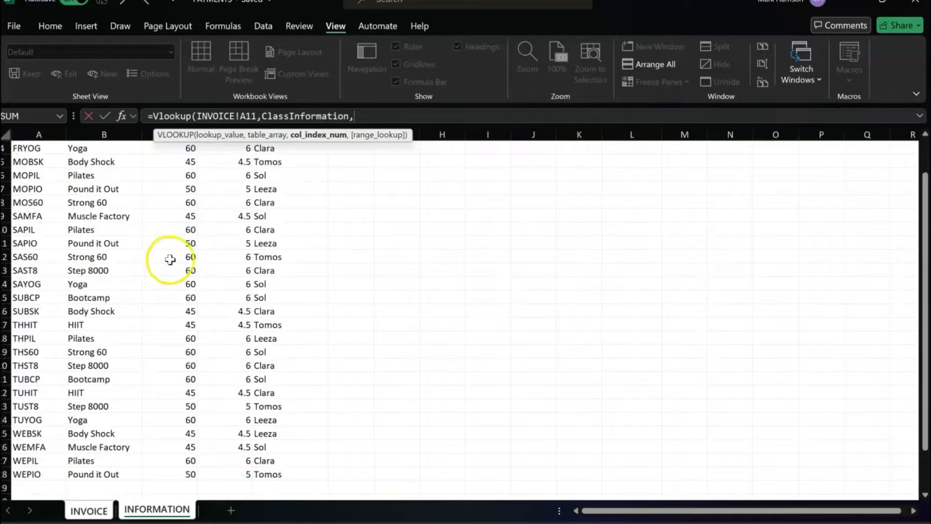
{"action": "type", "text": "3,"}
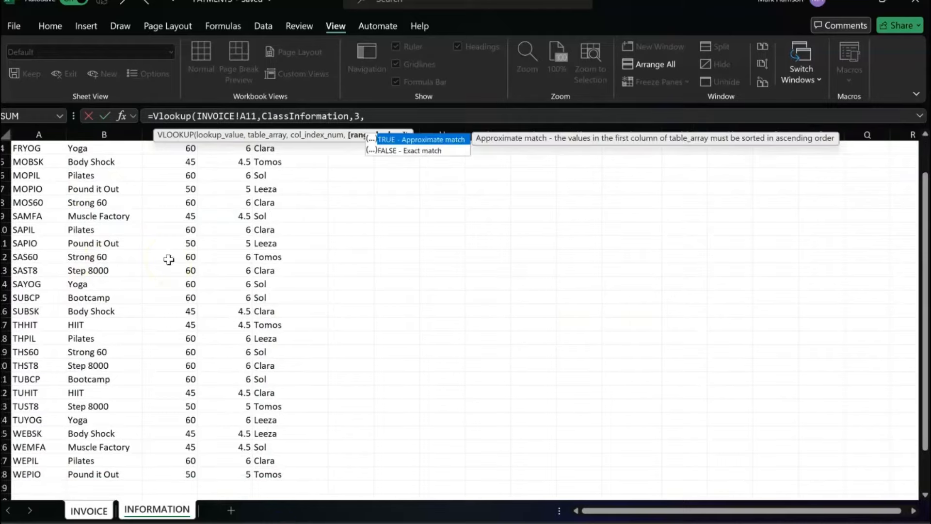
{"action": "double_click", "coordinate": [429, 152]}
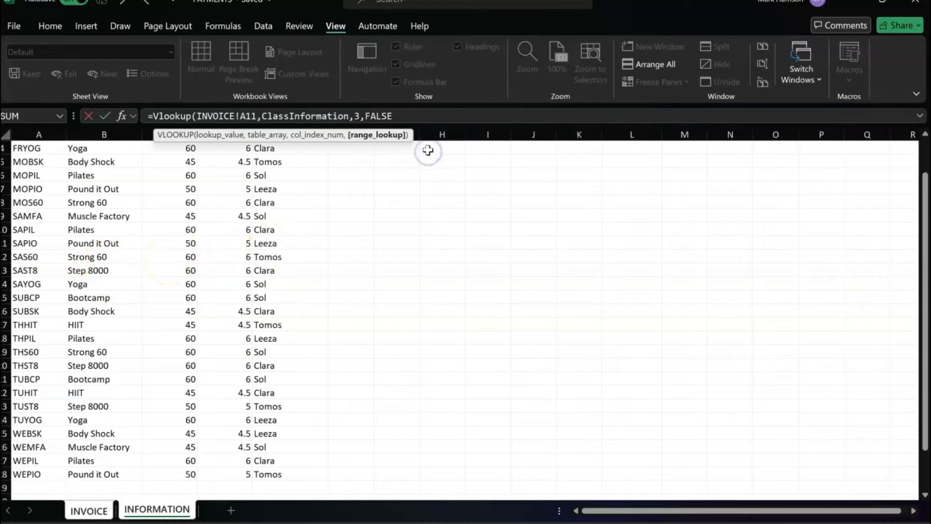
{"action": "key", "text": "Return"}
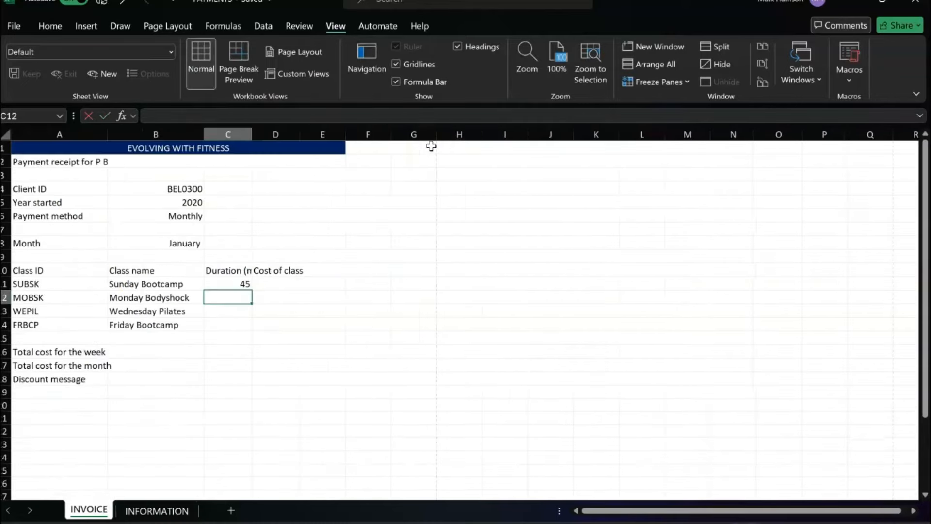
Compare the Sunday Bootcamp duration on the invoice with the SUBSK row on the INFORMATION worksheet.
{"action": "left_click", "coordinate": [172, 514]}
{"action": "left_click", "coordinate": [35, 269]}
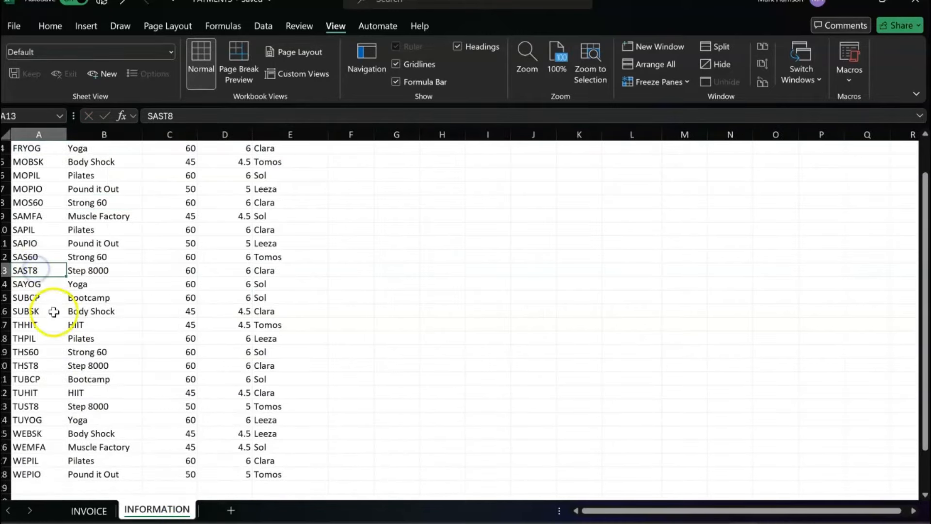
{"action": "left_click", "coordinate": [89, 510]}
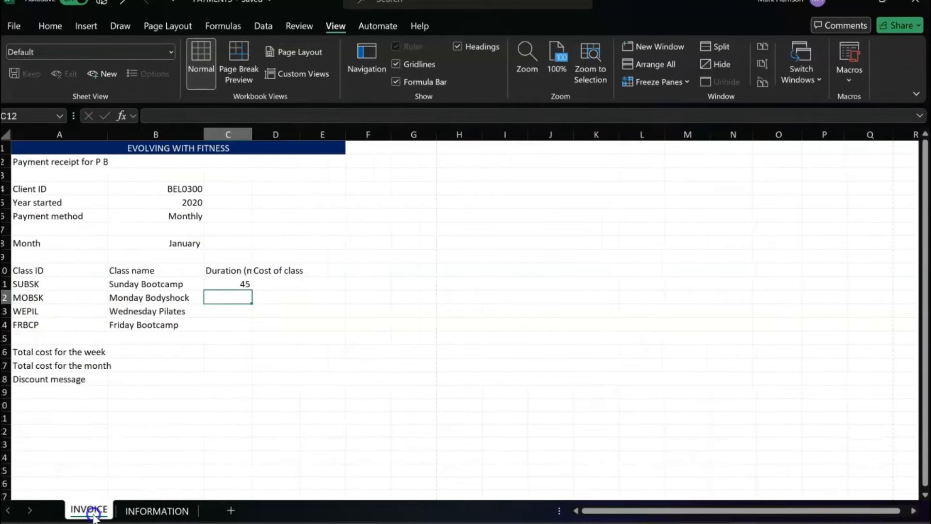
Replicate the duration formula from C11 to C12 on the INVOICE worksheet and select C12 to inspect its formula.
{"action": "left_click", "coordinate": [232, 285]}
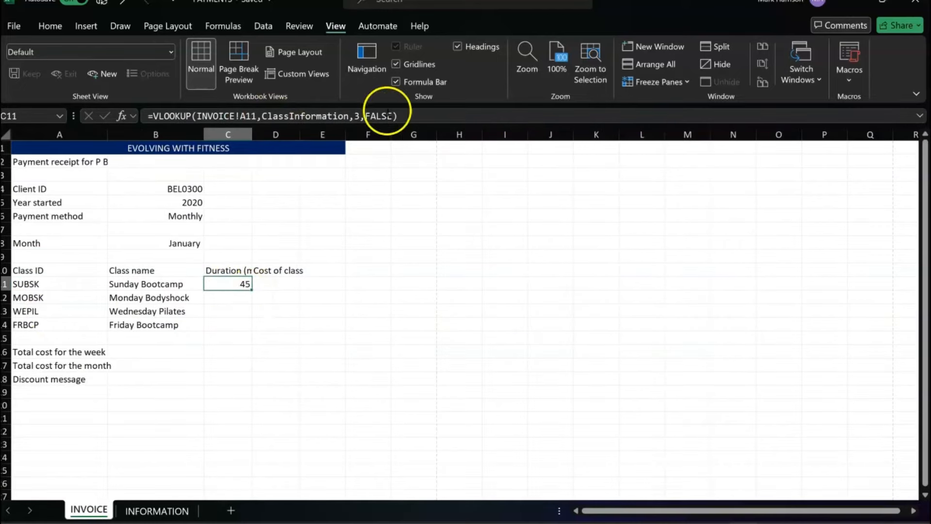
{"action": "left_click_drag", "start_coordinate": [252, 290], "coordinate": [252, 301]}
{"action": "left_click", "coordinate": [240, 297]}
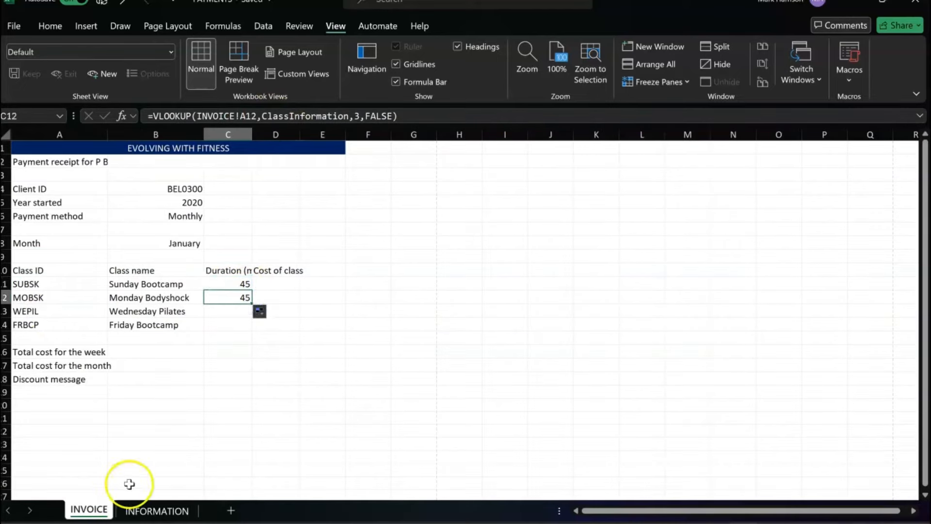
Check the MOBSK duration on the INFORMATION worksheet against the value in C12 and go back to the INVOICE worksheet.
{"action": "left_click", "coordinate": [160, 516]}
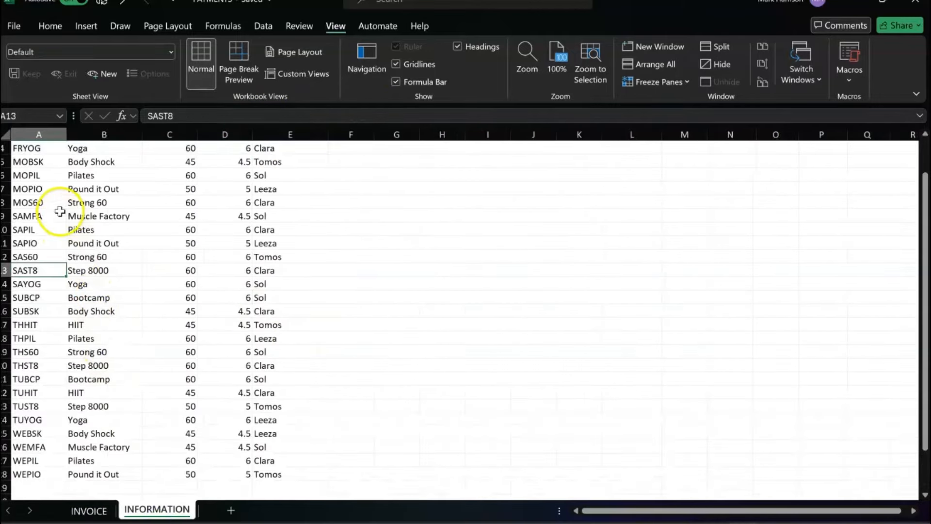
{"action": "scroll", "coordinate": [68, 362], "scroll_direction": "up", "scroll_amount": 1}
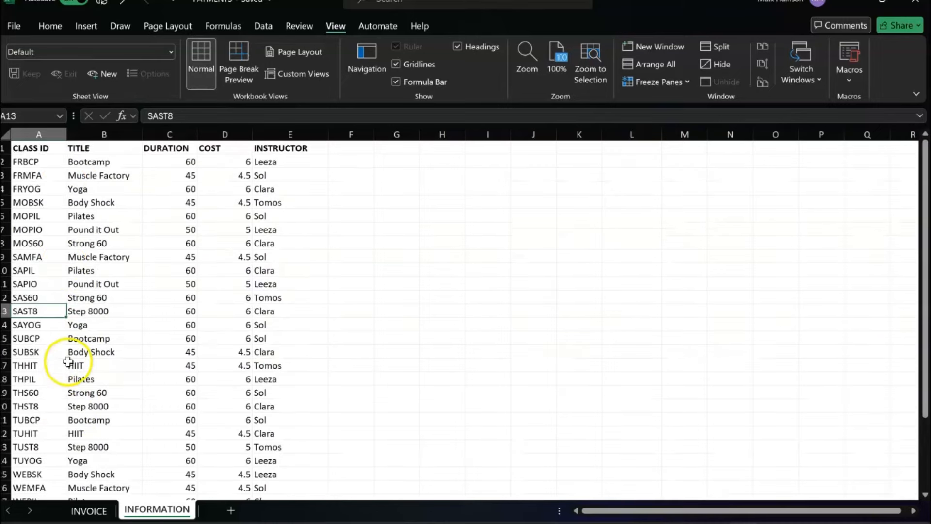
{"action": "left_click", "coordinate": [95, 510]}
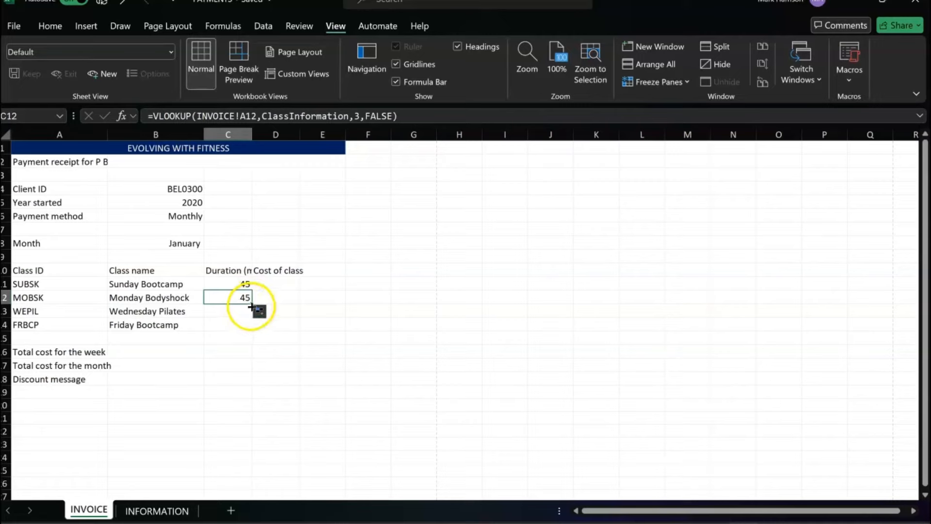
Replicate the duration formula from C12 down to C14 and check the durations against the INFORMATION worksheet.
{"action": "left_click_drag", "start_coordinate": [252, 305], "coordinate": [218, 322]}
{"action": "left_click", "coordinate": [218, 322]}
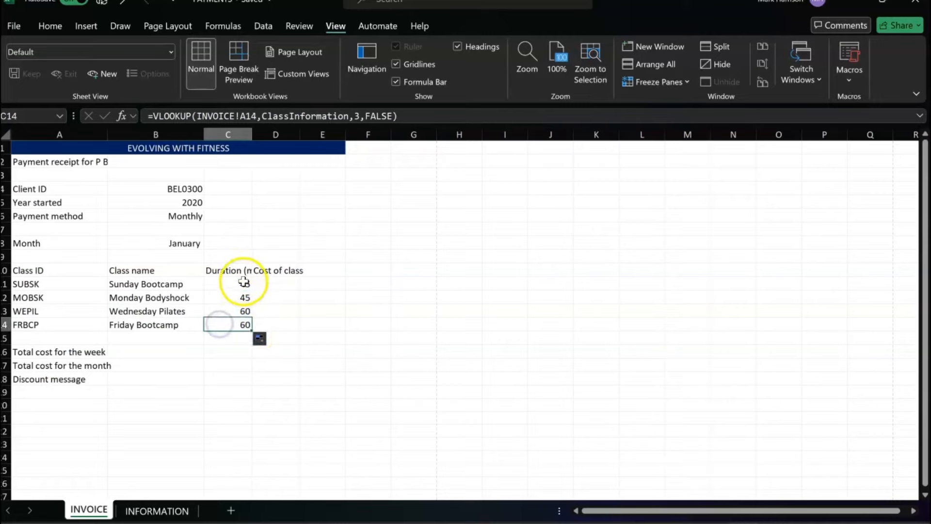
{"action": "left_click", "coordinate": [148, 510]}
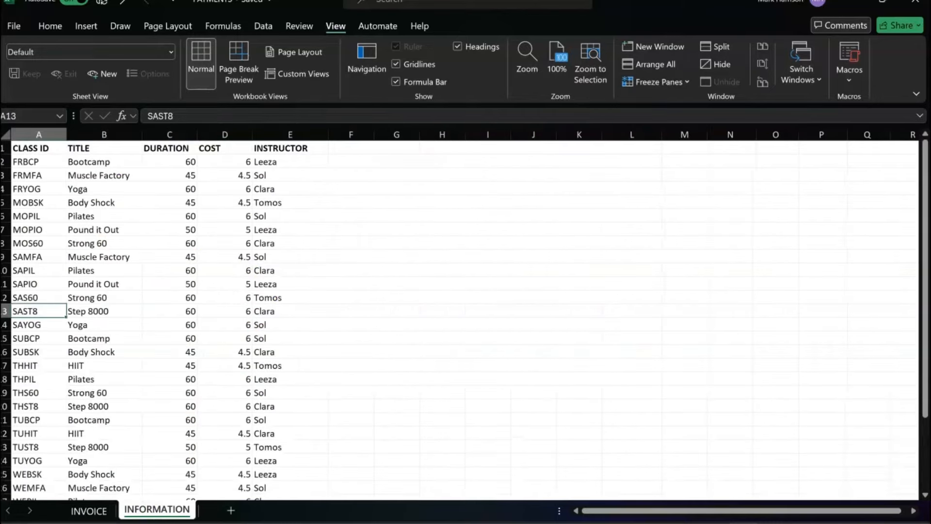
{"action": "left_click", "coordinate": [86, 510]}
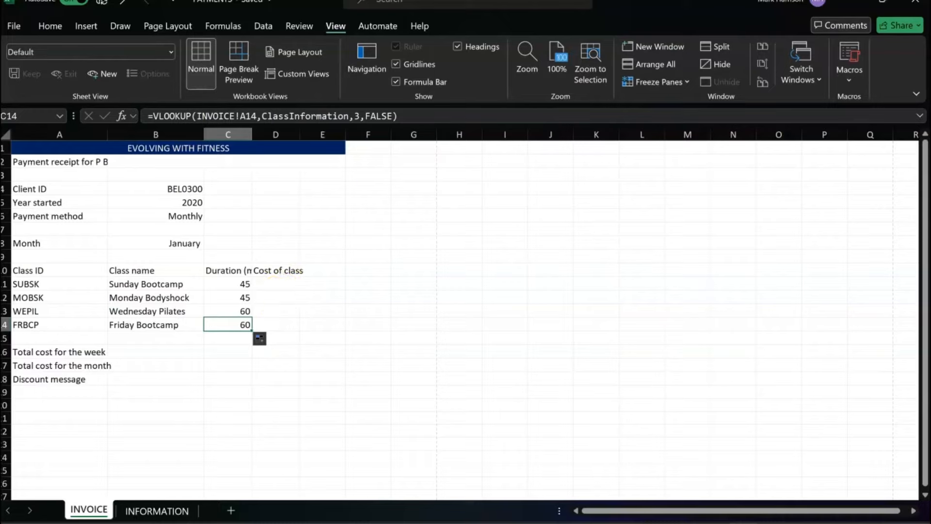
Consult the exam brief, then begin a VLOOKUP in D11 for the Sunday Bootcamp cost with A11 as lookup value.
{"action": "key", "text": "alt+Tab"}
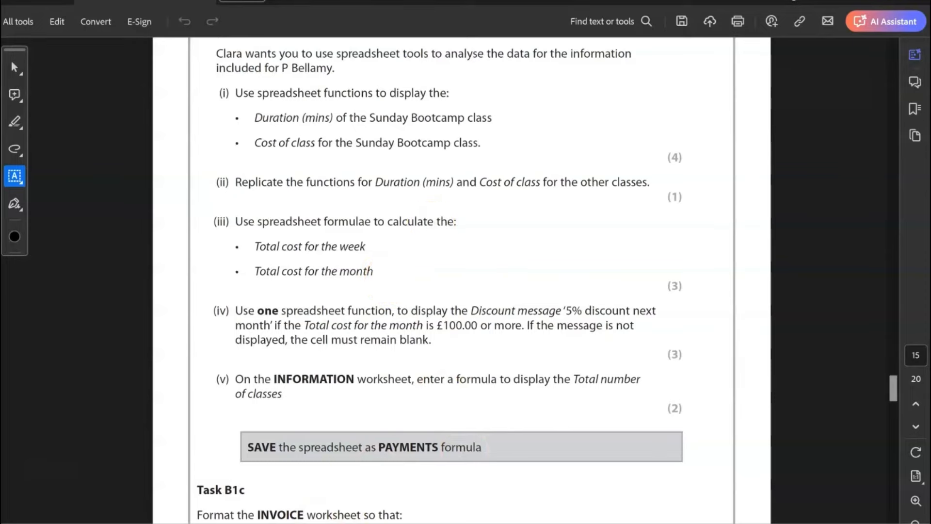
{"action": "key", "text": "alt+Tab"}
{"action": "left_click", "coordinate": [275, 285]}
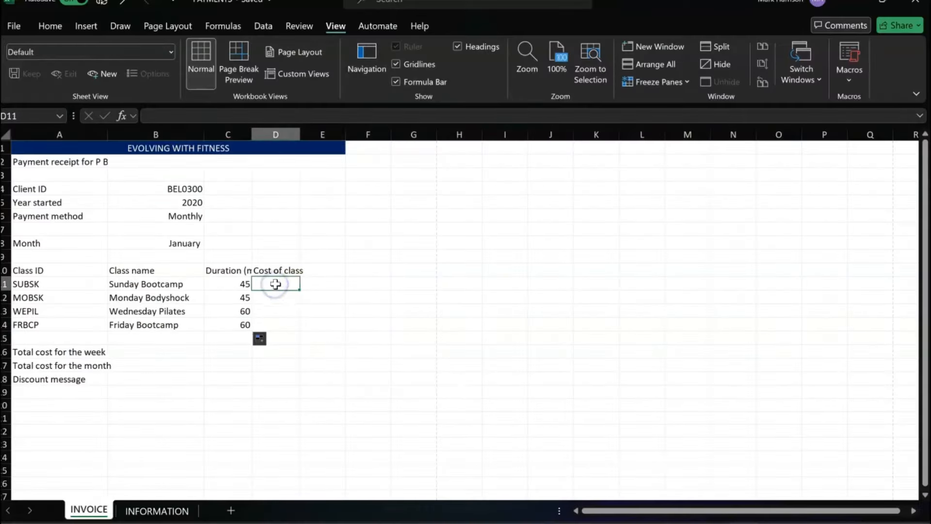
{"action": "type", "text": "=vlok"}
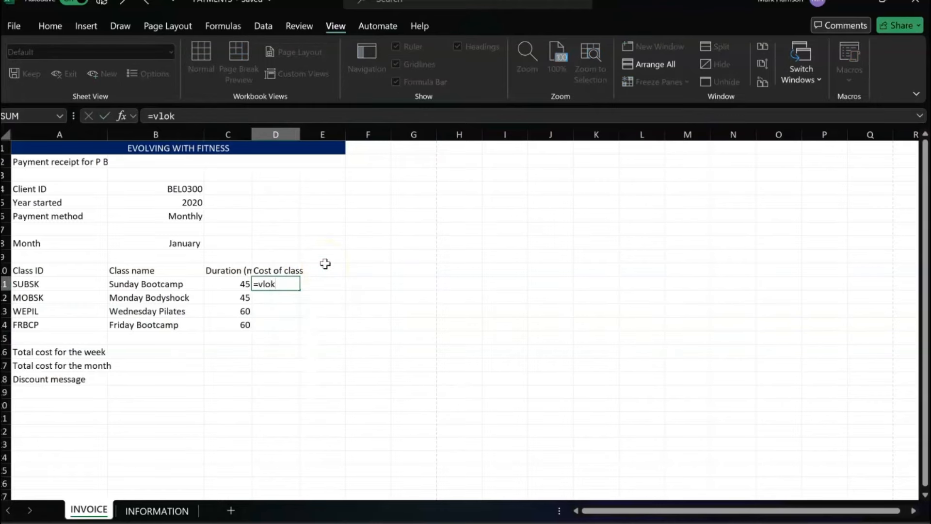
{"action": "key", "text": "BackSpace"}
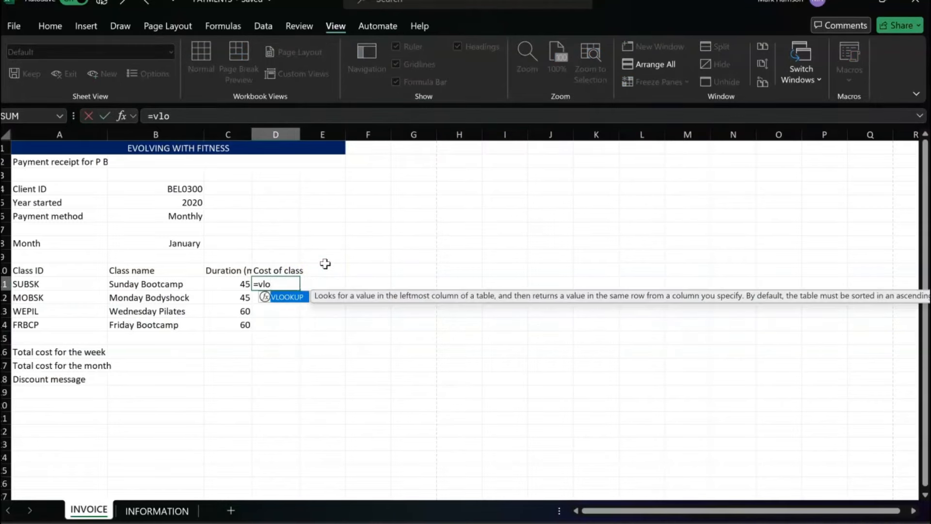
{"action": "type", "text": "oku["}
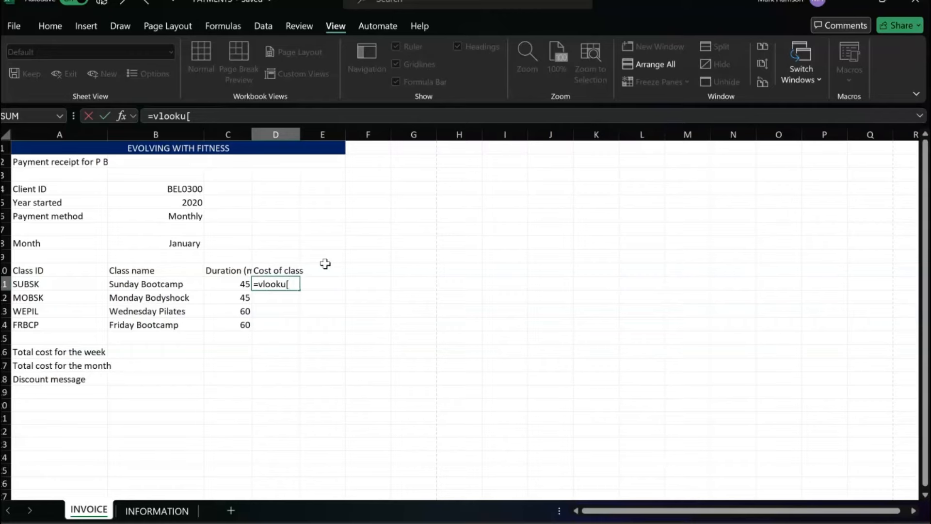
{"action": "key", "text": "BackSpace"}
{"action": "type", "text": "p("}
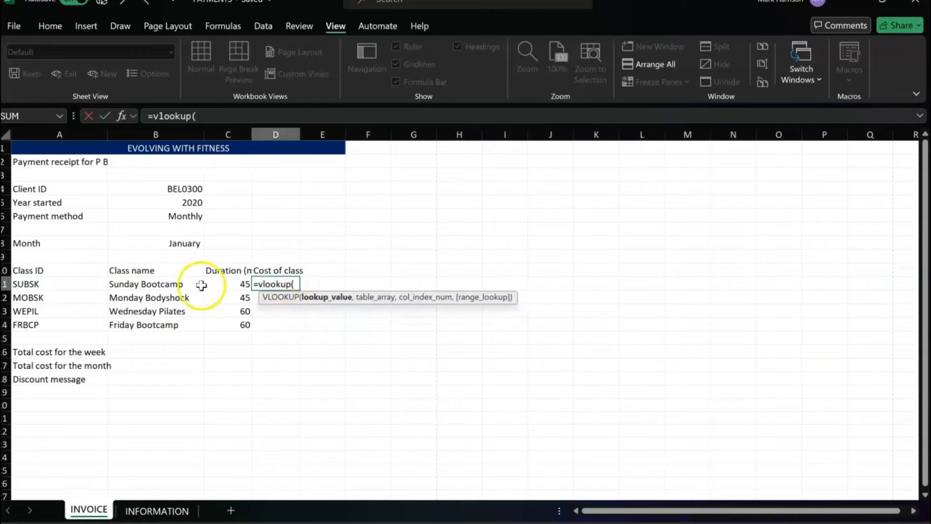
{"action": "left_click", "coordinate": [65, 285]}
{"action": "type", "text": ","}
Complete the cost VLOOKUP with the ClassInformation range, column index 4 and FALSE for an exact match, and enter it.
{"action": "left_click", "coordinate": [140, 509]}
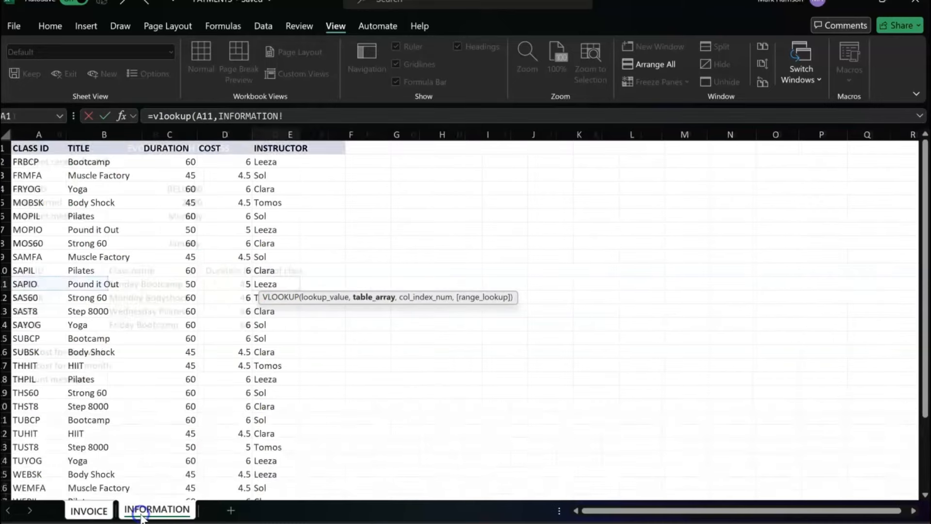
{"action": "left_click_drag", "start_coordinate": [33, 148], "coordinate": [280, 479]}
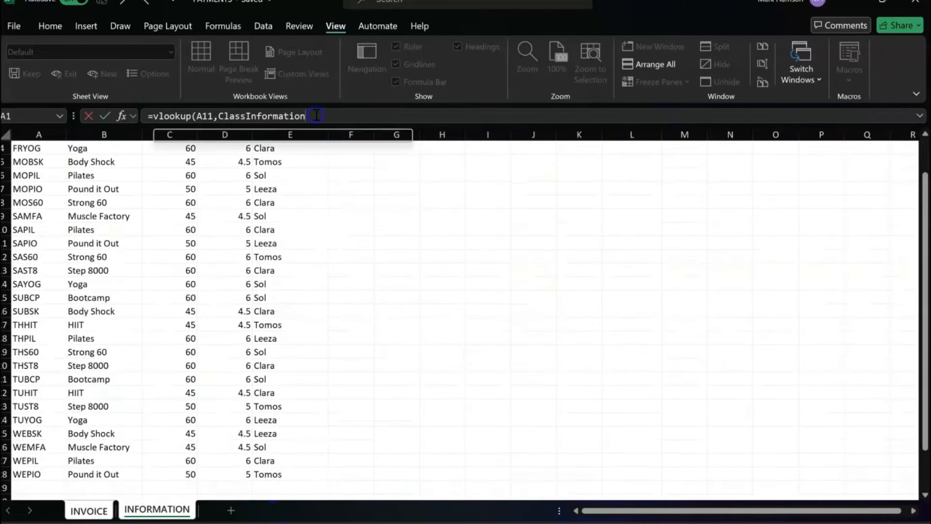
{"action": "type", "text": ","}
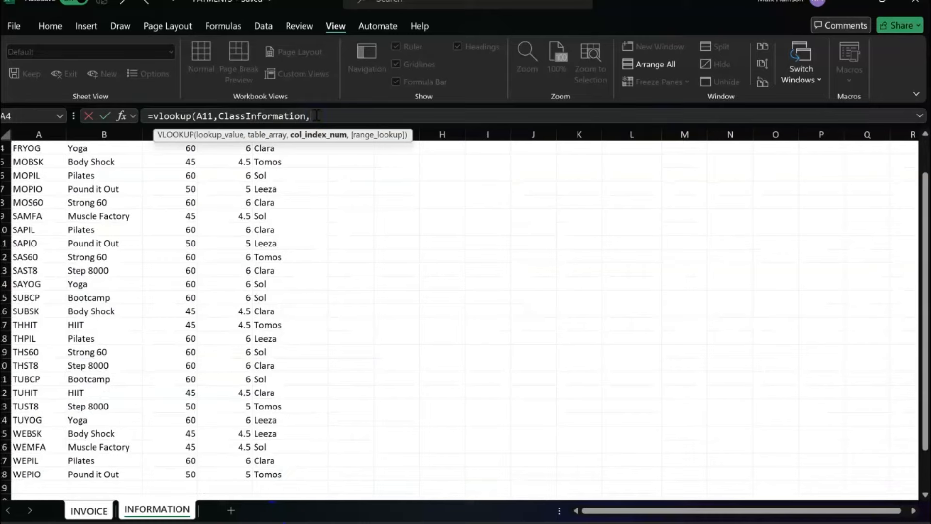
{"action": "type", "text": "4,"}
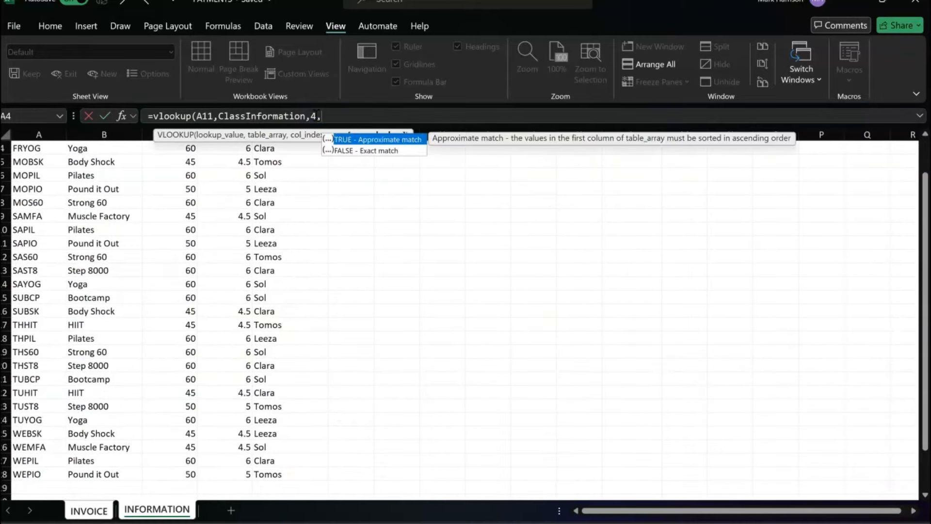
{"action": "double_click", "coordinate": [371, 150]}
{"action": "left_click", "coordinate": [366, 141]}
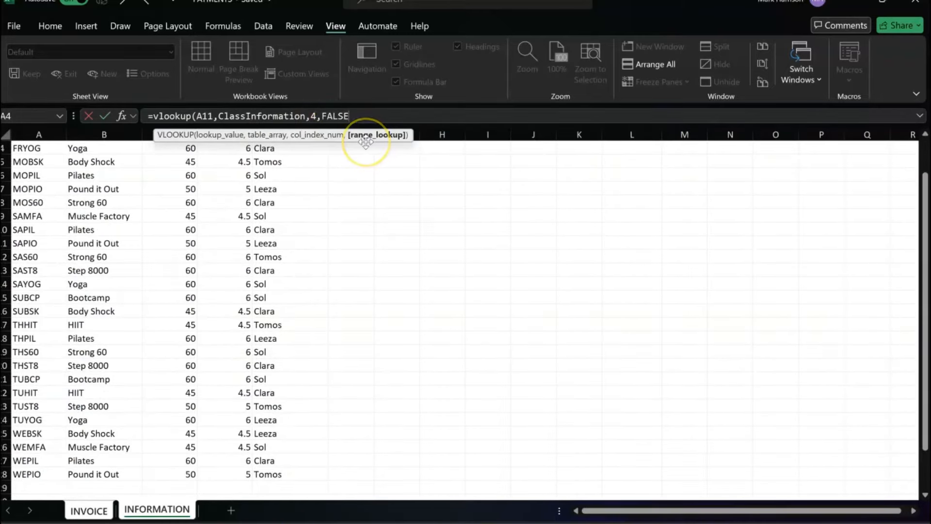
{"action": "key", "text": "Return"}
{"action": "left_click", "coordinate": [291, 284]}
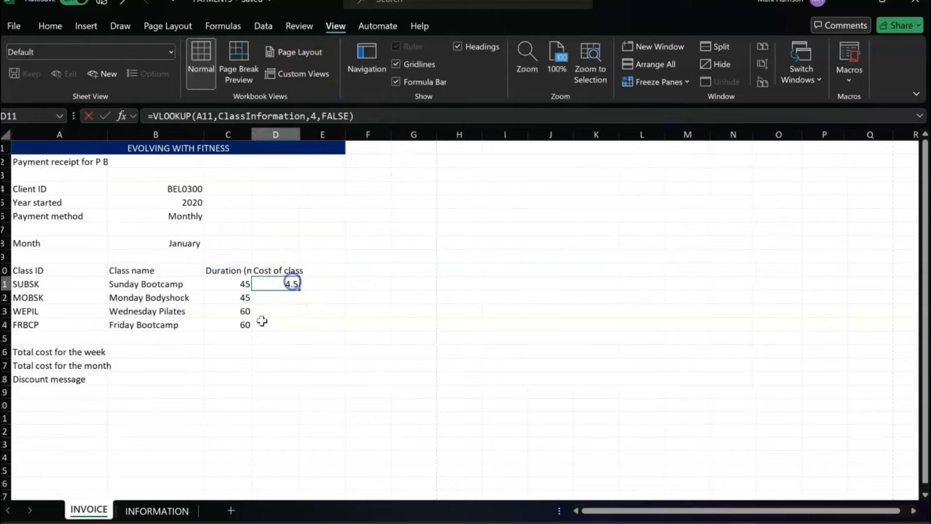
Check the SUBSK cost on the INFORMATION worksheet and replicate the cost formula from D11 down to D14 on the INVOICE worksheet.
{"action": "left_click", "coordinate": [144, 516]}
{"action": "left_click", "coordinate": [54, 311]}
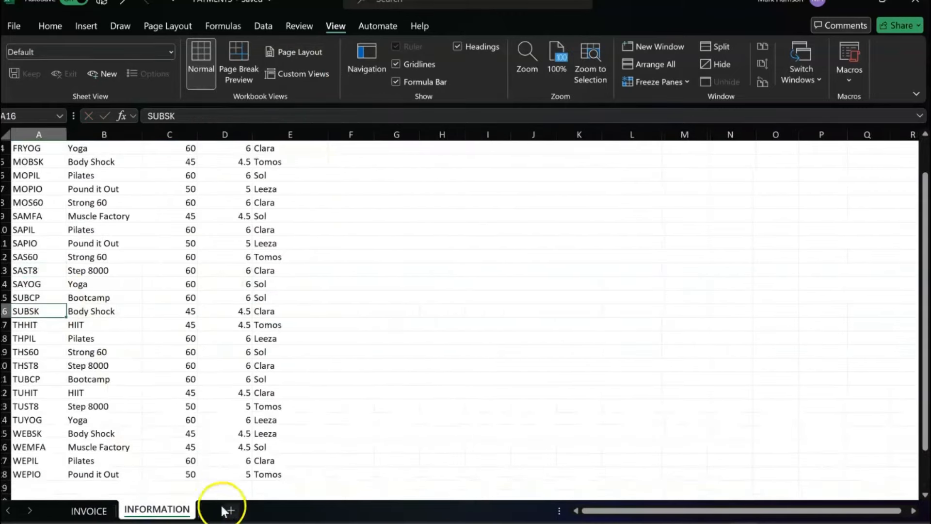
{"action": "left_click", "coordinate": [94, 510]}
{"action": "left_click_drag", "start_coordinate": [300, 290], "coordinate": [299, 335]}
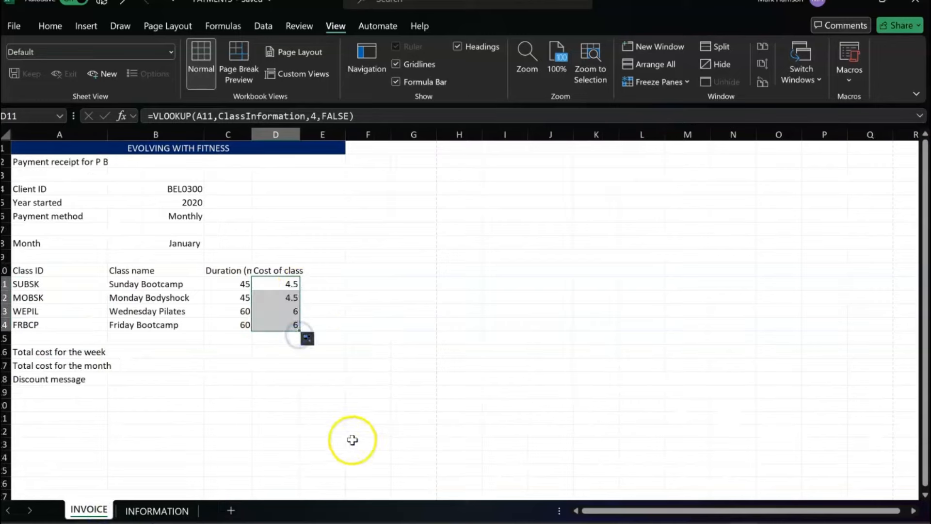
{"action": "left_click", "coordinate": [374, 417]}
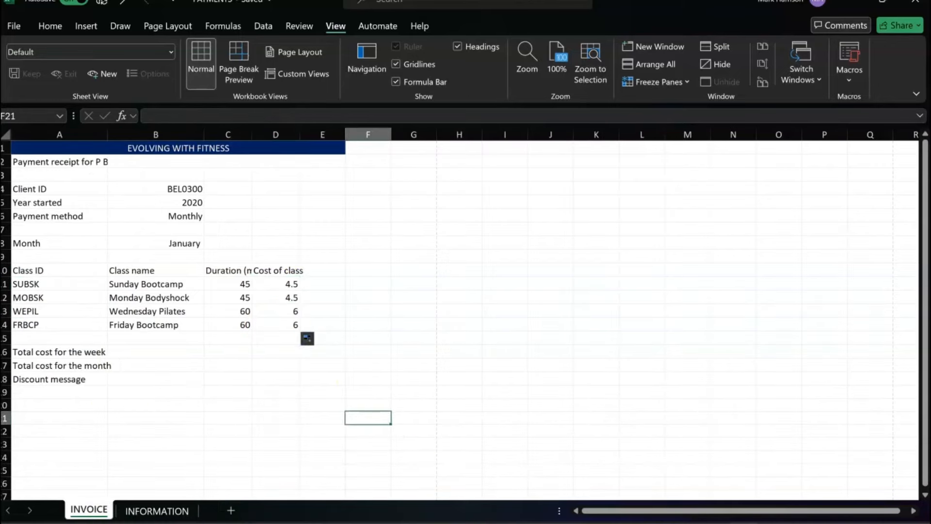
Read the total cost requirements in the exam brief PDF and return to the weekly total cell B16 on the INVOICE worksheet.
{"action": "key", "text": "alt+Tab"}
{"action": "scroll", "coordinate": [456, 266], "scroll_direction": "down", "scroll_amount": 1}
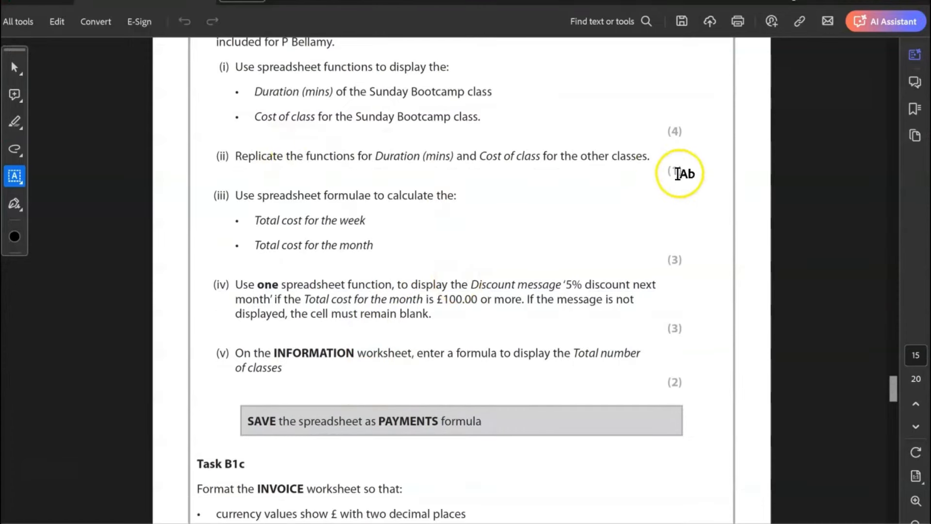
{"action": "scroll", "coordinate": [625, 224], "scroll_direction": "down", "scroll_amount": 3}
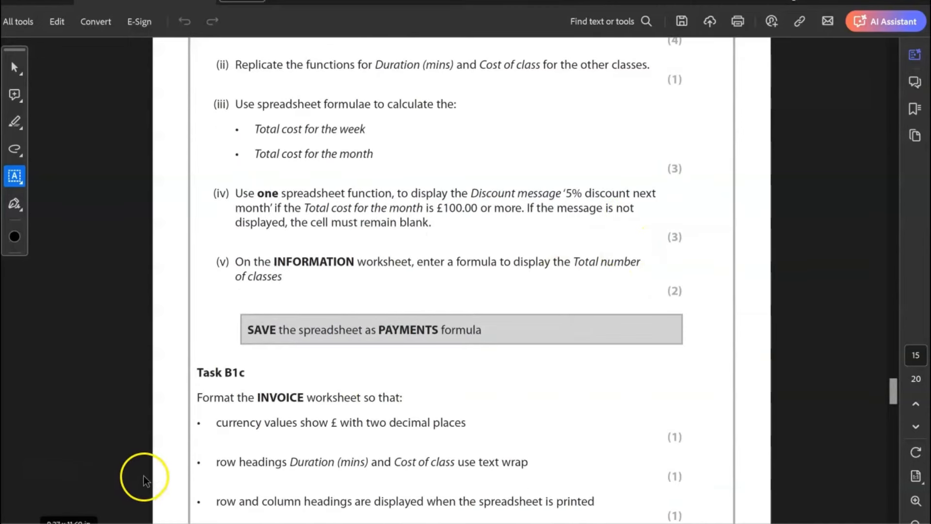
{"action": "key", "text": "alt+Tab"}
{"action": "left_click", "coordinate": [133, 376]}
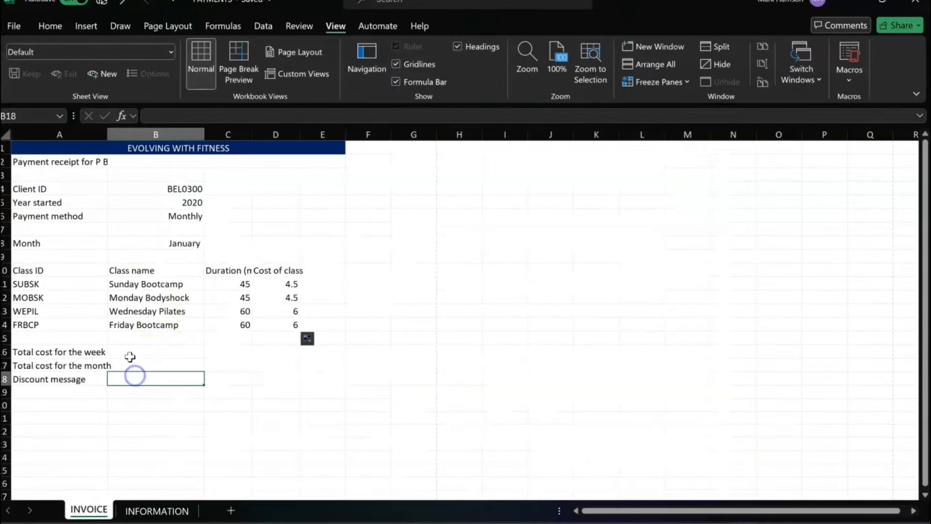
{"action": "left_click", "coordinate": [130, 353]}
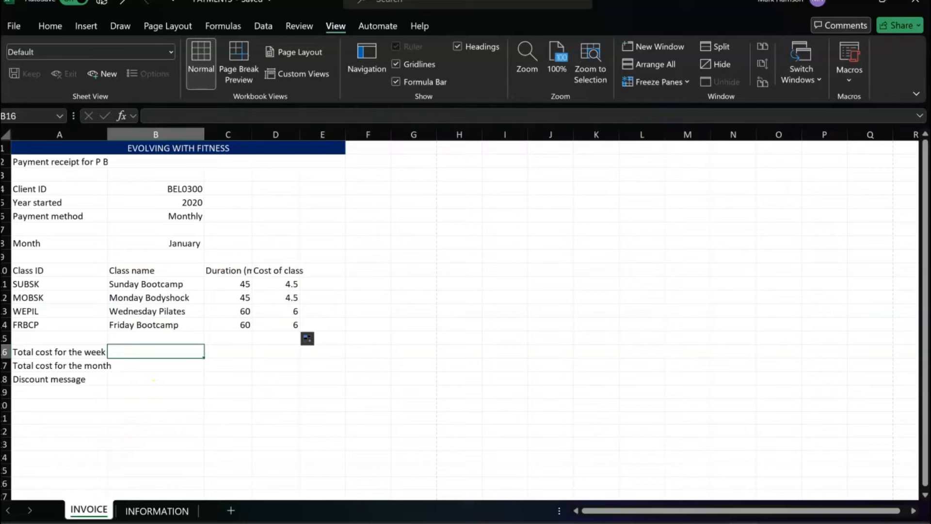
Calculate the total cost for the week in B16 with a SUM of the class costs in D11:D14.
{"action": "left_click", "coordinate": [271, 284]}
{"action": "key", "text": "ctrl+shift+Down"}
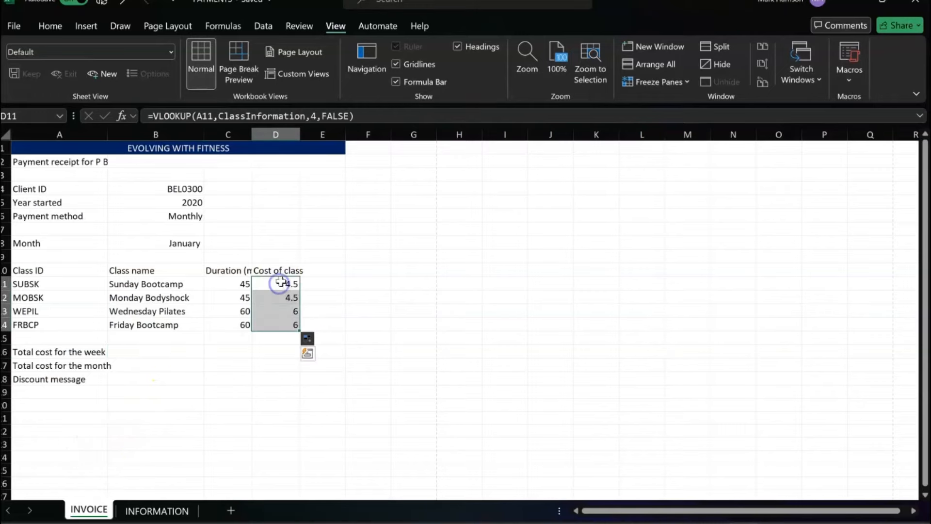
{"action": "left_click", "coordinate": [146, 351]}
{"action": "type", "text": "="}
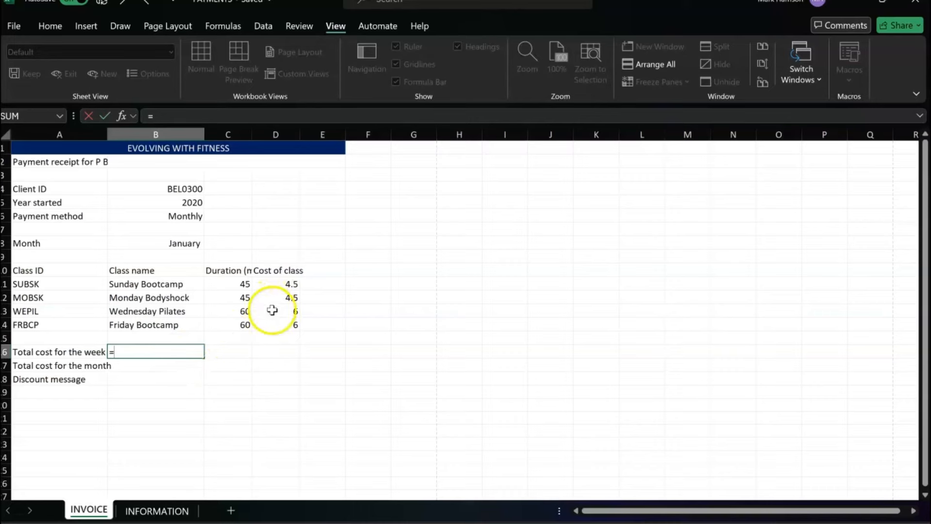
{"action": "type", "text": "sum("}
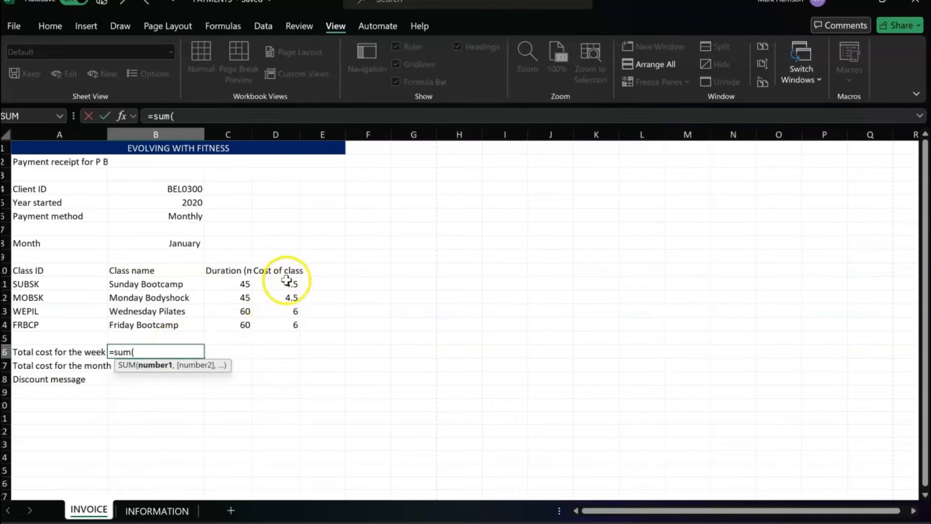
{"action": "left_click_drag", "start_coordinate": [286, 283], "coordinate": [295, 324]}
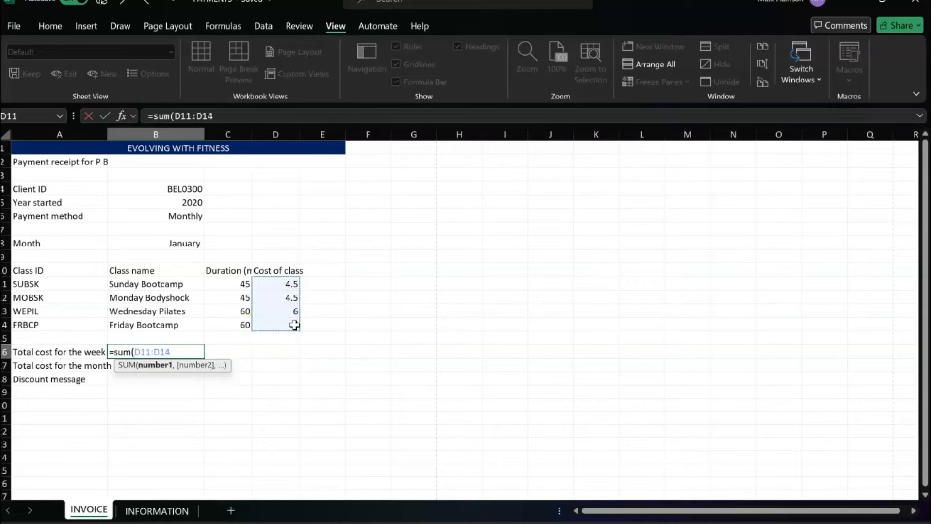
{"action": "type", "text": ")"}
{"action": "key", "text": "Return"}
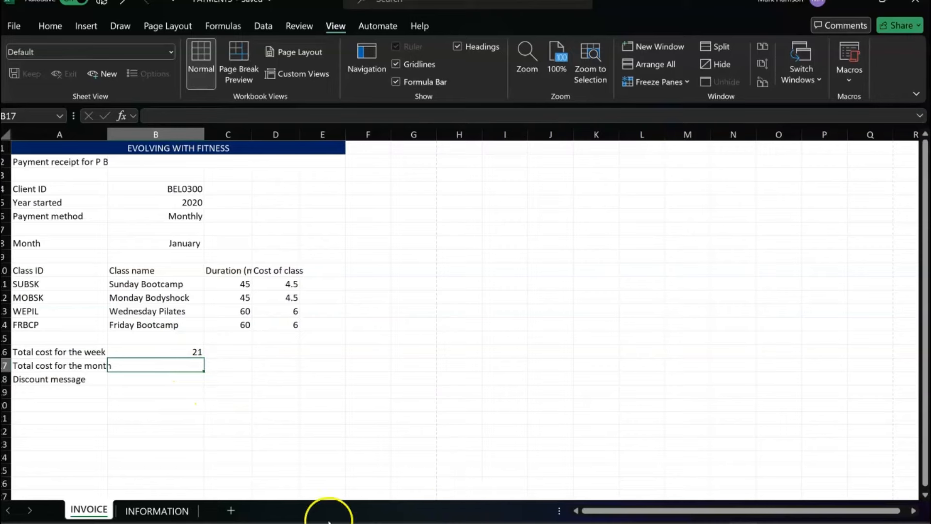
Begin the total cost for the month formula in B17 with a reference to the weekly total in B16.
{"action": "left_click", "coordinate": [163, 364]}
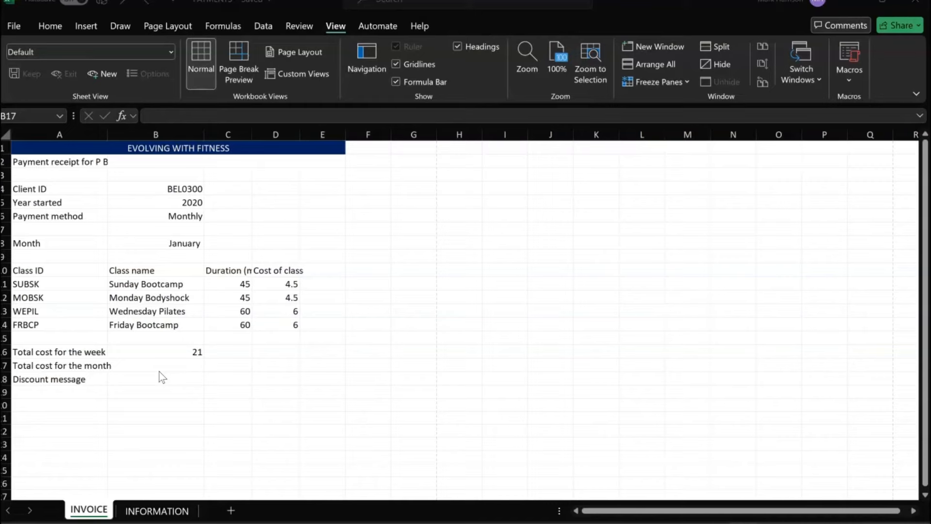
{"action": "left_click", "coordinate": [164, 359]}
{"action": "left_click", "coordinate": [171, 369]}
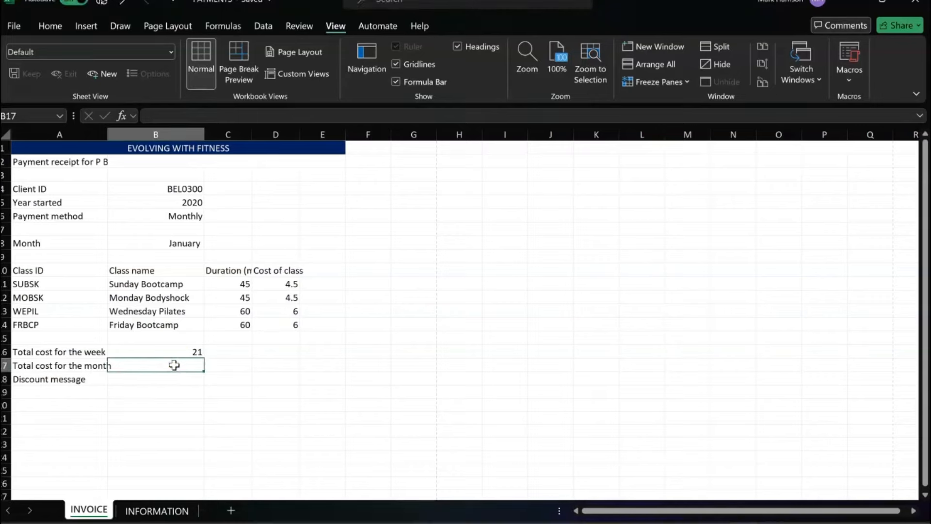
{"action": "left_click", "coordinate": [181, 359]}
{"action": "type", "text": "="}
{"action": "left_click", "coordinate": [194, 349]}
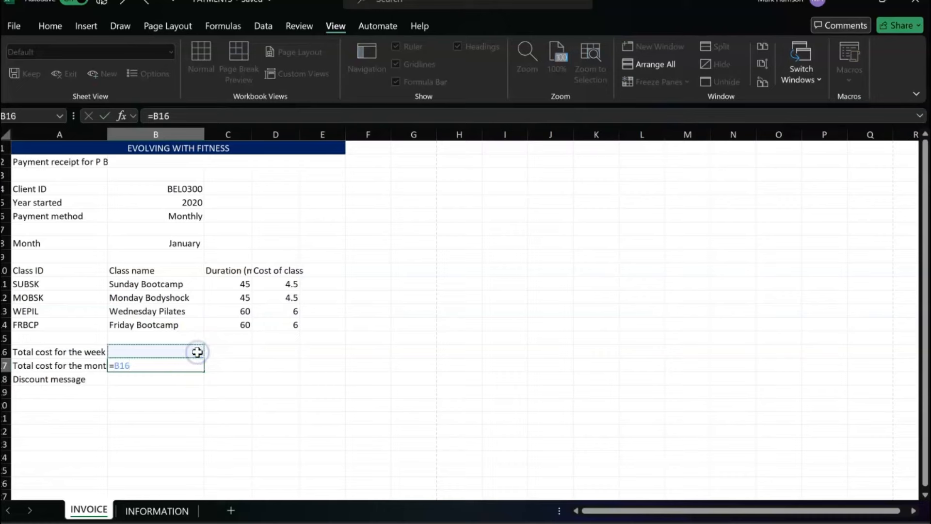
Complete the total cost for the month in B17 with the formula =(B16/7)*31.
{"action": "type", "text": "/"}
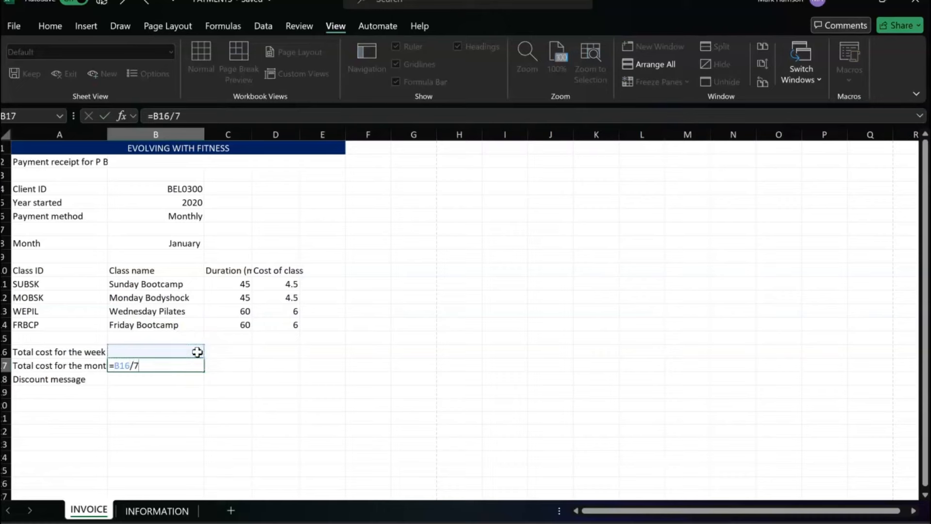
{"action": "type", "text": "7*"}
{"action": "left_click", "coordinate": [116, 362]}
{"action": "type", "text": "("}
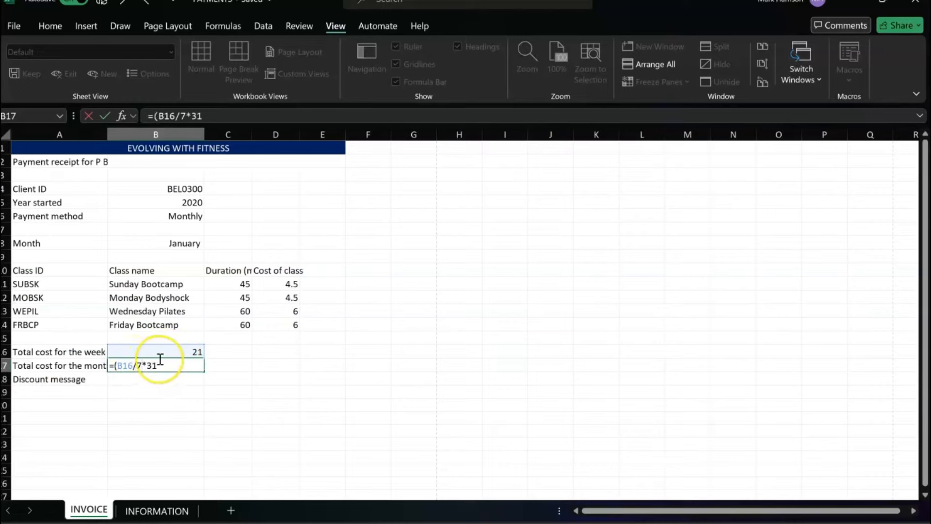
{"action": "type", "text": ")"}
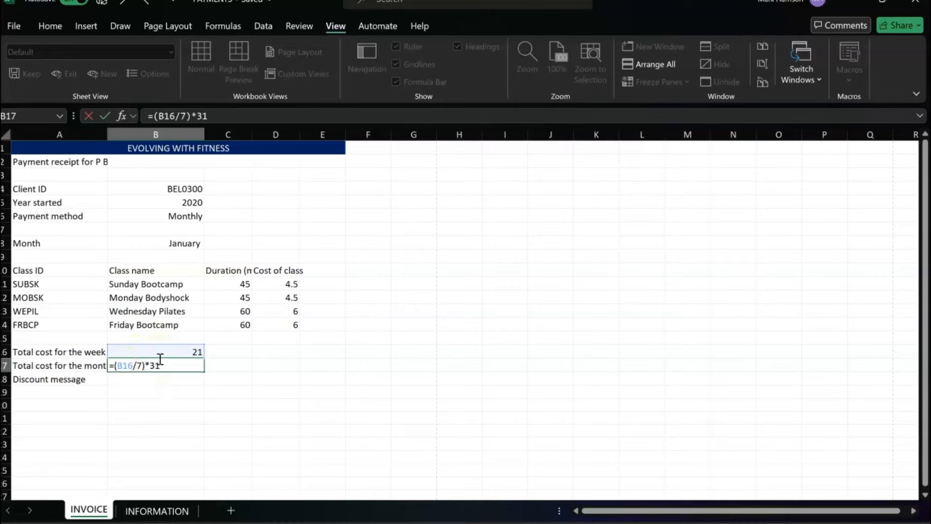
{"action": "key", "text": "Return"}
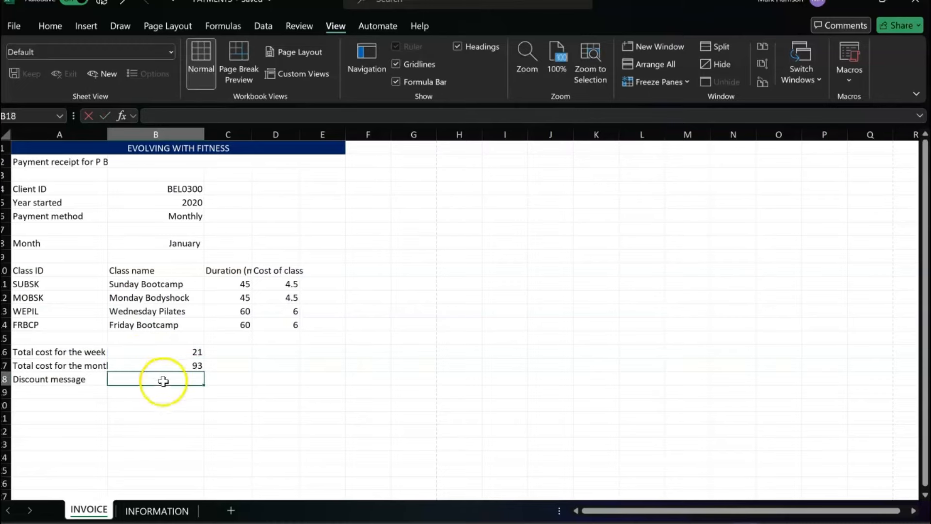
{"action": "left_click", "coordinate": [184, 364]}
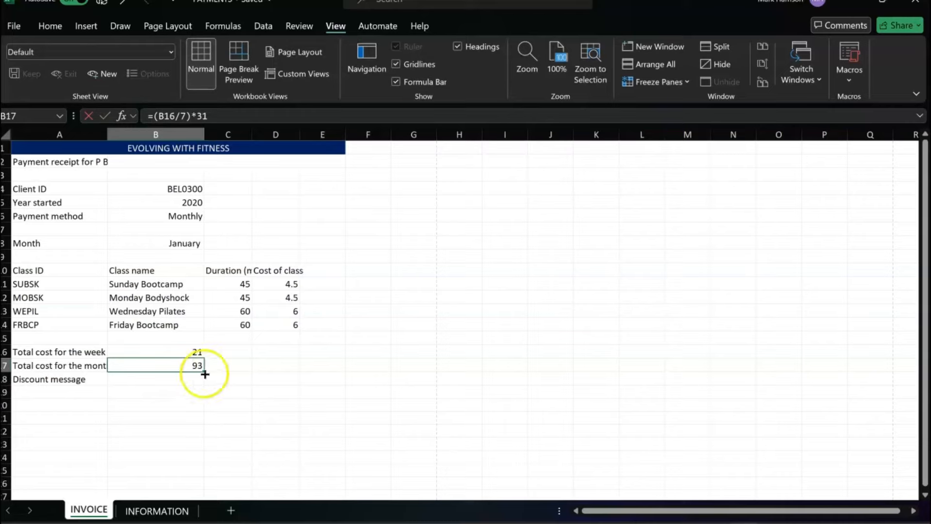
Enter the discount message formula =IF(B17>100,"5% discount next month.","") in B18.
{"action": "left_click", "coordinate": [83, 522]}
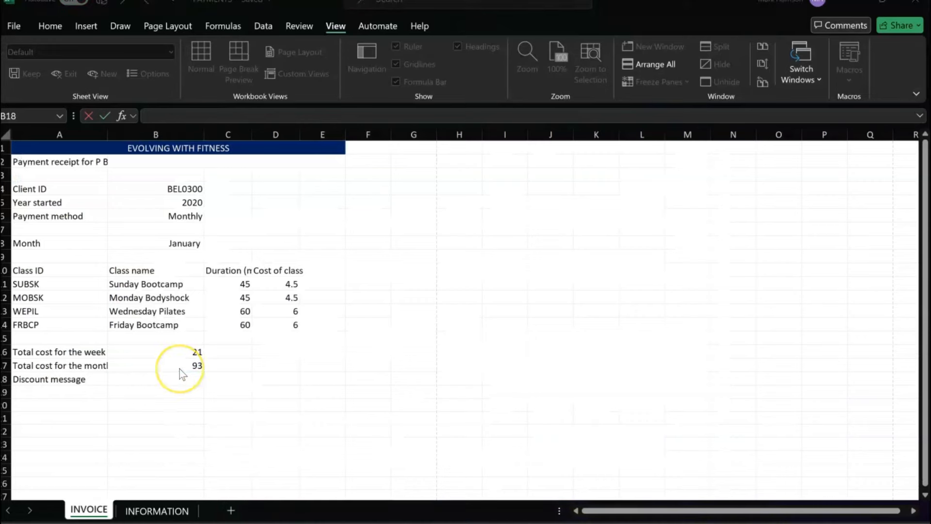
{"action": "type", "text": "=if("}
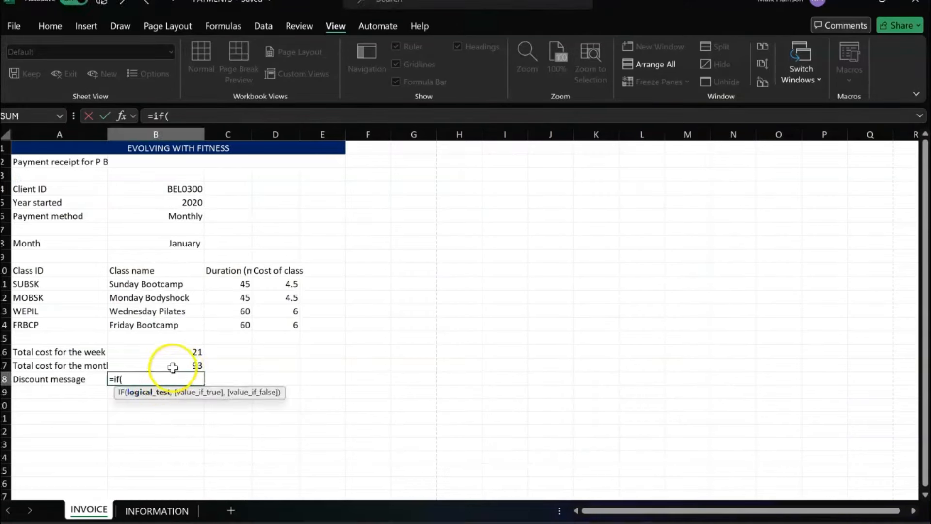
{"action": "left_click", "coordinate": [178, 364]}
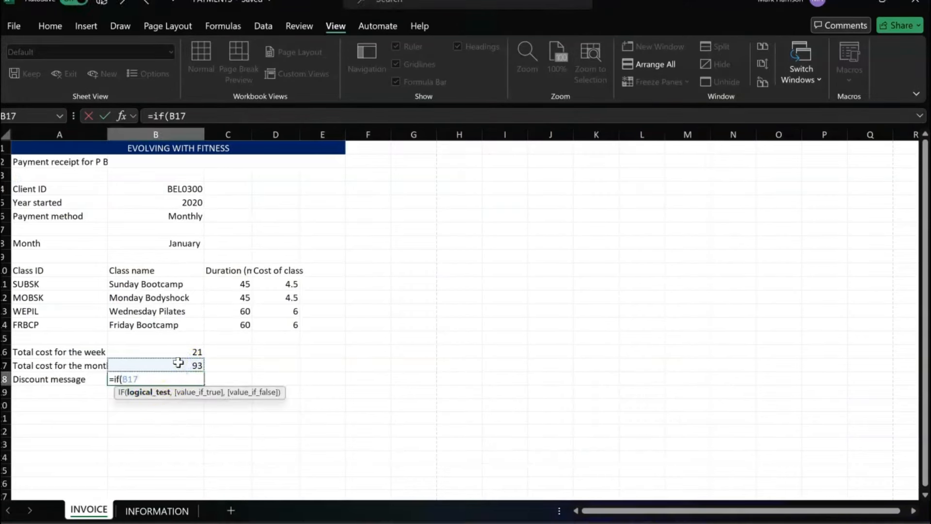
{"action": "type", "text": ">100"}
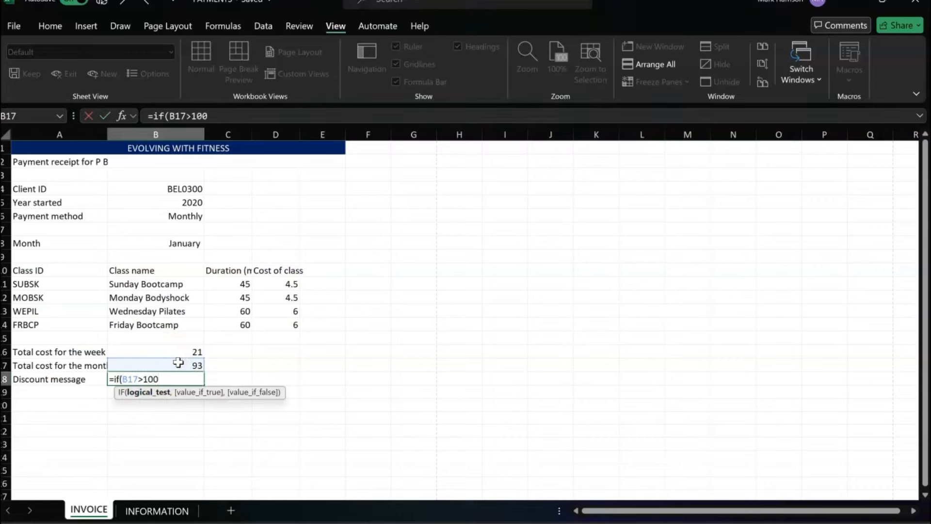
{"action": "type", "text": ","}
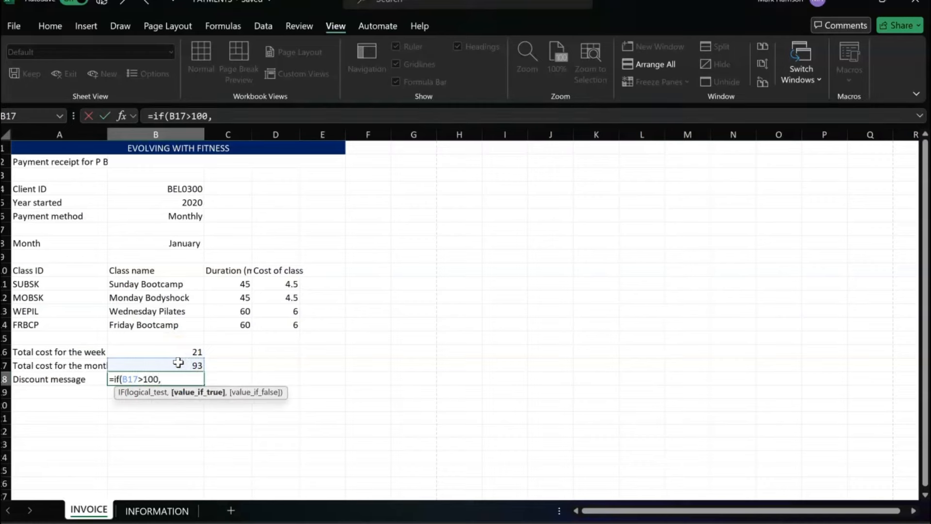
{"action": "type", "text": "@"}
{"action": "key", "text": "BackSpace"}
{"action": "key", "text": "BackSpace"}
{"action": "key", "text": "BackSpace"}
{"action": "type", "text": "£"}
{"action": "type", "text": "5% dis"}
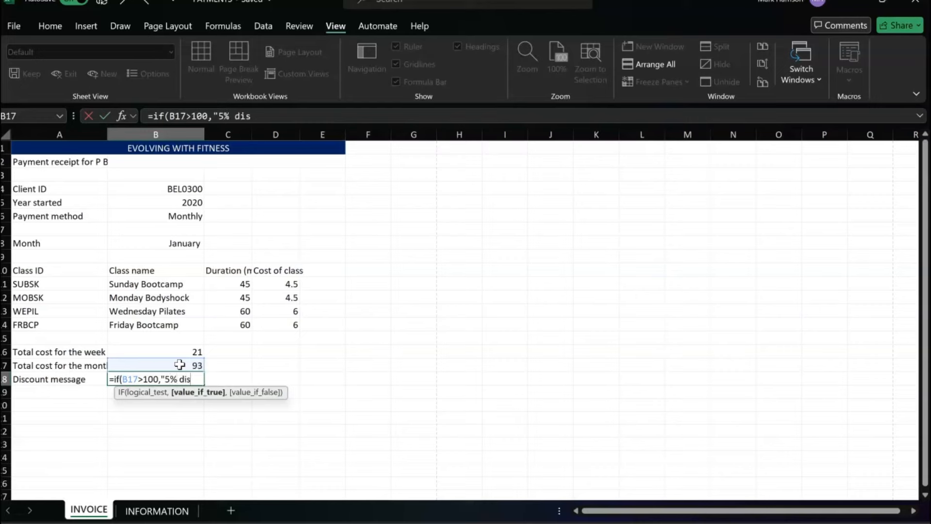
{"action": "type", "text": "count next month.\","}
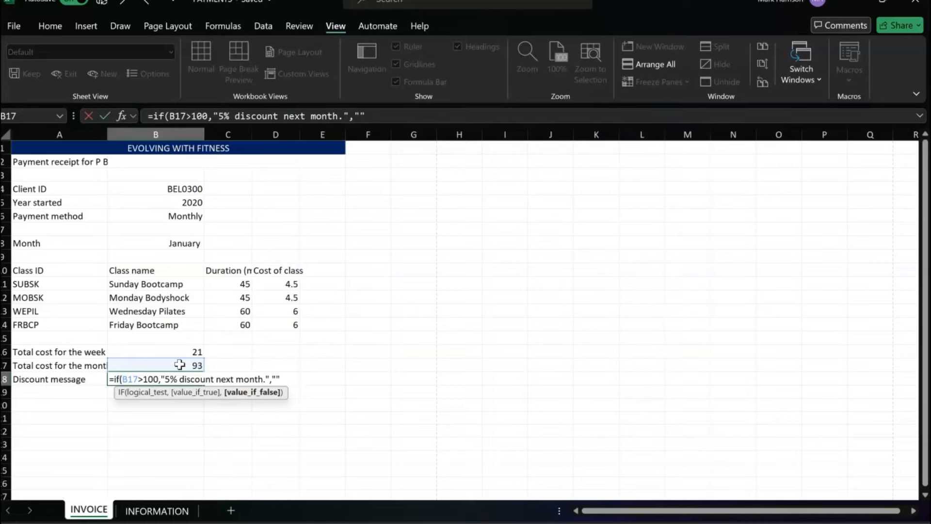
{"action": "key", "text": "Return"}
{"action": "left_click", "coordinate": [192, 378]}
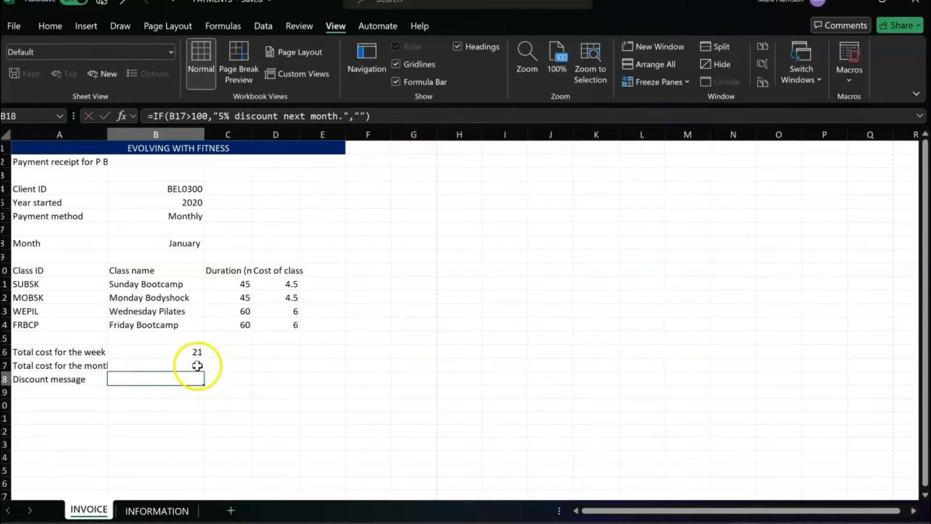
Test the discount message by entering 101 as the total cost for the month in B17, and undo the change.
{"action": "left_click", "coordinate": [197, 365]}
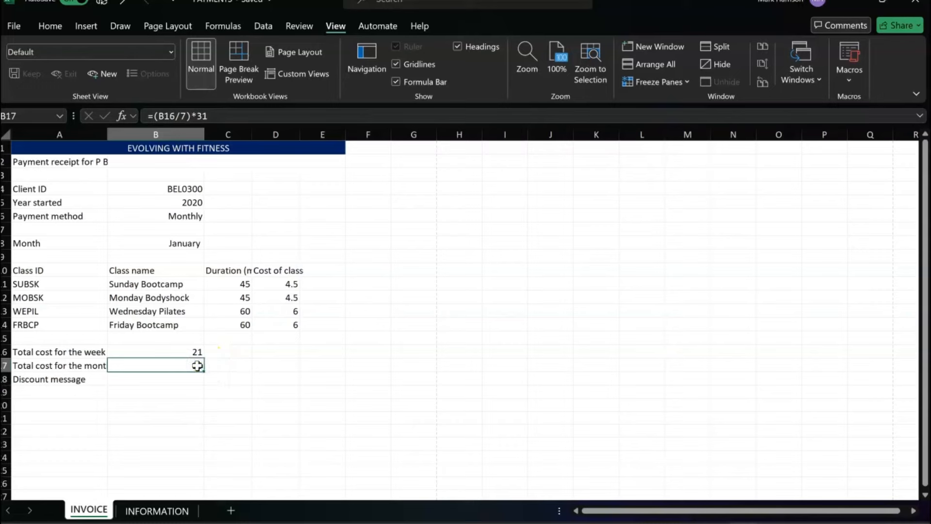
{"action": "type", "text": "101"}
{"action": "left_click", "coordinate": [214, 379]}
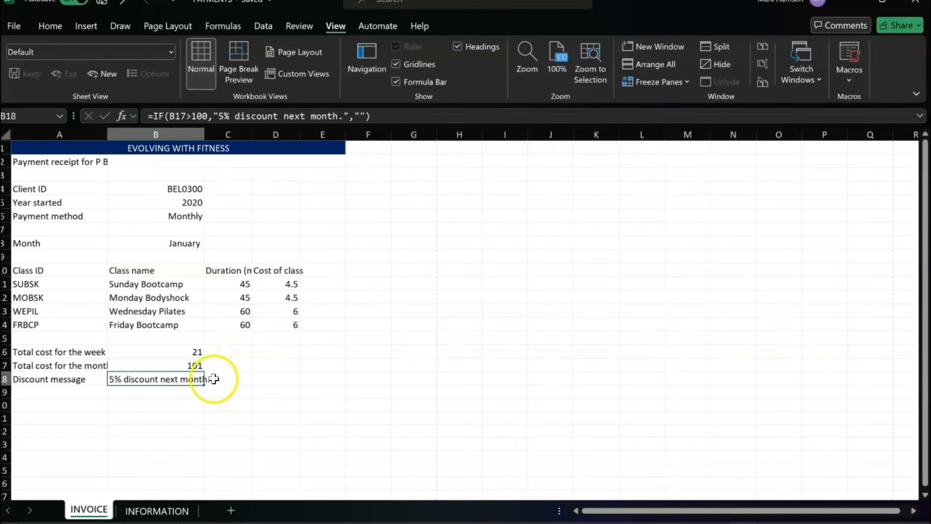
{"action": "key", "text": "ctrl+z"}
{"action": "left_click", "coordinate": [266, 379]}
{"action": "left_click", "coordinate": [193, 377]}
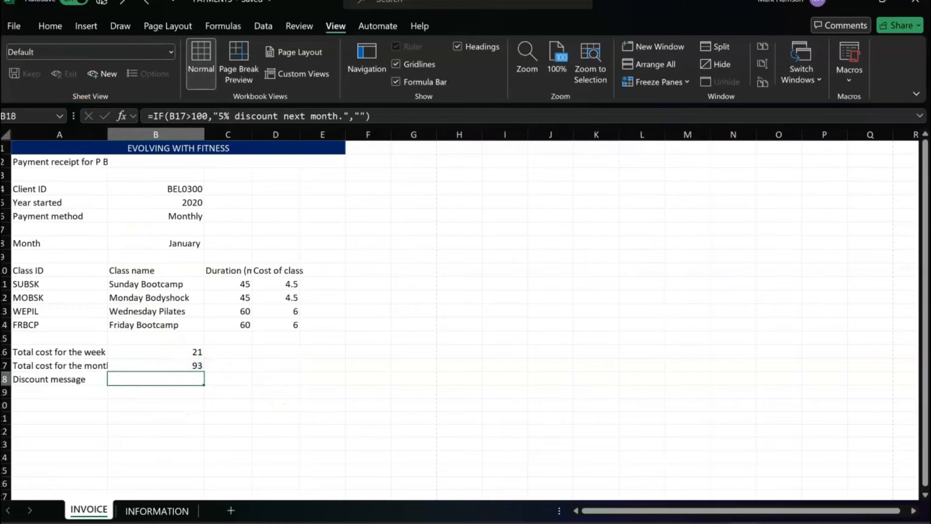
On the INFORMATION worksheet, enter =COUNT(D2:D28) in C31 for the total number of classes.
{"action": "key", "text": "alt+Tab"}
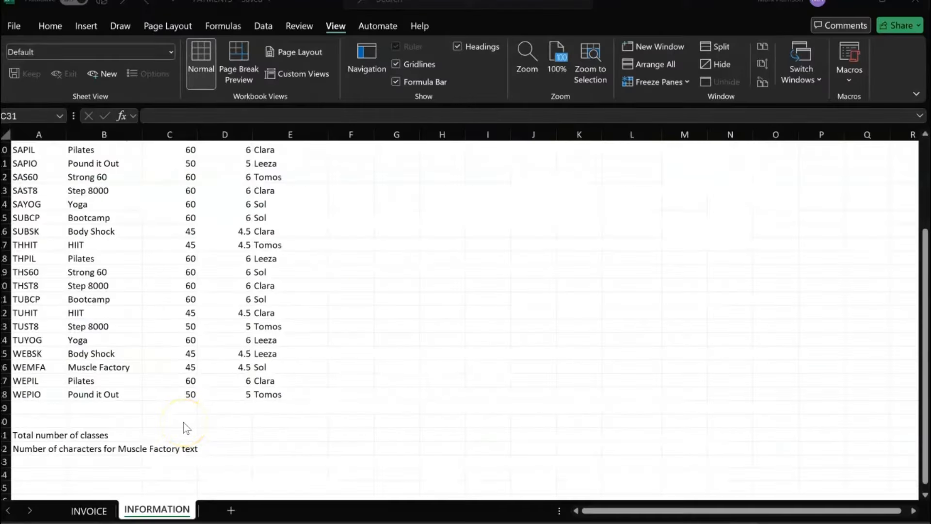
{"action": "type", "text": "=count(c:c)"}
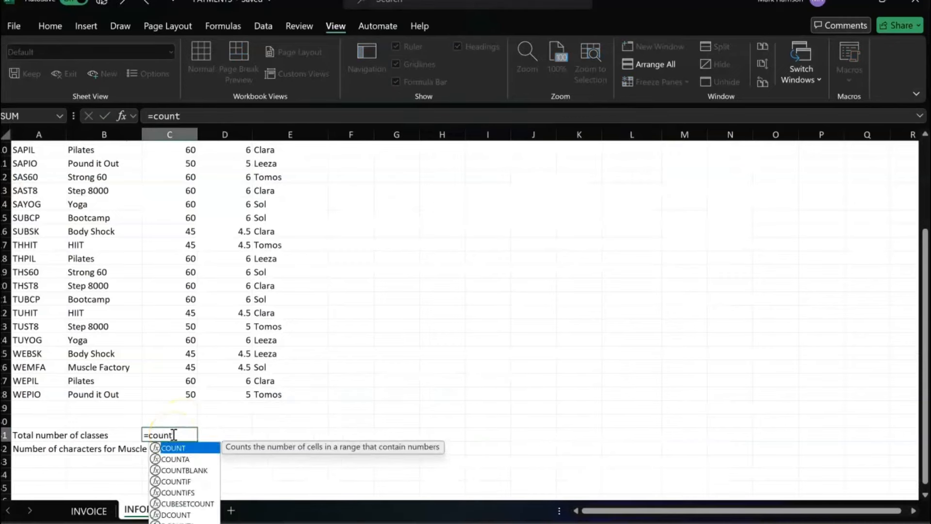
{"action": "key", "text": "Return"}
{"action": "left_click", "coordinate": [179, 431]}
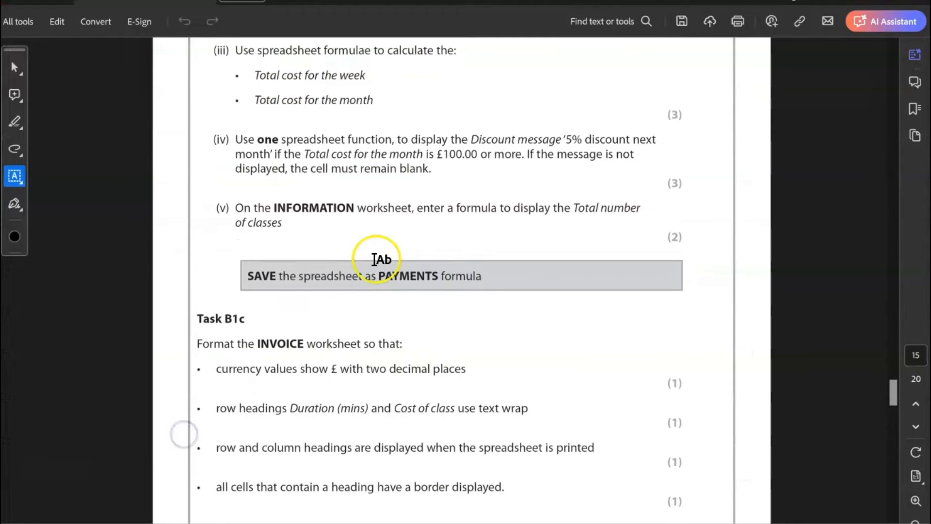
Read Task B1c in the PDF exam paper and format D11:D14 on the INVOICE worksheet as currency with the £ English (United Kingdom) symbol.
{"action": "scroll", "coordinate": [376, 260], "scroll_direction": "down", "scroll_amount": 4}
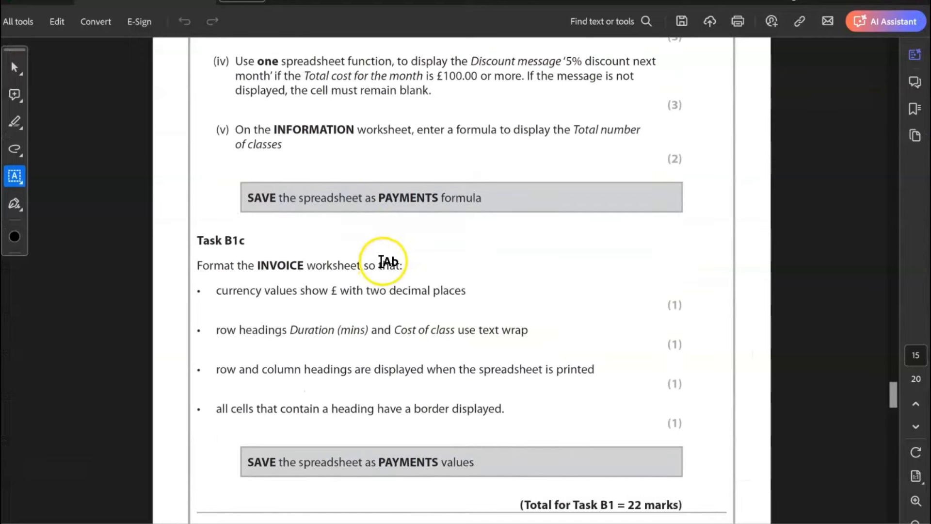
{"action": "scroll", "coordinate": [381, 262], "scroll_direction": "down", "scroll_amount": 5}
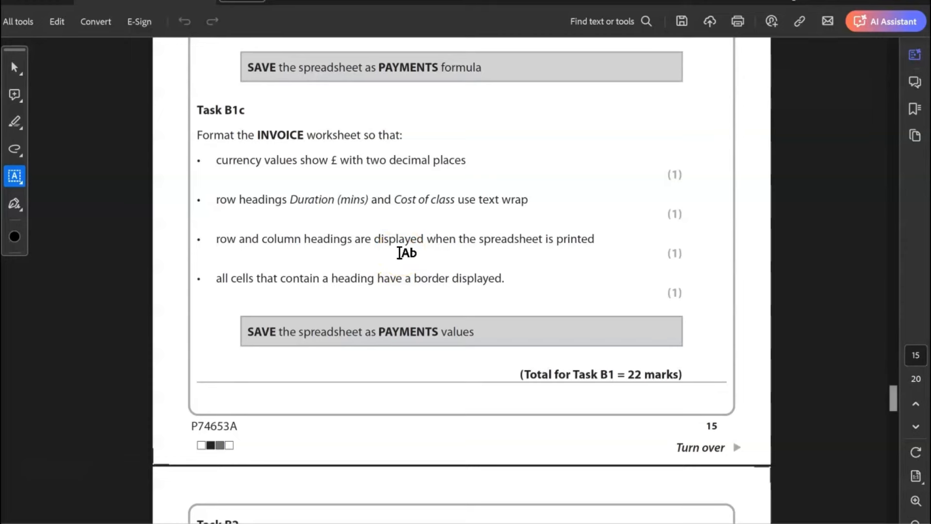
{"action": "key", "text": "alt+Tab"}
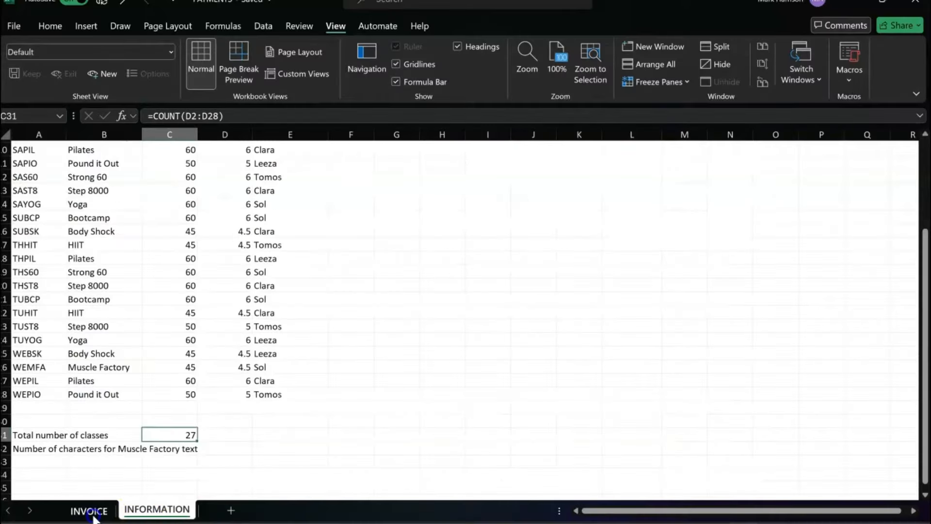
{"action": "left_click", "coordinate": [90, 512]}
{"action": "left_click_drag", "start_coordinate": [277, 286], "coordinate": [285, 323]}
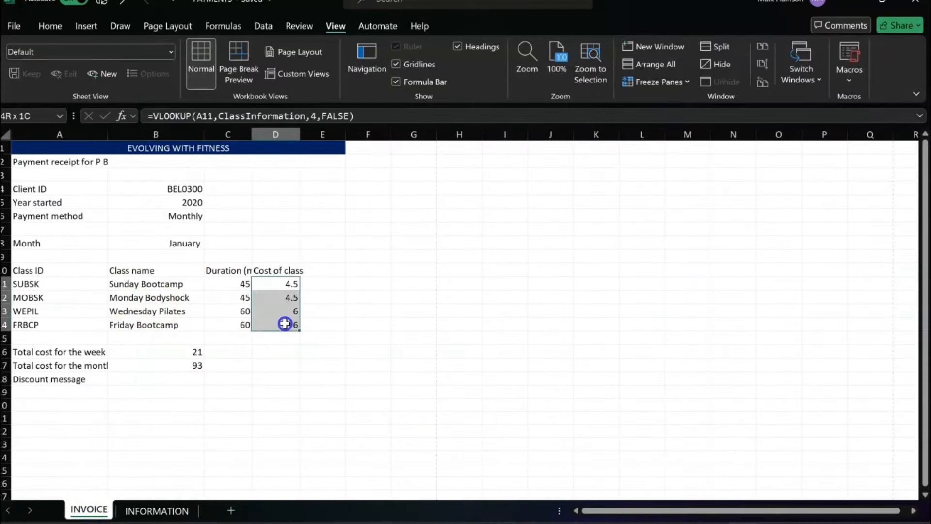
{"action": "left_click", "coordinate": [58, 26]}
{"action": "left_click", "coordinate": [391, 54]}
{"action": "left_click", "coordinate": [449, 130]}
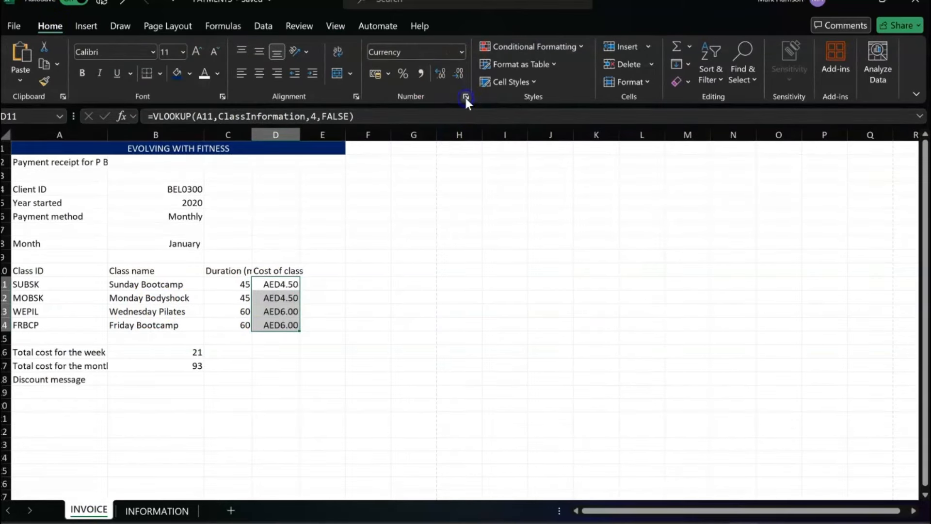
{"action": "left_click", "coordinate": [465, 98]}
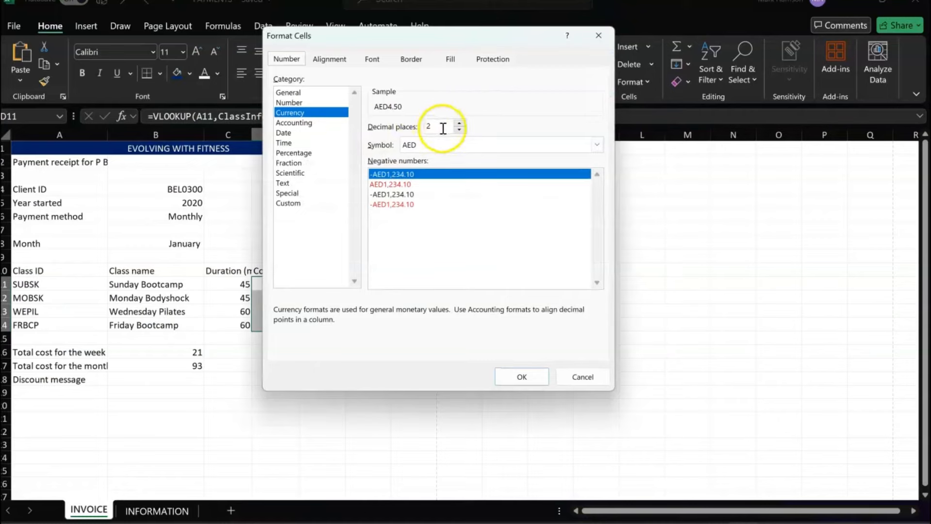
{"action": "left_click", "coordinate": [418, 144]}
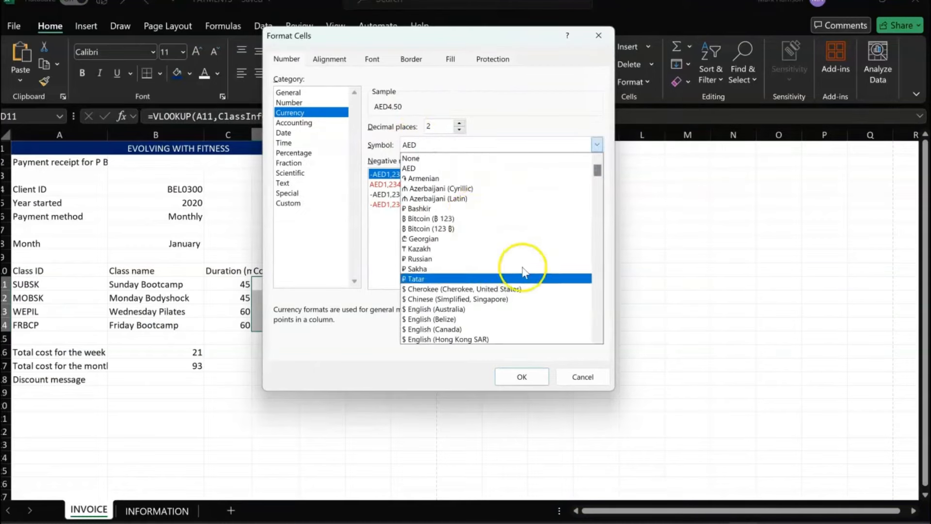
{"action": "left_click_drag", "start_coordinate": [598, 171], "coordinate": [600, 224]}
{"action": "left_click", "coordinate": [456, 315]}
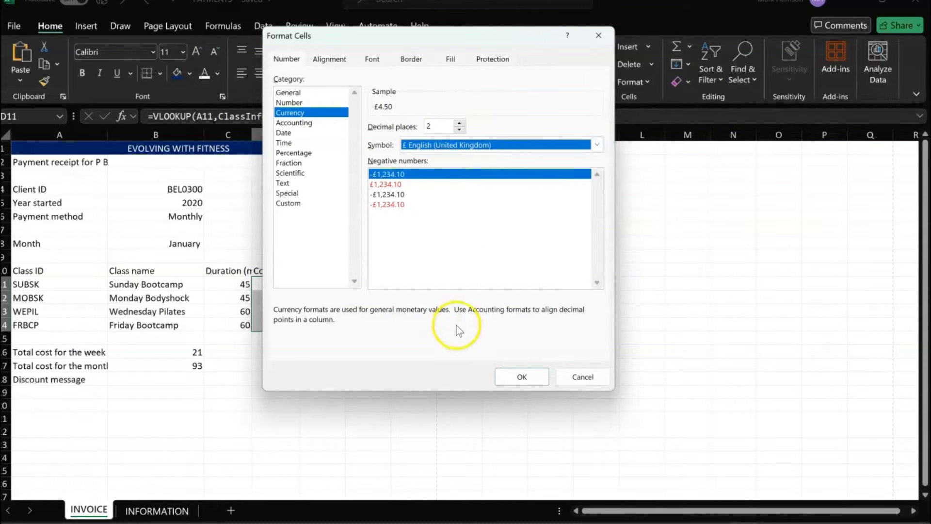
{"action": "left_click", "coordinate": [515, 376]}
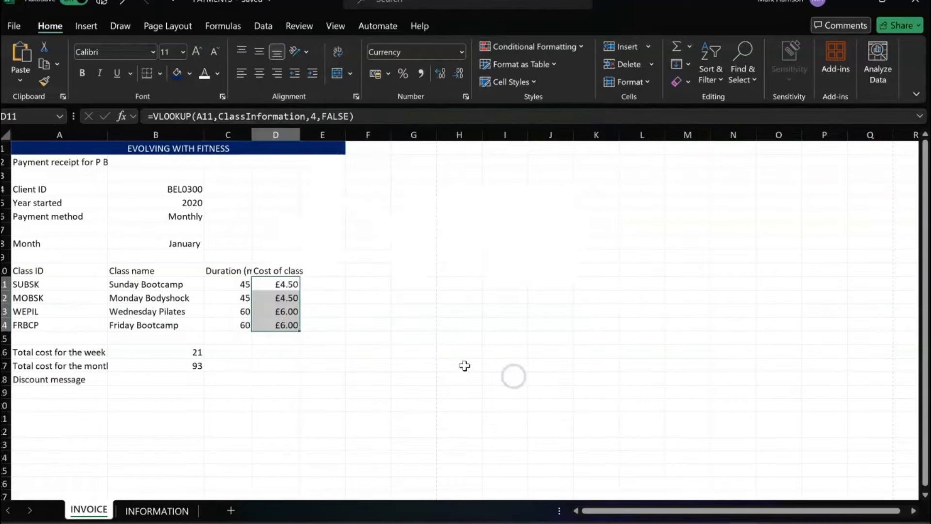
{"action": "left_click", "coordinate": [367, 257]}
Format the weekly and monthly totals in B16:B17 as currency with the £ English (United Kingdom) symbol.
{"action": "left_click_drag", "start_coordinate": [184, 353], "coordinate": [187, 366]}
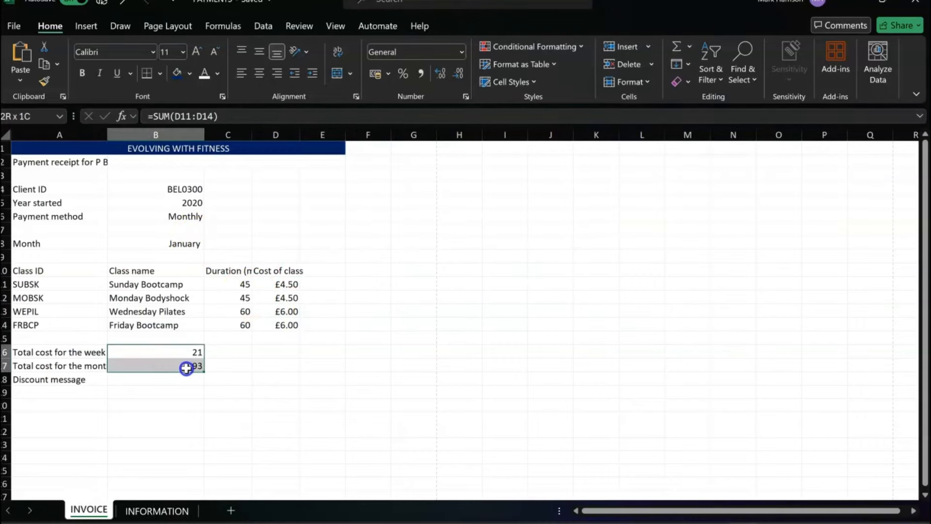
{"action": "left_click", "coordinate": [462, 50]}
{"action": "left_click", "coordinate": [453, 138]}
{"action": "left_click", "coordinate": [466, 97]}
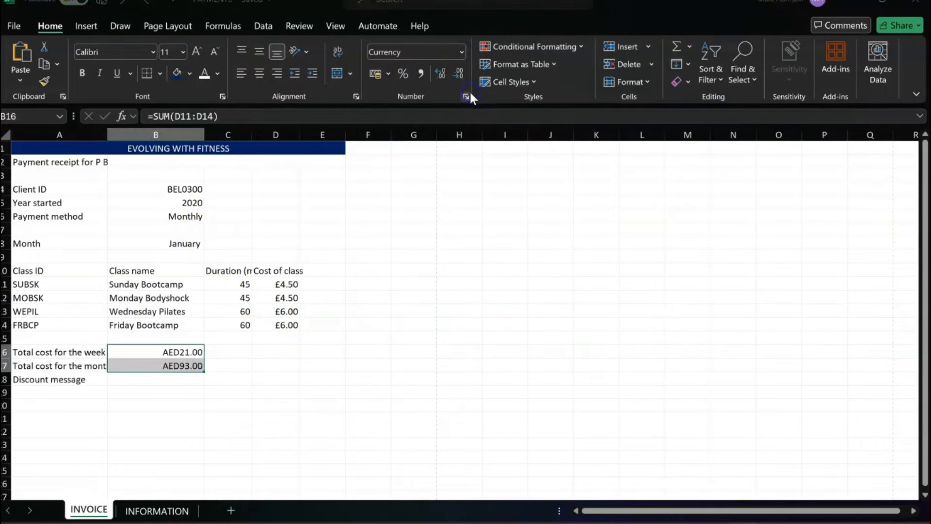
{"action": "left_click", "coordinate": [464, 145]}
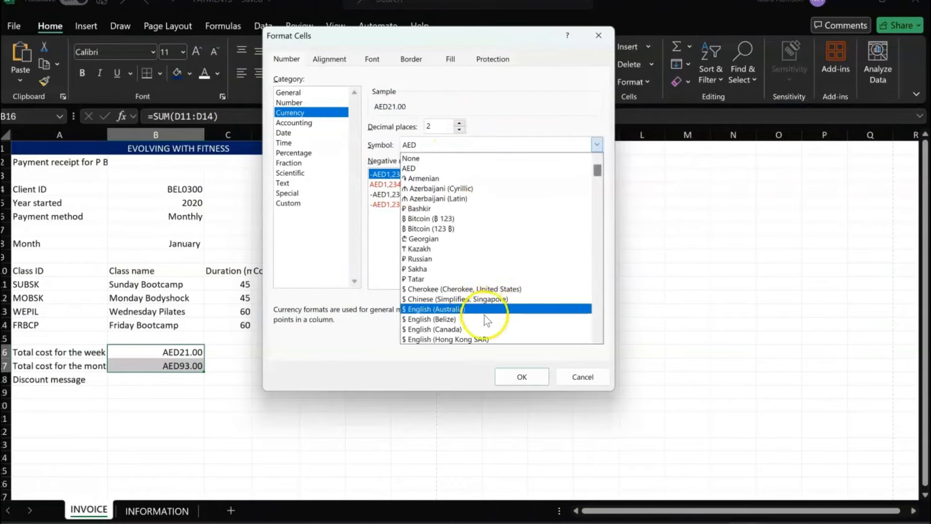
{"action": "scroll", "coordinate": [485, 316], "scroll_direction": "down", "scroll_amount": 2}
{"action": "scroll", "coordinate": [480, 322], "scroll_direction": "down", "scroll_amount": 3}
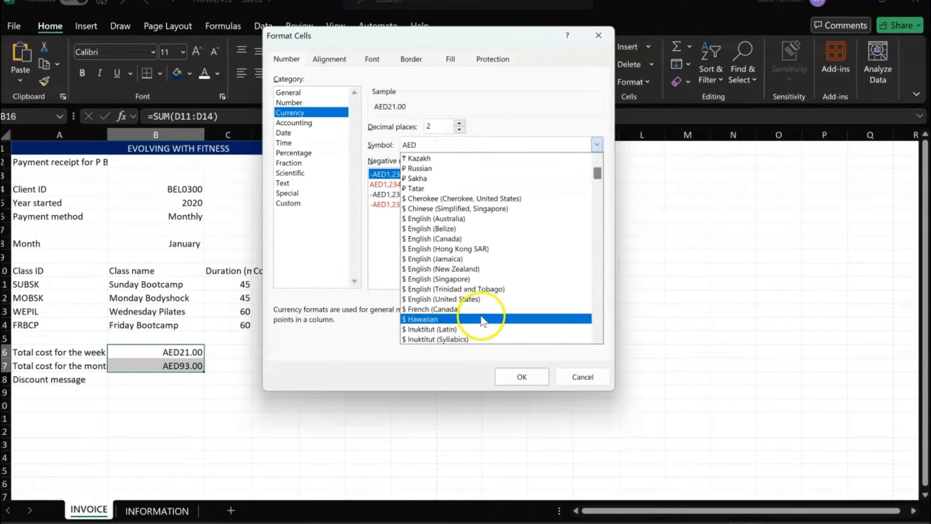
{"action": "left_click", "coordinate": [599, 172]}
{"action": "left_click_drag", "start_coordinate": [599, 173], "coordinate": [599, 183]}
{"action": "left_click", "coordinate": [493, 199]}
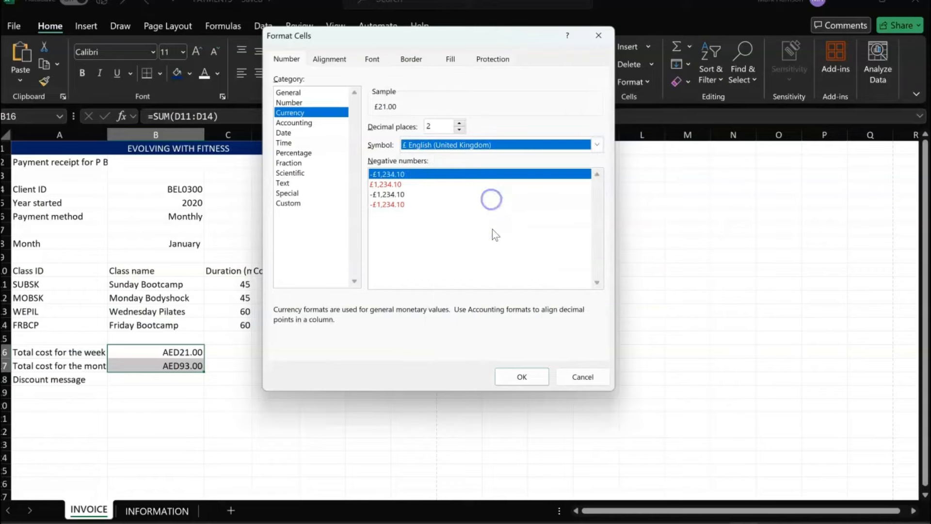
{"action": "left_click", "coordinate": [526, 372]}
{"action": "left_click", "coordinate": [268, 393]}
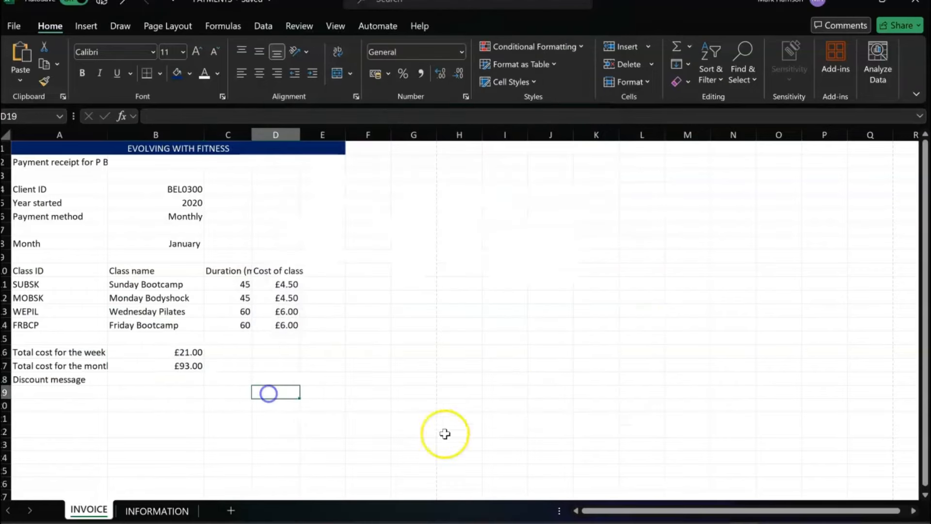
{"action": "key", "text": "alt+Tab"}
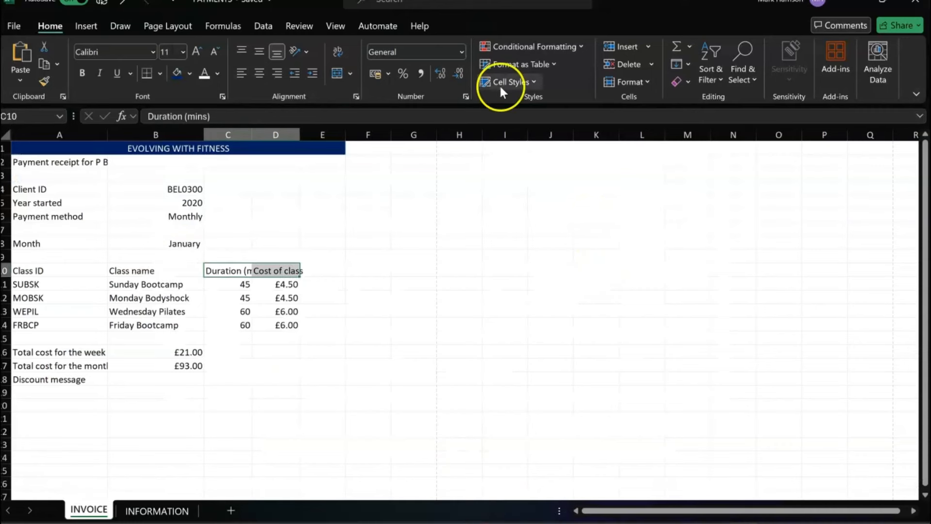
Wrap the text of the Duration (mins) and Cost of class headings in C10:D10 and increase the height of row 10.
{"action": "key", "text": "alt+Tab"}
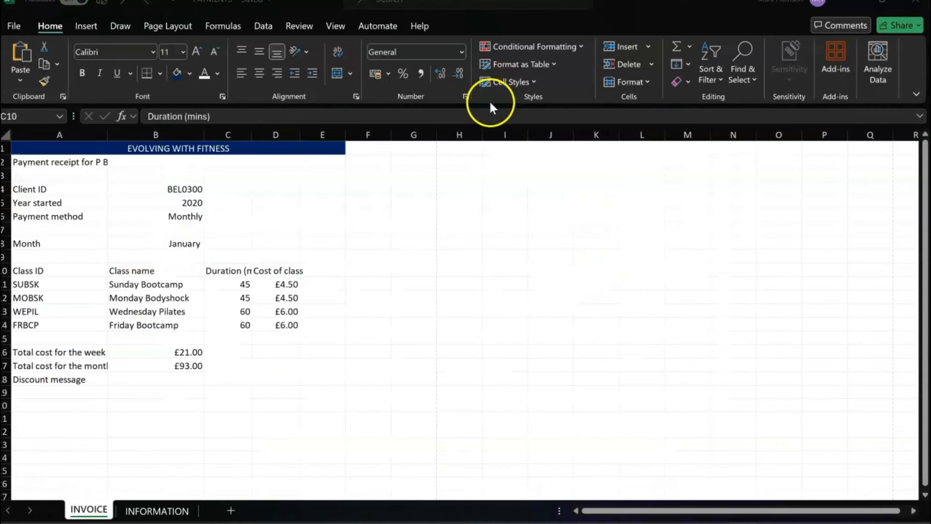
{"action": "left_click", "coordinate": [338, 52]}
{"action": "left_click", "coordinate": [337, 52]}
{"action": "left_click", "coordinate": [276, 312]}
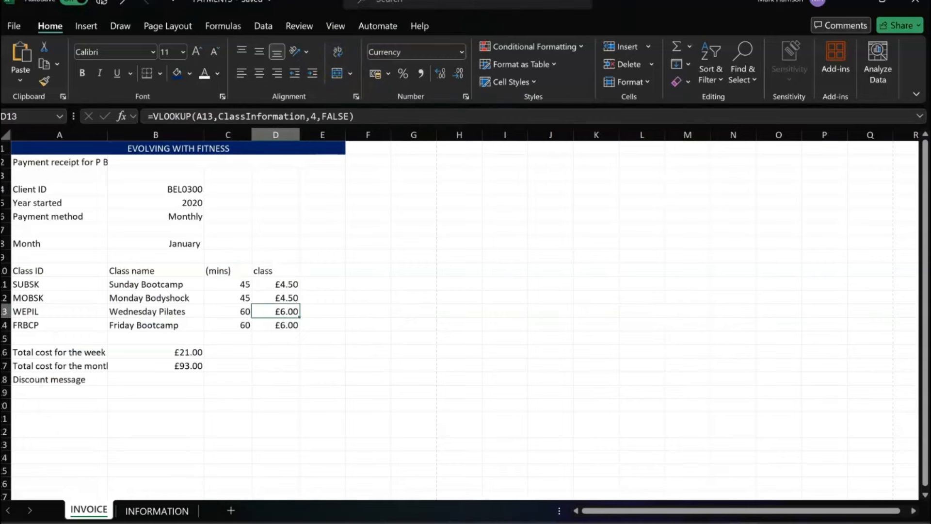
{"action": "left_click_drag", "start_coordinate": [10, 277], "coordinate": [11, 302]}
{"action": "left_click", "coordinate": [322, 272]}
Check the remaining Task B1c requirements in the PDF exam paper and view the INVOICE worksheet's print preview.
{"action": "key", "text": "alt+Tab"}
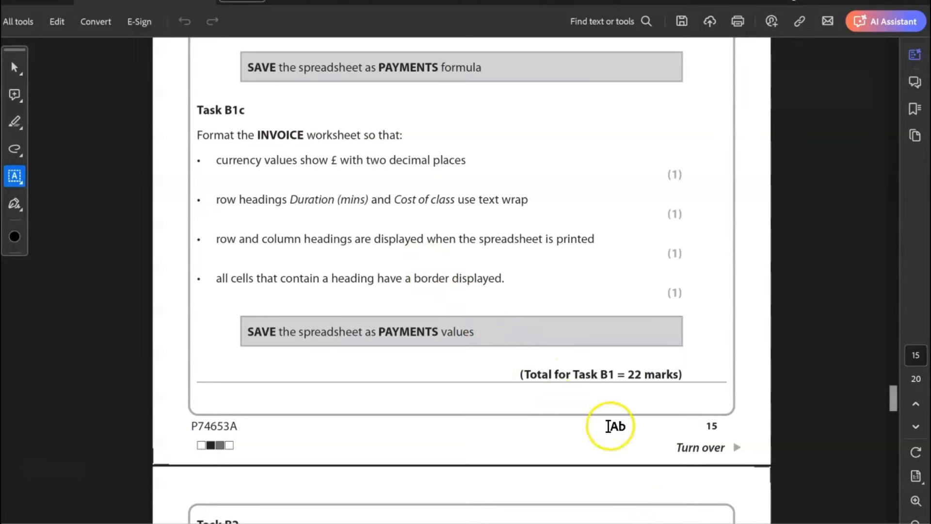
{"action": "left_click", "coordinate": [623, 523]}
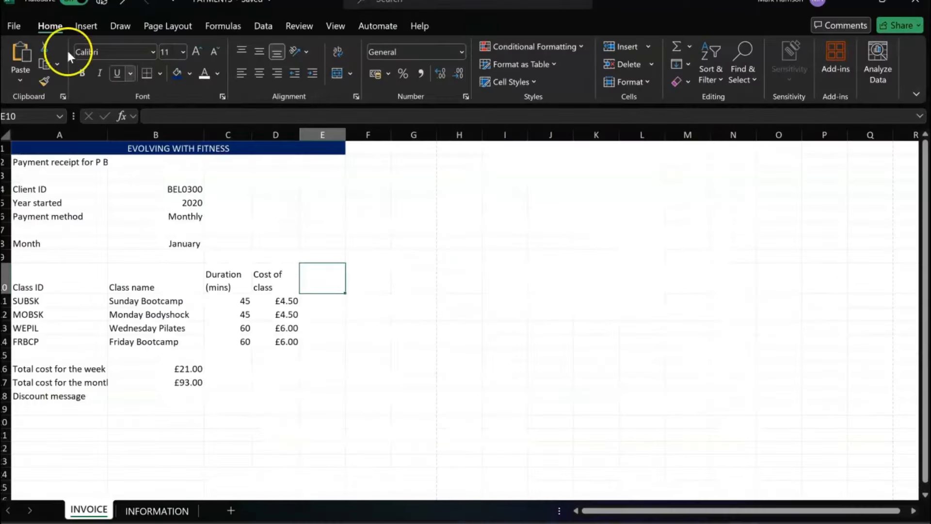
{"action": "left_click", "coordinate": [15, 27]}
{"action": "left_click", "coordinate": [31, 262]}
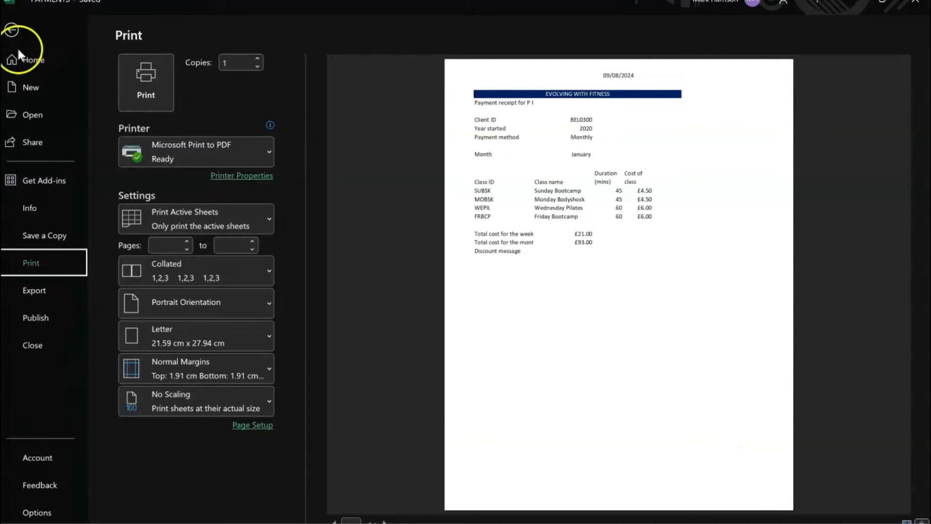
{"action": "left_click", "coordinate": [12, 30]}
Apply All Borders to the class table headings in A10:D10 on the INVOICE worksheet.
{"action": "left_click", "coordinate": [264, 272]}
{"action": "left_click_drag", "start_coordinate": [48, 280], "coordinate": [276, 280]}
{"action": "left_click", "coordinate": [160, 73]}
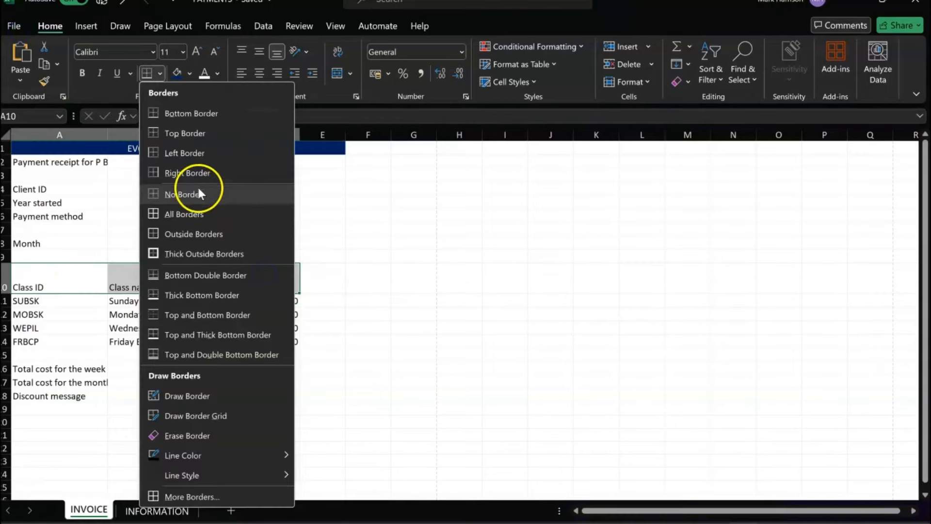
{"action": "left_click", "coordinate": [200, 216]}
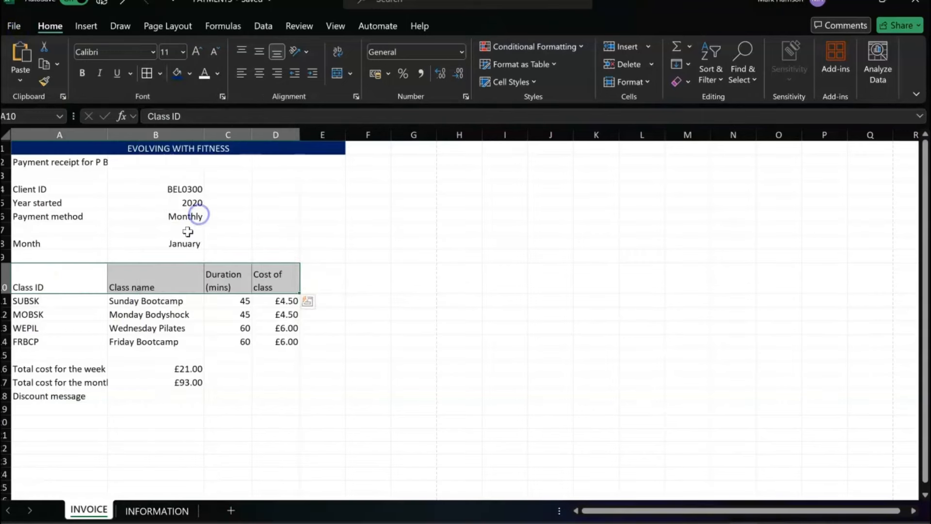
{"action": "left_click_drag", "start_coordinate": [29, 189], "coordinate": [58, 218]}
{"action": "left_click", "coordinate": [310, 266]}
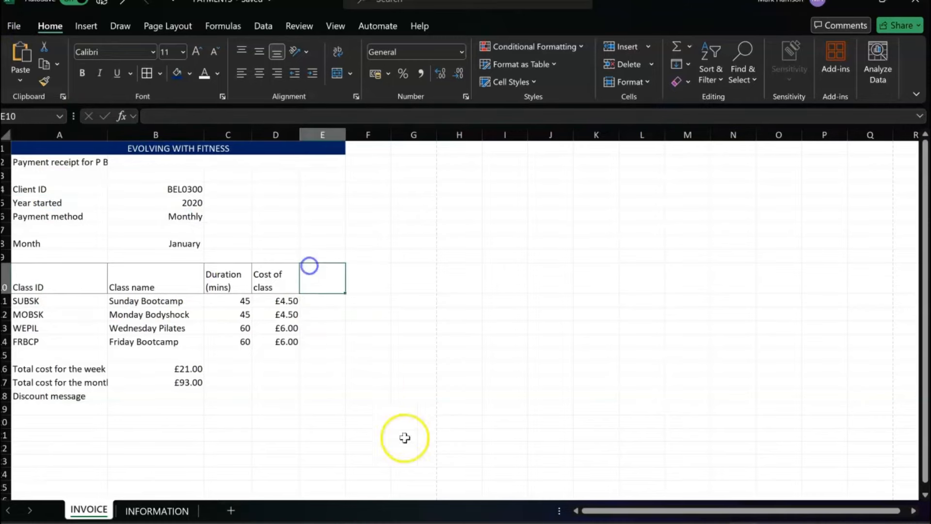
Read Task B2 in the PDF exam paper and turn on filtering for the class table on the INFORMATION worksheet.
{"action": "key", "text": "alt+Tab"}
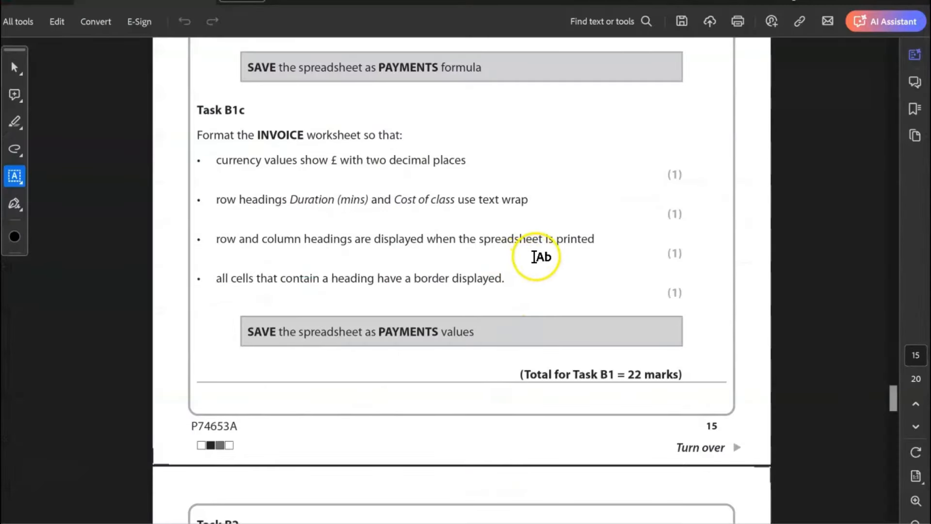
{"action": "scroll", "coordinate": [533, 256], "scroll_direction": "down", "scroll_amount": 1}
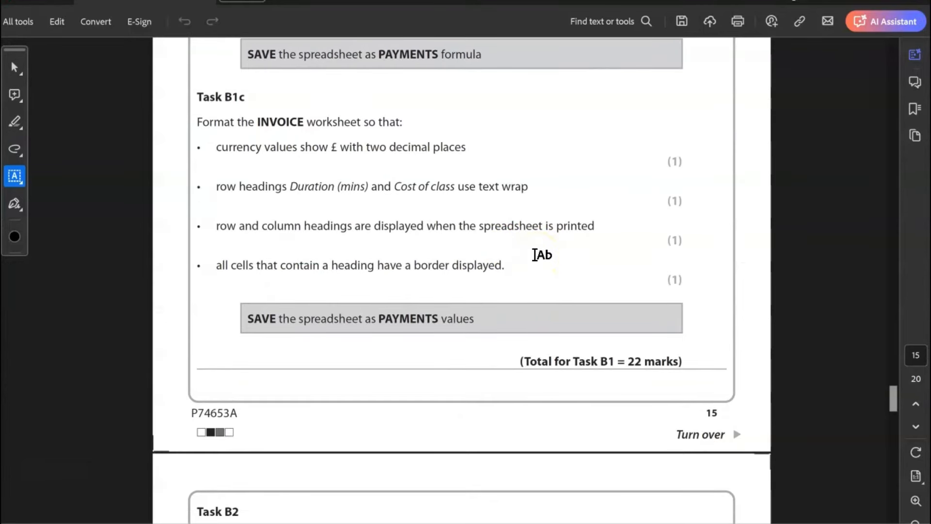
{"action": "key", "text": "Escape"}
{"action": "scroll", "coordinate": [447, 301], "scroll_direction": "down", "scroll_amount": 5}
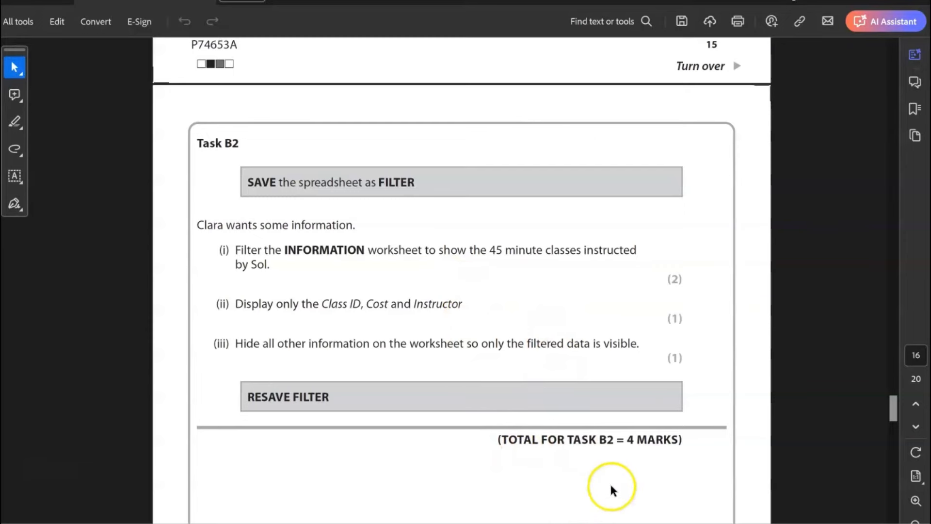
{"action": "left_click", "coordinate": [624, 521]}
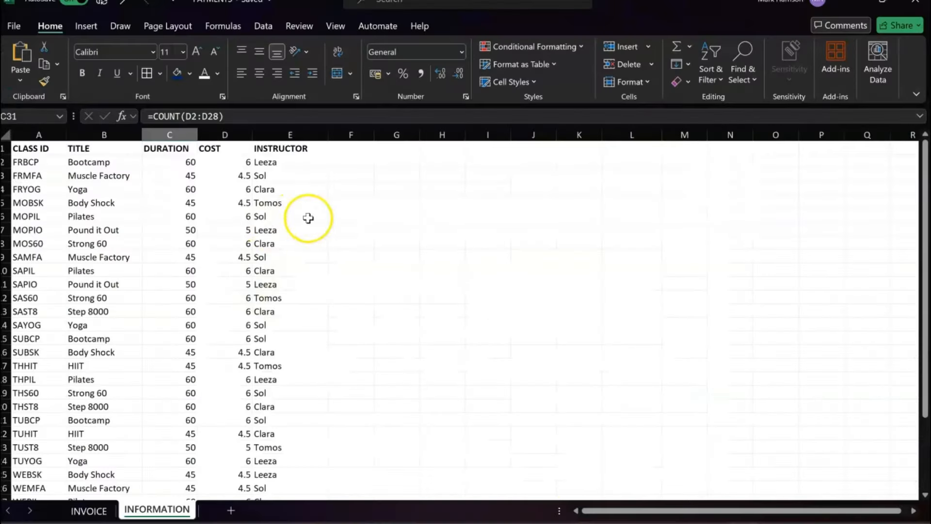
{"action": "left_click", "coordinate": [290, 325]}
{"action": "left_click", "coordinate": [263, 26]}
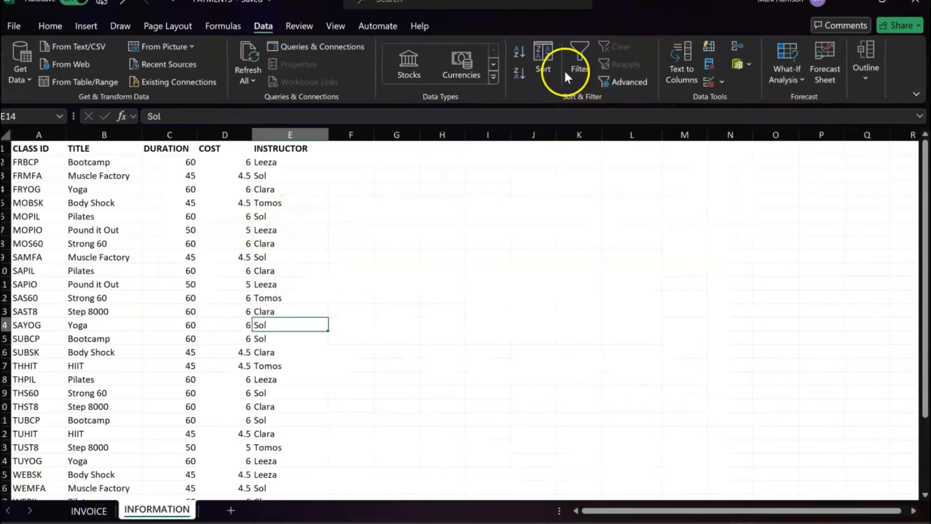
{"action": "left_click", "coordinate": [580, 69]}
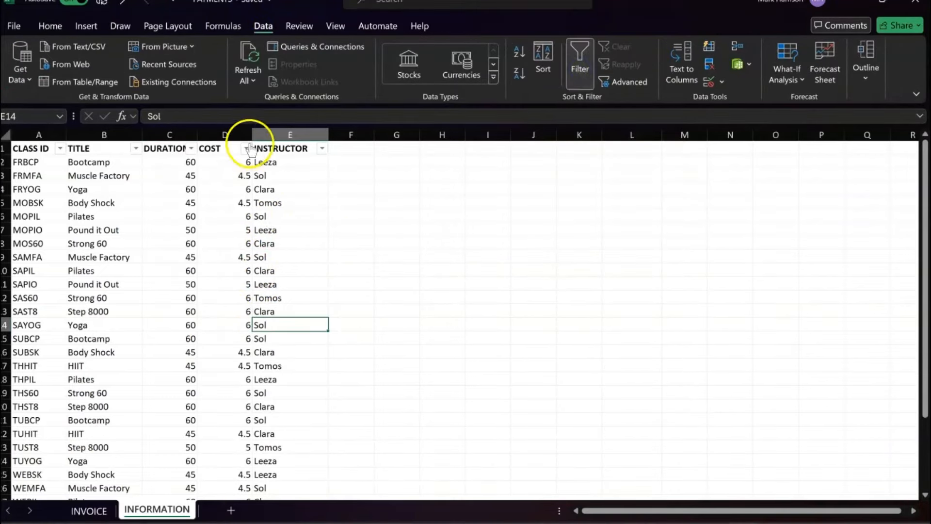
Recheck Task B2(i) in the PDF exam paper and filter the DURATION column to show only 45 minute classes.
{"action": "mouse_move", "coordinate": [504, 522]}
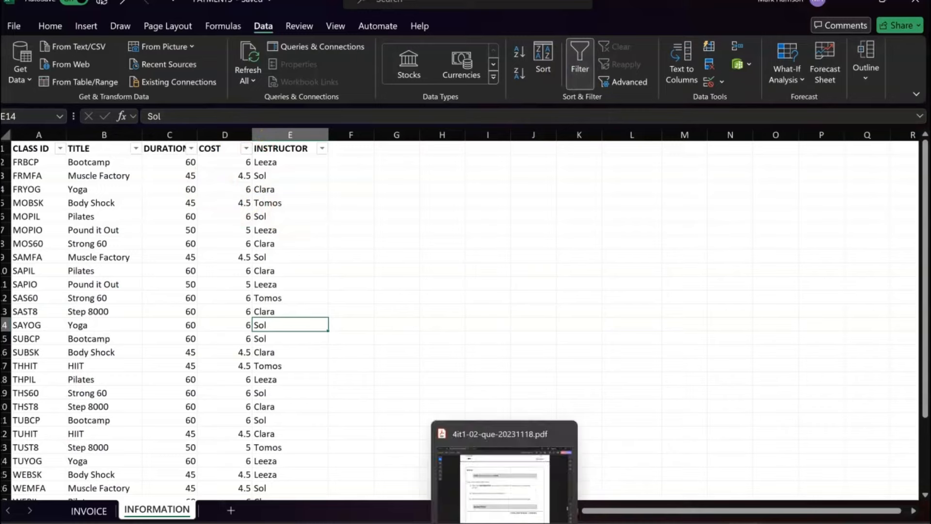
{"action": "left_click", "coordinate": [504, 481]}
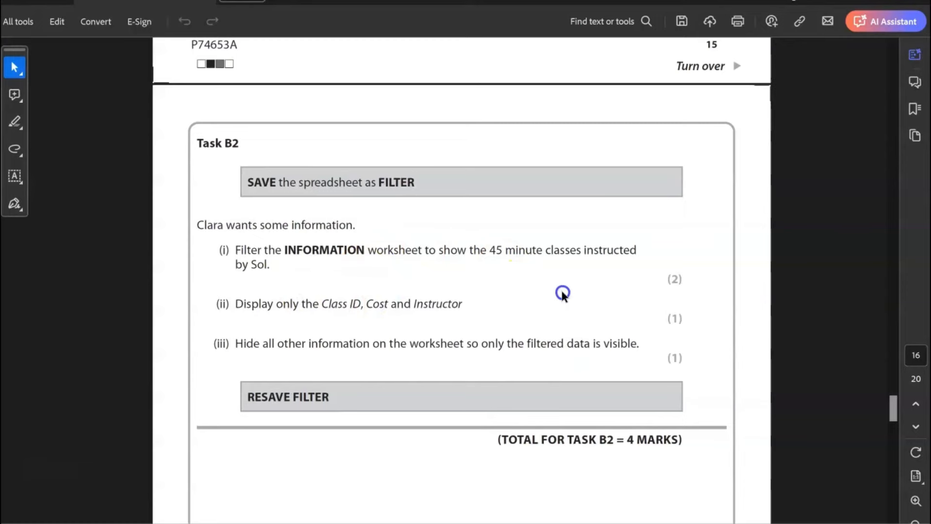
{"action": "mouse_move", "coordinate": [598, 516]}
{"action": "left_click", "coordinate": [598, 463]}
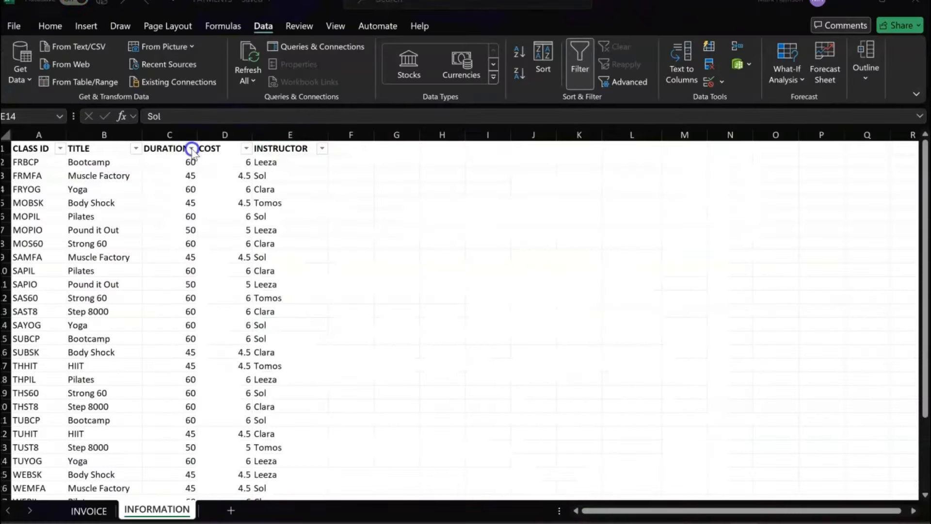
{"action": "key", "text": "Down"}
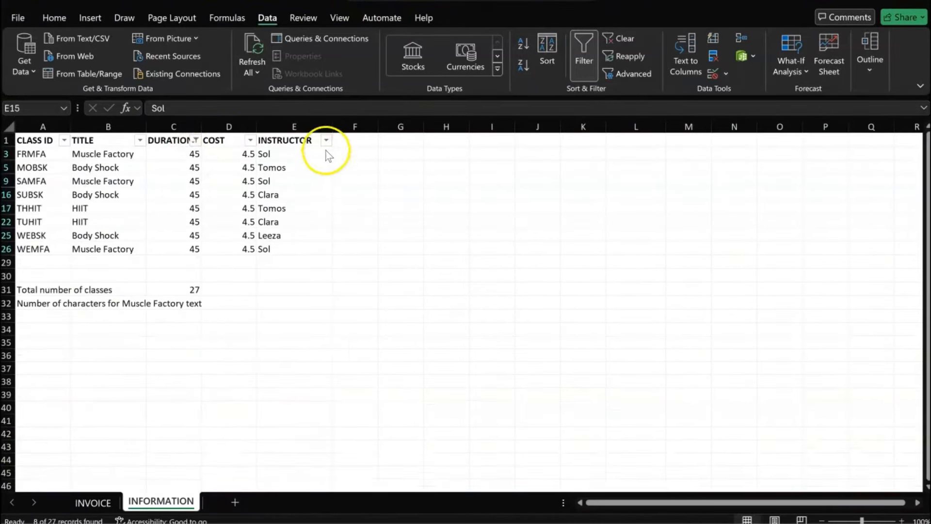
Filter the INSTRUCTOR column to show only the instructor named in Task B2(i).
{"action": "left_click", "coordinate": [326, 140]}
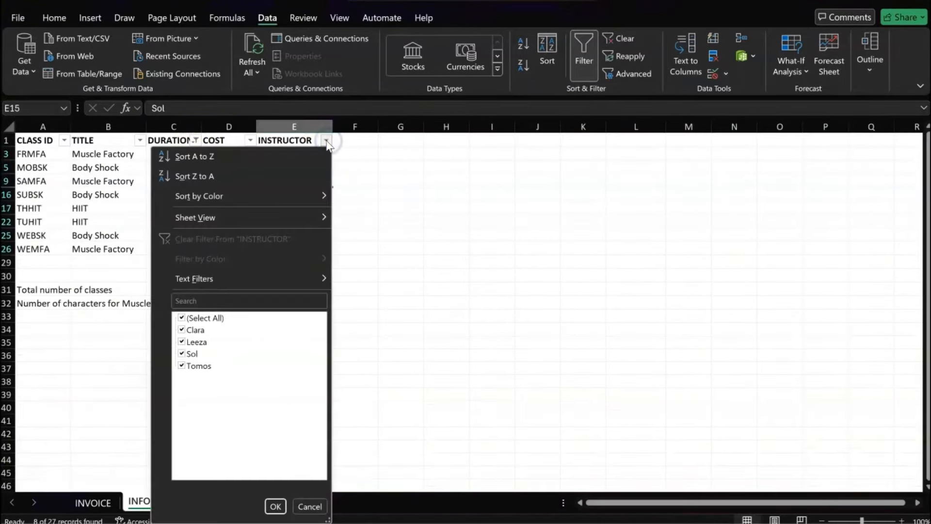
{"action": "left_click", "coordinate": [187, 318]}
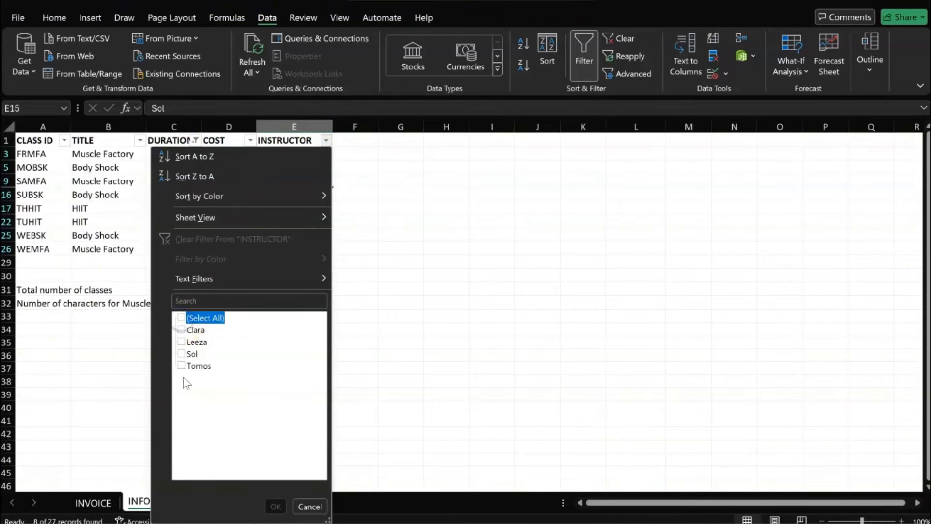
{"action": "left_click", "coordinate": [182, 354]}
{"action": "left_click", "coordinate": [275, 506]}
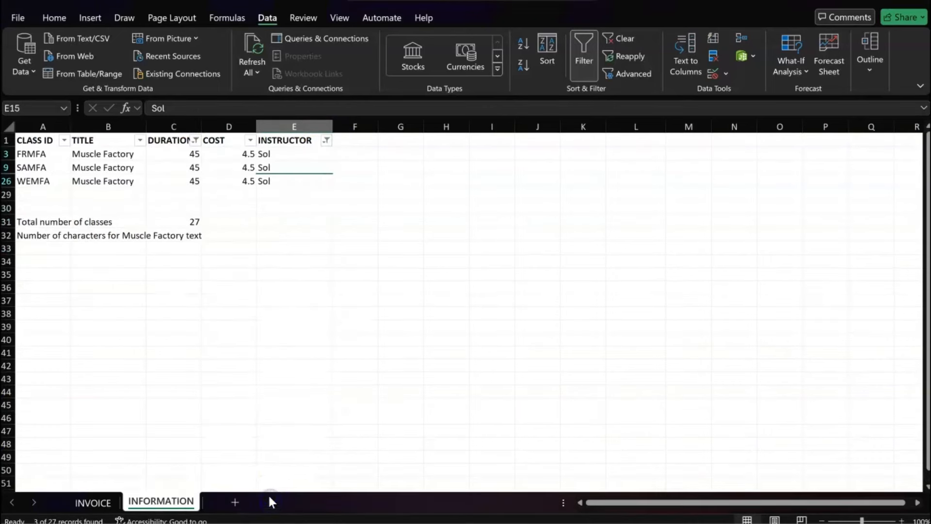
{"action": "left_click", "coordinate": [297, 236]}
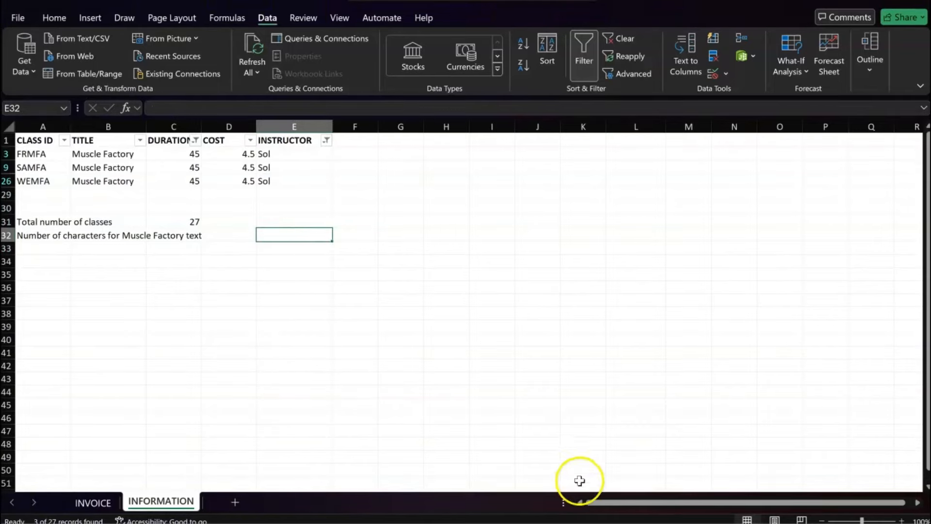
Check Task B2(ii) in the PDF exam paper and hide the TITLE and DURATION columns on the INFORMATION worksheet.
{"action": "key", "text": "alt+Tab"}
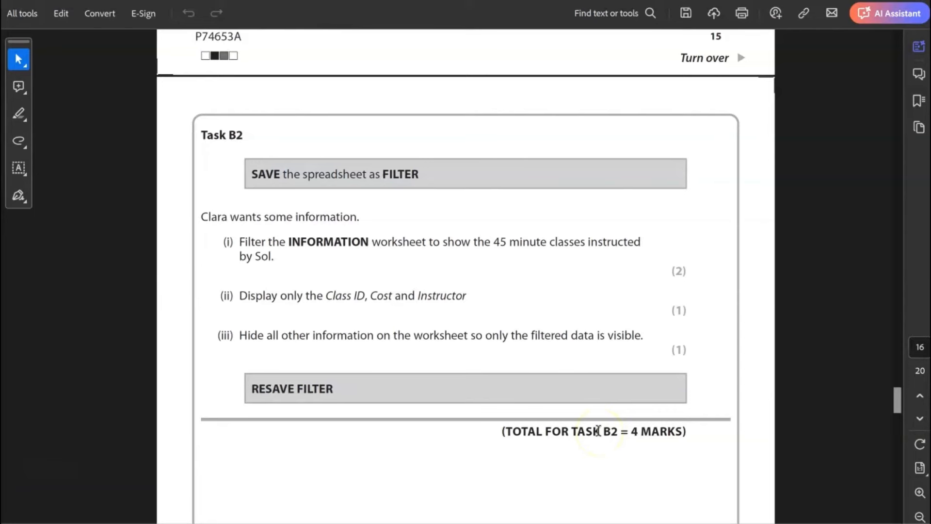
{"action": "key", "text": "alt+Tab"}
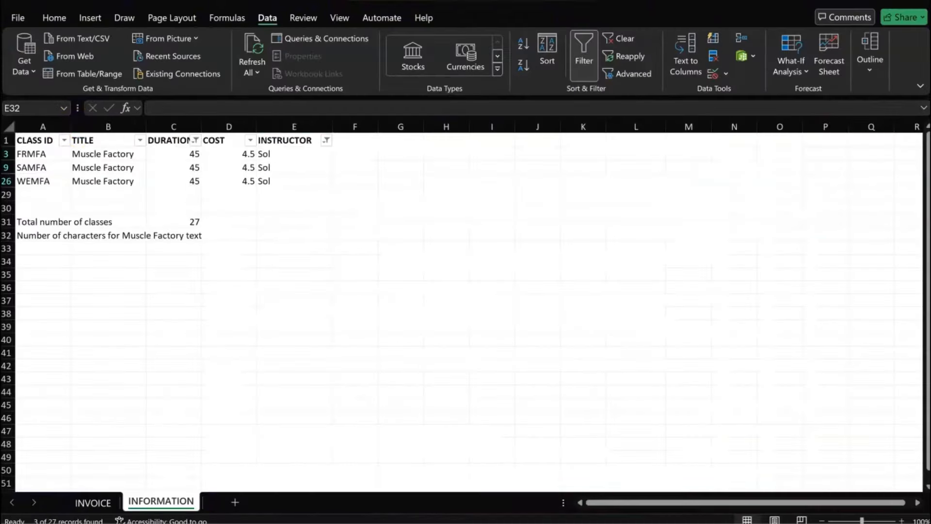
{"action": "left_click", "coordinate": [91, 127]}
{"action": "right_click", "coordinate": [92, 127]}
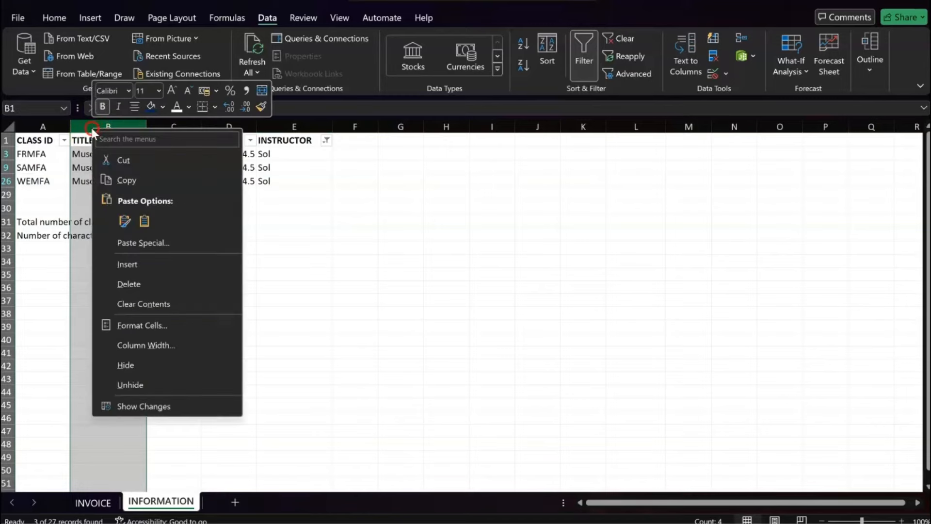
{"action": "left_click", "coordinate": [164, 365]}
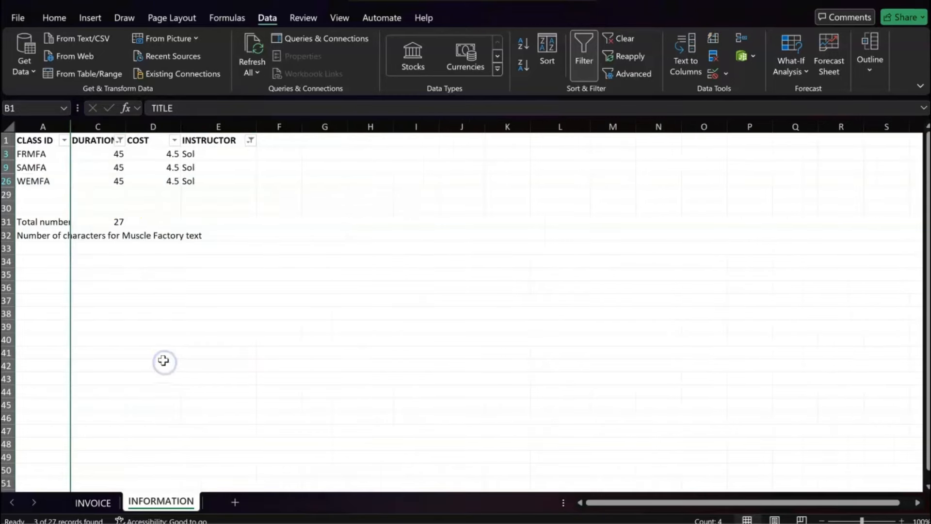
{"action": "left_click", "coordinate": [100, 125]}
{"action": "right_click", "coordinate": [101, 121]}
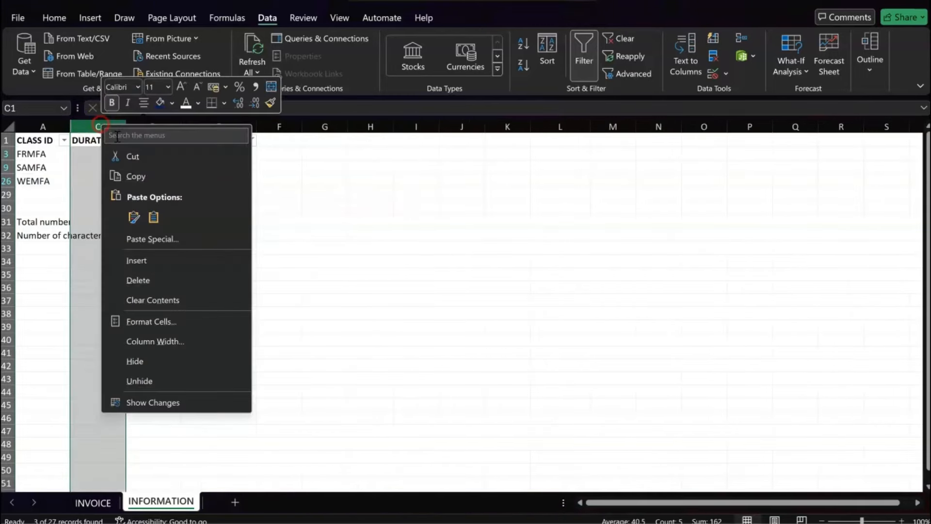
{"action": "left_click", "coordinate": [151, 362]}
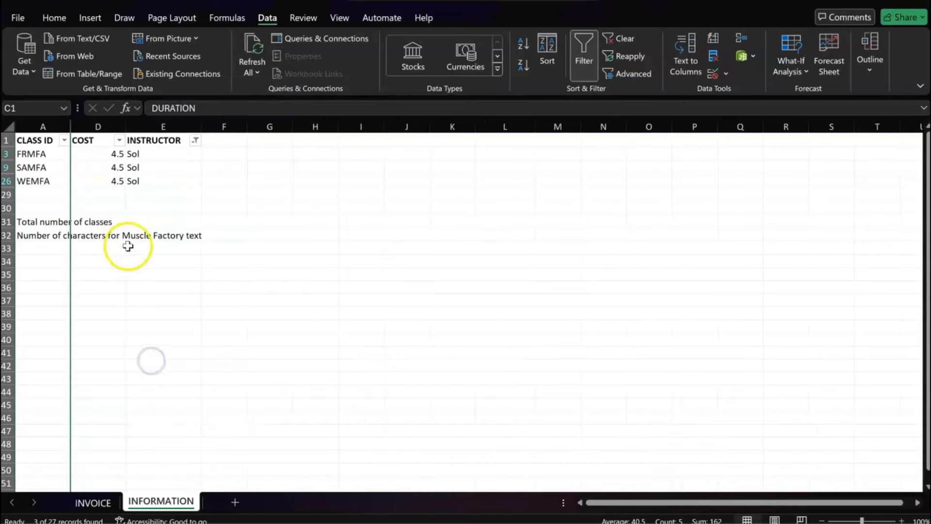
Read Task B2(iii) in the PDF exam paper and hide rows 31 and 32 below the filtered classes.
{"action": "key", "text": "alt+Tab"}
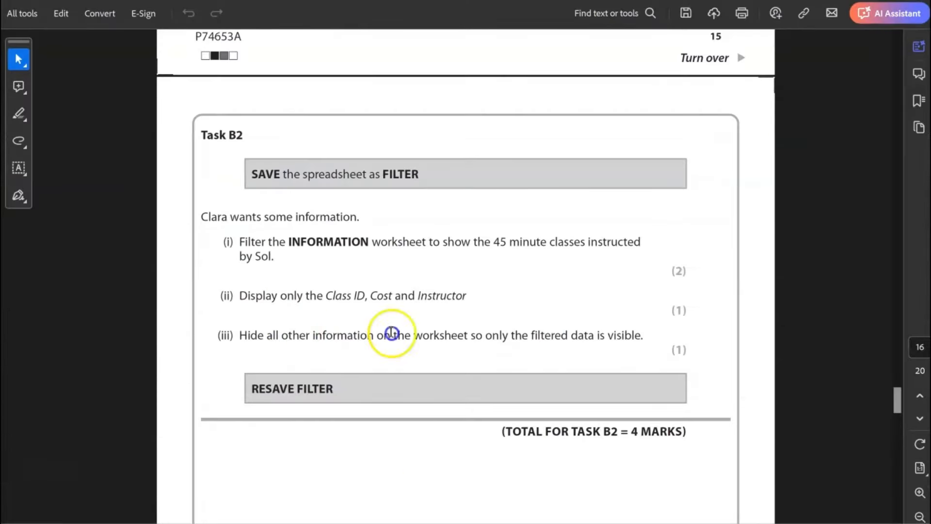
{"action": "left_click", "coordinate": [455, 333]}
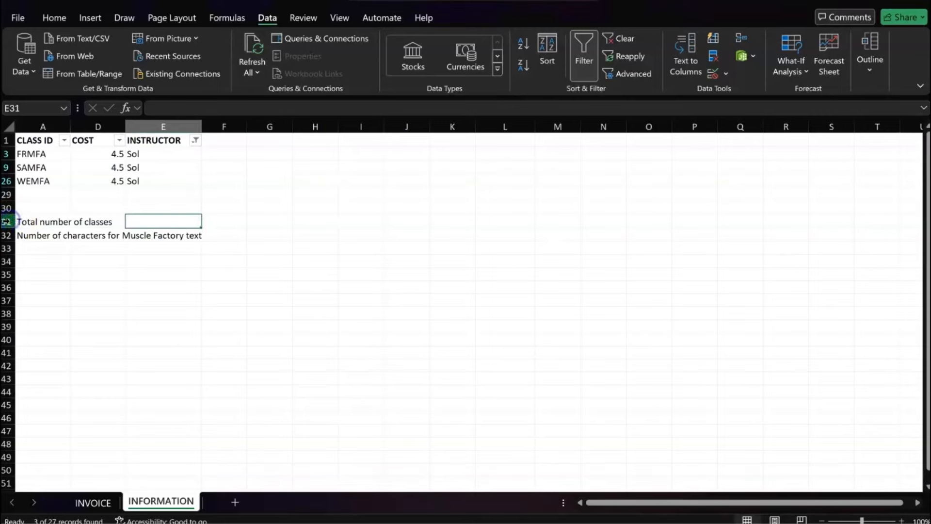
{"action": "left_click", "coordinate": [47, 234]}
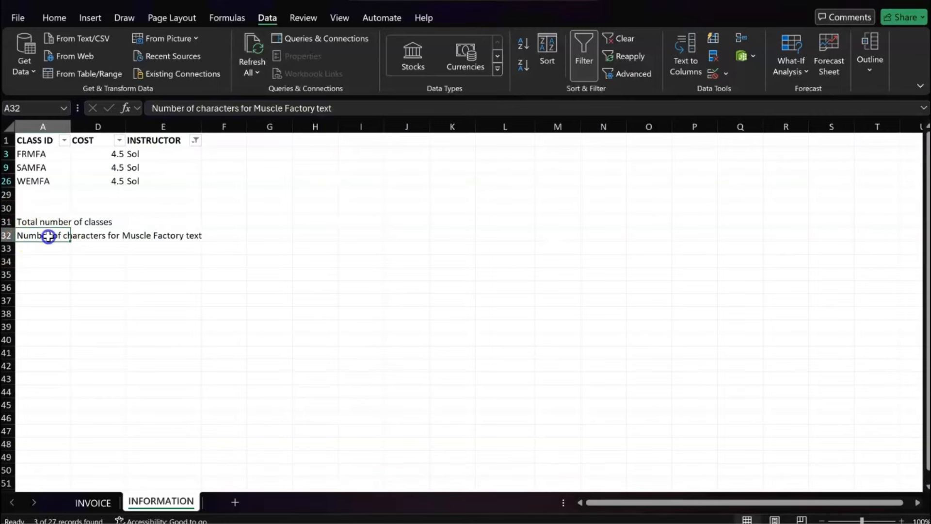
{"action": "left_click_drag", "start_coordinate": [7, 235], "coordinate": [9, 223]}
{"action": "right_click", "coordinate": [8, 223]}
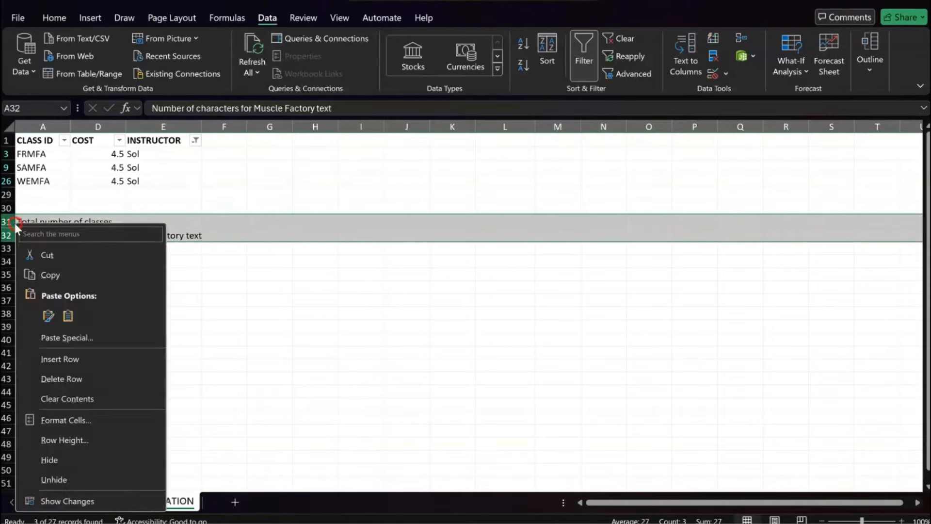
{"action": "left_click", "coordinate": [49, 460]}
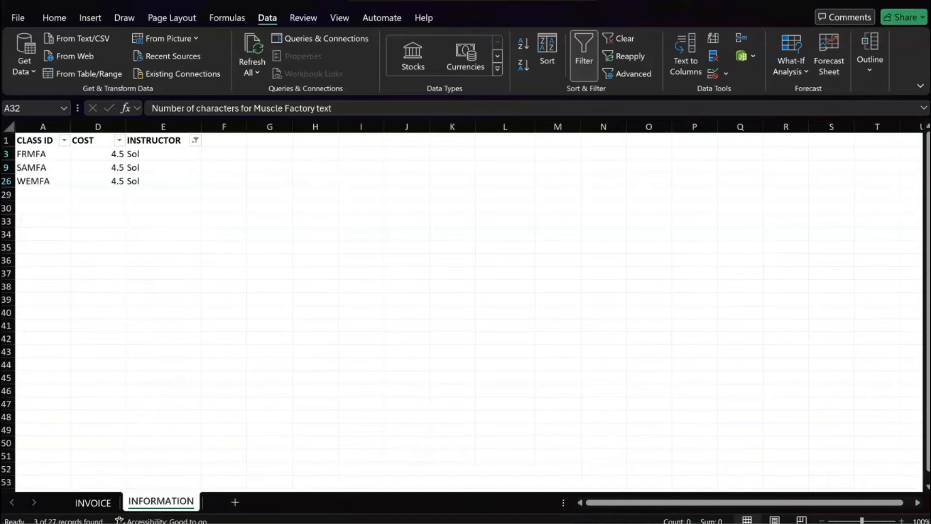
Switch to the PDF exam paper and go on to the Task B3 questions.
{"action": "left_click", "coordinate": [485, 475]}
{"action": "scroll", "coordinate": [439, 262], "scroll_direction": "down", "scroll_amount": 5}
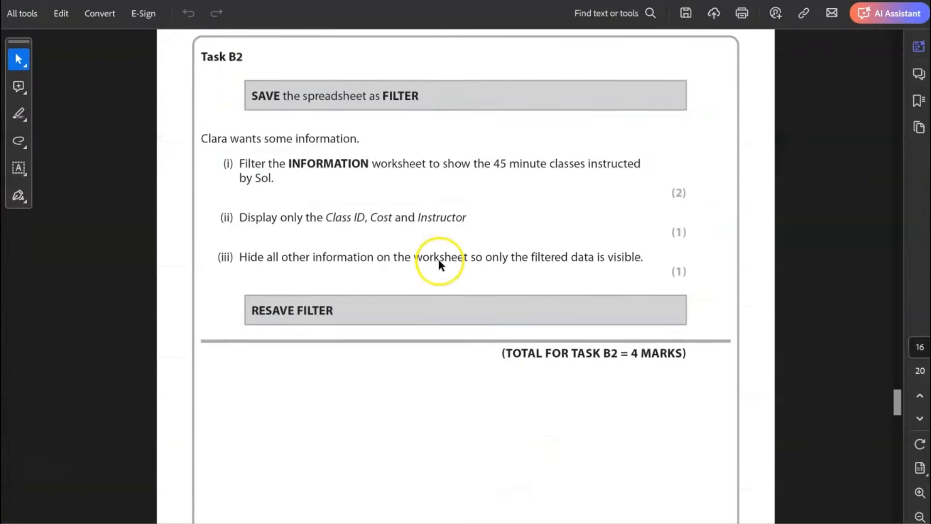
{"action": "left_click_drag", "start_coordinate": [898, 400], "coordinate": [895, 425]}
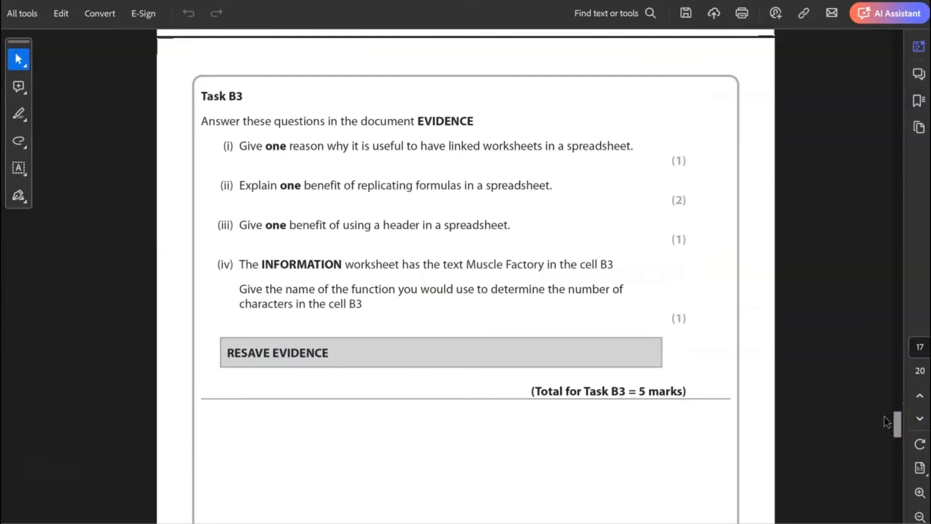
Add the answer "It is useful to share data and not replicate it, it can be written once." under Task B3(i).
{"action": "left_click", "coordinate": [21, 170]}
{"action": "left_click", "coordinate": [60, 170]}
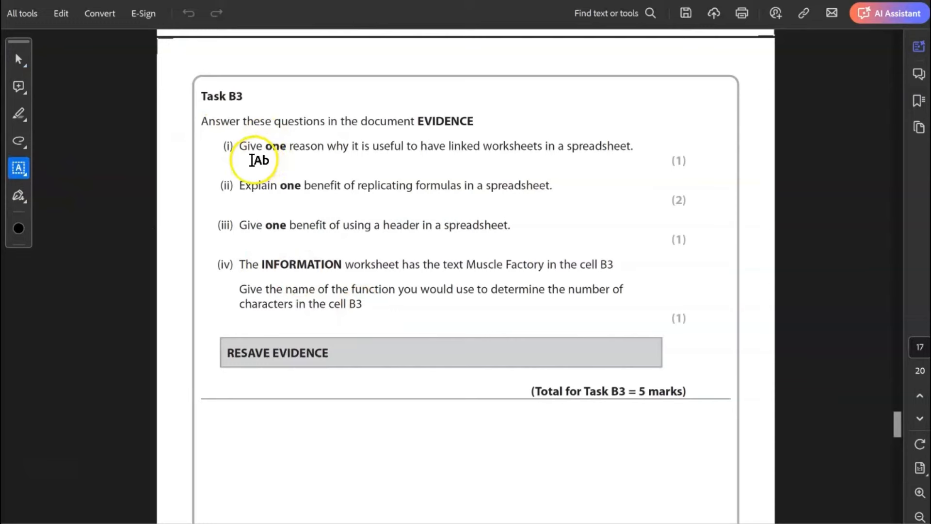
{"action": "left_click", "coordinate": [252, 160]}
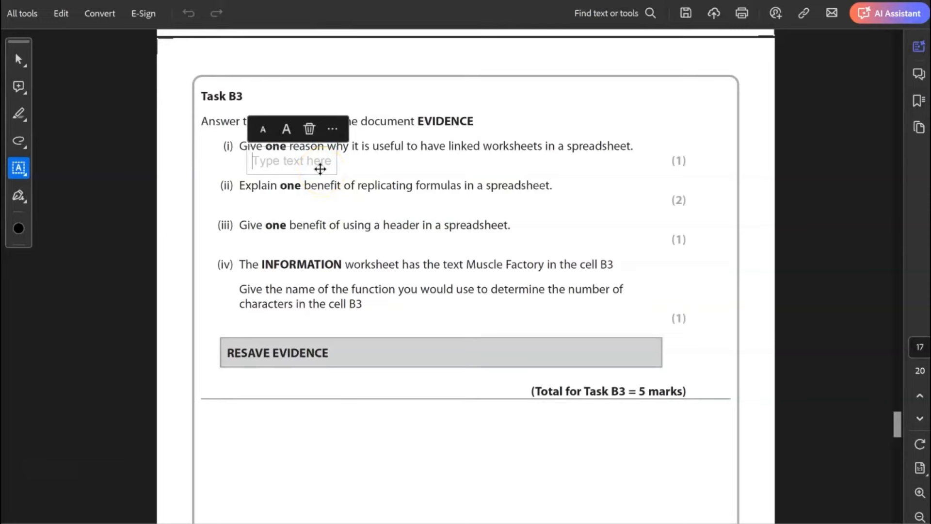
{"action": "key", "text": "ctrl+v"}
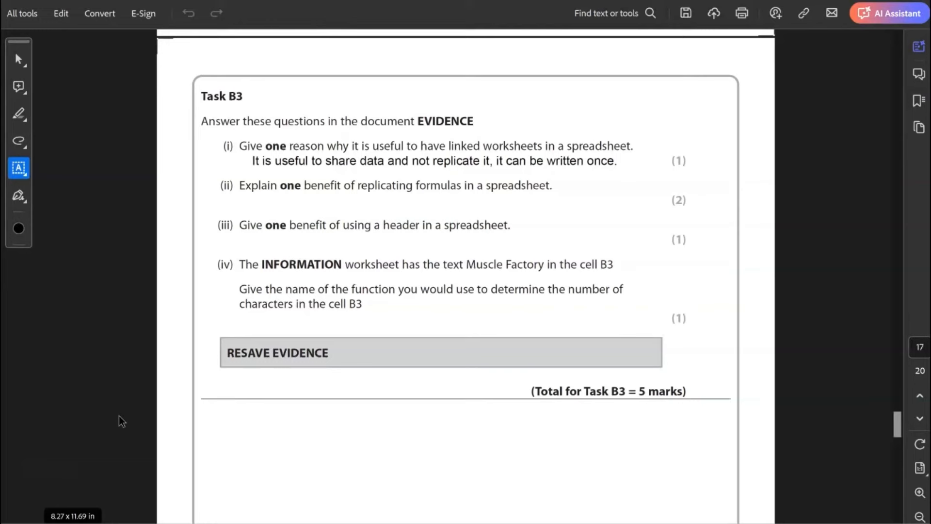
{"action": "left_click", "coordinate": [75, 483]}
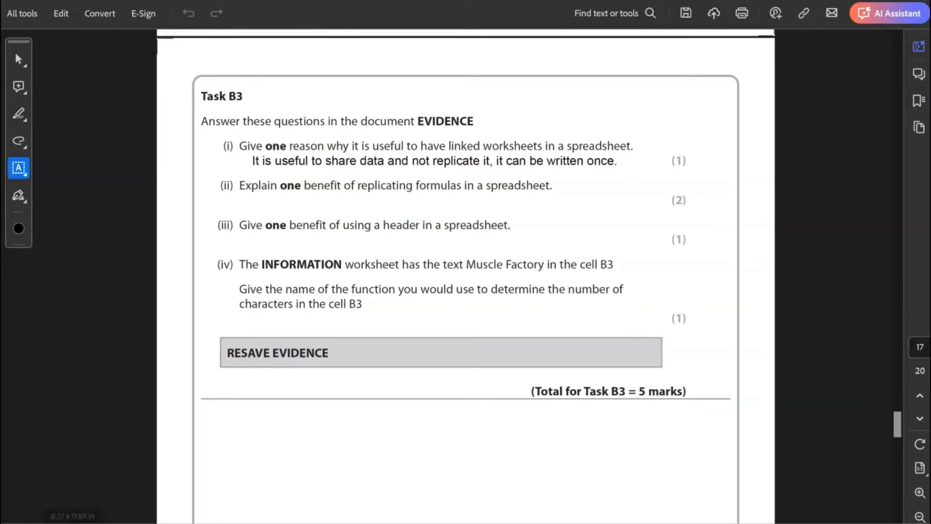
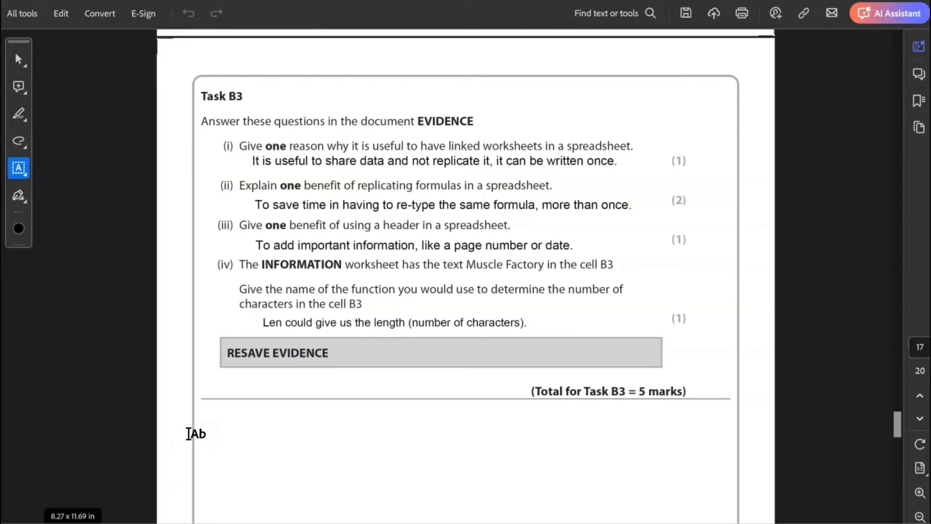
Read the Task B4 leaflet layout and instructions in the exam paper, and look over the LEAFLET CONTENT document in Word.
{"action": "scroll", "coordinate": [202, 424], "scroll_direction": "down", "scroll_amount": 3}
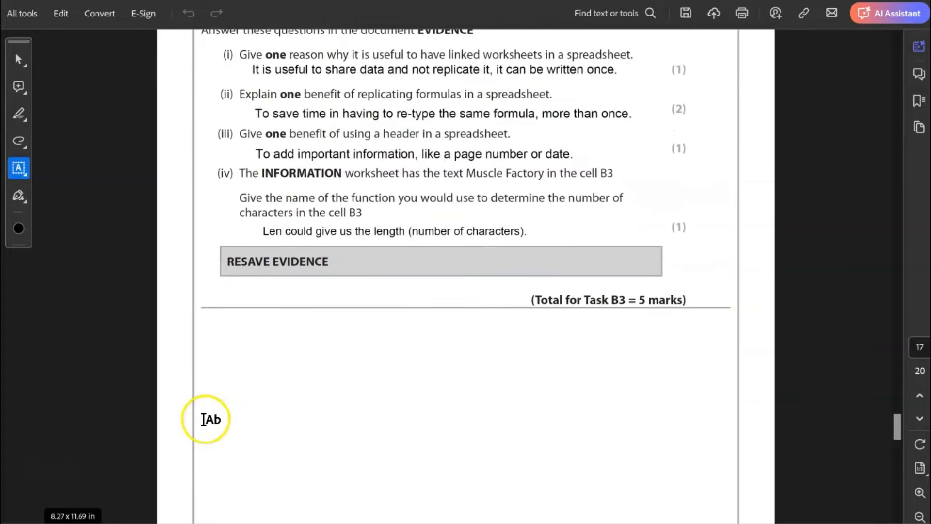
{"action": "scroll", "coordinate": [203, 419], "scroll_direction": "down", "scroll_amount": 3}
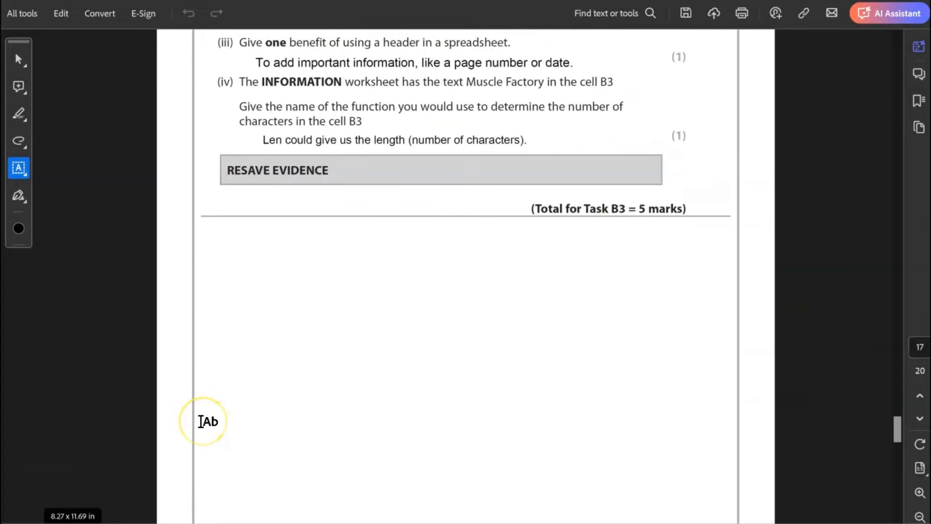
{"action": "scroll", "coordinate": [201, 421], "scroll_direction": "down", "scroll_amount": 10}
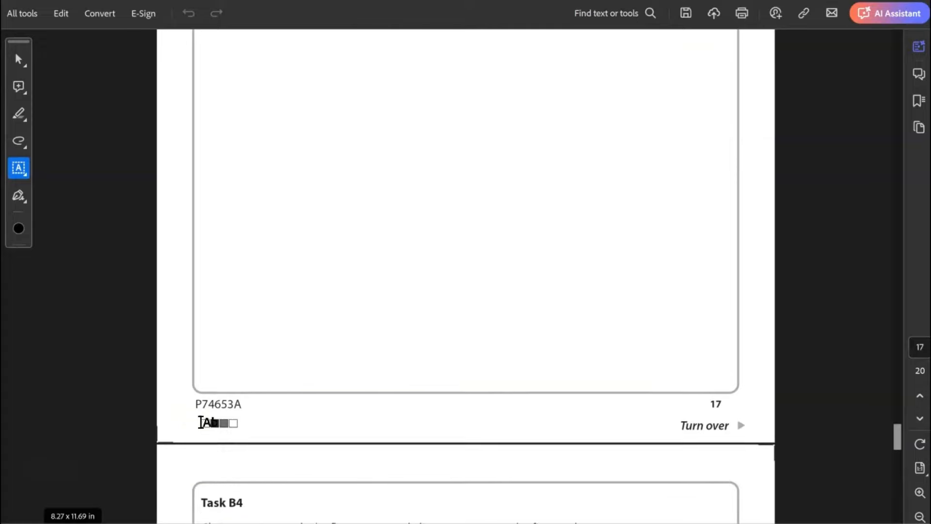
{"action": "scroll", "coordinate": [201, 422], "scroll_direction": "down", "scroll_amount": 8}
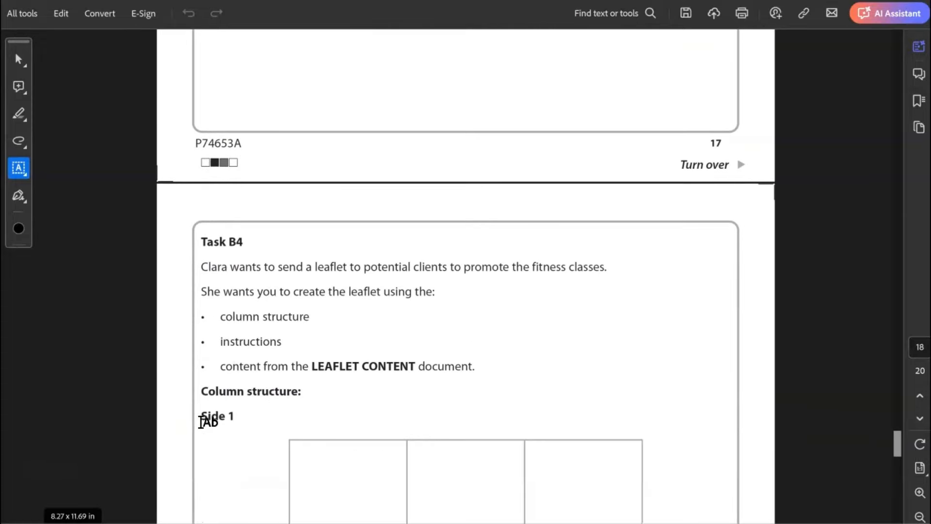
{"action": "scroll", "coordinate": [200, 421], "scroll_direction": "down", "scroll_amount": 2}
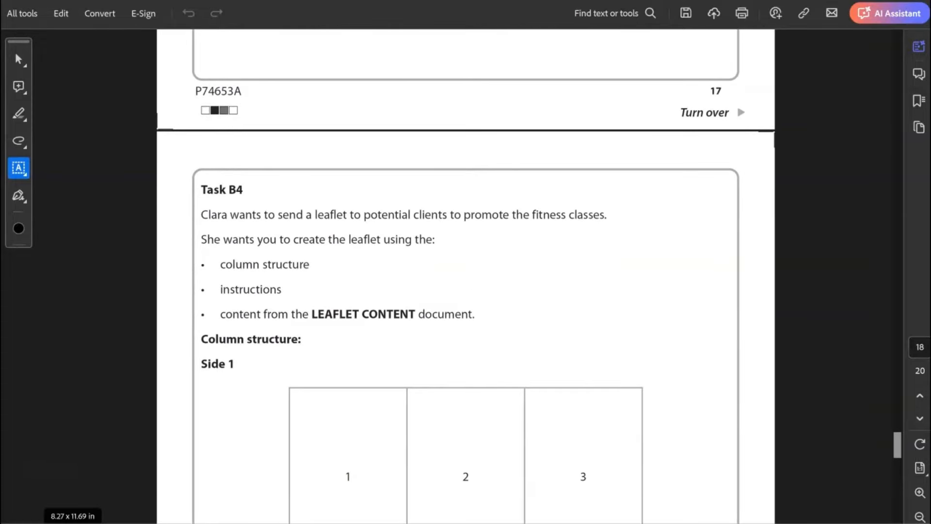
{"action": "scroll", "coordinate": [763, 234], "scroll_direction": "down", "scroll_amount": 5}
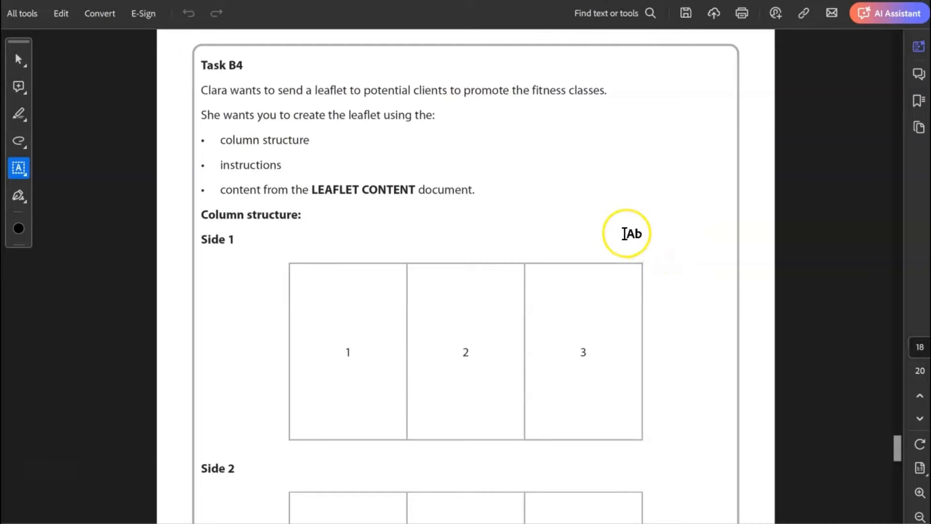
{"action": "scroll", "coordinate": [518, 301], "scroll_direction": "down", "scroll_amount": 2}
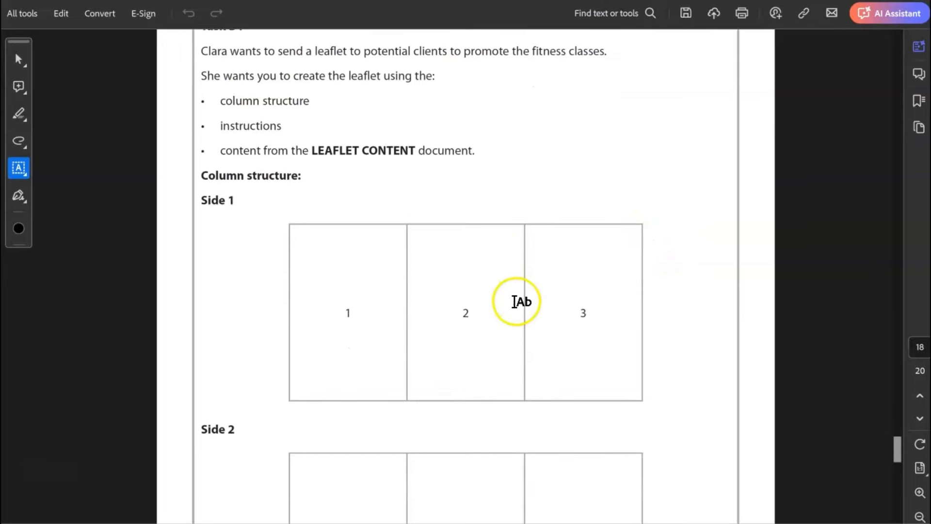
{"action": "scroll", "coordinate": [518, 304], "scroll_direction": "down", "scroll_amount": 3}
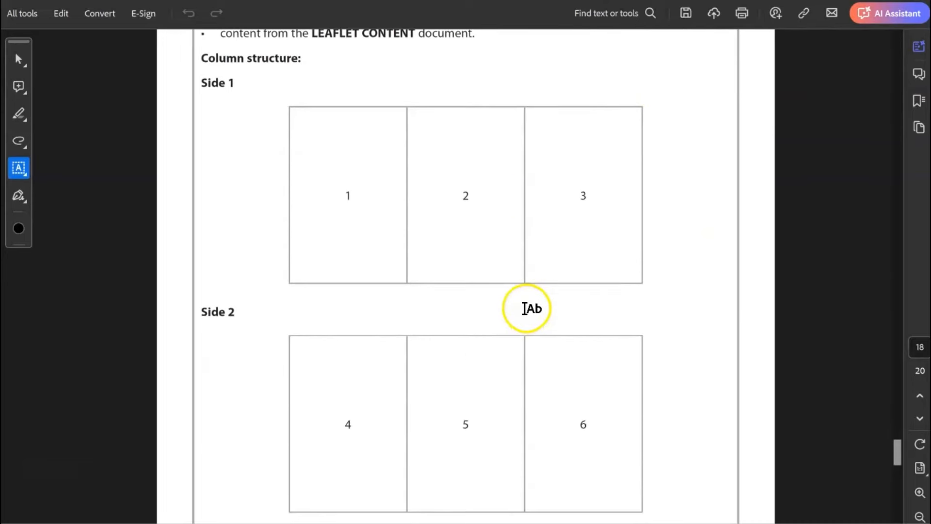
{"action": "scroll", "coordinate": [542, 316], "scroll_direction": "down", "scroll_amount": 6}
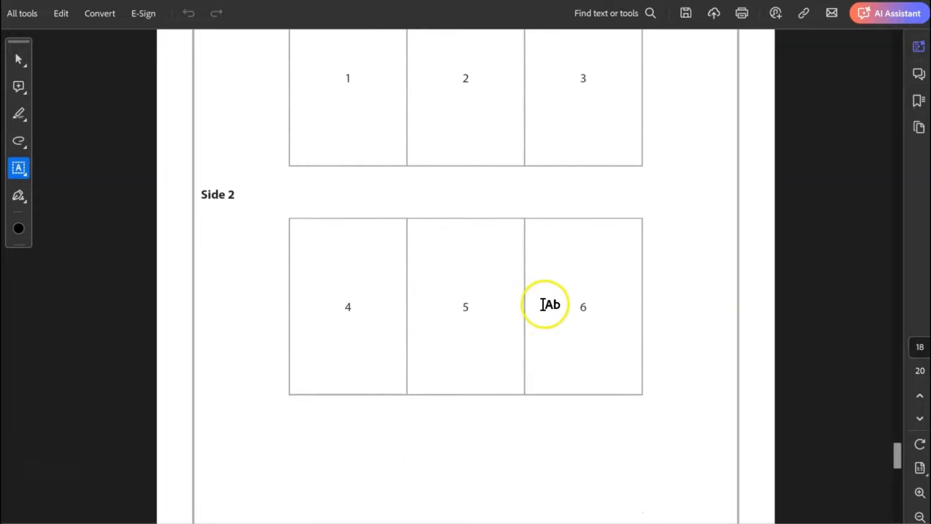
{"action": "scroll", "coordinate": [546, 309], "scroll_direction": "down", "scroll_amount": 9}
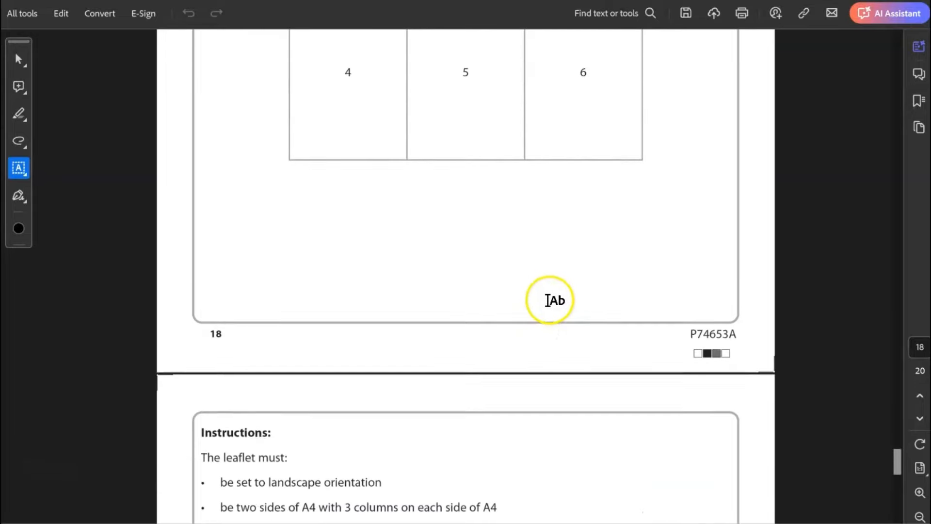
{"action": "scroll", "coordinate": [551, 299], "scroll_direction": "down", "scroll_amount": 3}
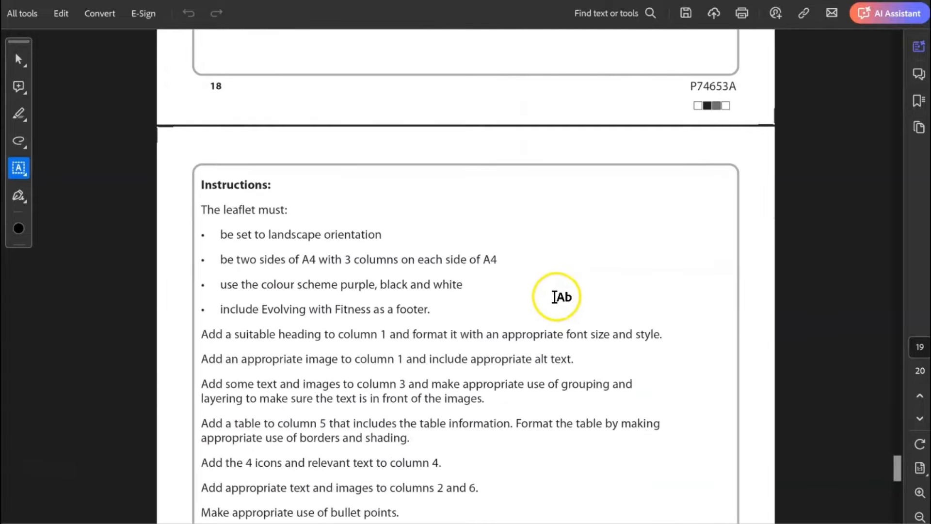
{"action": "key", "text": "alt+Tab"}
{"action": "scroll", "coordinate": [491, 274], "scroll_direction": "down", "scroll_amount": 8}
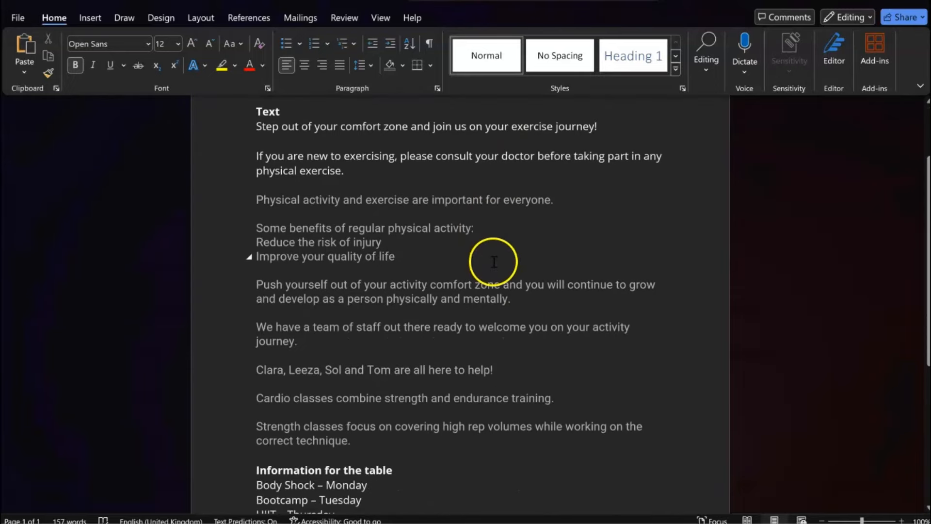
{"action": "scroll", "coordinate": [498, 270], "scroll_direction": "down", "scroll_amount": 1}
{"action": "scroll", "coordinate": [500, 271], "scroll_direction": "up", "scroll_amount": 4}
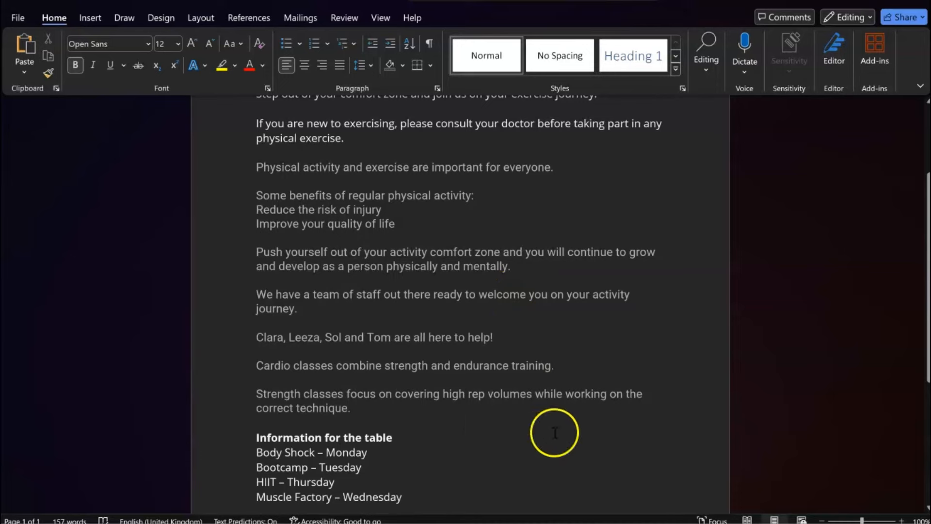
Switch to the blank Word document and set its page to landscape orientation with three columns.
{"action": "left_click", "coordinate": [534, 523]}
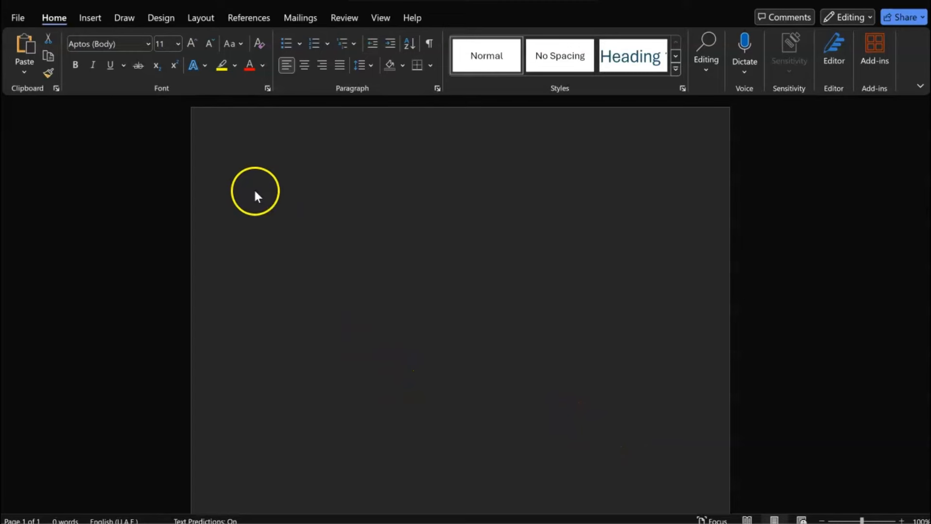
{"action": "left_click", "coordinate": [205, 17]}
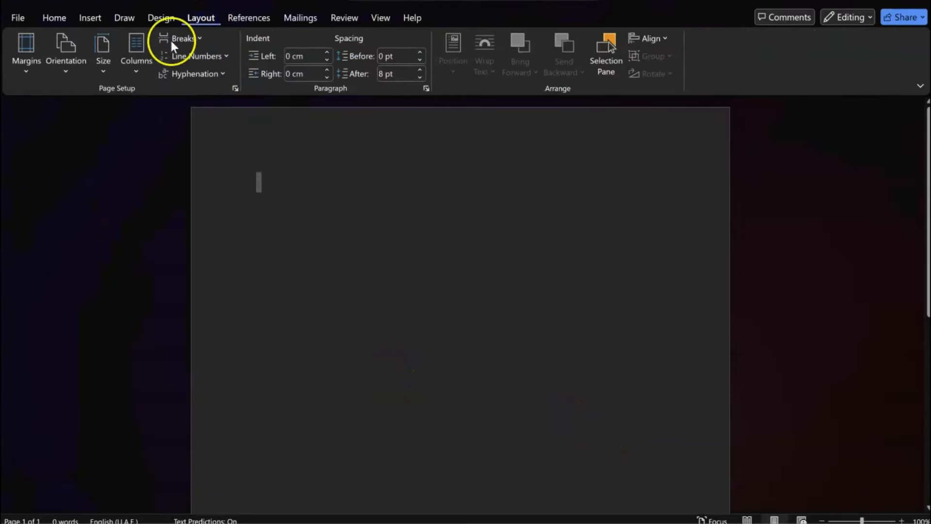
{"action": "left_click", "coordinate": [74, 68]}
{"action": "left_click", "coordinate": [99, 135]}
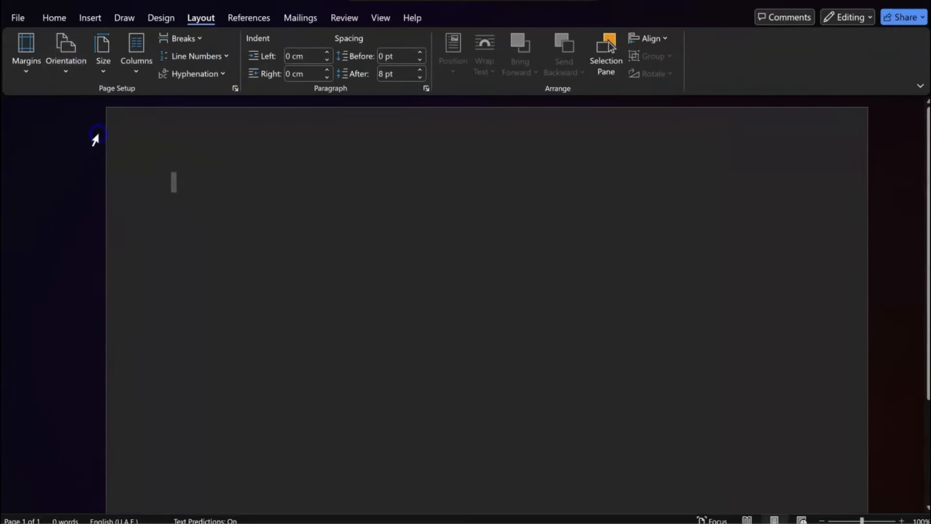
{"action": "scroll", "coordinate": [650, 249], "scroll_direction": "down", "scroll_amount": 1}
{"action": "scroll", "coordinate": [649, 249], "scroll_direction": "up", "scroll_amount": 1}
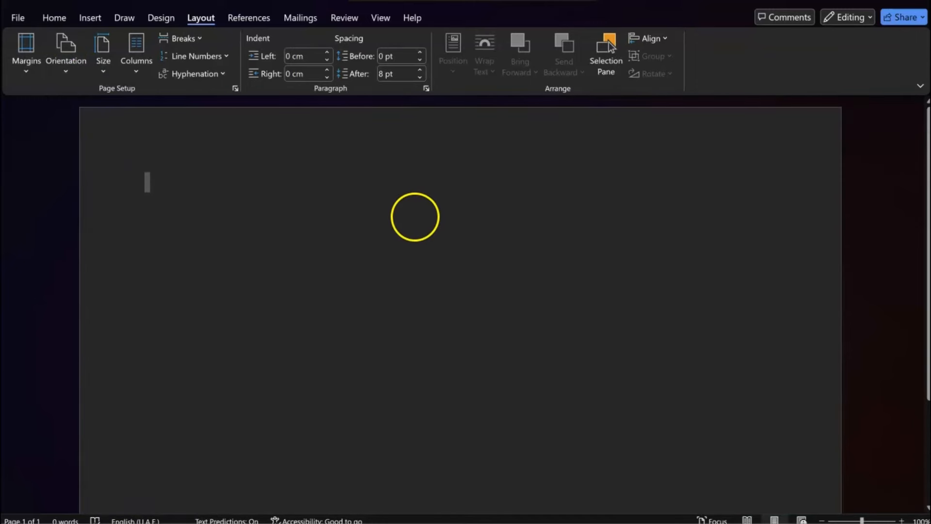
{"action": "left_click", "coordinate": [131, 71]}
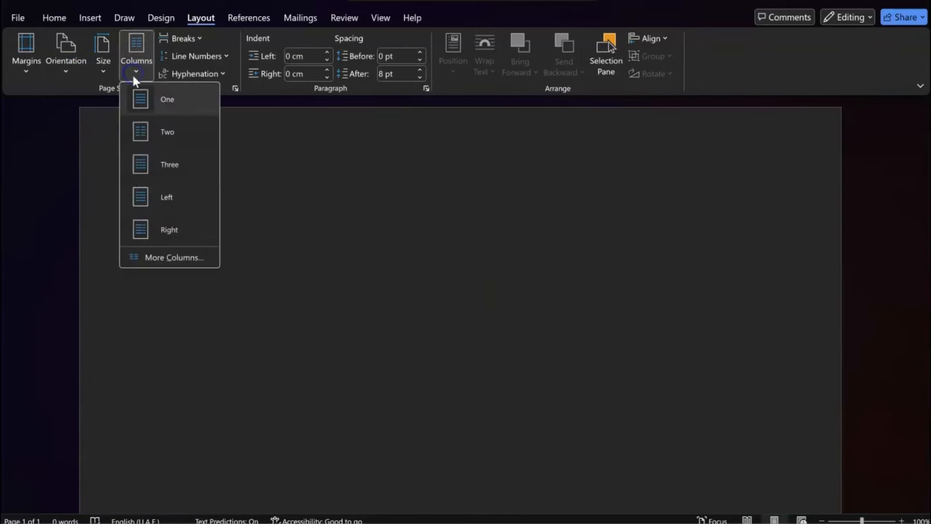
{"action": "left_click", "coordinate": [158, 167]}
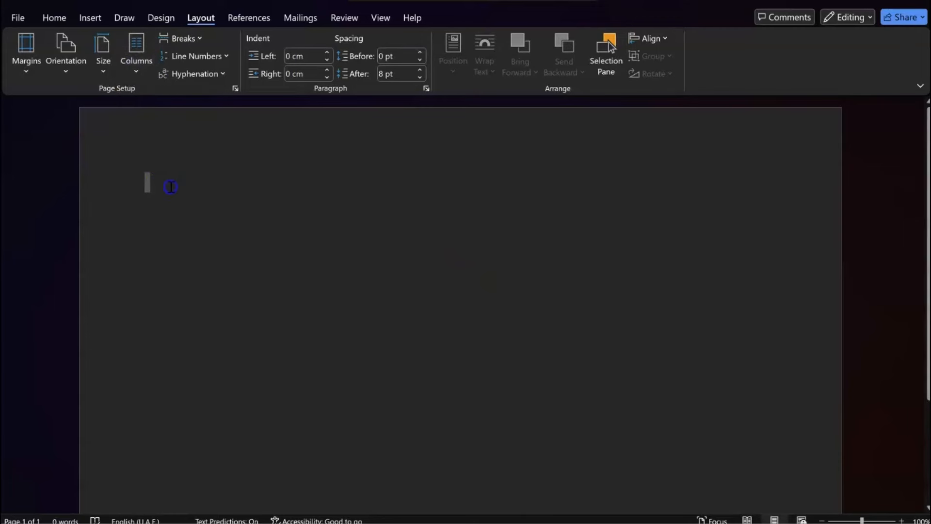
Test the first column's text wrapping with a run of filler letters and delete them.
{"action": "left_click", "coordinate": [369, 178]}
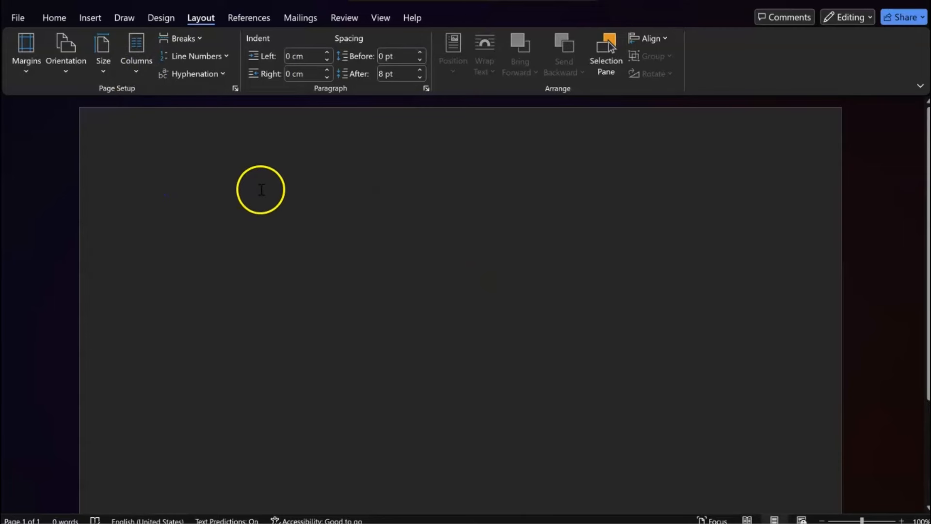
{"action": "type", "text": "pppppppppppp"}
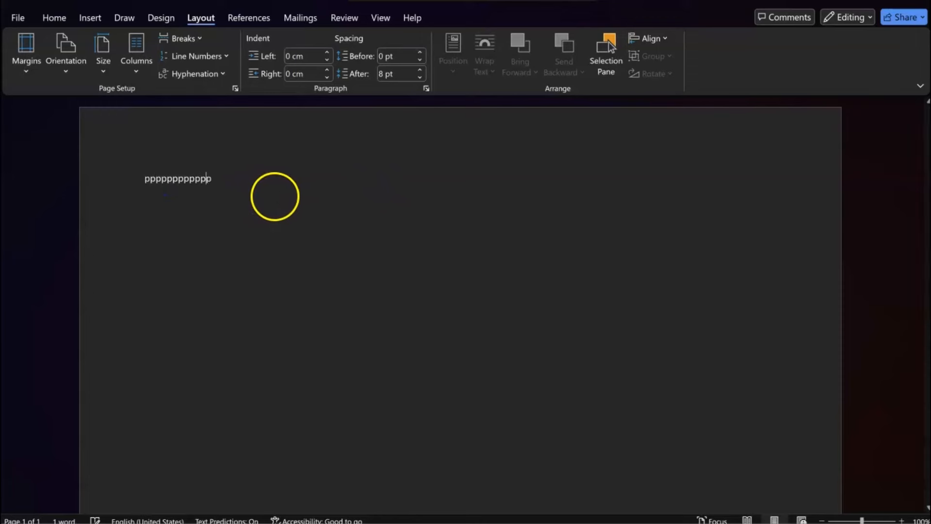
{"action": "type", "text": "ppppppppppppppppppppppppppppppppppppppppppppppppppppppppp"}
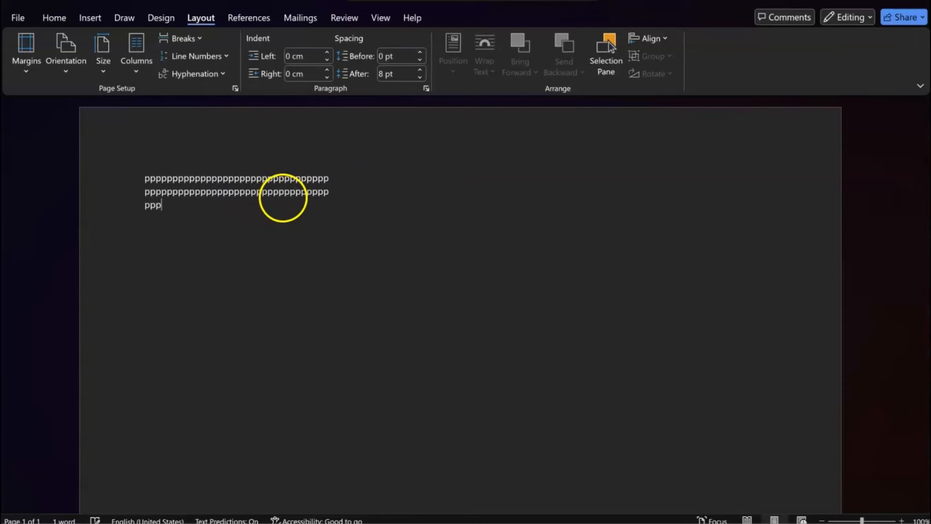
{"action": "key", "text": "BackSpace"}
{"action": "key", "text": "BackSpace"}
{"action": "key", "text": "BackSpace"}
{"action": "key", "text": "BackSpace"}
{"action": "key", "text": "BackSpace"}
{"action": "key", "text": "BackSpace"}
{"action": "key", "text": "BackSpace"}
{"action": "key", "text": "BackSpace"}
{"action": "key", "text": "BackSpace"}
{"action": "key", "text": "BackSpace"}
{"action": "key", "text": "BackSpace"}
{"action": "key", "text": "BackSpace"}
{"action": "key", "text": "BackSpace"}
{"action": "key", "text": "BackSpace"}
{"action": "key", "text": "BackSpace"}
{"action": "key", "text": "BackSpace"}
{"action": "key", "text": "BackSpace"}
{"action": "key", "text": "BackSpace"}
{"action": "key", "text": "BackSpace"}
{"action": "key", "text": "BackSpace"}
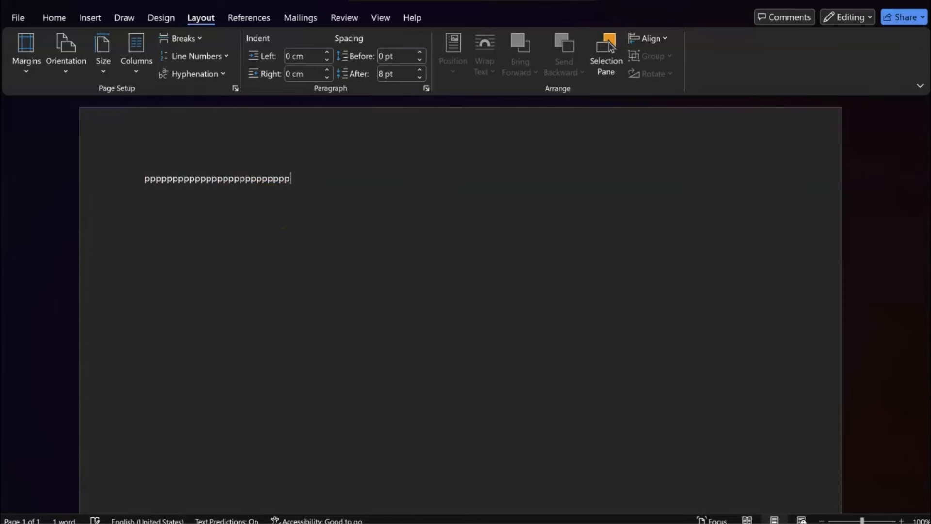
{"action": "key", "text": "BackSpace"}
{"action": "key", "text": "BackSpace"}
{"action": "key", "text": "BackSpace"}
{"action": "key", "text": "BackSpace"}
{"action": "key", "text": "BackSpace"}
{"action": "key", "text": "BackSpace"}
{"action": "key", "text": "BackSpace"}
{"action": "key", "text": "BackSpace"}
{"action": "key", "text": "BackSpace"}
{"action": "key", "text": "BackSpace"}
{"action": "key", "text": "BackSpace"}
{"action": "key", "text": "BackSpace"}
{"action": "key", "text": "BackSpace"}
{"action": "key", "text": "BackSpace"}
{"action": "key", "text": "BackSpace"}
{"action": "key", "text": "BackSpace"}
{"action": "key", "text": "BackSpace"}
{"action": "key", "text": "BackSpace"}
{"action": "key", "text": "BackSpace"}
{"action": "key", "text": "BackSpace"}
{"action": "left_click", "coordinate": [359, 283]}
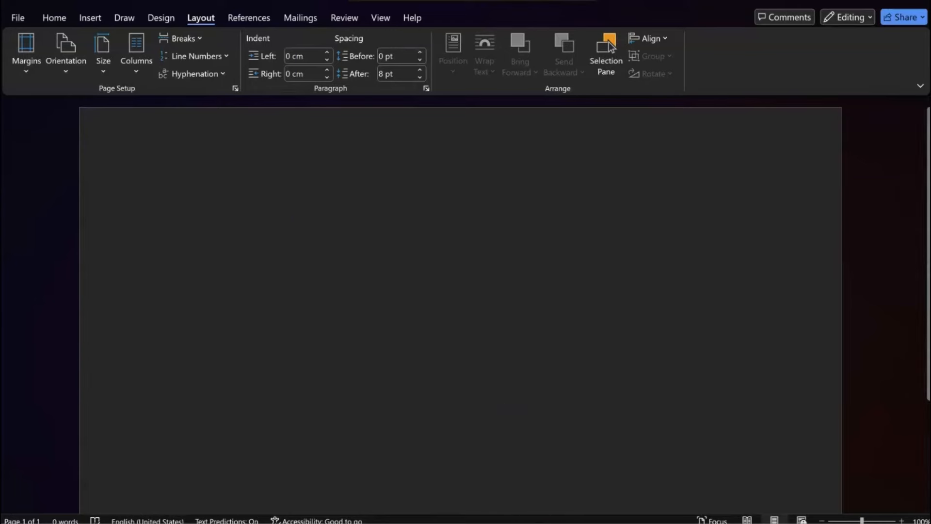
Recheck the leaflet instructions in the PDF exam paper and insert a page break in the Word leaflet for its second side.
{"action": "left_click", "coordinate": [538, 523]}
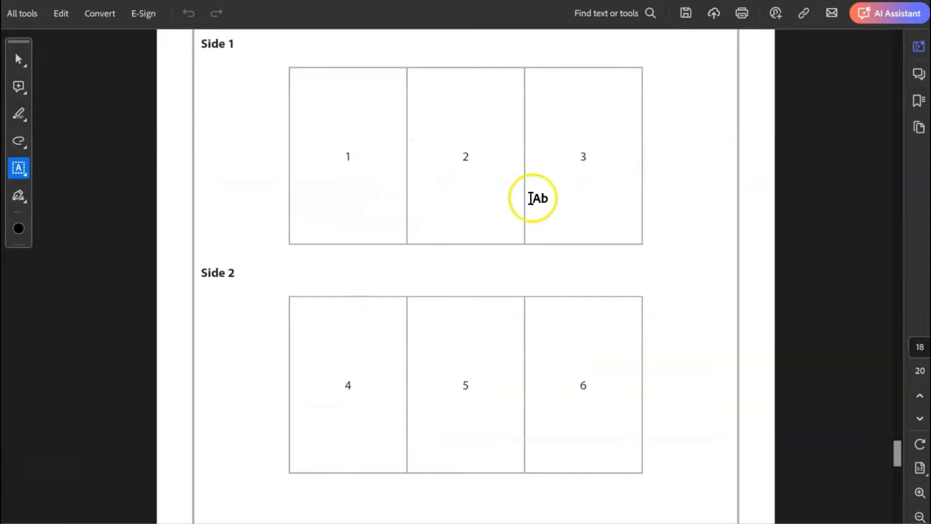
{"action": "scroll", "coordinate": [538, 201], "scroll_direction": "down", "scroll_amount": 8}
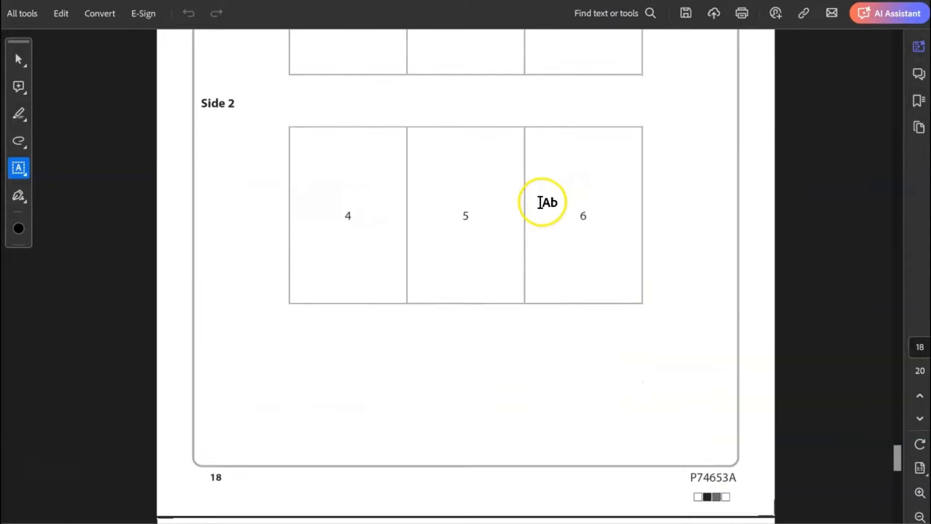
{"action": "scroll", "coordinate": [546, 197], "scroll_direction": "down", "scroll_amount": 5}
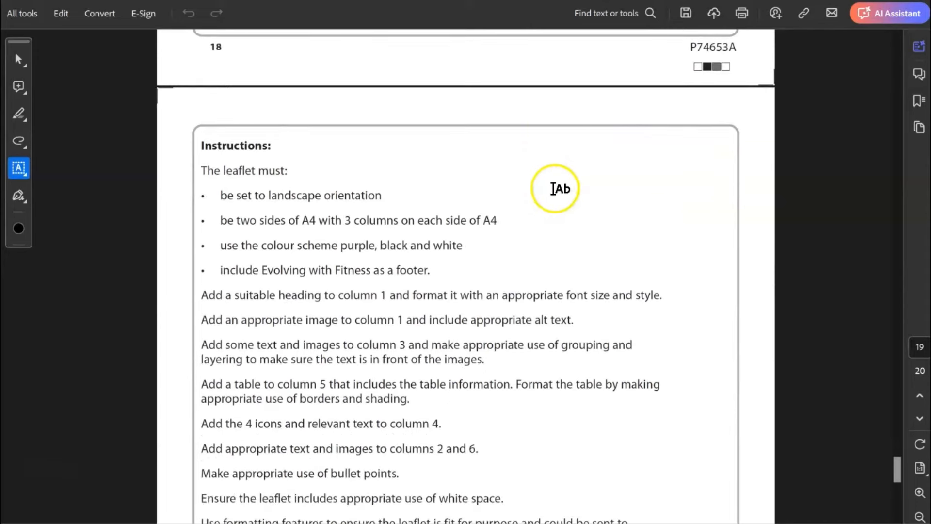
{"action": "scroll", "coordinate": [549, 196], "scroll_direction": "down", "scroll_amount": 1}
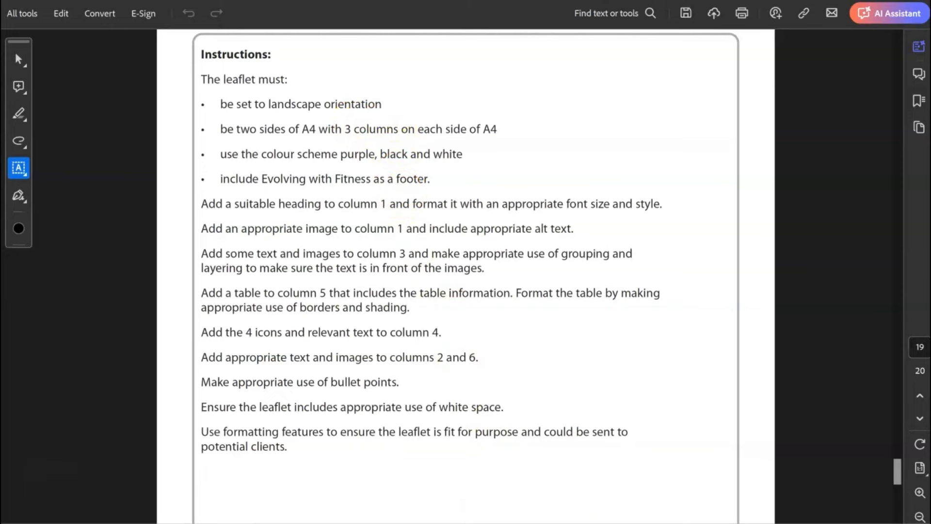
{"action": "mouse_move", "coordinate": [624, 521]}
{"action": "left_click", "coordinate": [680, 467]}
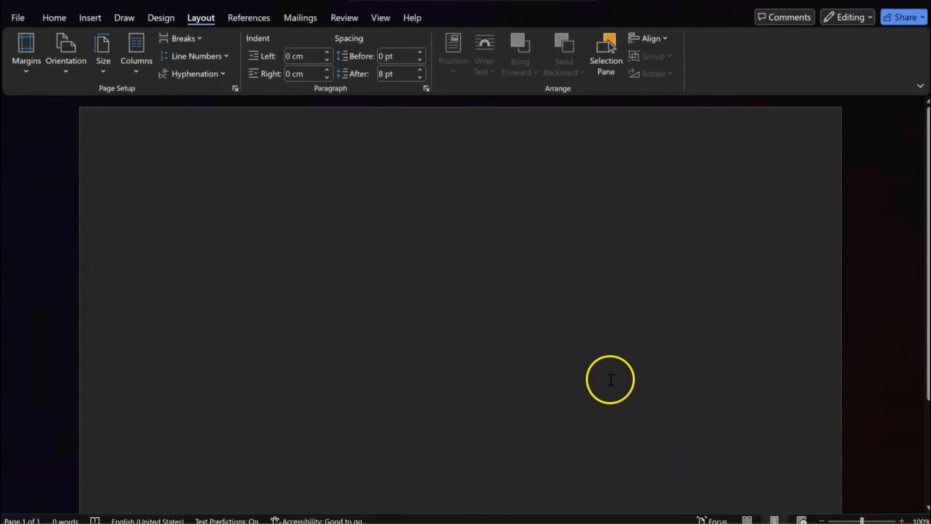
{"action": "key", "text": "ctrl+Return"}
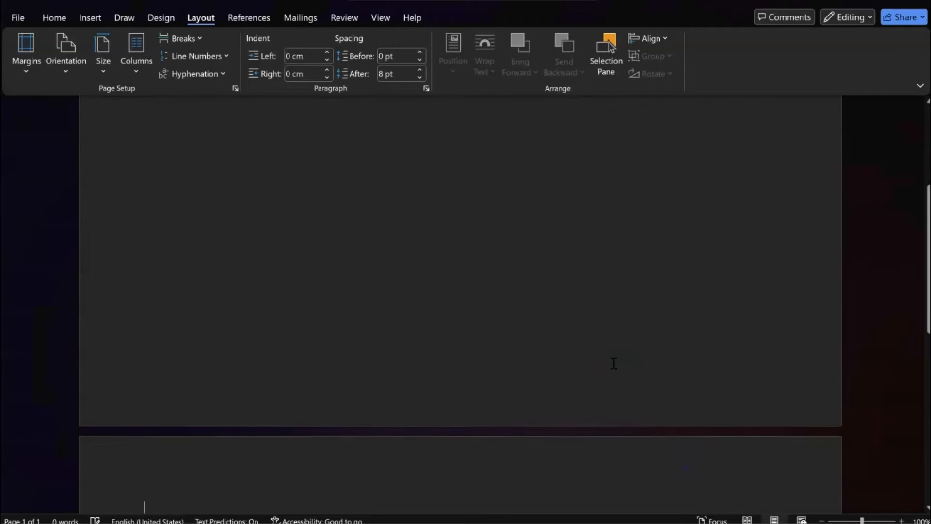
Check the blank leaflet's two pages in Word against the leaflet instructions in the PDF exam paper.
{"action": "left_click", "coordinate": [615, 408]}
{"action": "scroll", "coordinate": [621, 407], "scroll_direction": "down", "scroll_amount": 5}
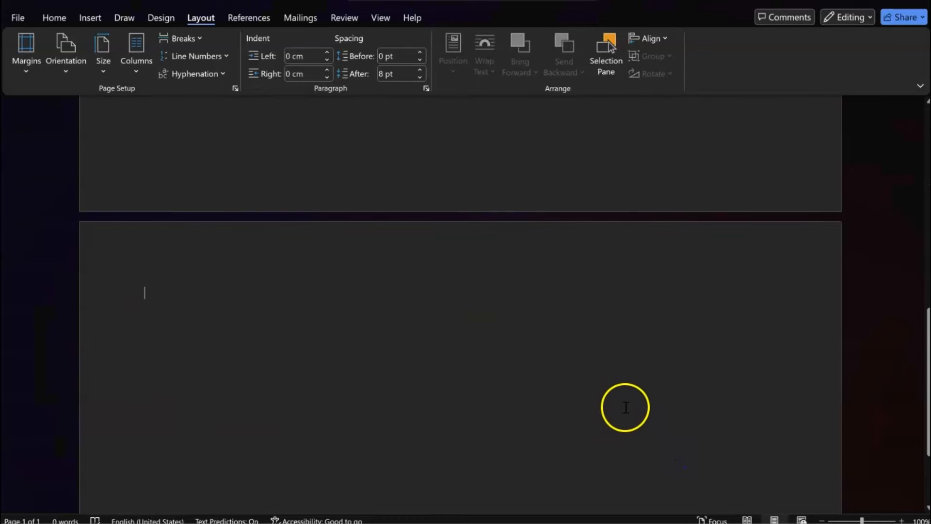
{"action": "left_click", "coordinate": [626, 466]}
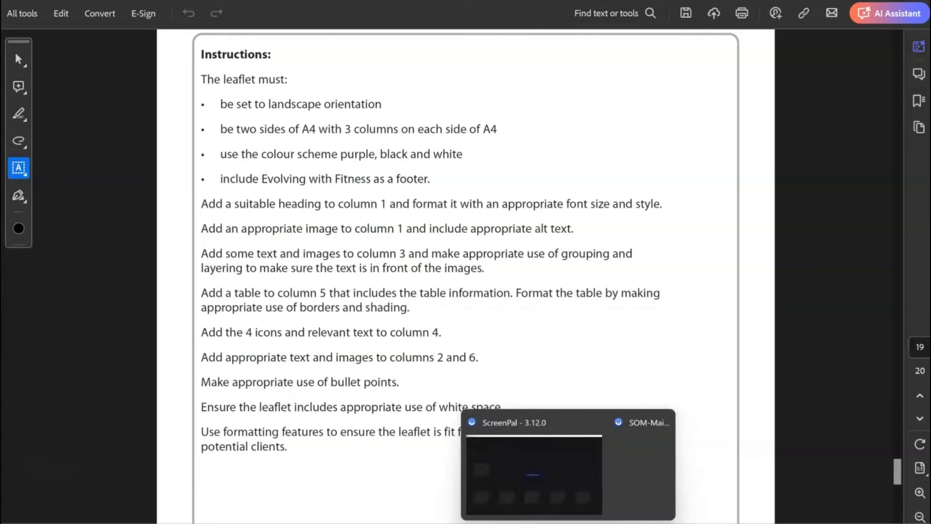
{"action": "left_click", "coordinate": [507, 157]}
{"action": "key", "text": "Escape"}
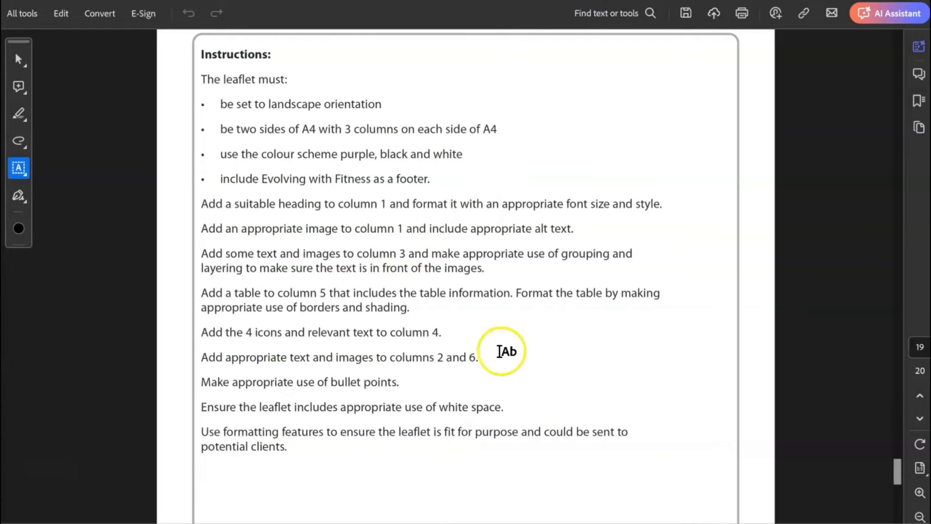
{"action": "key", "text": "alt+Tab"}
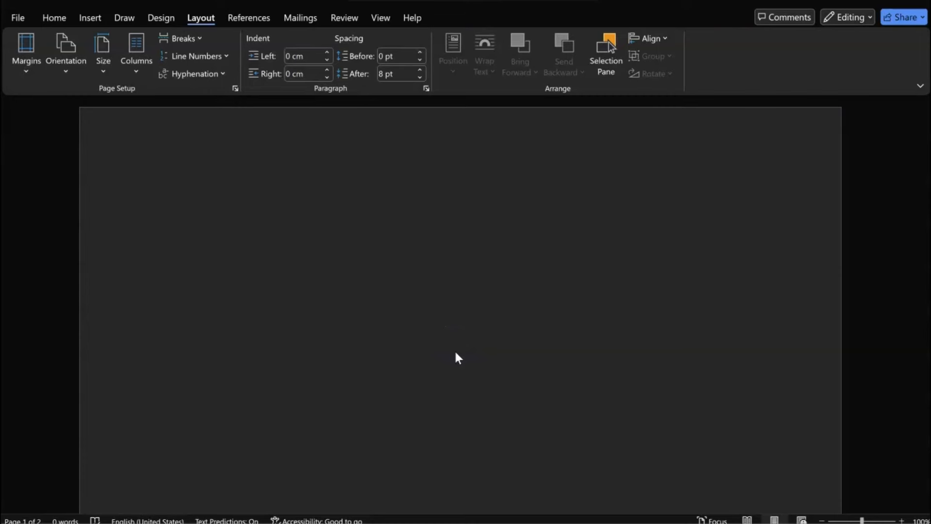
{"action": "scroll", "coordinate": [453, 359], "scroll_direction": "down", "scroll_amount": 1}
{"action": "scroll", "coordinate": [432, 303], "scroll_direction": "down", "scroll_amount": 1}
{"action": "scroll", "coordinate": [439, 300], "scroll_direction": "up", "scroll_amount": 2}
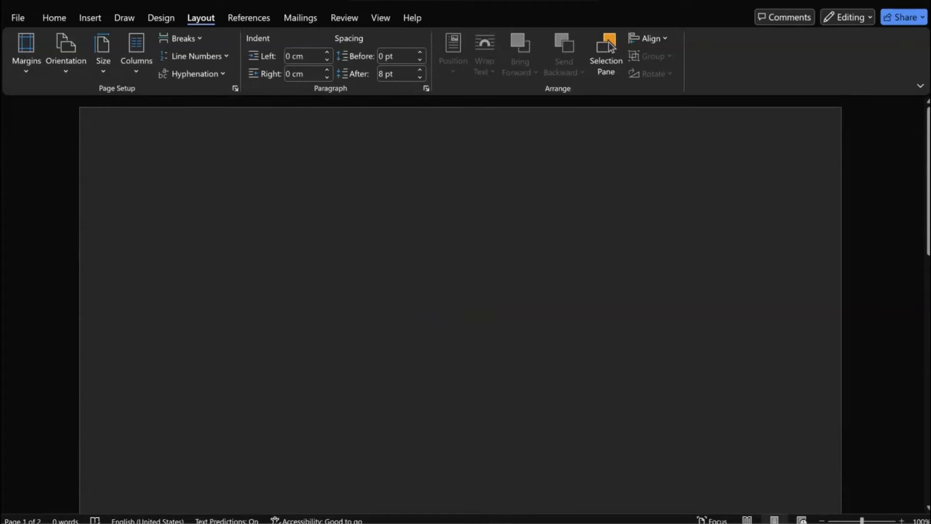
{"action": "left_click", "coordinate": [508, 522]}
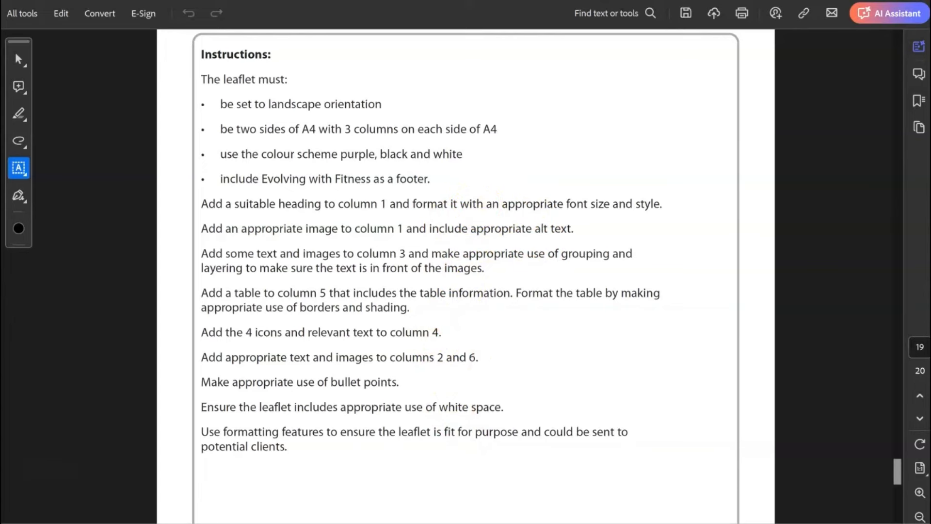
{"action": "left_click", "coordinate": [646, 469]}
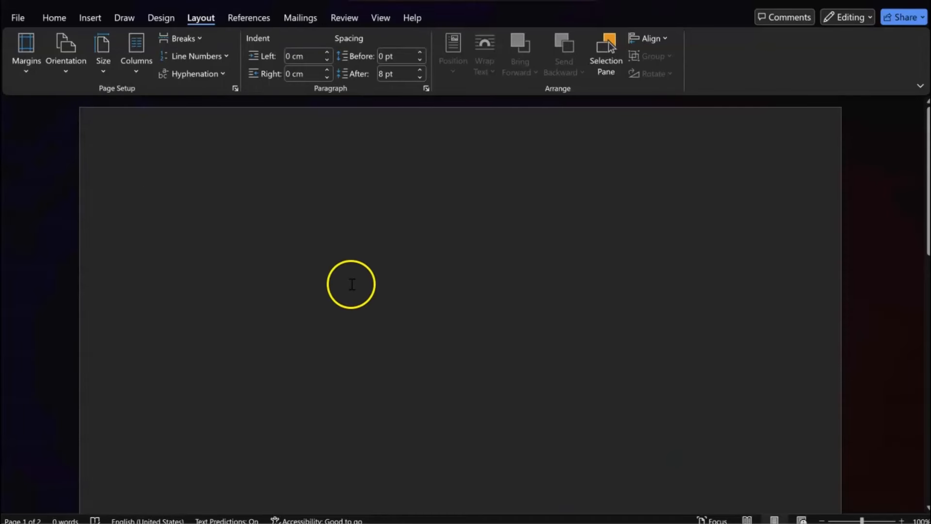
Add "Evolving with Fitness" as the leaflet's footer, with a capital F in Fitness, and finish editing the footer.
{"action": "left_click", "coordinate": [388, 24]}
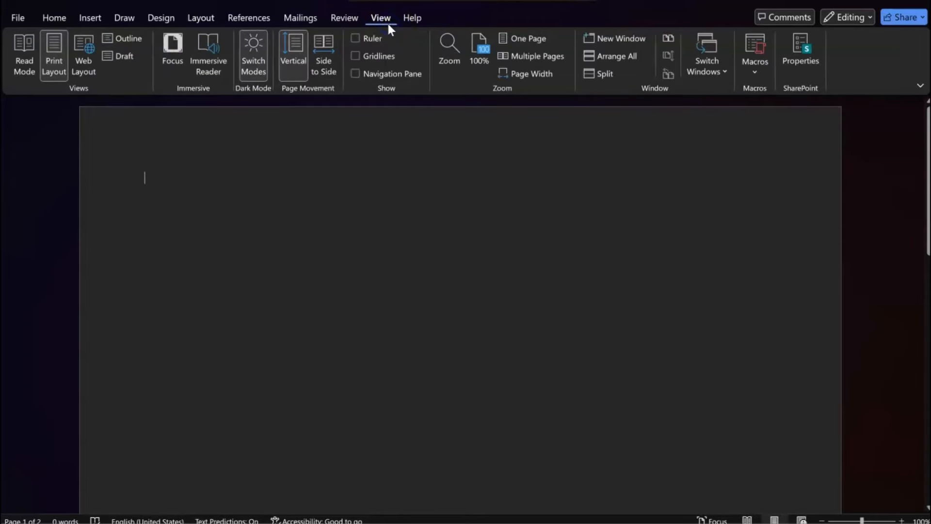
{"action": "scroll", "coordinate": [203, 271], "scroll_direction": "down", "scroll_amount": 15}
{"action": "double_click", "coordinate": [203, 272]}
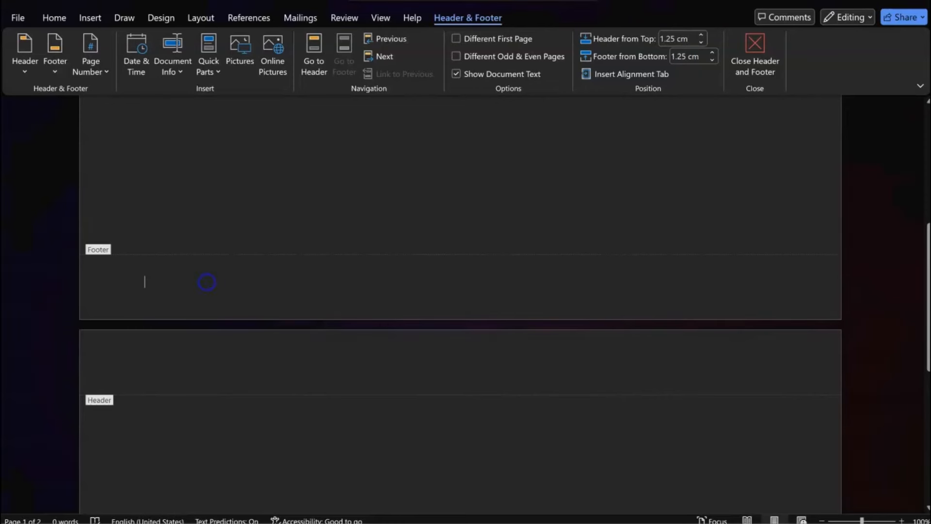
{"action": "type", "text": "Evolving with fitness"}
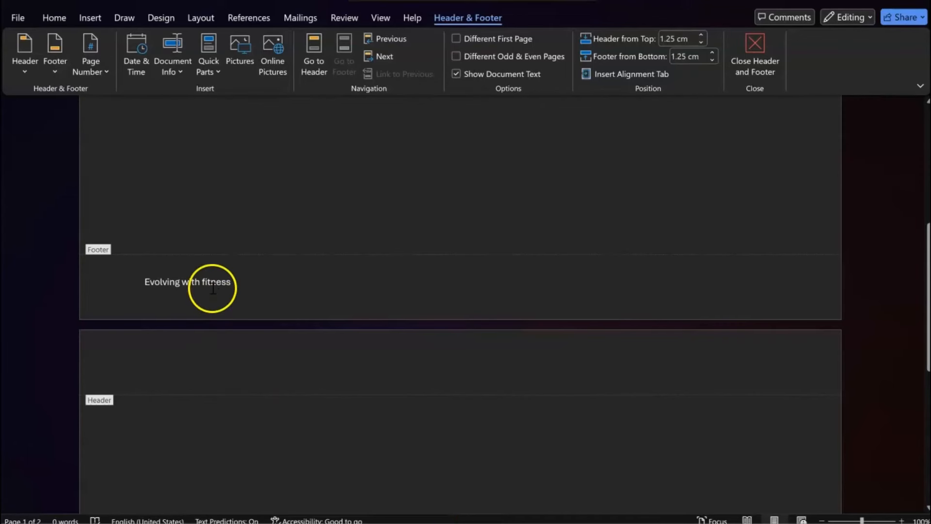
{"action": "double_click", "coordinate": [214, 282]}
{"action": "left_click", "coordinate": [204, 282]}
{"action": "key", "text": "BackSpace"}
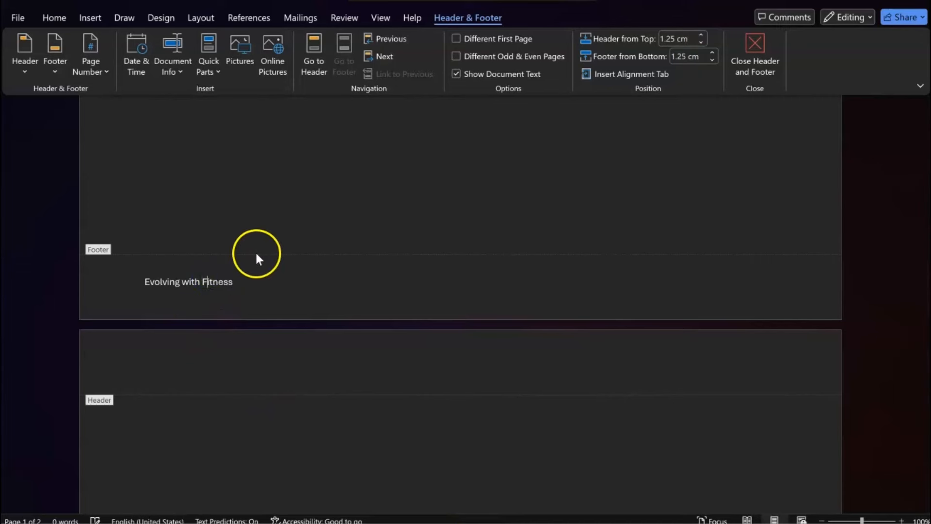
{"action": "type", "text": "F"}
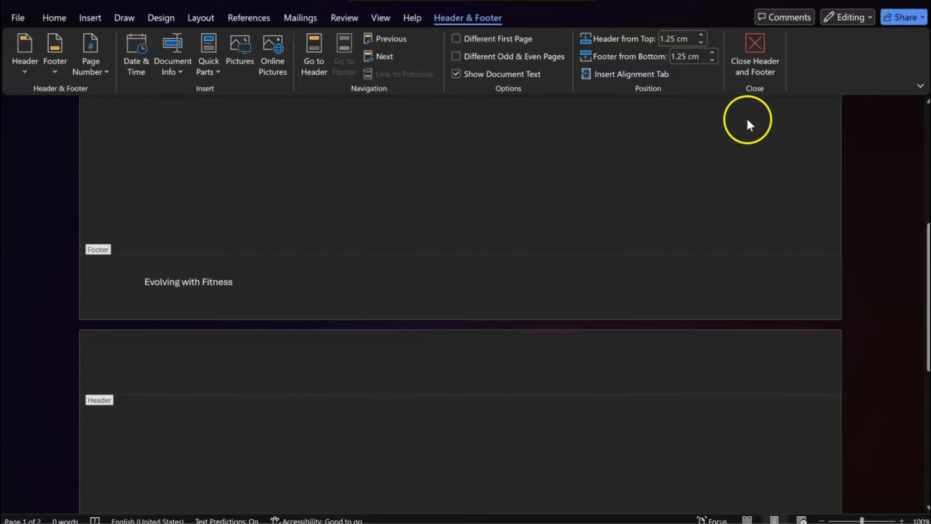
{"action": "scroll", "coordinate": [653, 174], "scroll_direction": "up", "scroll_amount": 3}
{"action": "scroll", "coordinate": [653, 189], "scroll_direction": "down", "scroll_amount": 8}
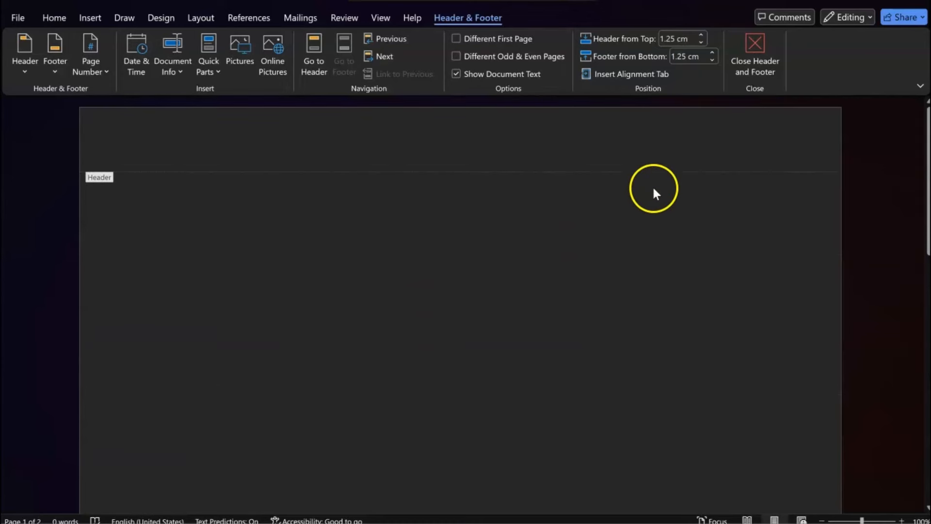
{"action": "left_click", "coordinate": [762, 72]}
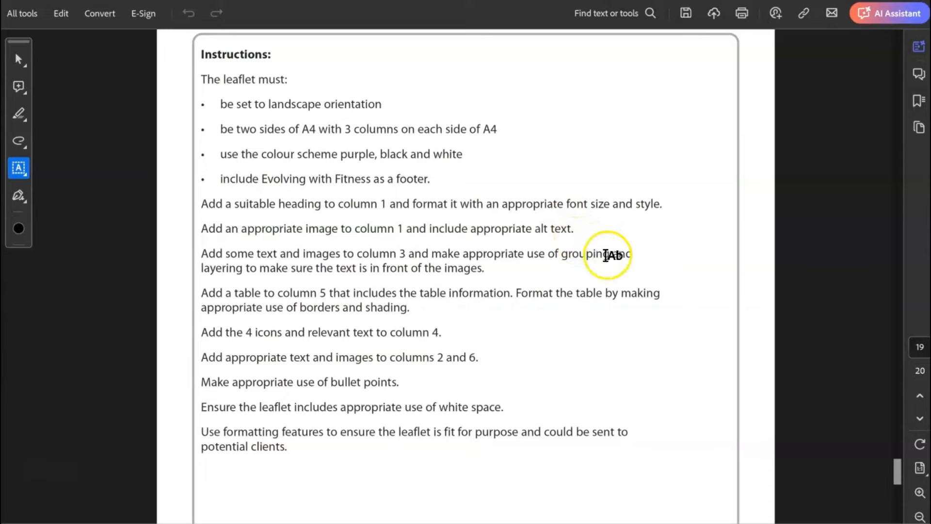
Review the text supplied in the LEAFLET CONTENT document and reread the leaflet instructions in the exam paper.
{"action": "mouse_move", "coordinate": [628, 523]}
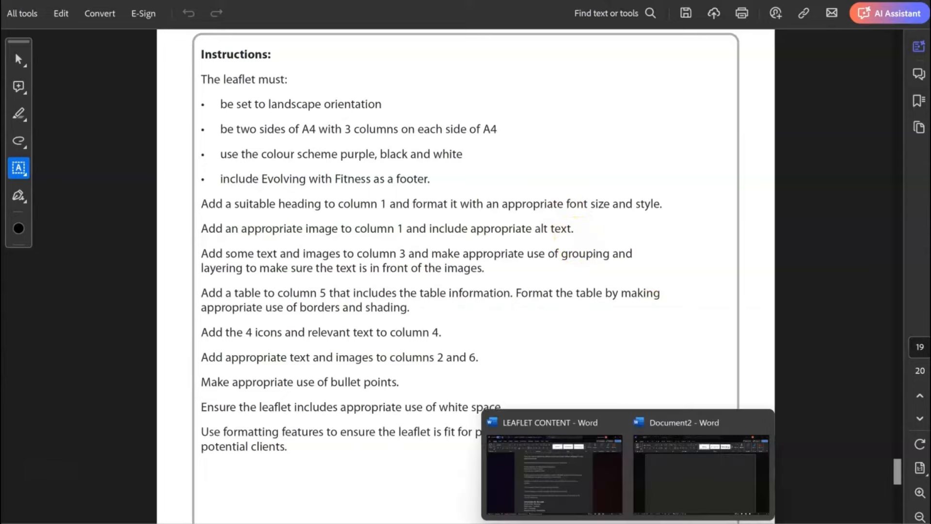
{"action": "left_click", "coordinate": [570, 477]}
{"action": "scroll", "coordinate": [352, 191], "scroll_direction": "up", "scroll_amount": 2}
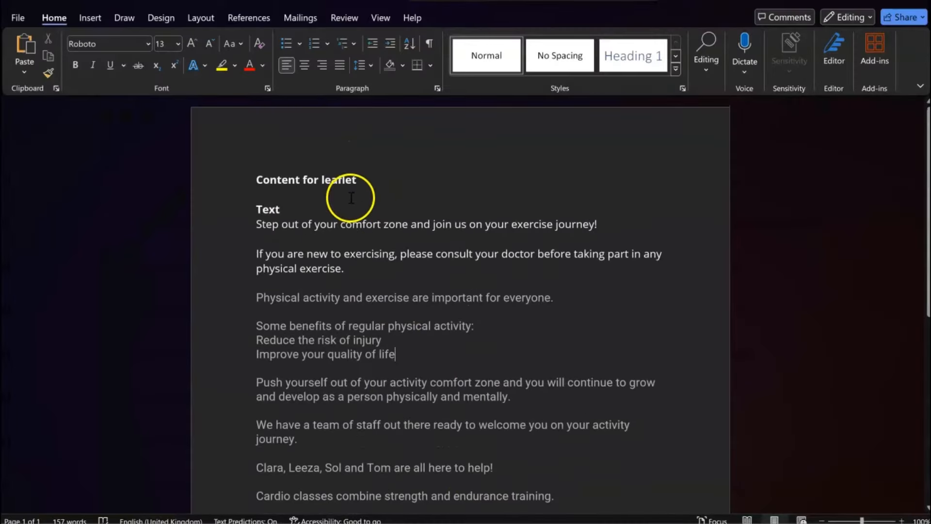
{"action": "scroll", "coordinate": [291, 199], "scroll_direction": "down", "scroll_amount": 1}
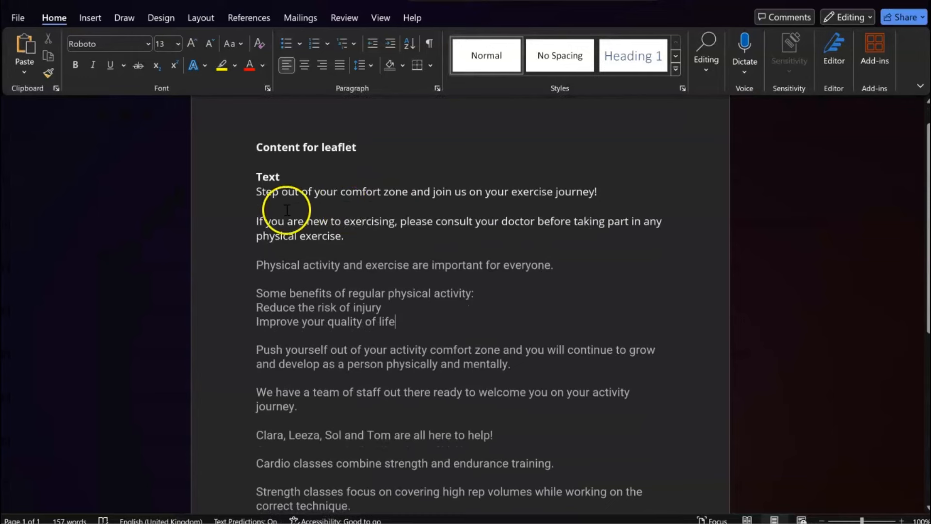
{"action": "left_click", "coordinate": [256, 191]}
{"action": "left_click_drag", "start_coordinate": [257, 177], "coordinate": [262, 383]}
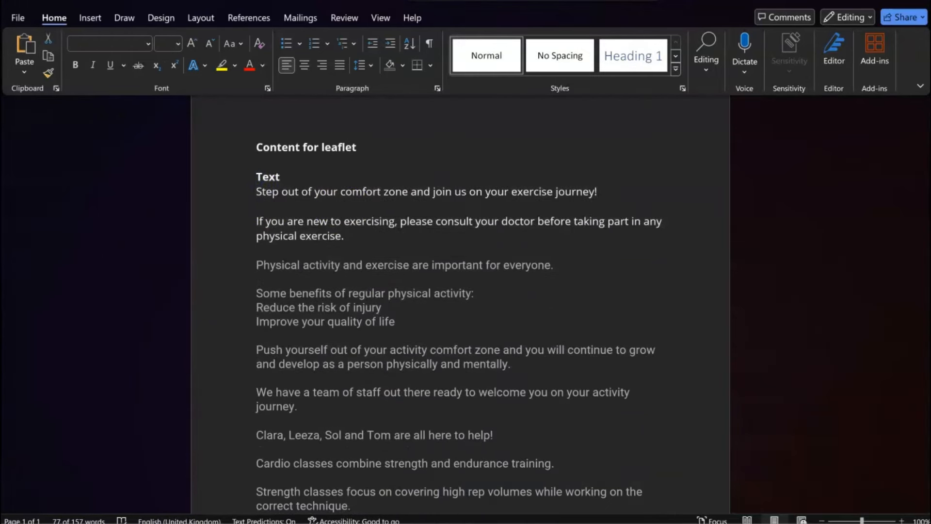
{"action": "left_click", "coordinate": [538, 523]}
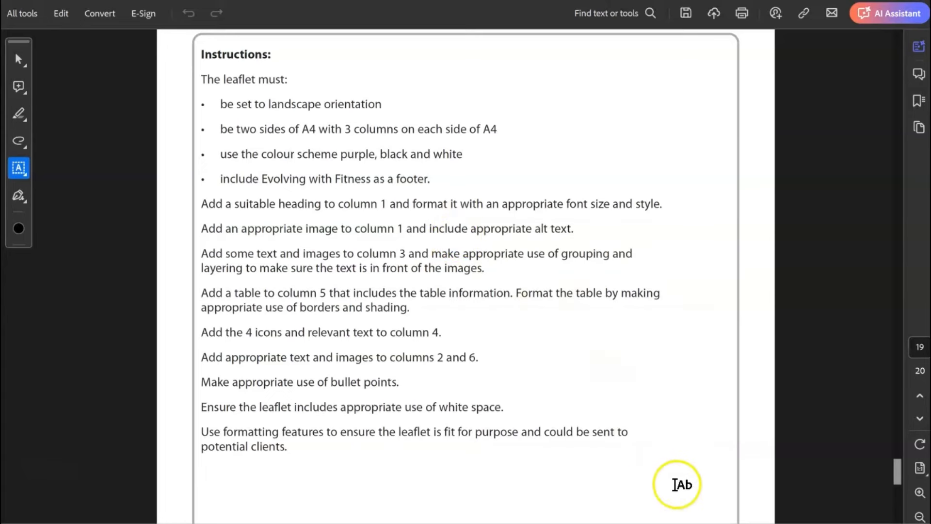
Switch to the leaflet document in Word and enter the heading "Evolving with Fitness" at the start of column 1.
{"action": "mouse_move", "coordinate": [628, 523]}
{"action": "left_click", "coordinate": [701, 473]}
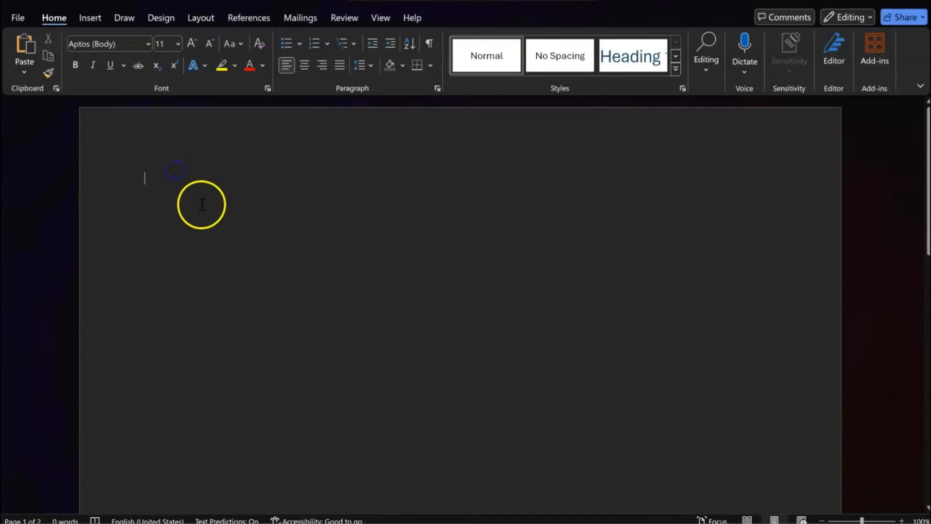
{"action": "type", "text": "Evol"}
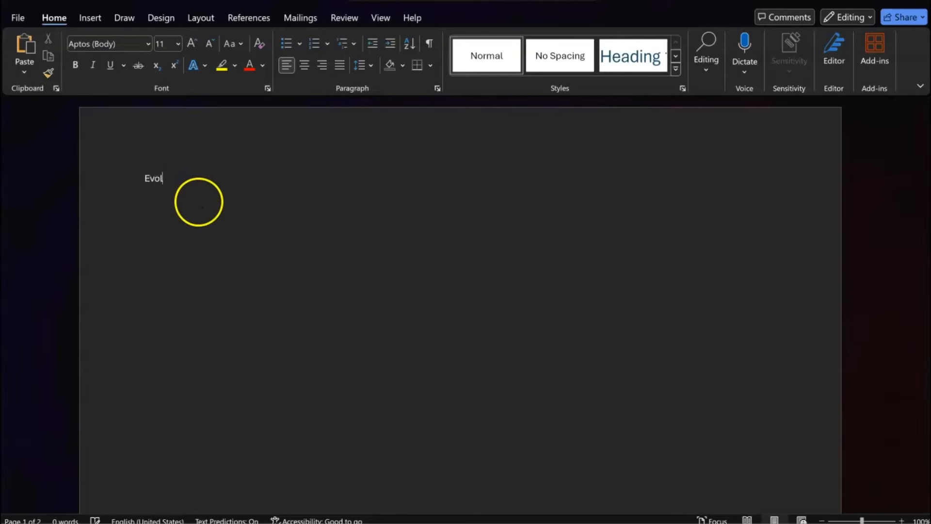
{"action": "type", "text": "ve"}
{"action": "scroll", "coordinate": [183, 199], "scroll_direction": "down", "scroll_amount": 1}
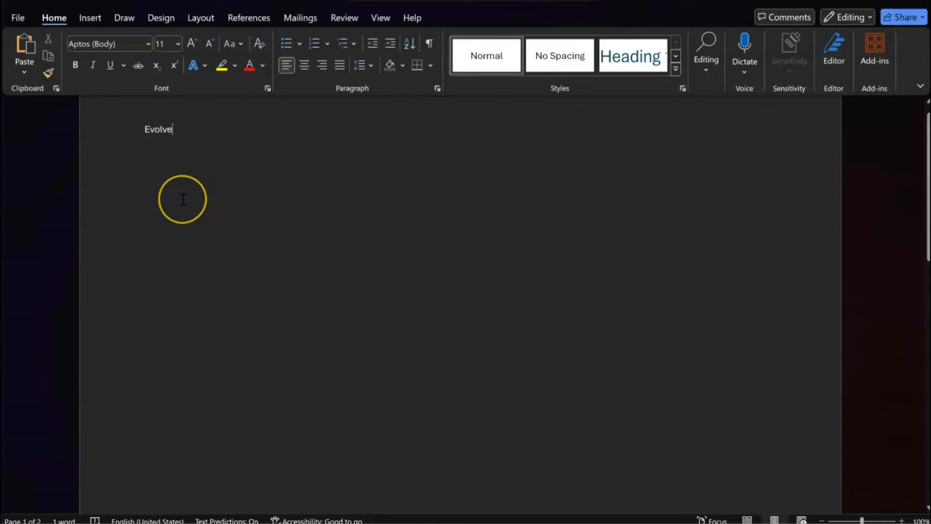
{"action": "scroll", "coordinate": [183, 199], "scroll_direction": "up", "scroll_amount": 1}
{"action": "key", "text": "BackSpace"}
{"action": "type", "text": "ing with Fitness"}
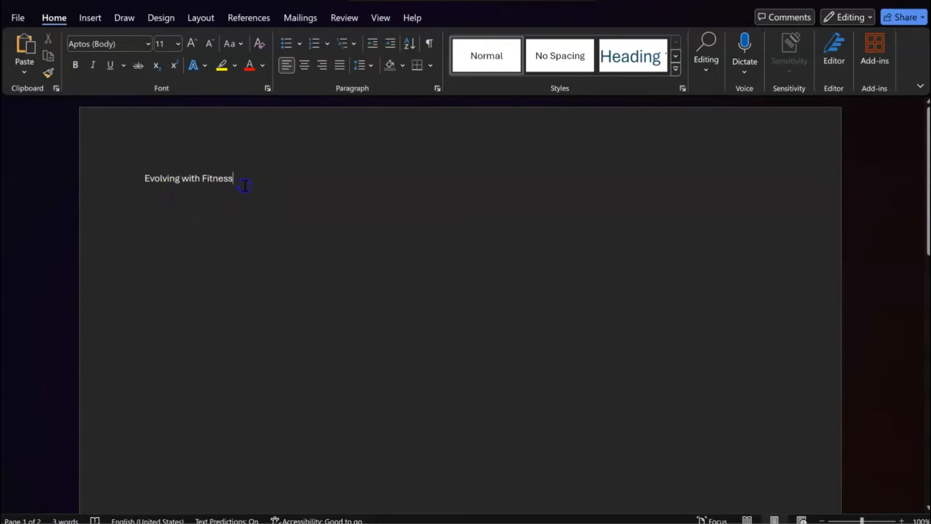
Enlarge the column 1 heading "Evolving with Fitness" to font size 22 so it fits on one line.
{"action": "left_click_drag", "start_coordinate": [243, 182], "coordinate": [151, 167]}
{"action": "left_click", "coordinate": [193, 43]}
{"action": "left_click", "coordinate": [193, 43]}
{"action": "left_click", "coordinate": [194, 43]}
{"action": "left_click", "coordinate": [194, 43]}
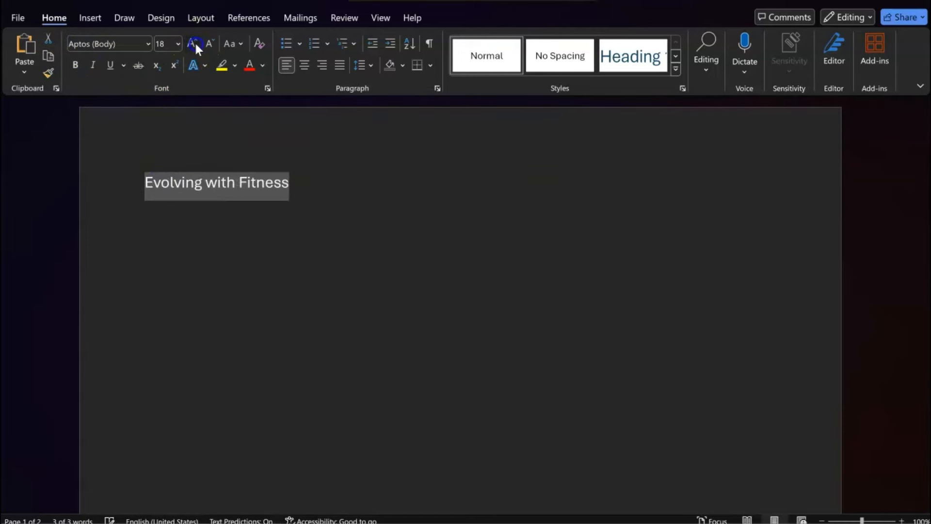
{"action": "left_click", "coordinate": [194, 43]}
{"action": "left_click", "coordinate": [194, 43]}
{"action": "left_click", "coordinate": [194, 43]}
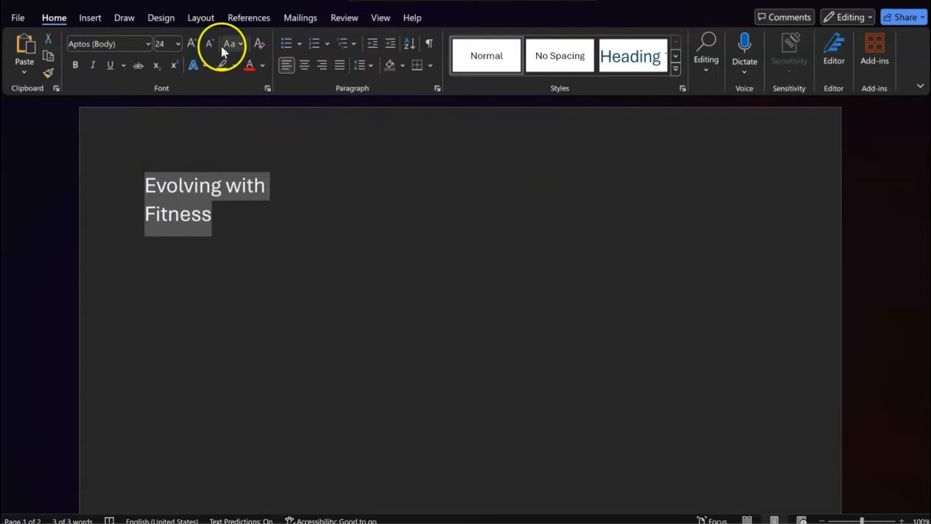
{"action": "left_click", "coordinate": [209, 42]}
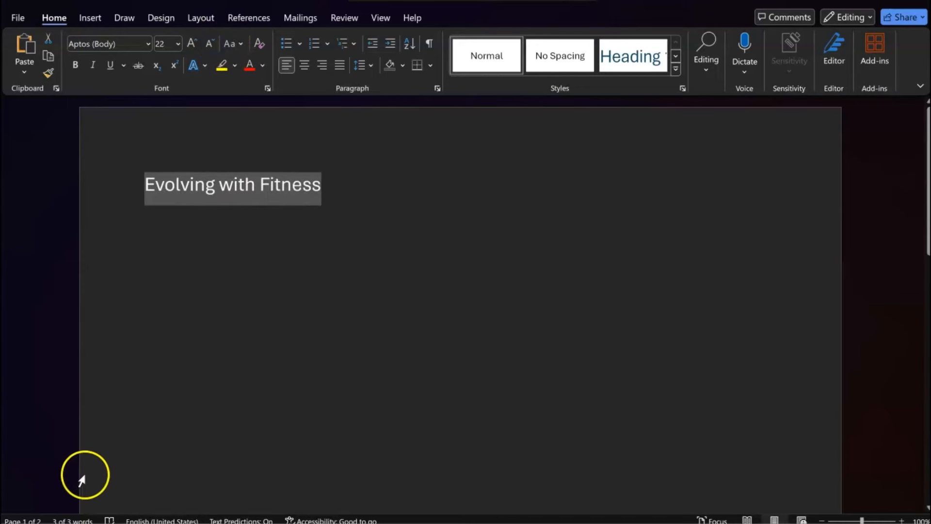
Make the column 1 heading bold and set its font to Calibri.
{"action": "left_click", "coordinate": [77, 64]}
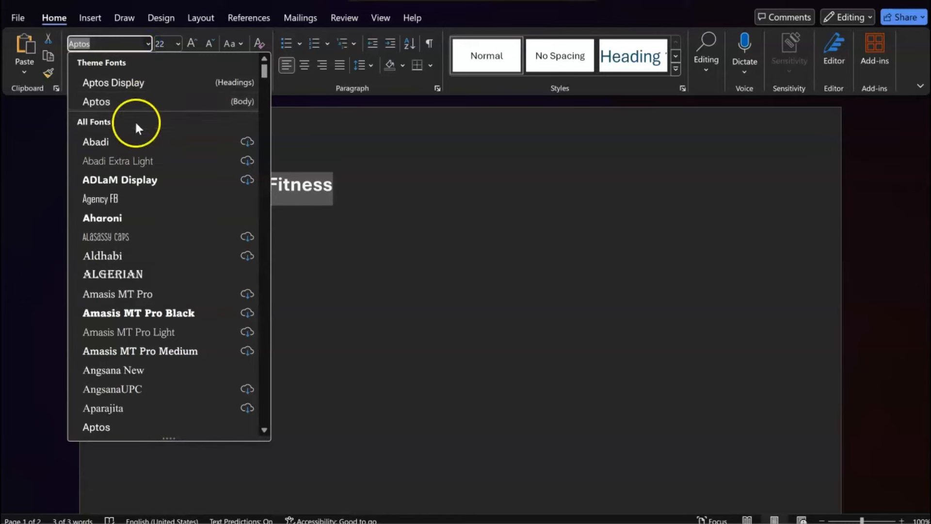
{"action": "scroll", "coordinate": [157, 317], "scroll_direction": "down", "scroll_amount": 2}
{"action": "scroll", "coordinate": [163, 310], "scroll_direction": "down", "scroll_amount": 20}
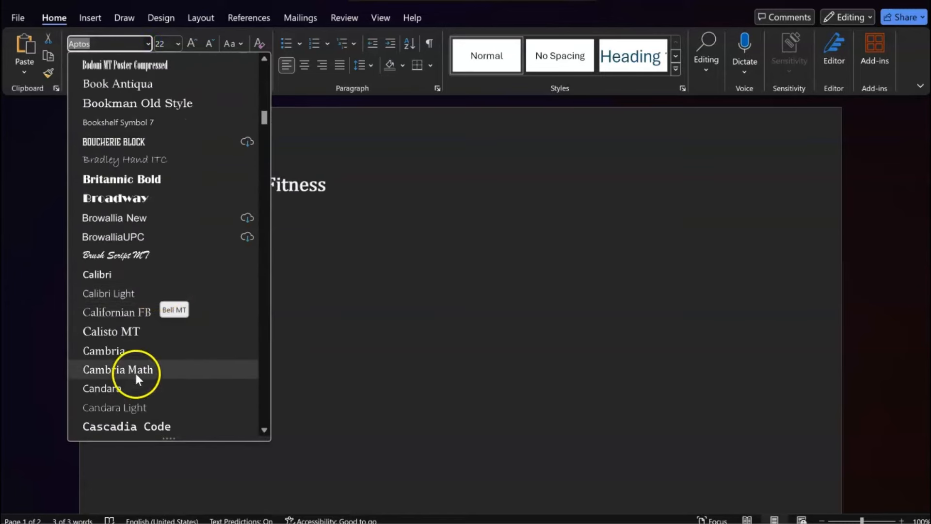
{"action": "left_click", "coordinate": [129, 279]}
{"action": "left_click", "coordinate": [199, 220]}
{"action": "left_click", "coordinate": [331, 182]}
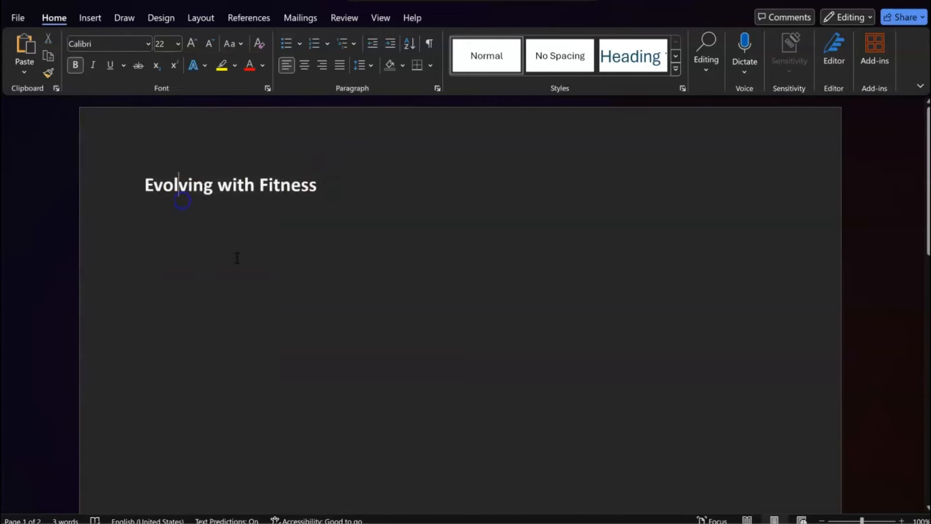
Check the image instruction in the exam paper and paste the step-aerobics class photo below the leaflet's column 1 heading.
{"action": "left_click", "coordinate": [522, 523]}
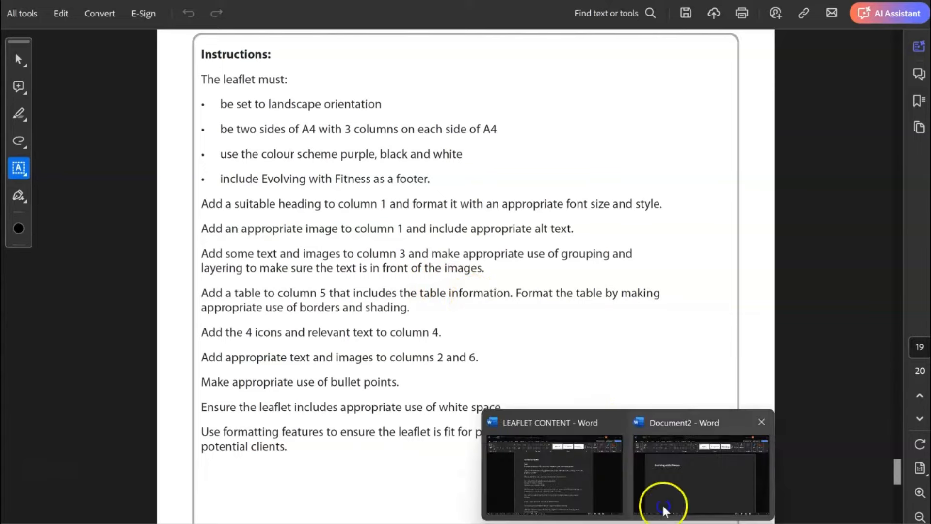
{"action": "left_click", "coordinate": [661, 505]}
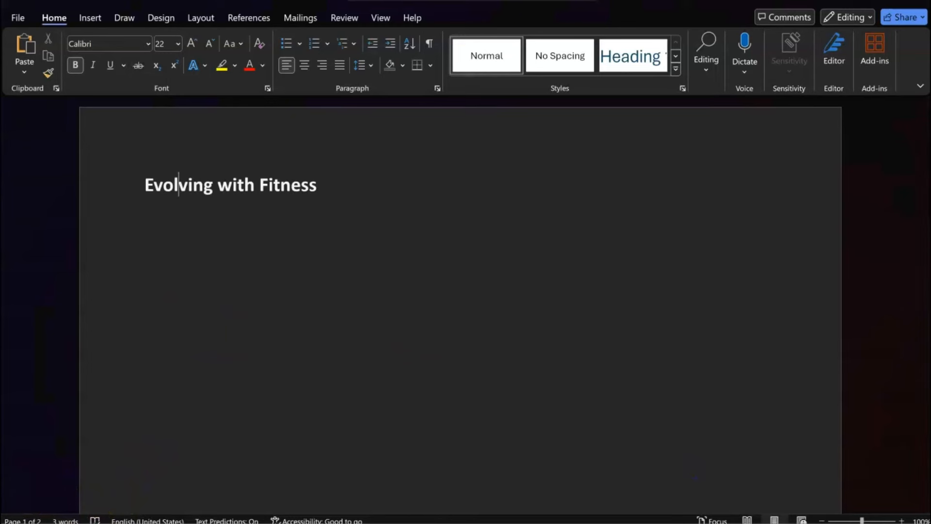
{"action": "key", "text": "ctrl+v"}
Colour the column 1 heading "Evolving with Fitness" in the standard Purple and centre it.
{"action": "left_click", "coordinate": [312, 185]}
{"action": "left_click", "coordinate": [302, 185]}
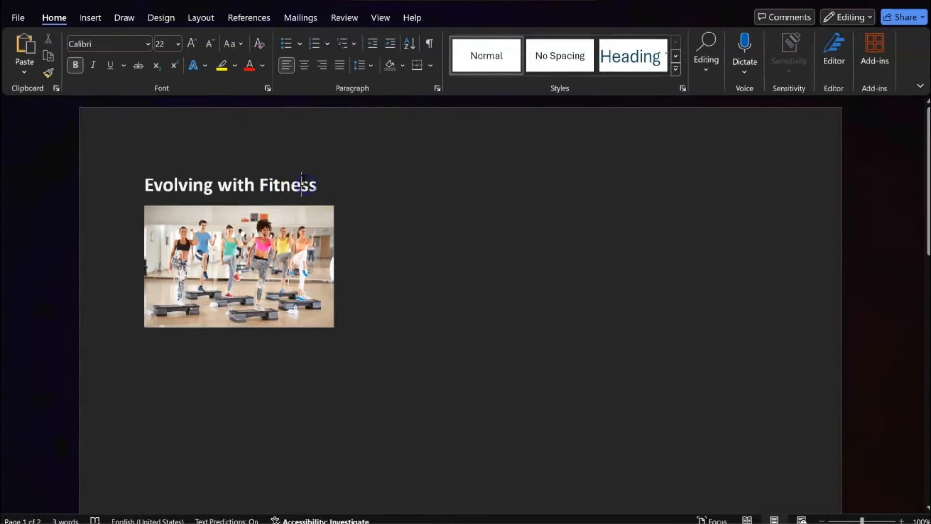
{"action": "triple_click", "coordinate": [316, 184]}
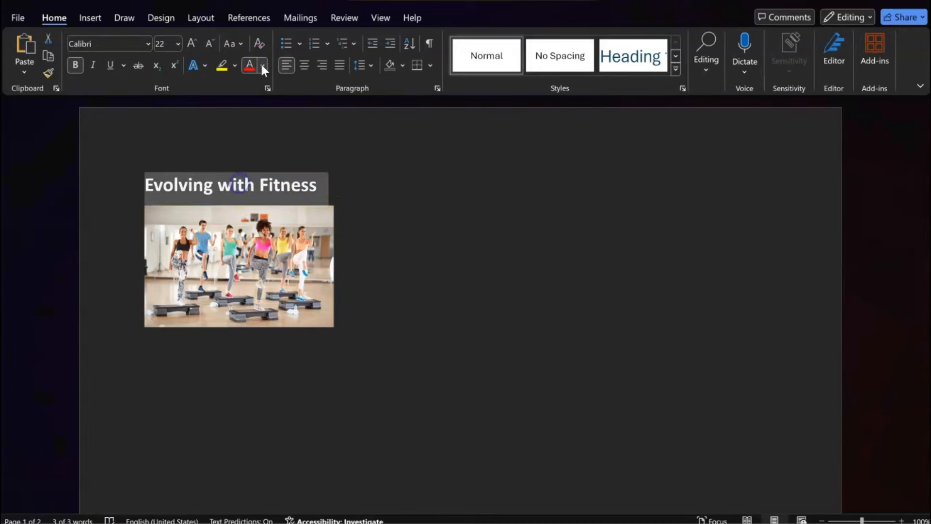
{"action": "left_click", "coordinate": [262, 65]}
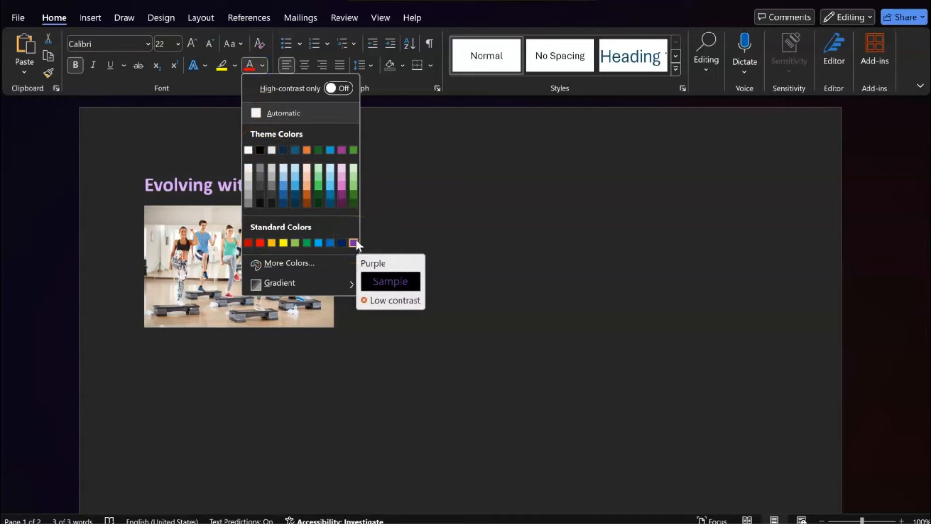
{"action": "left_click", "coordinate": [342, 203]}
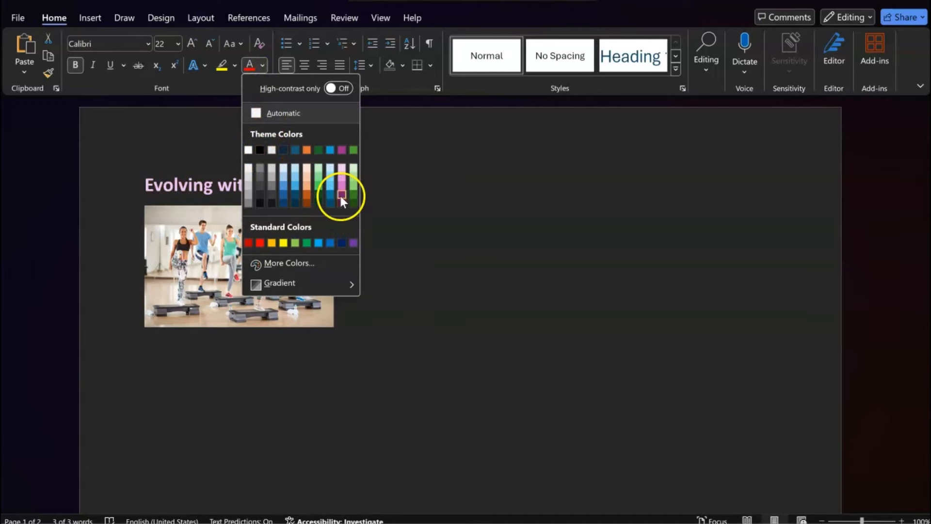
{"action": "left_click", "coordinate": [353, 242]}
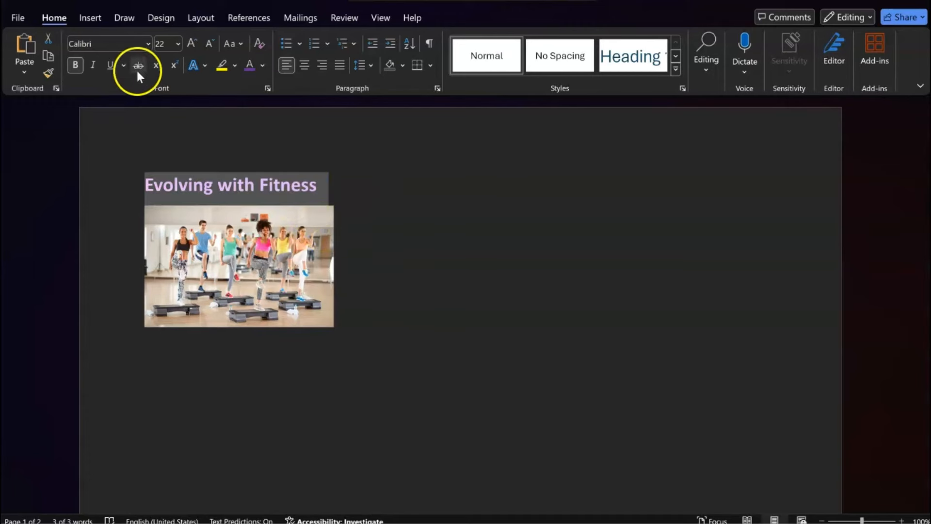
{"action": "left_click", "coordinate": [302, 64]}
{"action": "left_click", "coordinate": [353, 251]}
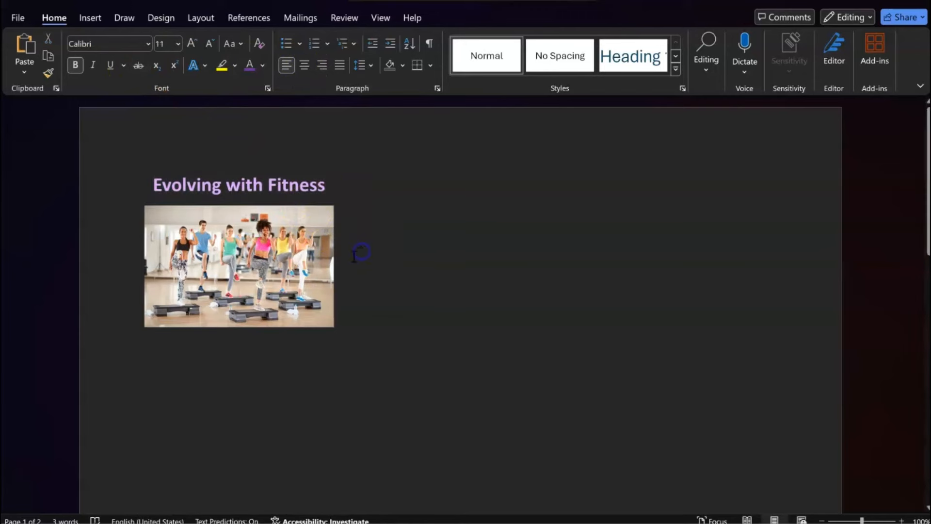
Give the step-aerobics photo in column 1 the alt text "Fitness class".
{"action": "left_click", "coordinate": [282, 253]}
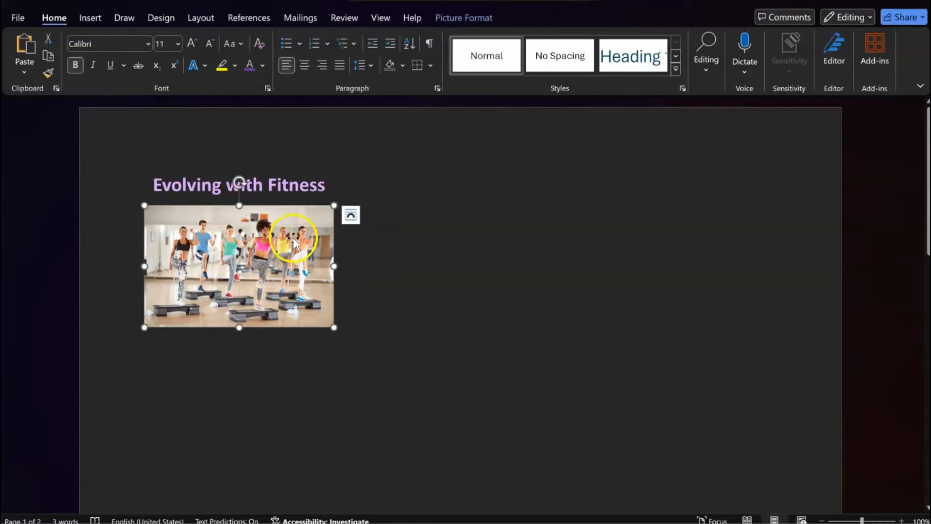
{"action": "right_click", "coordinate": [291, 243]}
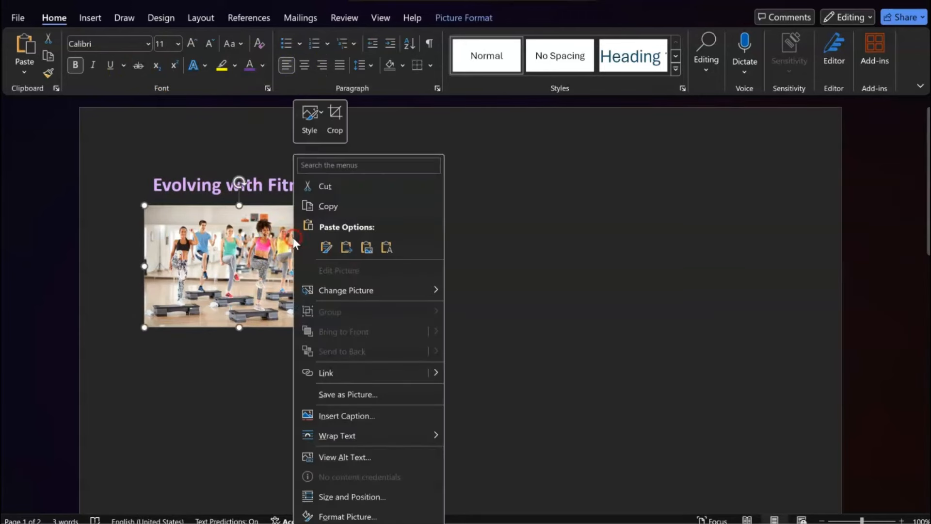
{"action": "left_click", "coordinate": [363, 456]}
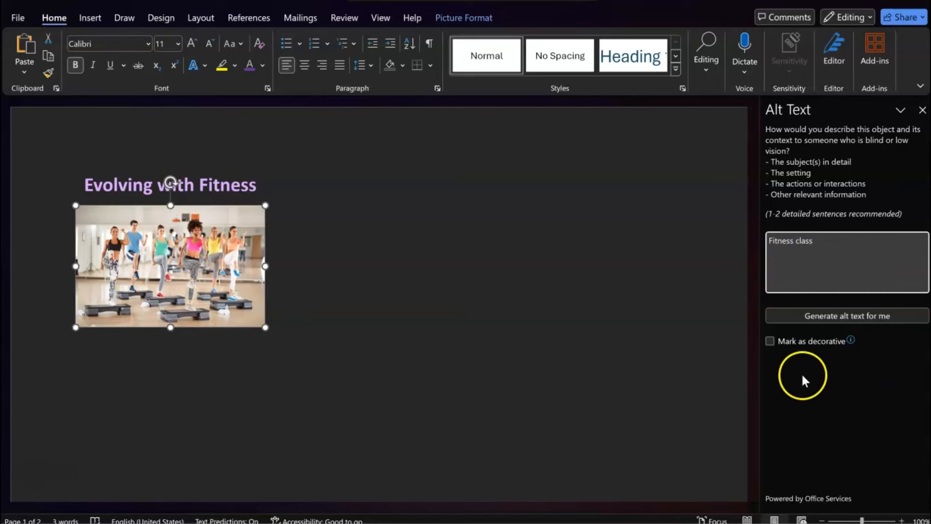
{"action": "left_click", "coordinate": [657, 317]}
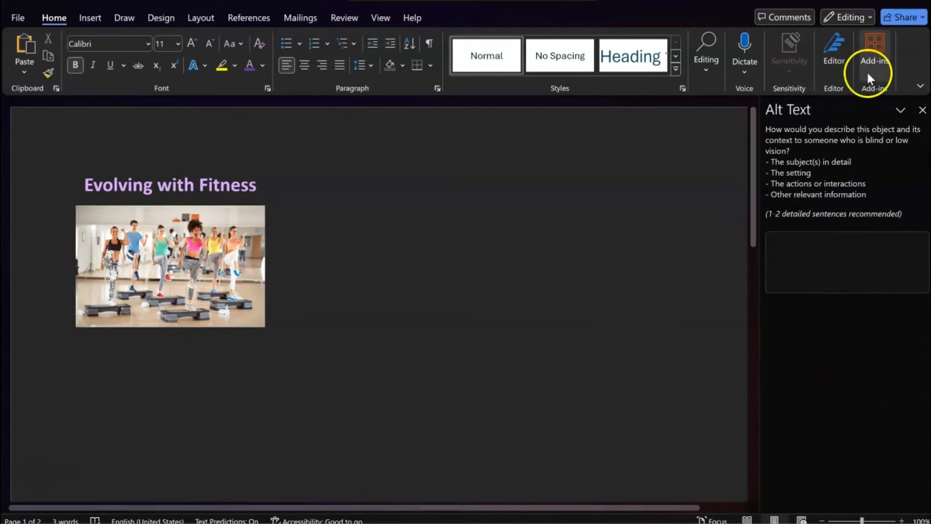
{"action": "left_click", "coordinate": [923, 111]}
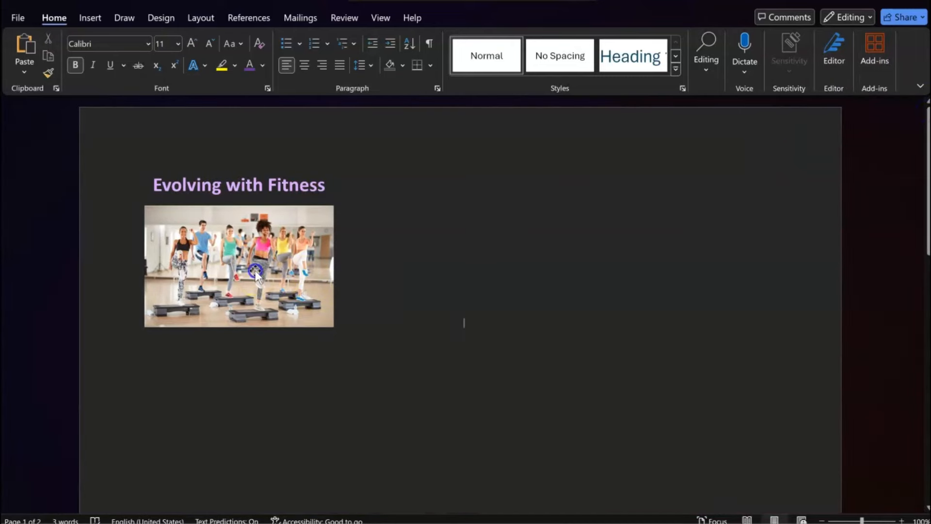
{"action": "left_click", "coordinate": [301, 271]}
Check the exam instructions, then cut the LEAFLET CONTENT text from "Step out of your comfort zone" through "physically and mentally.".
{"action": "key", "text": "alt+Tab"}
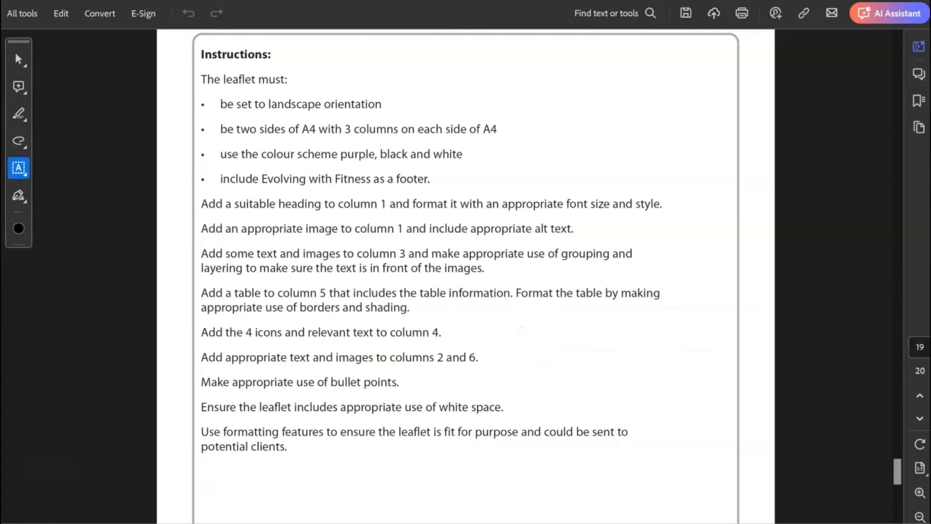
{"action": "left_click", "coordinate": [547, 439]}
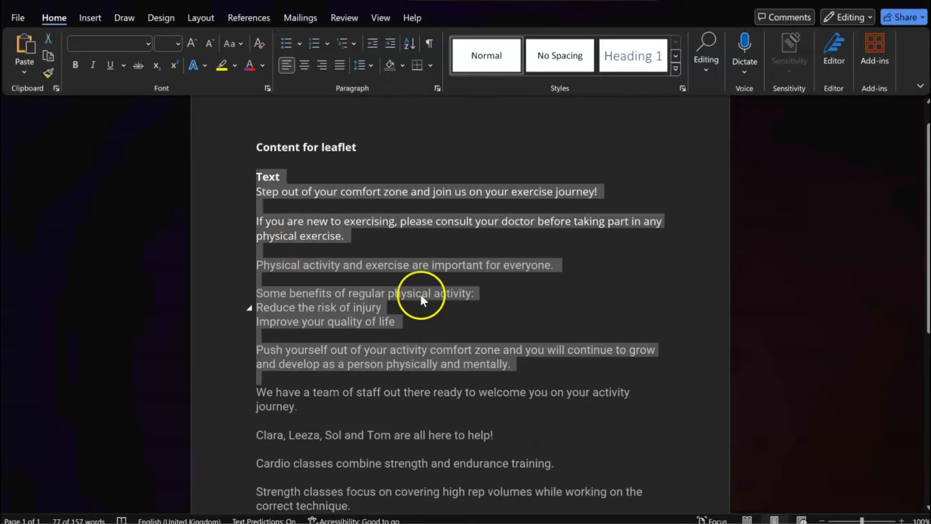
{"action": "left_click", "coordinate": [406, 294]}
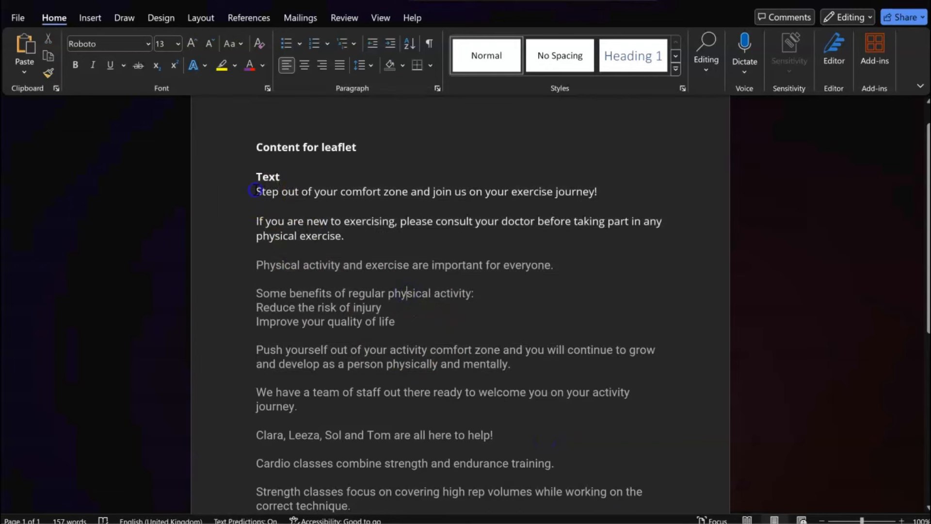
{"action": "left_click_drag", "start_coordinate": [268, 204], "coordinate": [504, 352]}
{"action": "scroll", "coordinate": [509, 381], "scroll_direction": "down", "scroll_amount": 7}
{"action": "scroll", "coordinate": [510, 381], "scroll_direction": "up", "scroll_amount": 3}
{"action": "scroll", "coordinate": [511, 382], "scroll_direction": "up", "scroll_amount": 1}
{"action": "scroll", "coordinate": [511, 382], "scroll_direction": "down", "scroll_amount": 1}
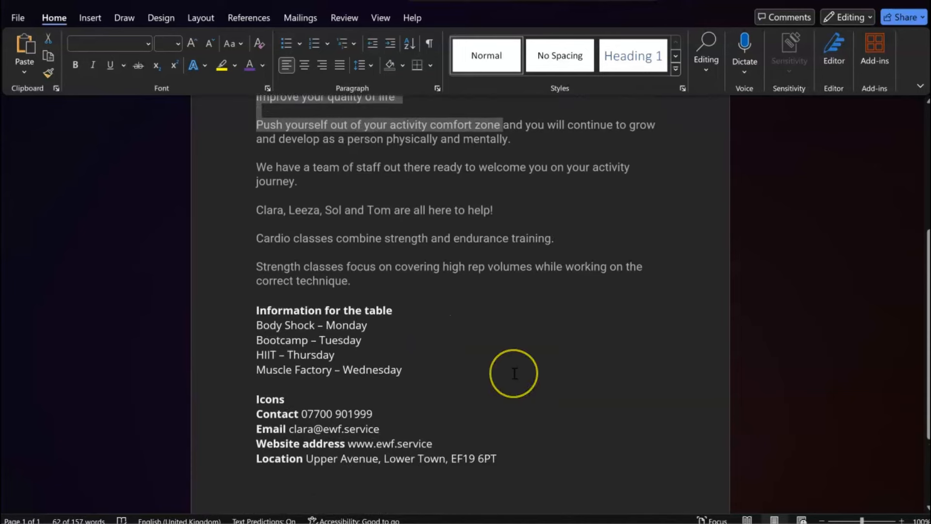
{"action": "scroll", "coordinate": [510, 370], "scroll_direction": "up", "scroll_amount": 5}
{"action": "key", "text": "ctrl+shift+Down"}
{"action": "right_click", "coordinate": [276, 217]}
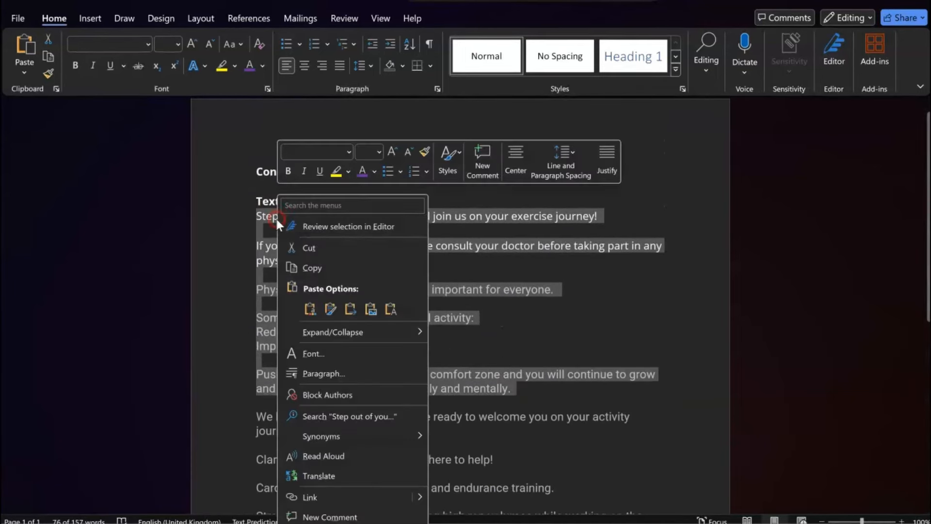
{"action": "left_click", "coordinate": [322, 248]}
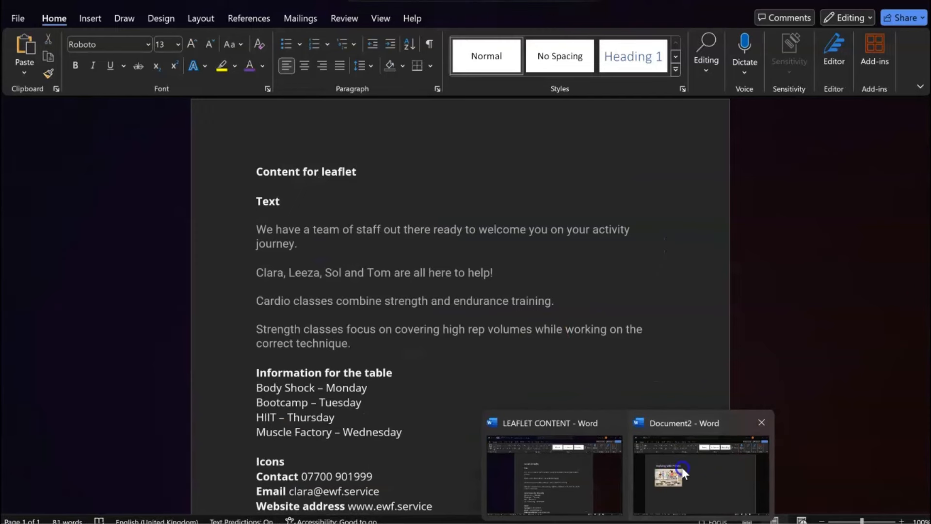
Return to the leaflet document, remove the surplus break, and paste the cut text at the start of column 3.
{"action": "left_click", "coordinate": [682, 467]}
{"action": "left_click_drag", "start_coordinate": [605, 202], "coordinate": [603, 208]}
{"action": "left_click", "coordinate": [485, 227]}
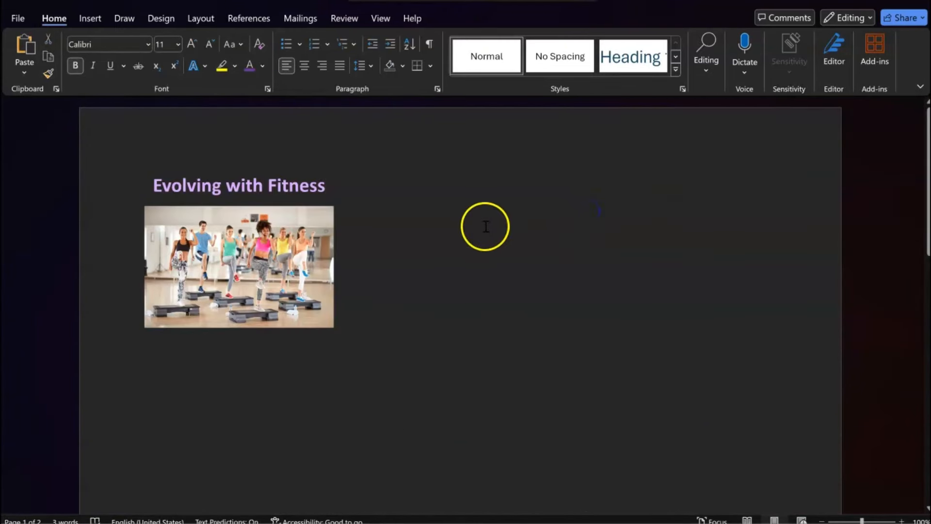
{"action": "key", "text": "BackSpace"}
{"action": "scroll", "coordinate": [484, 226], "scroll_direction": "down", "scroll_amount": 1}
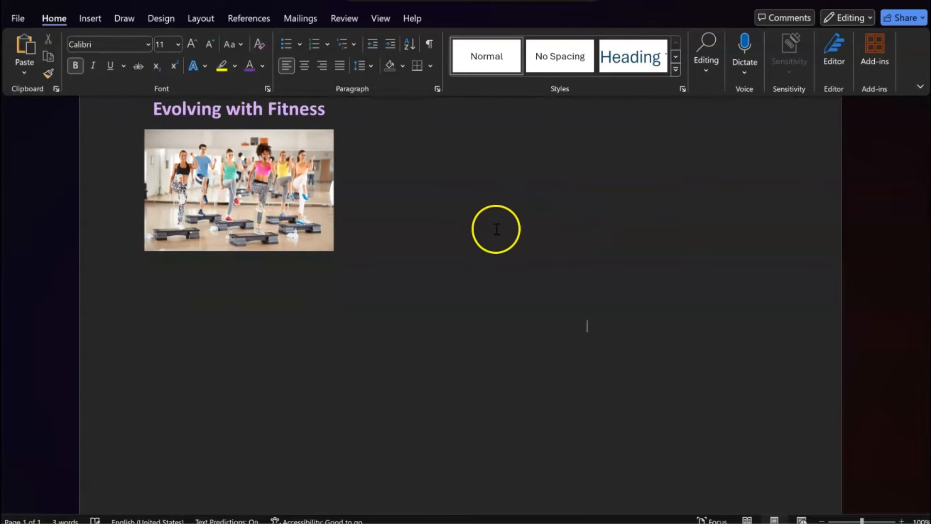
{"action": "scroll", "coordinate": [581, 264], "scroll_direction": "up", "scroll_amount": 2}
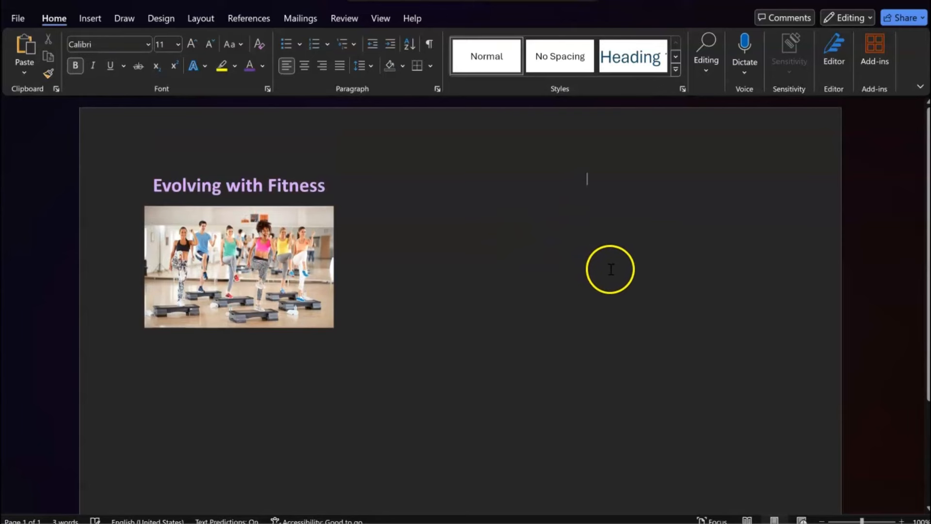
{"action": "key", "text": "ctrl+v"}
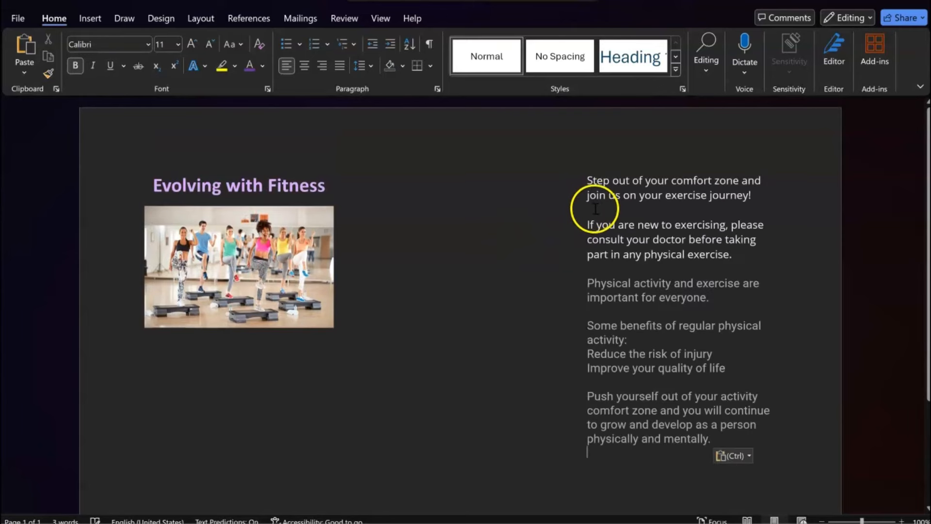
Check the column 3 instruction in the exam paper and insert the photo of three teenagers below the leaflet's column 3 text.
{"action": "key", "text": "alt+Tab"}
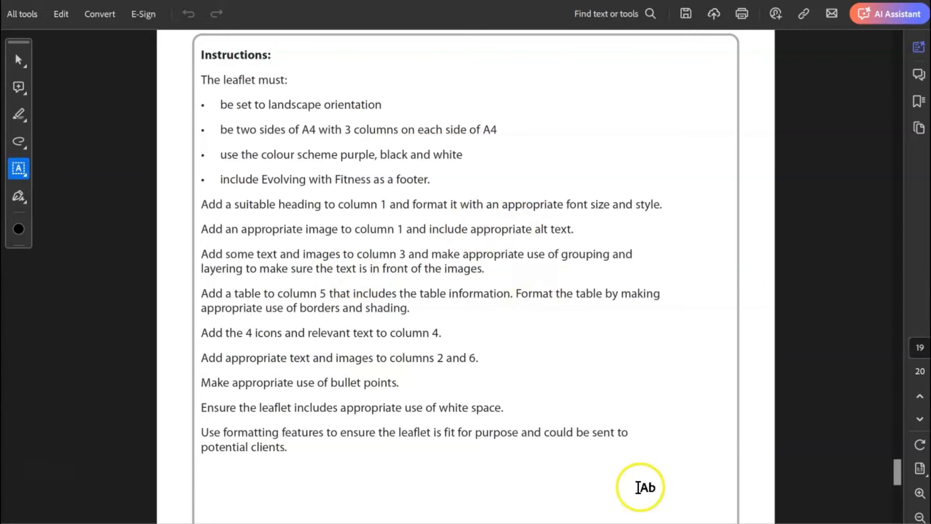
{"action": "mouse_move", "coordinate": [628, 523]}
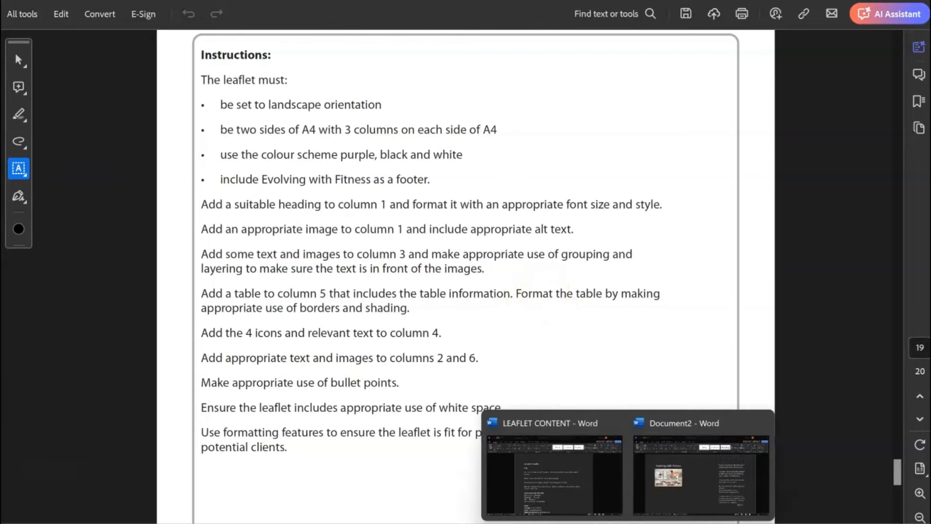
{"action": "left_click", "coordinate": [705, 478]}
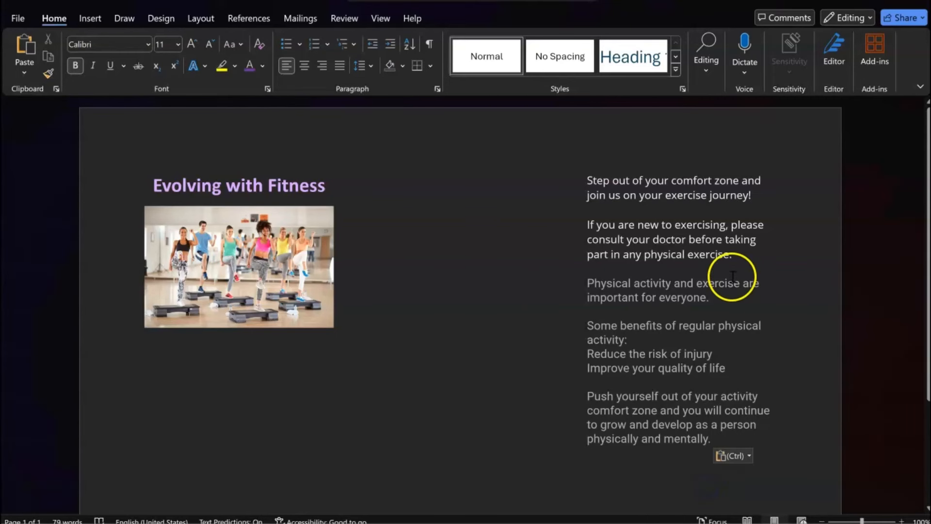
{"action": "left_click", "coordinate": [677, 323]}
{"action": "left_click", "coordinate": [668, 456]}
{"action": "scroll", "coordinate": [672, 451], "scroll_direction": "down", "scroll_amount": 3}
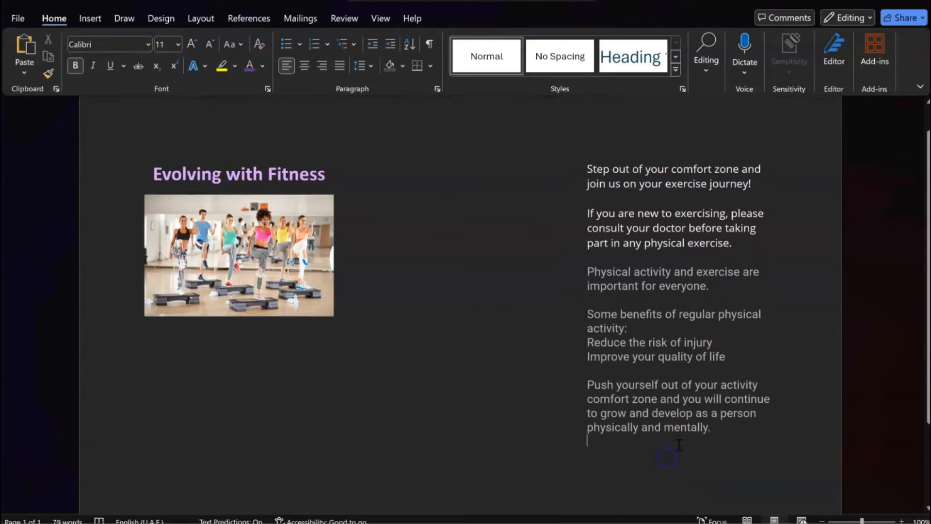
{"action": "left_click", "coordinate": [160, 512]}
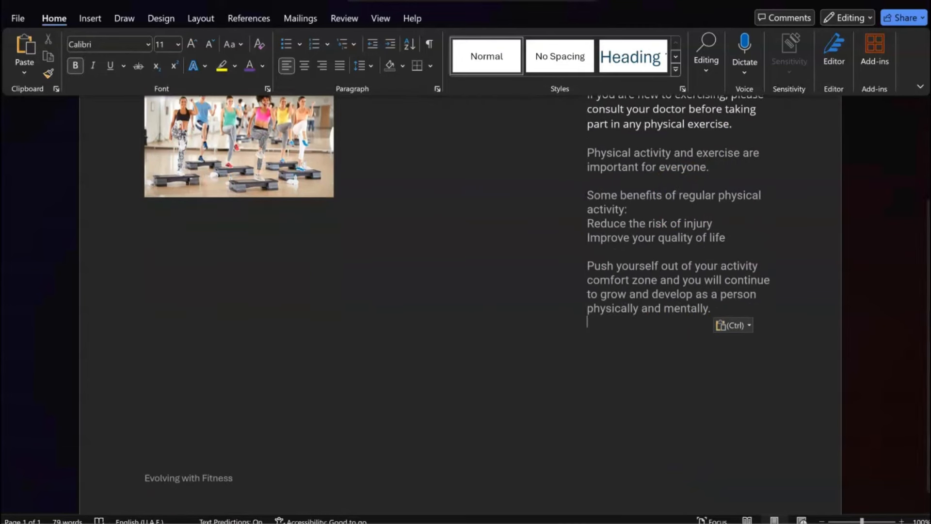
{"action": "left_click", "coordinate": [743, 368]}
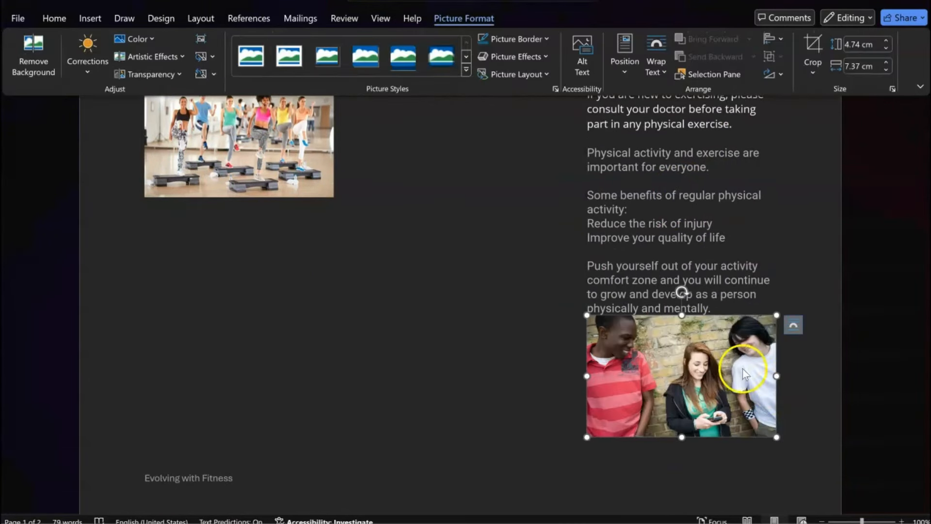
Set the teenagers photo to Behind Text and move it up behind the "Push yourself out of your activity comfort zone" paragraph.
{"action": "left_click", "coordinate": [794, 324]}
{"action": "left_click", "coordinate": [849, 440]}
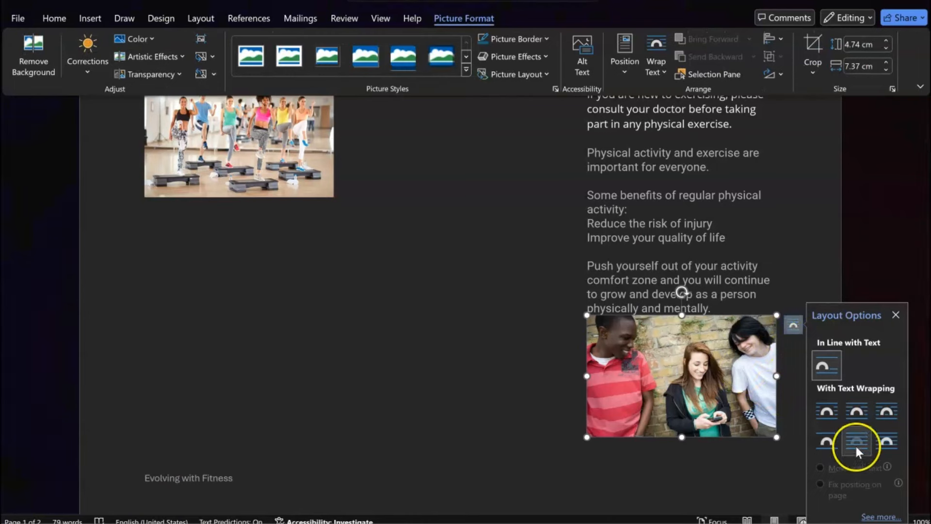
{"action": "left_click", "coordinate": [672, 402]}
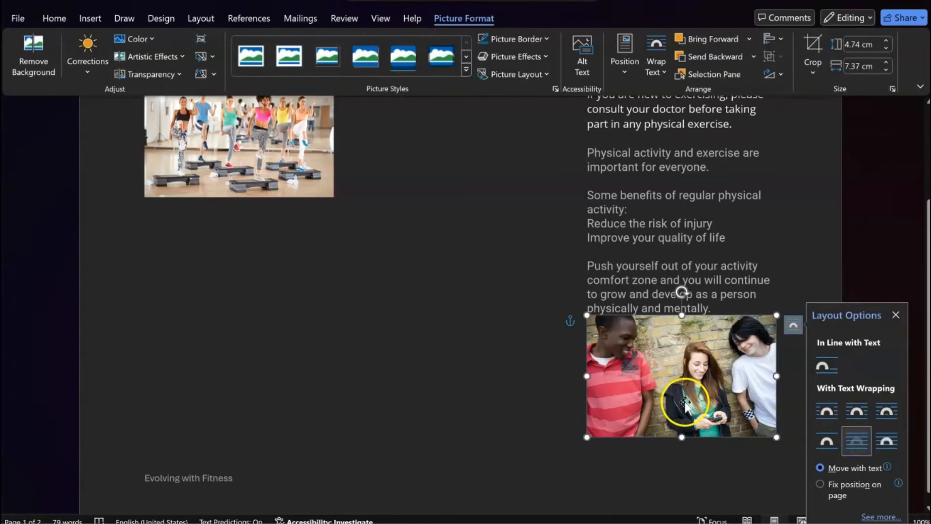
{"action": "left_click_drag", "start_coordinate": [688, 382], "coordinate": [691, 277]}
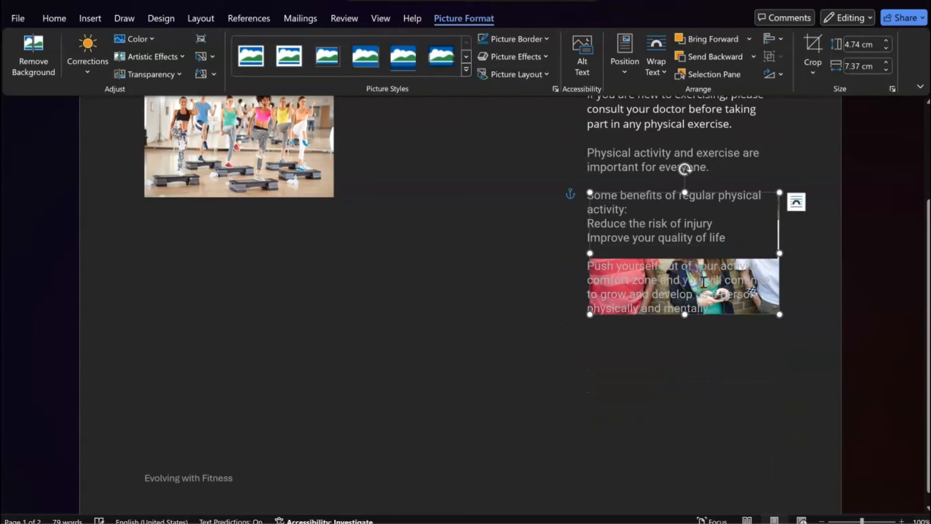
Set the font colour of the "Push yourself out of your activity comfort zone" paragraph over the photo to Automatic.
{"action": "left_click", "coordinate": [702, 309]}
{"action": "key", "text": "ctrl+a"}
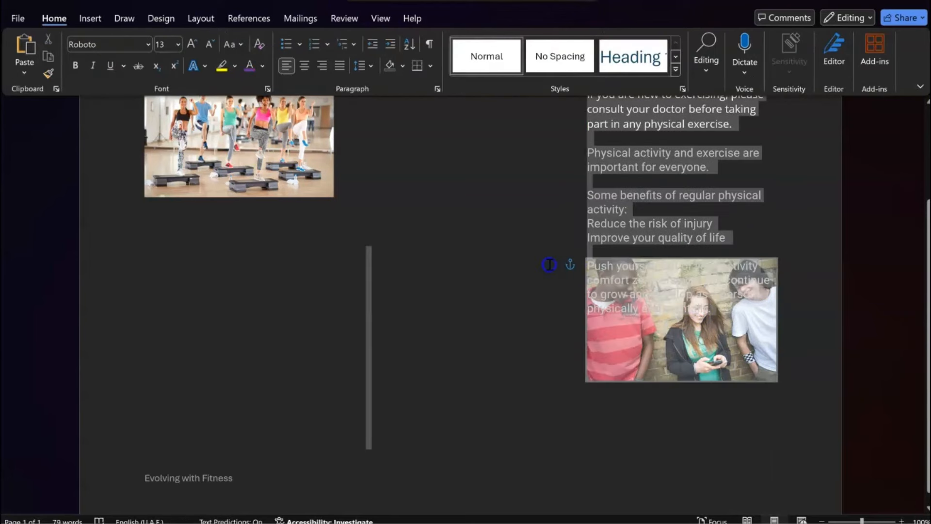
{"action": "left_click", "coordinate": [586, 268]}
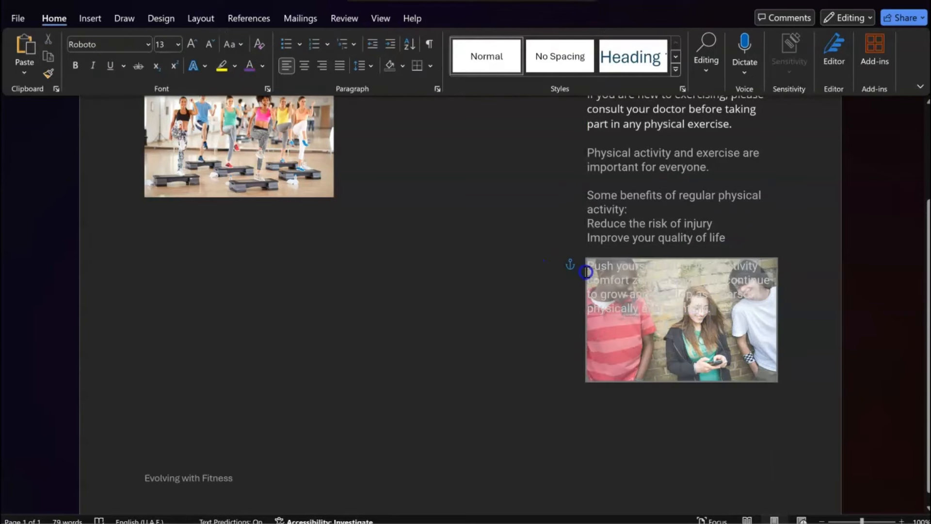
{"action": "left_click", "coordinate": [262, 66]}
{"action": "left_click", "coordinate": [254, 118]}
Set the teenagers photo's picture transparency to 50% so the paragraph over it is readable.
{"action": "left_click", "coordinate": [749, 359]}
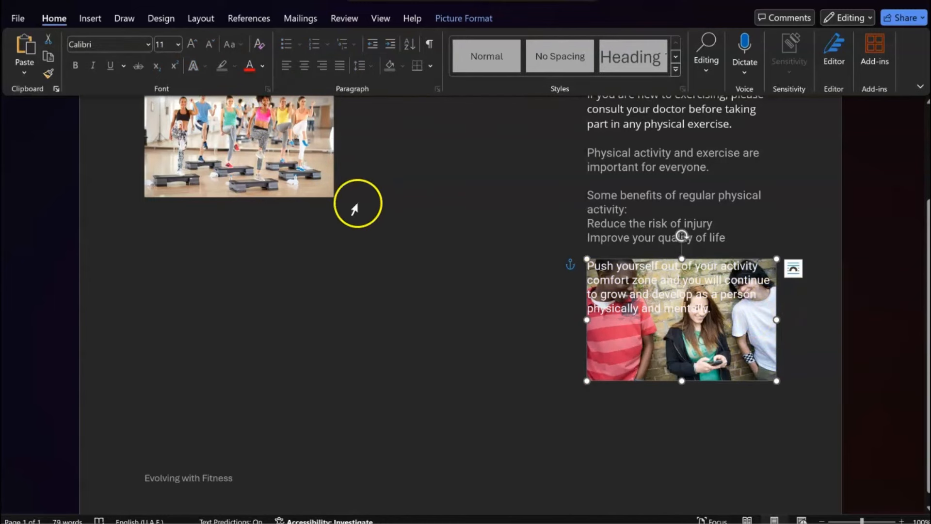
{"action": "right_click", "coordinate": [725, 358]}
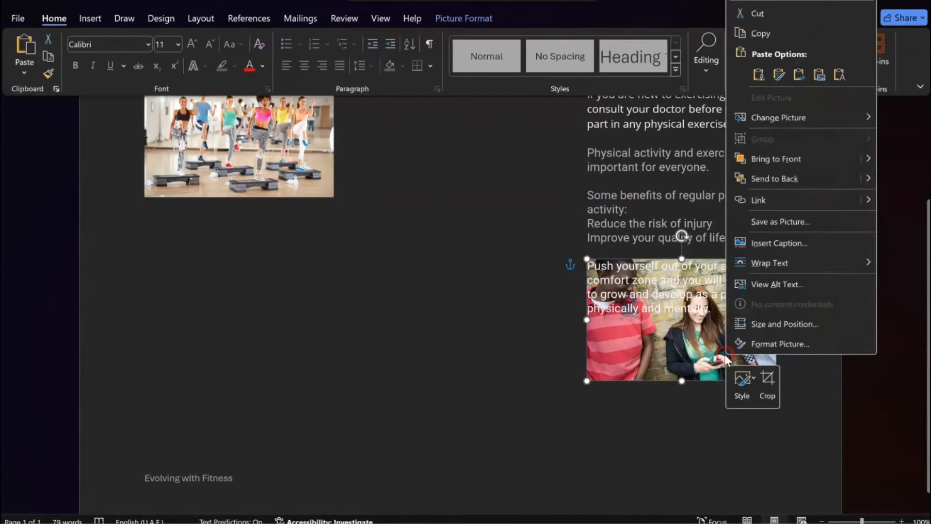
{"action": "left_click", "coordinate": [771, 344]}
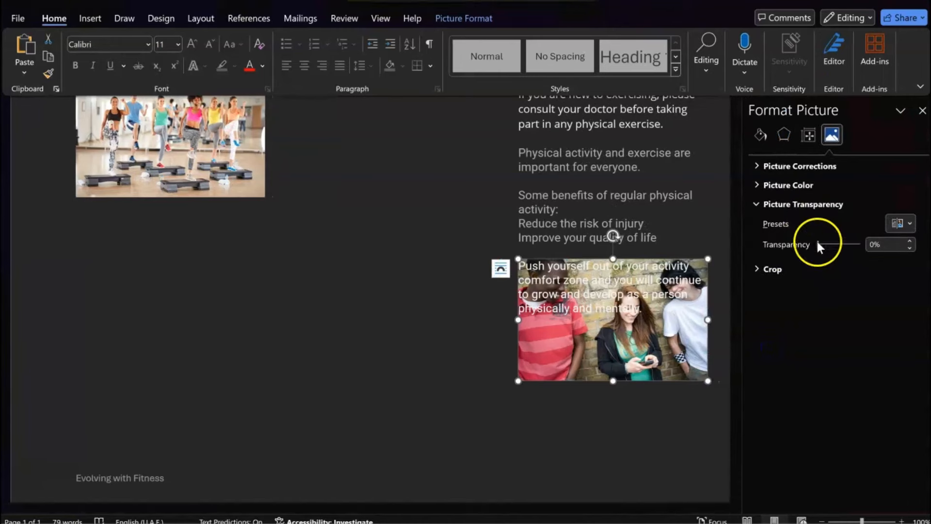
{"action": "left_click_drag", "start_coordinate": [818, 244], "coordinate": [838, 244]}
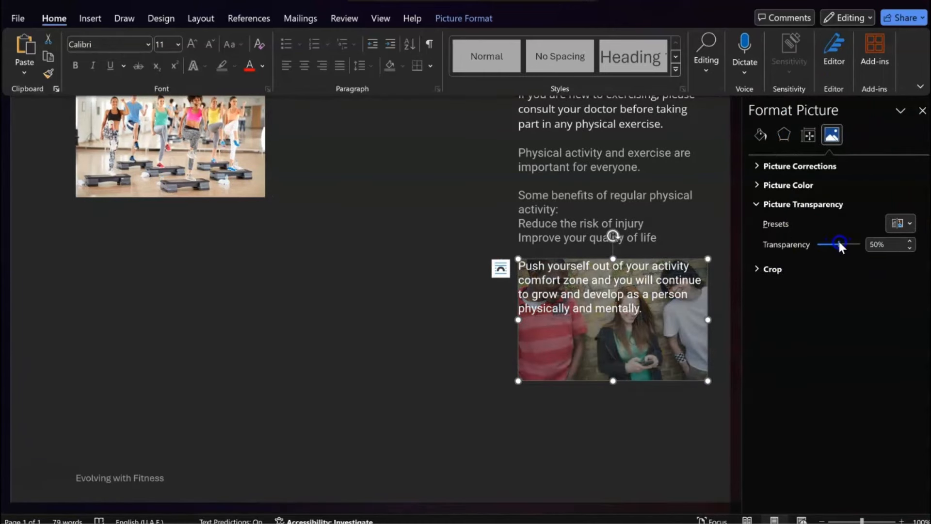
{"action": "left_click", "coordinate": [923, 112]}
{"action": "left_click", "coordinate": [831, 333]}
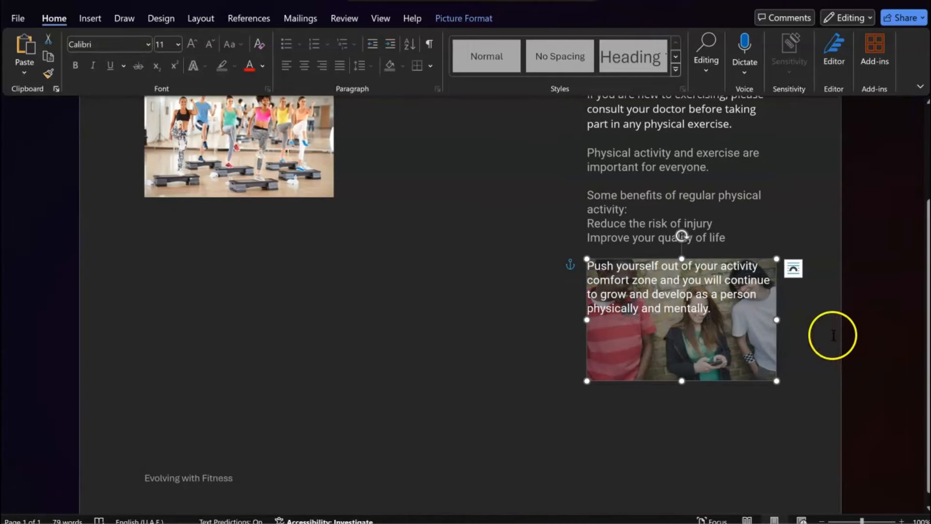
Check the exam paper's table instruction and add breaks after the column 3 text to reach column 5 on a second page.
{"action": "left_click", "coordinate": [711, 500]}
{"action": "left_click", "coordinate": [713, 509]}
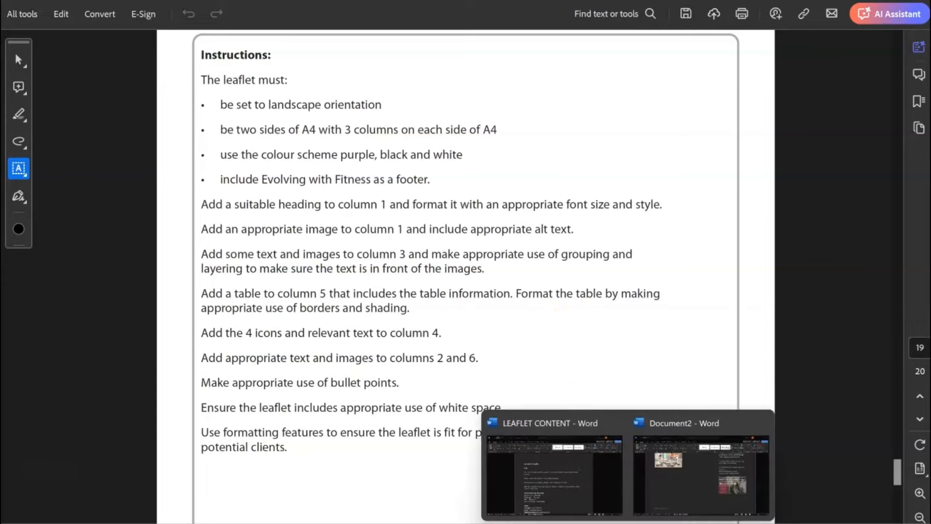
{"action": "left_click", "coordinate": [649, 517]}
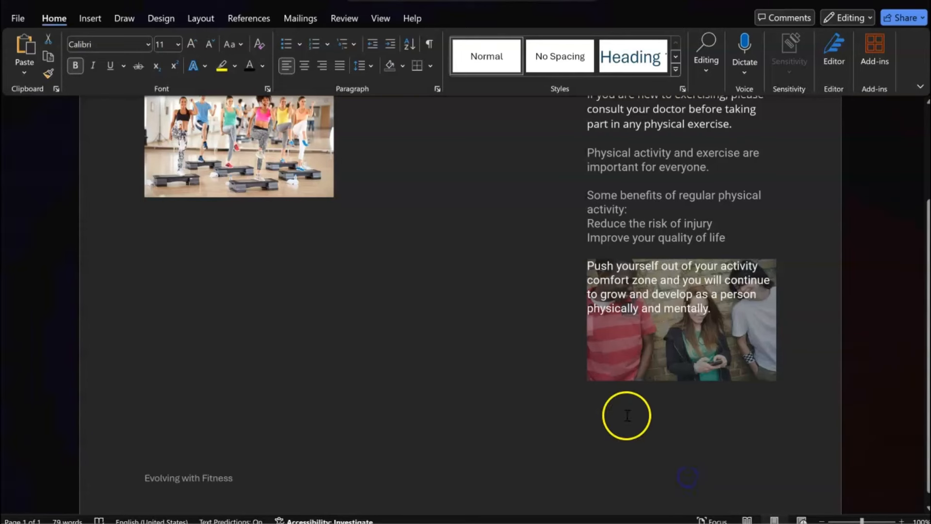
{"action": "left_click", "coordinate": [774, 378]}
{"action": "left_click", "coordinate": [760, 403]}
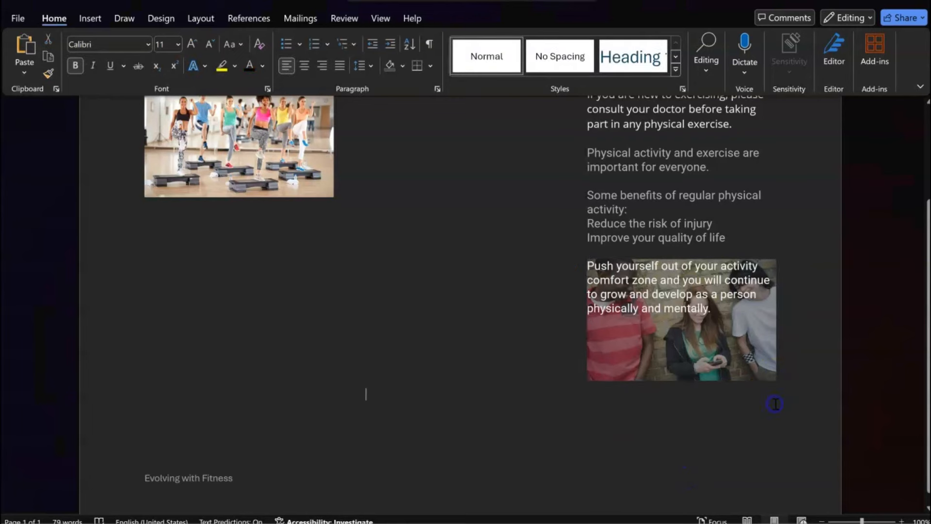
{"action": "double_click", "coordinate": [775, 404]}
{"action": "left_click", "coordinate": [767, 313]}
{"action": "key", "text": "ctrl+Return"}
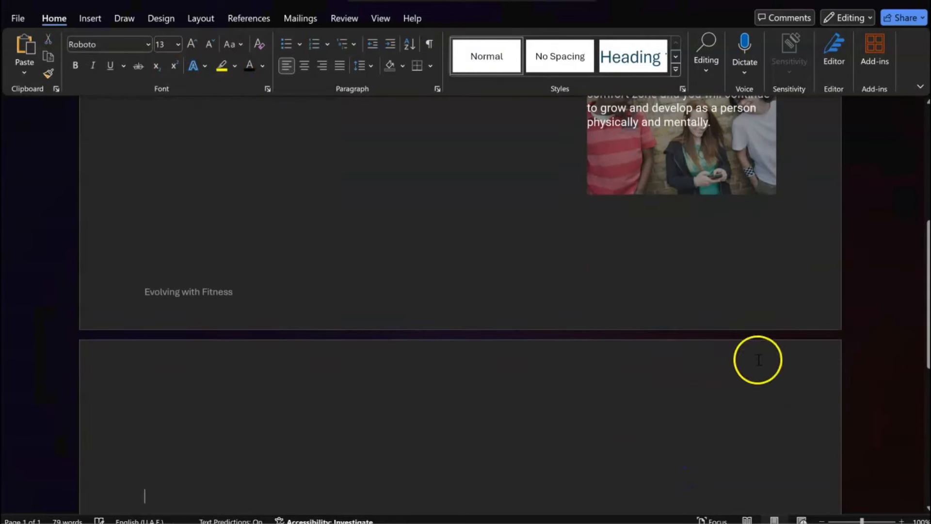
{"action": "scroll", "coordinate": [451, 463], "scroll_direction": "down", "scroll_amount": 5}
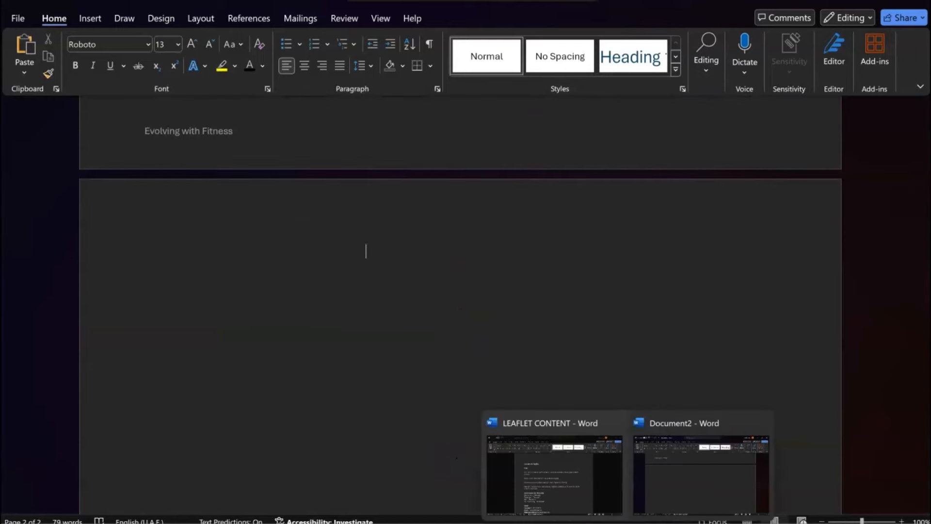
Check the table information in LEAFLET CONTENT and add a two-column, five-row table headed Class and Date in column 5 of the leaflet.
{"action": "left_click", "coordinate": [557, 449]}
{"action": "scroll", "coordinate": [406, 339], "scroll_direction": "down", "scroll_amount": 2}
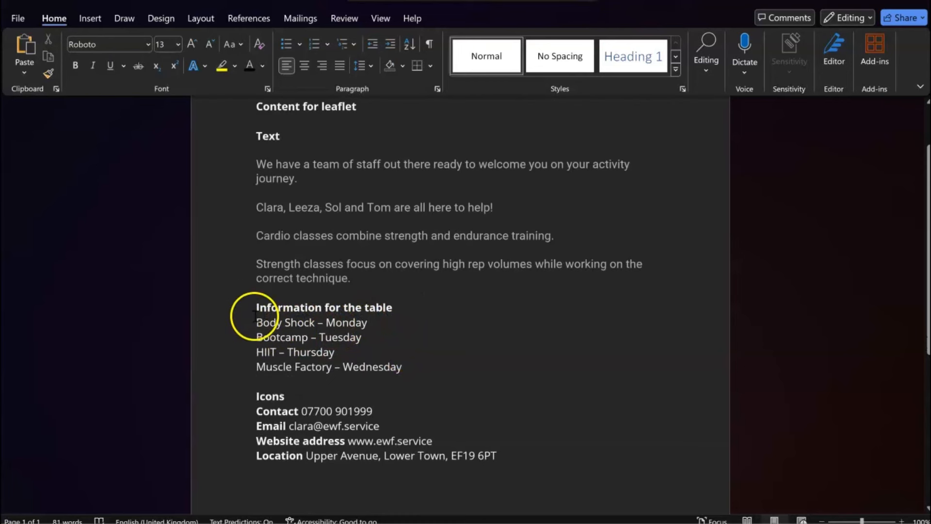
{"action": "mouse_move", "coordinate": [702, 519]}
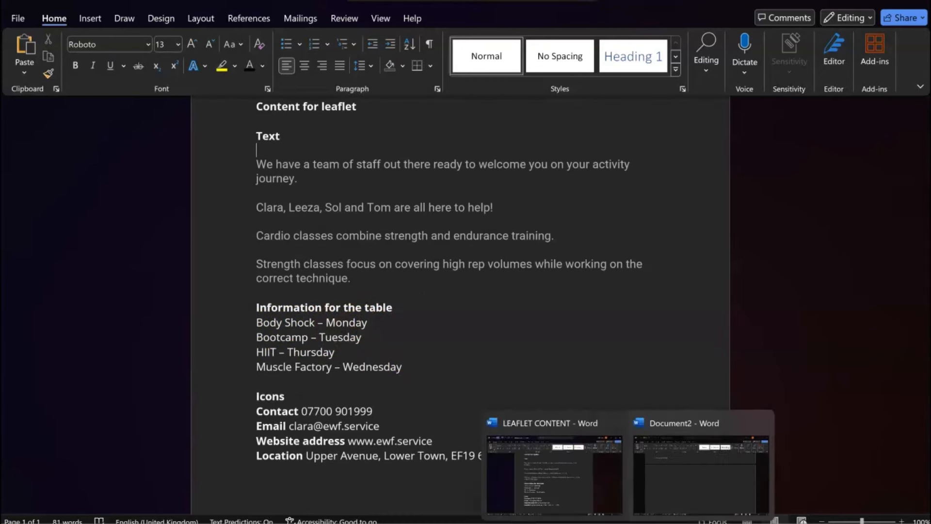
{"action": "left_click", "coordinate": [686, 490]}
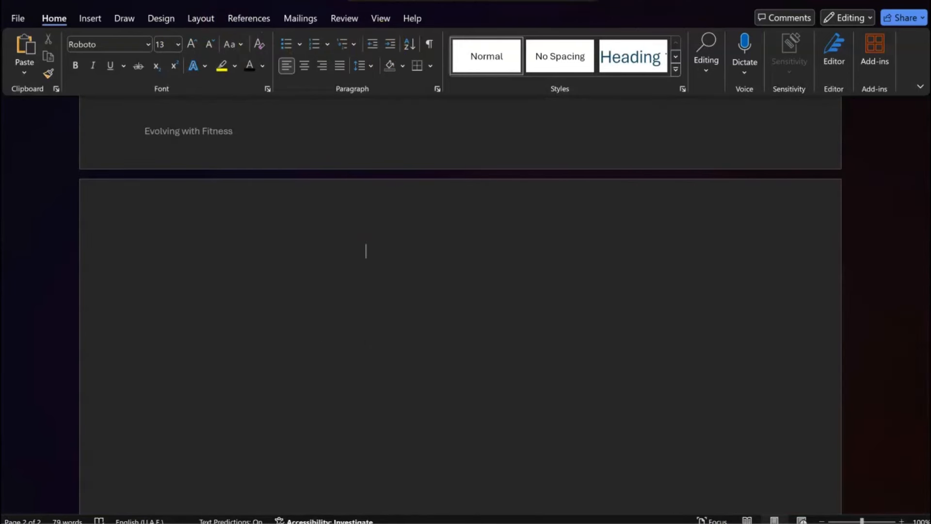
{"action": "key", "text": "ctrl+v"}
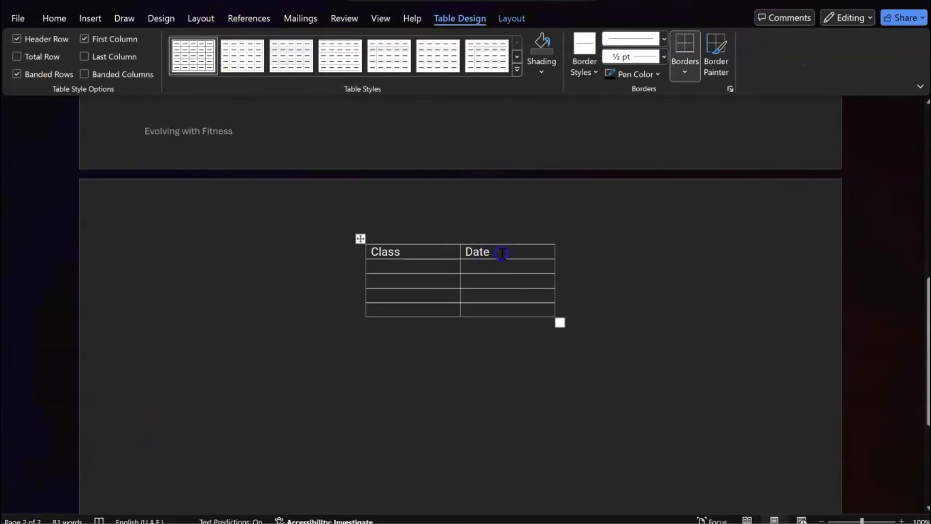
Shade the table's Class and Date header row with the standard purple colour.
{"action": "left_click_drag", "start_coordinate": [502, 253], "coordinate": [381, 249]}
{"action": "left_click", "coordinate": [546, 69]}
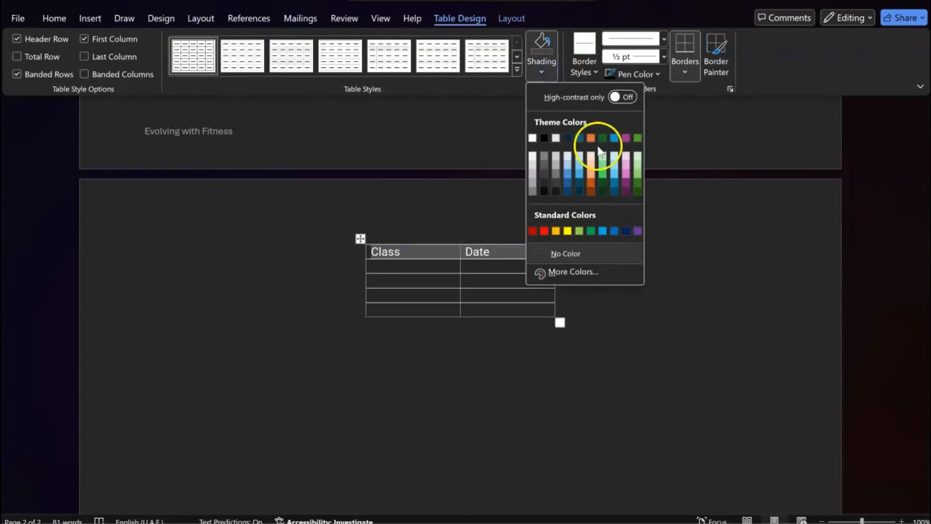
{"action": "left_click", "coordinate": [638, 231]}
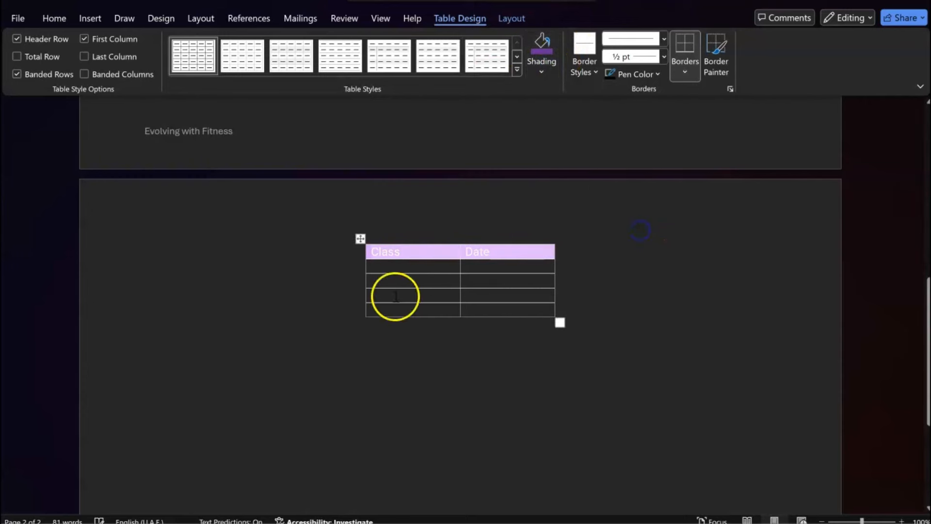
Cut "Body Shock" from the table information in LEAFLET CONTENT and paste it into the first cell under Class.
{"action": "left_click", "coordinate": [412, 267]}
{"action": "mouse_move", "coordinate": [597, 518]}
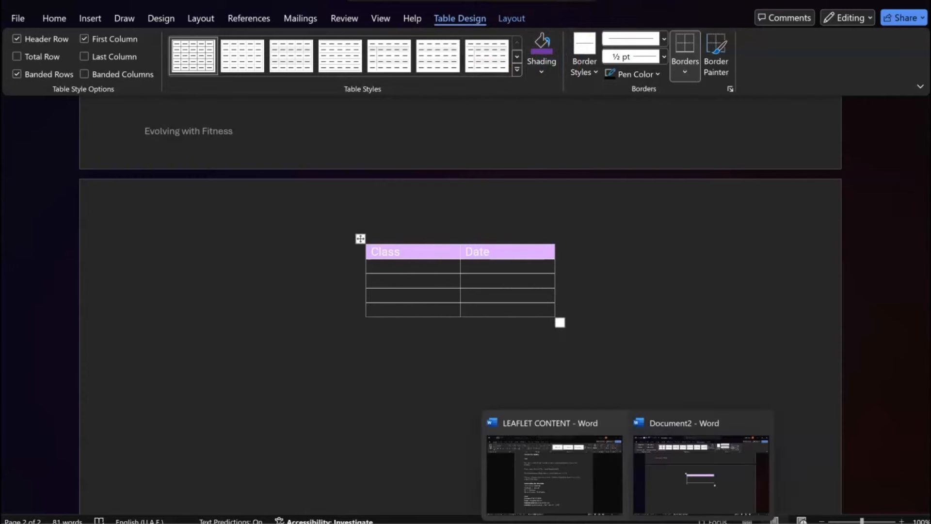
{"action": "left_click", "coordinate": [593, 501]}
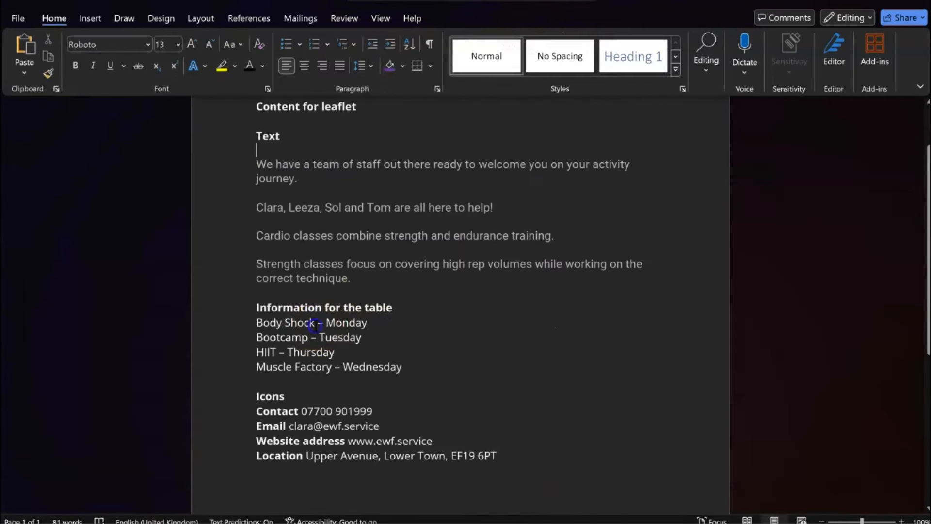
{"action": "left_click_drag", "start_coordinate": [316, 324], "coordinate": [256, 322]}
{"action": "key", "text": "ctrl+x"}
{"action": "mouse_move", "coordinate": [597, 518]}
{"action": "left_click", "coordinate": [703, 470]}
{"action": "left_click", "coordinate": [425, 293]}
{"action": "left_click", "coordinate": [398, 269]}
Move "Monday" beside Body Shock and fill the remaining rows with Bootcamp – Tuesday, HIIT – Thursday and Muscle Factory – Wednesday.
{"action": "left_click", "coordinate": [578, 475]}
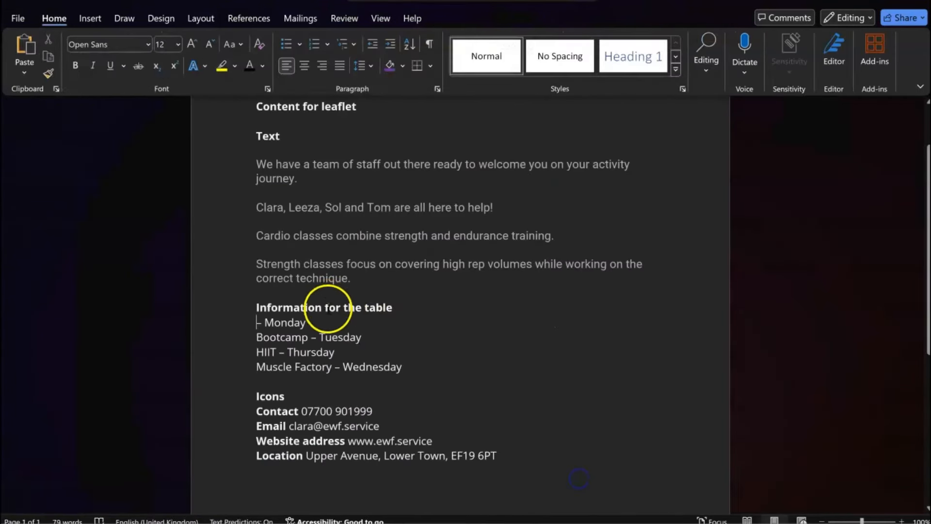
{"action": "double_click", "coordinate": [271, 322]}
{"action": "key", "text": "ctrl+x"}
{"action": "mouse_move", "coordinate": [626, 516]}
{"action": "left_click", "coordinate": [674, 497]}
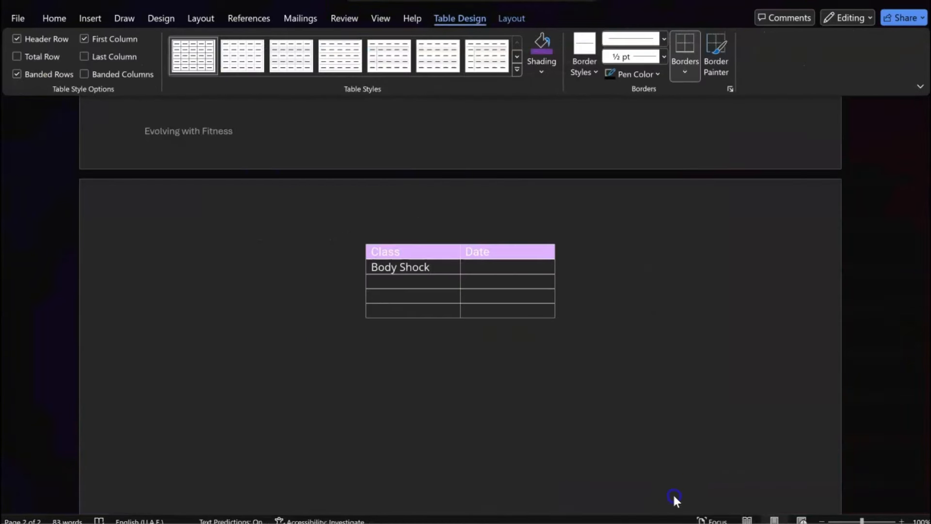
{"action": "left_click", "coordinate": [482, 265]}
{"action": "key", "text": "ctrl+v"}
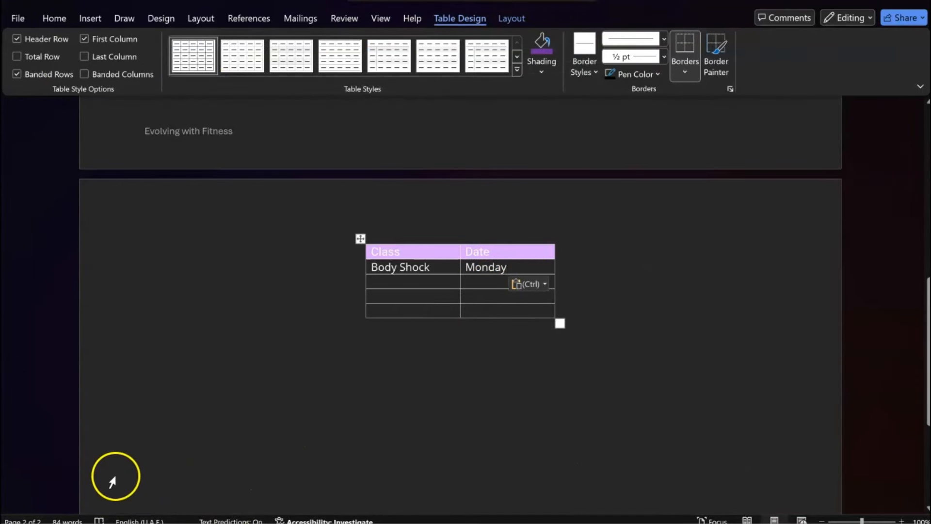
{"action": "key", "text": "ctrl+v"}
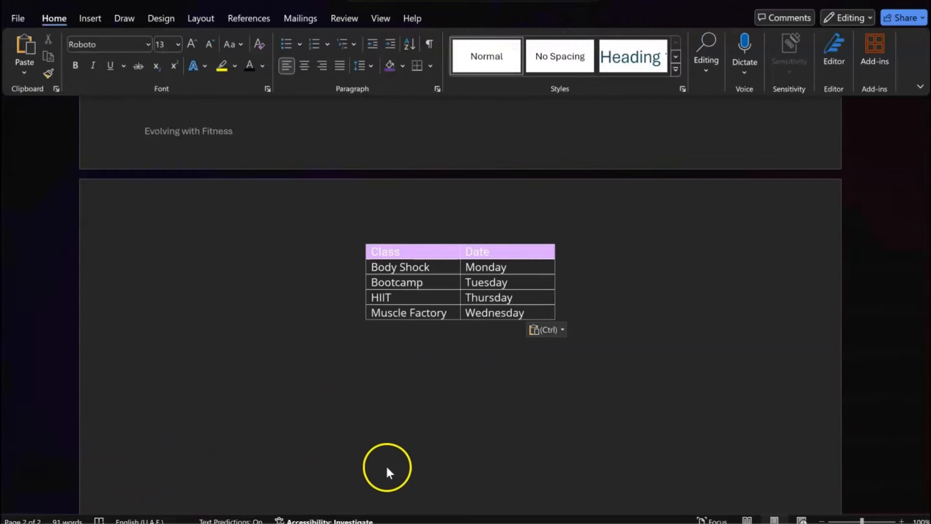
Check the leaflet table against the exam paper's column 5 instruction and read the instruction for column 4.
{"action": "left_click", "coordinate": [543, 468]}
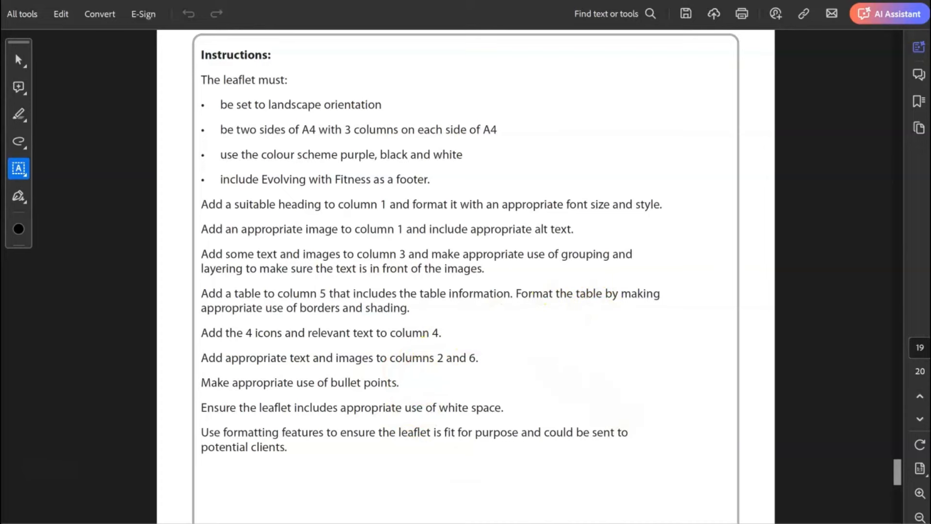
{"action": "left_click", "coordinate": [704, 473]}
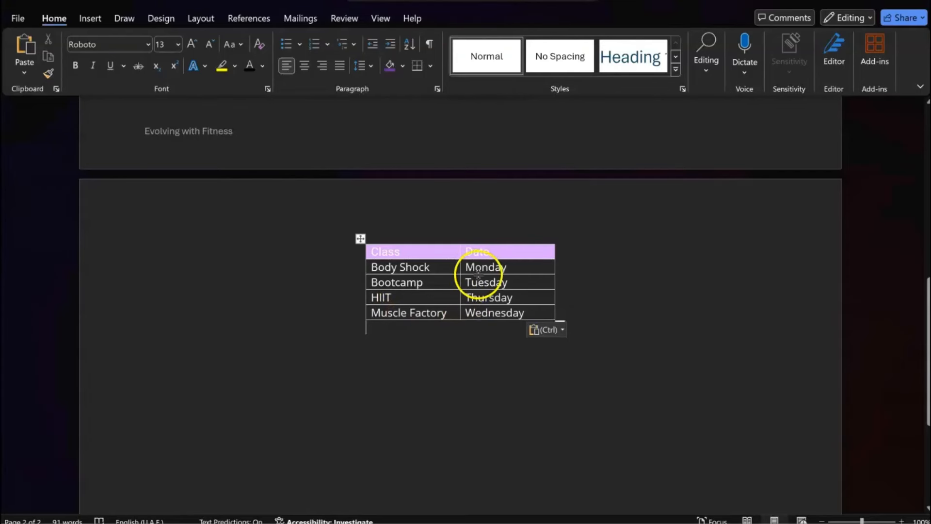
{"action": "left_click", "coordinate": [491, 374]}
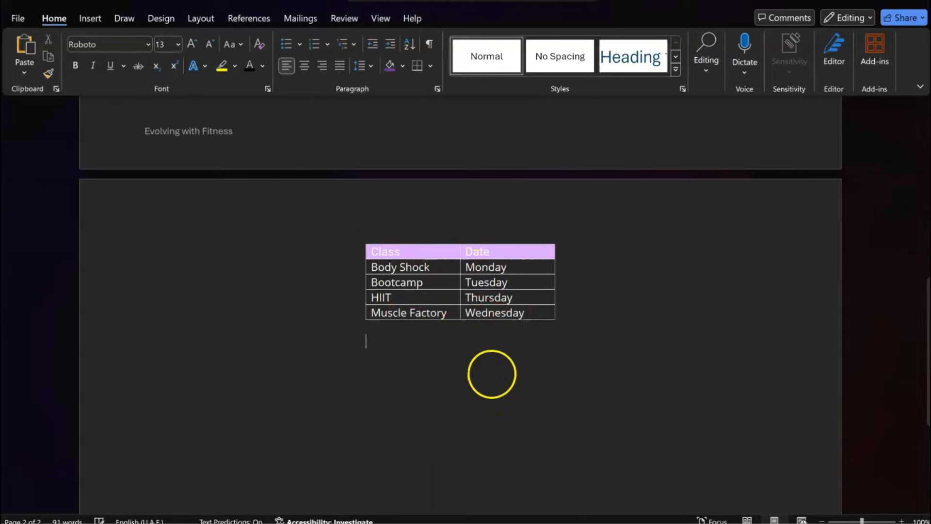
{"action": "mouse_move", "coordinate": [508, 522]}
{"action": "mouse_move", "coordinate": [628, 521]}
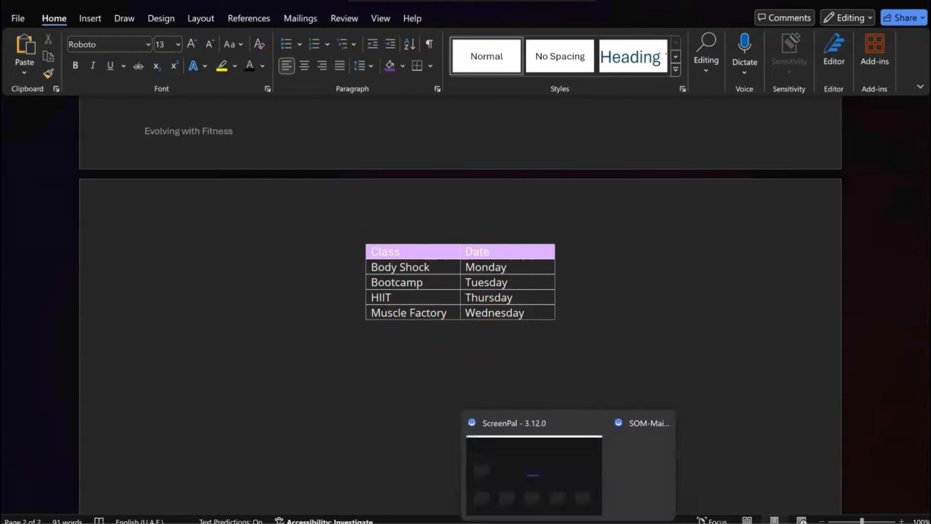
{"action": "left_click", "coordinate": [674, 473]}
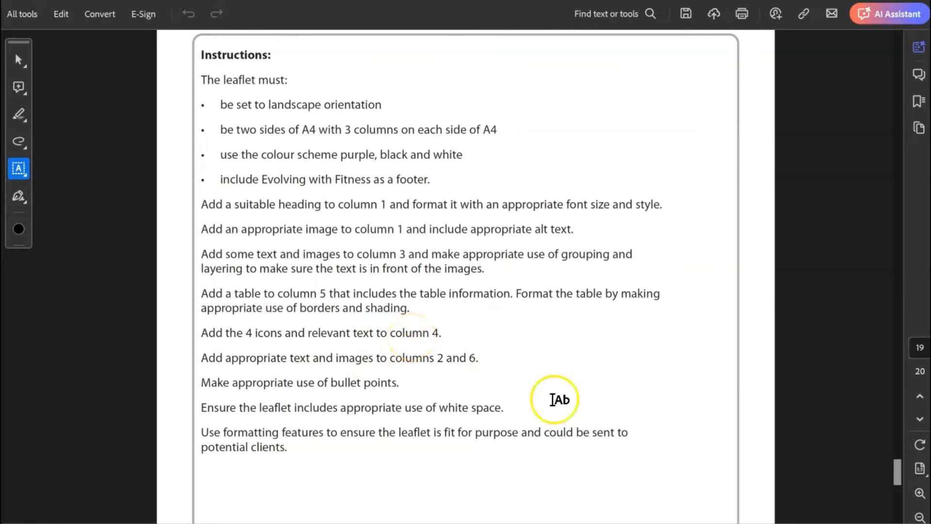
{"action": "mouse_move", "coordinate": [626, 521]}
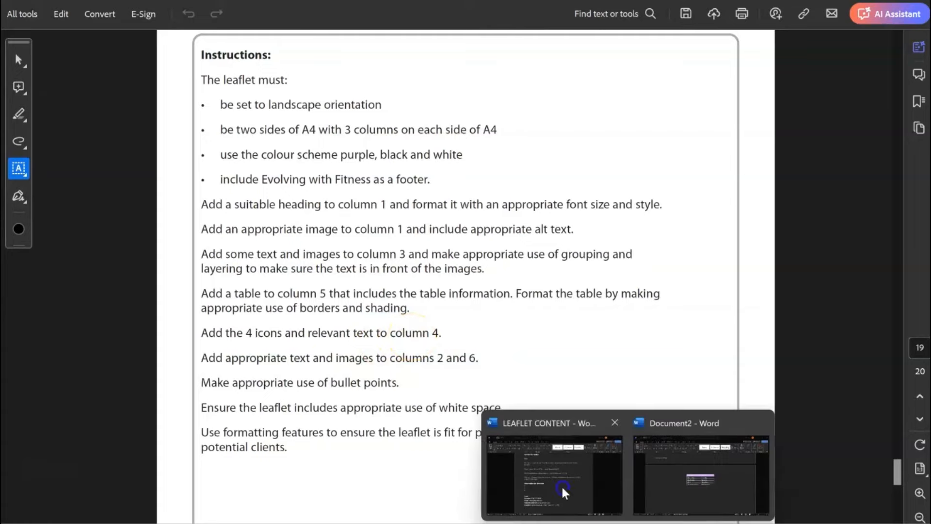
Copy the Icons block with contact, email, website and location details from LEAFLET CONTENT and paste it into column 4 of the leaflet.
{"action": "left_click", "coordinate": [555, 473]}
{"action": "scroll", "coordinate": [339, 335], "scroll_direction": "down", "scroll_amount": 2}
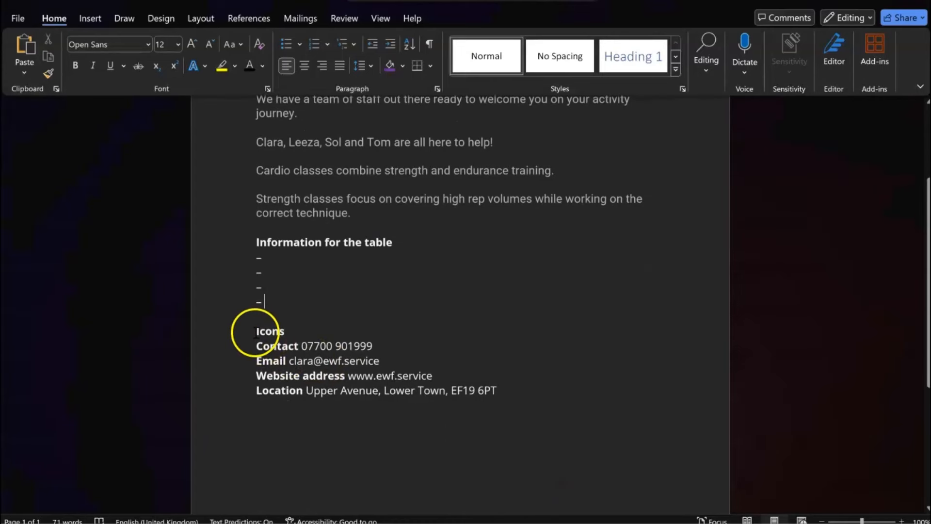
{"action": "left_click_drag", "start_coordinate": [245, 332], "coordinate": [489, 386]}
{"action": "left_click", "coordinate": [489, 387]}
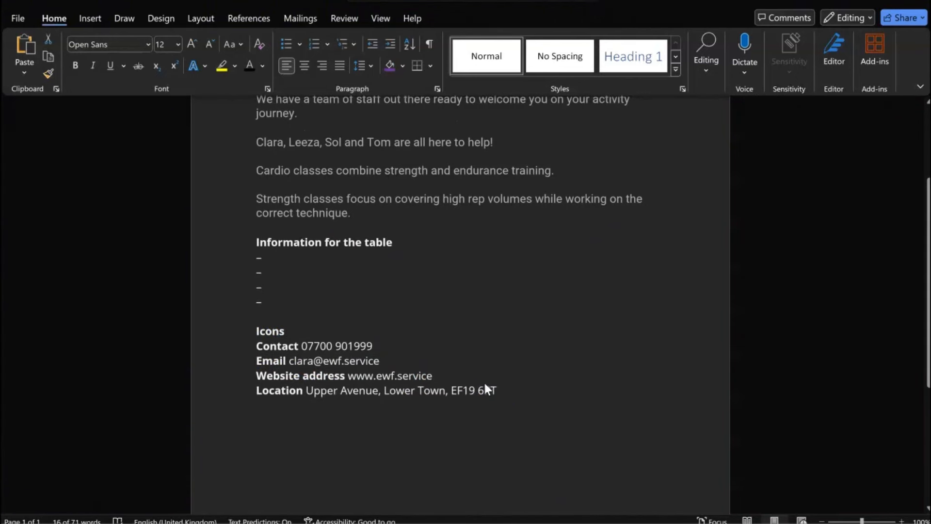
{"action": "right_click", "coordinate": [455, 381]}
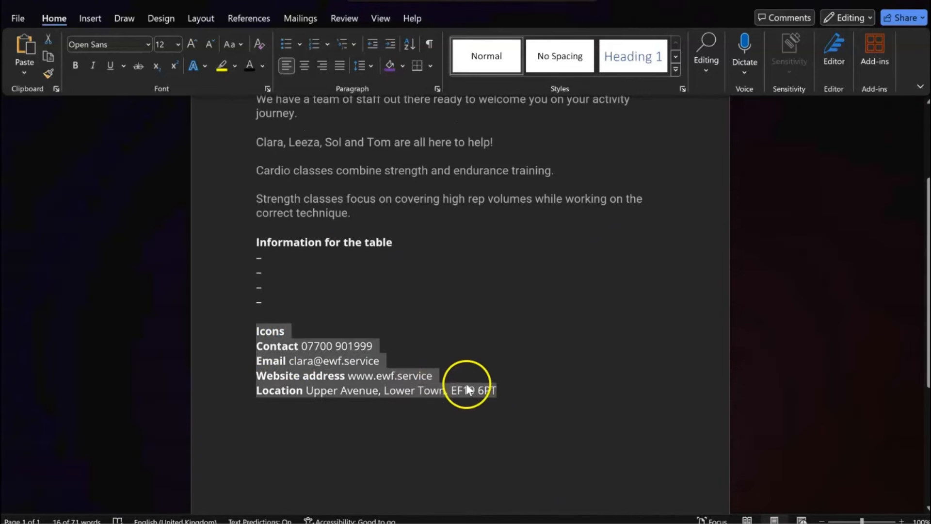
{"action": "left_click", "coordinate": [687, 482]}
{"action": "left_click", "coordinate": [154, 237]}
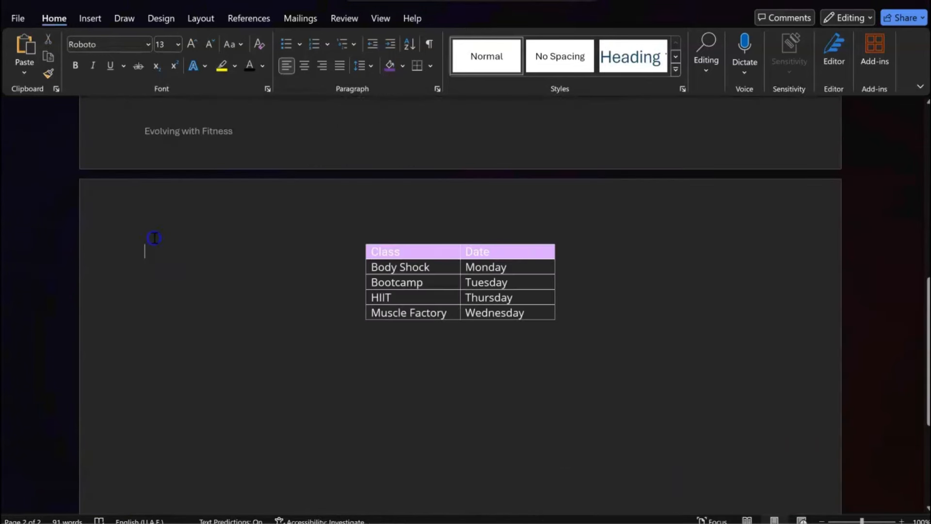
{"action": "key", "text": "ctrl+v"}
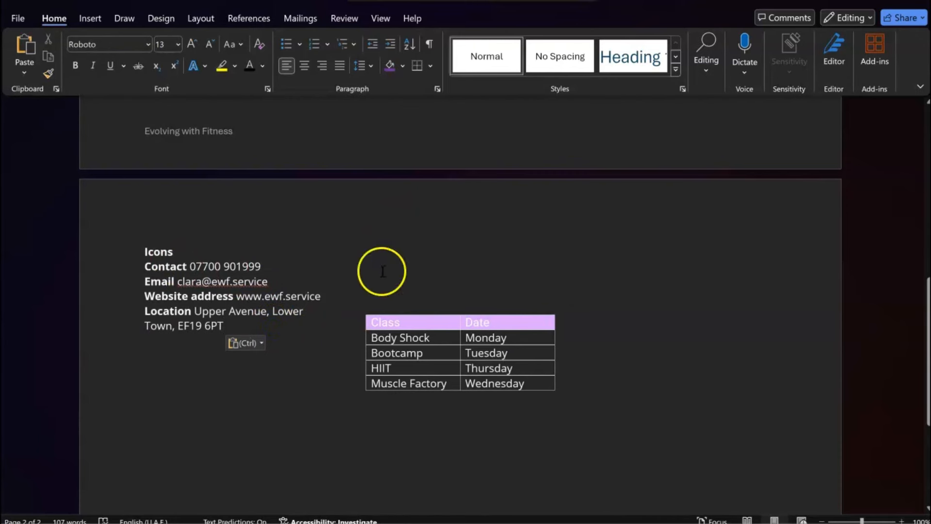
Delete the surplus blank lines above the Class and Date table to move it up in column 5.
{"action": "key", "text": "Delete"}
{"action": "key", "text": "Delete"}
{"action": "key", "text": "Delete"}
{"action": "key", "text": "Delete"}
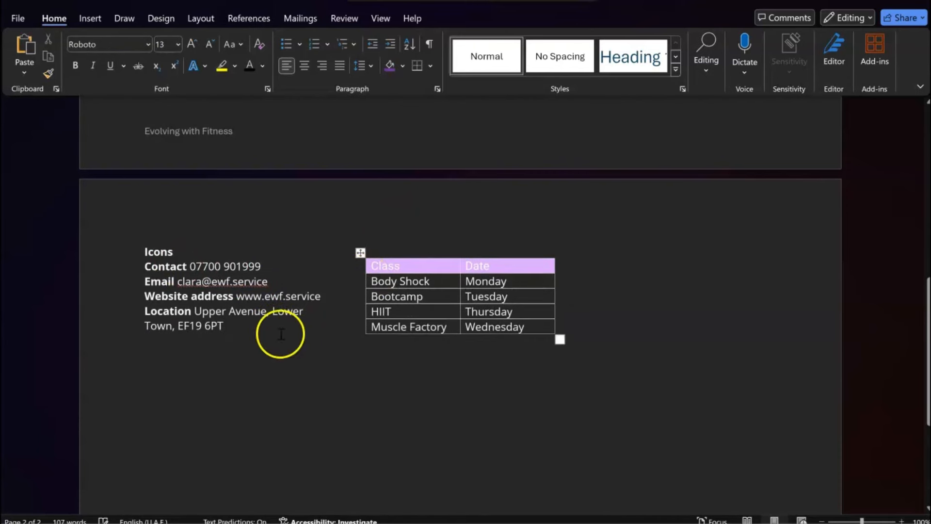
Delete the Icons heading in column 4 and paste a shrunken telephone icon beneath the Contact line.
{"action": "left_click", "coordinate": [170, 266]}
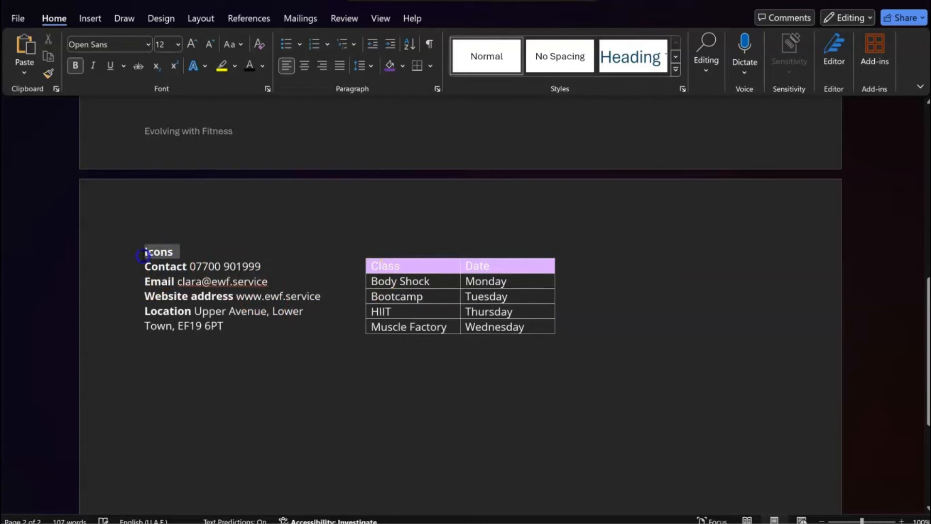
{"action": "key", "text": "Delete"}
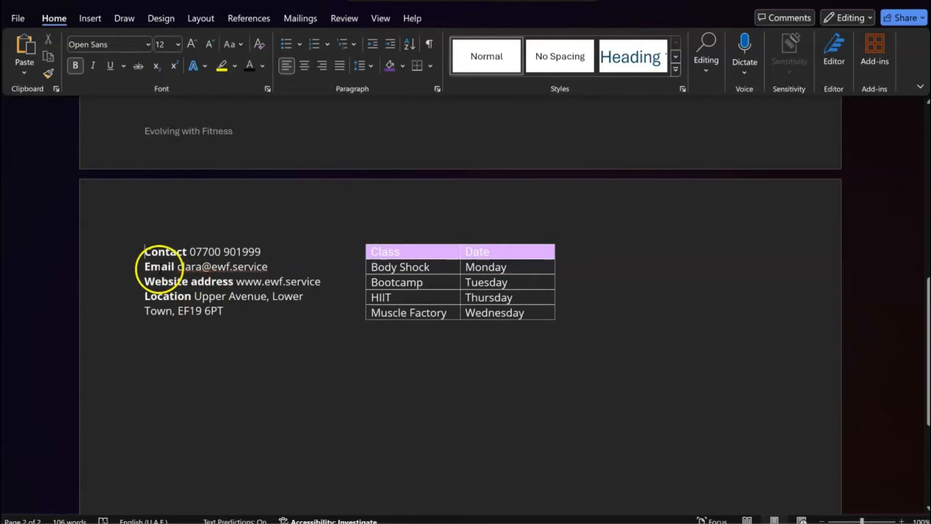
{"action": "left_click", "coordinate": [267, 253]}
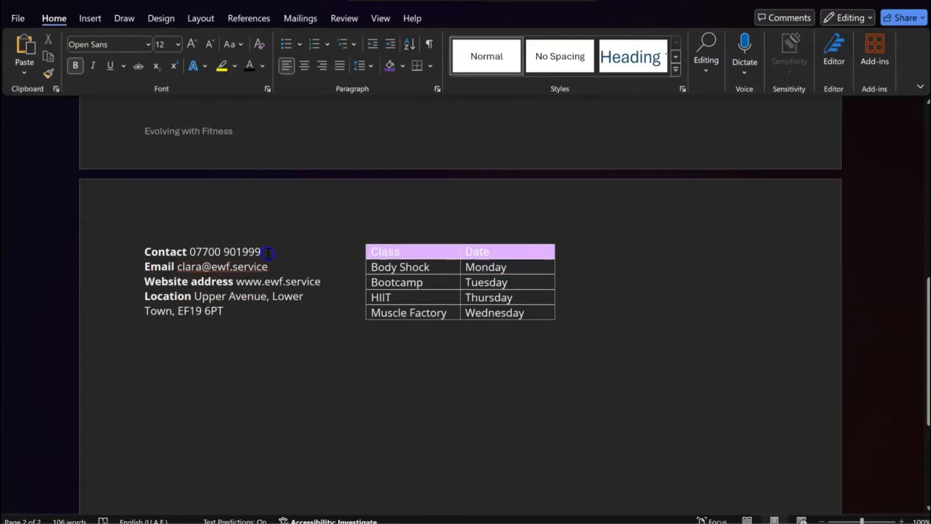
{"action": "key", "text": "Return"}
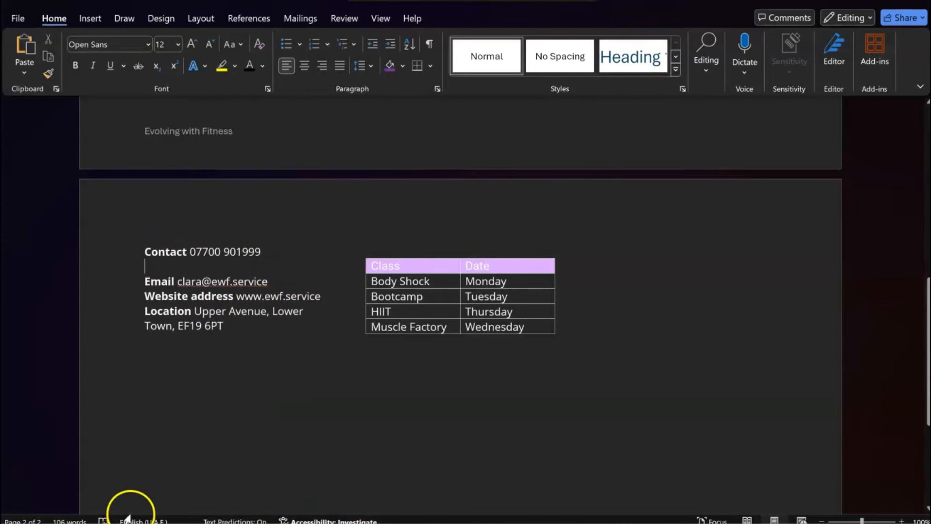
{"action": "key", "text": "ctrl+v"}
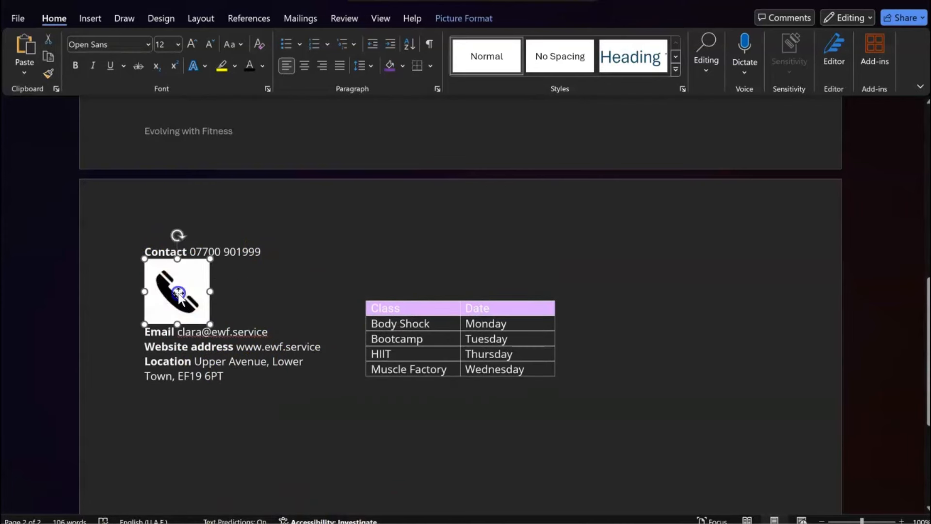
{"action": "left_click_drag", "start_coordinate": [223, 329], "coordinate": [164, 281]}
Position the telephone icon beside the start of the Contact line so the text sits next to it.
{"action": "left_click", "coordinate": [144, 250]}
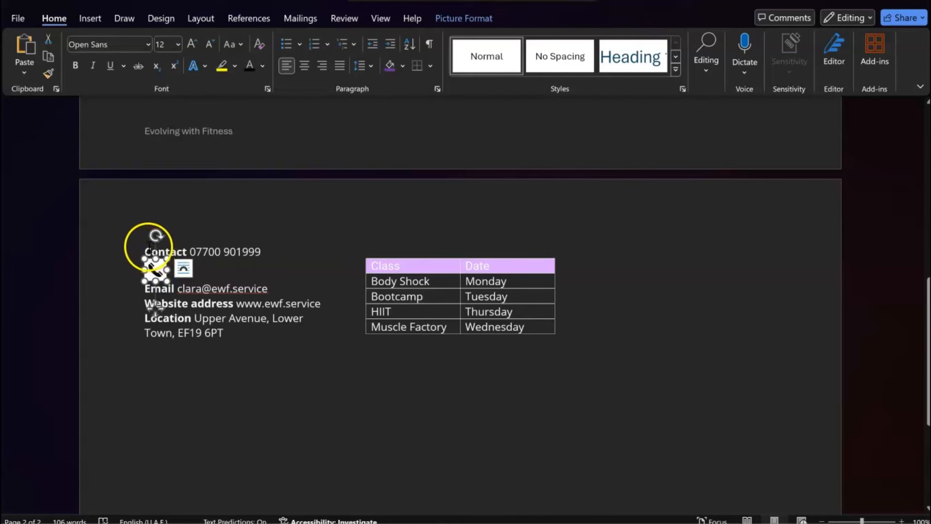
{"action": "left_click", "coordinate": [147, 246]}
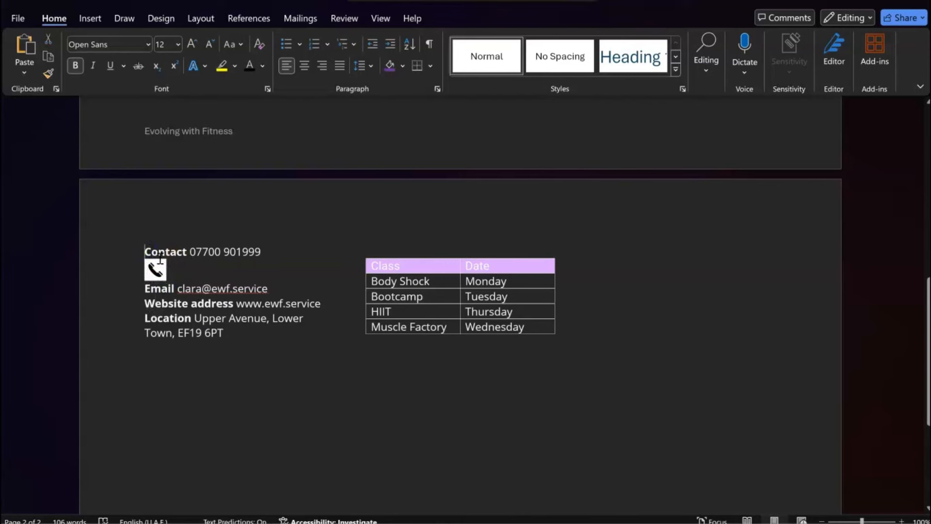
{"action": "left_click", "coordinate": [155, 270]}
{"action": "left_click_drag", "start_coordinate": [155, 279], "coordinate": [154, 268]}
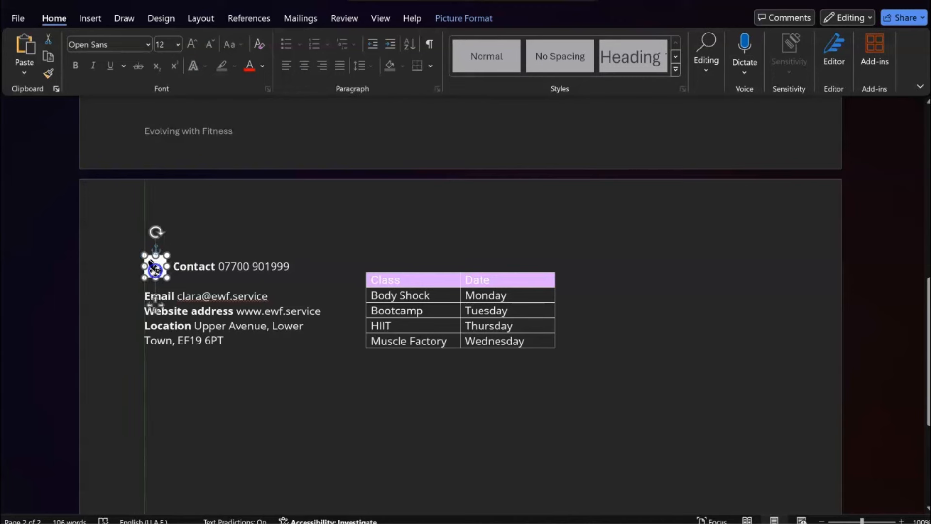
{"action": "right_click", "coordinate": [217, 295]}
Separate the Email, Website address and Location lines in column 4 with blank lines.
{"action": "left_click", "coordinate": [141, 297]}
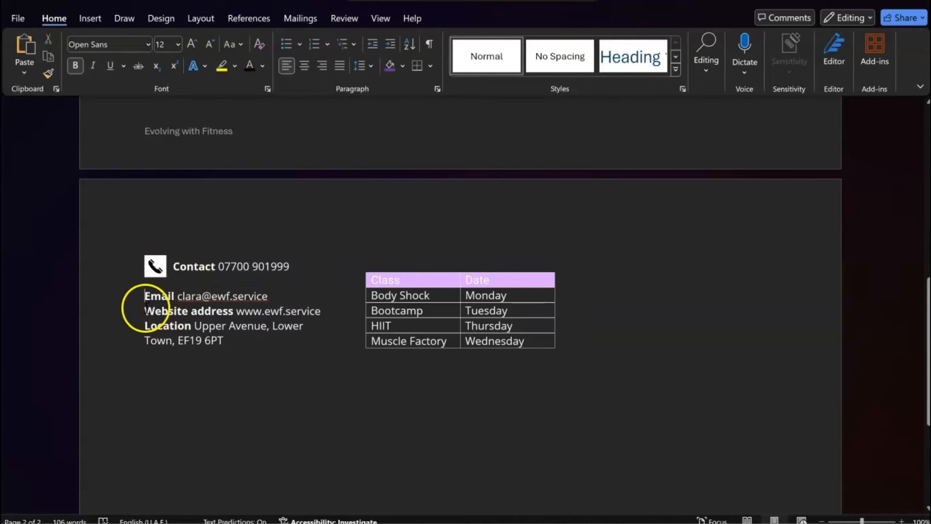
{"action": "left_click", "coordinate": [145, 309]}
{"action": "key", "text": "Return"}
{"action": "left_click", "coordinate": [144, 342]}
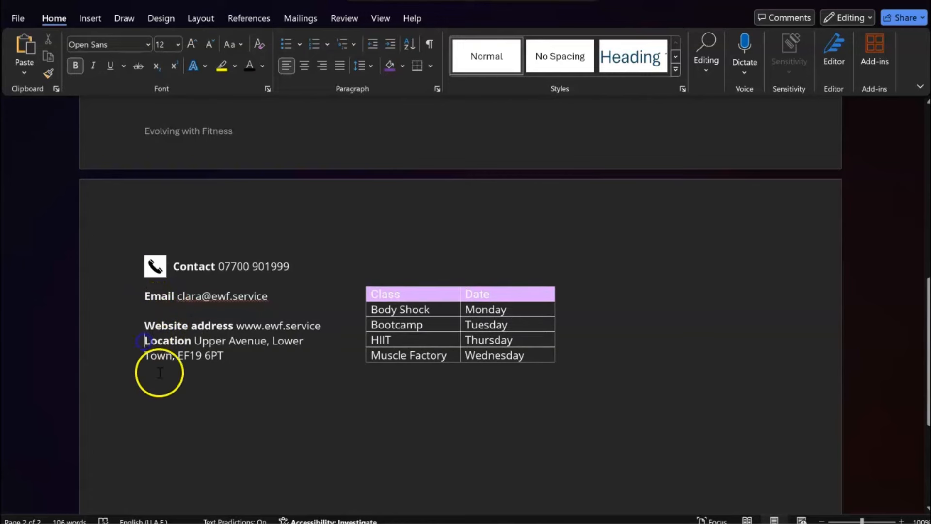
{"action": "key", "text": "Return"}
{"action": "key", "text": "Return"}
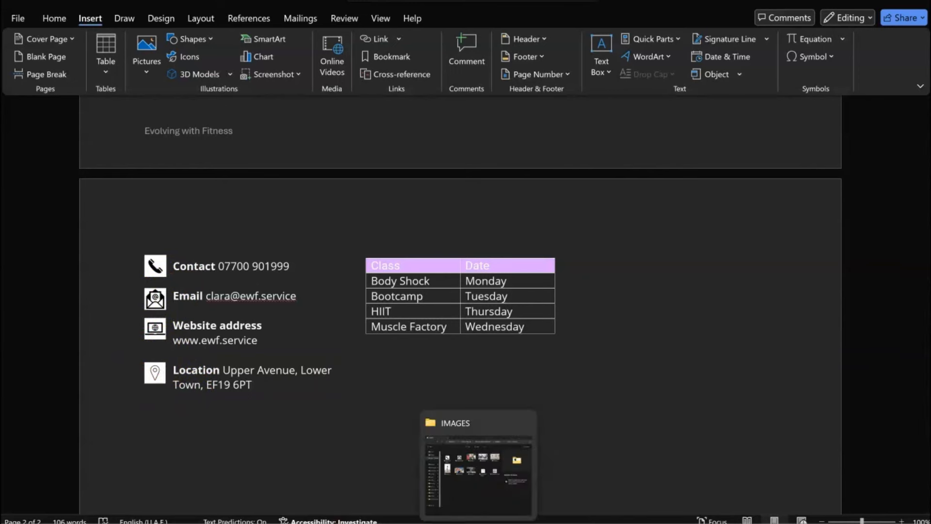
Copy the two paragraphs about the welcoming staff team from the leaflet content document and remove them from it.
{"action": "left_click", "coordinate": [472, 518]}
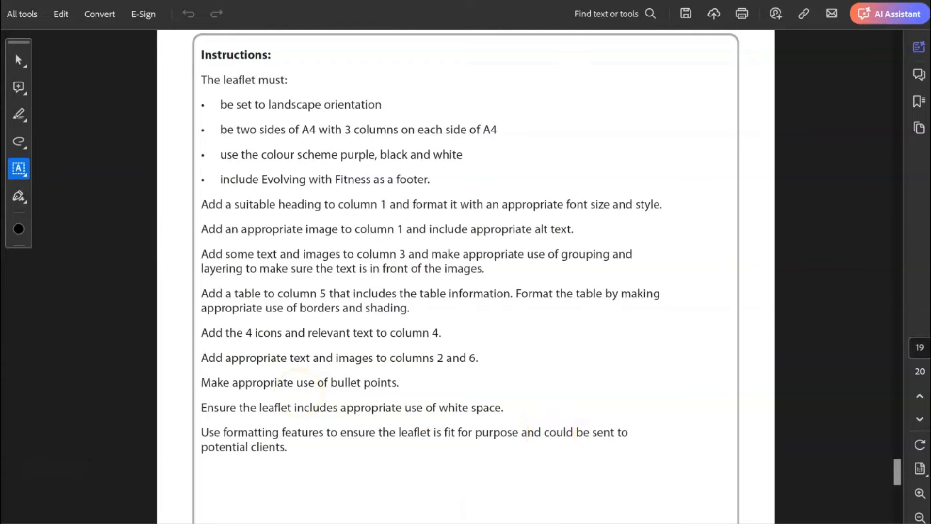
{"action": "mouse_move", "coordinate": [628, 522]}
{"action": "left_click", "coordinate": [582, 492]}
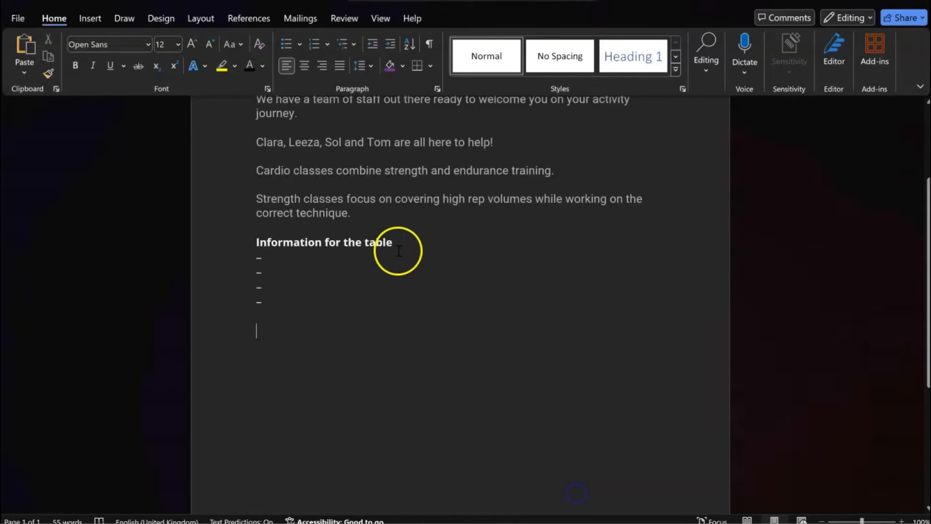
{"action": "scroll", "coordinate": [395, 249], "scroll_direction": "up", "scroll_amount": 3}
{"action": "scroll", "coordinate": [437, 247], "scroll_direction": "down", "scroll_amount": 6}
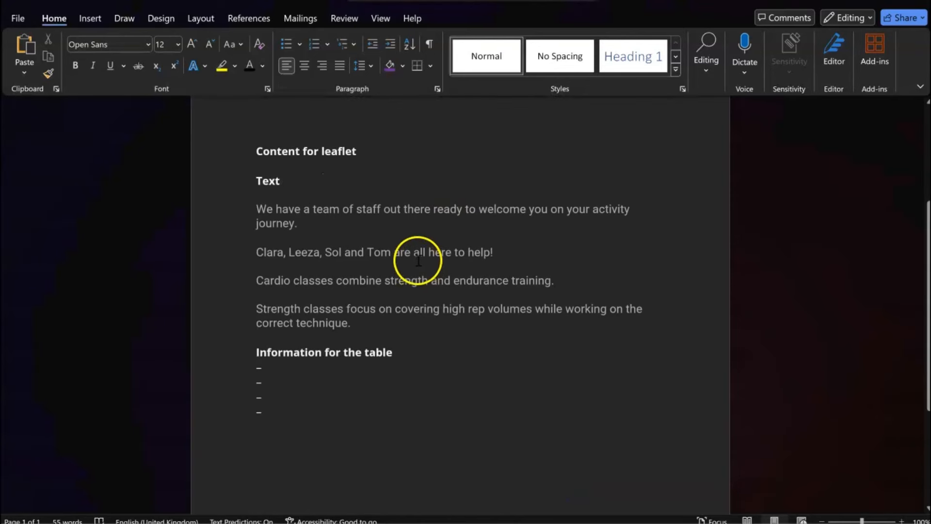
{"action": "scroll", "coordinate": [422, 255], "scroll_direction": "up", "scroll_amount": 6}
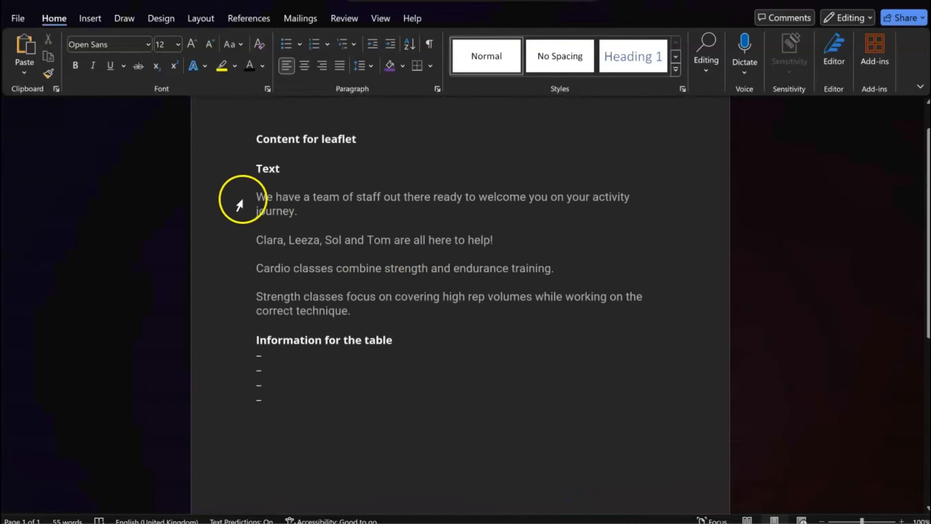
{"action": "left_click_drag", "start_coordinate": [256, 197], "coordinate": [507, 242]}
{"action": "key", "text": "ctrl+c"}
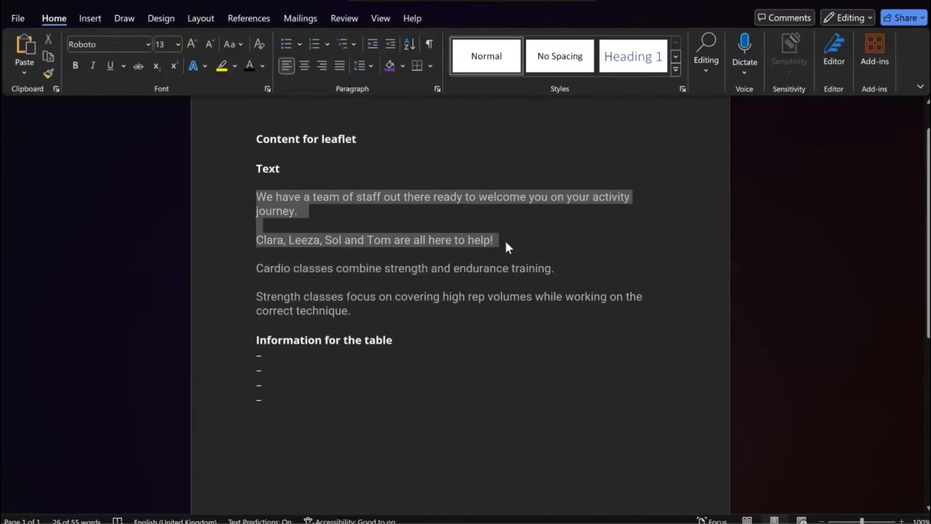
{"action": "key", "text": "BackSpace"}
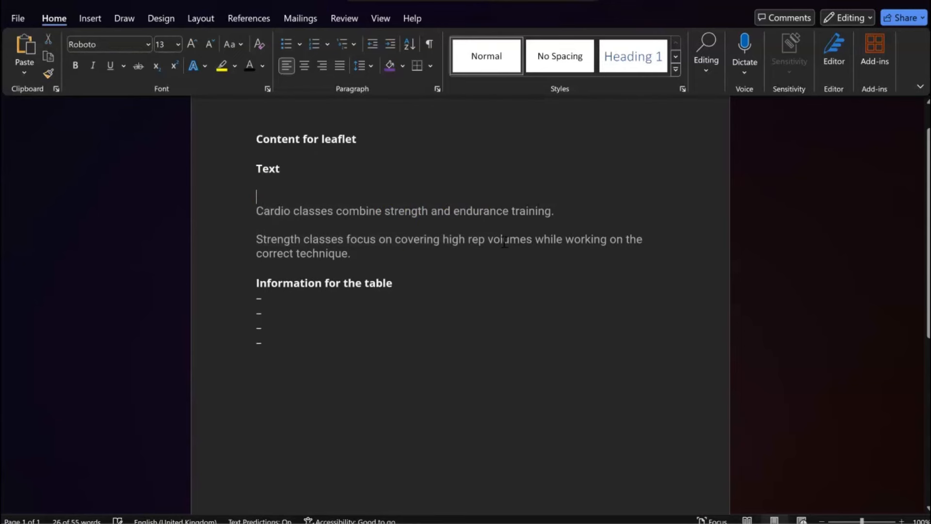
Paste the two staff team paragraphs at the start of column 2 on the leaflet's first page.
{"action": "mouse_move", "coordinate": [562, 509]}
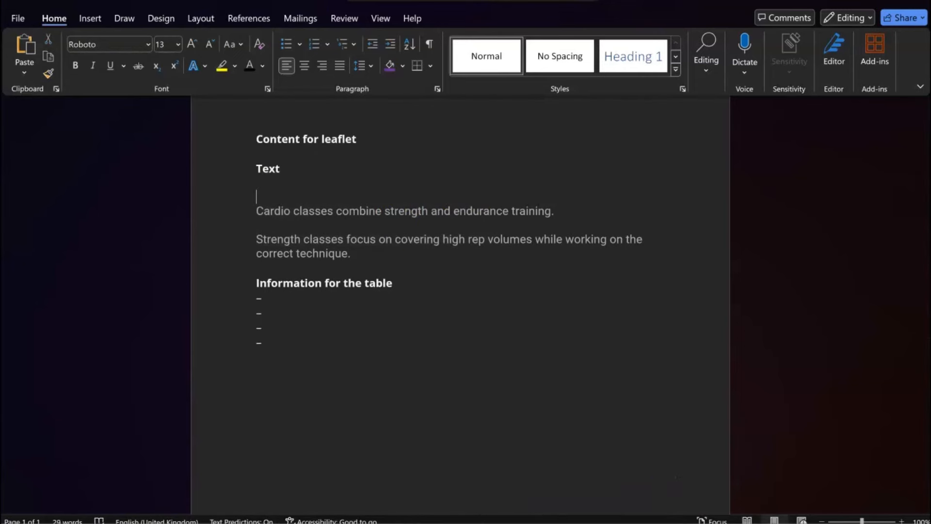
{"action": "mouse_move", "coordinate": [627, 521]}
{"action": "left_click", "coordinate": [702, 480]}
{"action": "scroll", "coordinate": [431, 251], "scroll_direction": "up", "scroll_amount": 10}
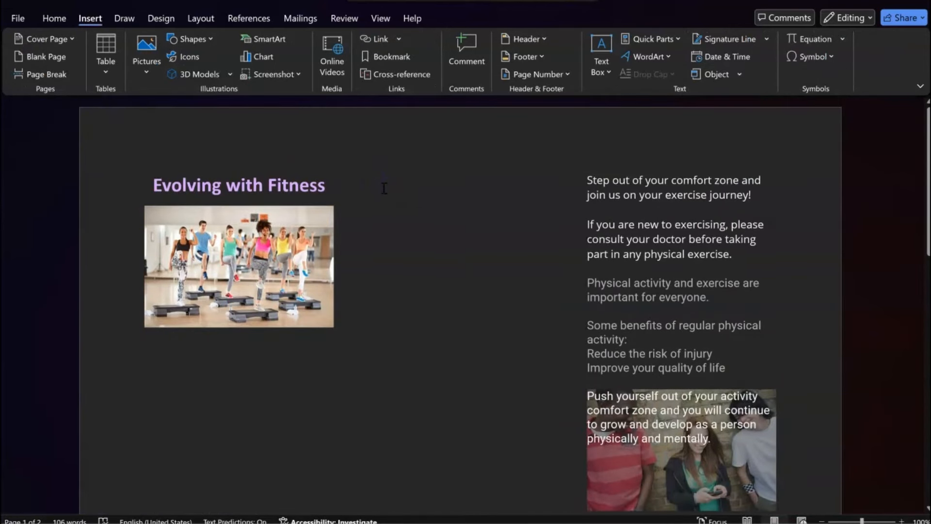
{"action": "key", "text": "ctrl+v"}
Delete the surplus blank lines above "Step out of your comfort zone" so the text starts at the head of column 3.
{"action": "left_click", "coordinate": [634, 176]}
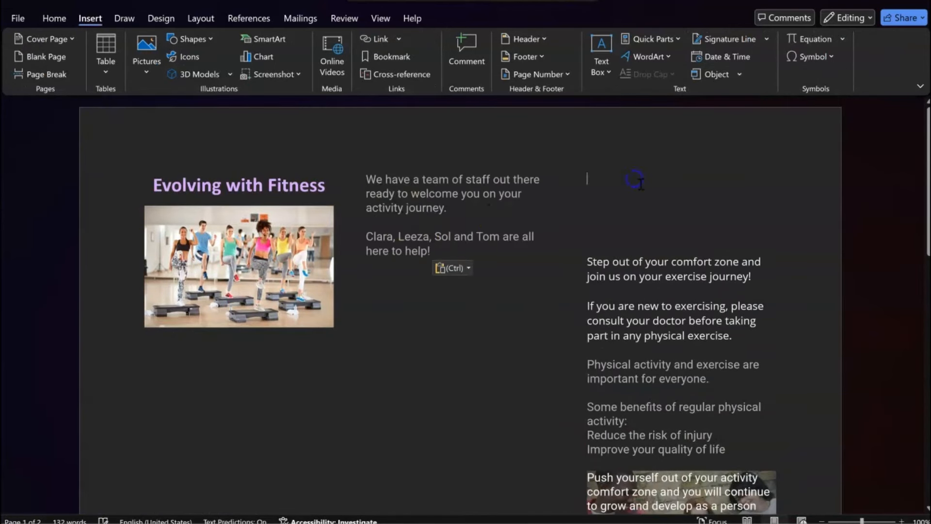
{"action": "key", "text": "Delete"}
{"action": "key", "text": "Delete"}
{"action": "key", "text": "Delete"}
{"action": "key", "text": "Delete"}
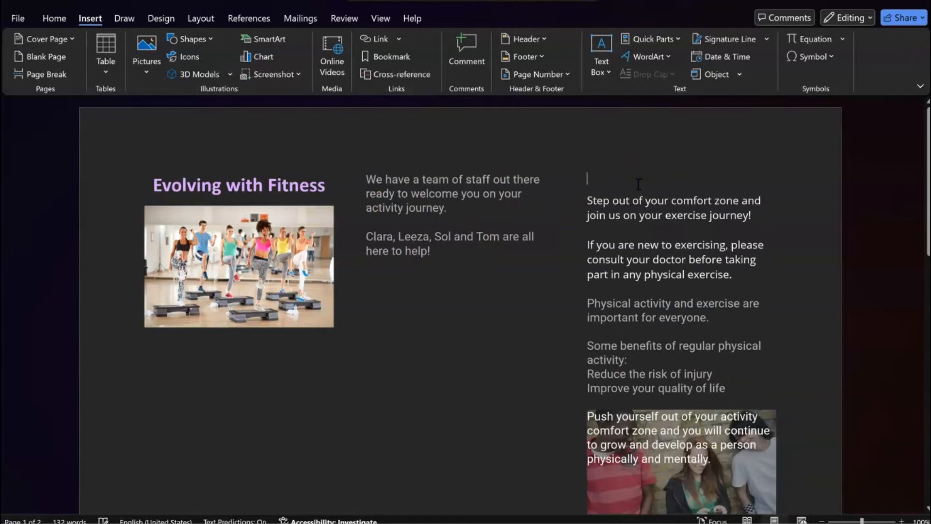
{"action": "key", "text": "Return"}
{"action": "key", "text": "Return"}
{"action": "left_click", "coordinate": [615, 180]}
{"action": "key", "text": "Delete"}
{"action": "key", "text": "Delete"}
Add the weight-training image and the step-workout image below the staff team text in column 2.
{"action": "left_click", "coordinate": [430, 323]}
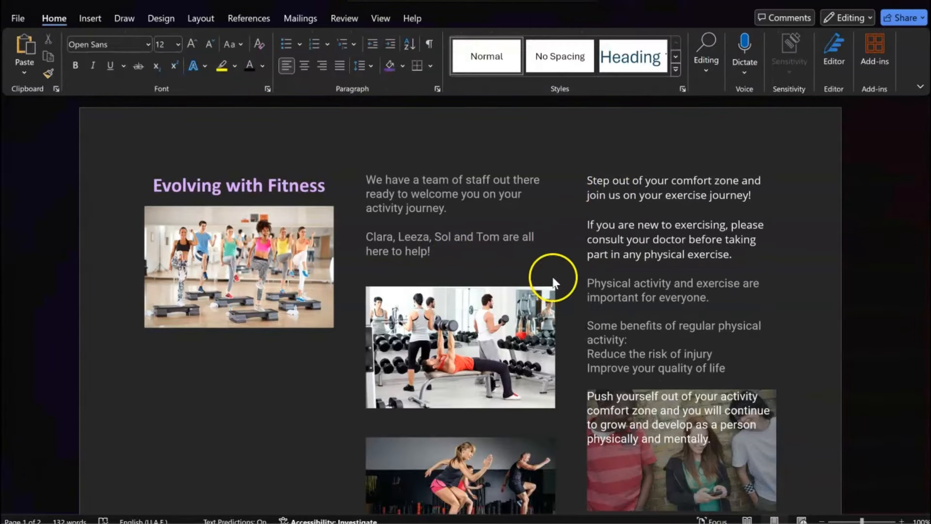
{"action": "scroll", "coordinate": [552, 276], "scroll_direction": "down", "scroll_amount": 5}
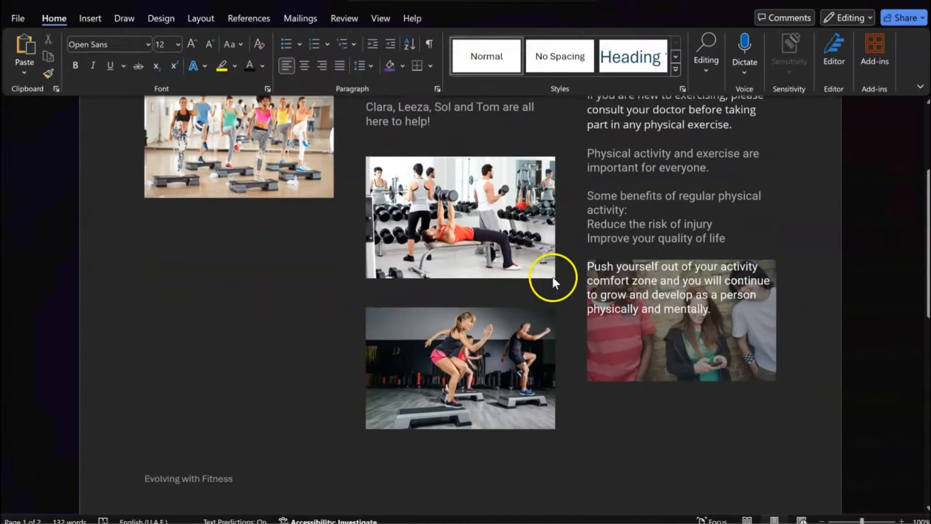
{"action": "scroll", "coordinate": [552, 278], "scroll_direction": "up", "scroll_amount": 2}
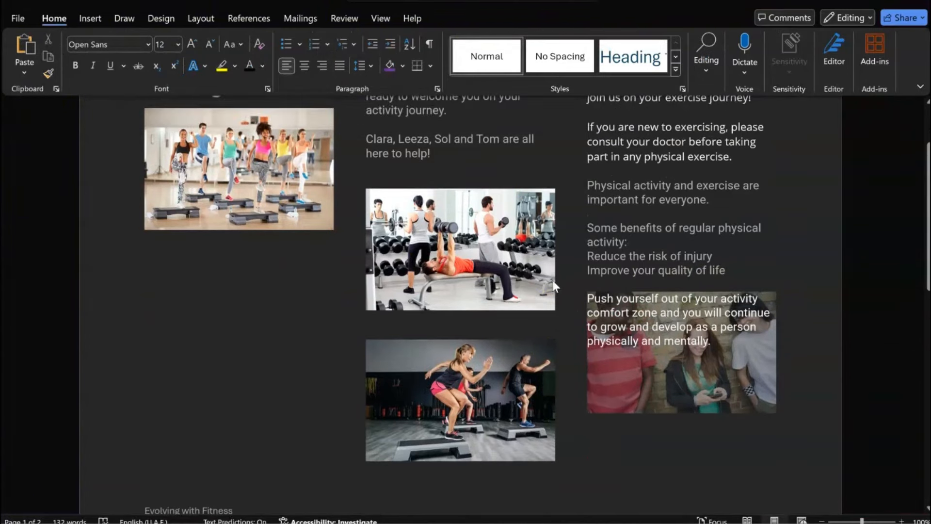
{"action": "scroll", "coordinate": [566, 388], "scroll_direction": "up", "scroll_amount": 1}
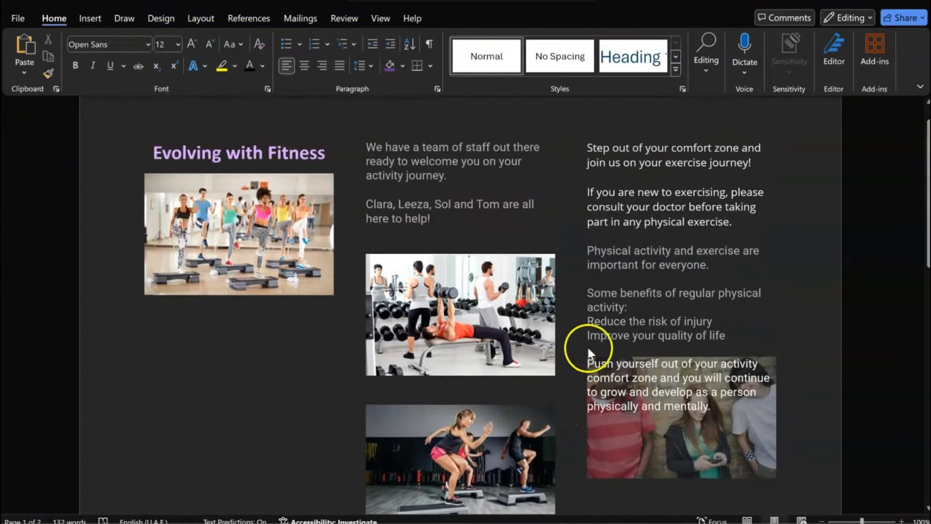
Add blank lines below the class table on page 2 until the insertion point reaches column 6.
{"action": "left_click", "coordinate": [640, 477]}
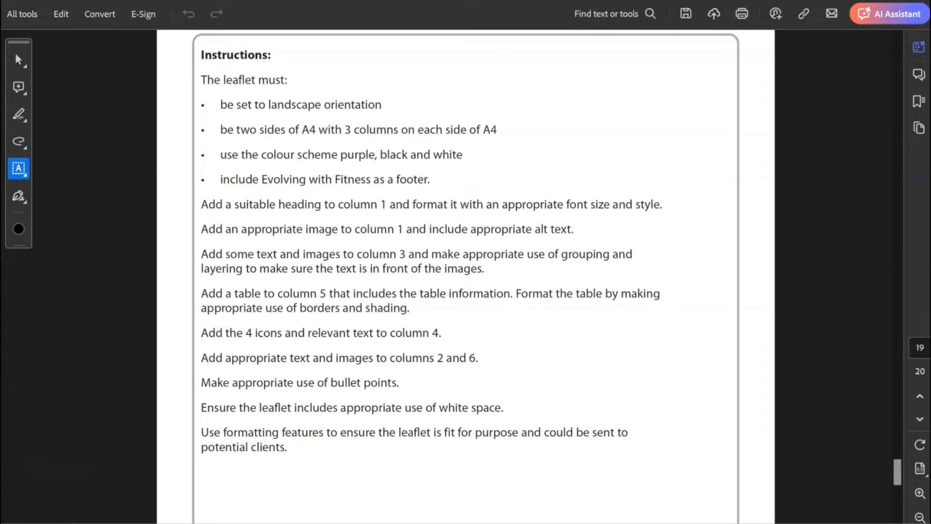
{"action": "left_click", "coordinate": [644, 431]}
{"action": "scroll", "coordinate": [572, 350], "scroll_direction": "down", "scroll_amount": 4}
{"action": "scroll", "coordinate": [572, 349], "scroll_direction": "down", "scroll_amount": 5}
{"action": "left_click", "coordinate": [597, 299]}
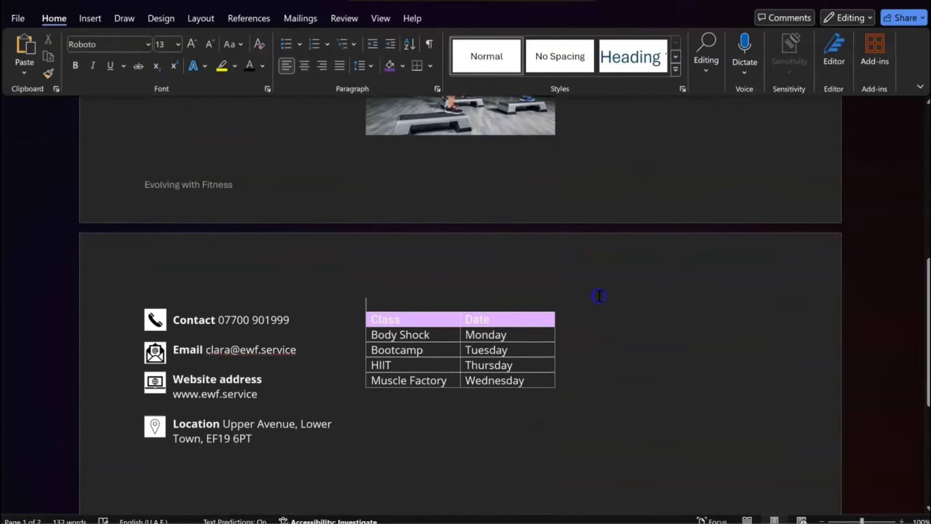
{"action": "left_click", "coordinate": [510, 423]}
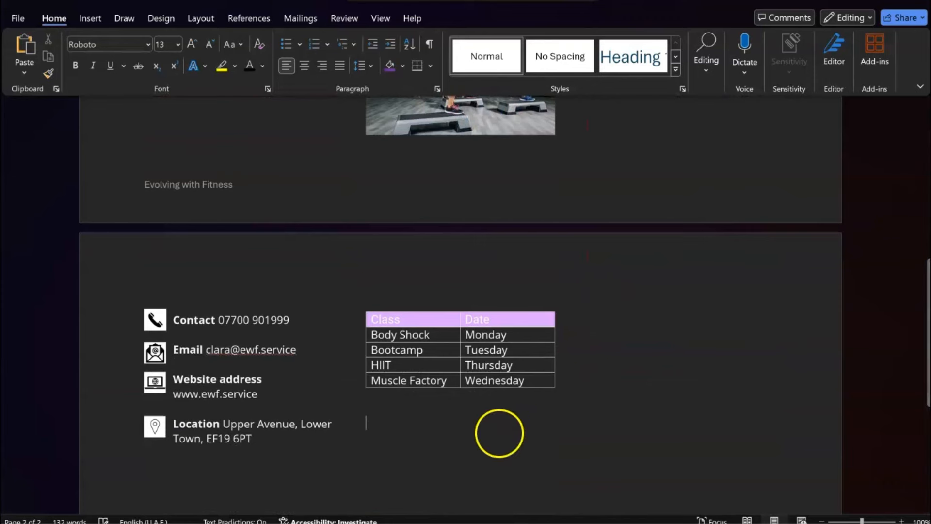
{"action": "key", "text": "Return"}
{"action": "key", "text": "Return"}
{"action": "key", "text": "Return"}
{"action": "key", "text": "Return"}
{"action": "key", "text": "Return"}
{"action": "key", "text": "Return"}
{"action": "key", "text": "Return"}
{"action": "key", "text": "Return"}
{"action": "key", "text": "Return"}
{"action": "key", "text": "Return"}
{"action": "key", "text": "Return"}
{"action": "key", "text": "Return"}
{"action": "key", "text": "Return"}
{"action": "key", "text": "Return"}
{"action": "key", "text": "Return"}
{"action": "key", "text": "Return"}
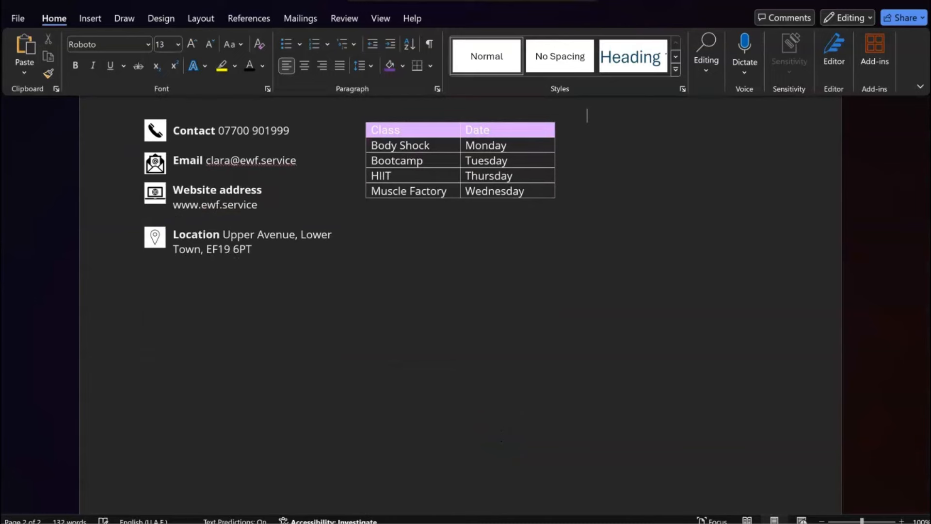
Copy the cardio and strength class paragraphs from the leaflet content document and paste them into column 6.
{"action": "scroll", "coordinate": [582, 395], "scroll_direction": "up", "scroll_amount": 3}
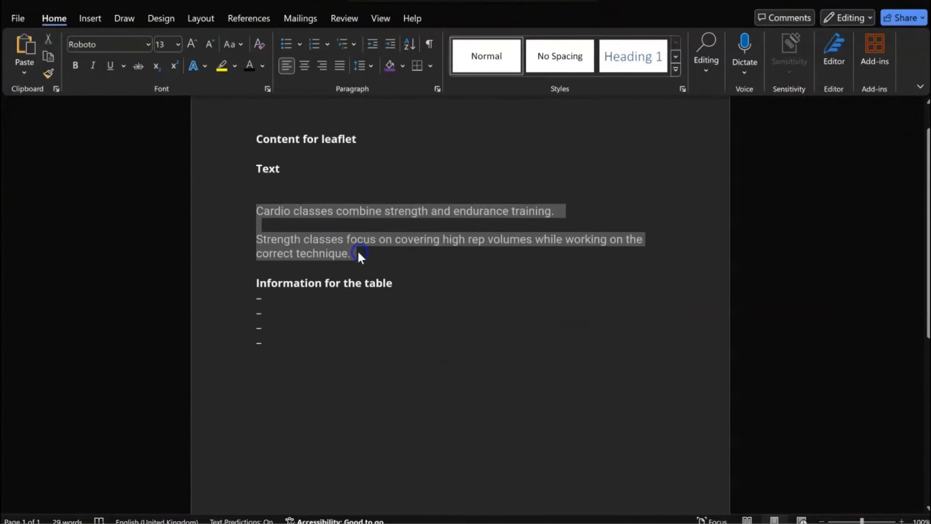
{"action": "left_click", "coordinate": [357, 249]}
{"action": "left_click_drag", "start_coordinate": [256, 211], "coordinate": [352, 253]}
{"action": "key", "text": "ctrl+c"}
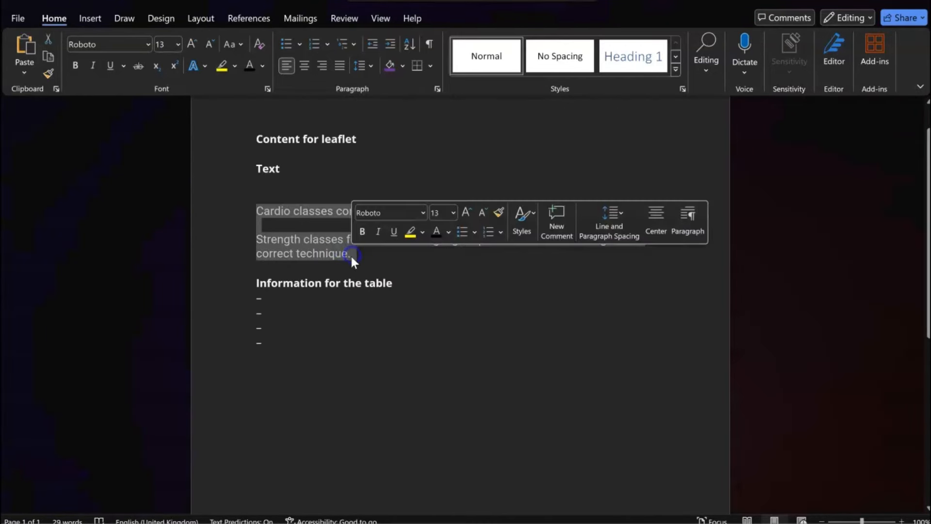
{"action": "left_click", "coordinate": [351, 256]}
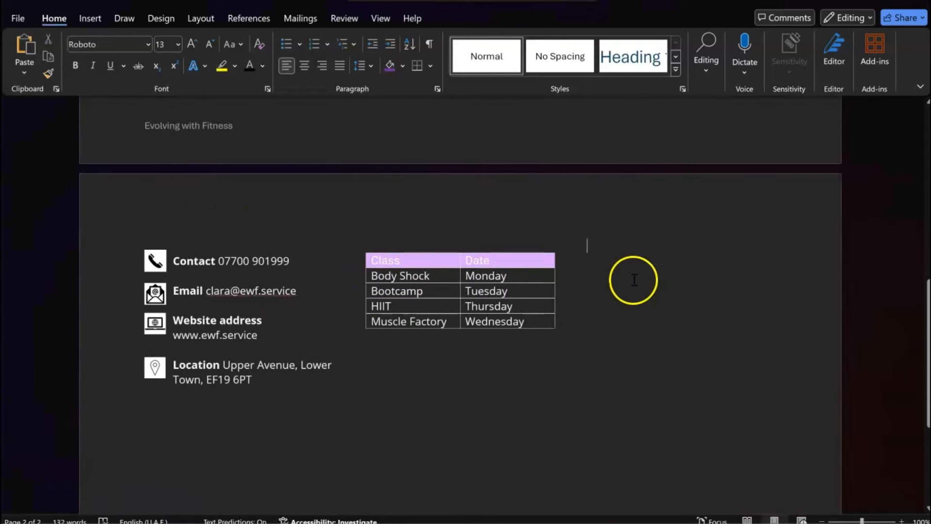
{"action": "key", "text": "ctrl+v"}
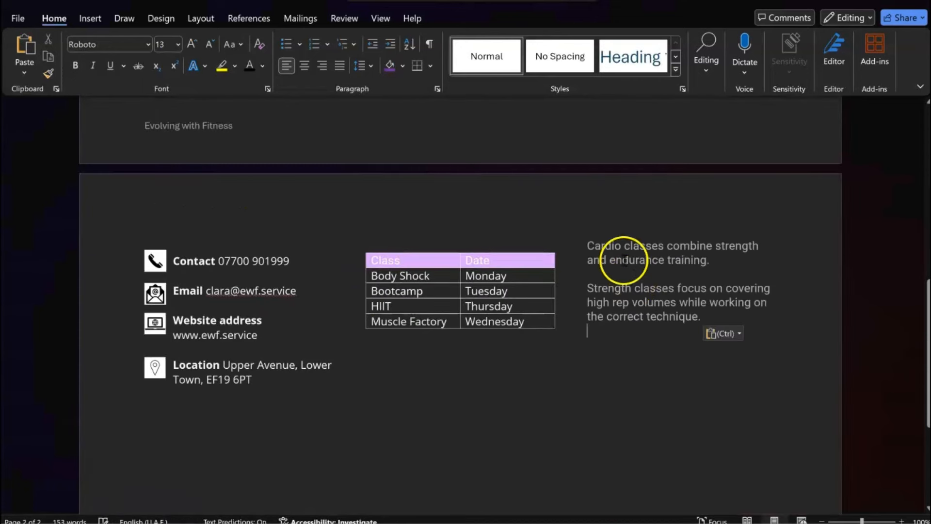
Add the heading "Classes" above the cardio paragraph in column 6, followed by a blank line.
{"action": "left_click", "coordinate": [588, 248]}
{"action": "key", "text": "Return"}
{"action": "key", "text": "Up"}
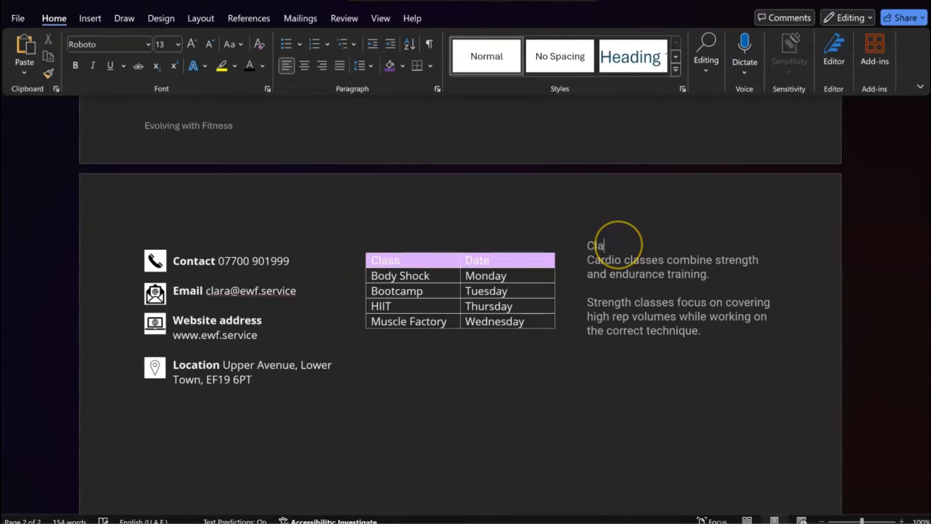
{"action": "key", "text": "Return"}
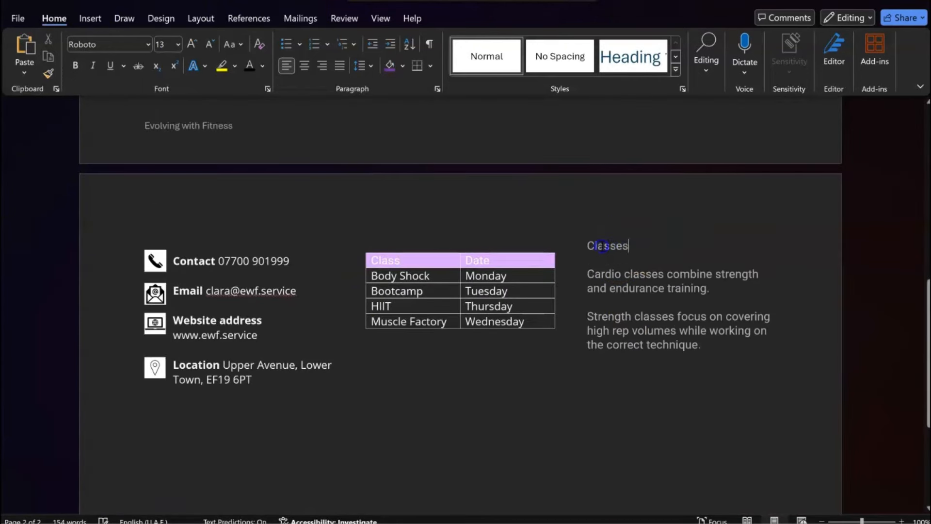
Colour the "Classes" heading in column 6 with the standard purple.
{"action": "double_click", "coordinate": [590, 245]}
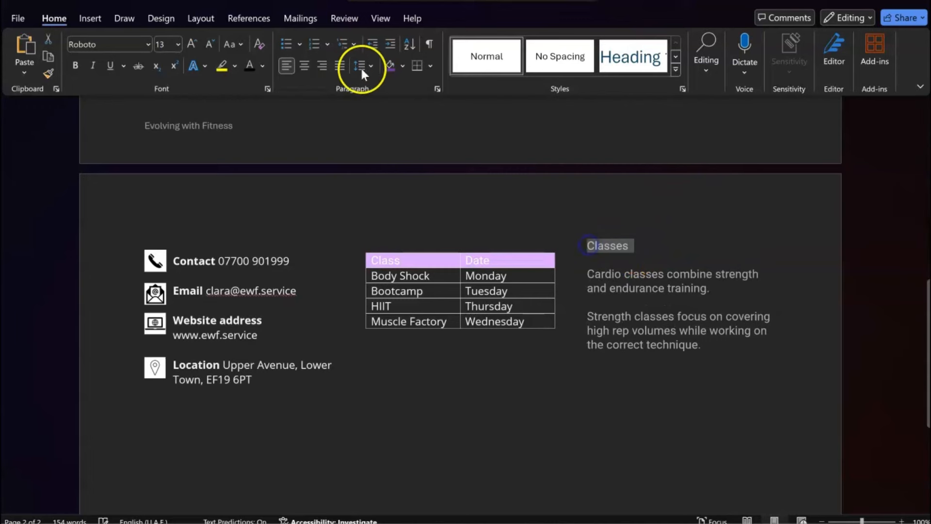
{"action": "left_click", "coordinate": [263, 66]}
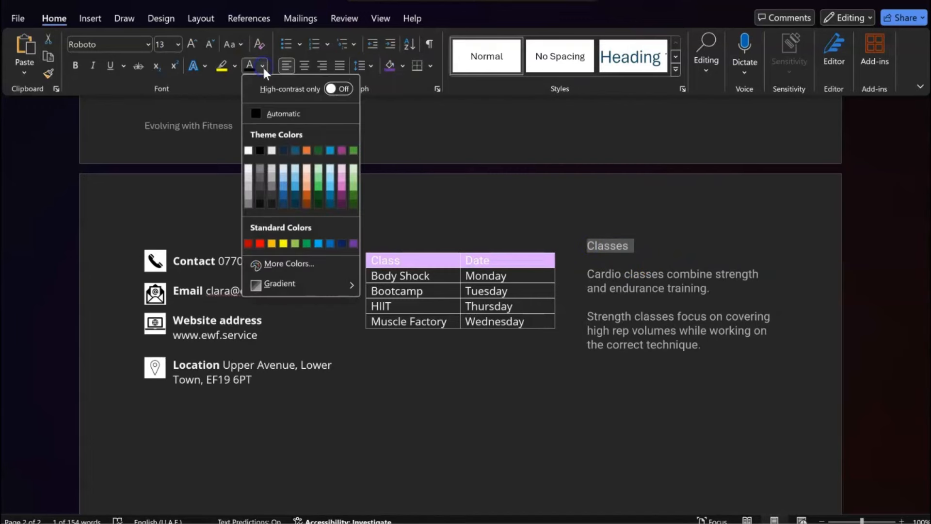
{"action": "left_click", "coordinate": [353, 243]}
Add the exercise-ball class image below the strength classes paragraph in column 6.
{"action": "left_click", "coordinate": [685, 345]}
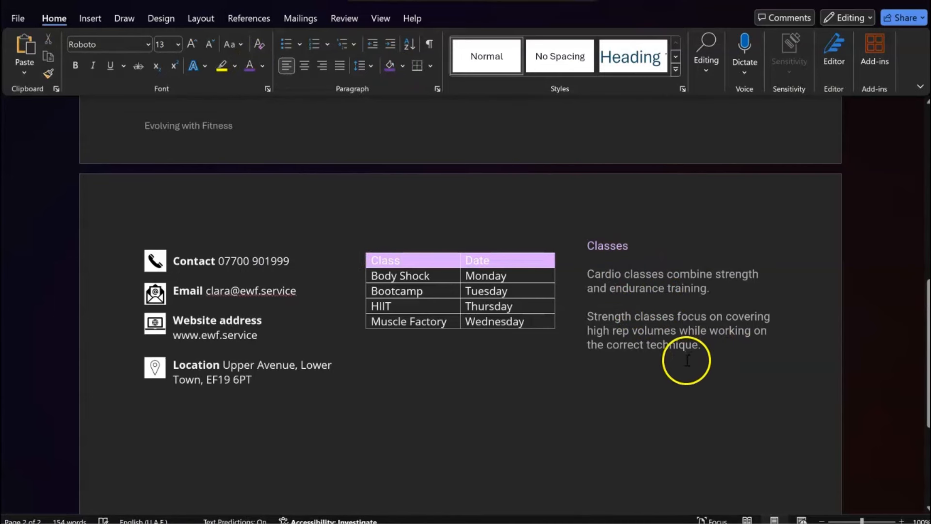
{"action": "key", "text": "Return"}
{"action": "key", "text": "Return"}
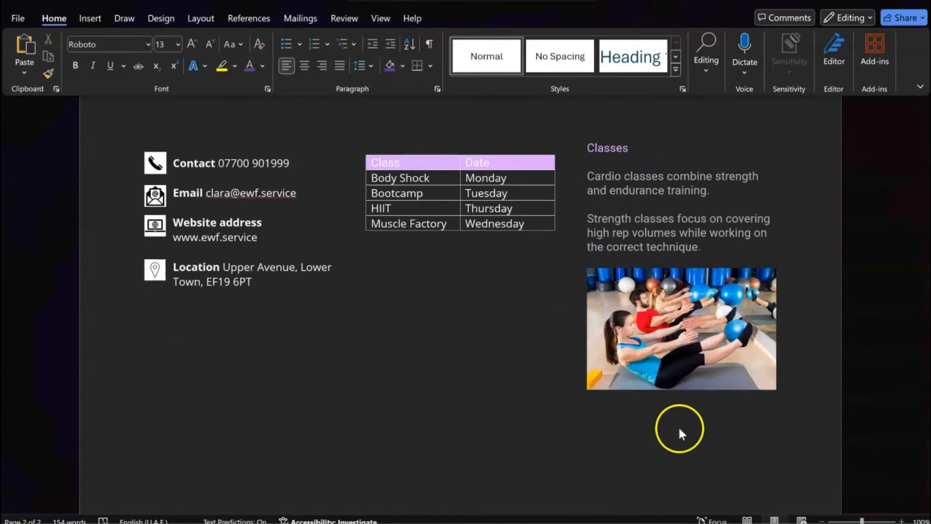
Check the leaflet instructions in the exam PDF and format the two activity-benefit lines in column 3 of the Word leaflet as round bullets.
{"action": "left_click", "coordinate": [526, 480]}
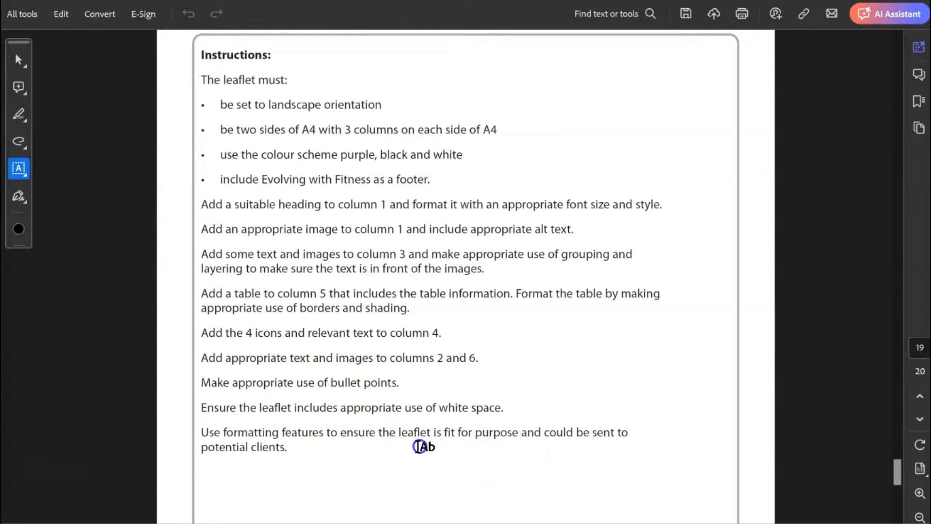
{"action": "mouse_move", "coordinate": [622, 523]}
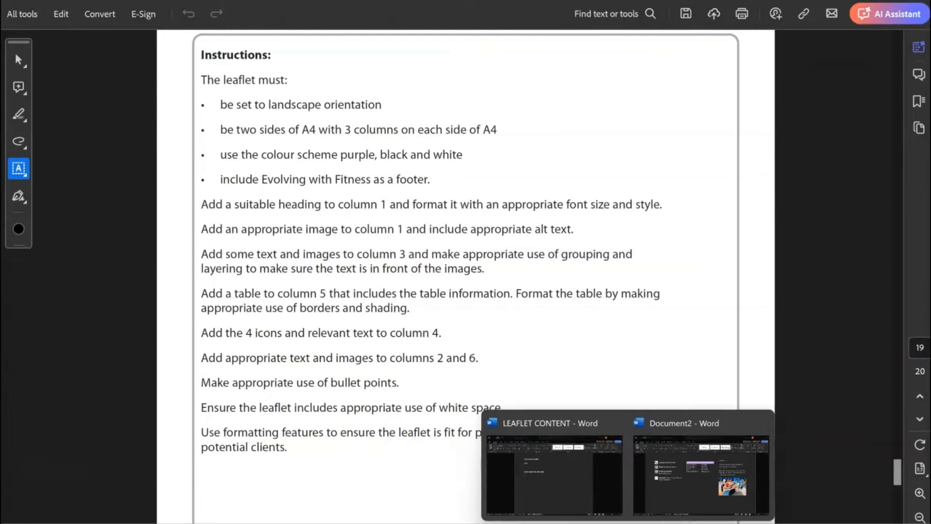
{"action": "left_click", "coordinate": [703, 476]}
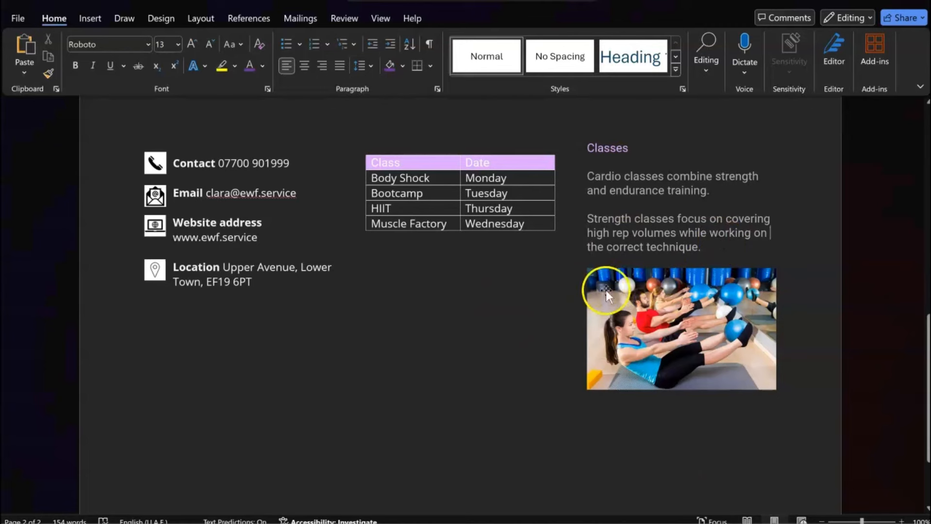
{"action": "scroll", "coordinate": [485, 329], "scroll_direction": "up", "scroll_amount": 3}
{"action": "scroll", "coordinate": [485, 331], "scroll_direction": "up", "scroll_amount": 5}
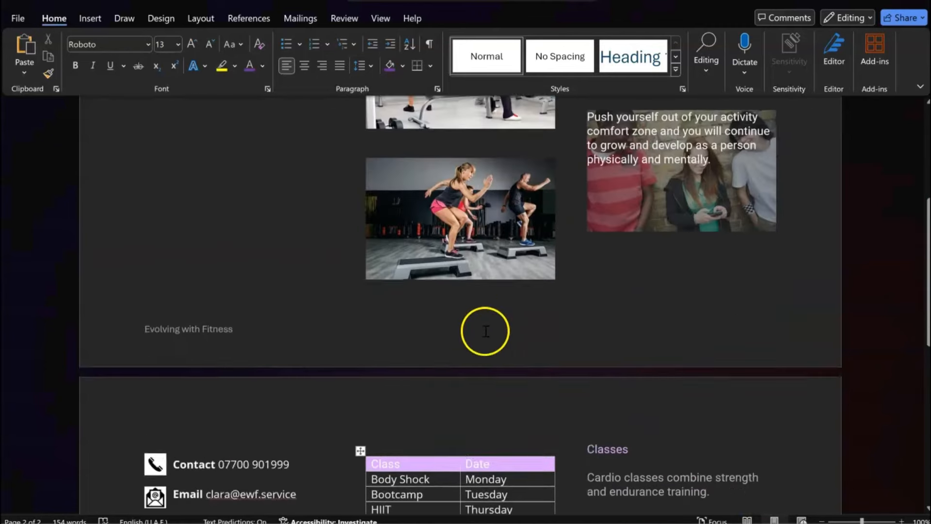
{"action": "left_click_drag", "start_coordinate": [732, 243], "coordinate": [588, 229]}
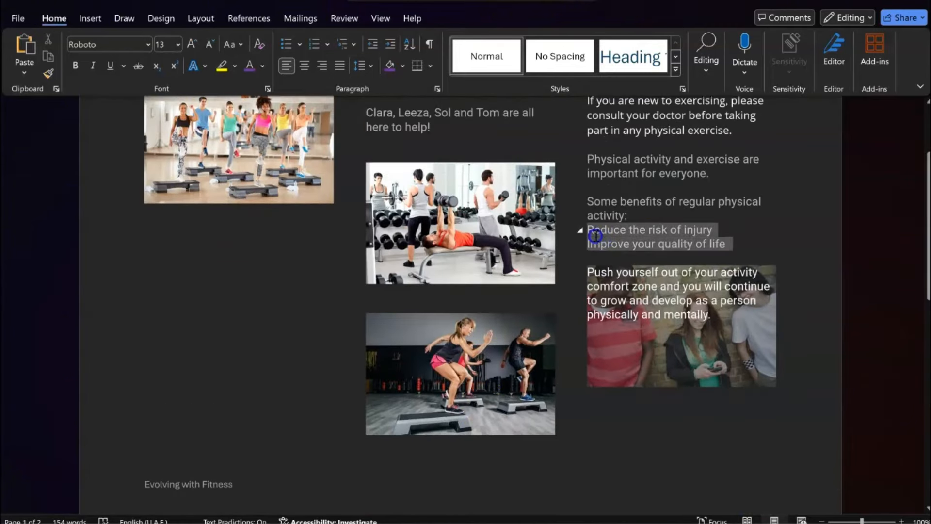
{"action": "left_click", "coordinate": [284, 48]}
{"action": "mouse_move", "coordinate": [757, 250]}
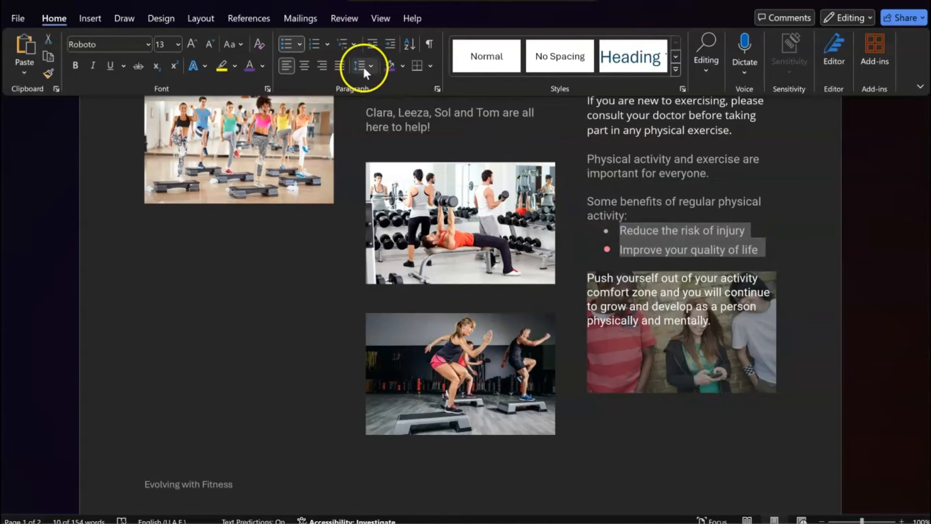
{"action": "left_click", "coordinate": [298, 40]}
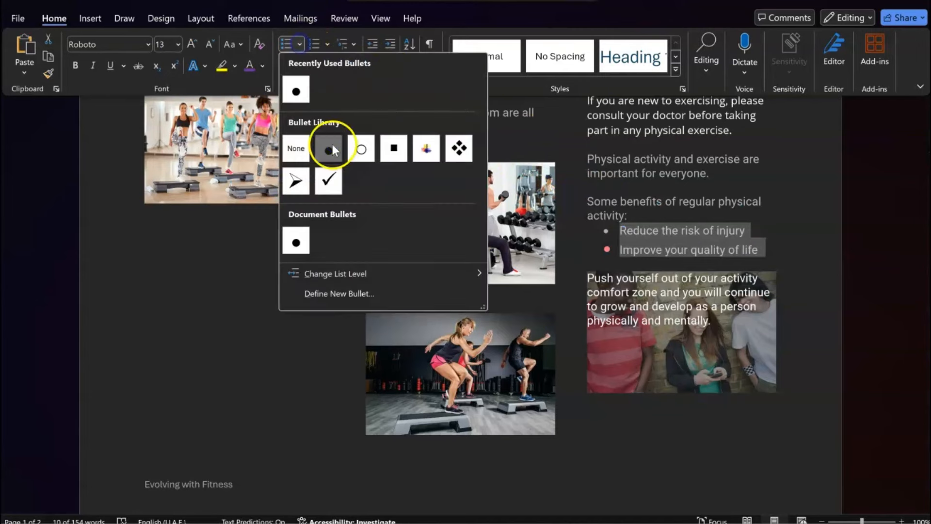
{"action": "left_click", "coordinate": [333, 144]}
Re-enter the "Improve your quality of life" bullet without the surplus empty bullet and add a blank line above the list.
{"action": "key", "text": "Delete"}
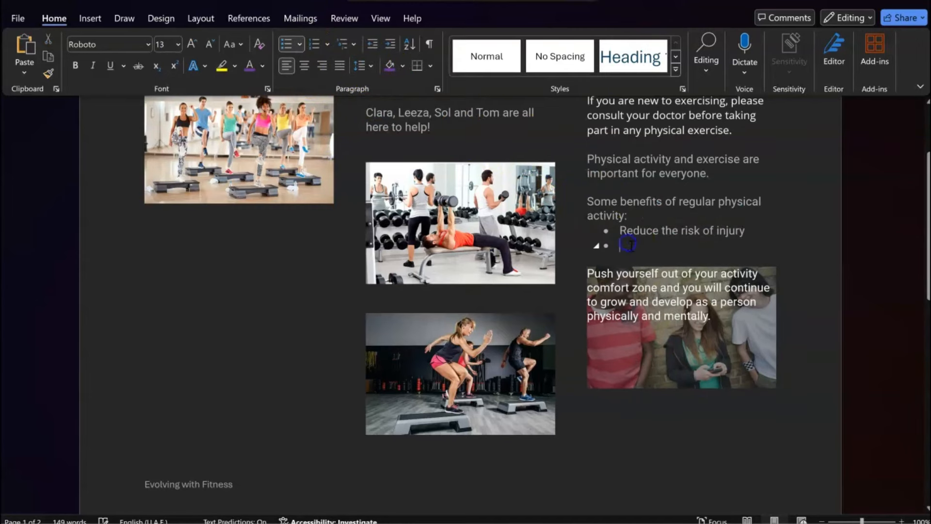
{"action": "type", "text": "Improve your quality of life"}
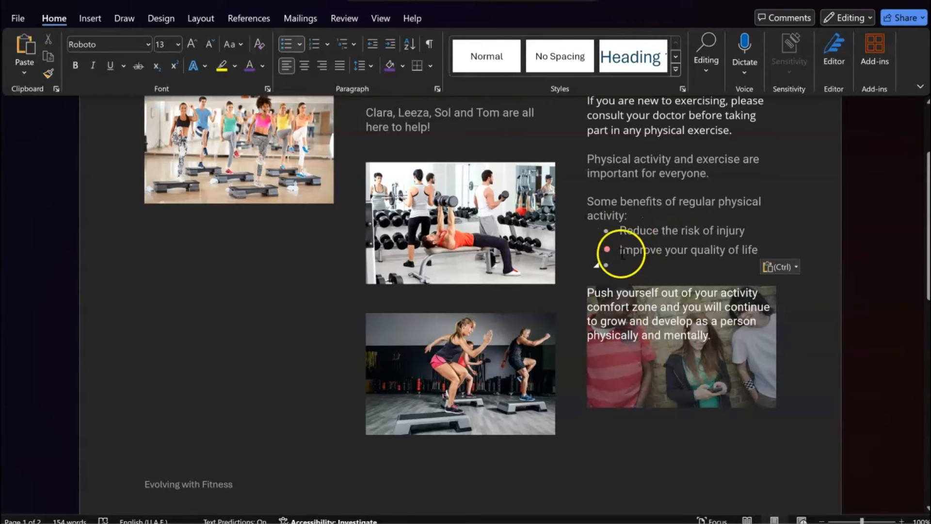
{"action": "left_click_drag", "start_coordinate": [613, 250], "coordinate": [741, 251]}
{"action": "left_click", "coordinate": [708, 266]}
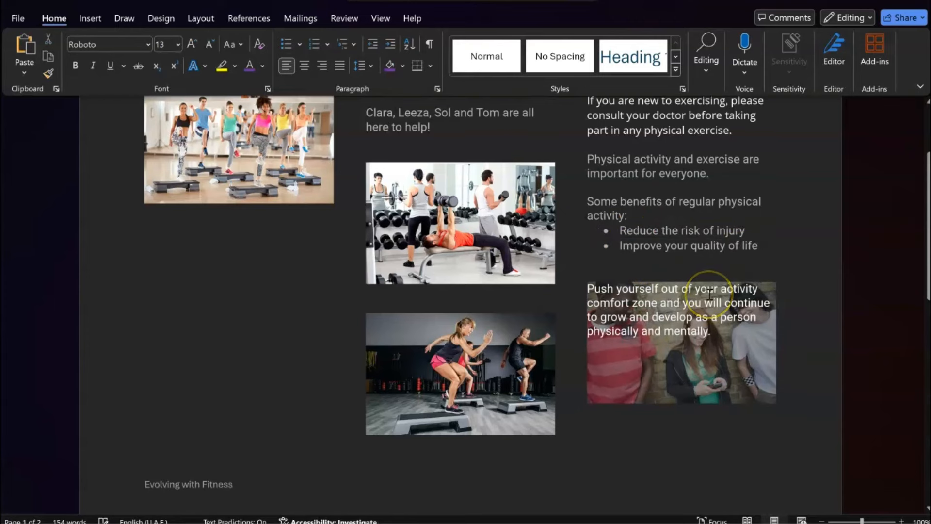
{"action": "key", "text": "BackSpace"}
{"action": "key", "text": "BackSpace"}
{"action": "key", "text": "BackSpace"}
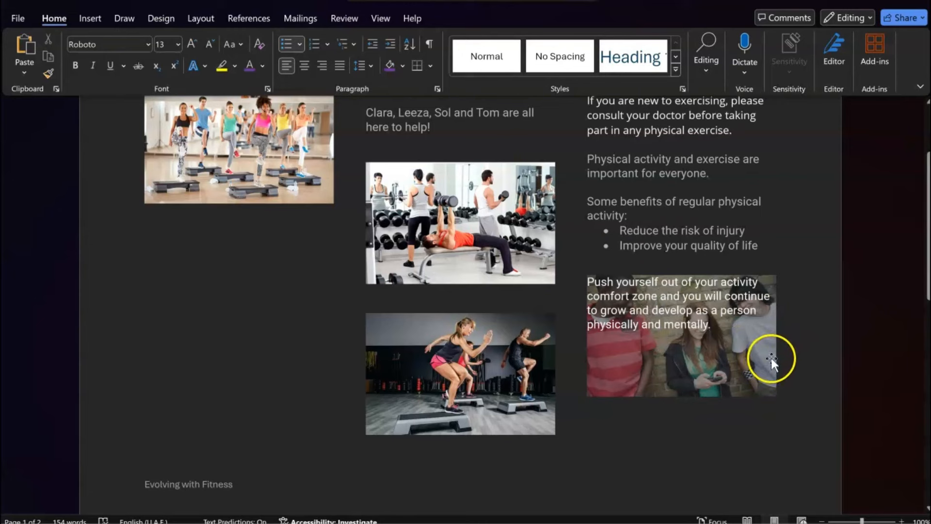
{"action": "left_click", "coordinate": [646, 218]}
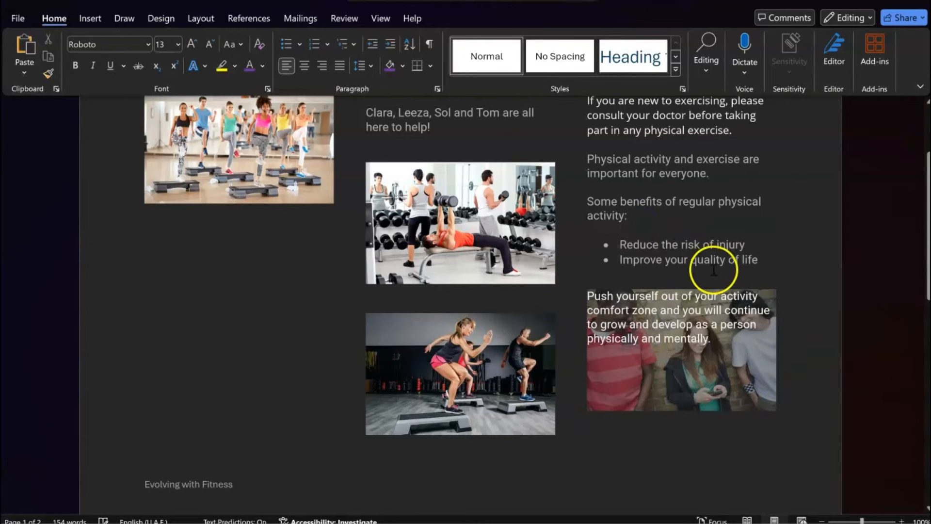
Remove the extra blank lines above the Contact entry in column 4 on page 2.
{"action": "scroll", "coordinate": [713, 267], "scroll_direction": "down", "scroll_amount": 3}
{"action": "scroll", "coordinate": [689, 343], "scroll_direction": "down", "scroll_amount": 3}
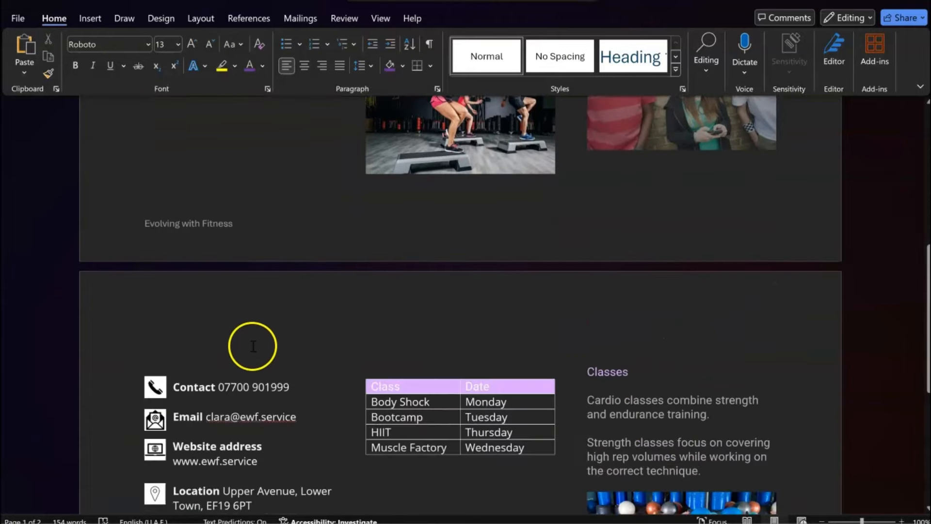
{"action": "left_click", "coordinate": [248, 356]}
{"action": "key", "text": "Delete"}
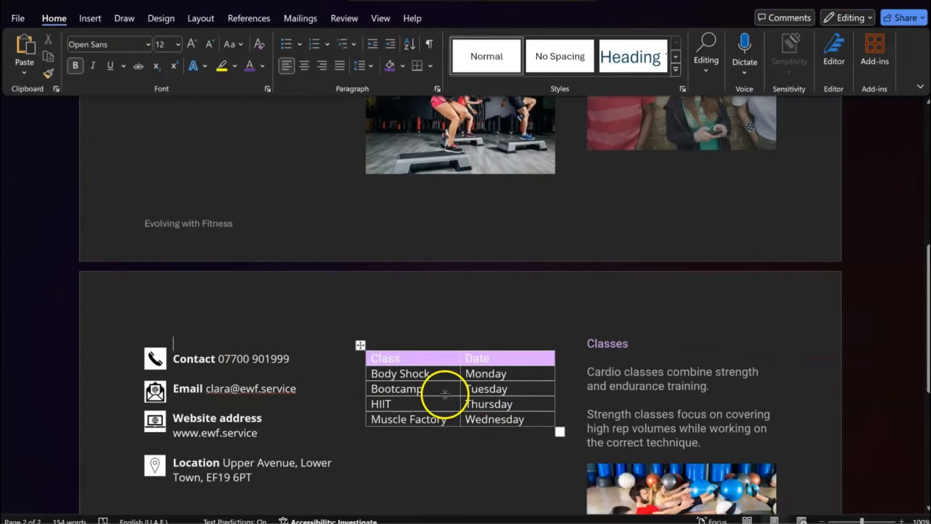
{"action": "scroll", "coordinate": [441, 391], "scroll_direction": "down", "scroll_amount": 6}
{"action": "scroll", "coordinate": [452, 400], "scroll_direction": "up", "scroll_amount": 4}
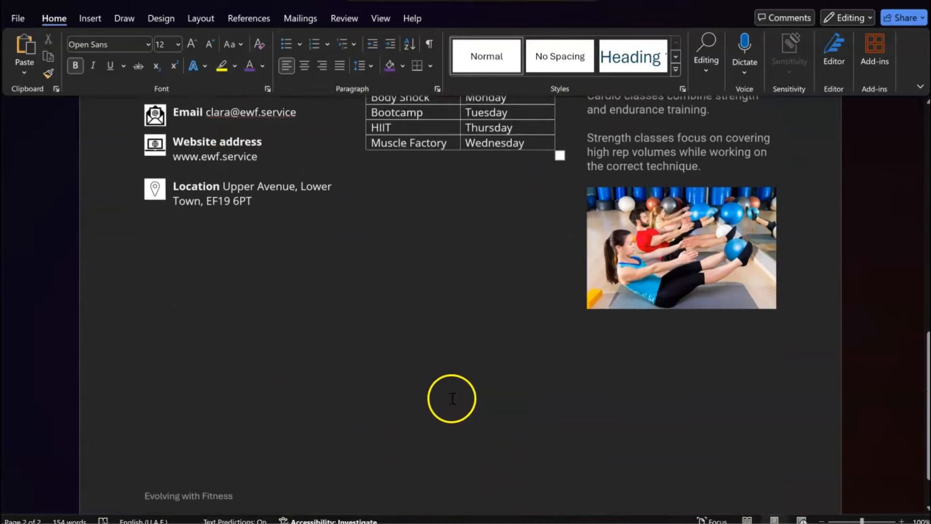
{"action": "scroll", "coordinate": [524, 410], "scroll_direction": "up", "scroll_amount": 2}
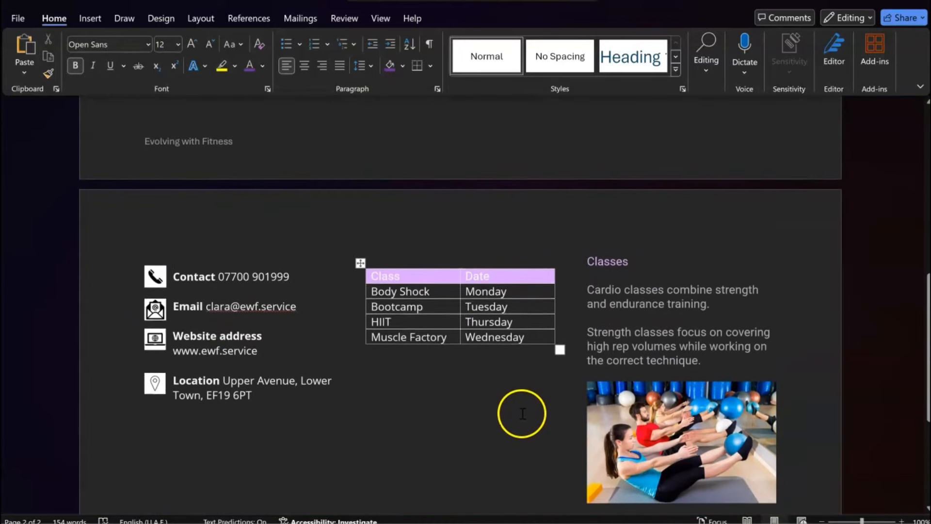
Add the heading "How to get in touch" above the contact details in column 4 and remove a blank line above the class table.
{"action": "left_click", "coordinate": [175, 255]}
{"action": "key", "text": "Return"}
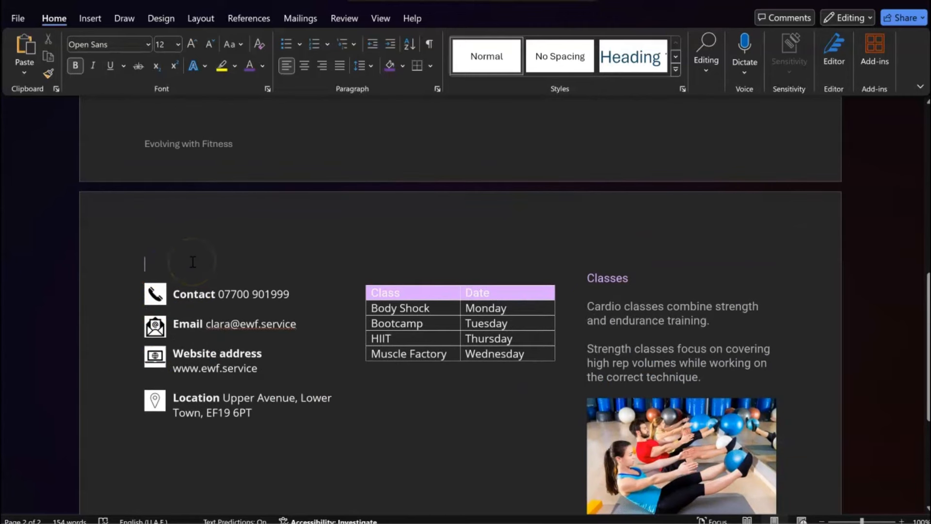
{"action": "type", "text": "Ho"}
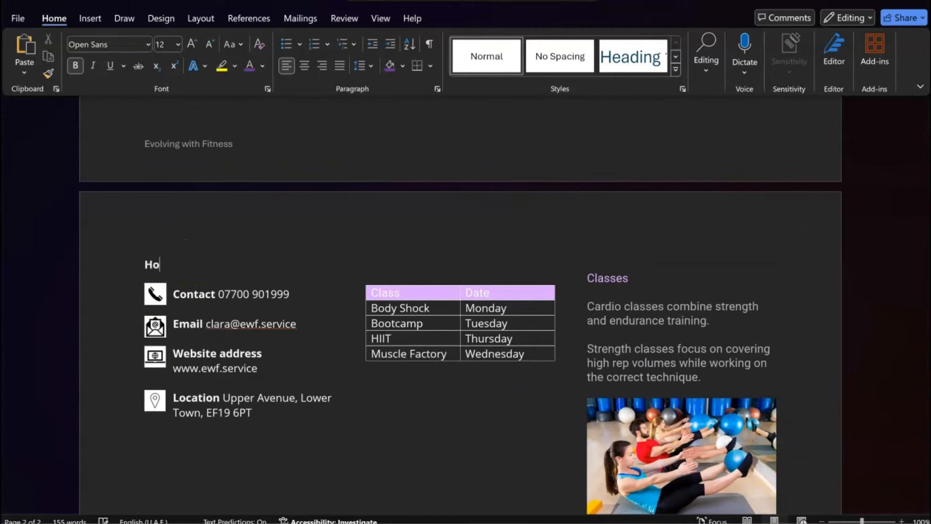
{"action": "type", "text": "w to get in touch"}
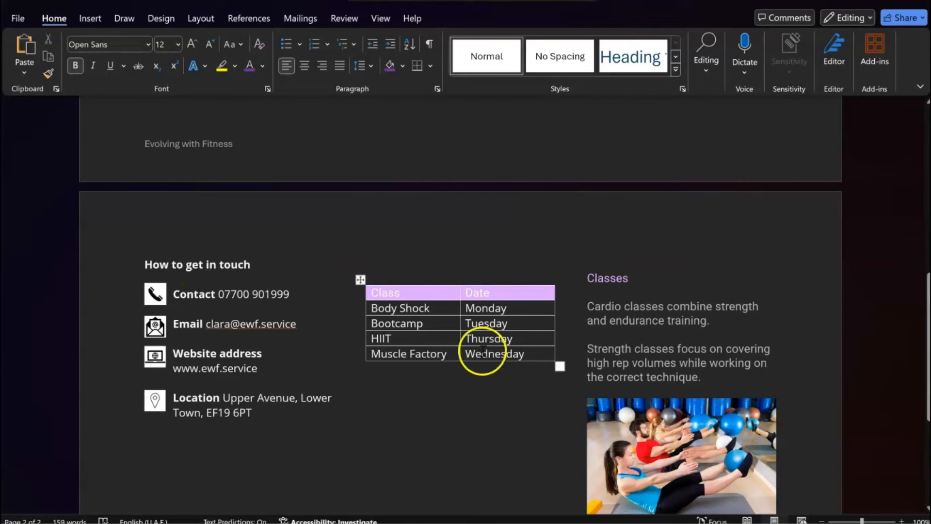
{"action": "left_click", "coordinate": [397, 264]}
{"action": "key", "text": "BackSpace"}
Make the "Classes" heading bold and colour the "How to get in touch" heading purple.
{"action": "double_click", "coordinate": [607, 264]}
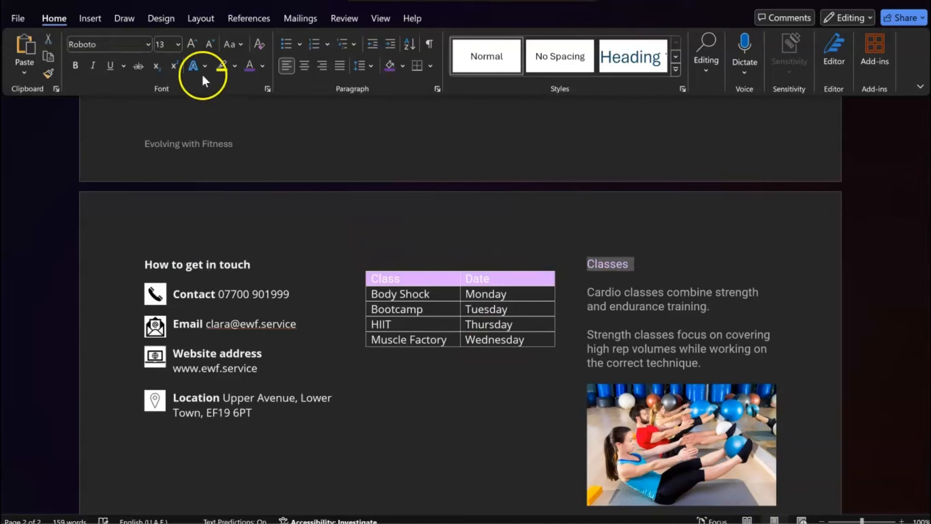
{"action": "left_click", "coordinate": [75, 65]}
{"action": "left_click", "coordinate": [139, 262]}
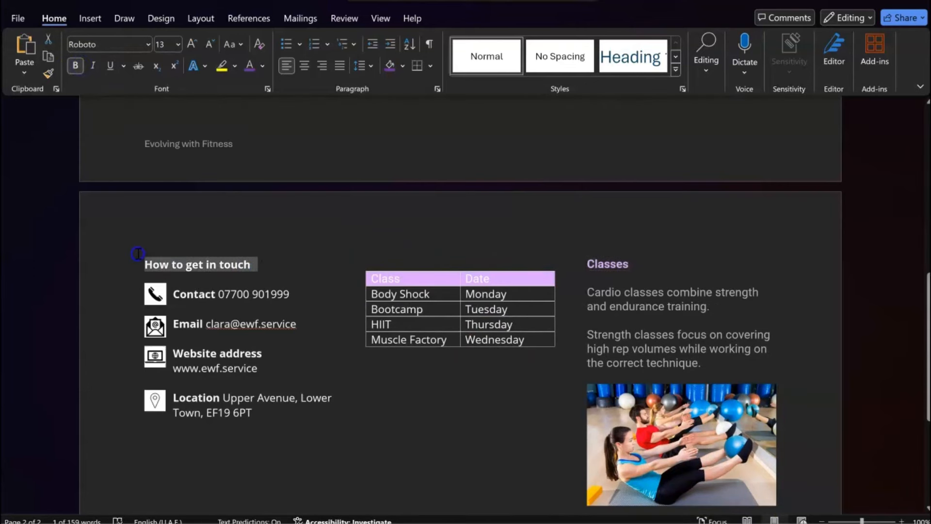
{"action": "left_click", "coordinate": [249, 66]}
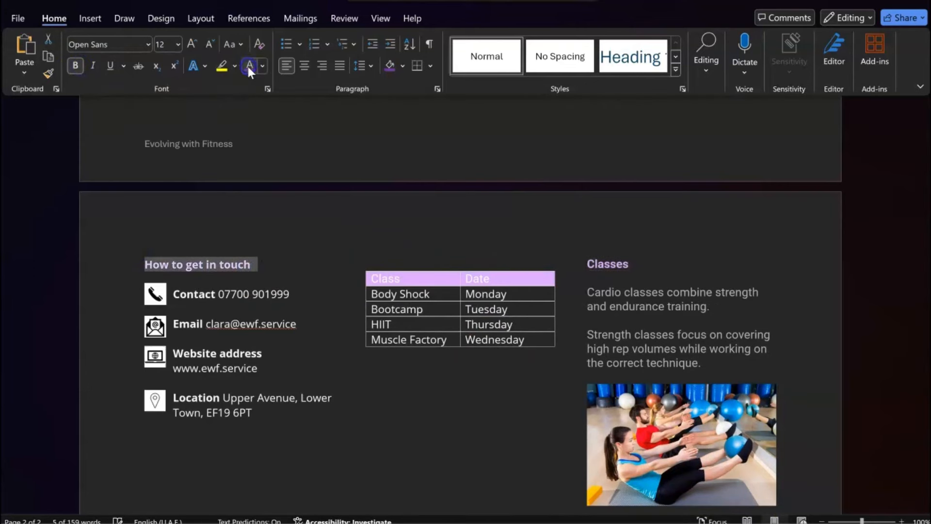
{"action": "left_click", "coordinate": [386, 412]}
Add the heading "Our team" above the staff text in column 2 and format it bold and purple.
{"action": "scroll", "coordinate": [644, 327], "scroll_direction": "up", "scroll_amount": 6}
{"action": "scroll", "coordinate": [644, 327], "scroll_direction": "up", "scroll_amount": 3}
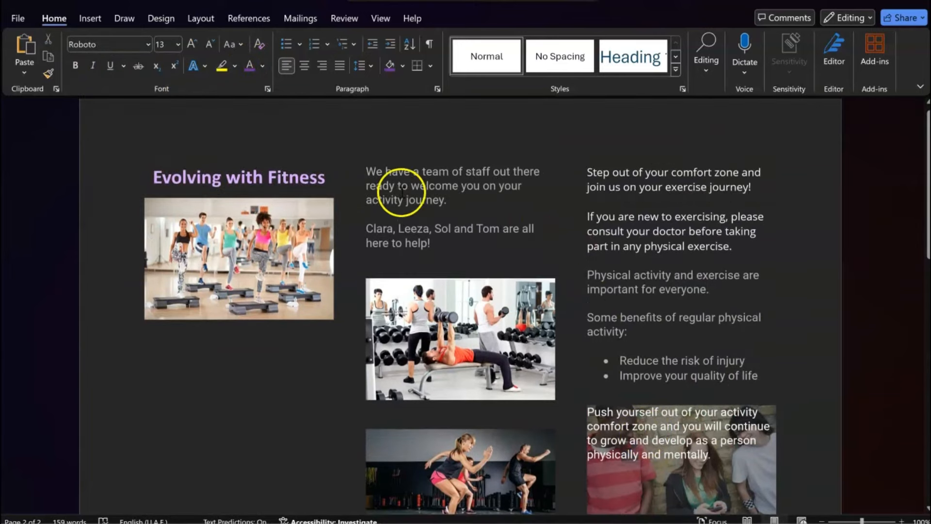
{"action": "key", "text": "Return"}
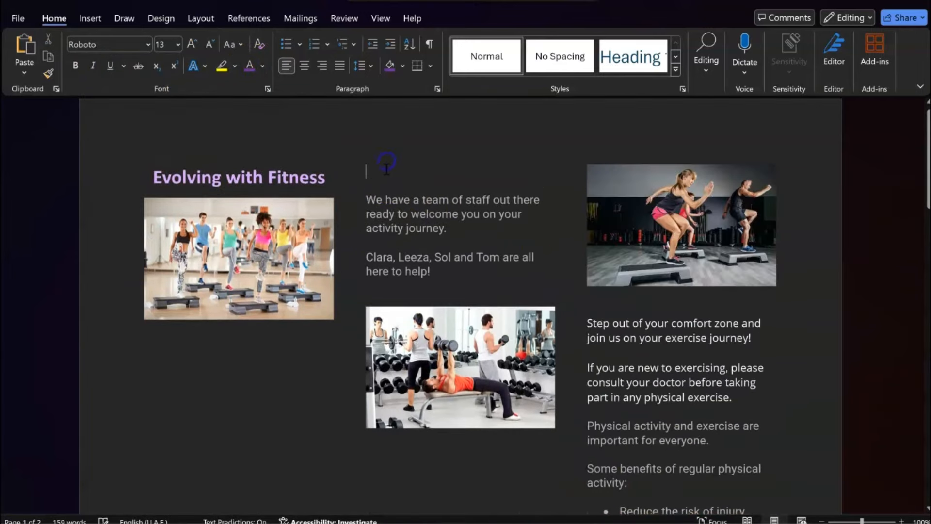
{"action": "type", "text": "Our team"}
{"action": "triple_click", "coordinate": [391, 170]}
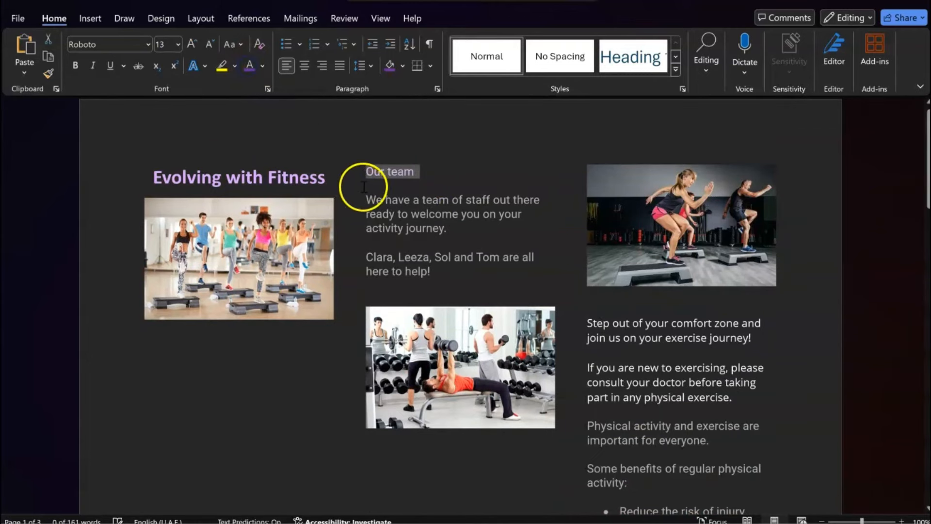
{"action": "left_click", "coordinate": [76, 65]}
Close the extra blank space between the column 2 images so the step-workout image fits back below the weight-training image.
{"action": "left_click", "coordinate": [681, 314]}
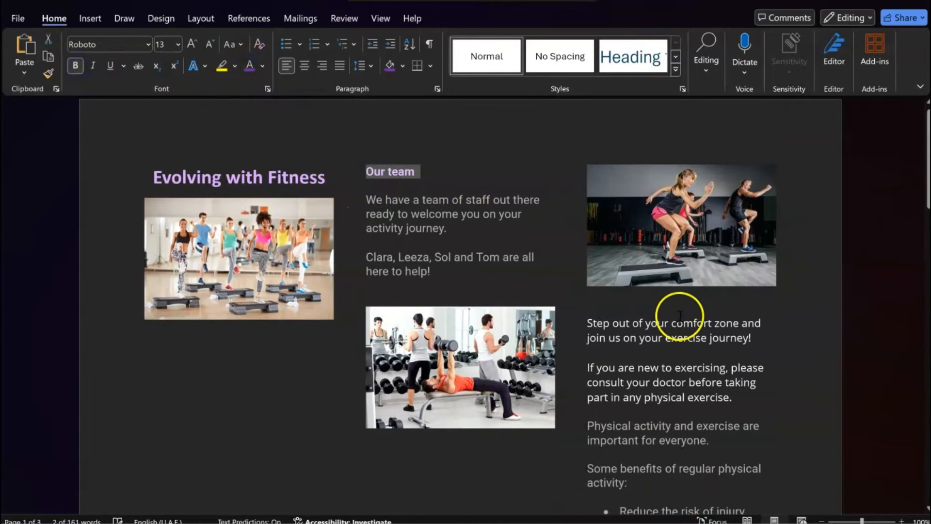
{"action": "scroll", "coordinate": [702, 333], "scroll_direction": "down", "scroll_amount": 2}
{"action": "scroll", "coordinate": [703, 333], "scroll_direction": "down", "scroll_amount": 7}
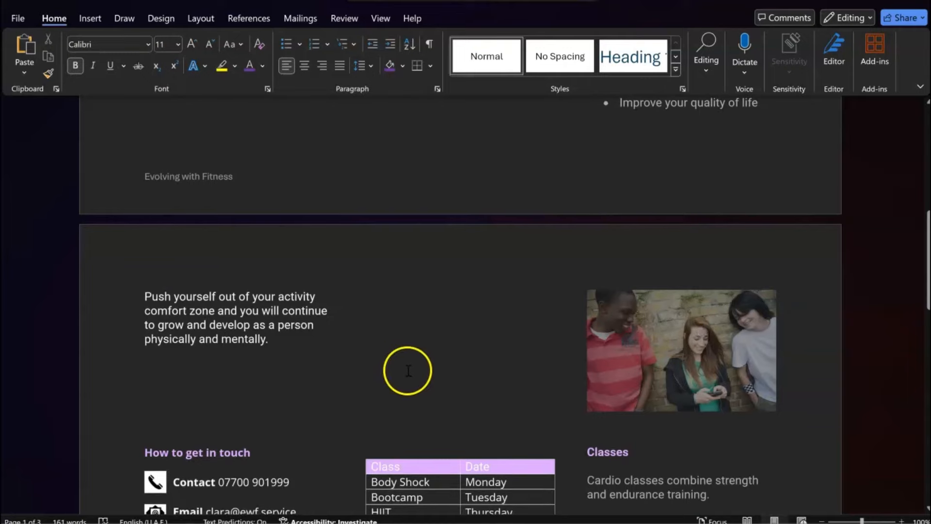
{"action": "scroll", "coordinate": [436, 372], "scroll_direction": "up", "scroll_amount": 3}
{"action": "scroll", "coordinate": [443, 374], "scroll_direction": "up", "scroll_amount": 4}
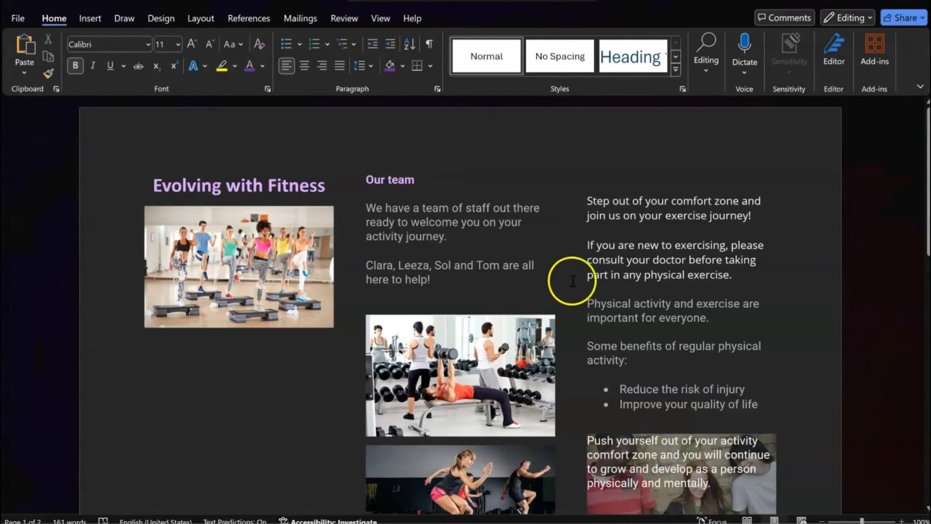
{"action": "left_click", "coordinate": [597, 175]}
{"action": "scroll", "coordinate": [648, 221], "scroll_direction": "down", "scroll_amount": 10}
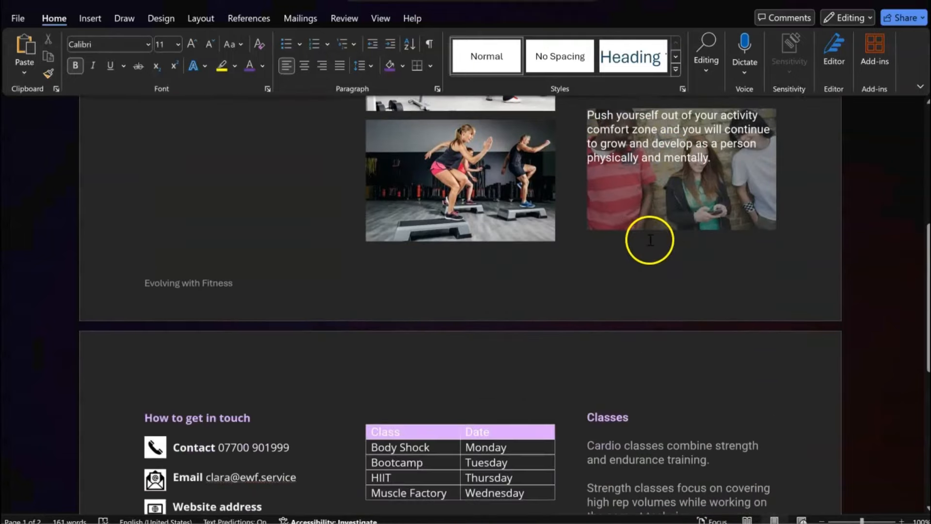
Answer Task B4b in the exam PDF: "To ensure it is not lost if something happens." and "To ensure that it appeals to the audience and is suitable for purpose.".
{"action": "scroll", "coordinate": [657, 251], "scroll_direction": "down", "scroll_amount": 2}
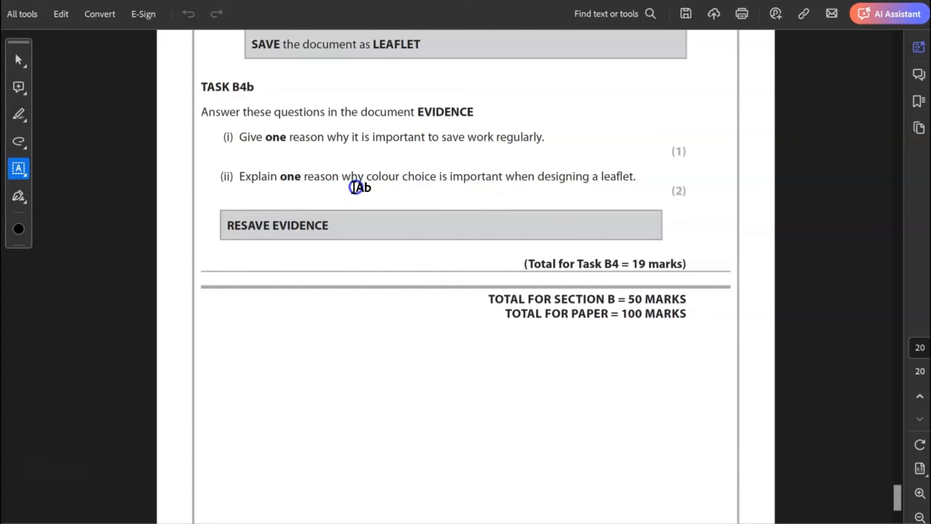
{"action": "left_click", "coordinate": [356, 187]}
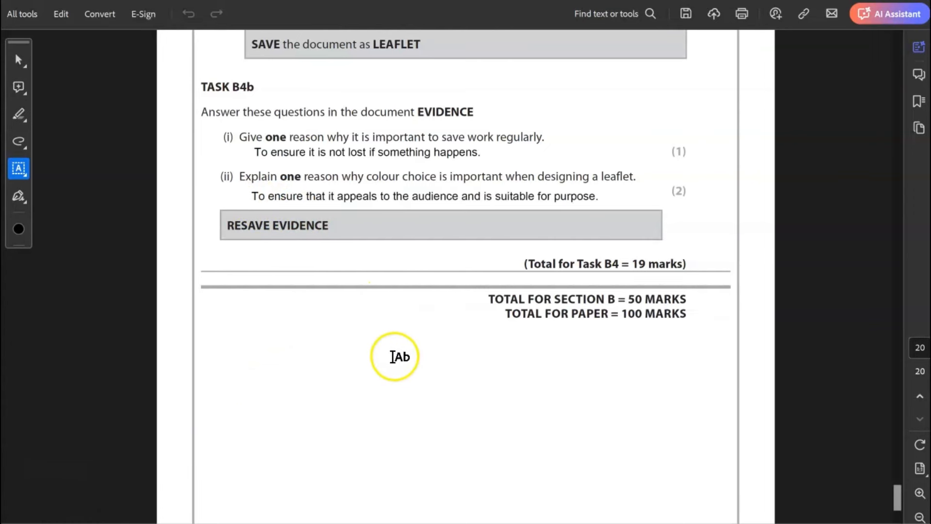
{"action": "scroll", "coordinate": [397, 347], "scroll_direction": "down", "scroll_amount": 3}
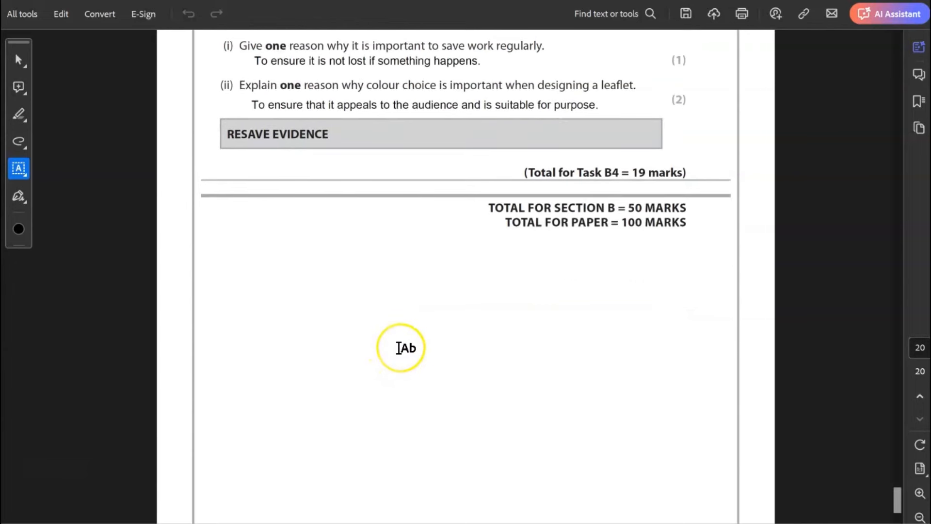